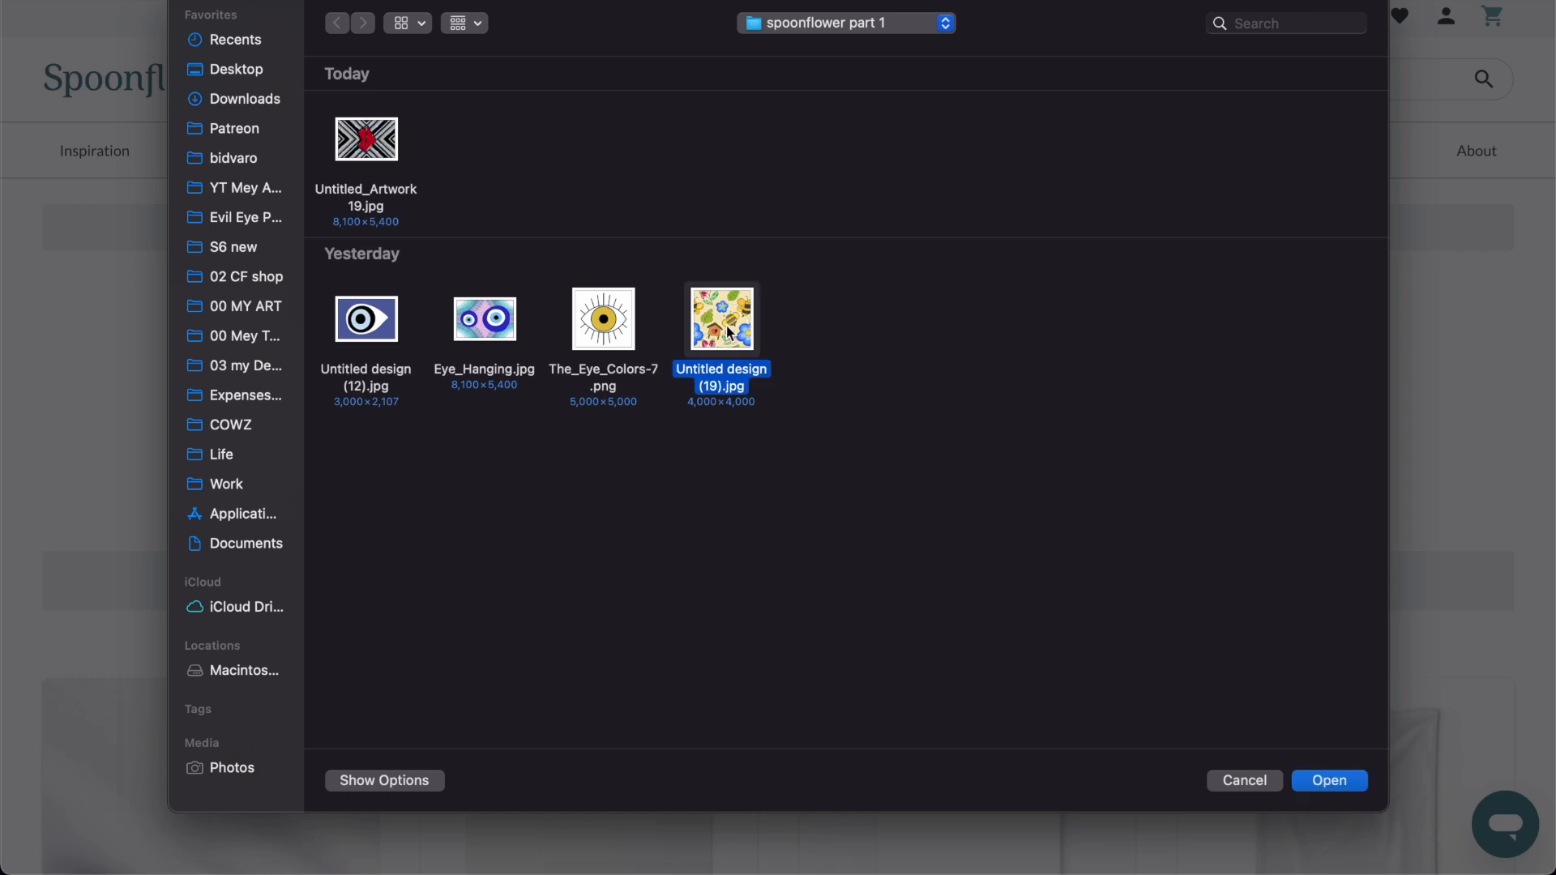
Add The_Eye_Colors-7.png, Untitled design (12).jpg and Untitled_Artwork 19.jpg to the selected Untitled design (19).jpg and upload all four files.
left_click(604, 336, "super")
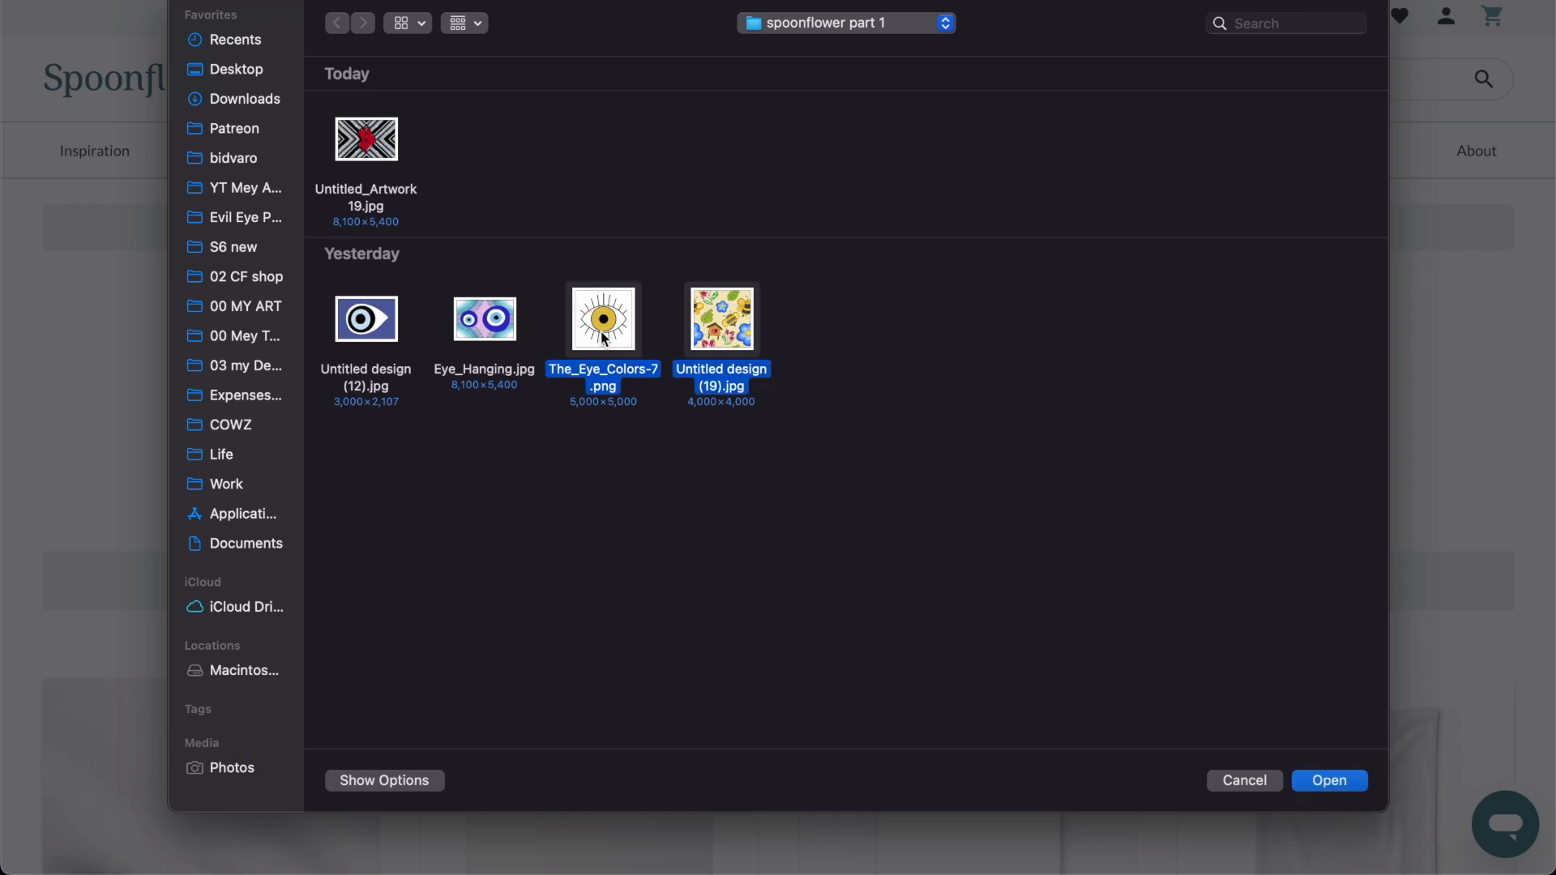
left_click(353, 324, "super")
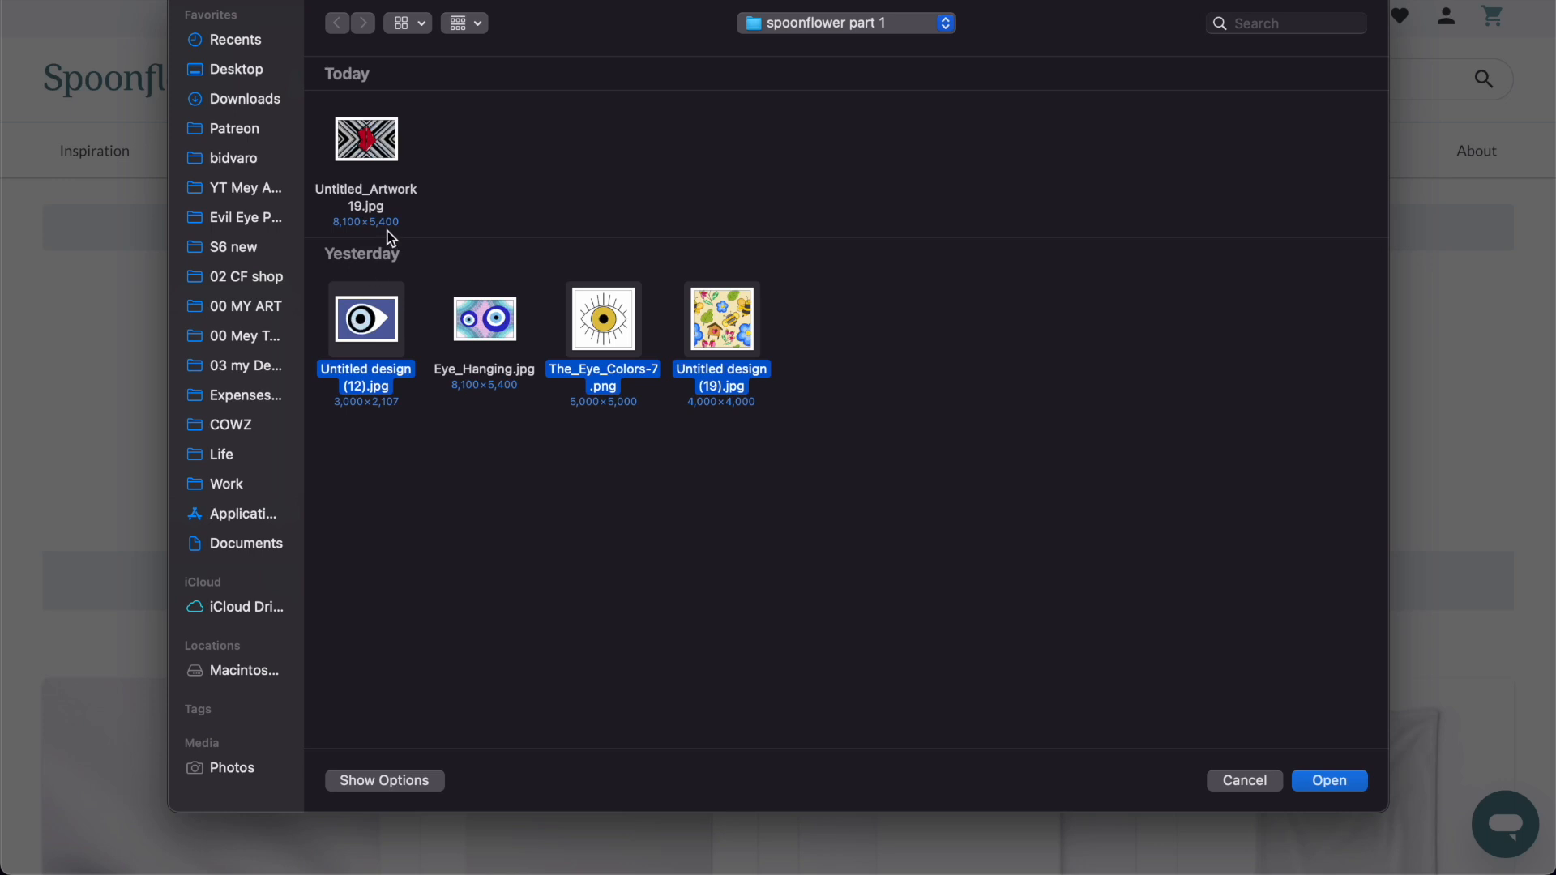
left_click(380, 156, "super")
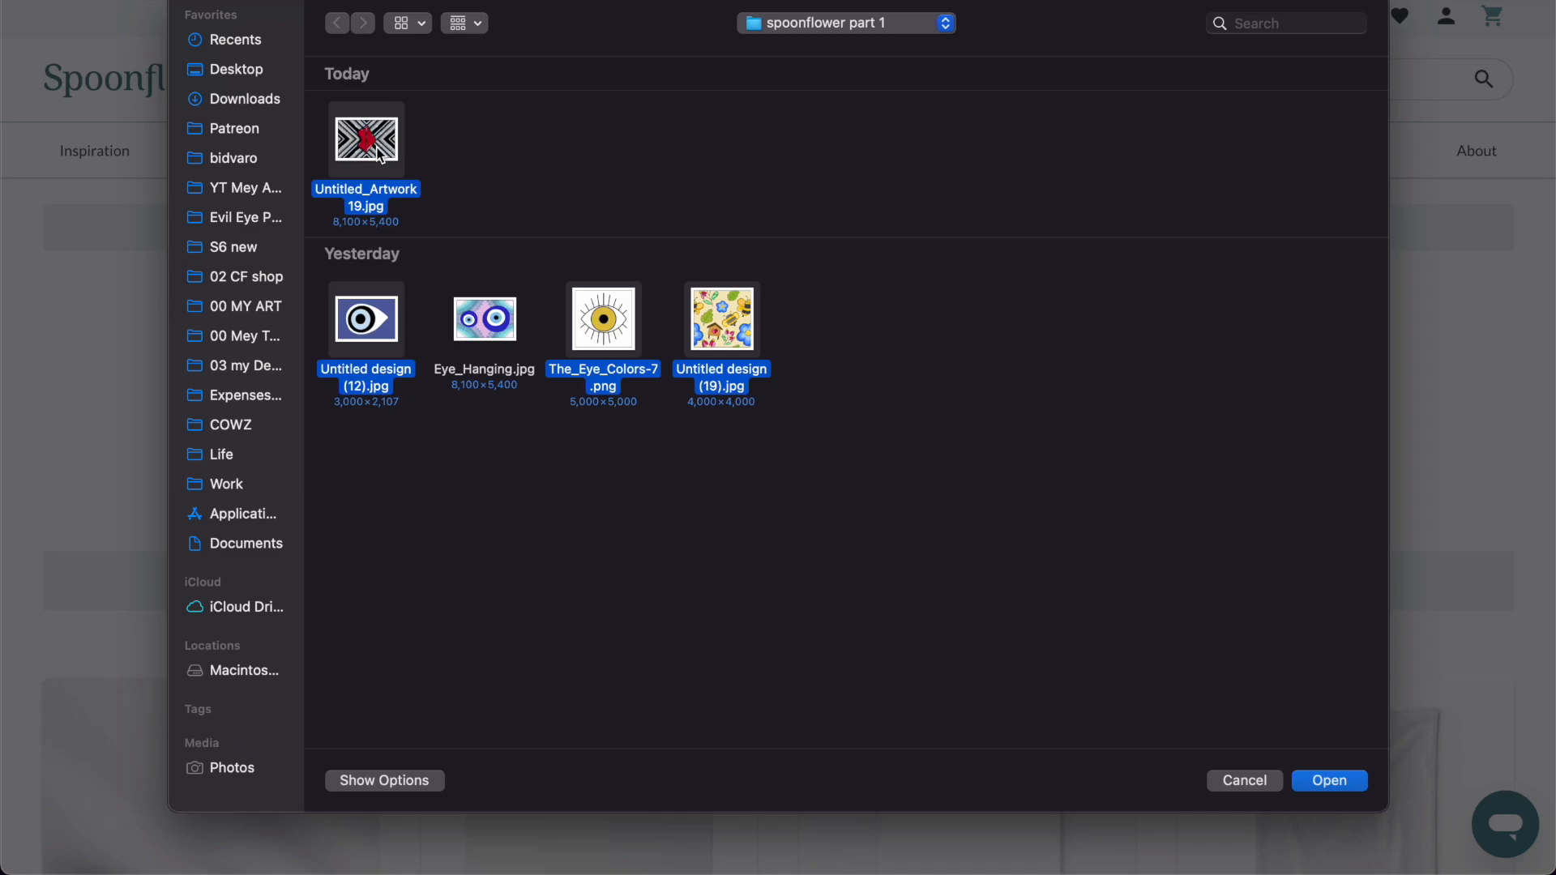
key("Return")
left_click(935, 493)
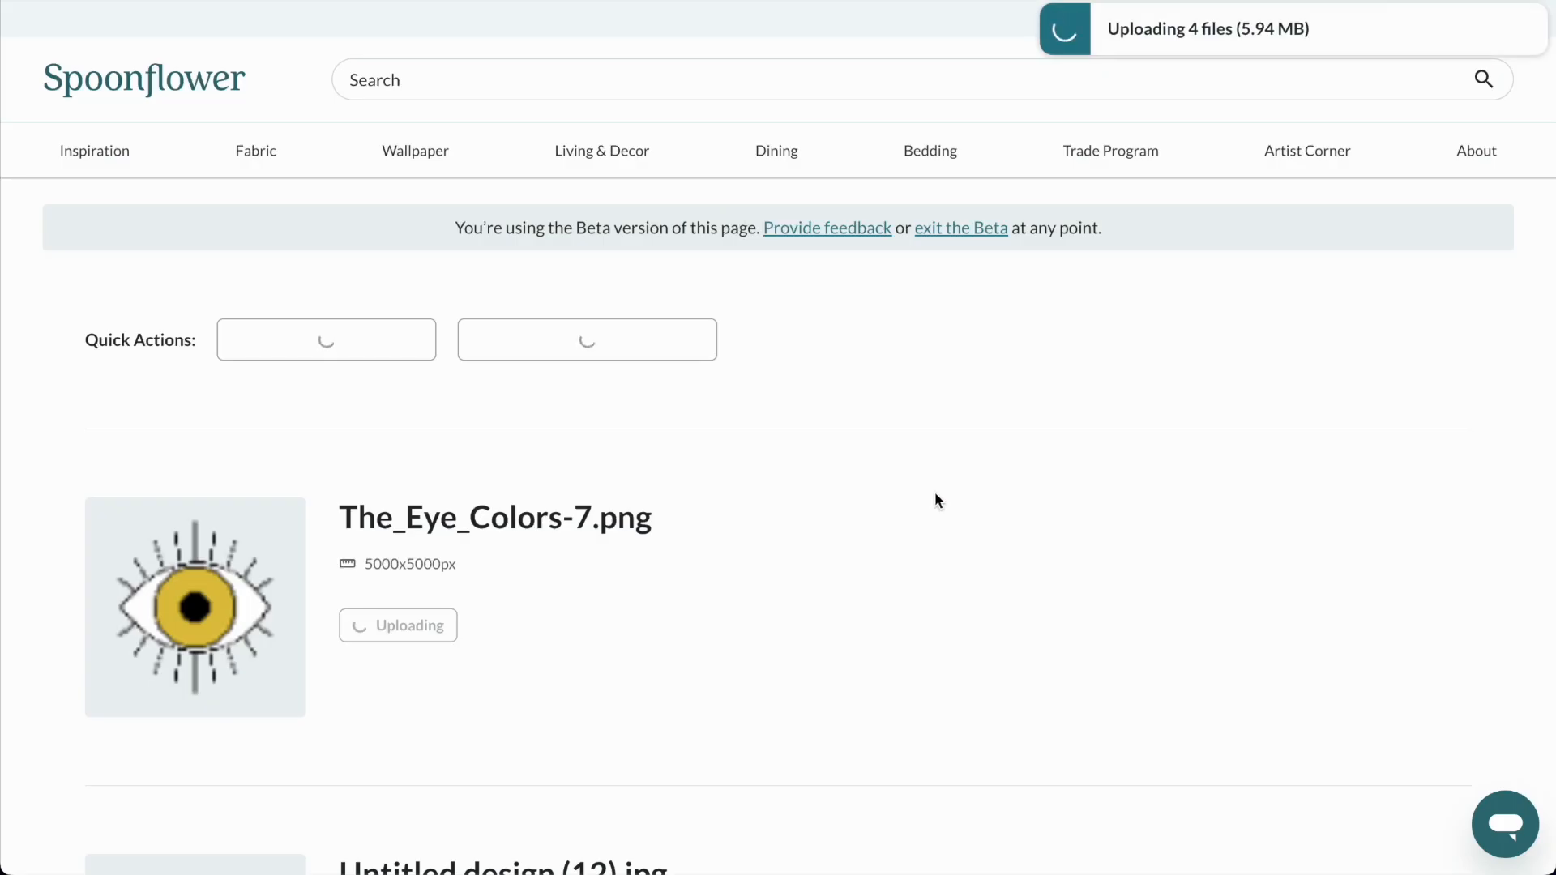
Check the list of uploaded files and open the designs for editing in the Design Library.
scroll(779, 379, "down", 1)
scroll(780, 381, "down", 3)
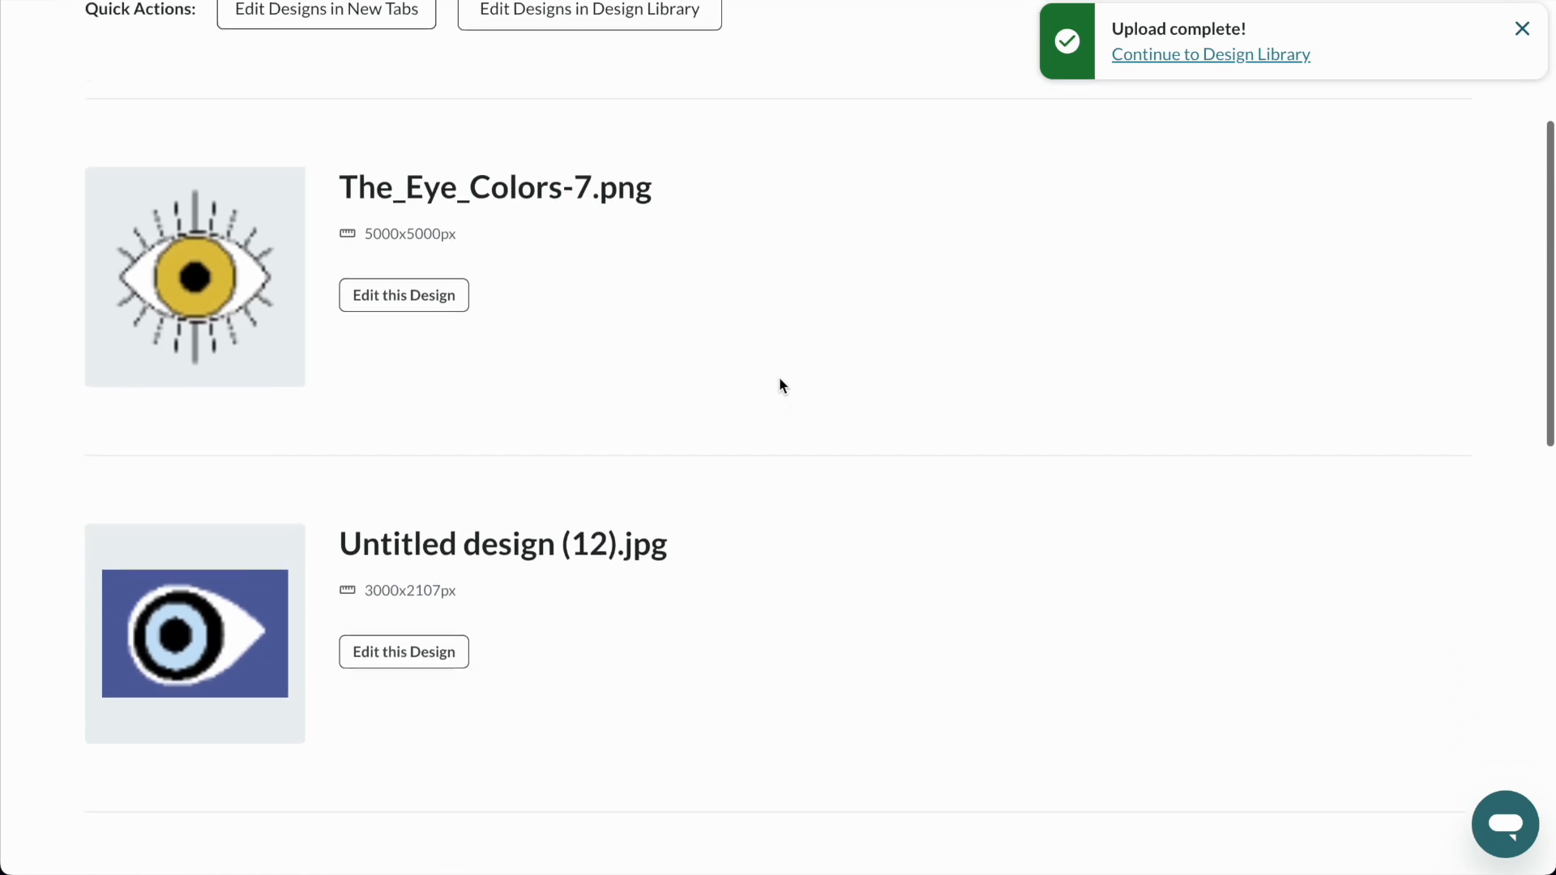
scroll(780, 380, "up", 4)
scroll(390, 420, "down", 5)
scroll(389, 423, "down", 7)
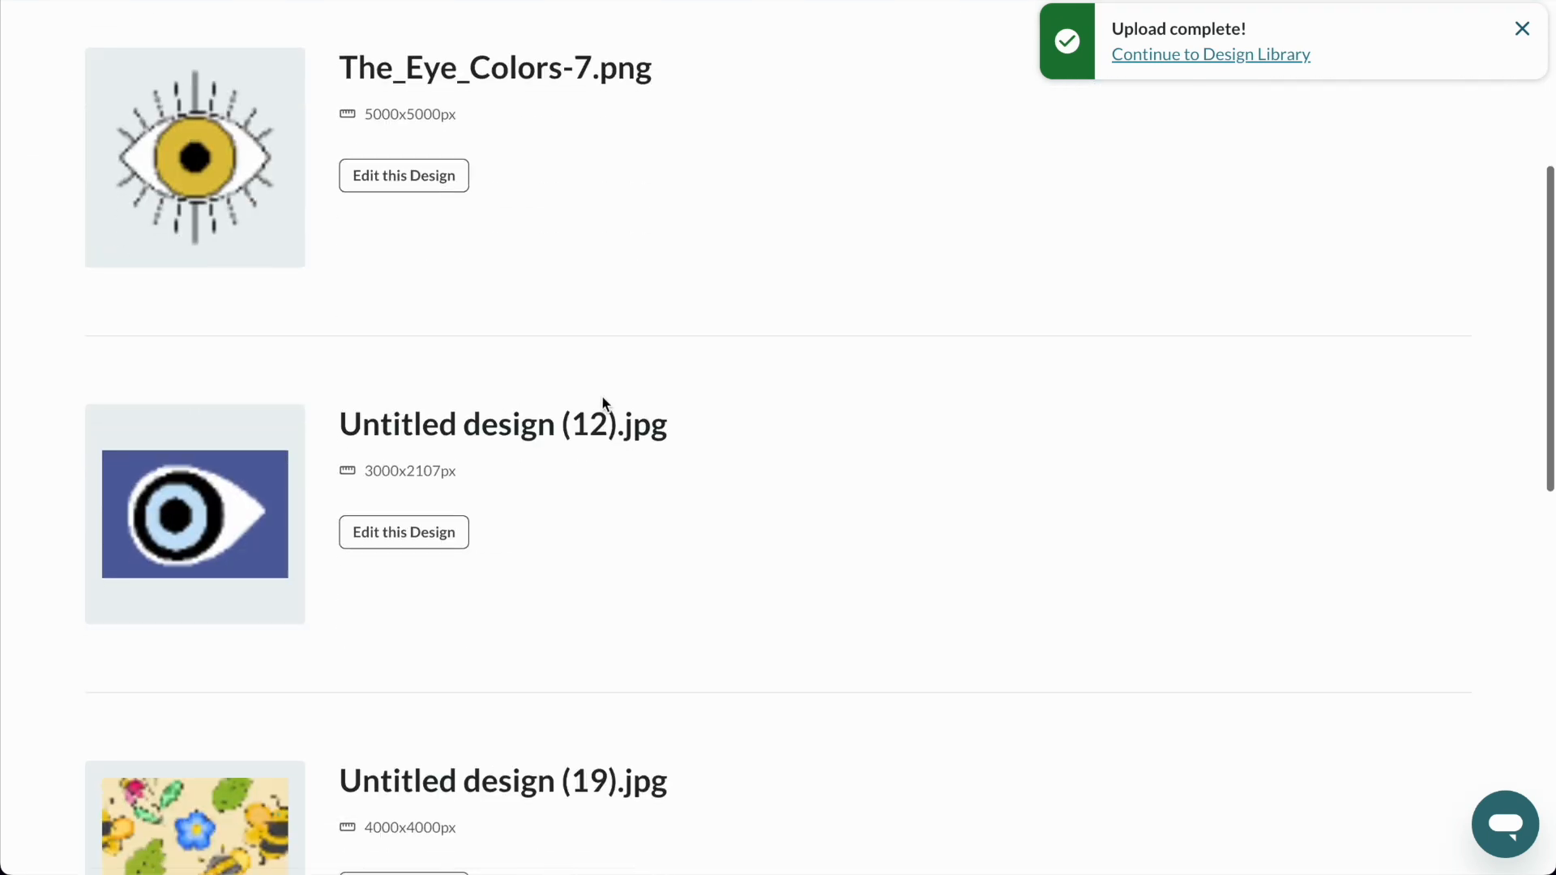
scroll(1115, 351, "up", 12)
scroll(1115, 357, "down", 1)
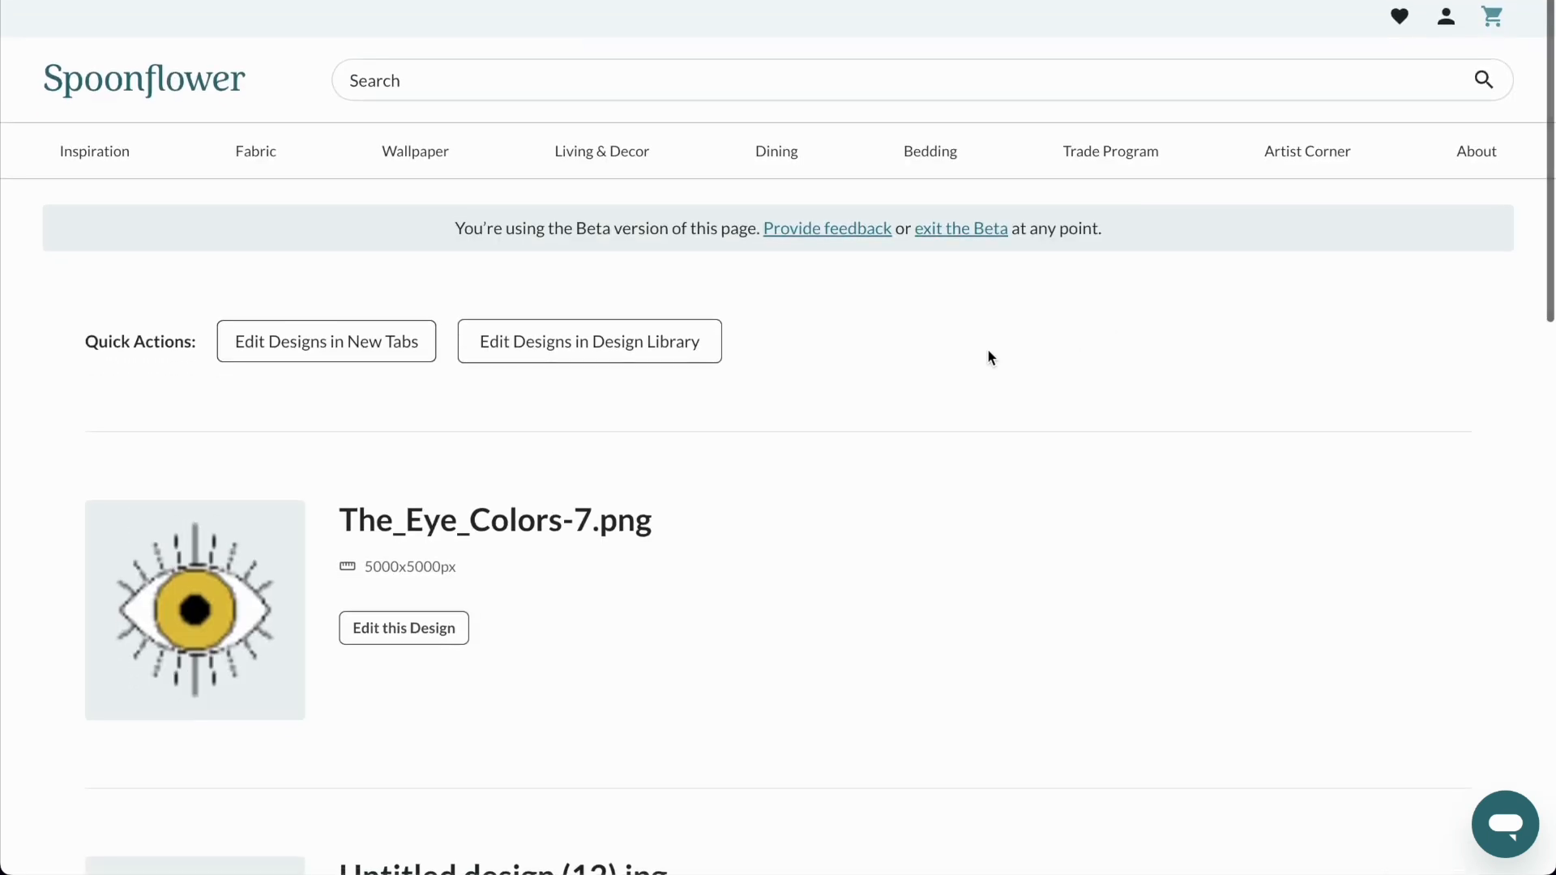
left_click(628, 347)
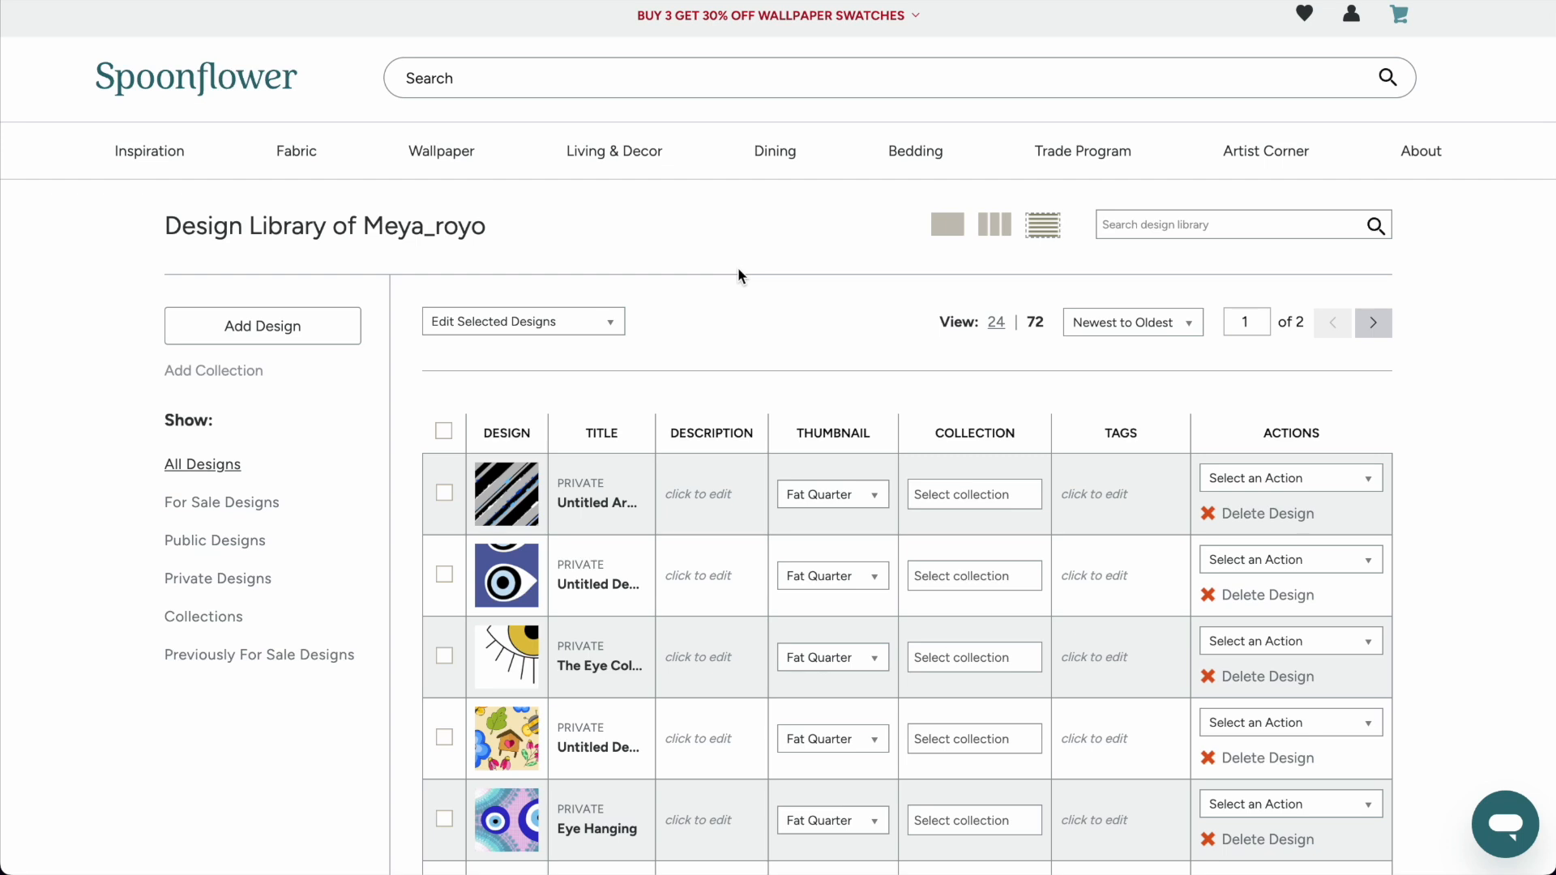
Open the design page of the bee and birdhouse pattern from the library and highlight its pixel dimensions.
scroll(738, 276, "down", 3)
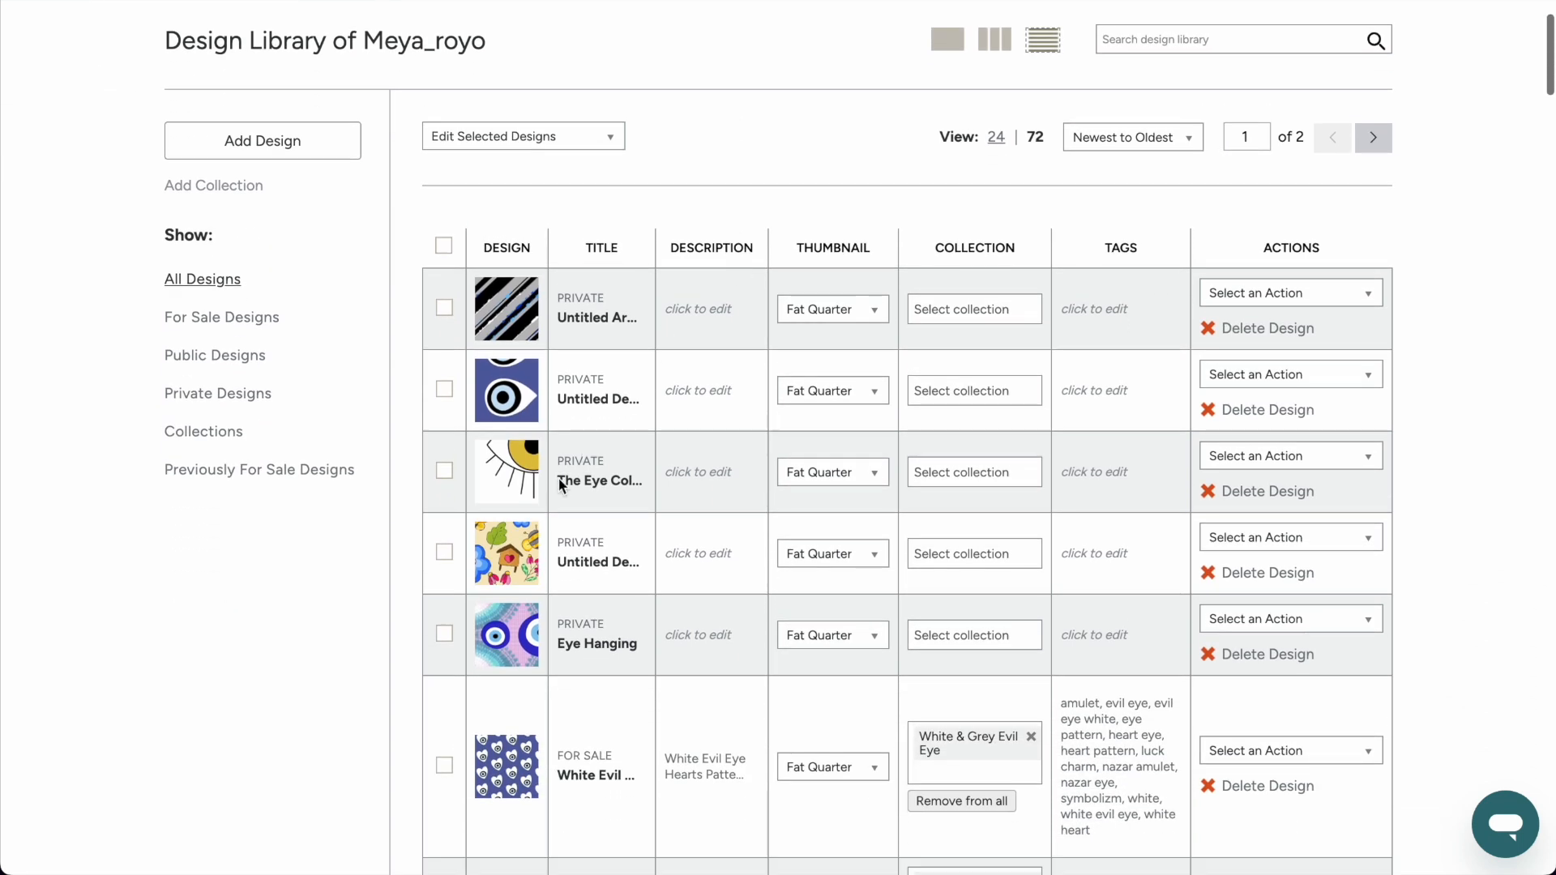
mouse_move(508, 550)
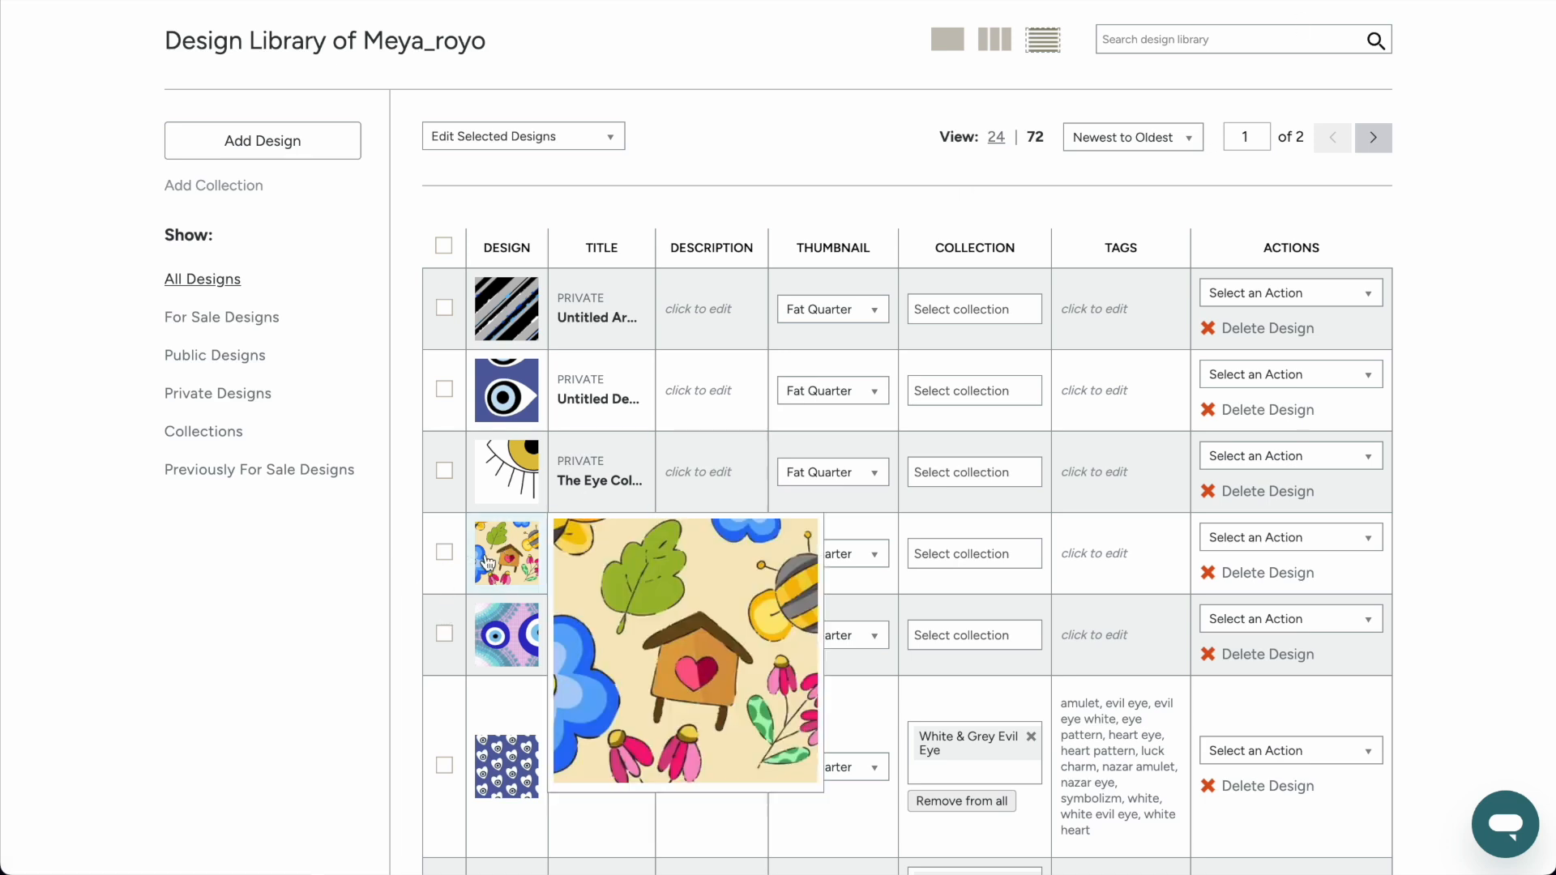
right_click(488, 562)
left_click(635, 522)
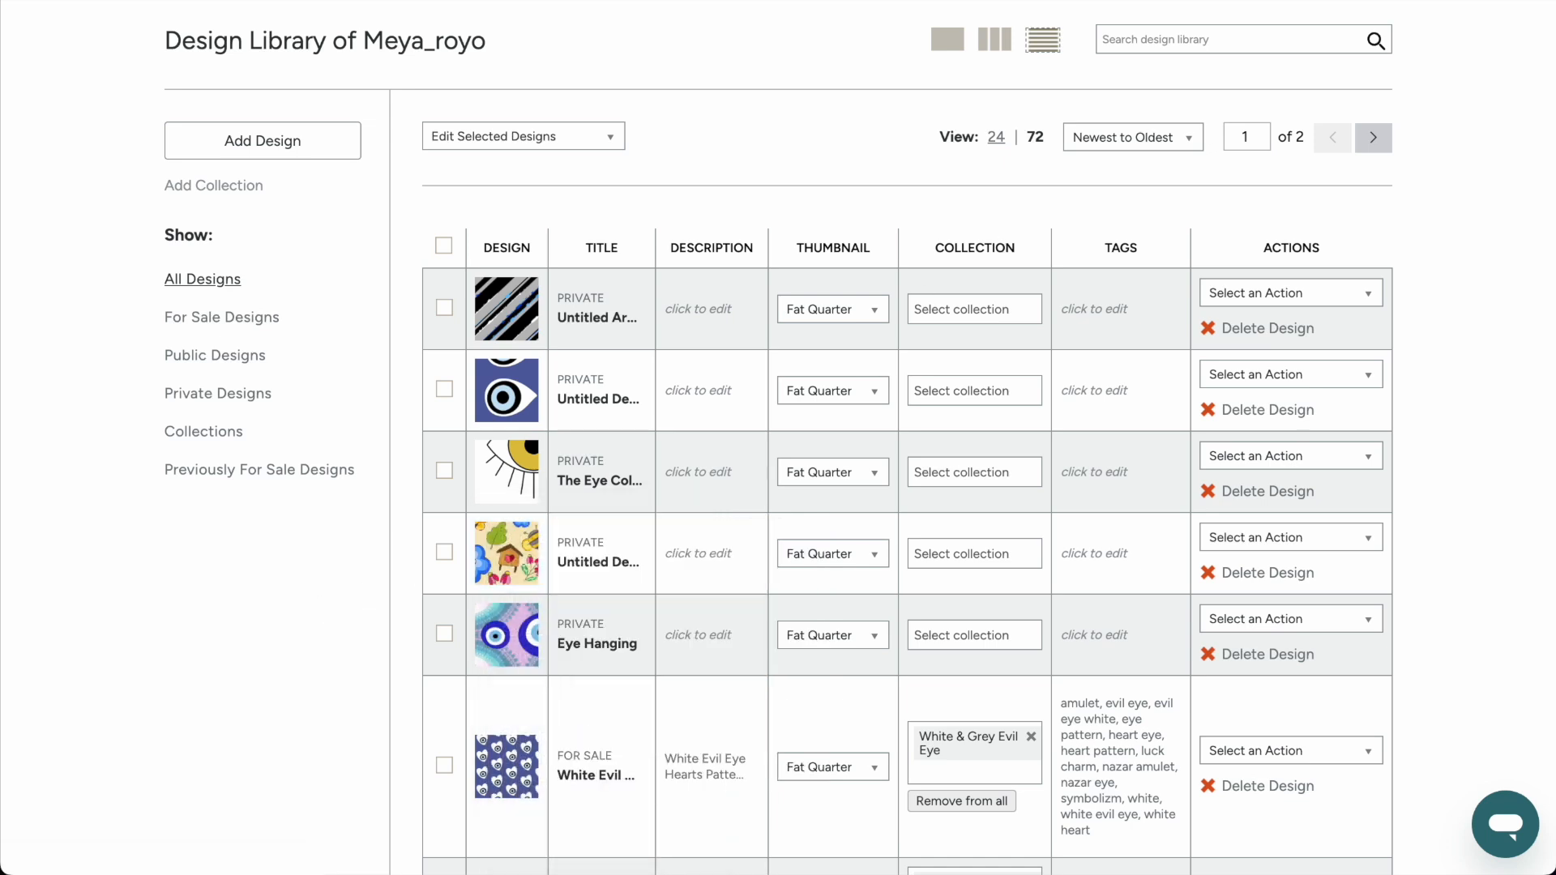
mouse_move(500, 477)
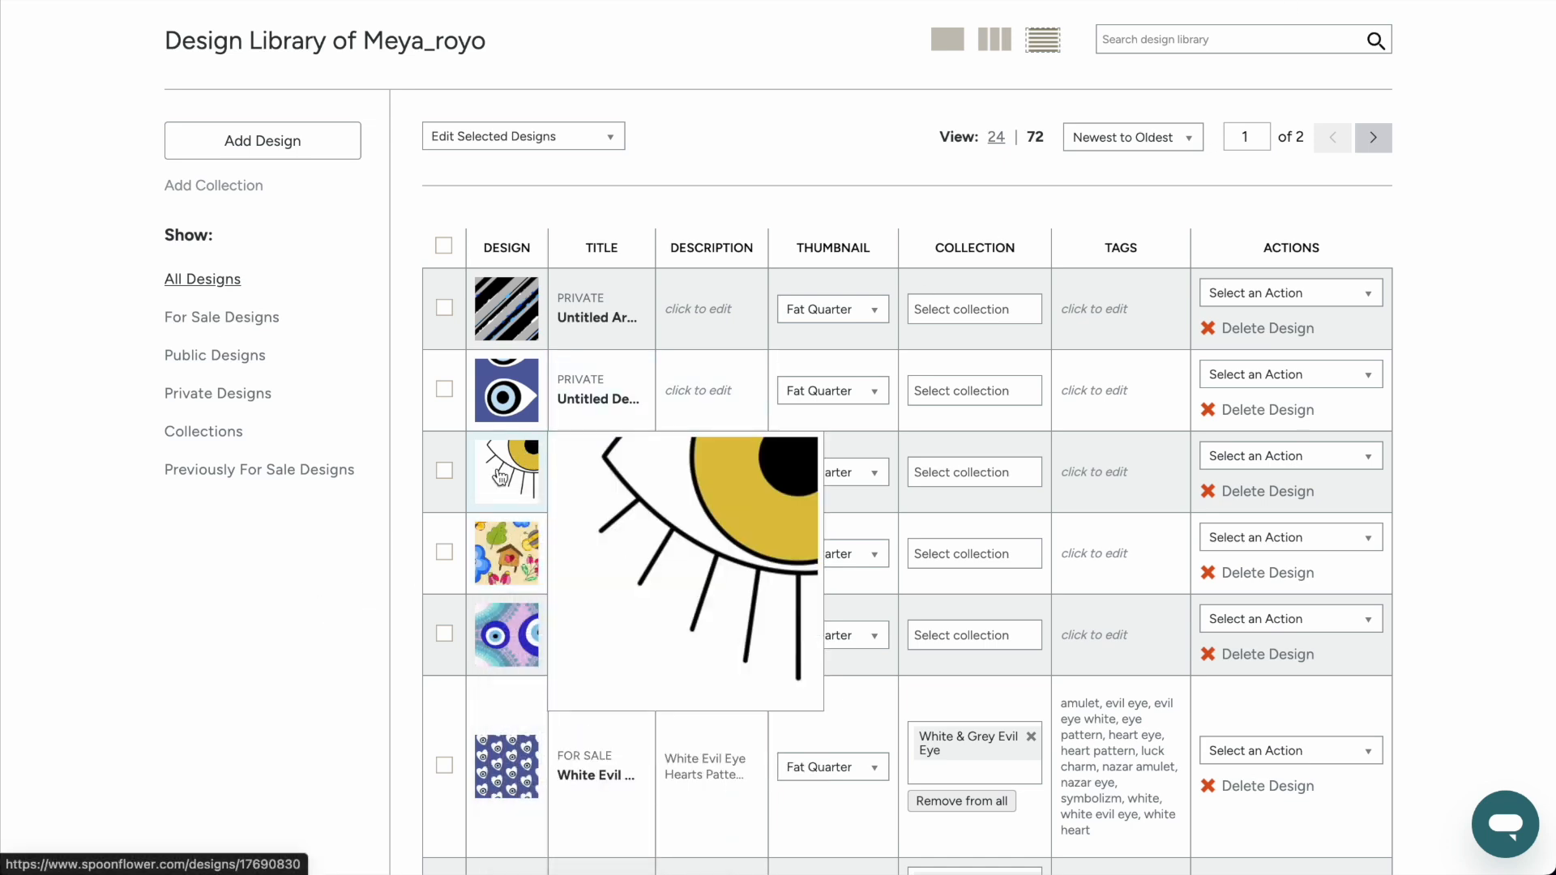
left_click(507, 318)
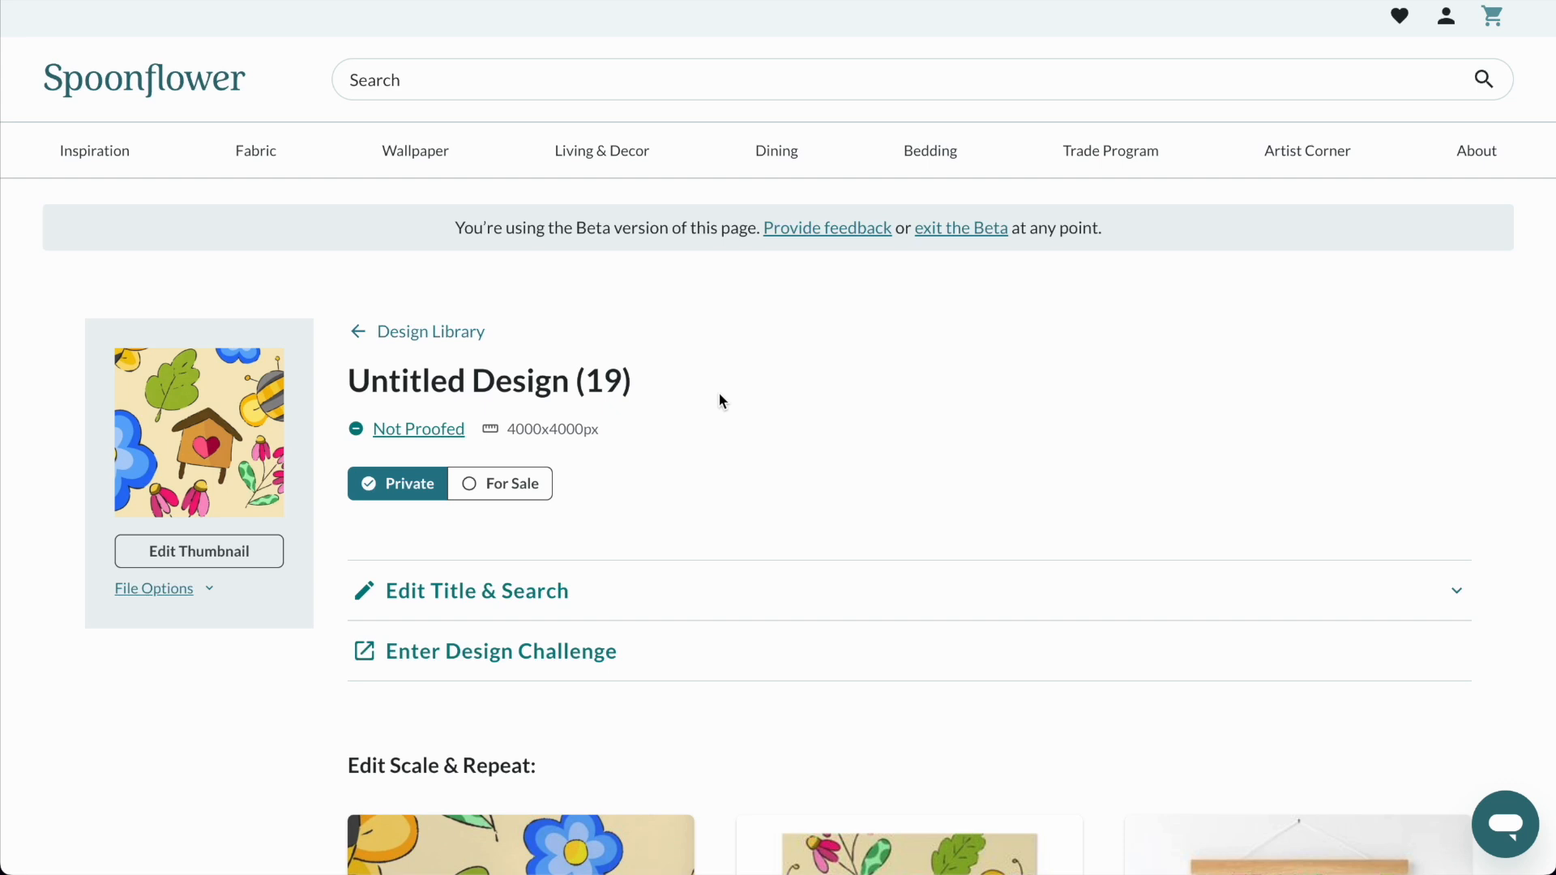
left_click_drag(583, 429, 506, 430)
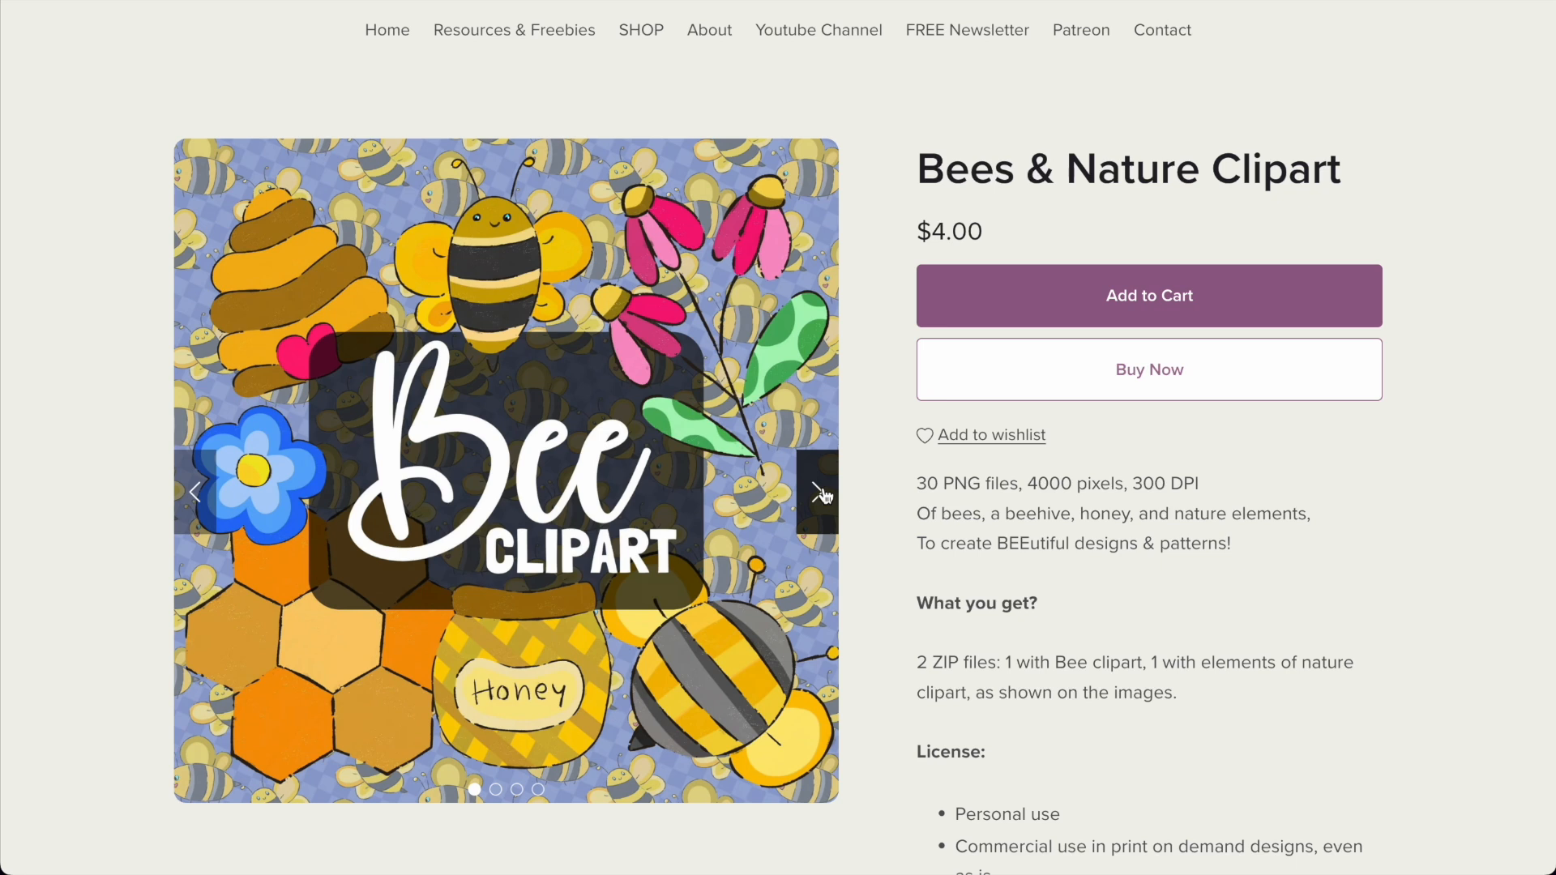
Browse the preview images of the Bees & Nature Clipart product on the shop page.
left_click(818, 492)
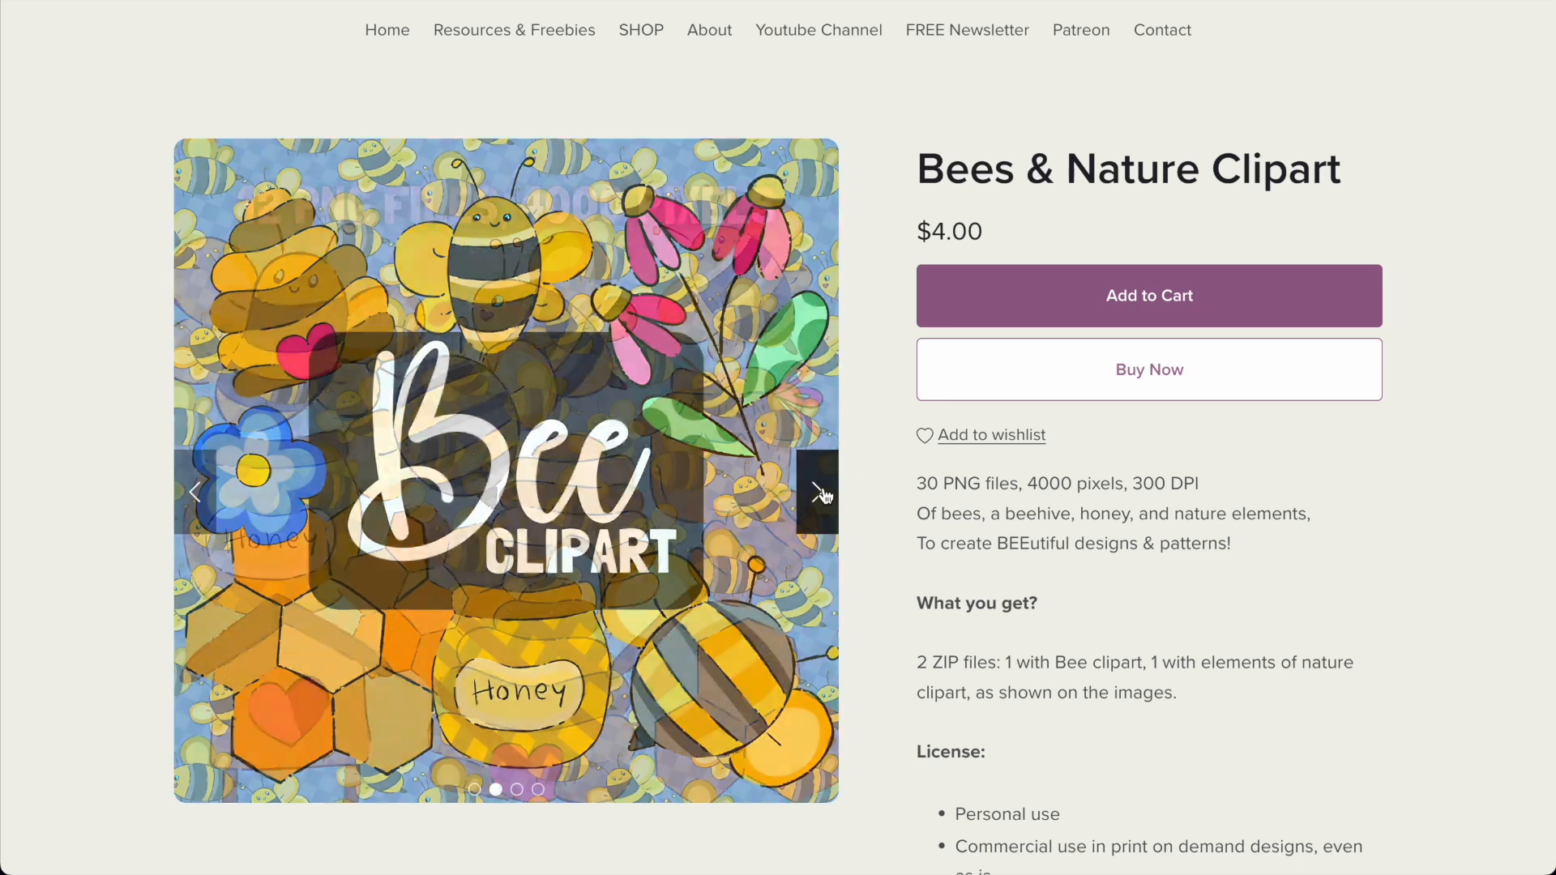
left_click(818, 492)
left_click(817, 492)
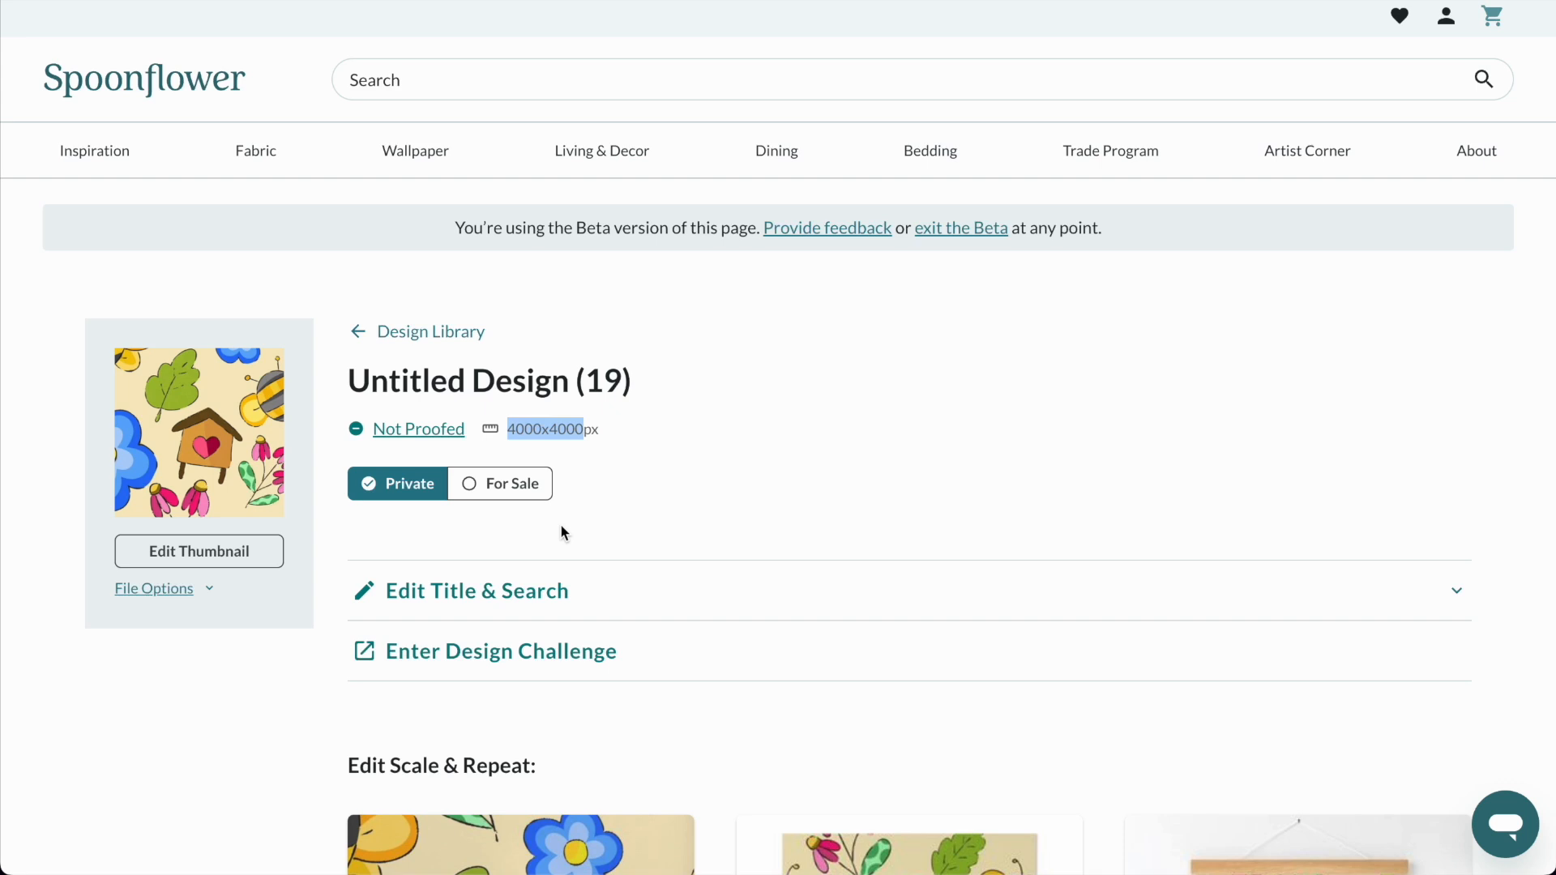
Change the bee pattern's thumbnail view to Centered Crop and save it.
left_click(202, 554)
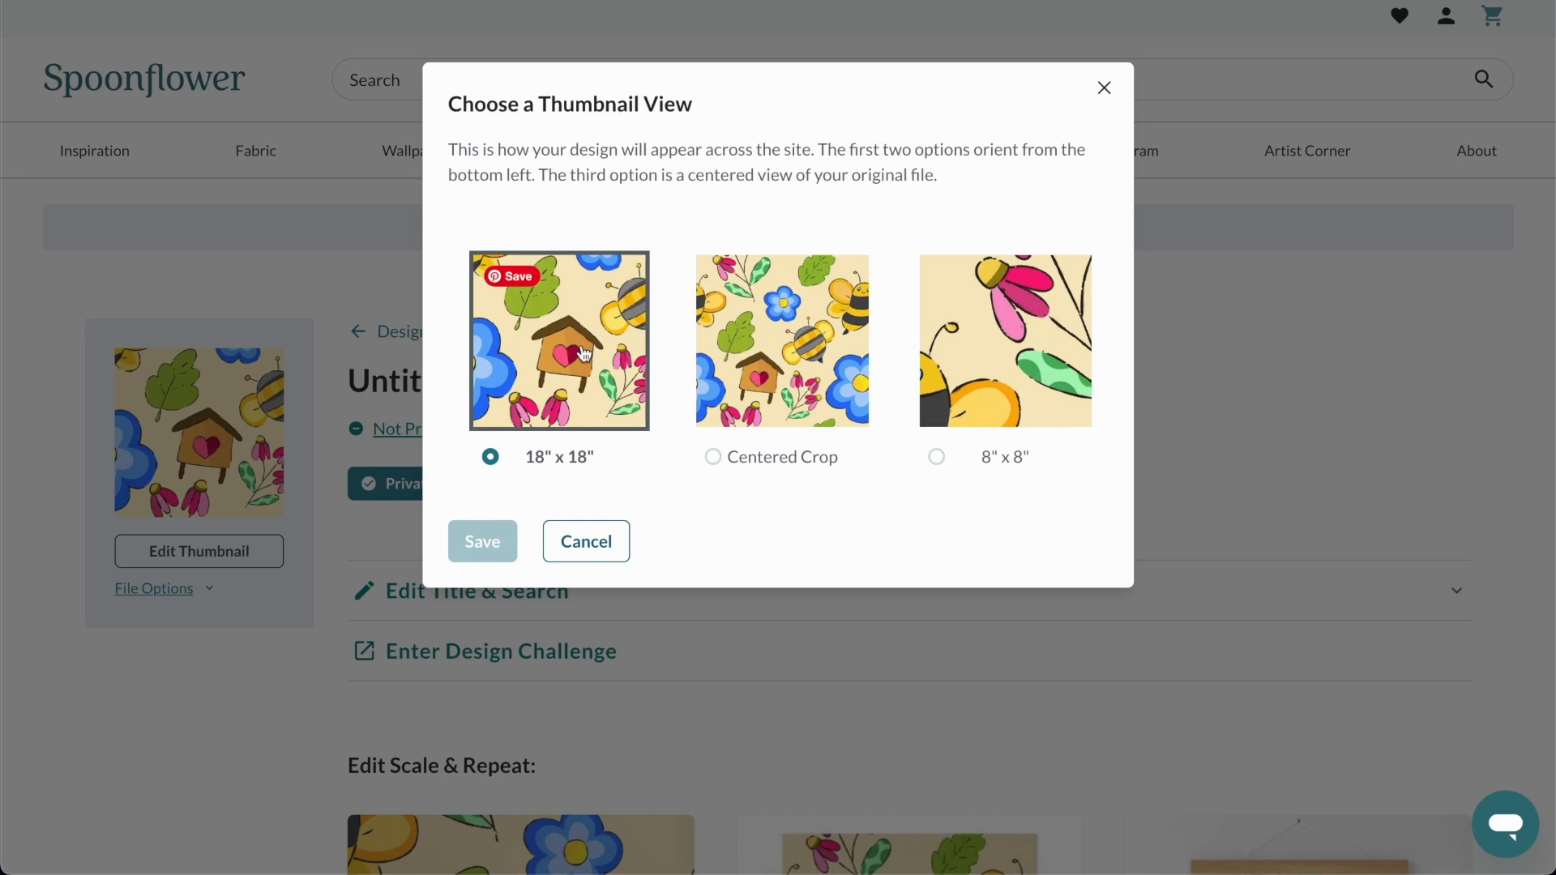
left_click(812, 371)
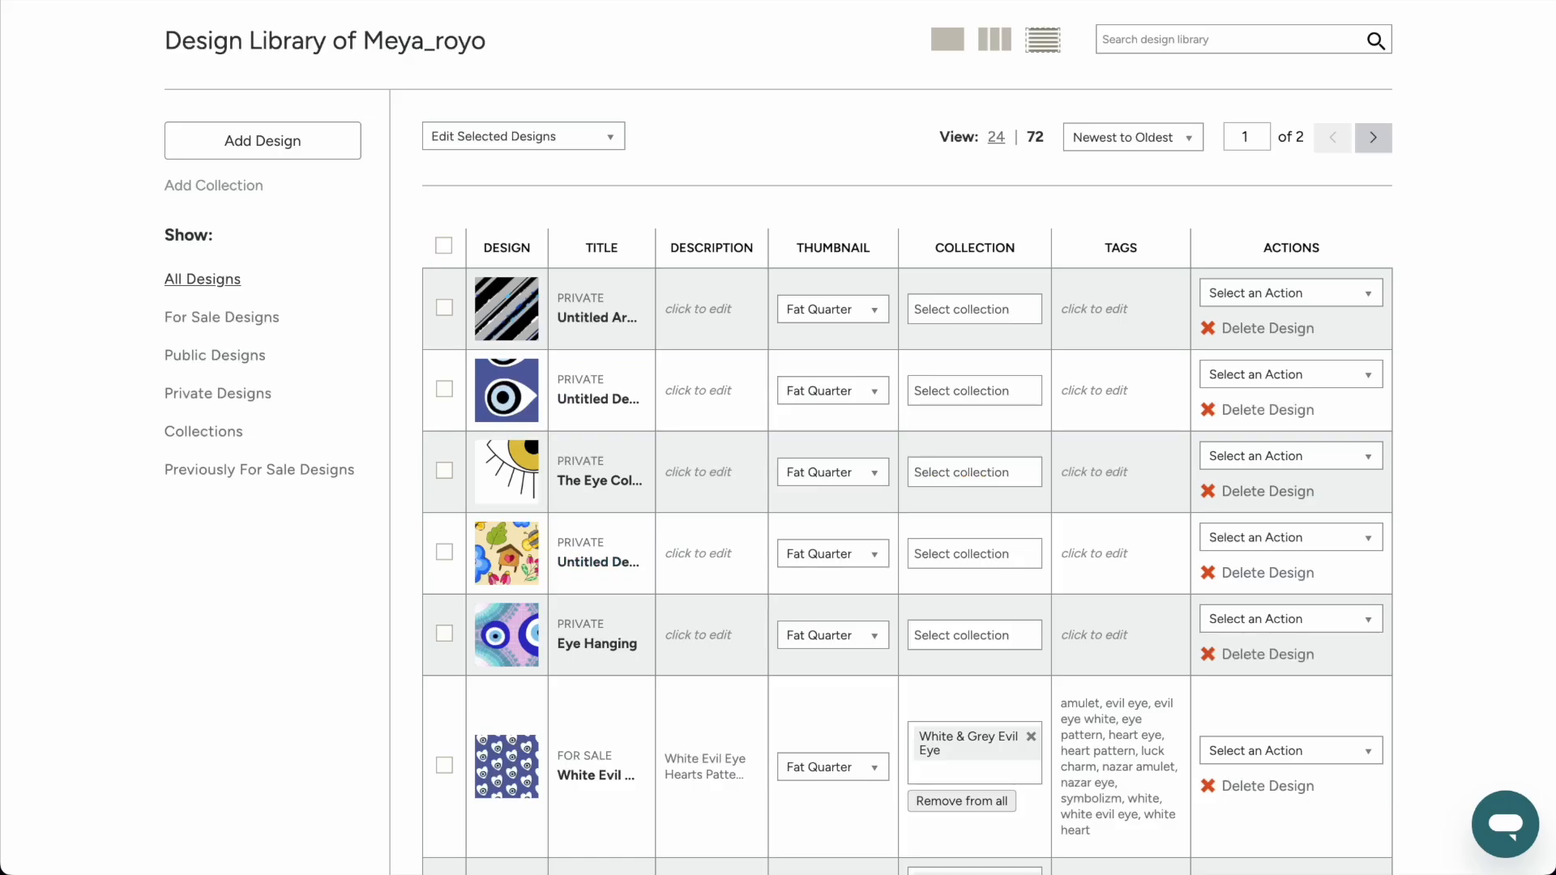
scroll(575, 370, "down", 8)
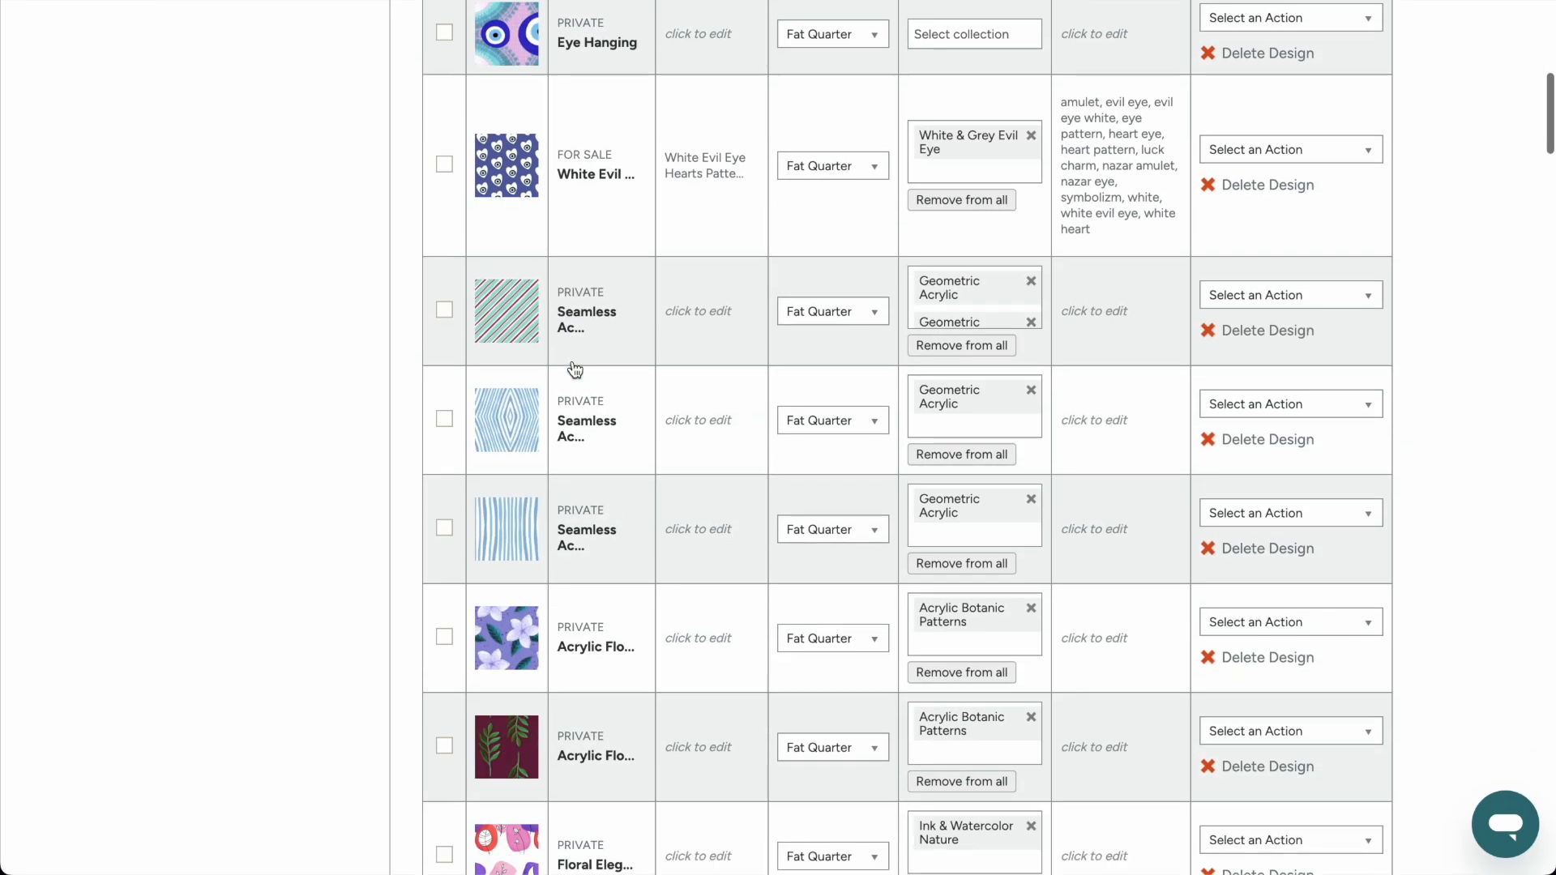
scroll(575, 369, "down", 1)
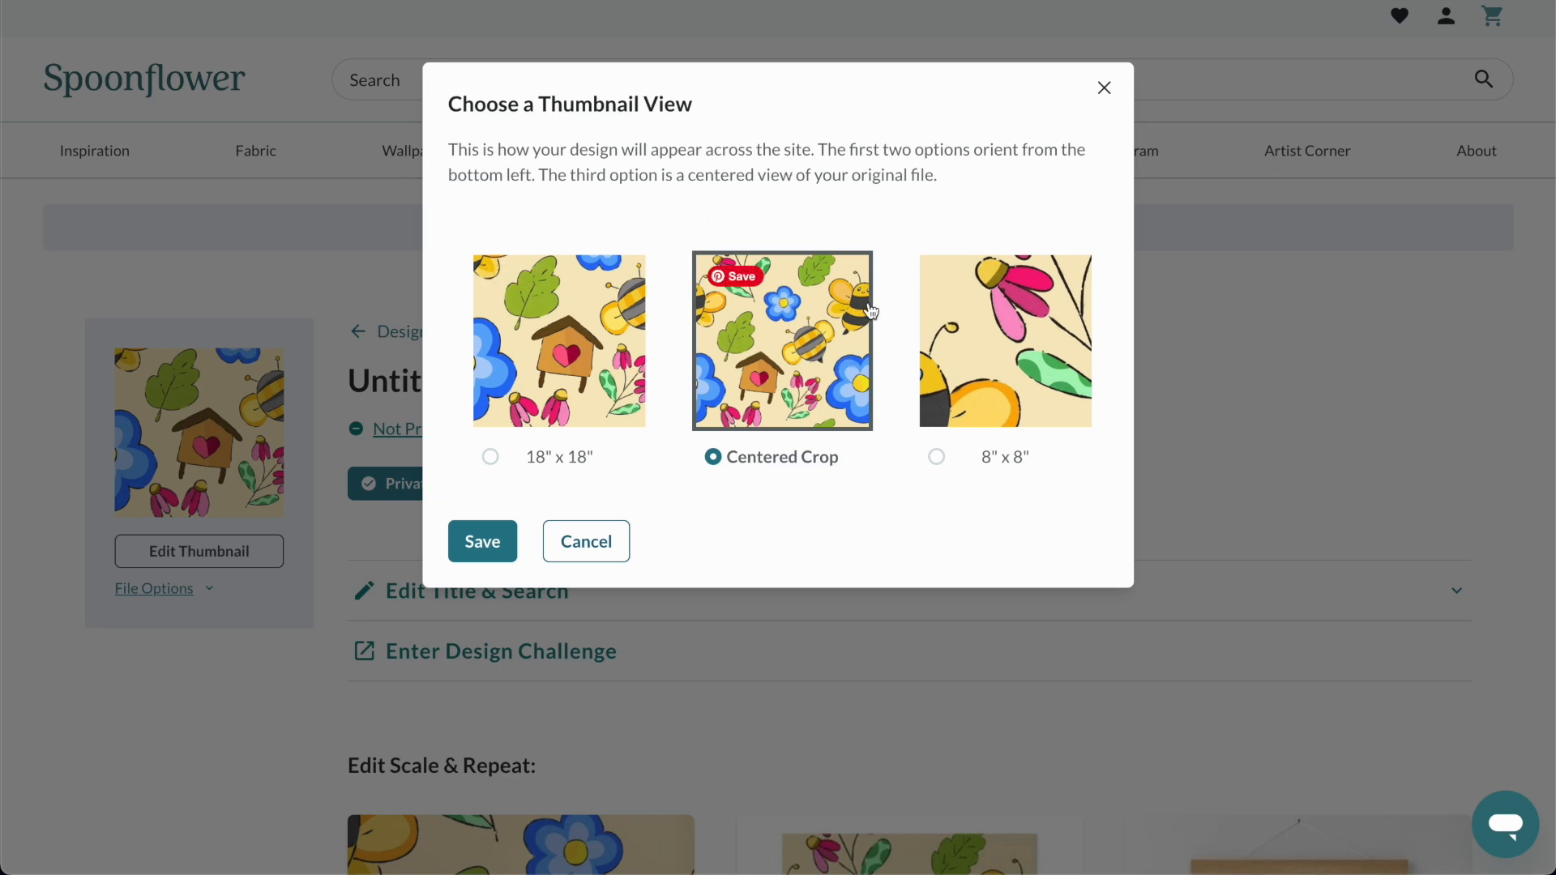
left_click(478, 548)
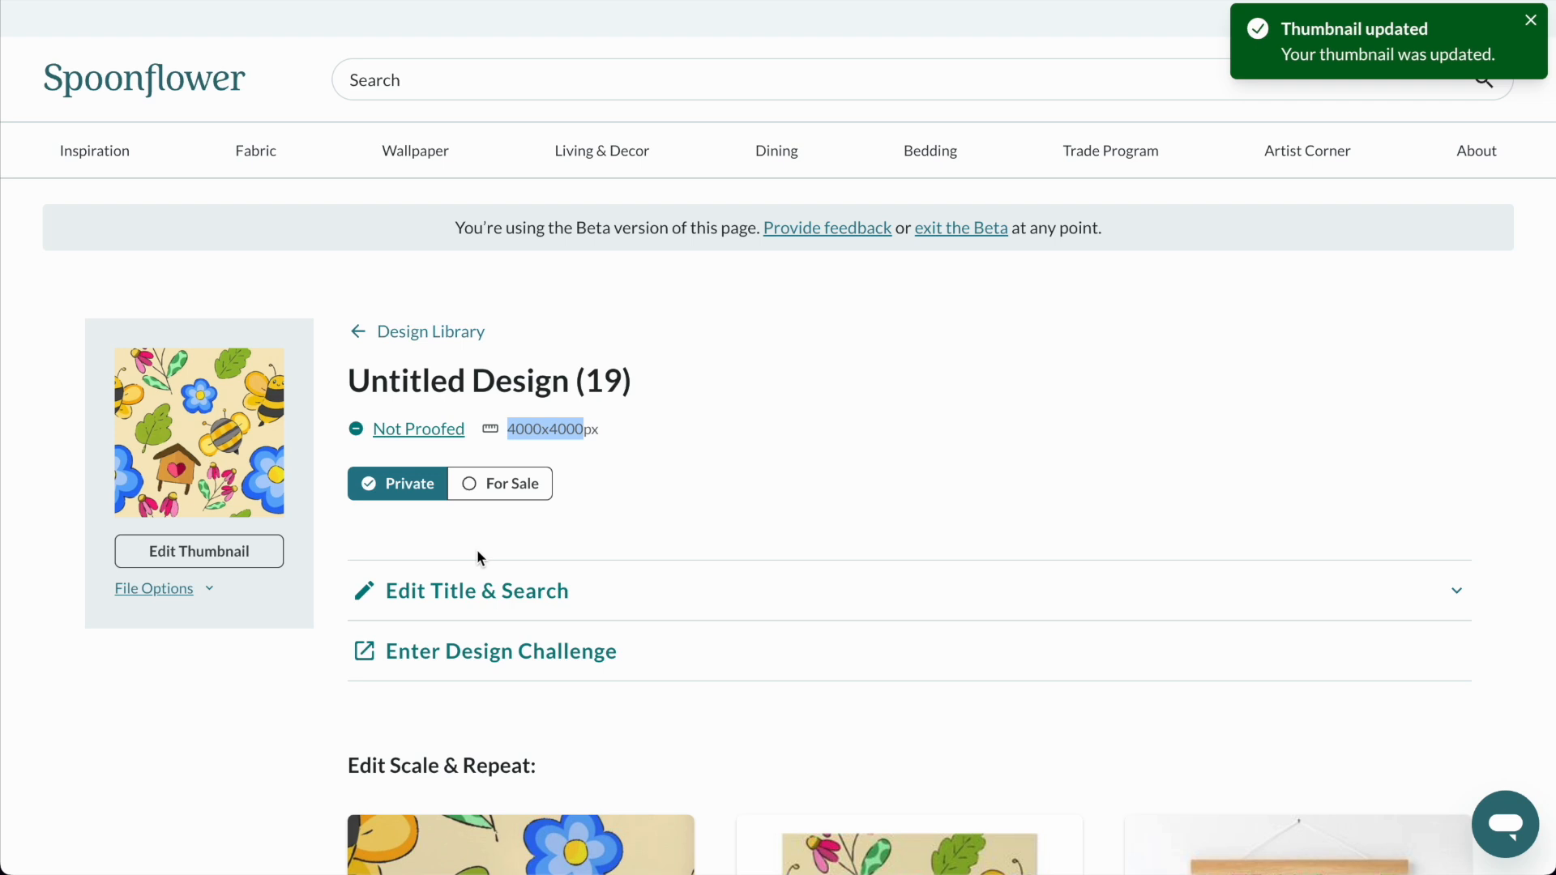
left_click(612, 498)
Replace the design's title with "Happy Bee Pattern 1" in the title and search details.
left_click(528, 604)
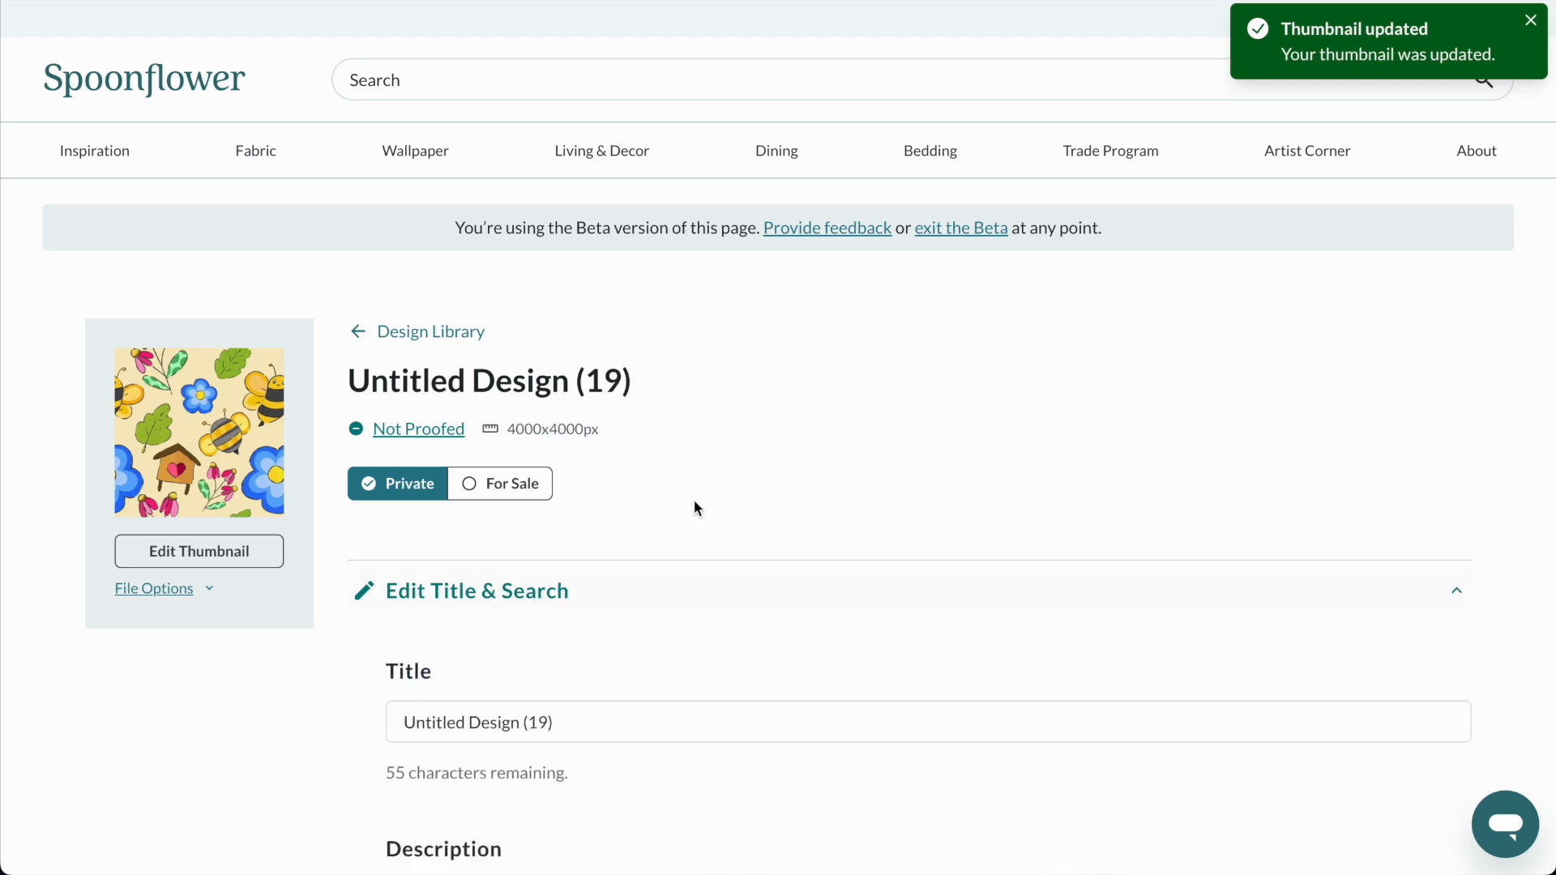
scroll(694, 499, "down", 3)
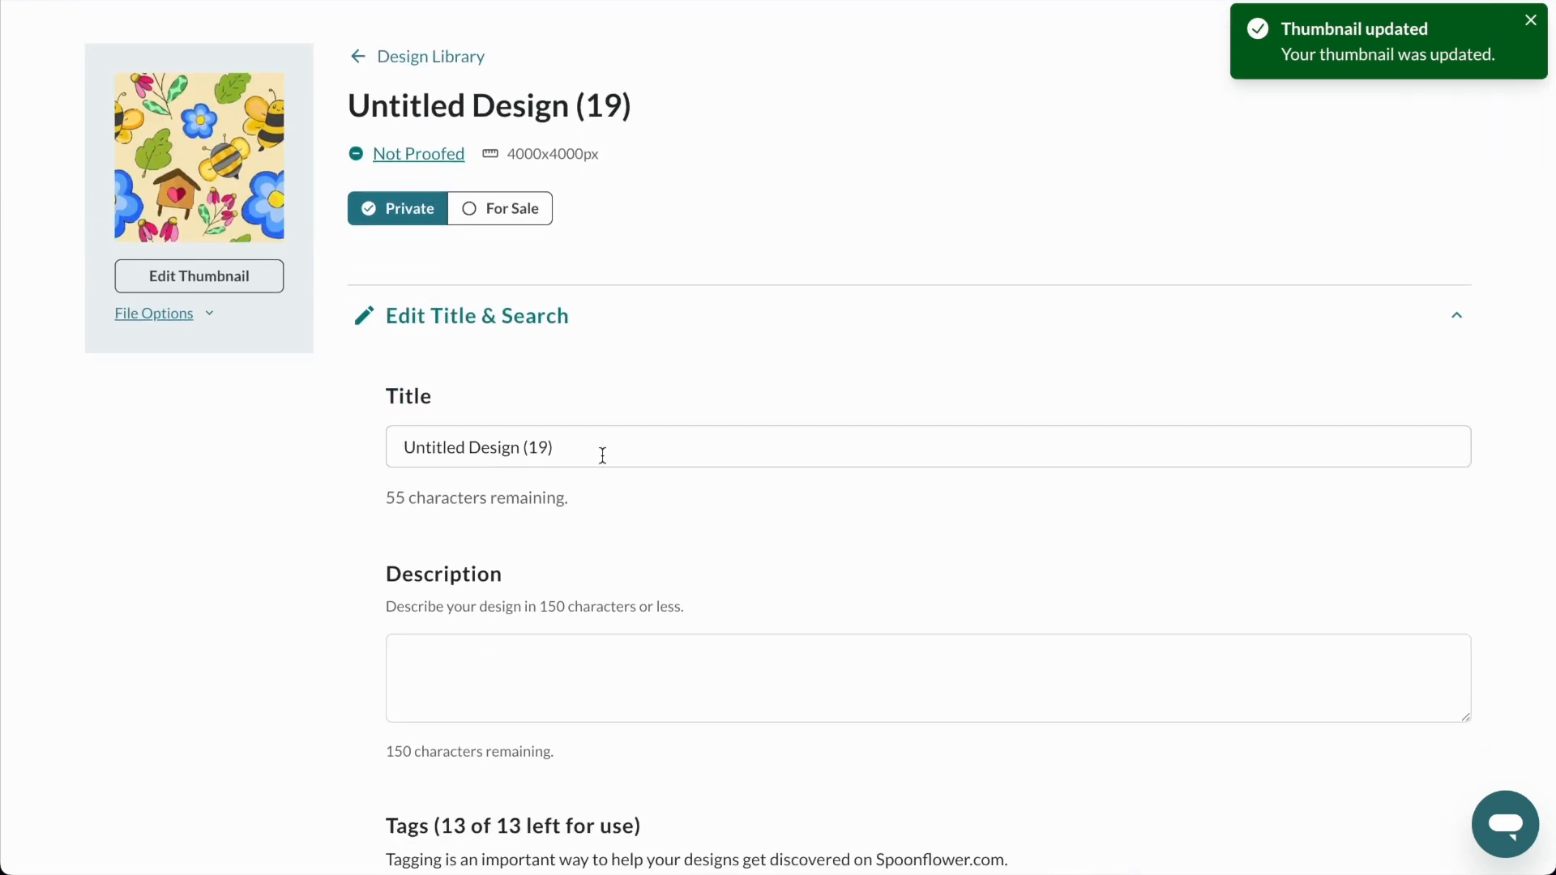
left_click(602, 454)
key("ctrl+a")
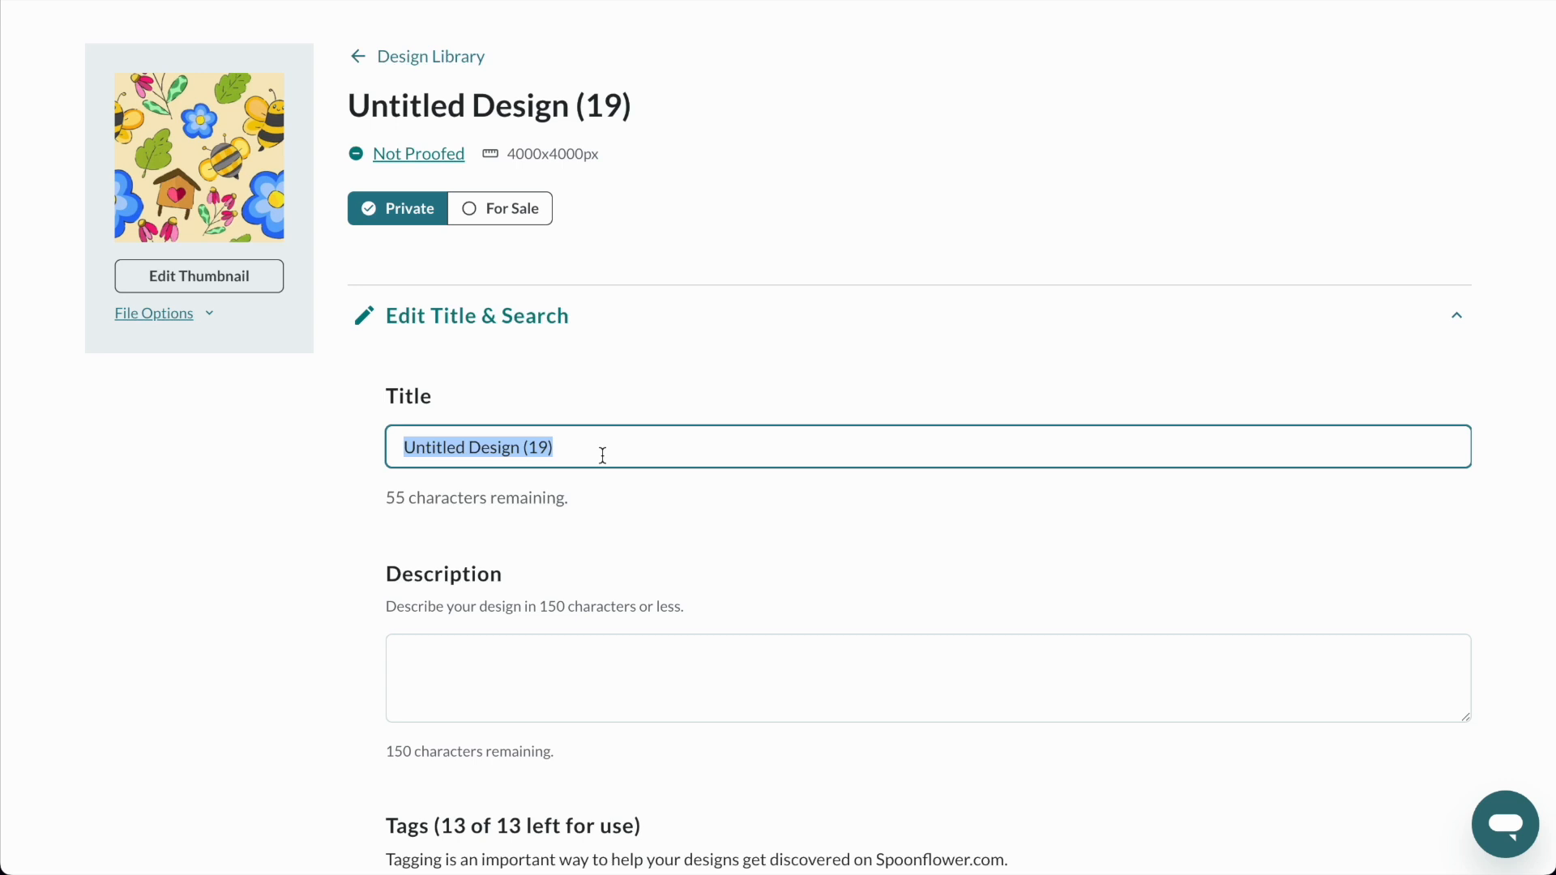
type("Happy Bee Pattern")
type("#1")
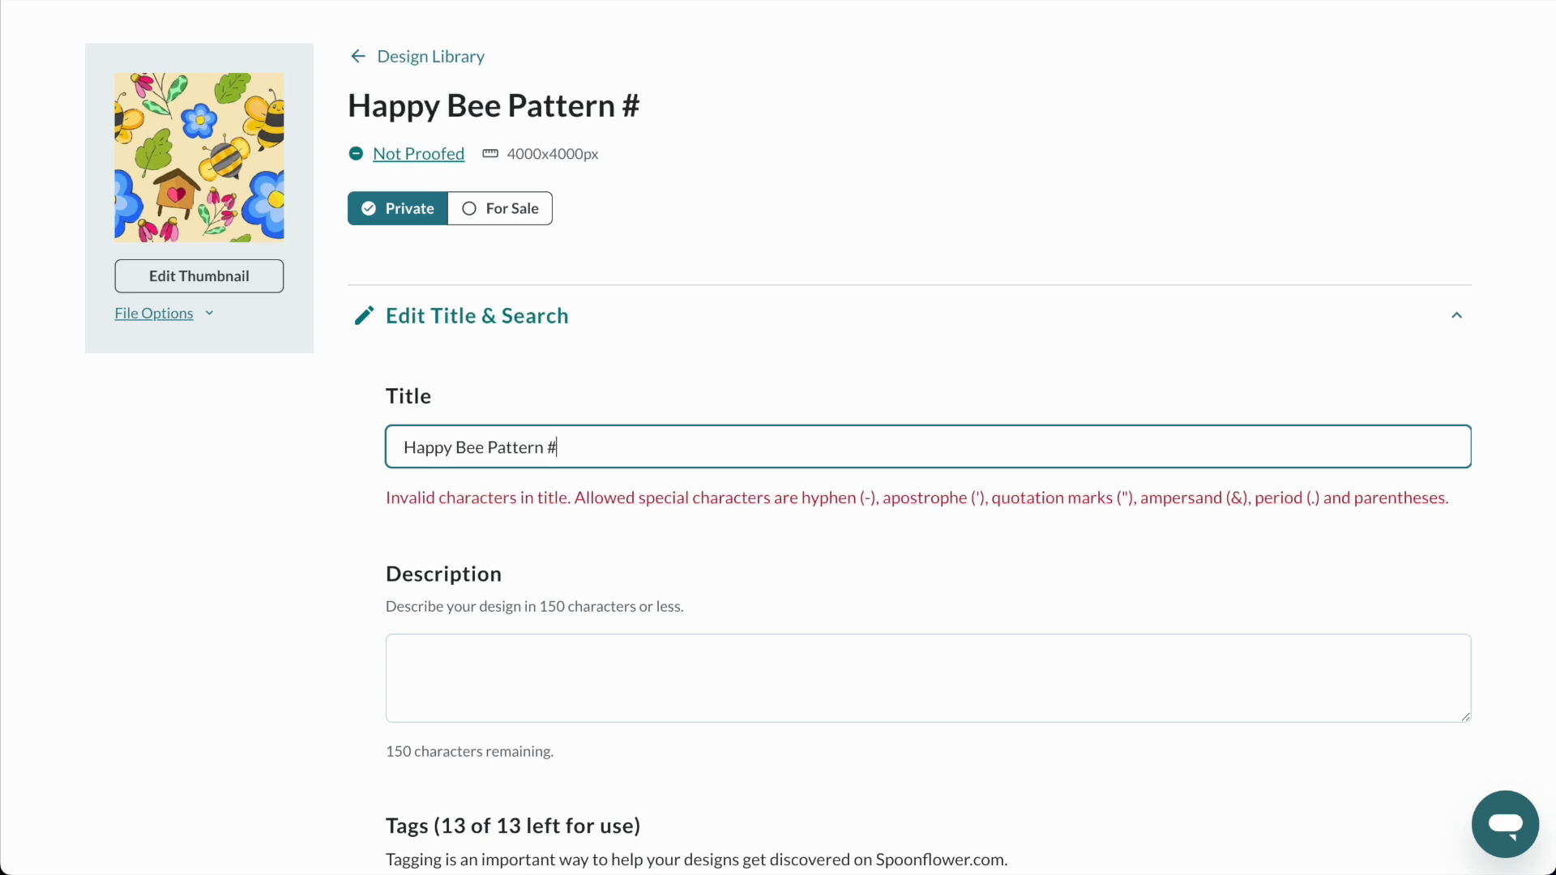
key("BackSpace")
key("BackSpace")
type("!")
key("BackSpace")
type("1")
Examine the description, tags, mature content, collections and additional details fields of the design, including their character limits.
left_click(469, 664)
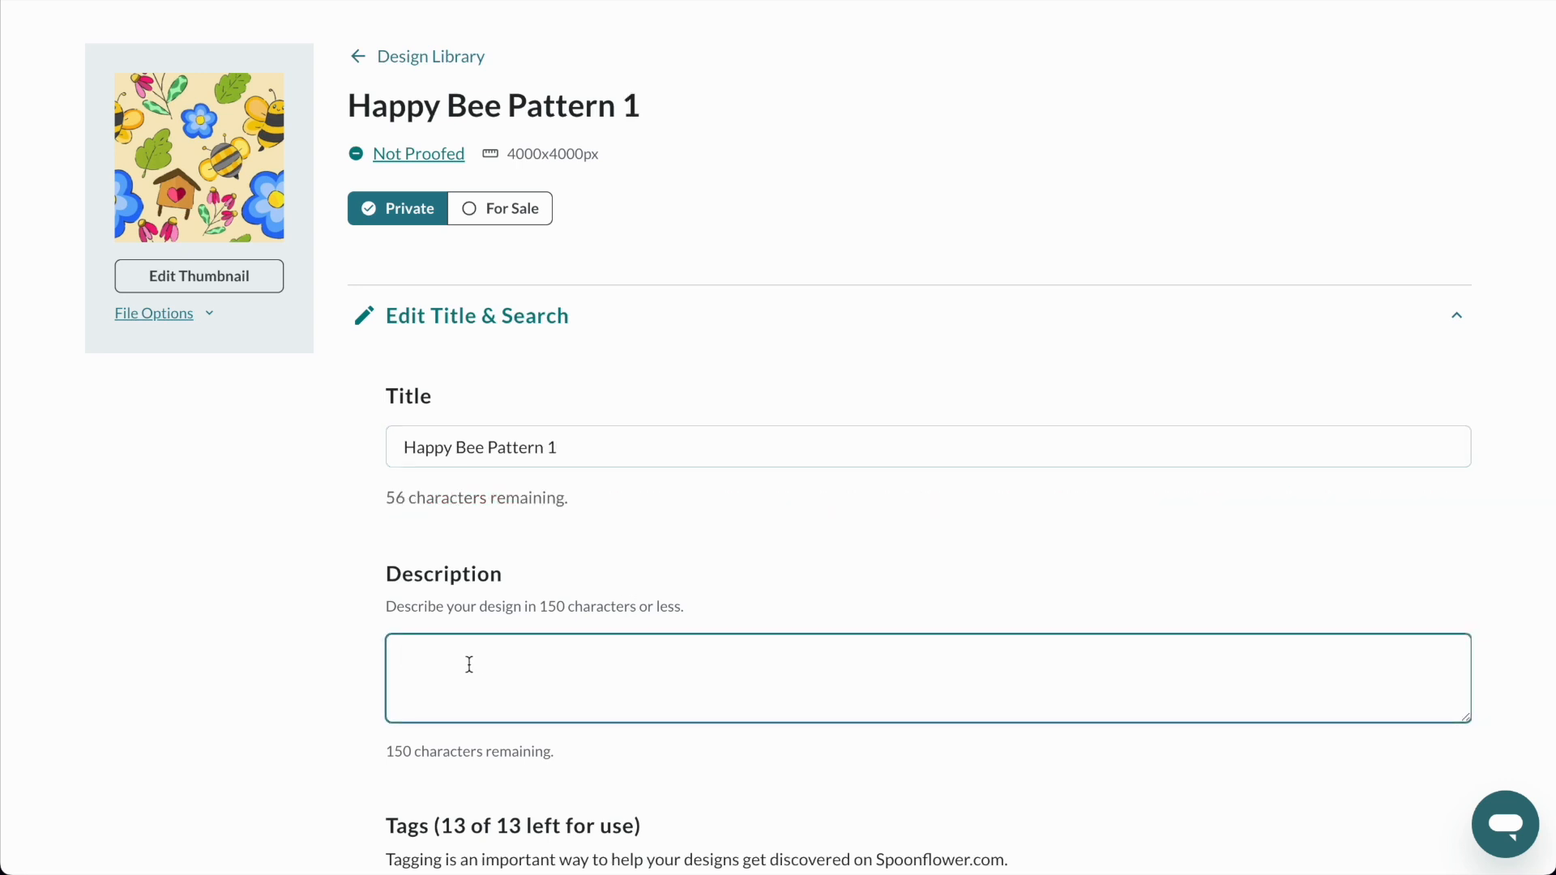
scroll(619, 397, "down", 5)
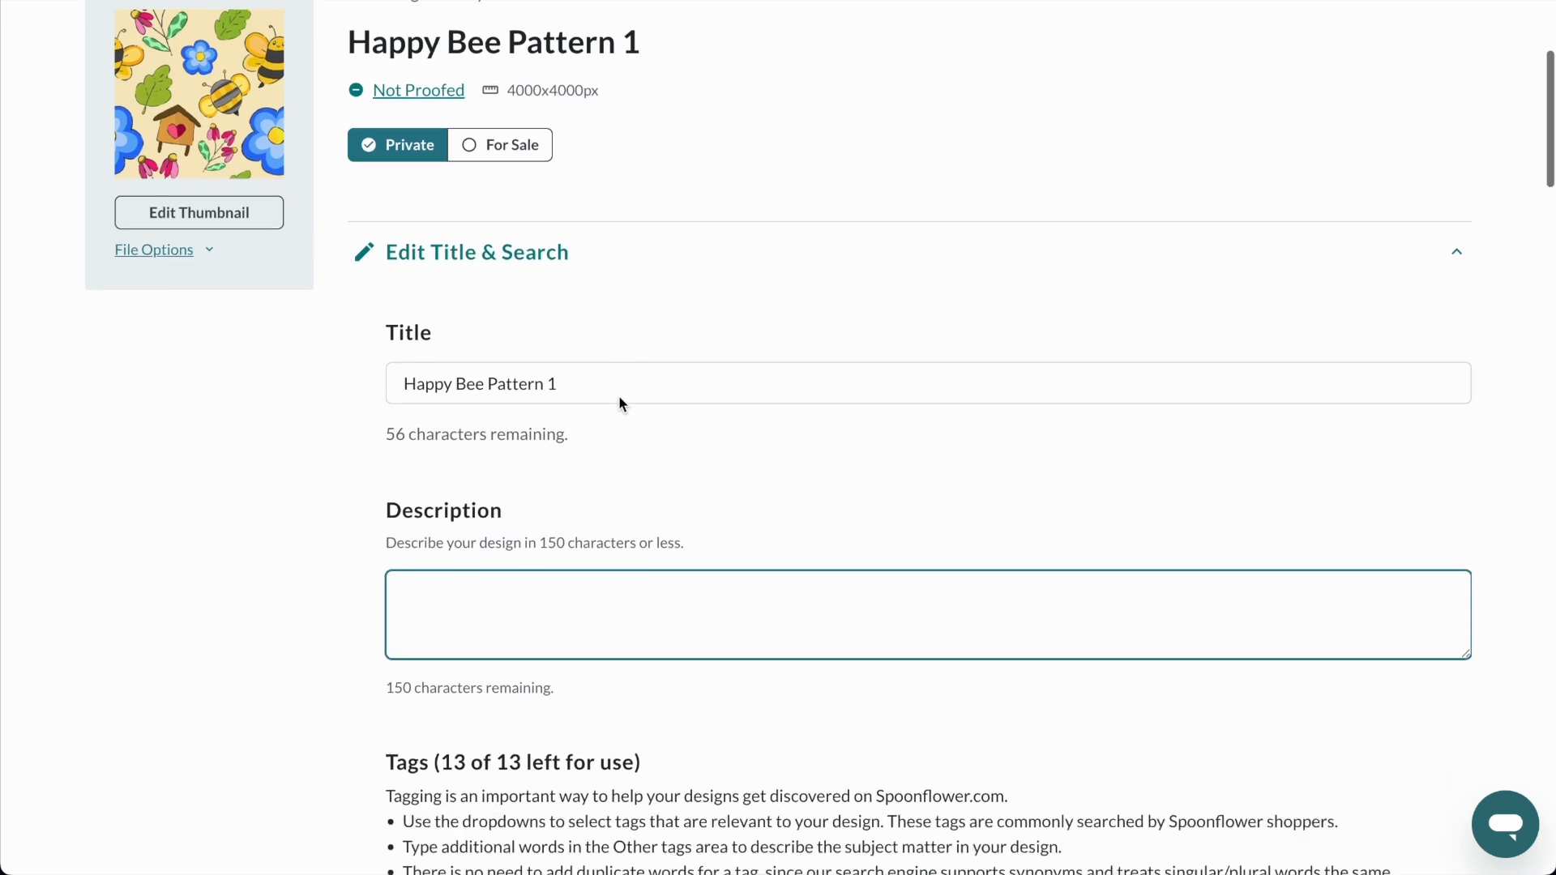
scroll(620, 397, "down", 1)
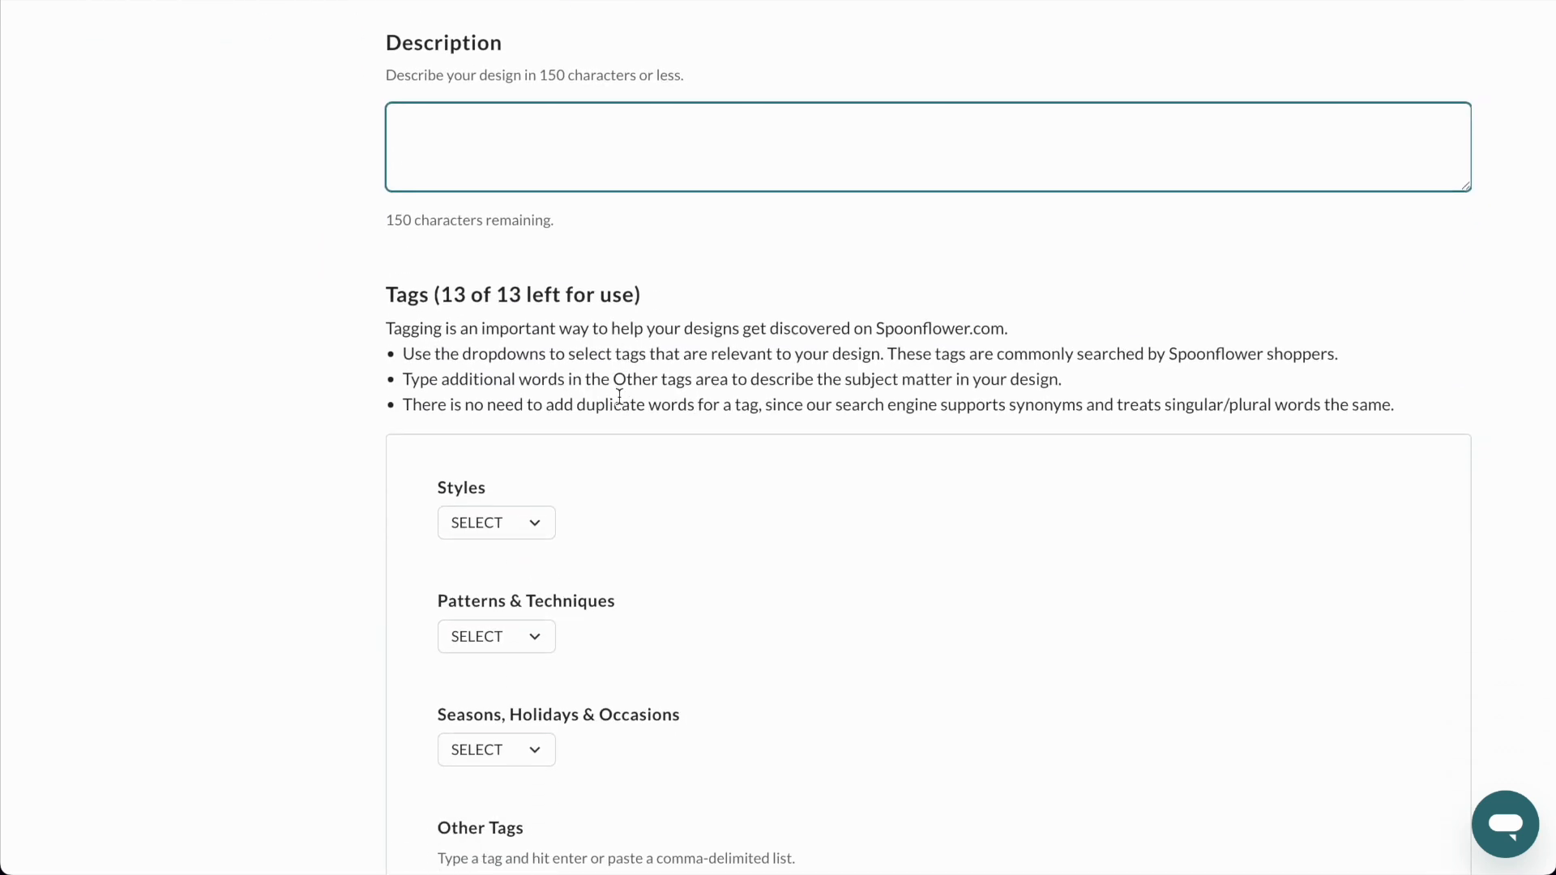
left_click_drag(391, 217, 507, 215)
scroll(507, 216, "down", 1)
scroll(507, 215, "down", 8)
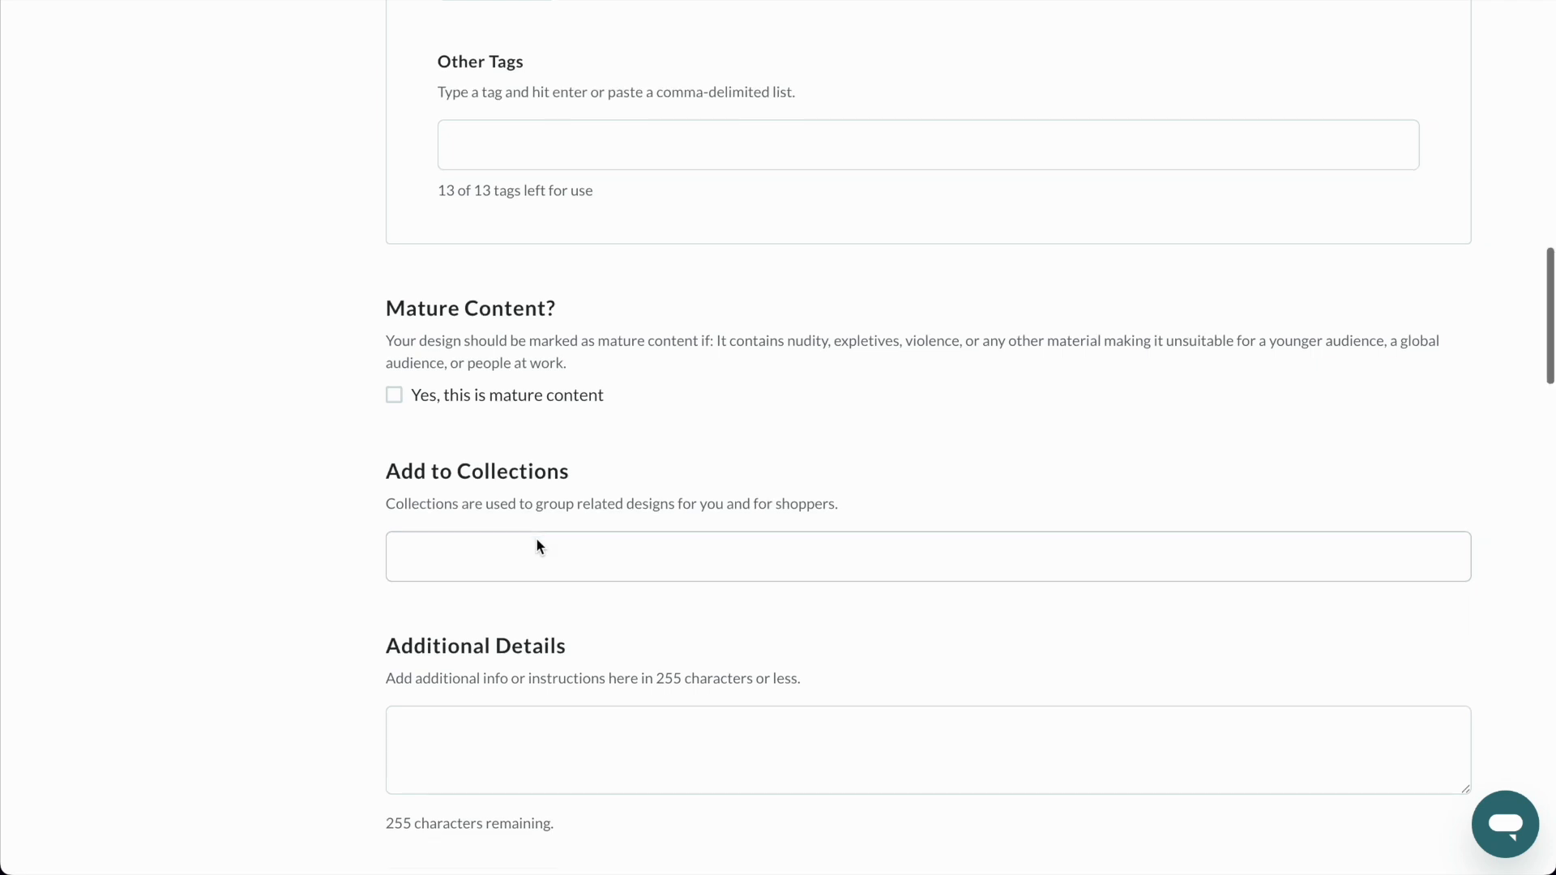
scroll(536, 538, "down", 2)
left_click(479, 599)
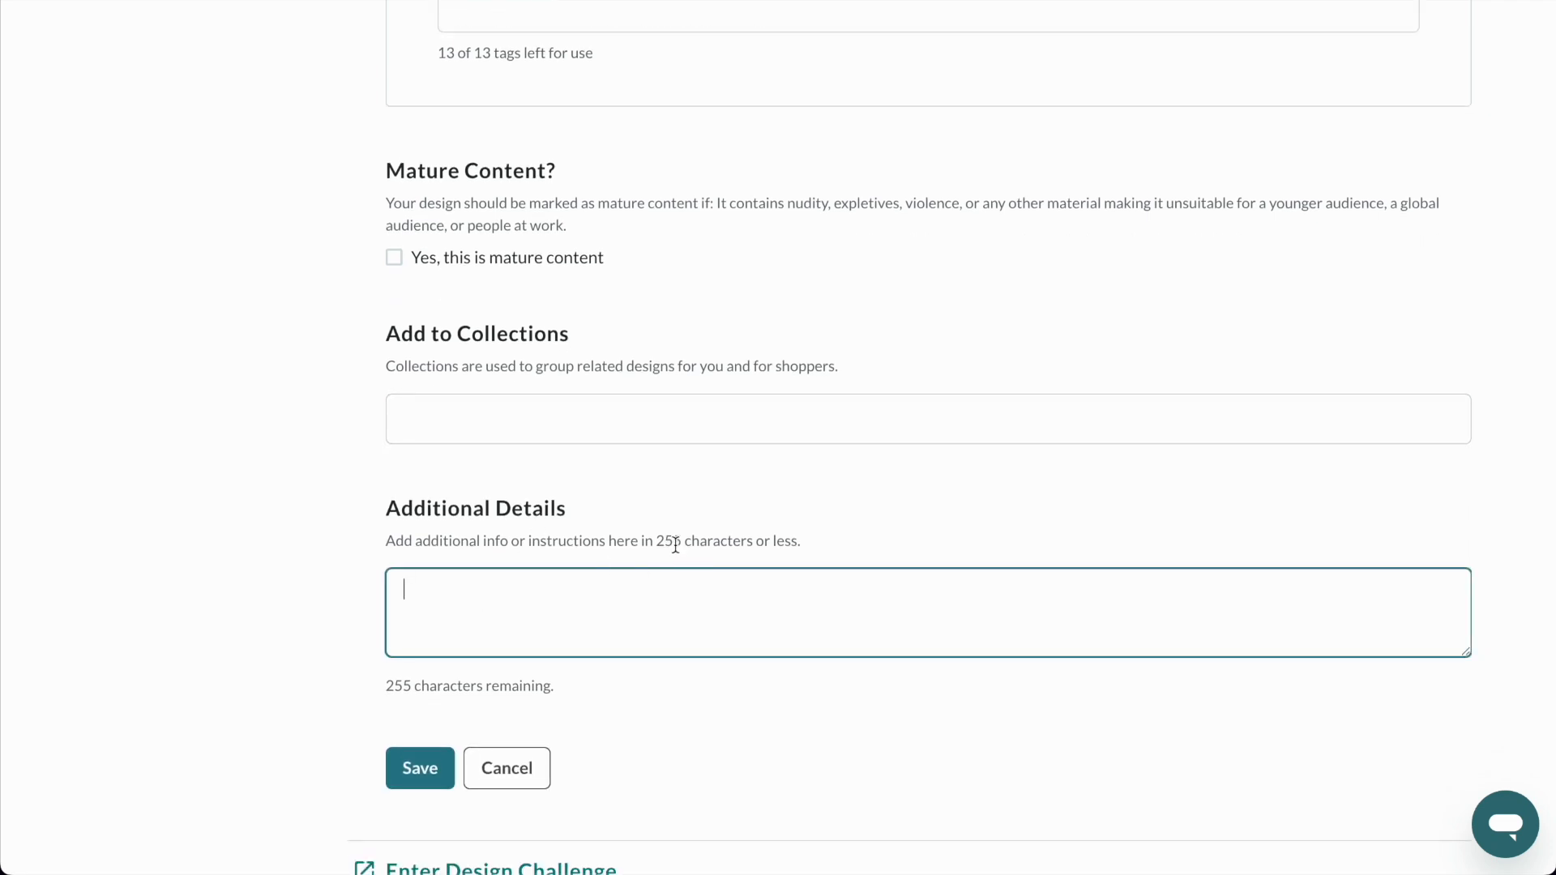
scroll(675, 544, "up", 10)
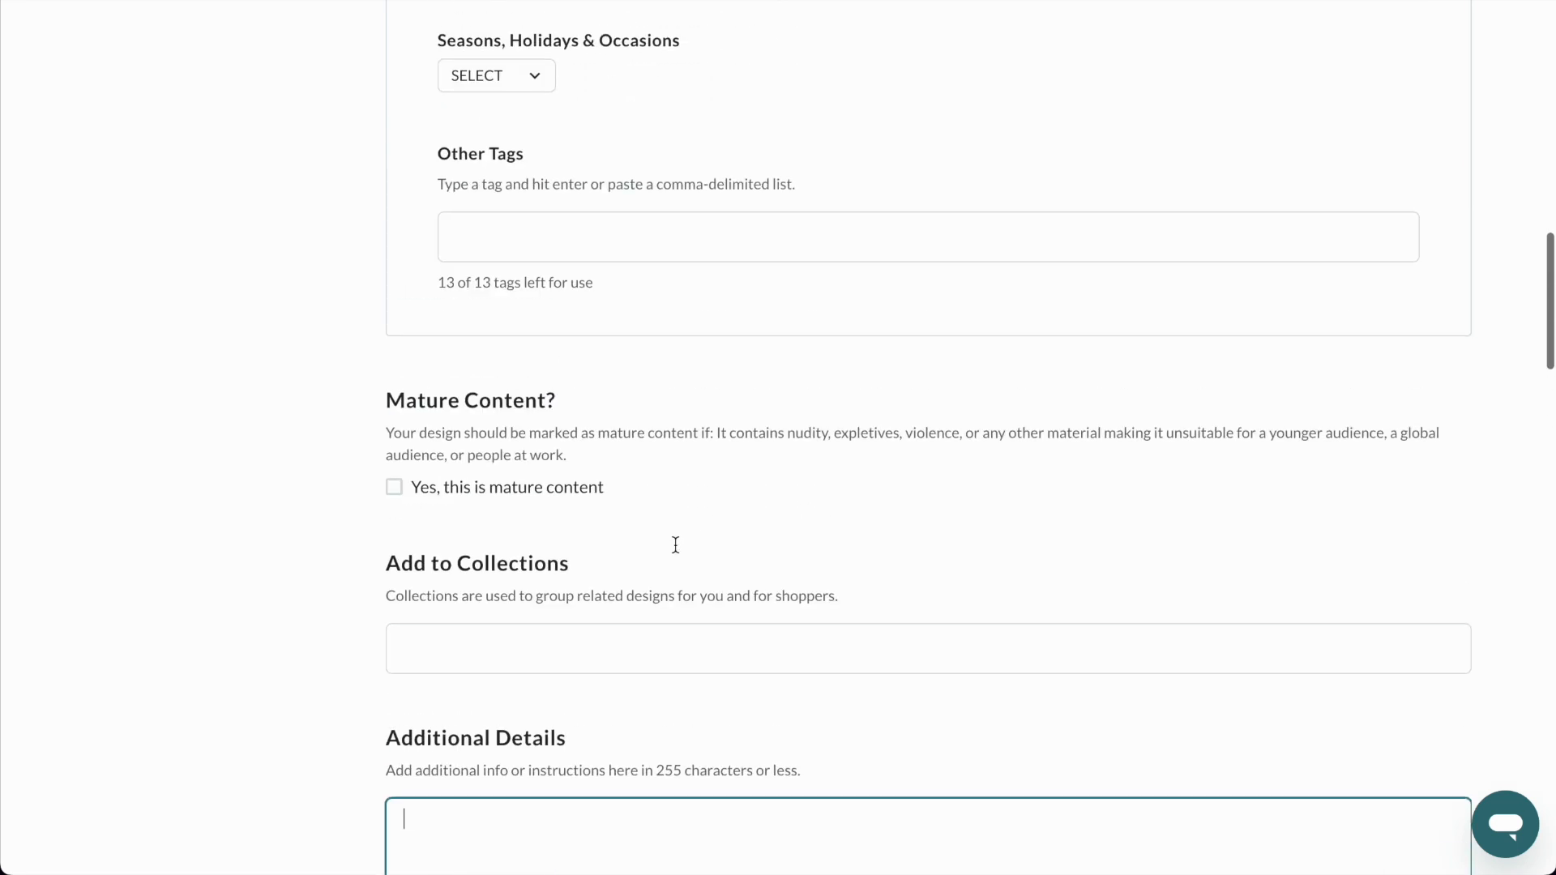
scroll(676, 551, "down", 5)
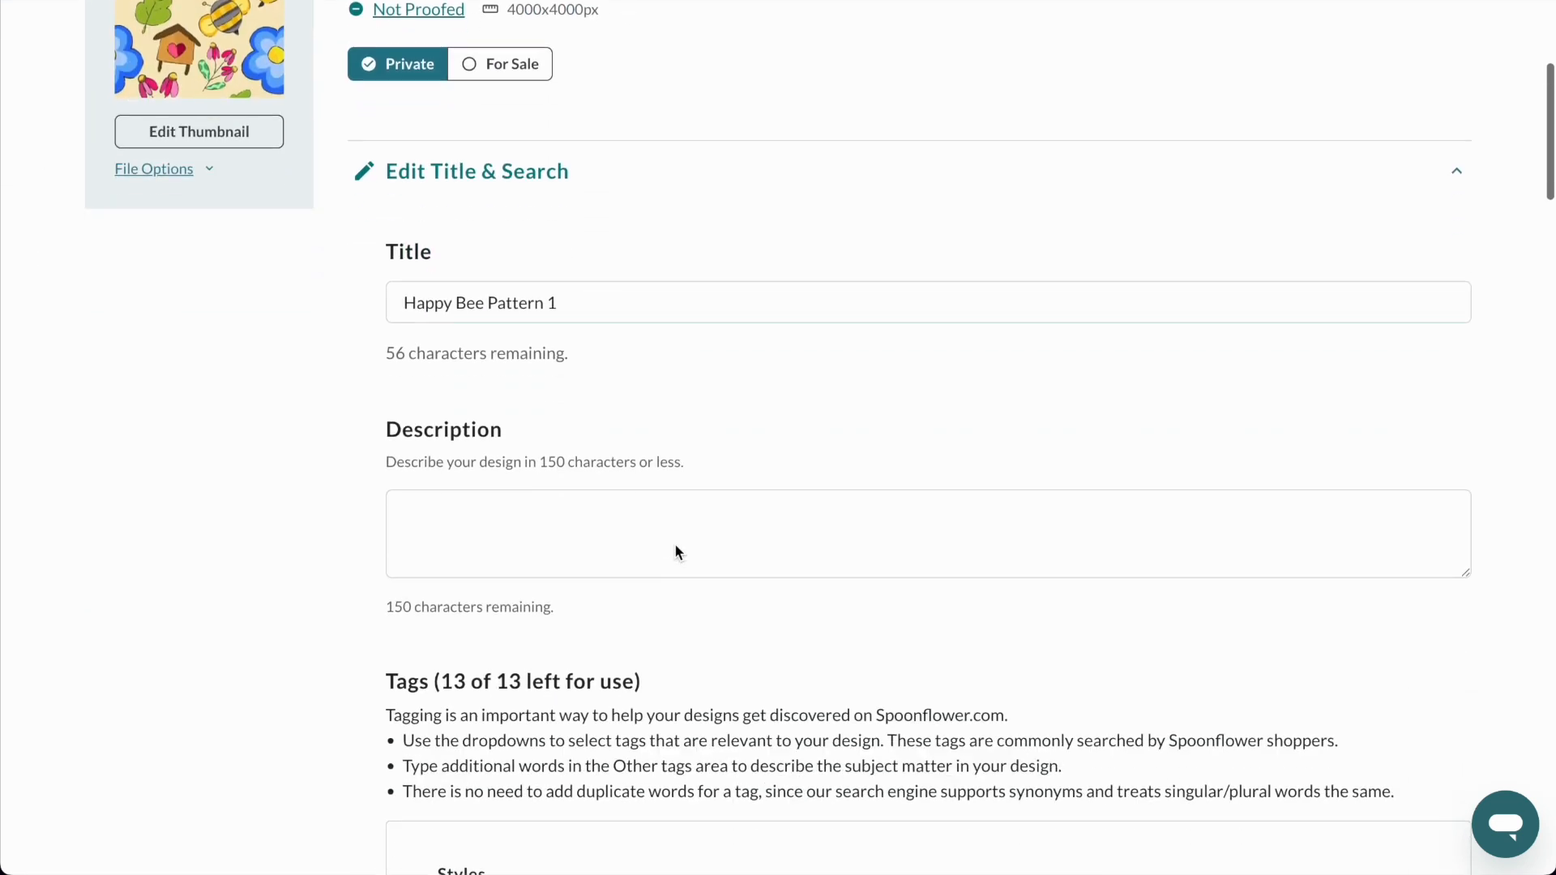
left_click(587, 476)
scroll(567, 475, "up", 1)
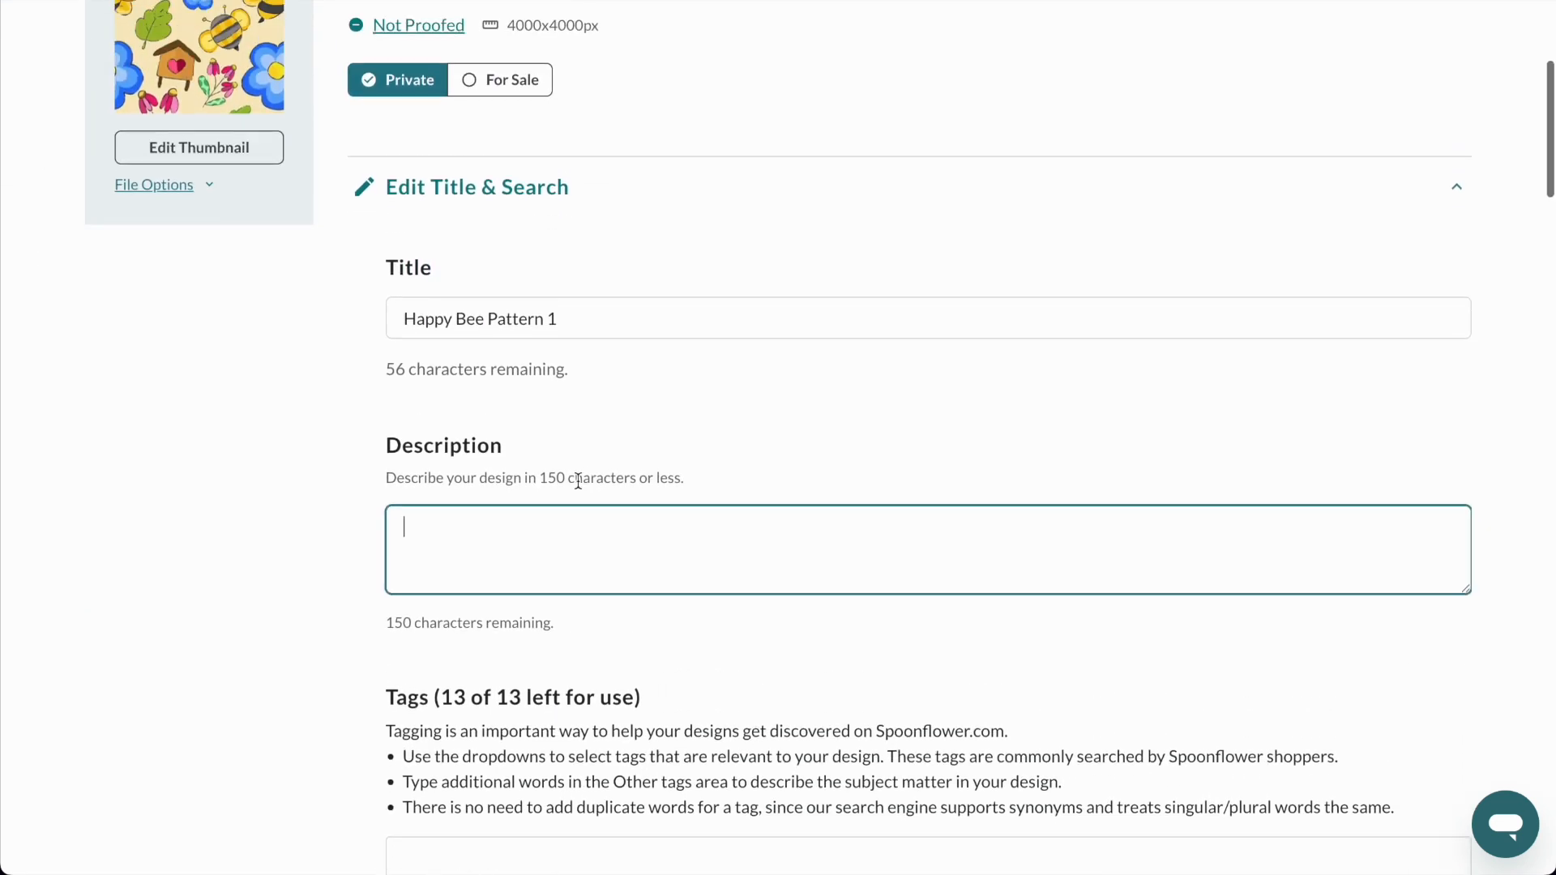
scroll(671, 469, "down", 12)
scroll(672, 469, "down", 5)
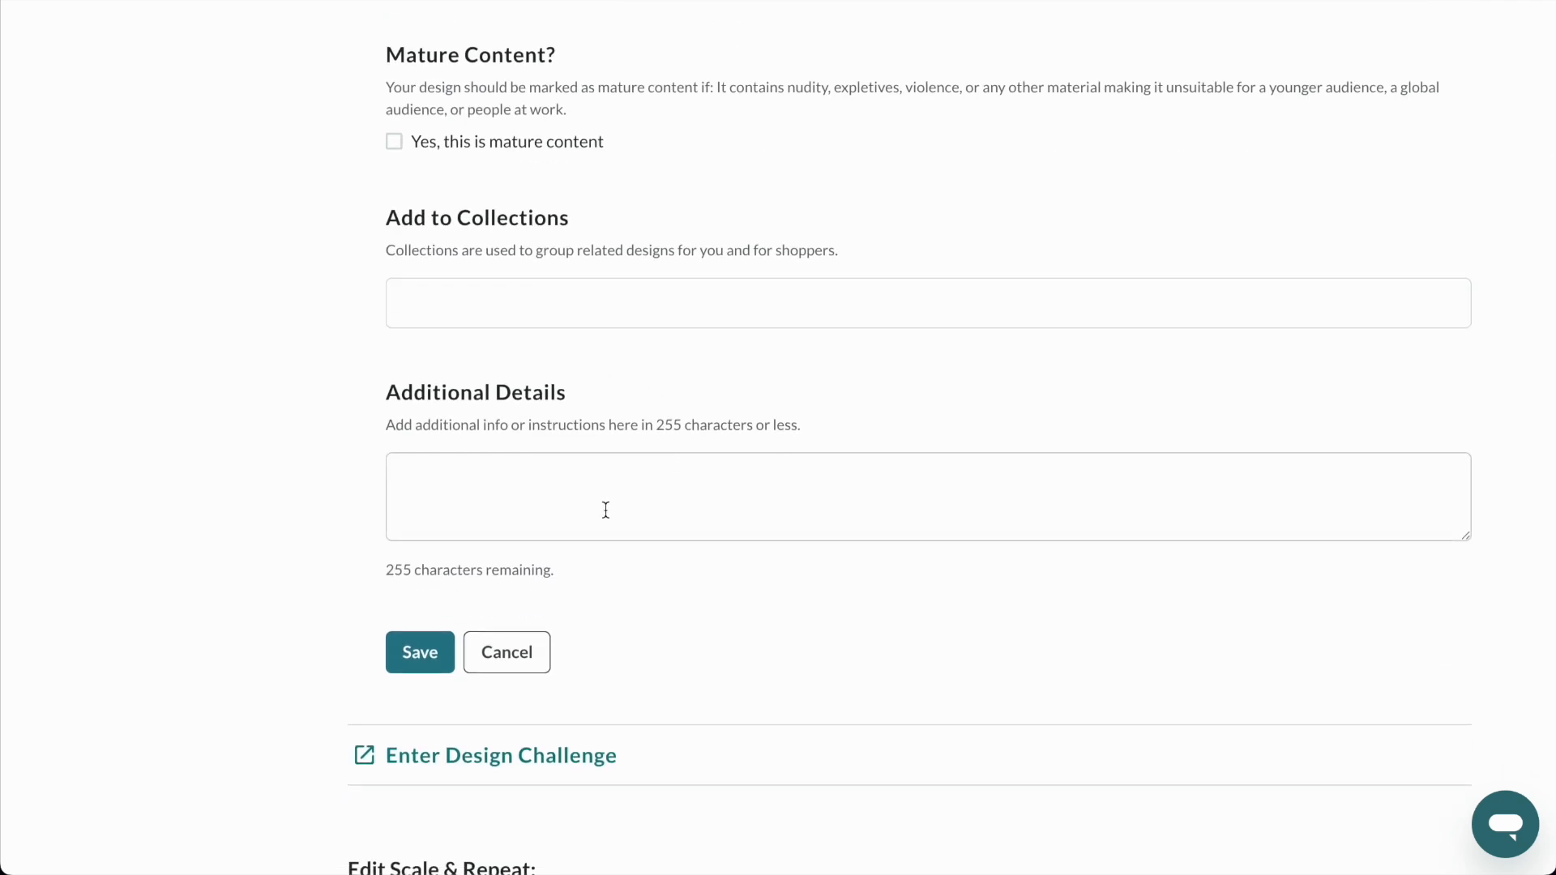
scroll(605, 510, "up", 15)
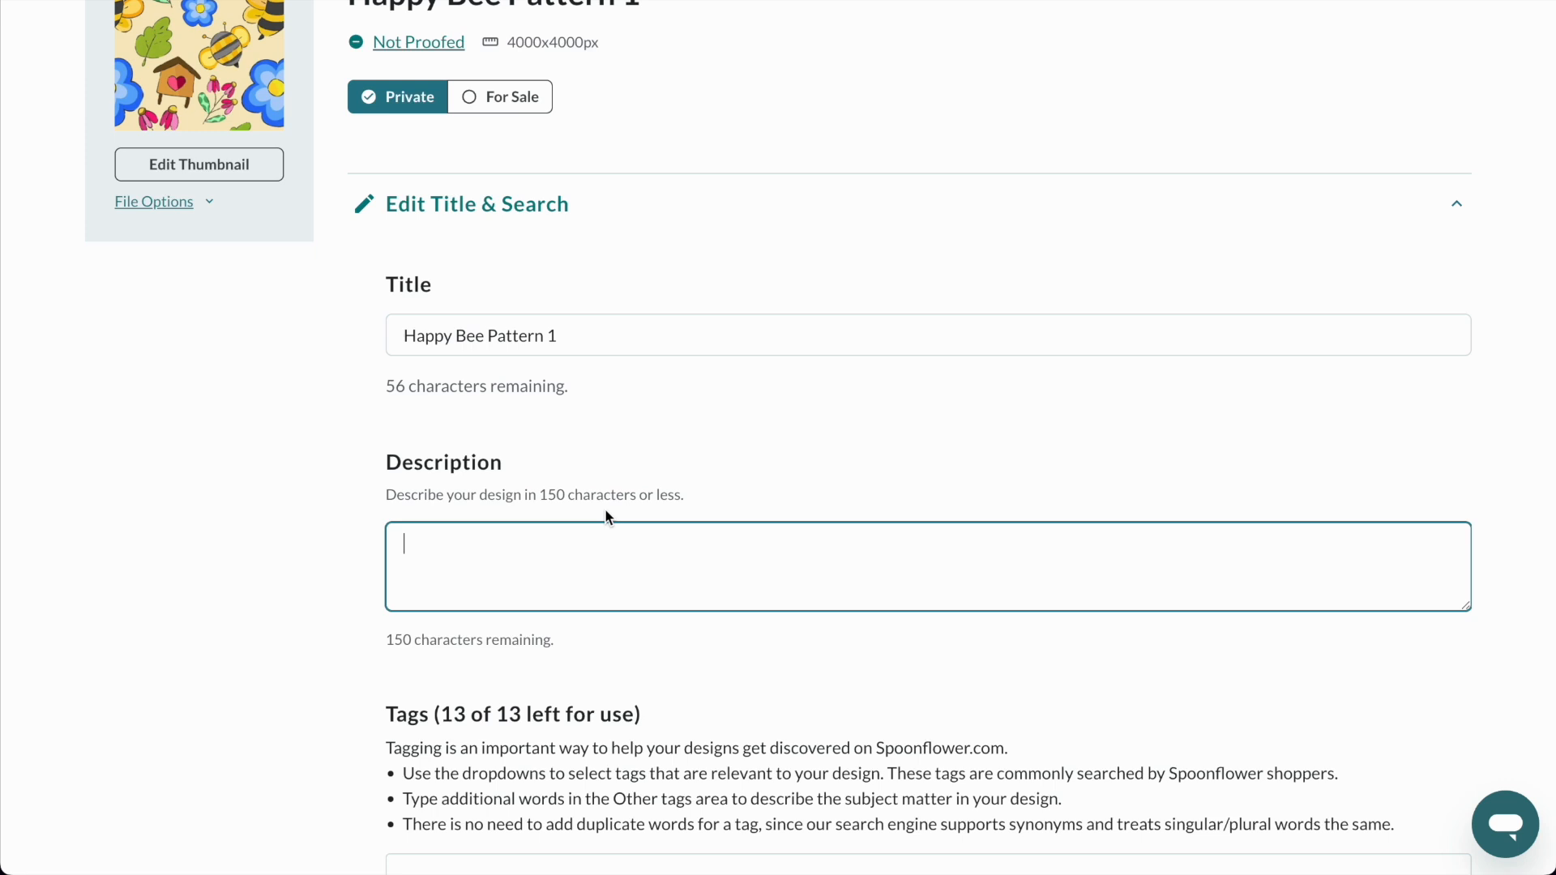
Enter the description "Happy Bee Pattern 1 - the first of the bee pattern collection, with bright colors and a happy spring feeling.".
type("Happy Bee Pattern 1 - the first of the bee pattern collection, with bright colors and a happy spring feeling.")
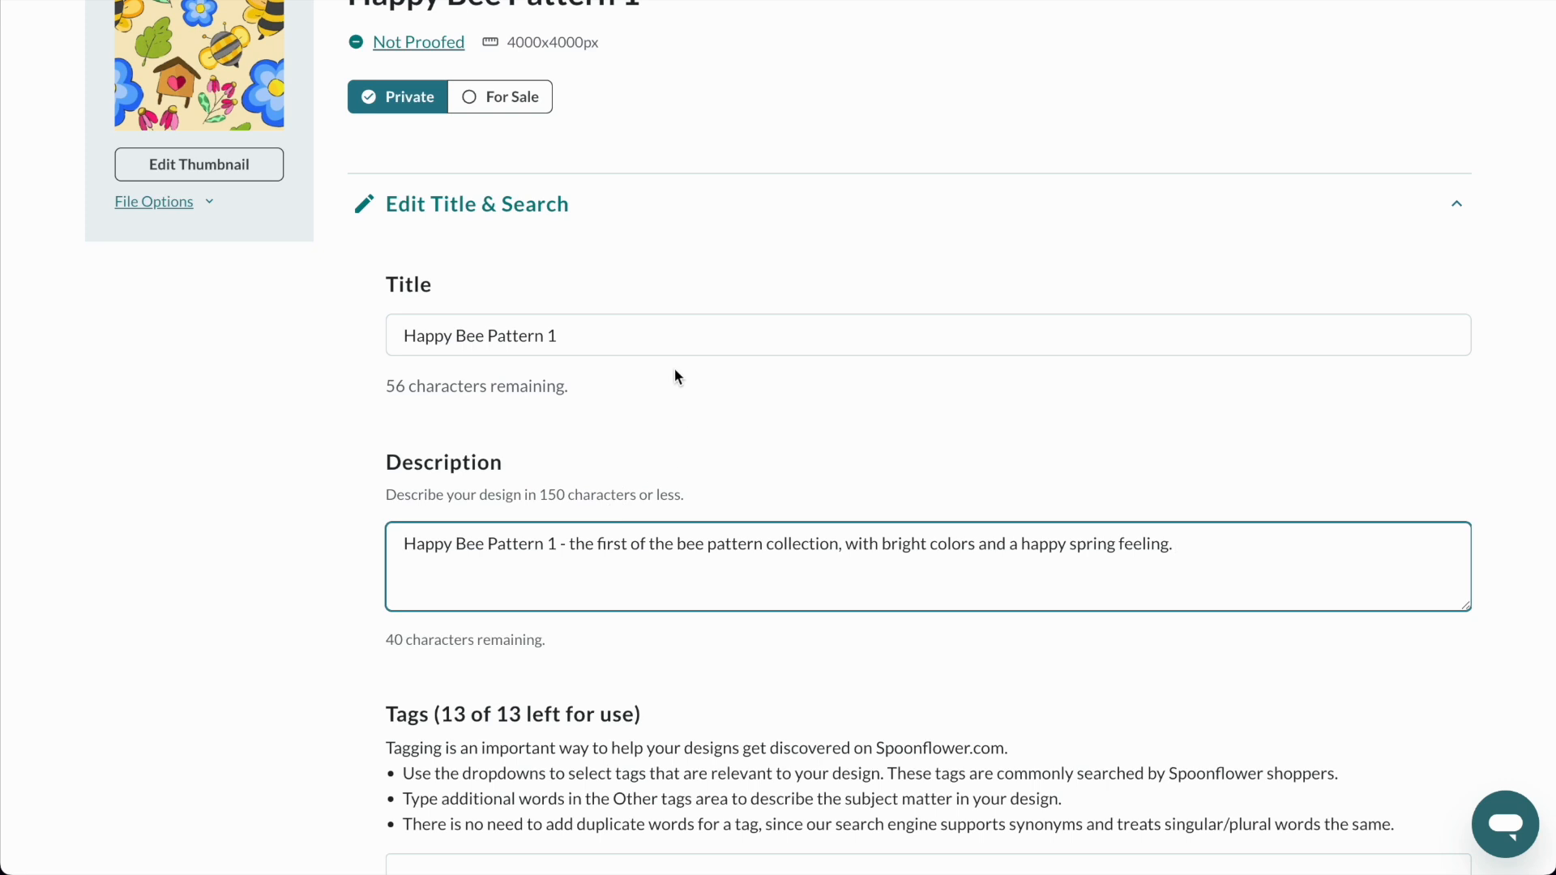
Examine the preset tag choices offered under Styles, Patterns & Techniques, and Seasons, Holidays & Occasions.
scroll(677, 375, "down", 4)
scroll(674, 374, "down", 4)
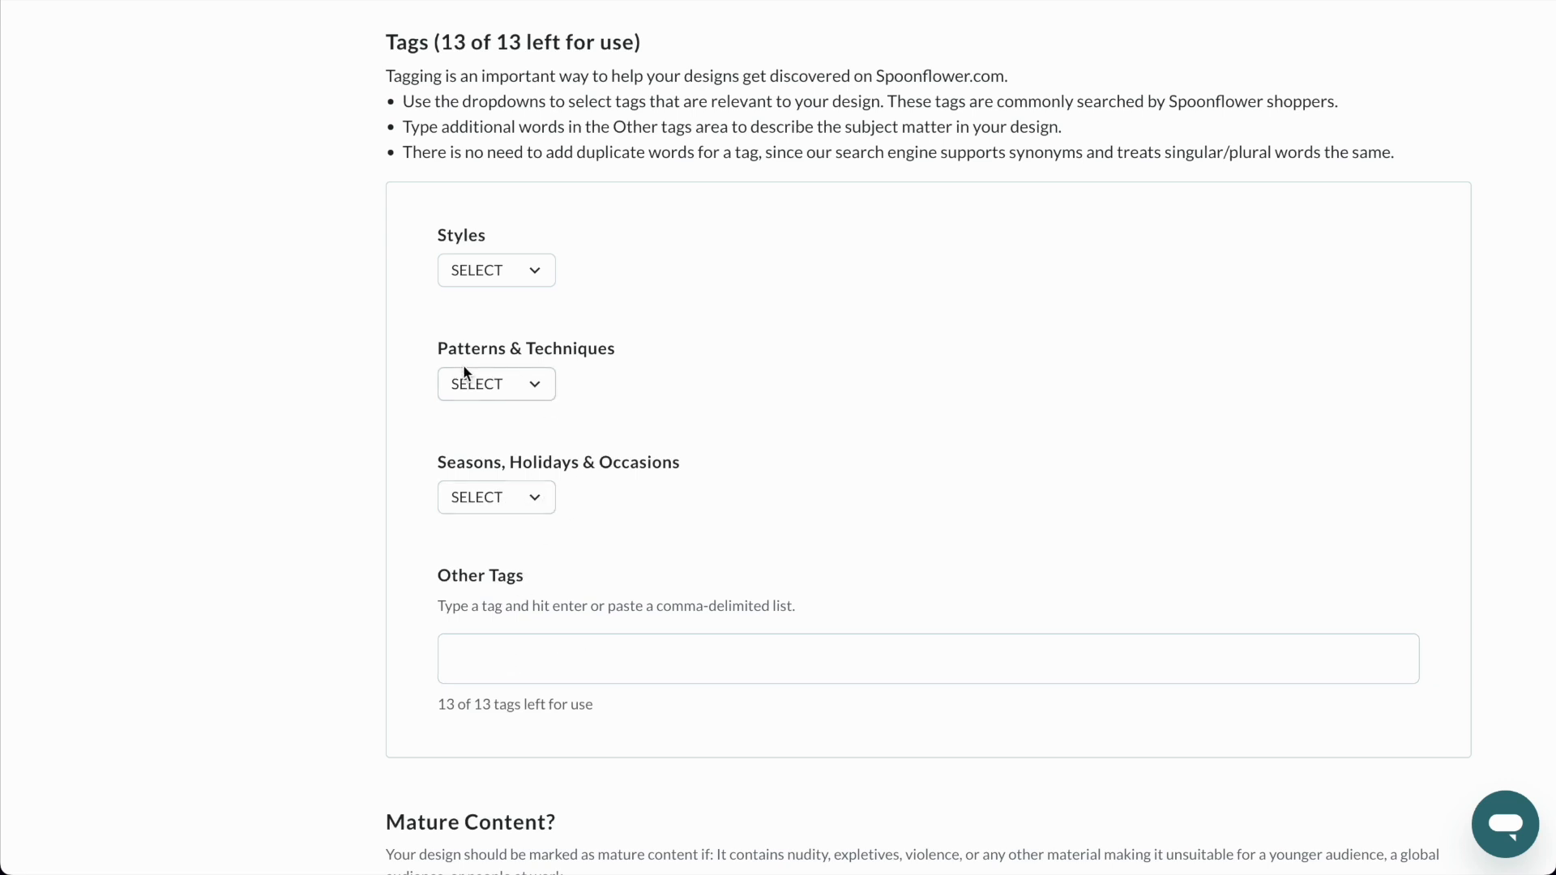
left_click(509, 275)
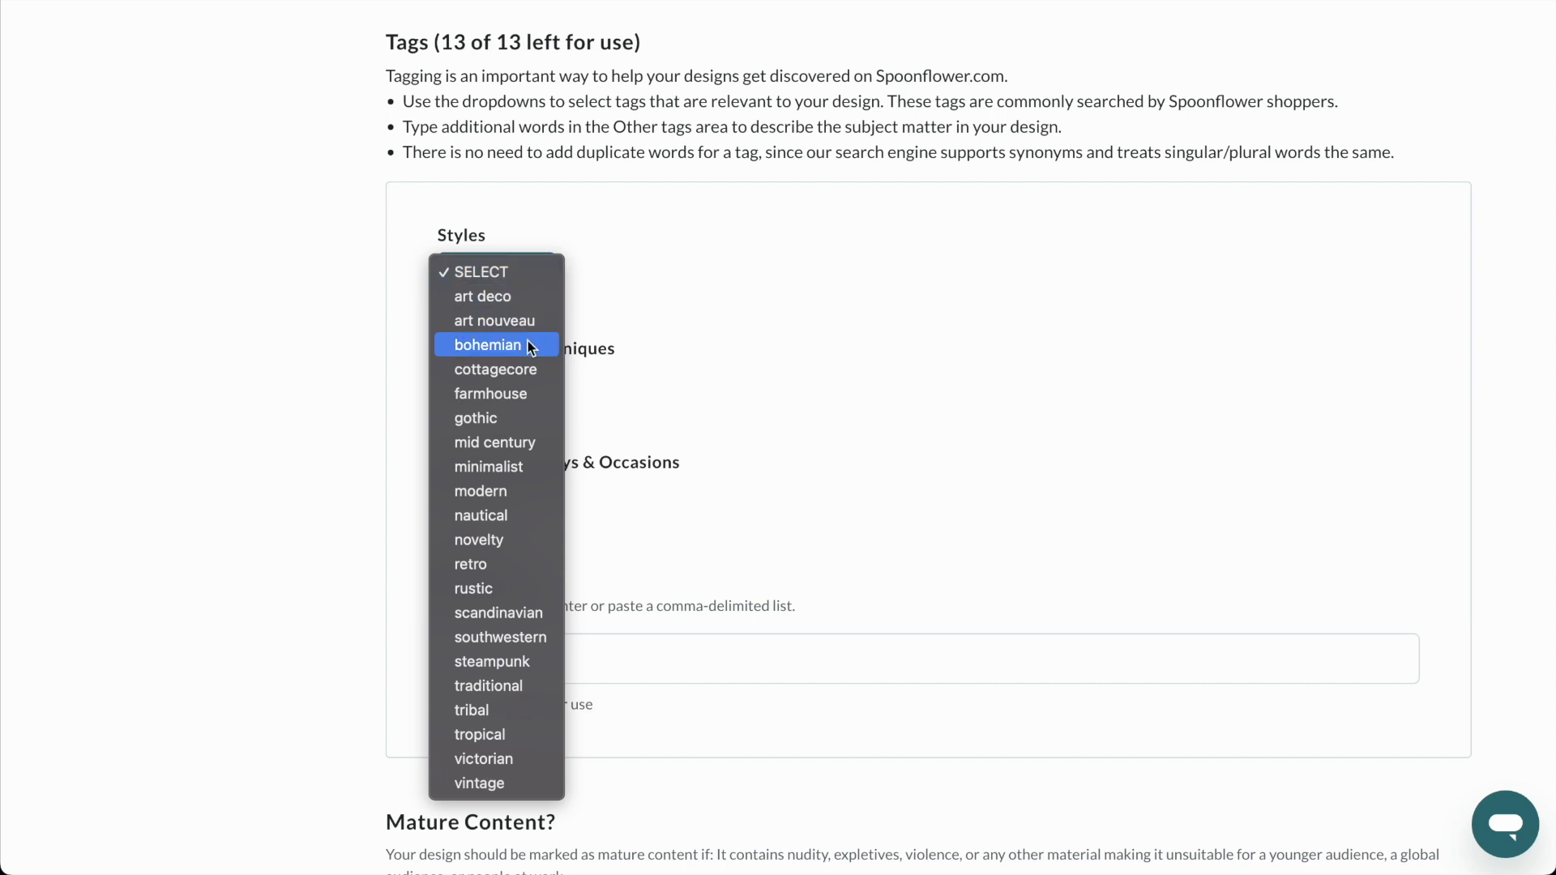
left_click(787, 389)
left_click(495, 382)
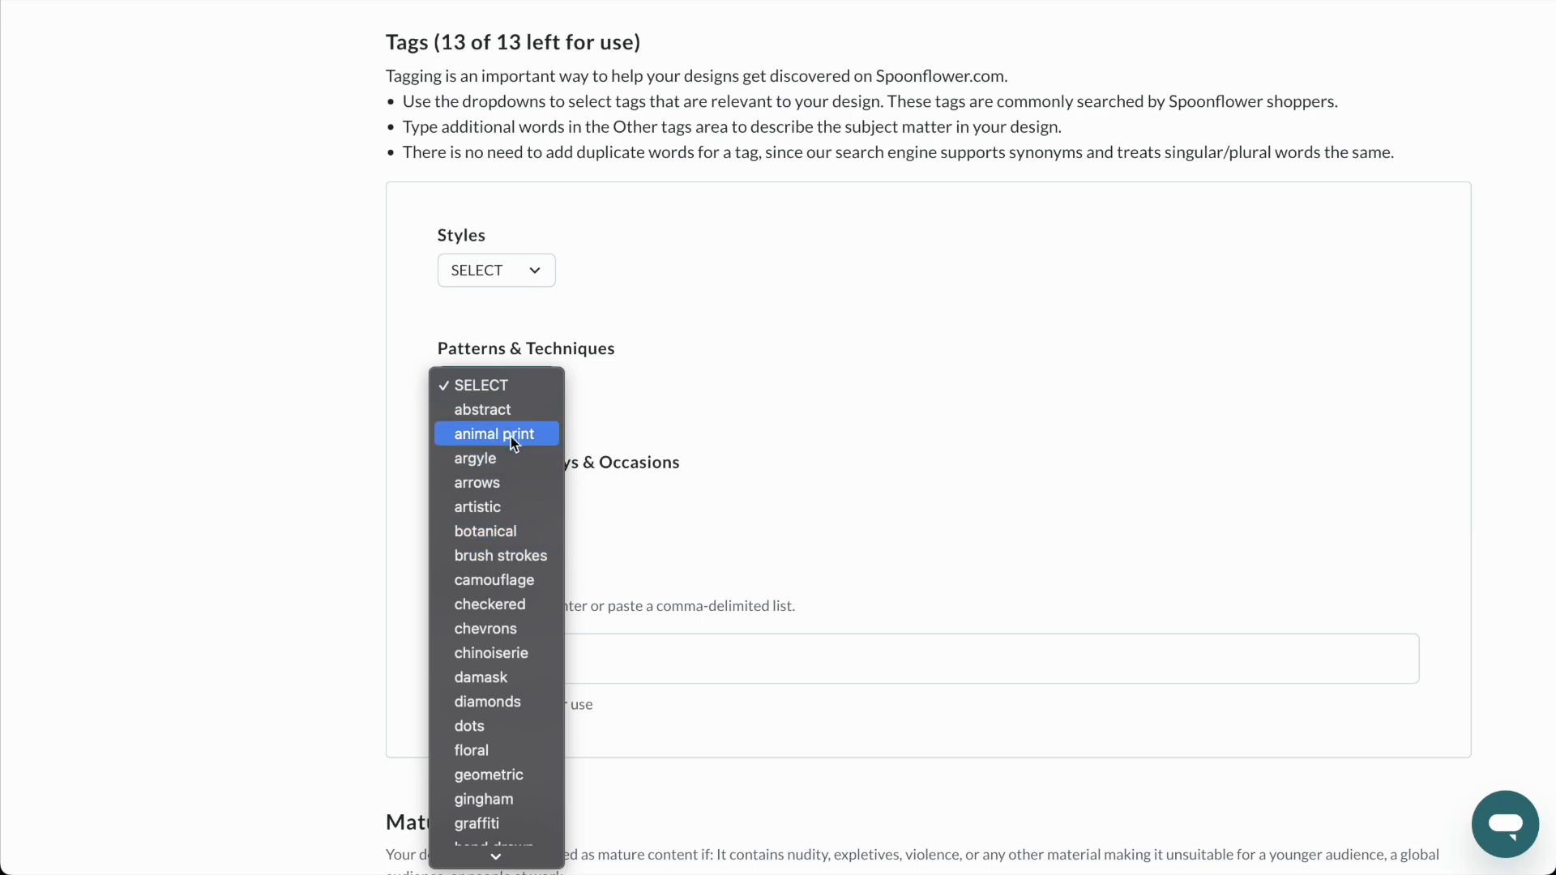
left_click(726, 414)
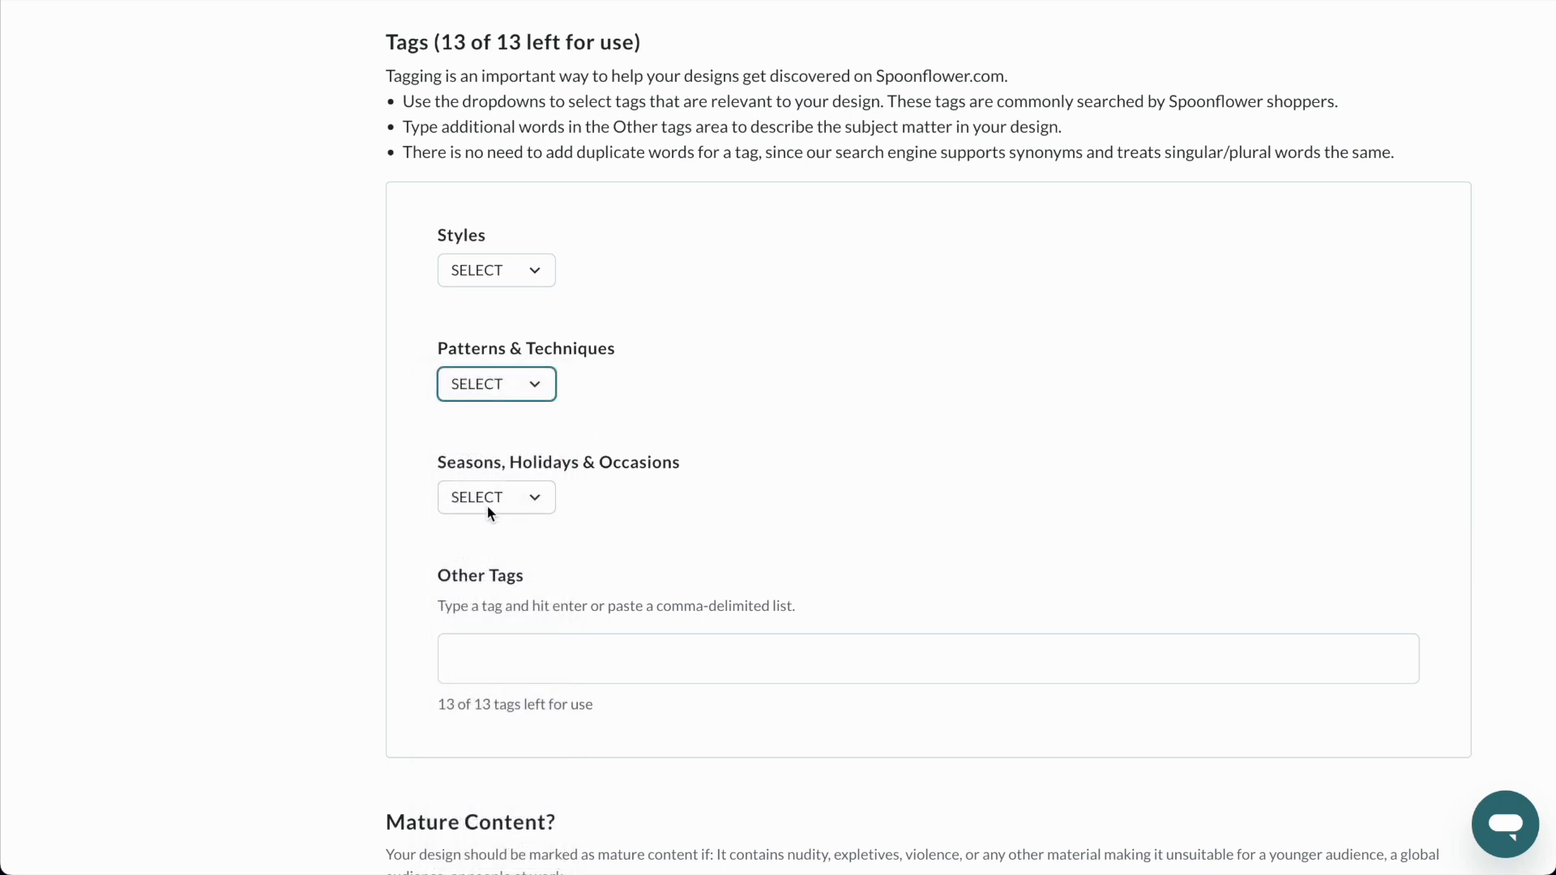
left_click(535, 497)
left_click(768, 518)
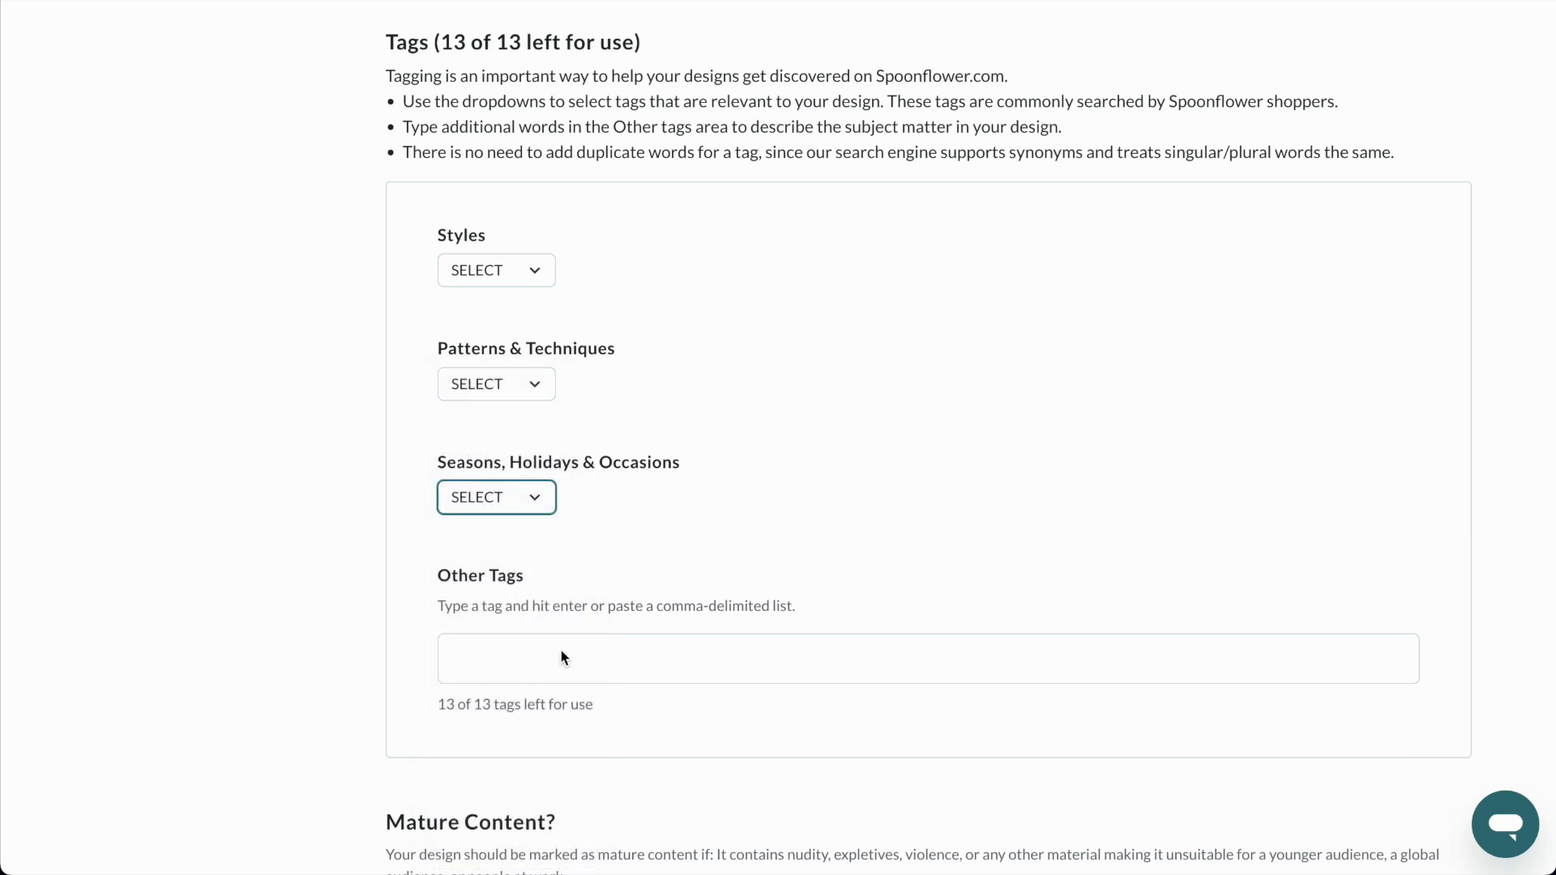
Add the tag "spring" to the design through Other Tags and check the category it is sorted into.
left_click(497, 674)
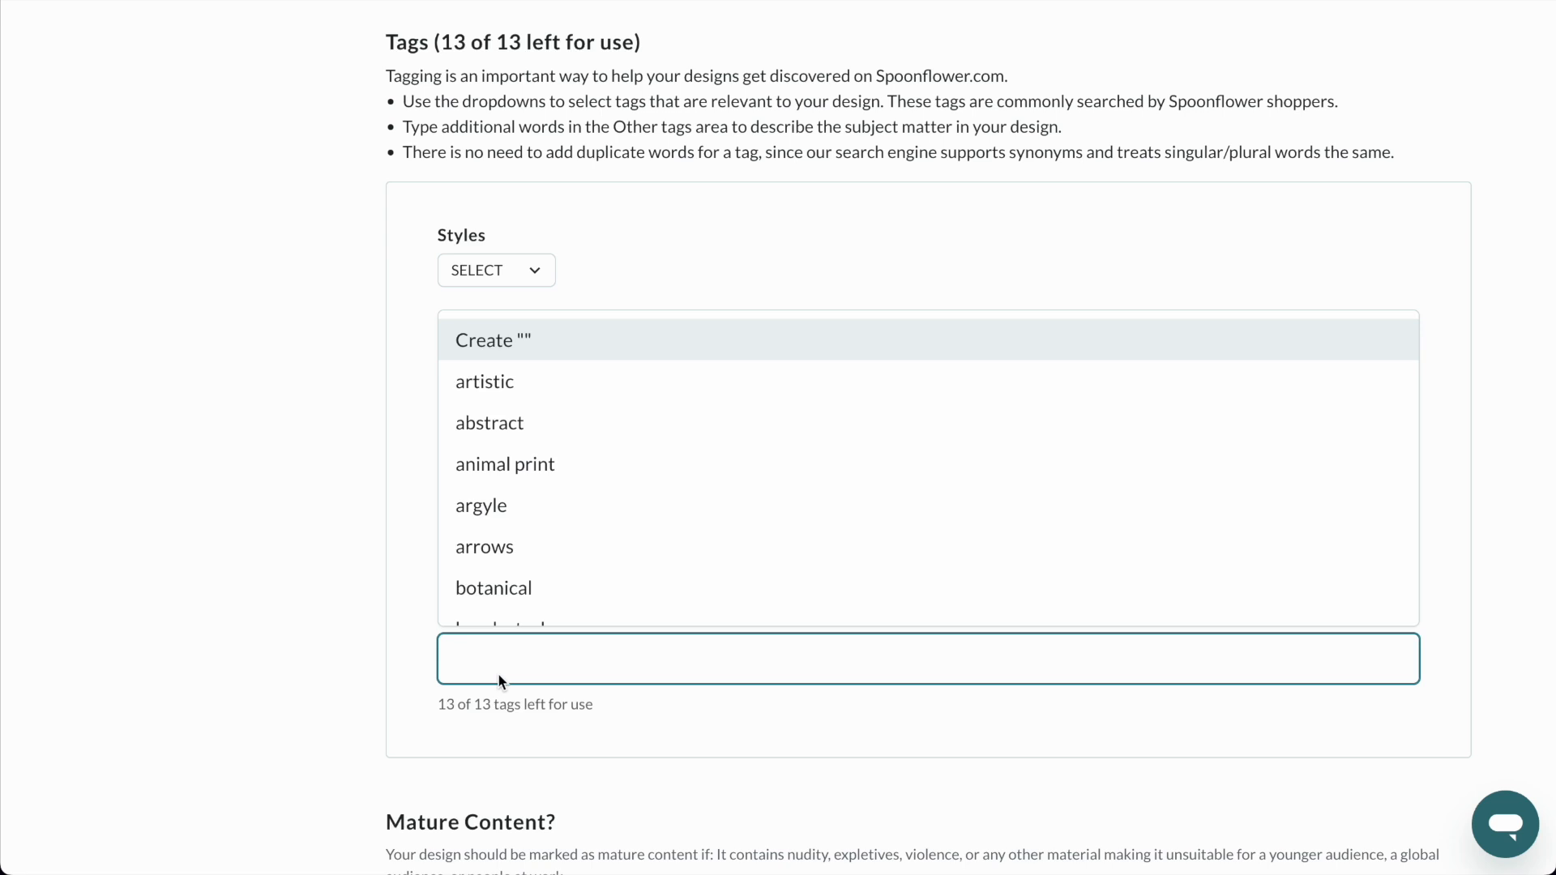
type("spring")
key("Return")
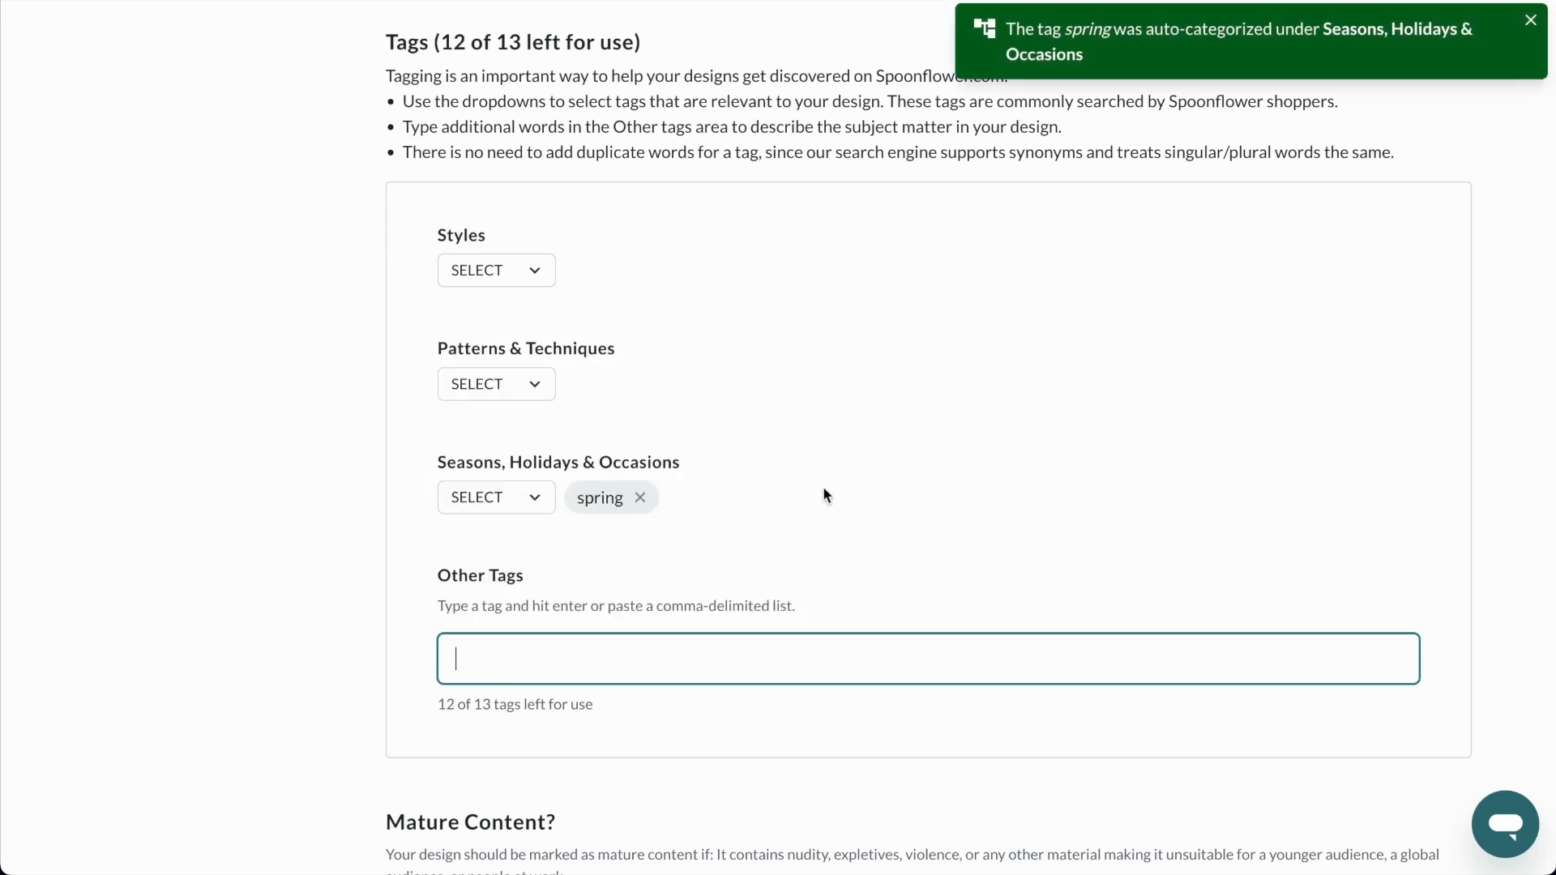
left_click_drag(469, 462, 672, 462)
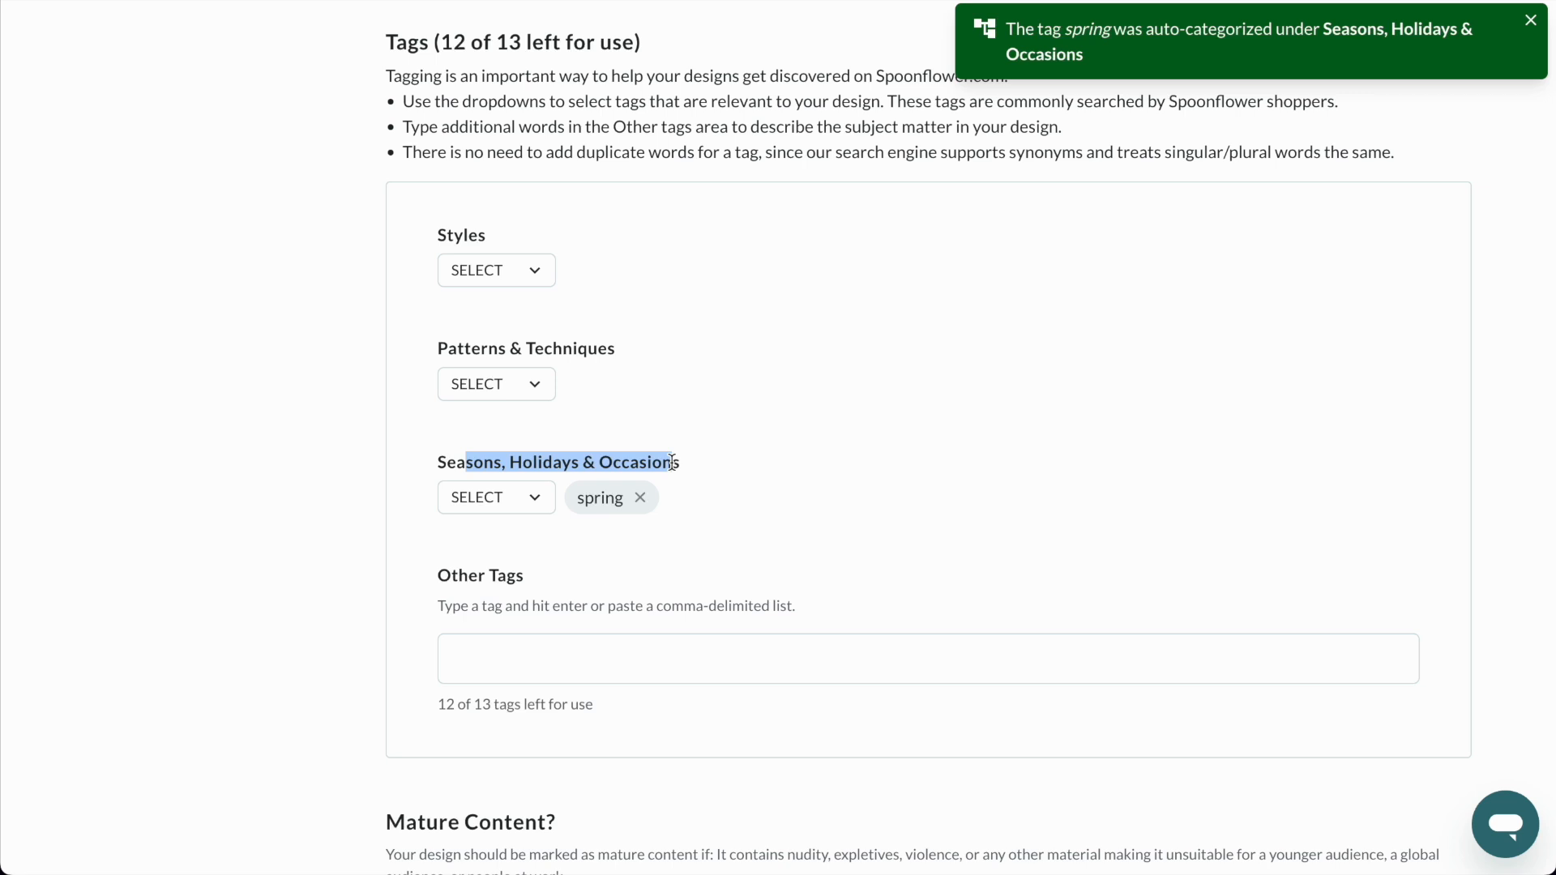
Add the tags "bee", "bee pattern" and "bees" to the design's other tags.
left_click(560, 661)
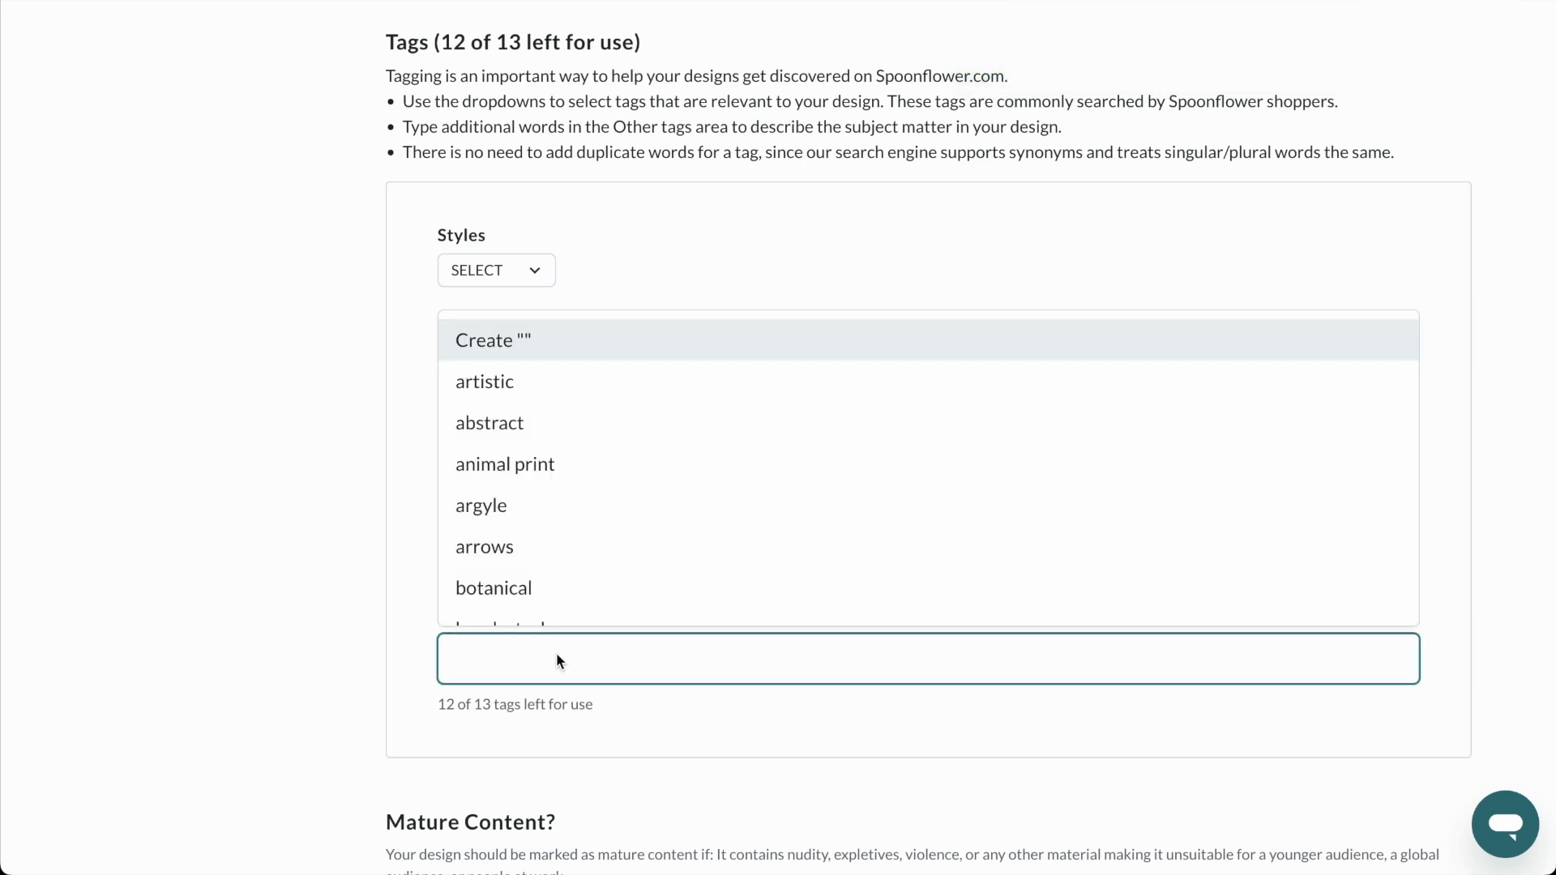
type("bee")
key("Return")
type("bee pattern")
key("Return")
type("bee")
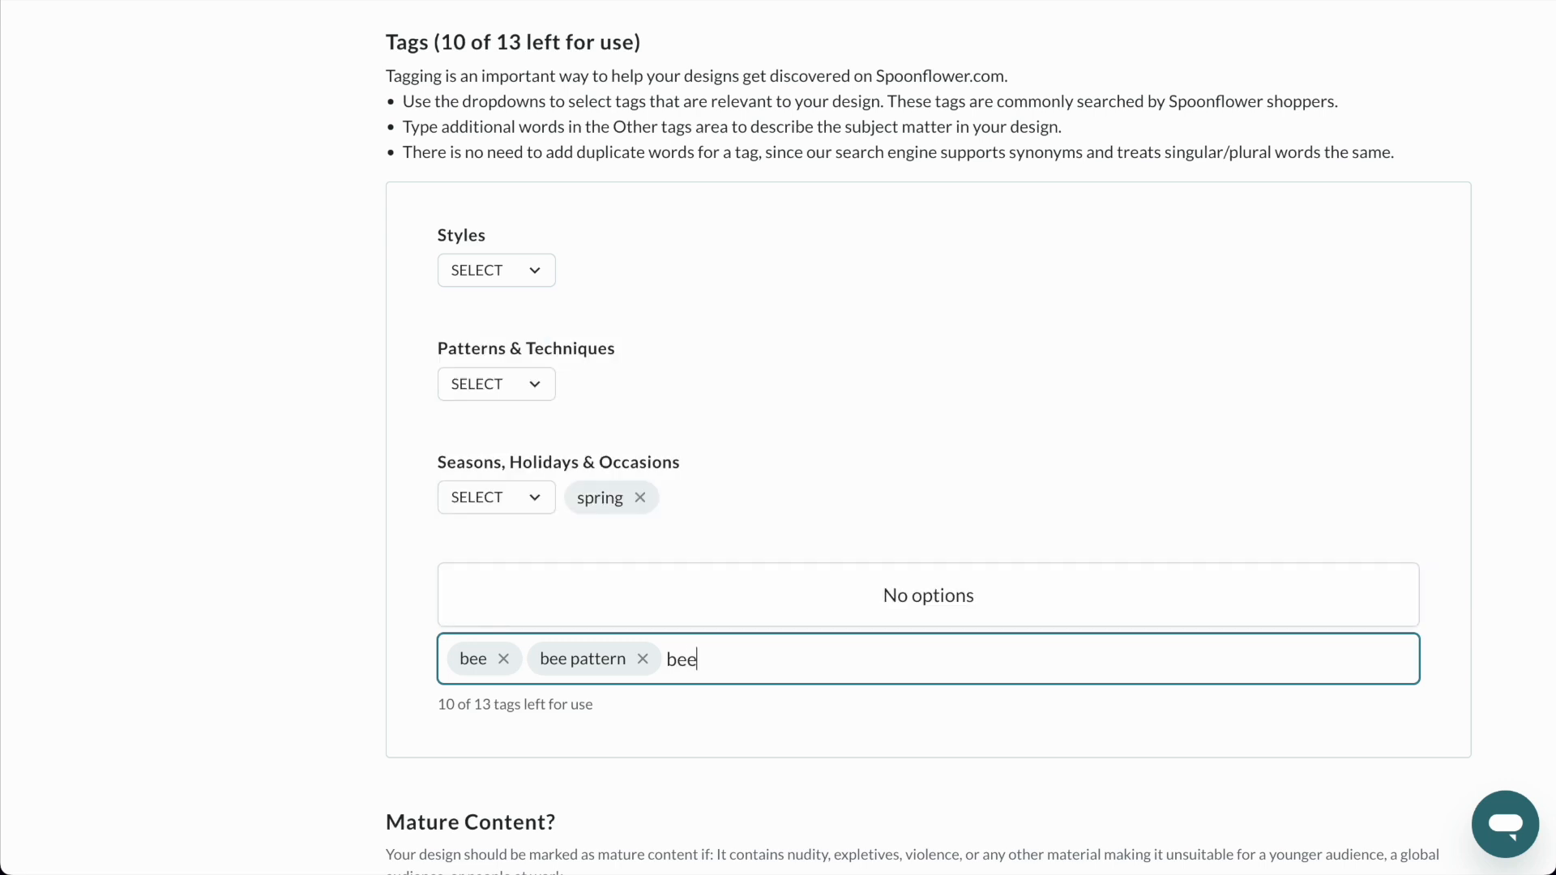
type("s")
key("Return")
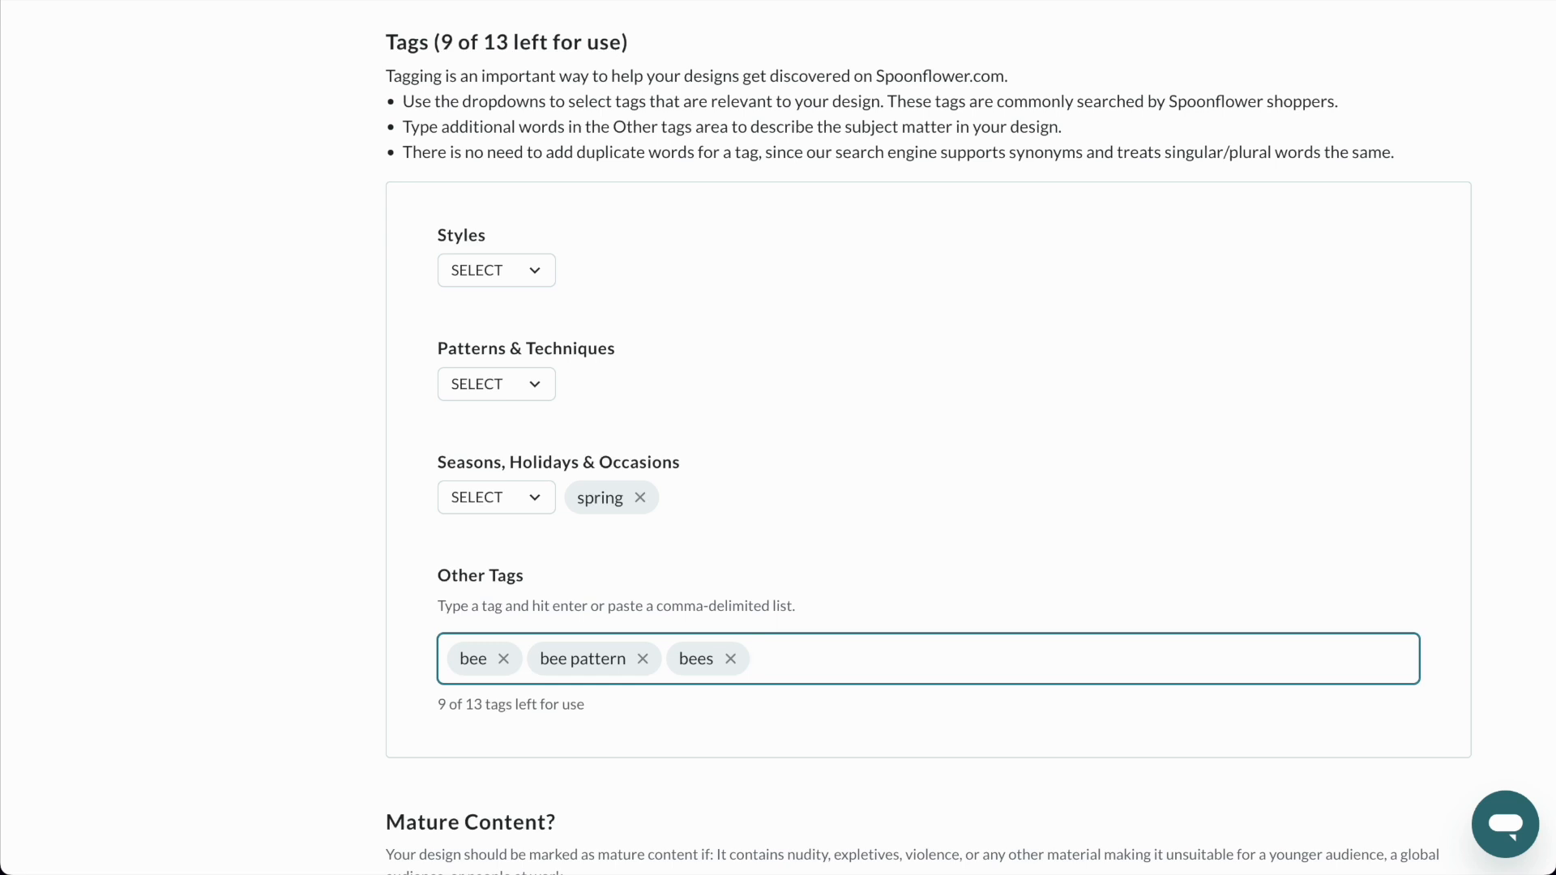
Add the tags "beehive", "flowers" and "floral", plus the suggested tag "animal print", to the design.
scroll(556, 648, "up", 10)
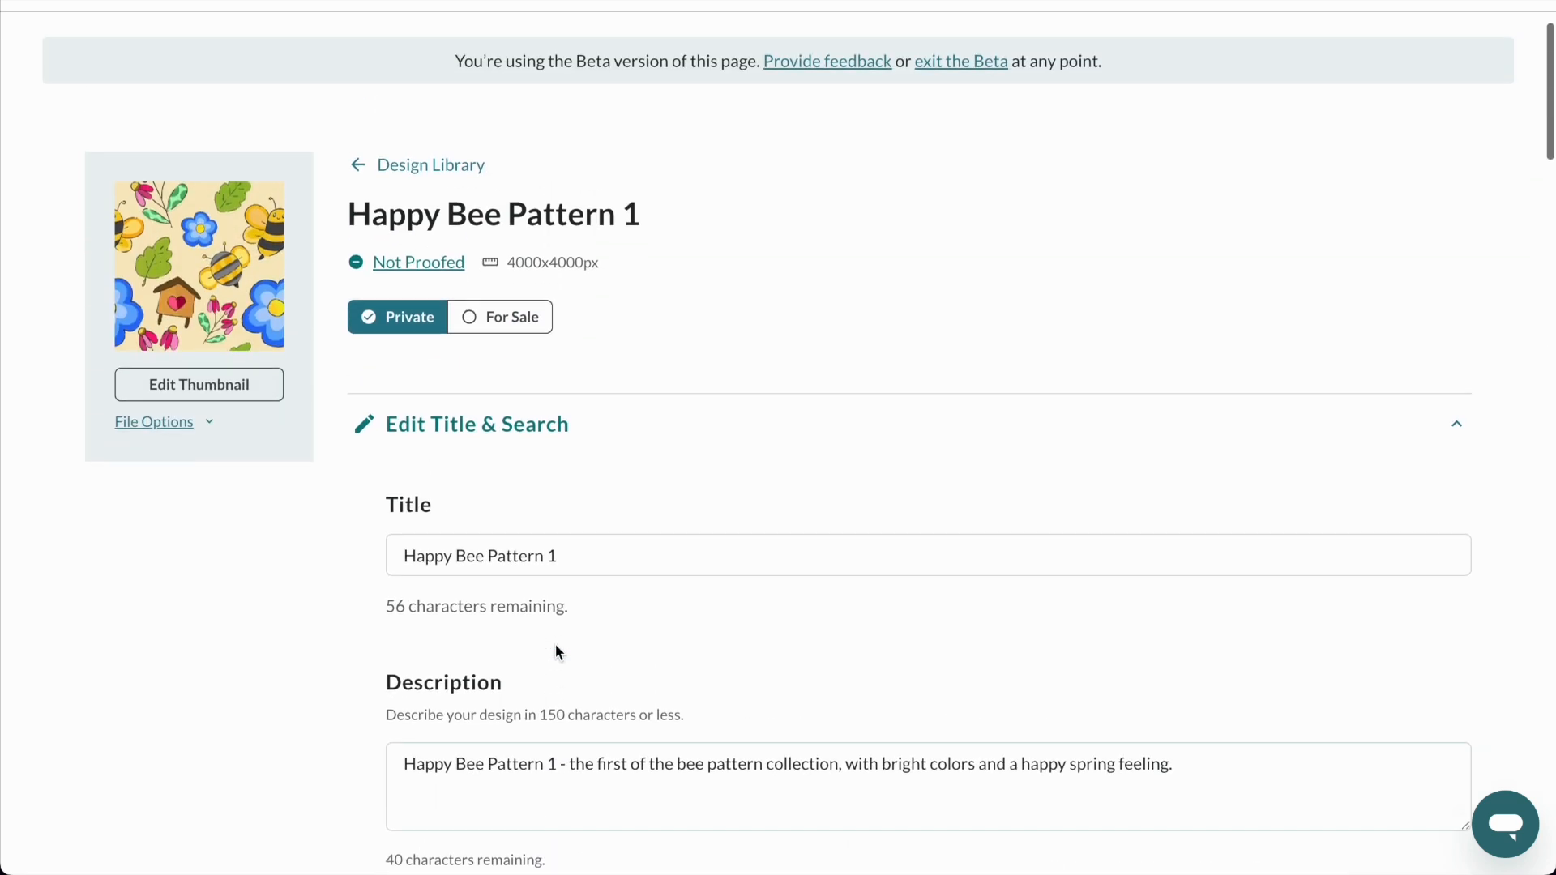
scroll(739, 508, "down", 5)
scroll(739, 504, "down", 8)
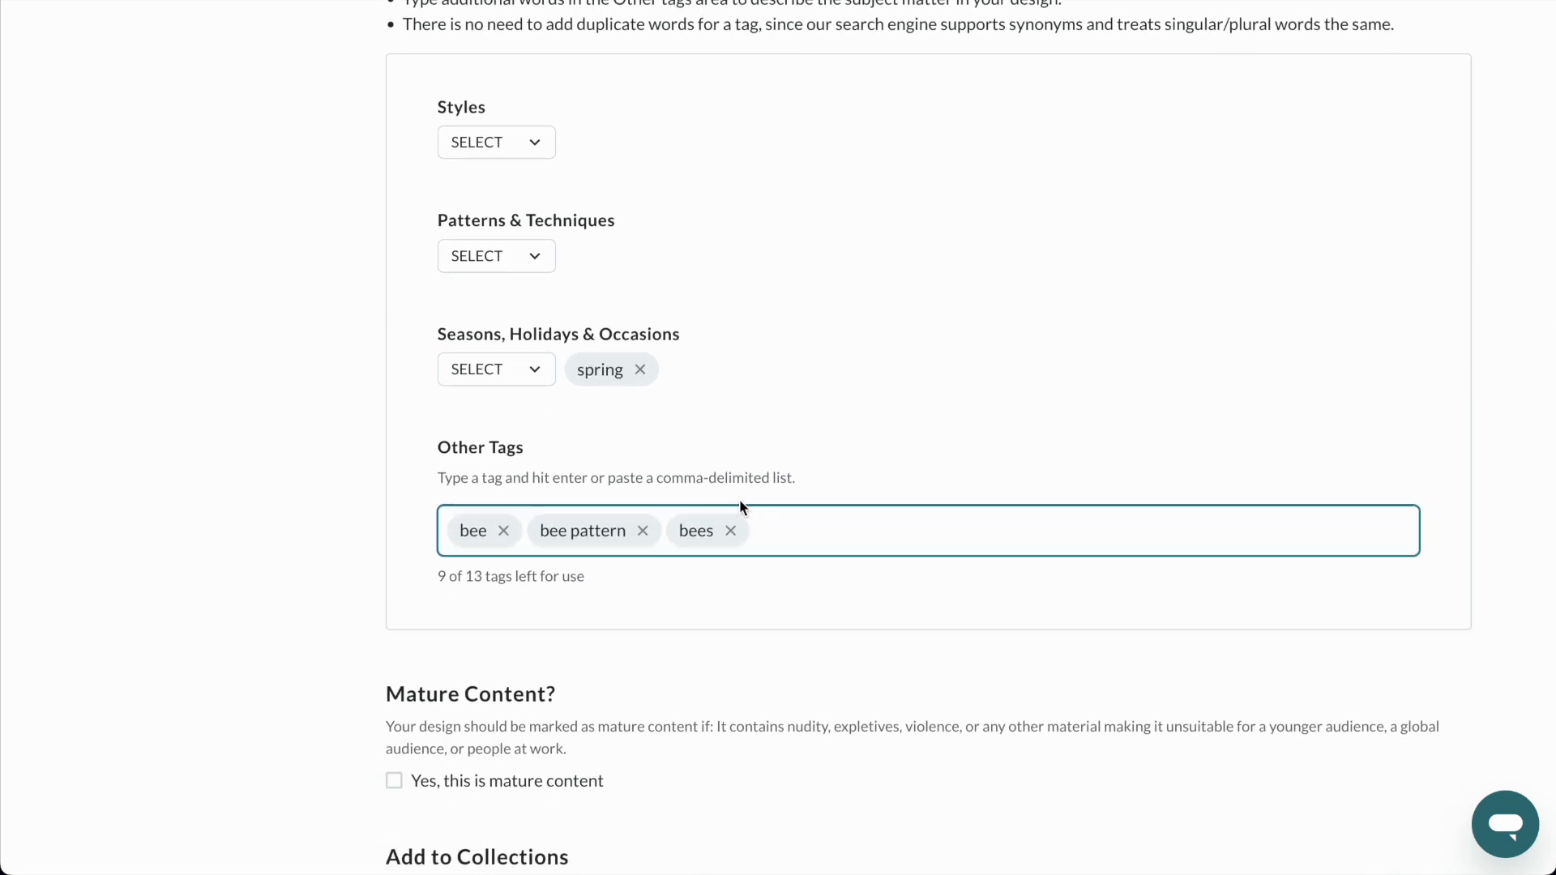
scroll(739, 499, "up", 10)
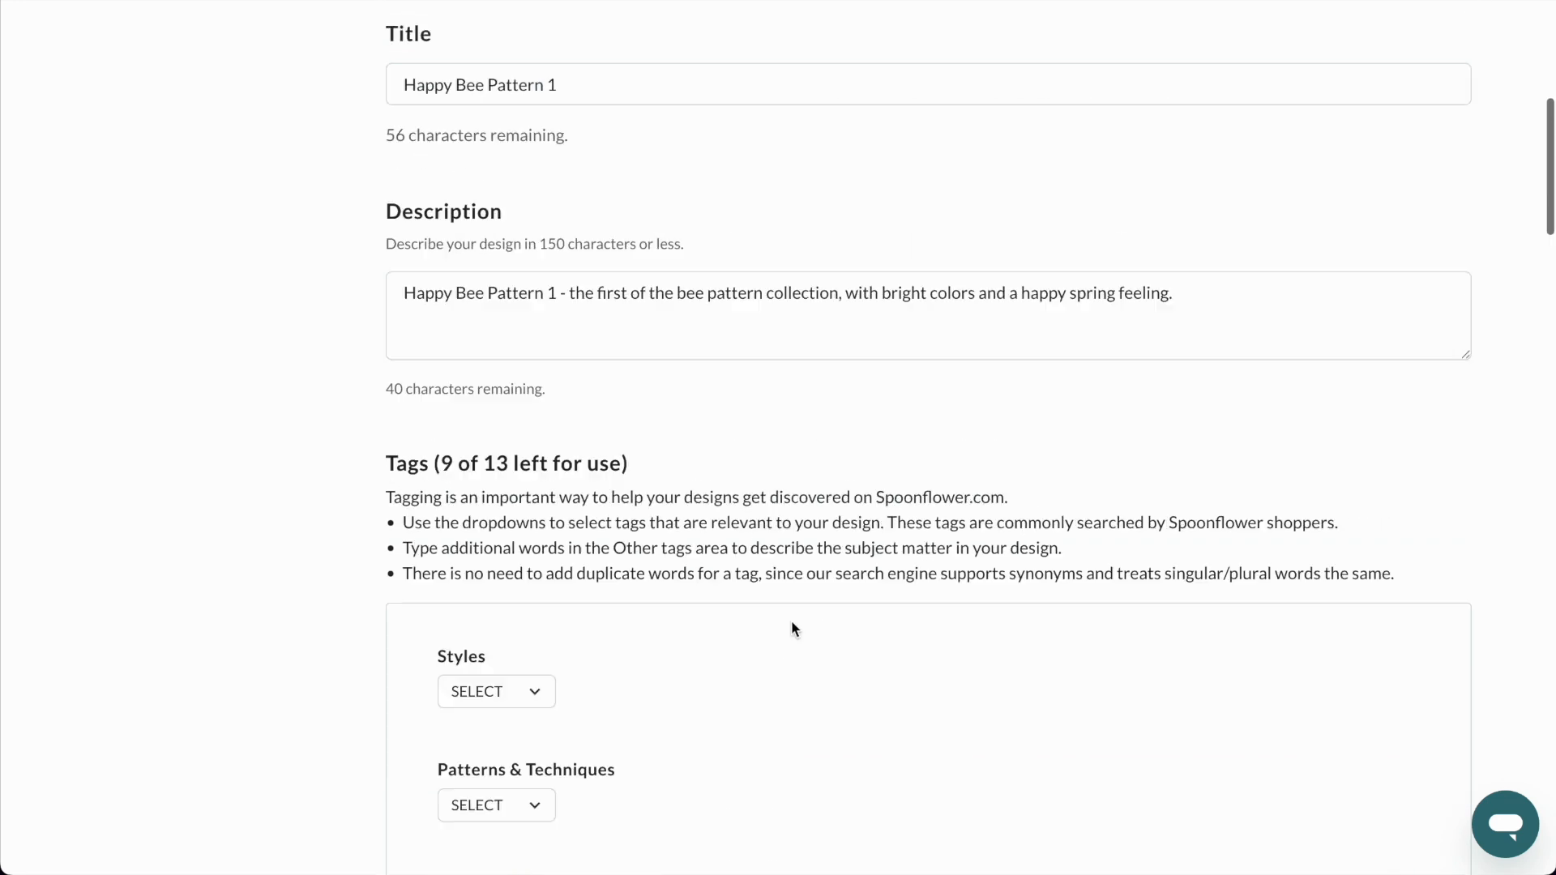
scroll(791, 621, "down", 10)
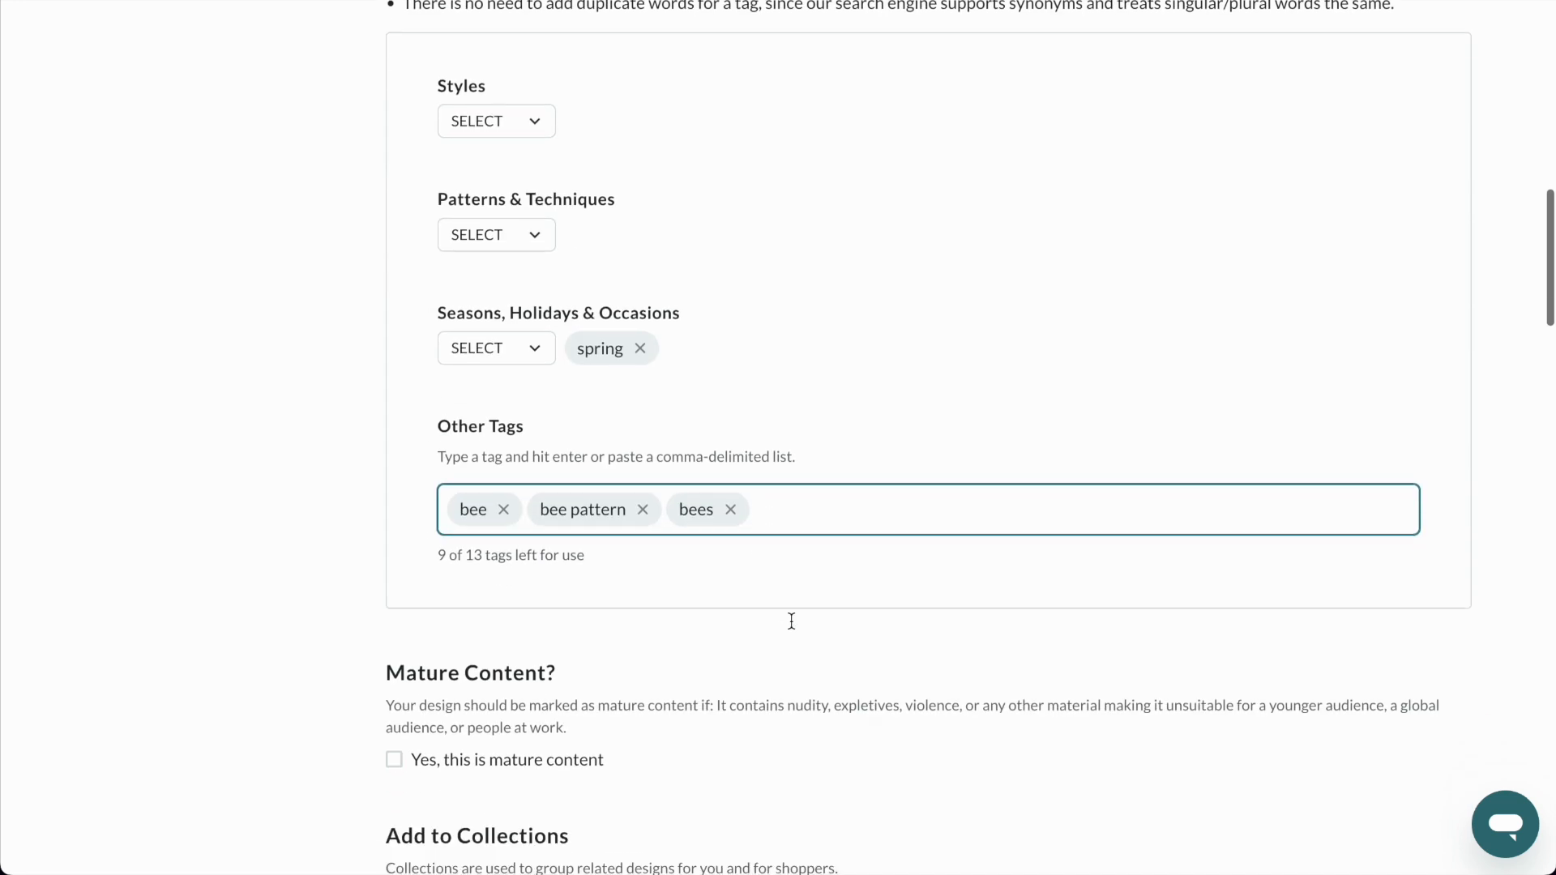
type("beehive")
key("Return")
type("flowers")
key("Return")
type("floral")
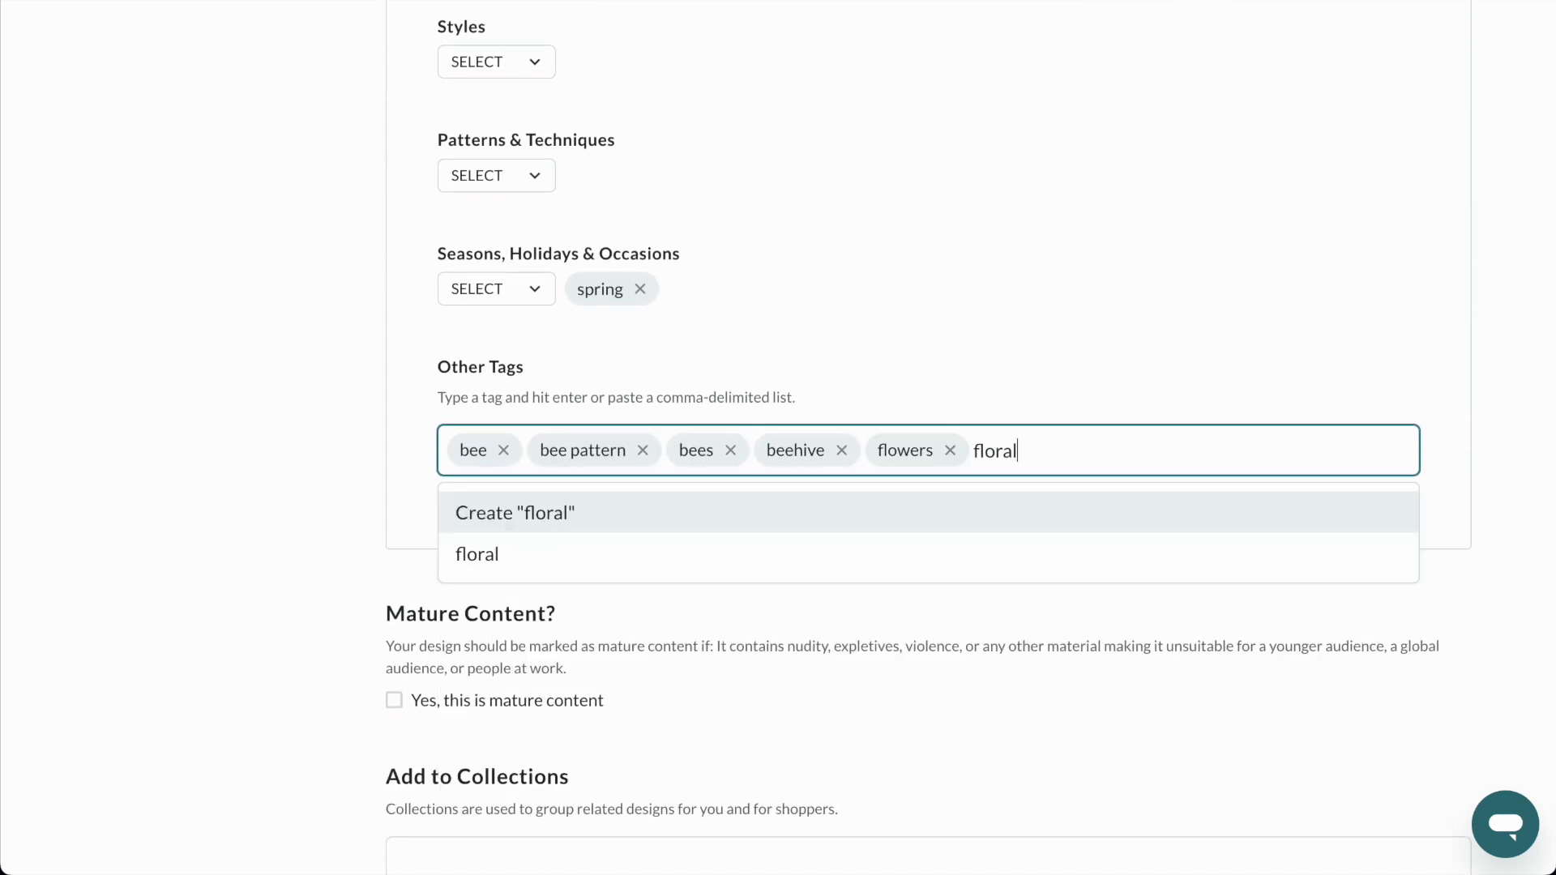
key("Return")
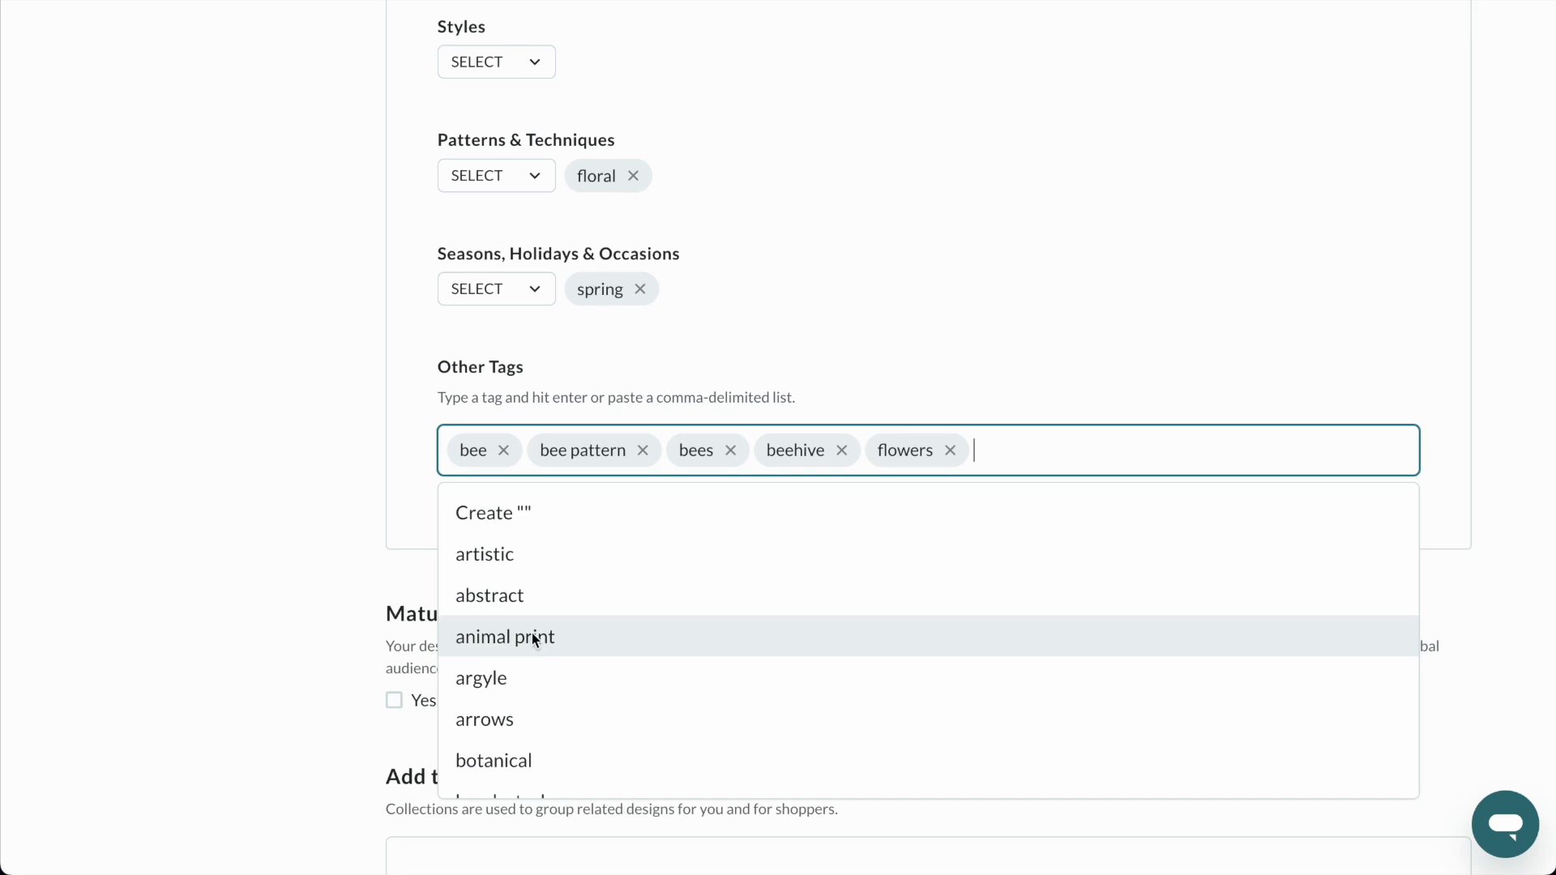
left_click(502, 637)
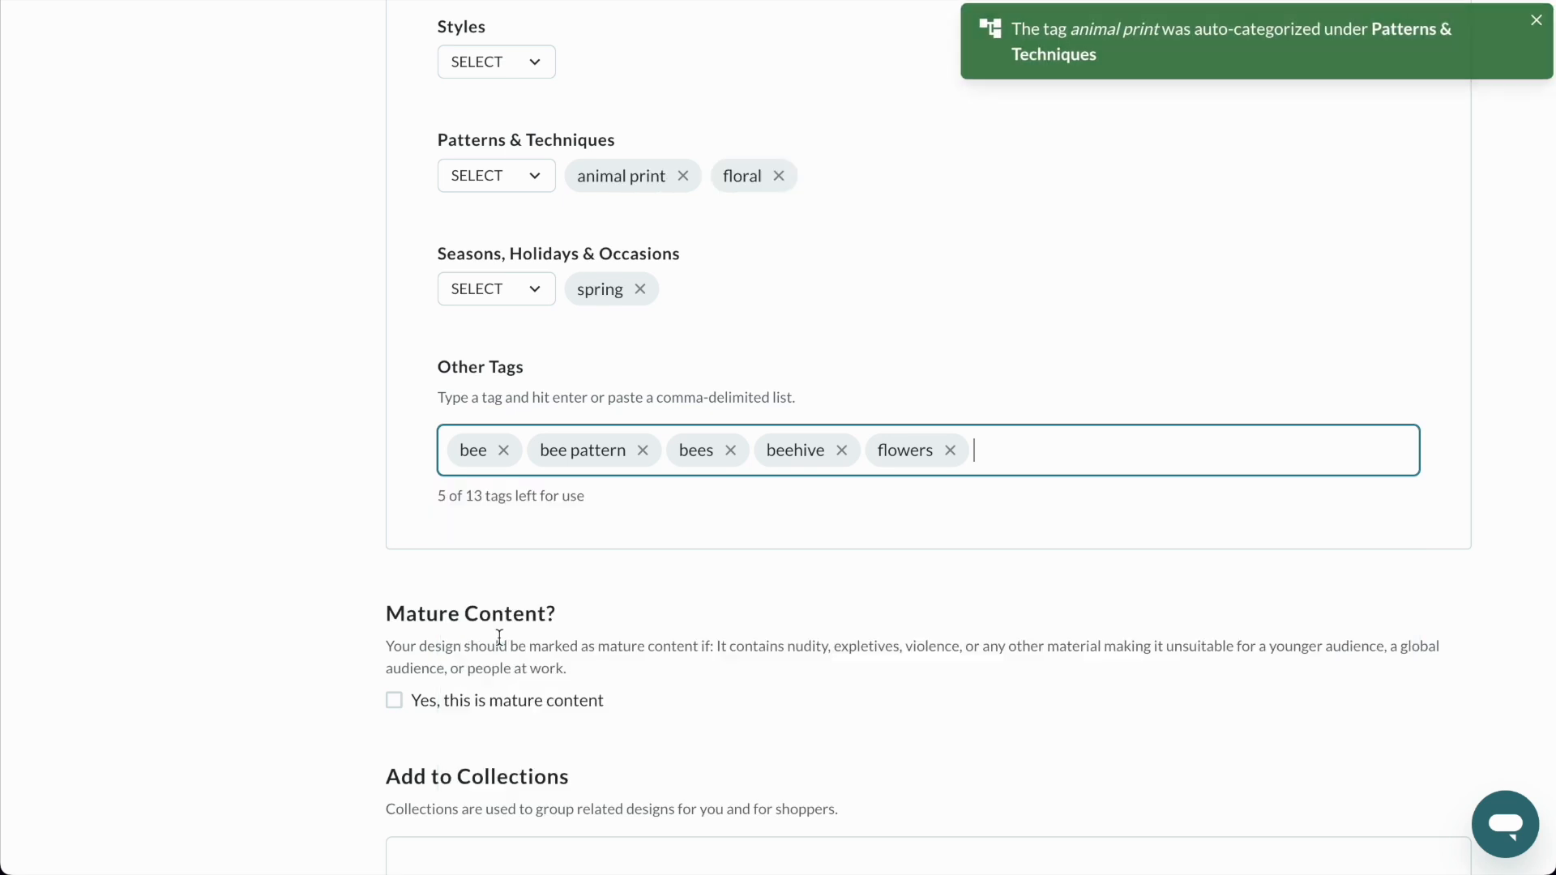
Look through the suggested tags for Other Tags, from pattern techniques to seasons and holidays, for further suitable ones.
left_click(1041, 463)
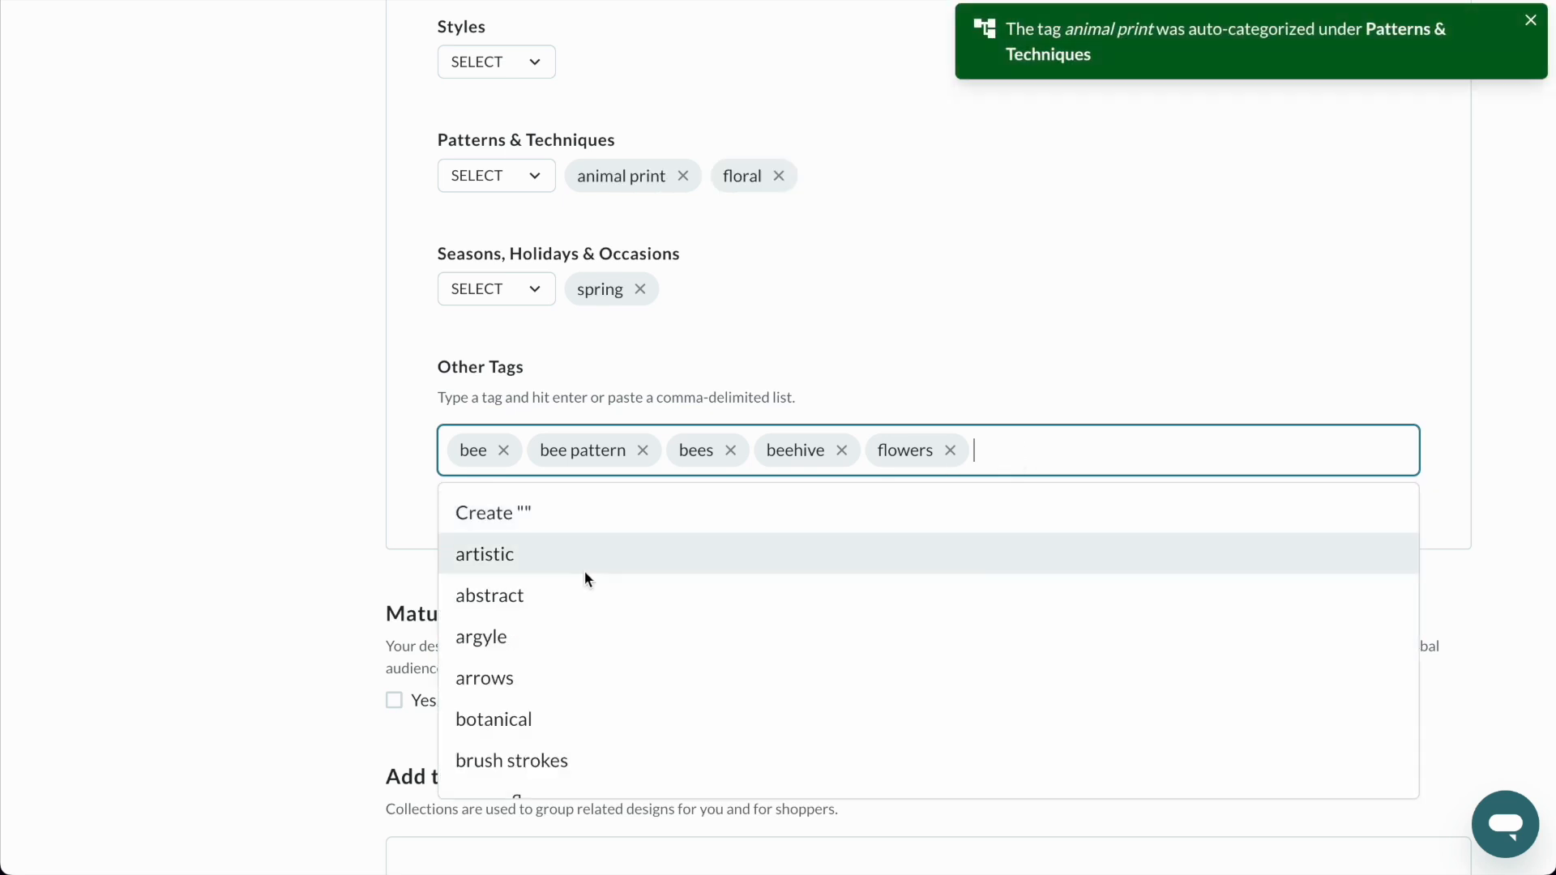
scroll(585, 571, "down", 3)
scroll(585, 572, "down", 10)
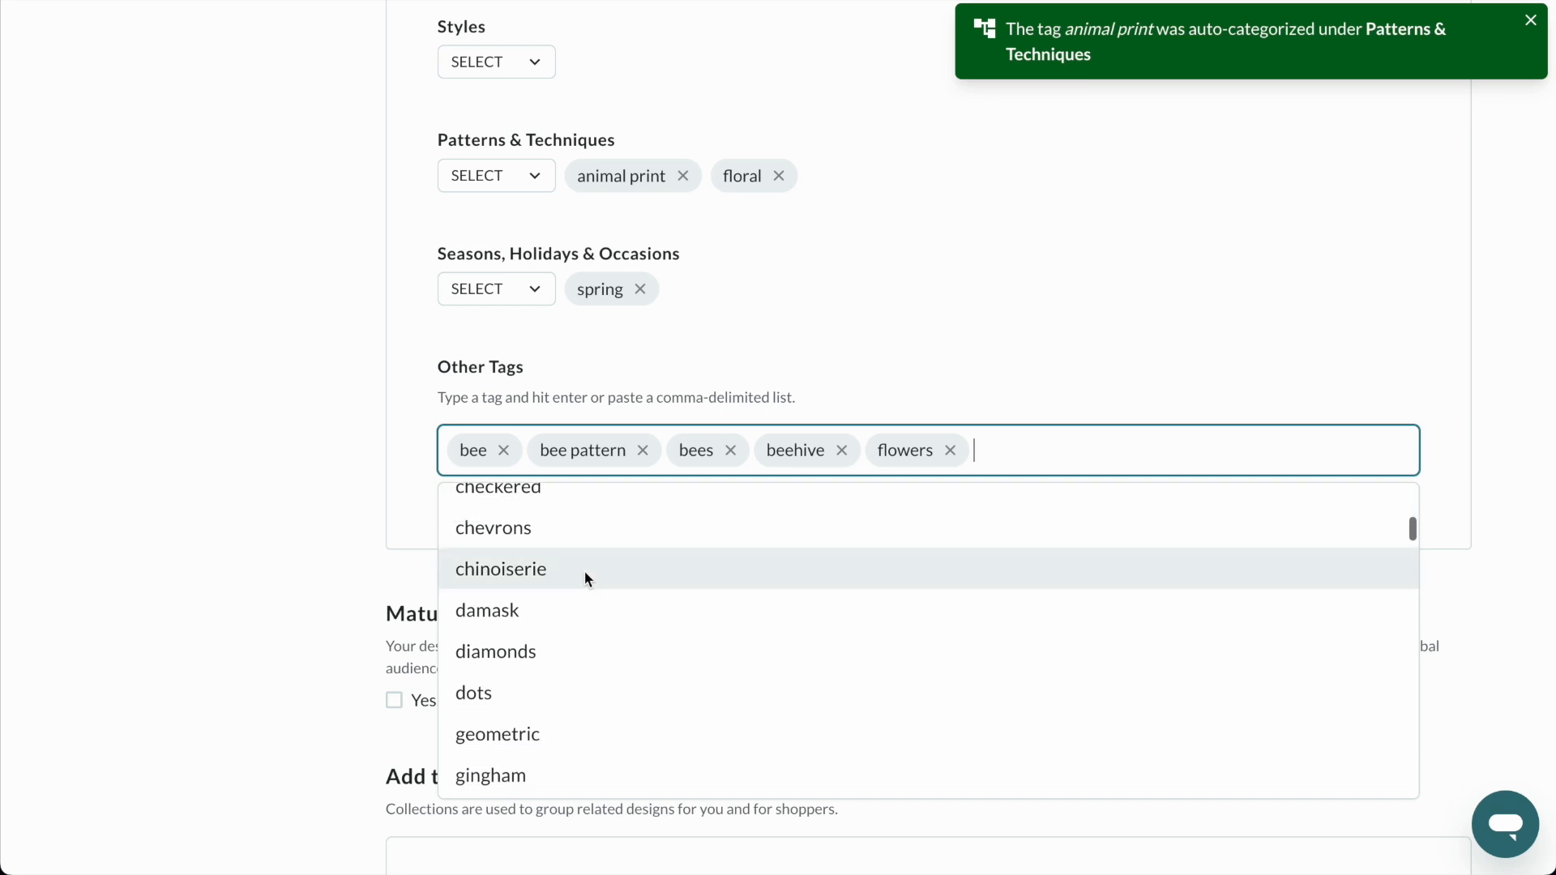
scroll(585, 572, "down", 6)
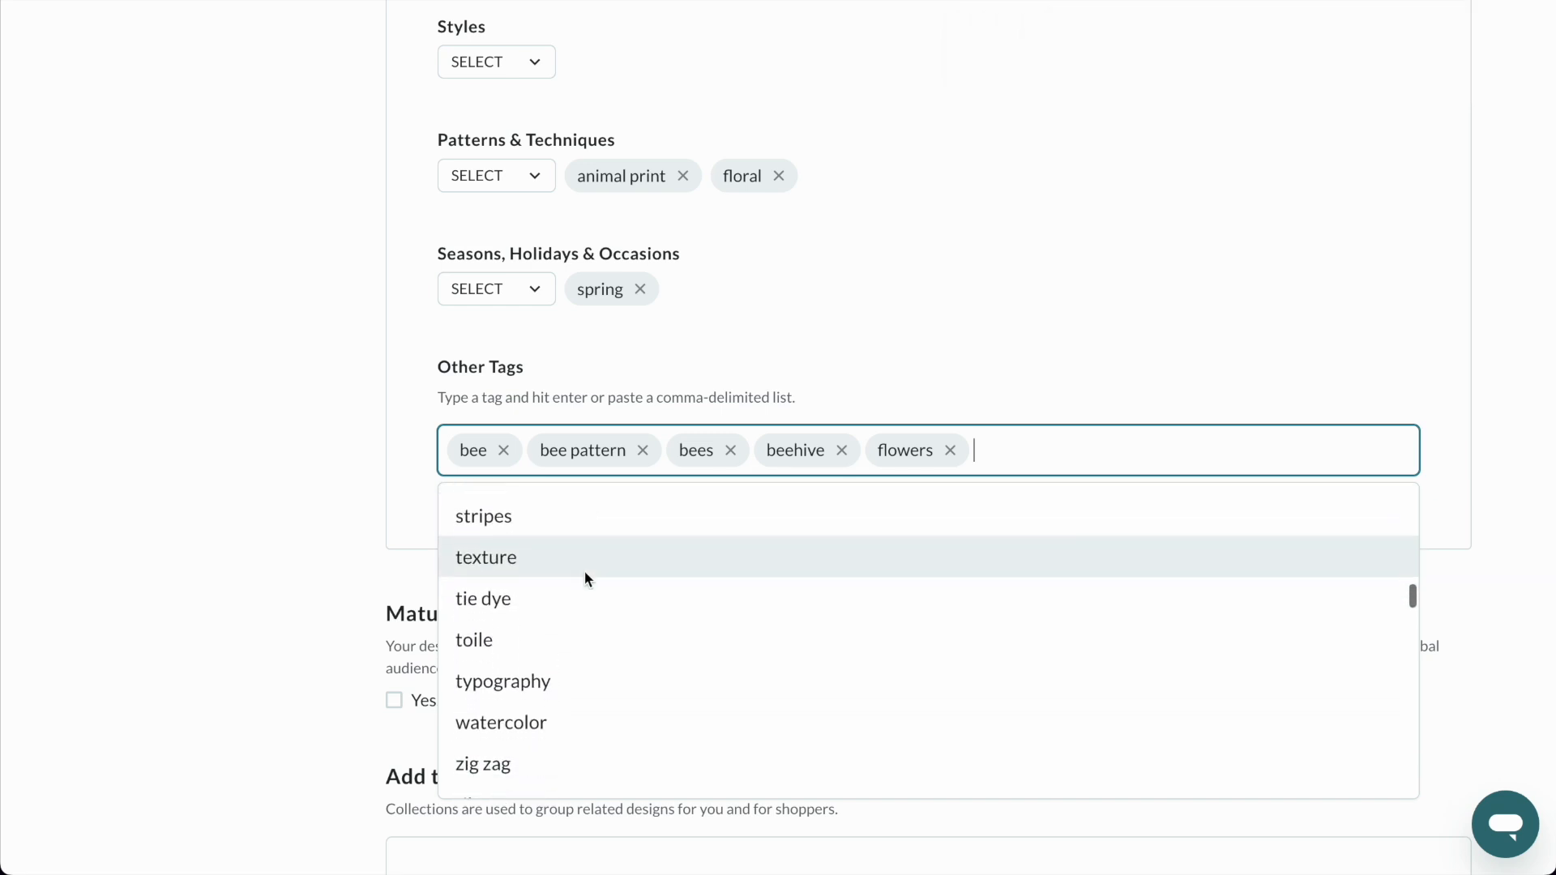
scroll(585, 572, "down", 5)
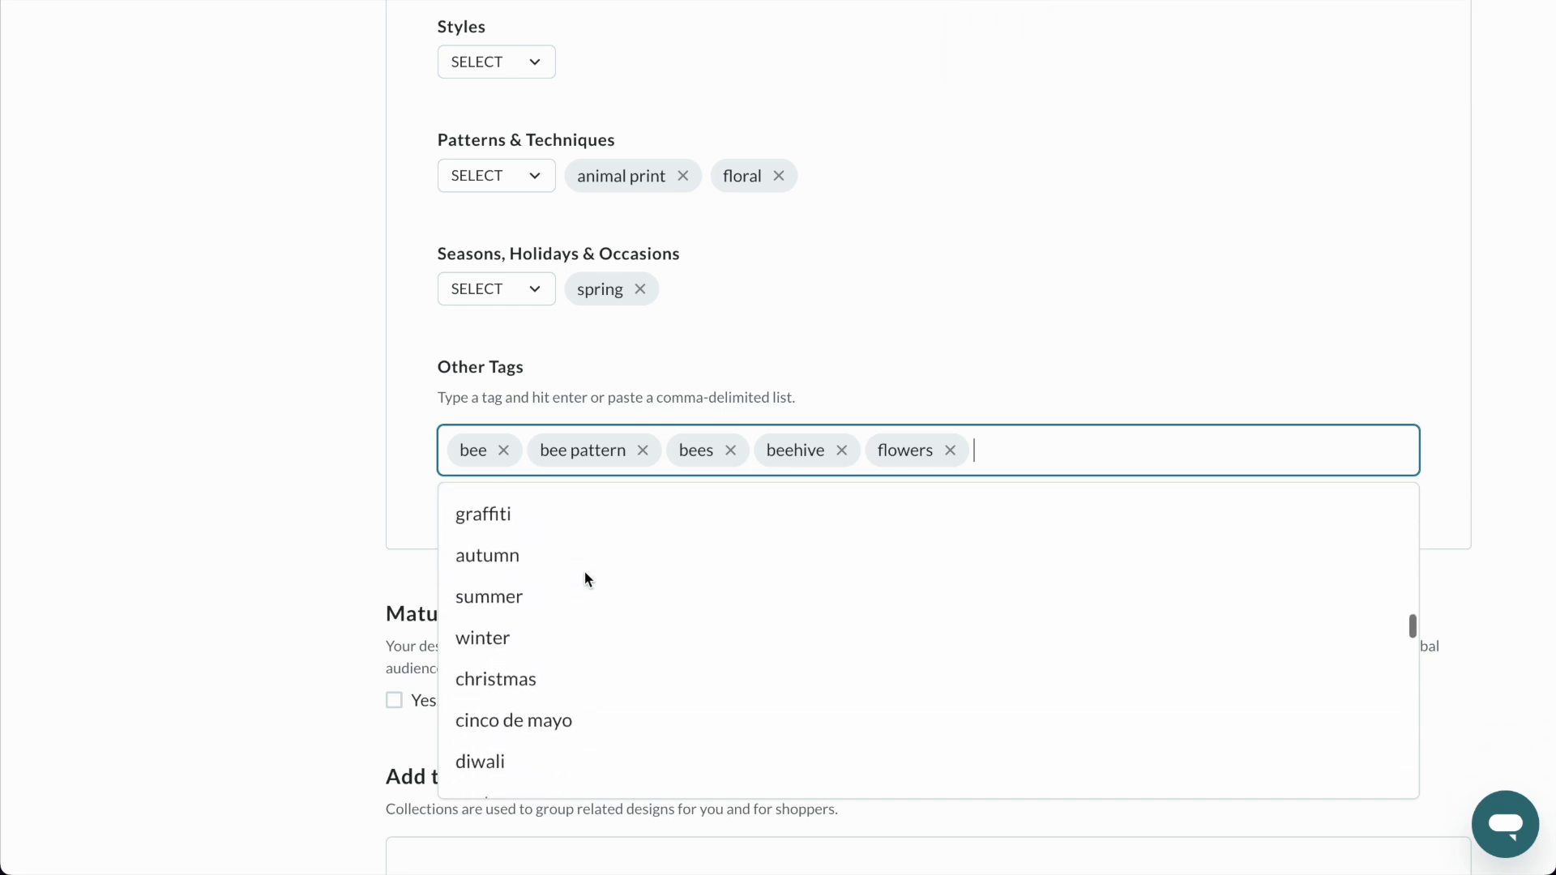
scroll(599, 599, "down", 5)
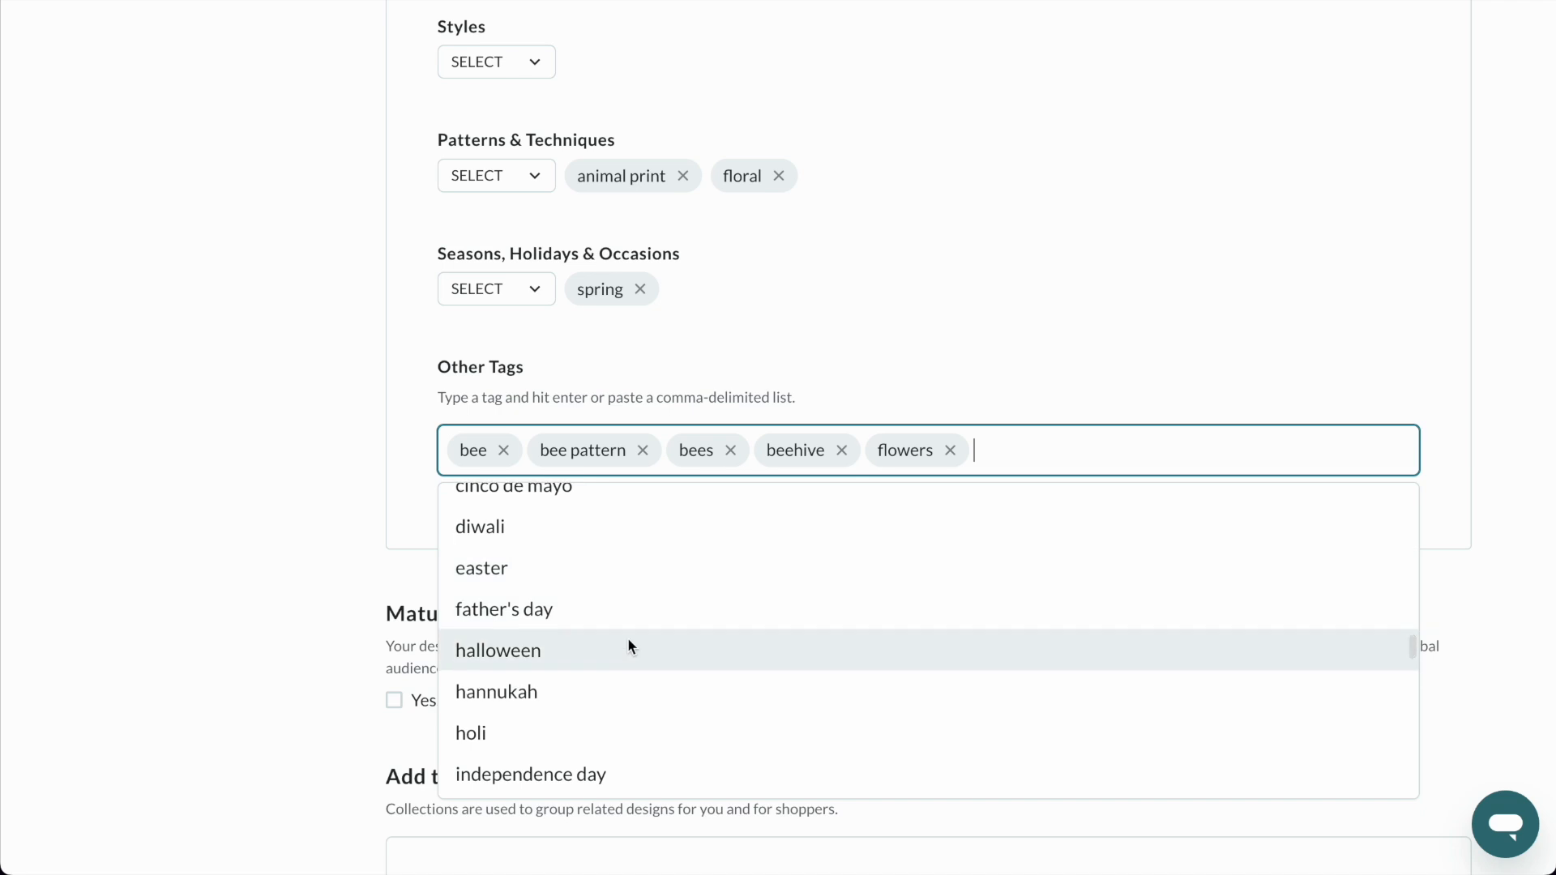
scroll(629, 646, "down", 4)
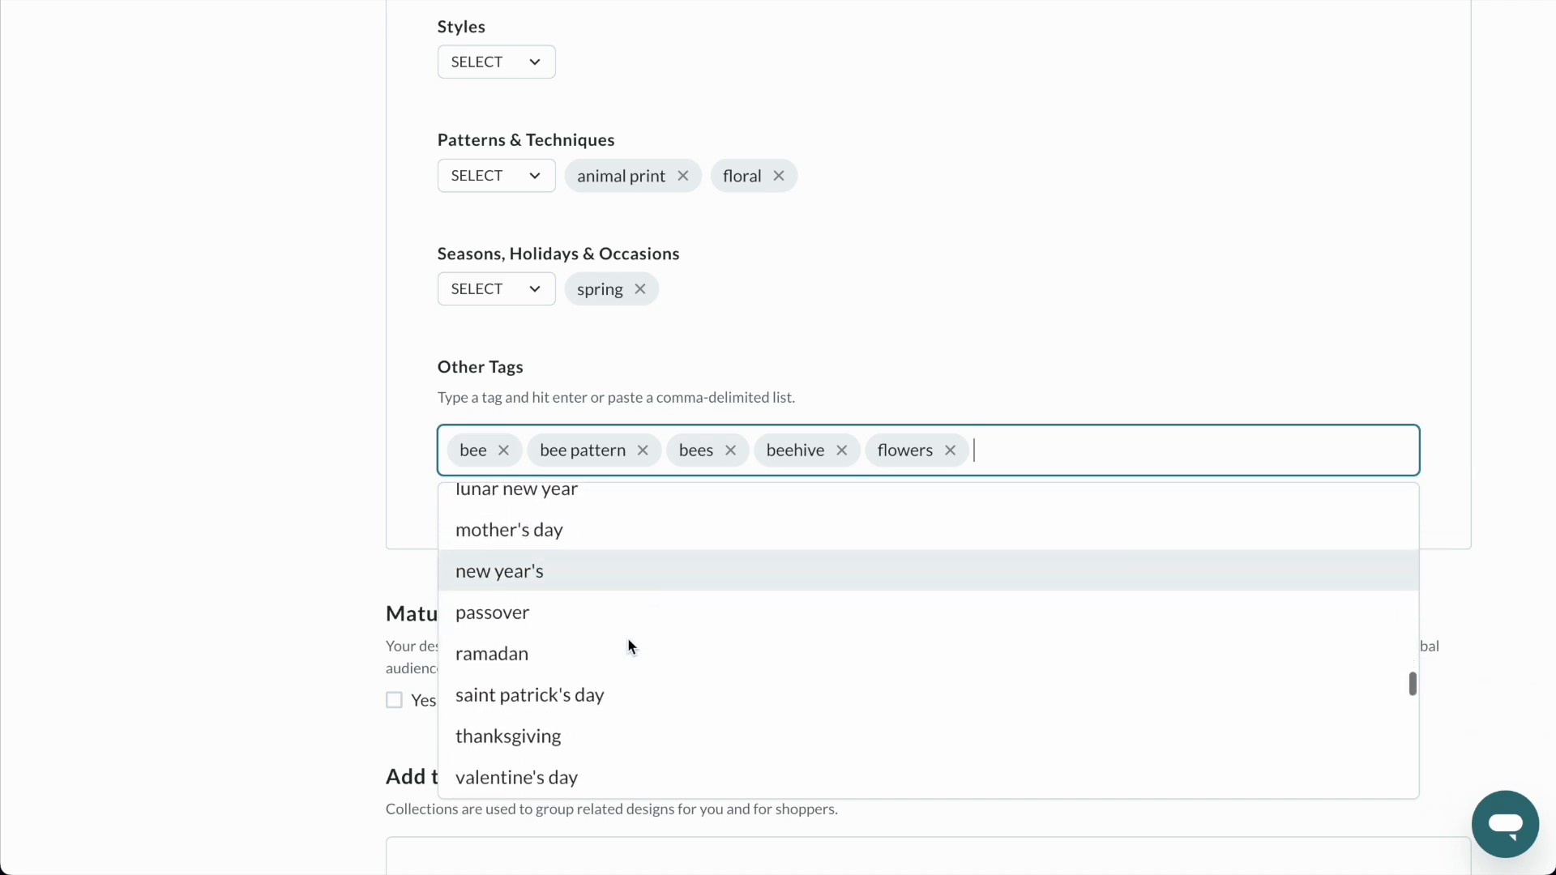
left_click(1004, 452)
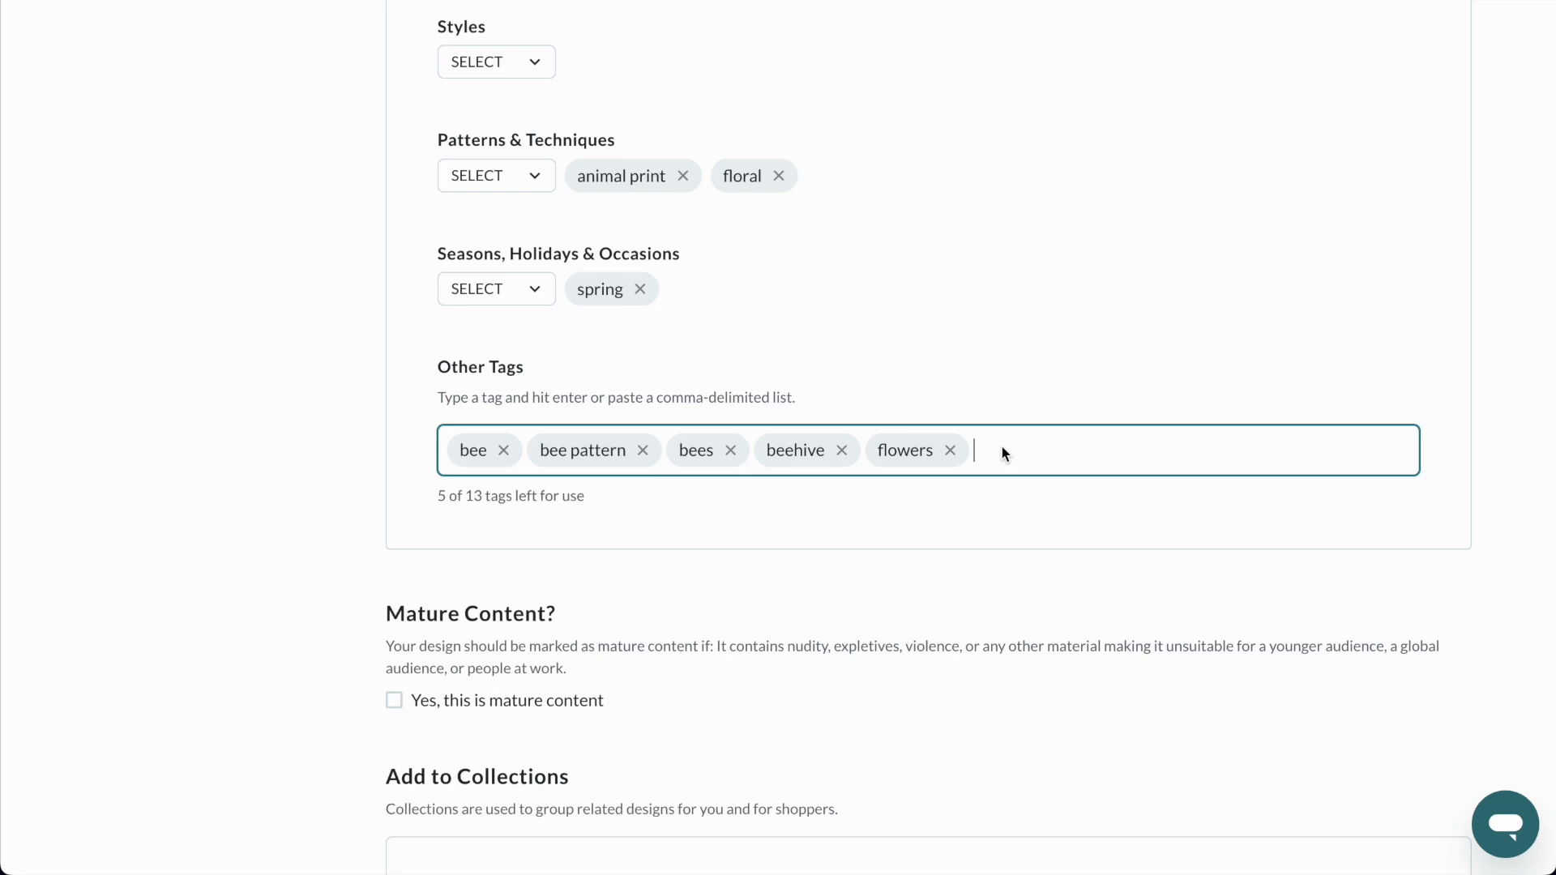
Add the tags "kids", "kids pattern" and "happy pattern" to the design and review the tag section.
type("kids")
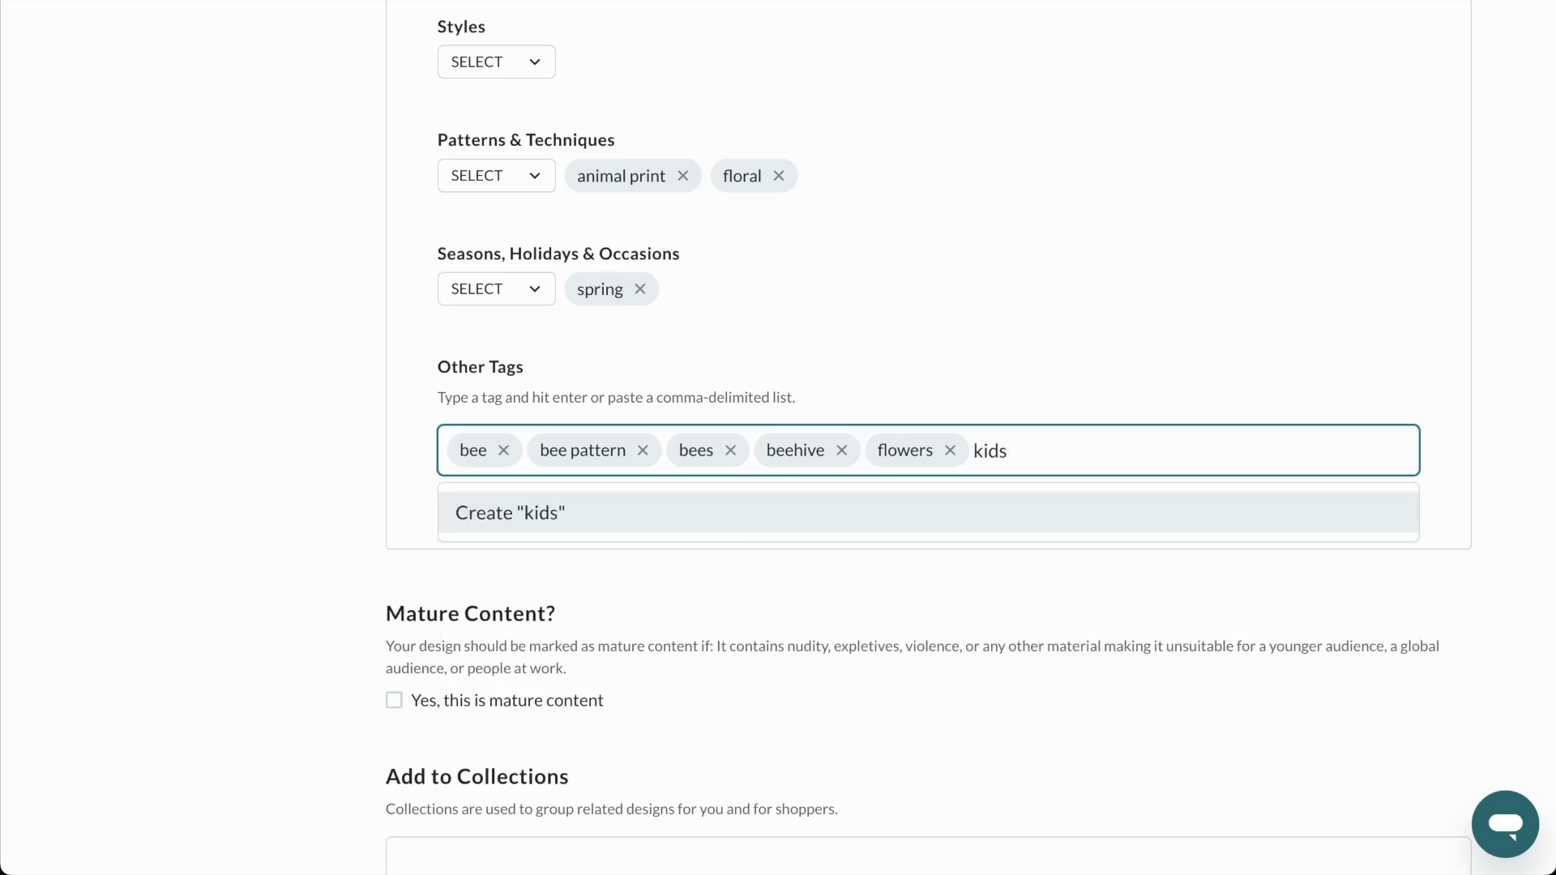
key("Return")
type("kids pattern")
key("Return")
type("happy pattern")
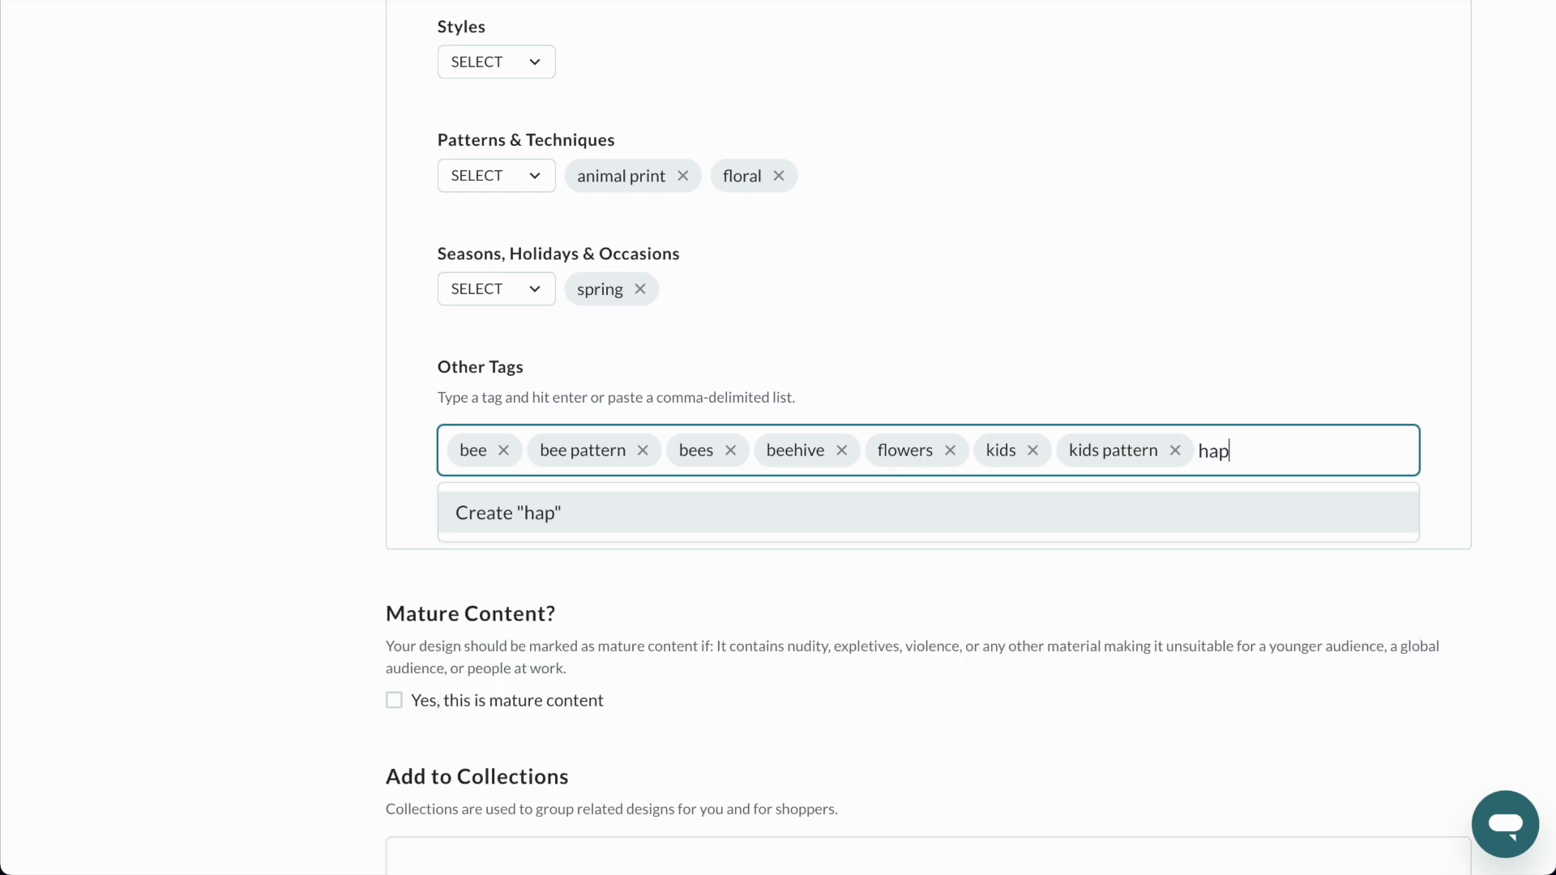
key("Return")
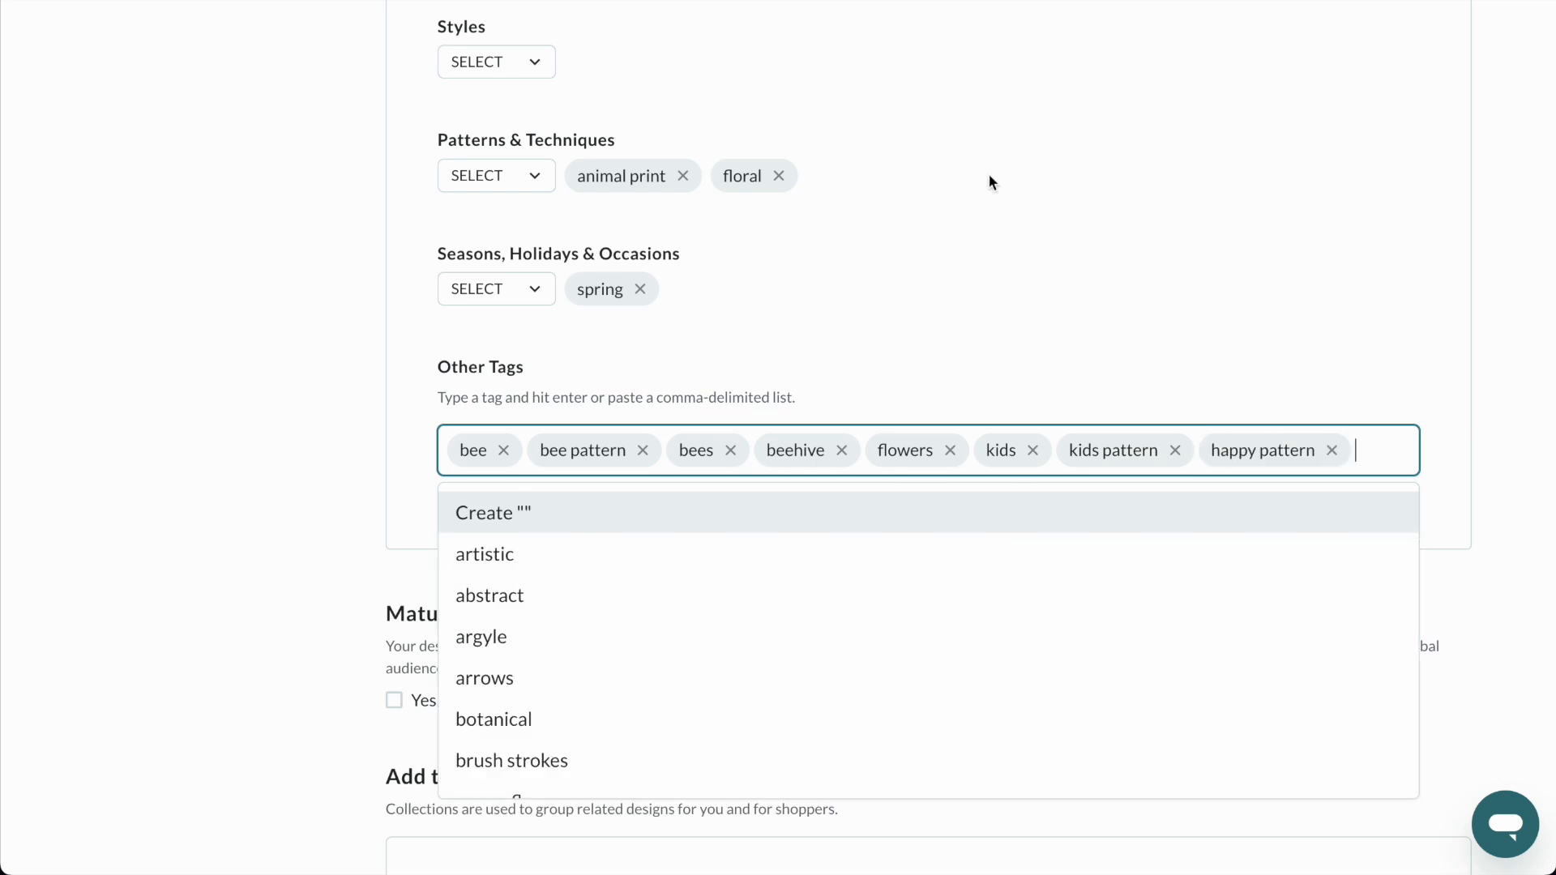
left_click(946, 362)
scroll(946, 361, "up", 3)
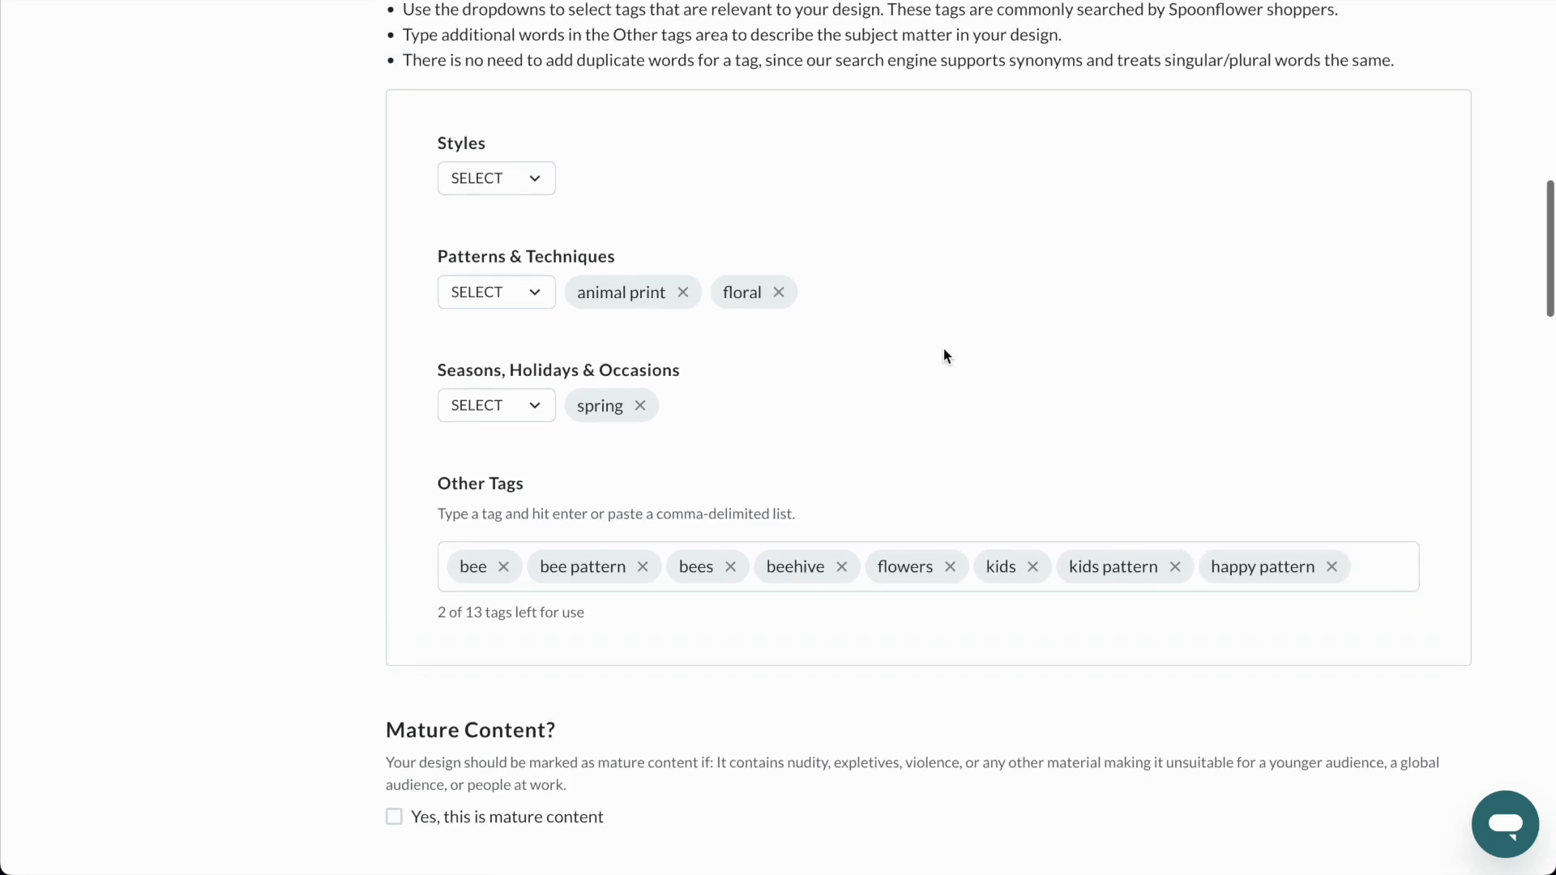
Look through the existing collections the design could be added to and open the Additional Details field for editing.
scroll(945, 357, "down", 2)
scroll(943, 349, "down", 5)
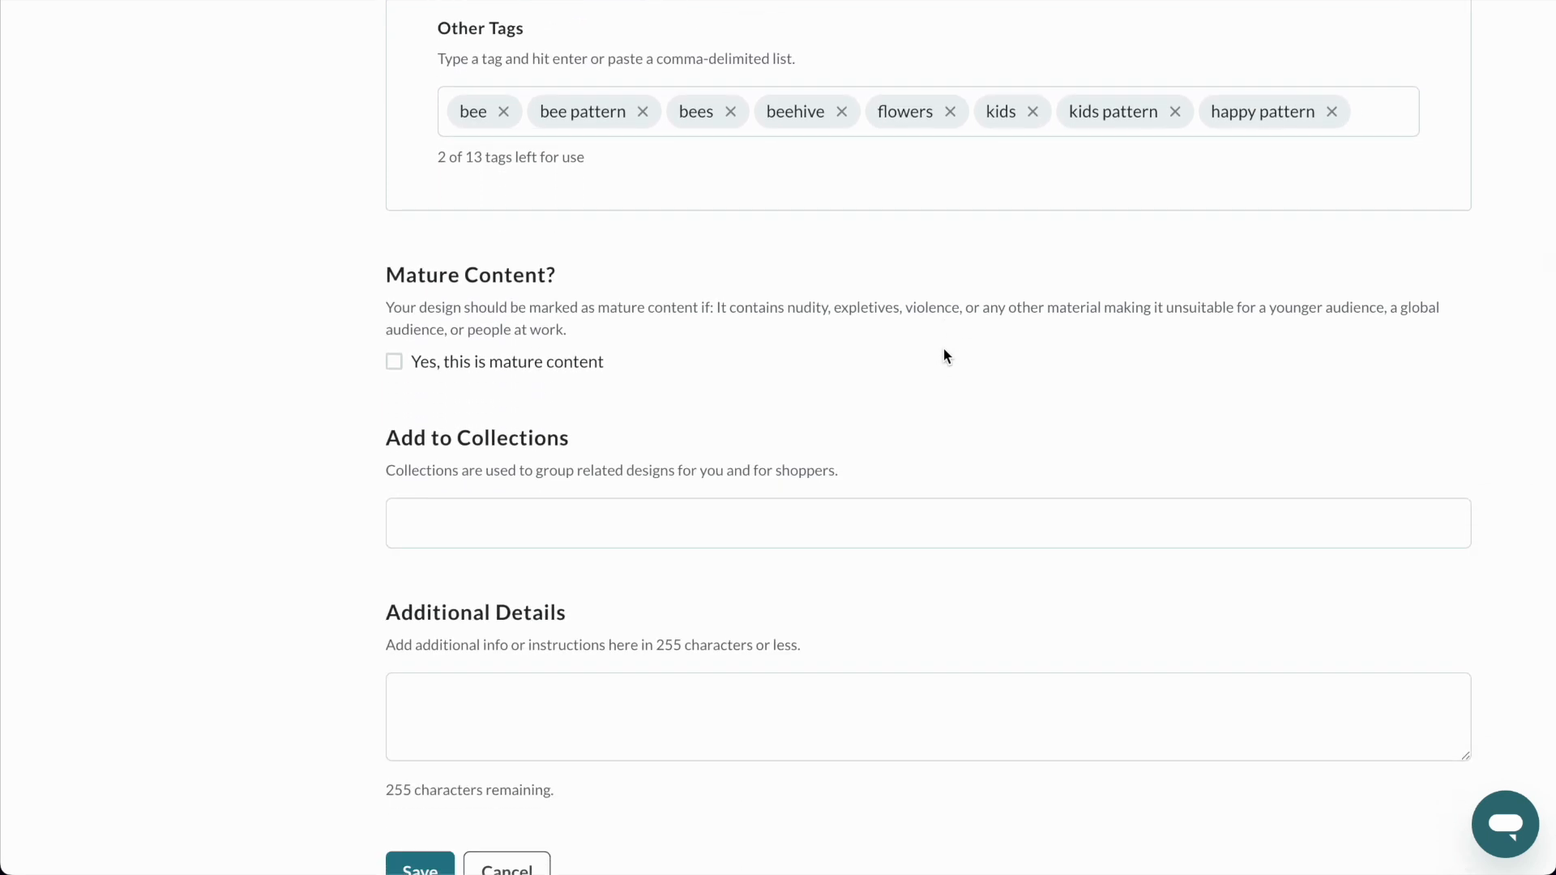
left_click(470, 535)
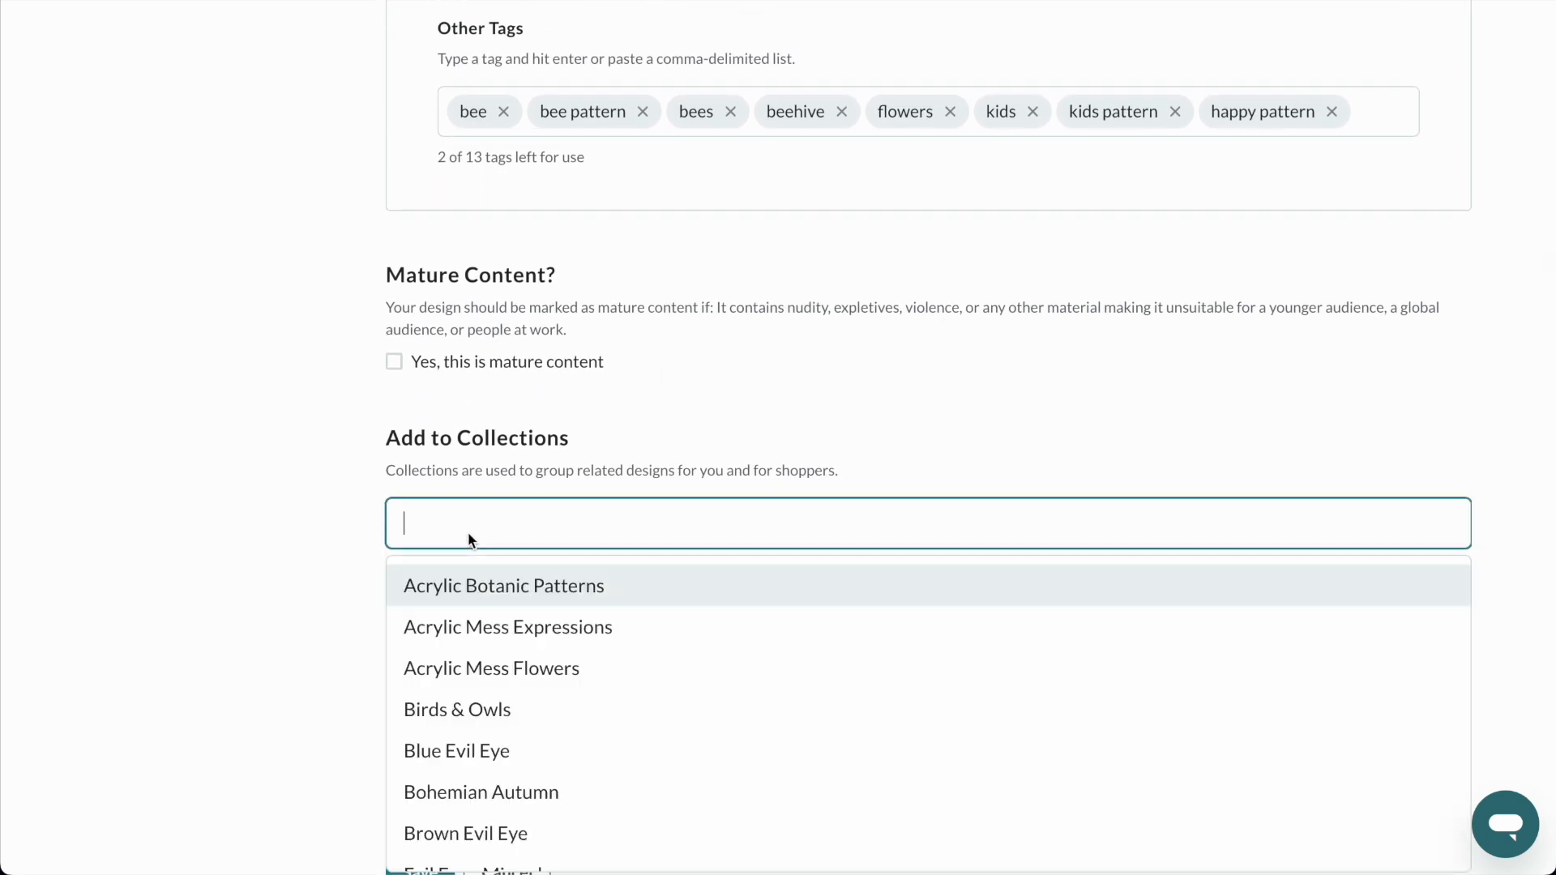
scroll(468, 532, "down", 1)
scroll(522, 605, "down", 4)
scroll(522, 604, "down", 6)
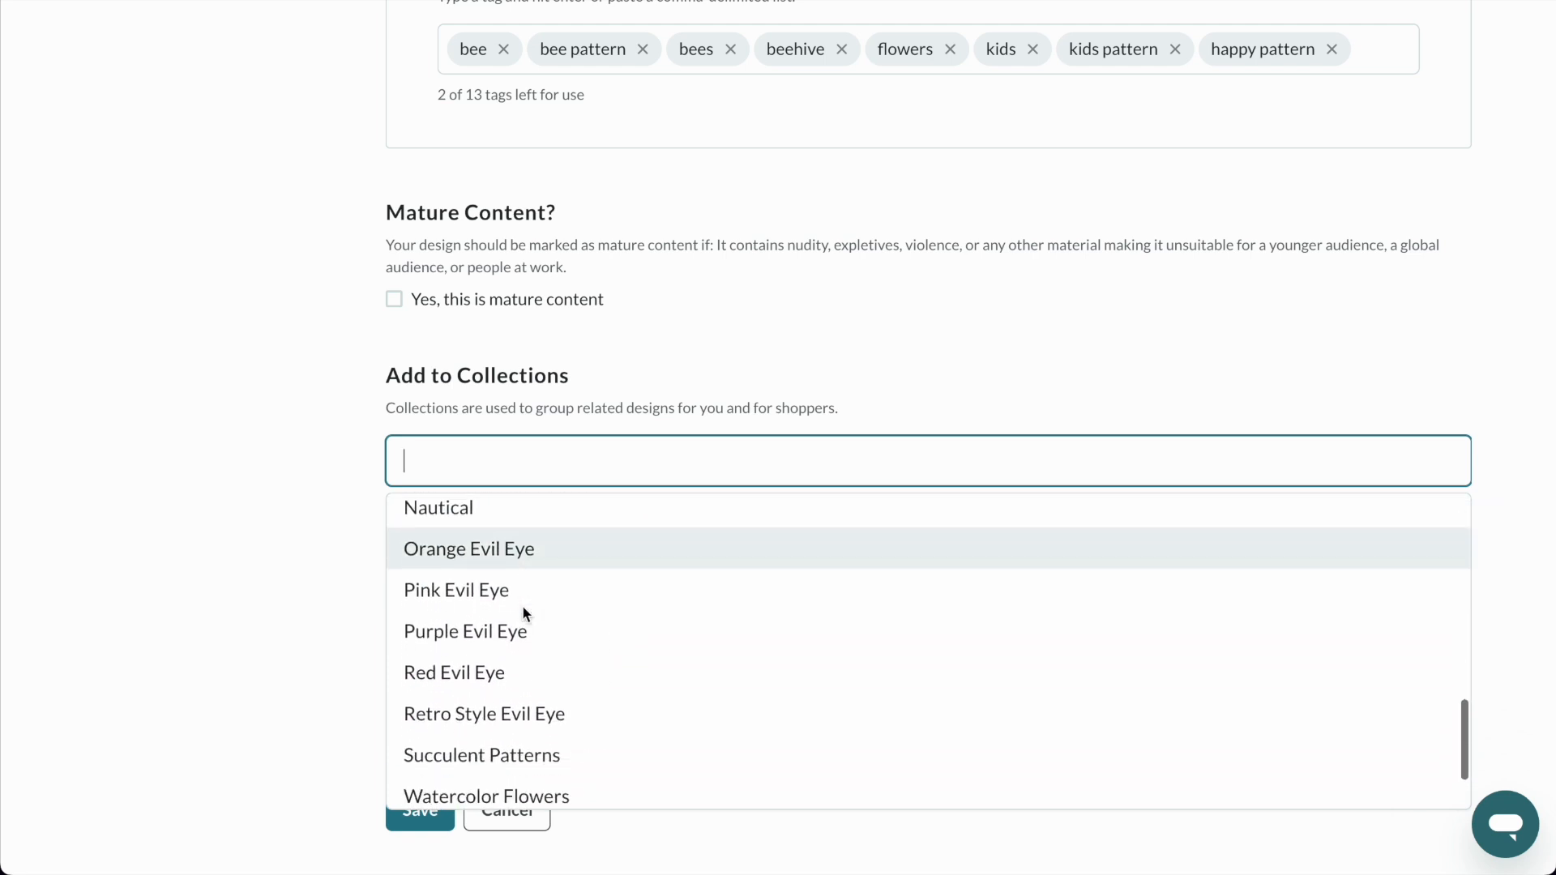
left_click(323, 578)
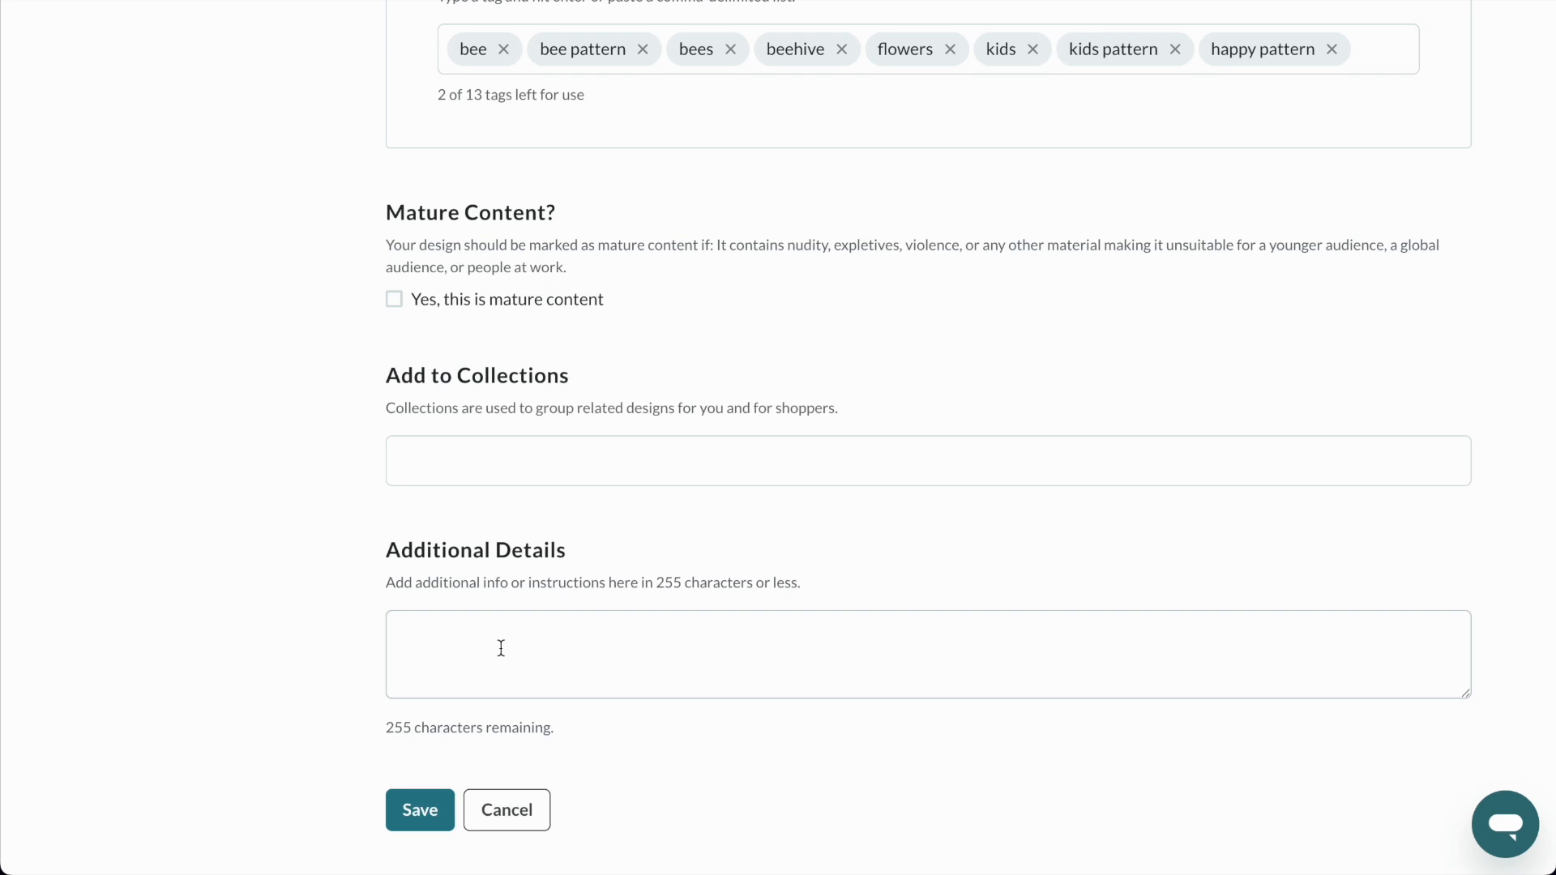
left_click(453, 646)
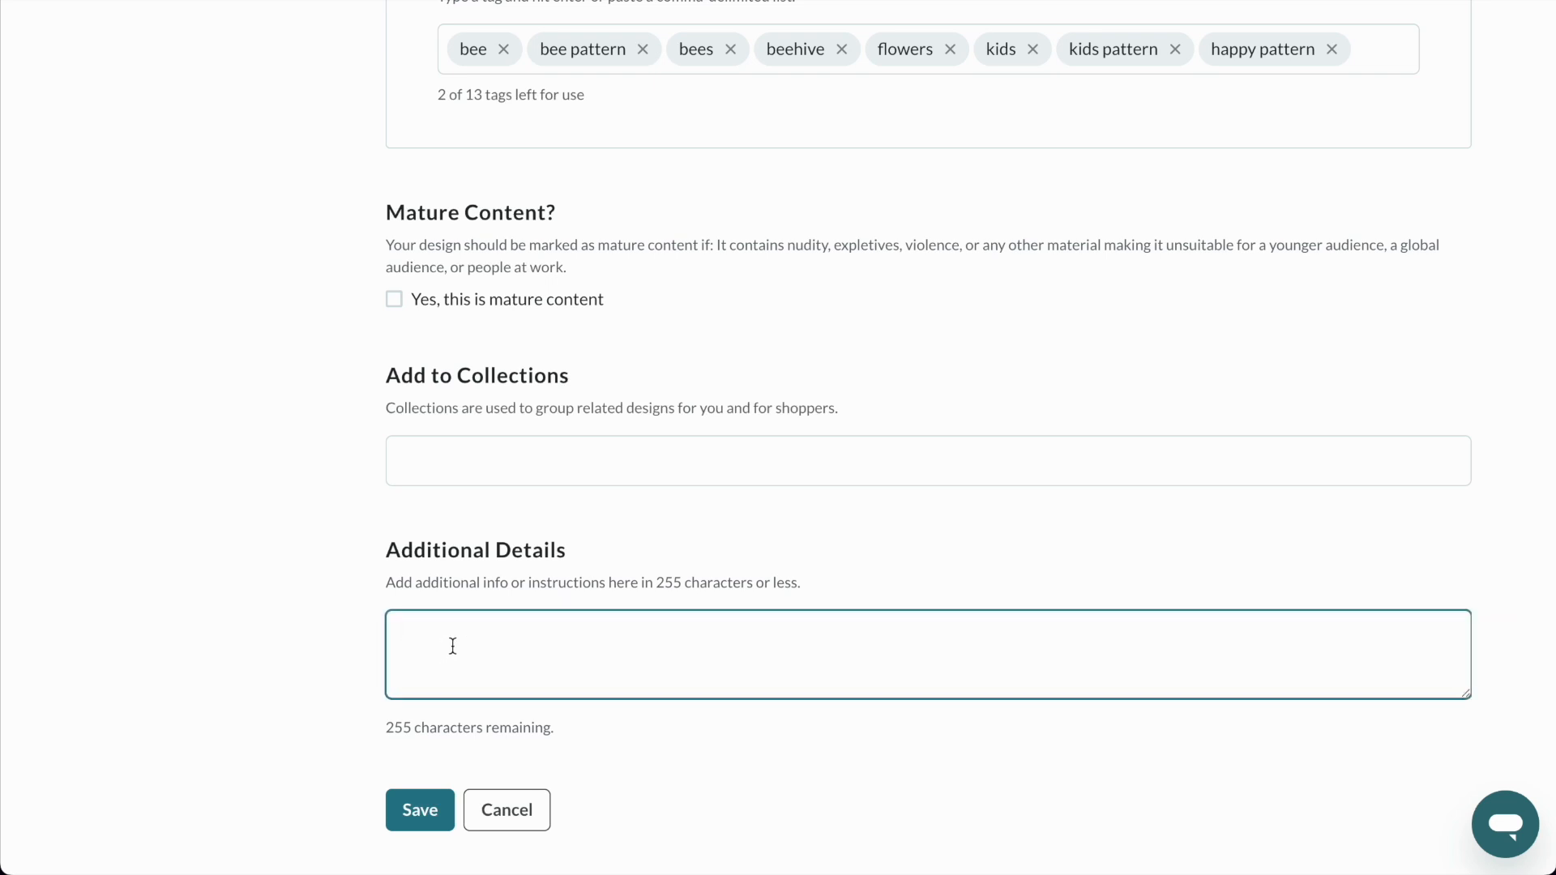
Fill in Additional Details with the happy bee collection's description, covering its hand-illustrated bees, Procreate acrylic brushes and playful fabric creations for kids.
type("The happy bee pattern collection is a hand illustrated pattern design collection of happy bees. Illustrated using digital acrylic brushes using Procreate. These patterns are great for happy and playful fabric creations, recommended for kids.")
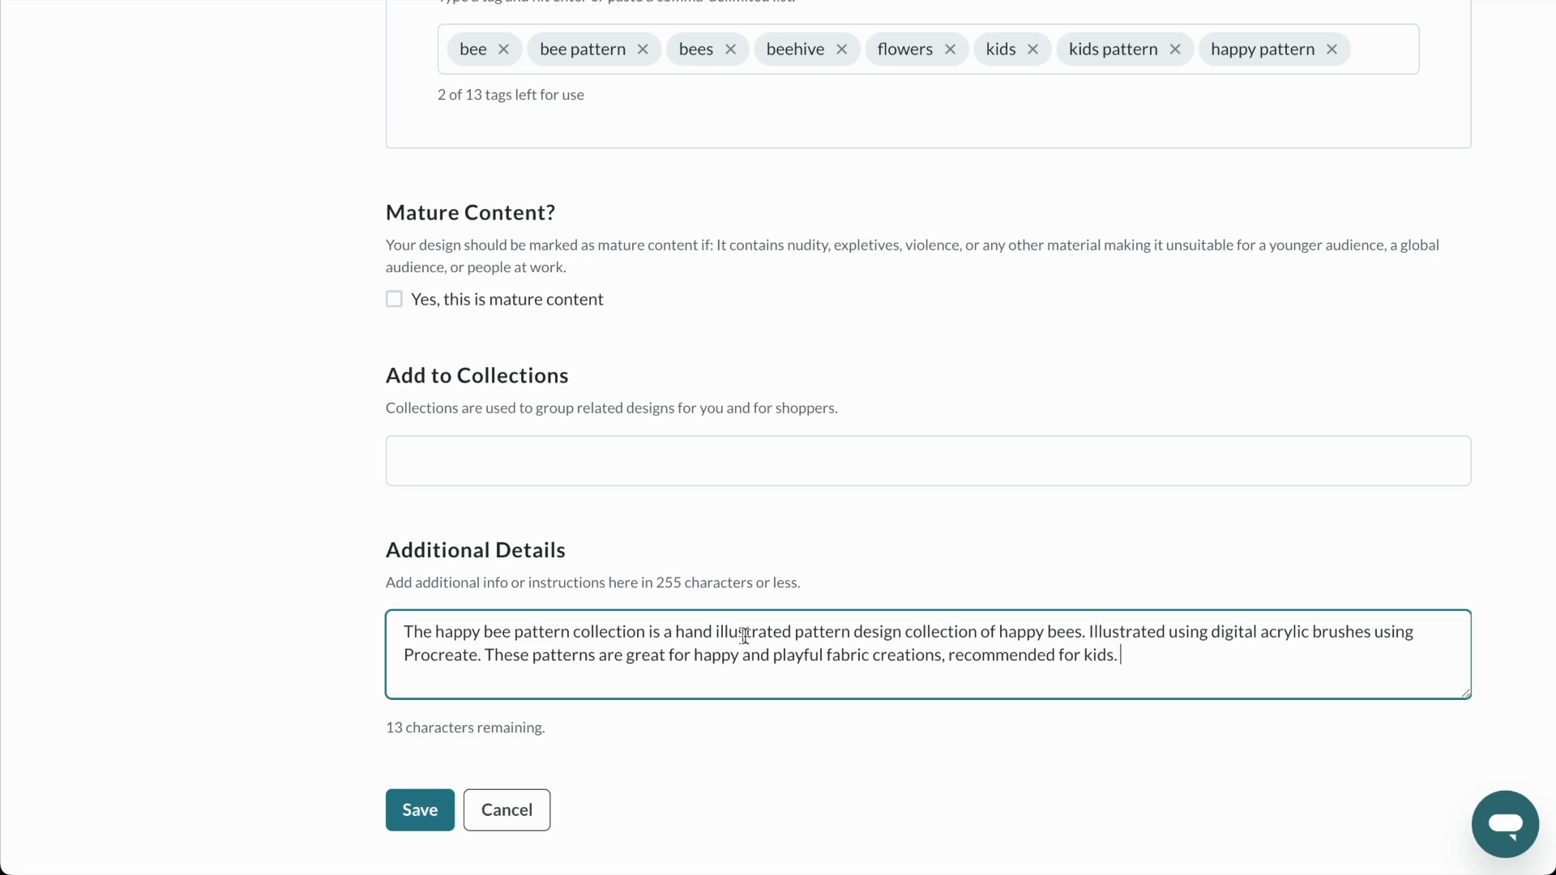
left_click(1087, 527)
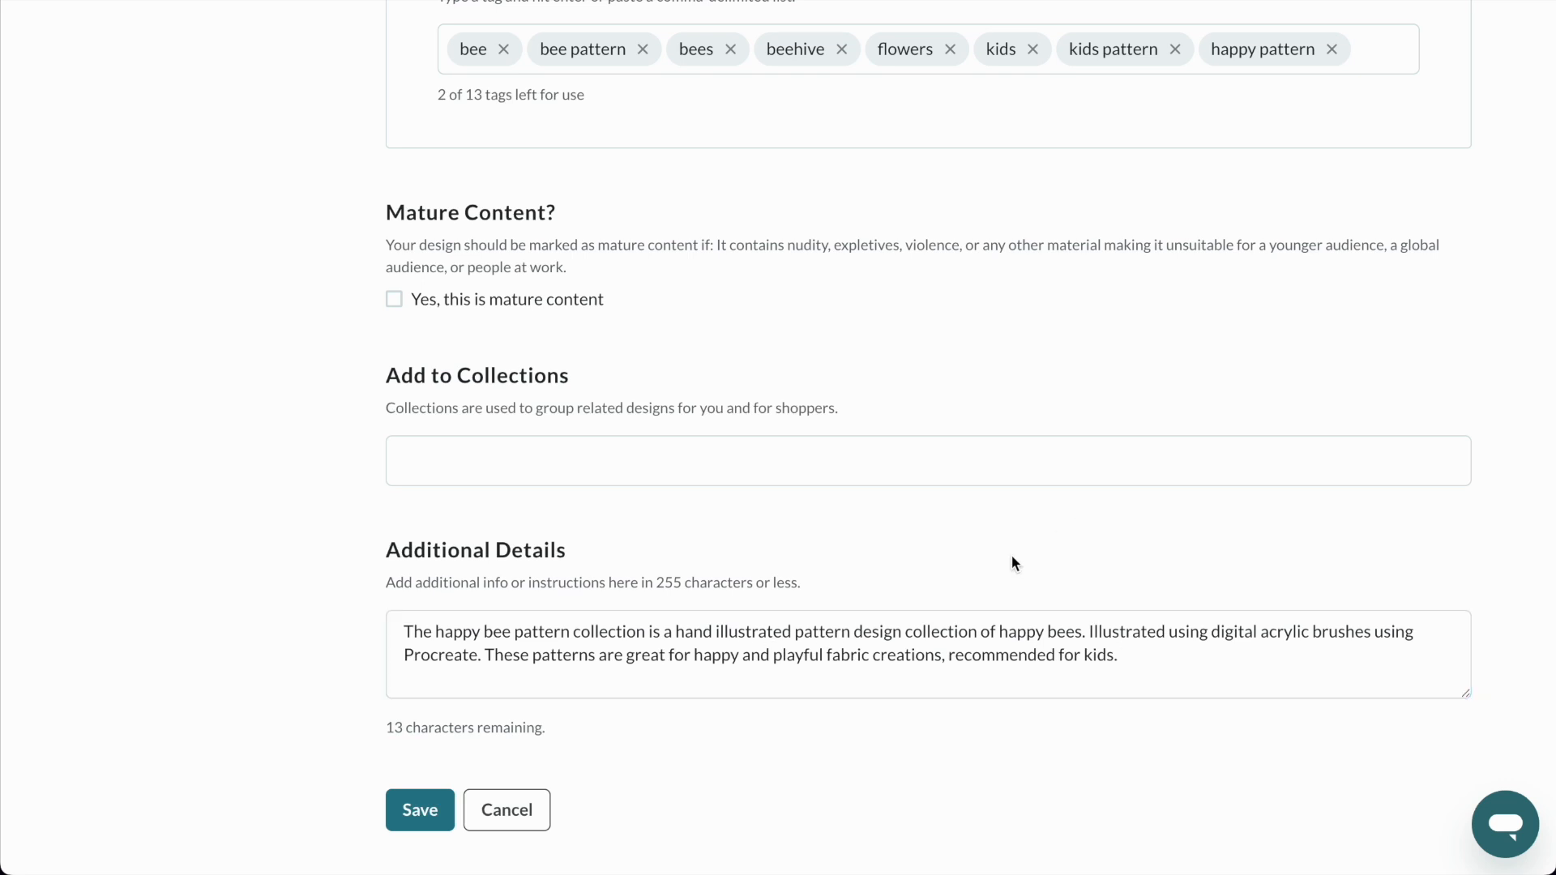
Copy the Additional Details text into a new note in the Notes app titled "happy bee pattern collection" and return to the design page.
triple_click(898, 663)
key("super+c")
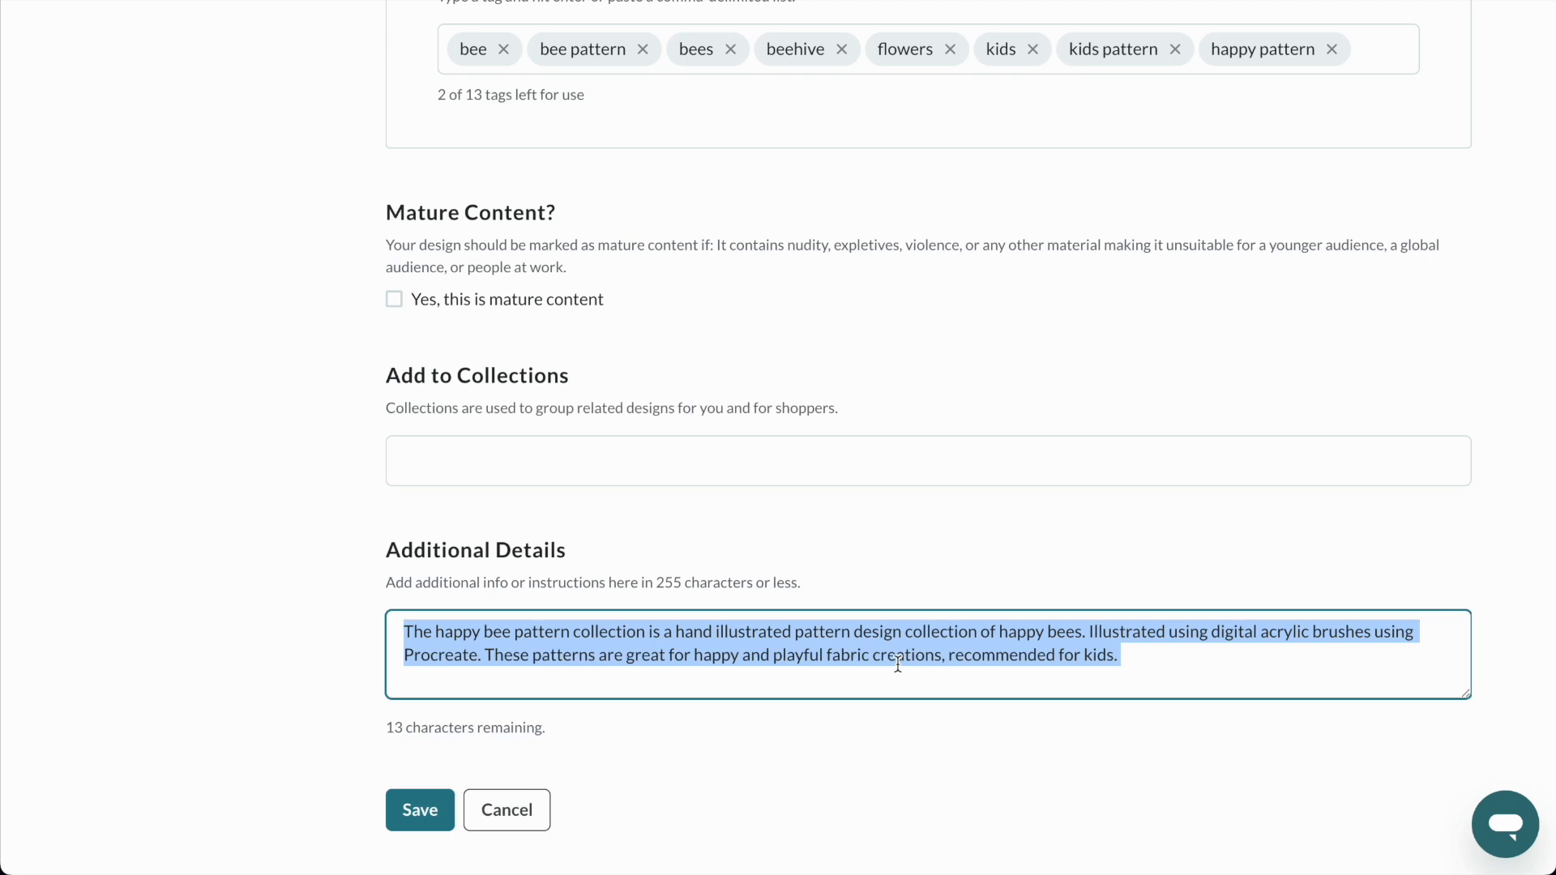
left_click(285, 819)
left_click(695, 213)
type("happy bee pattern collection")
key("Return")
key("Return")
key("super+v")
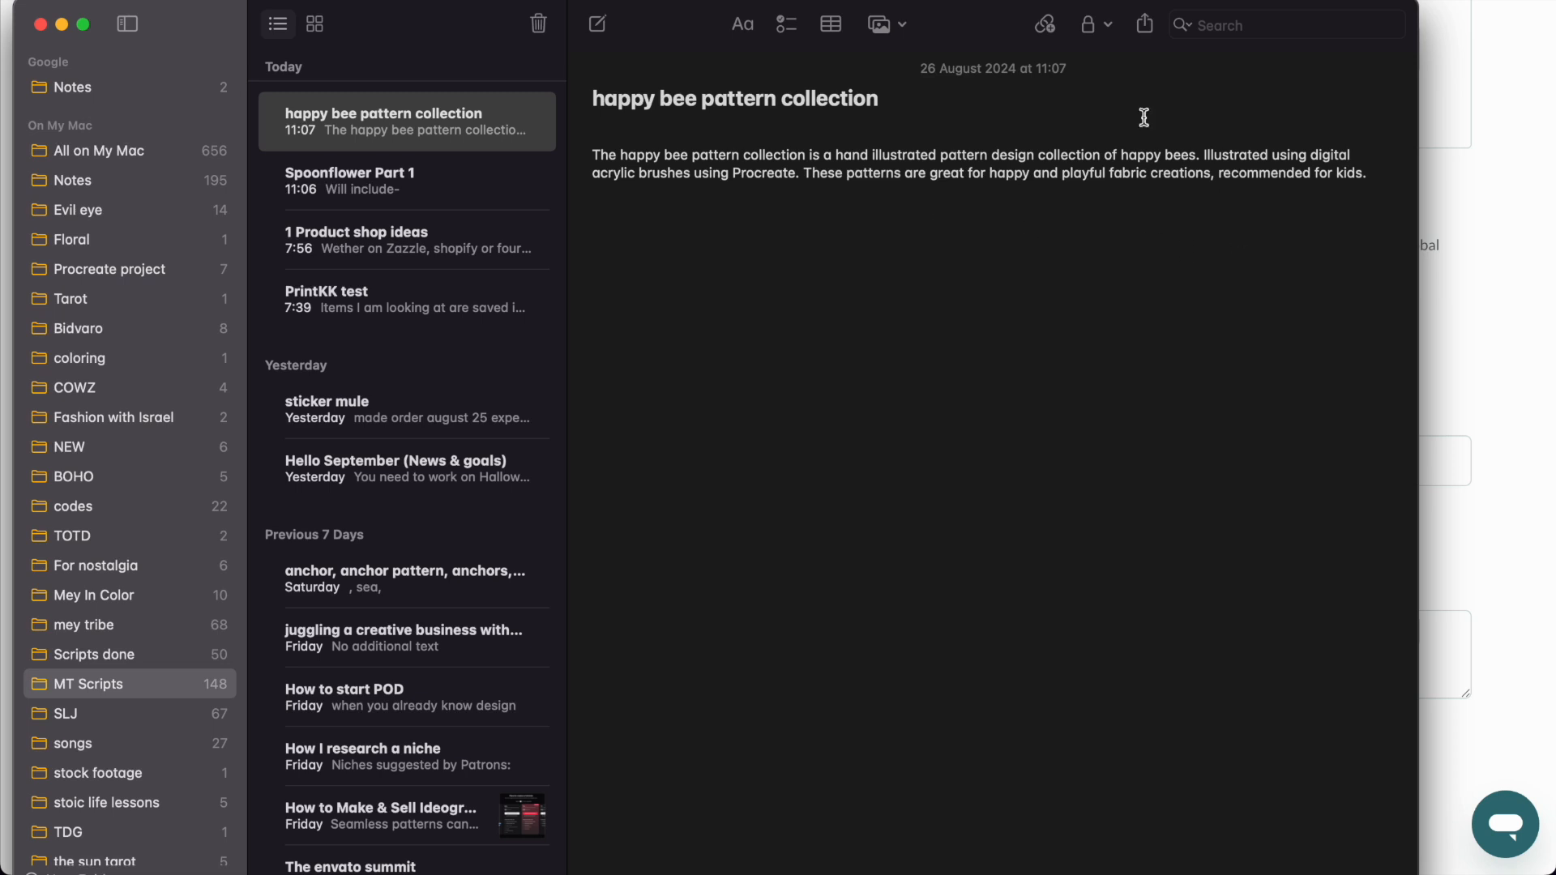
left_click_drag(992, 10, 0, 13)
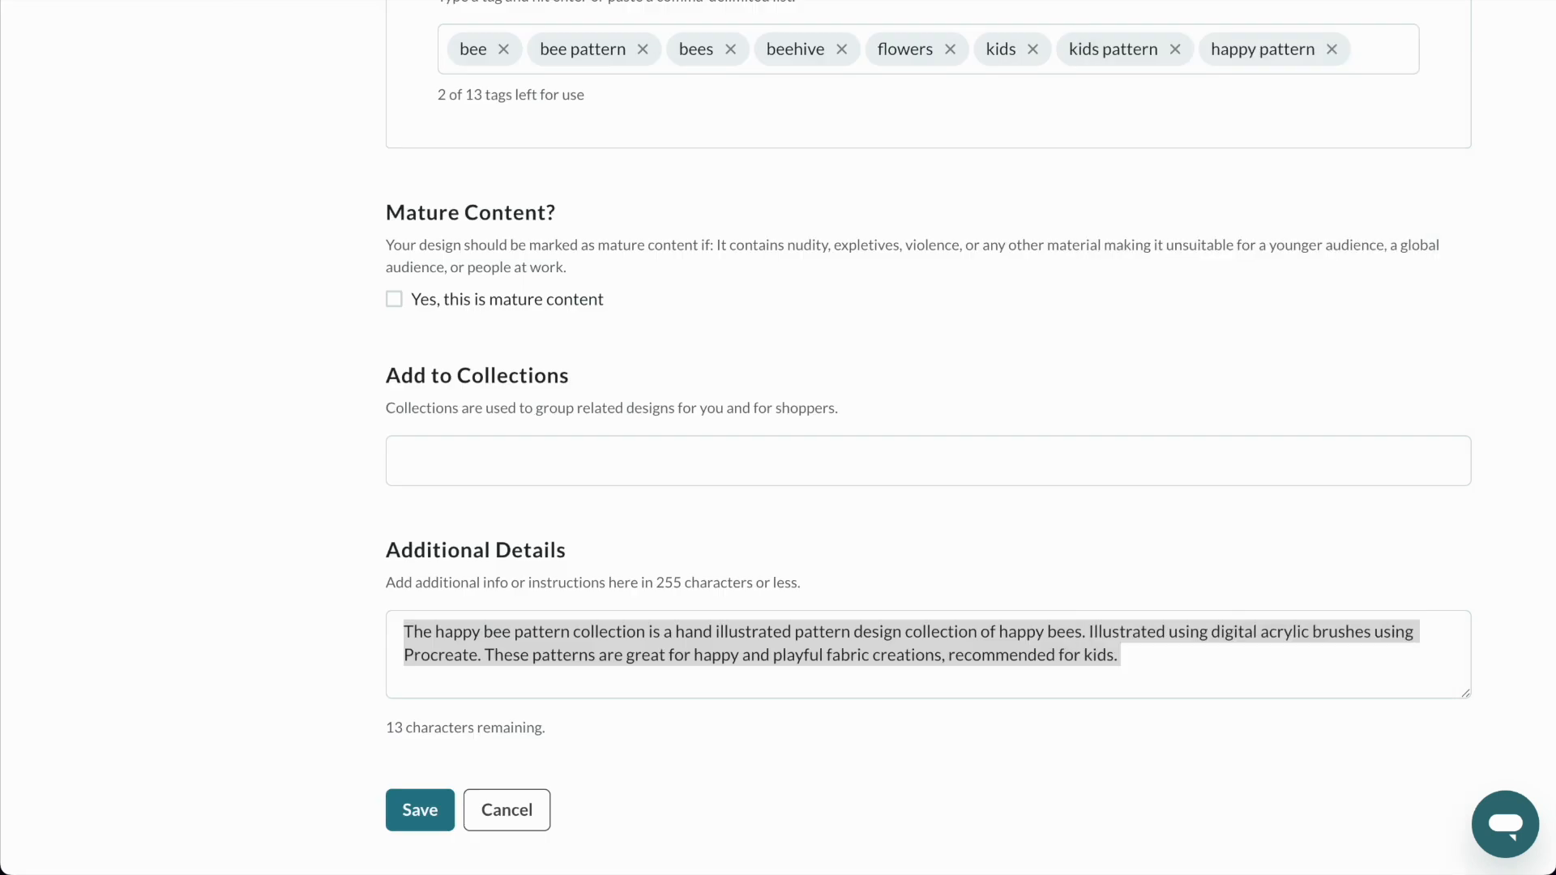
Save the design's title and search details.
scroll(688, 352, "down", 5)
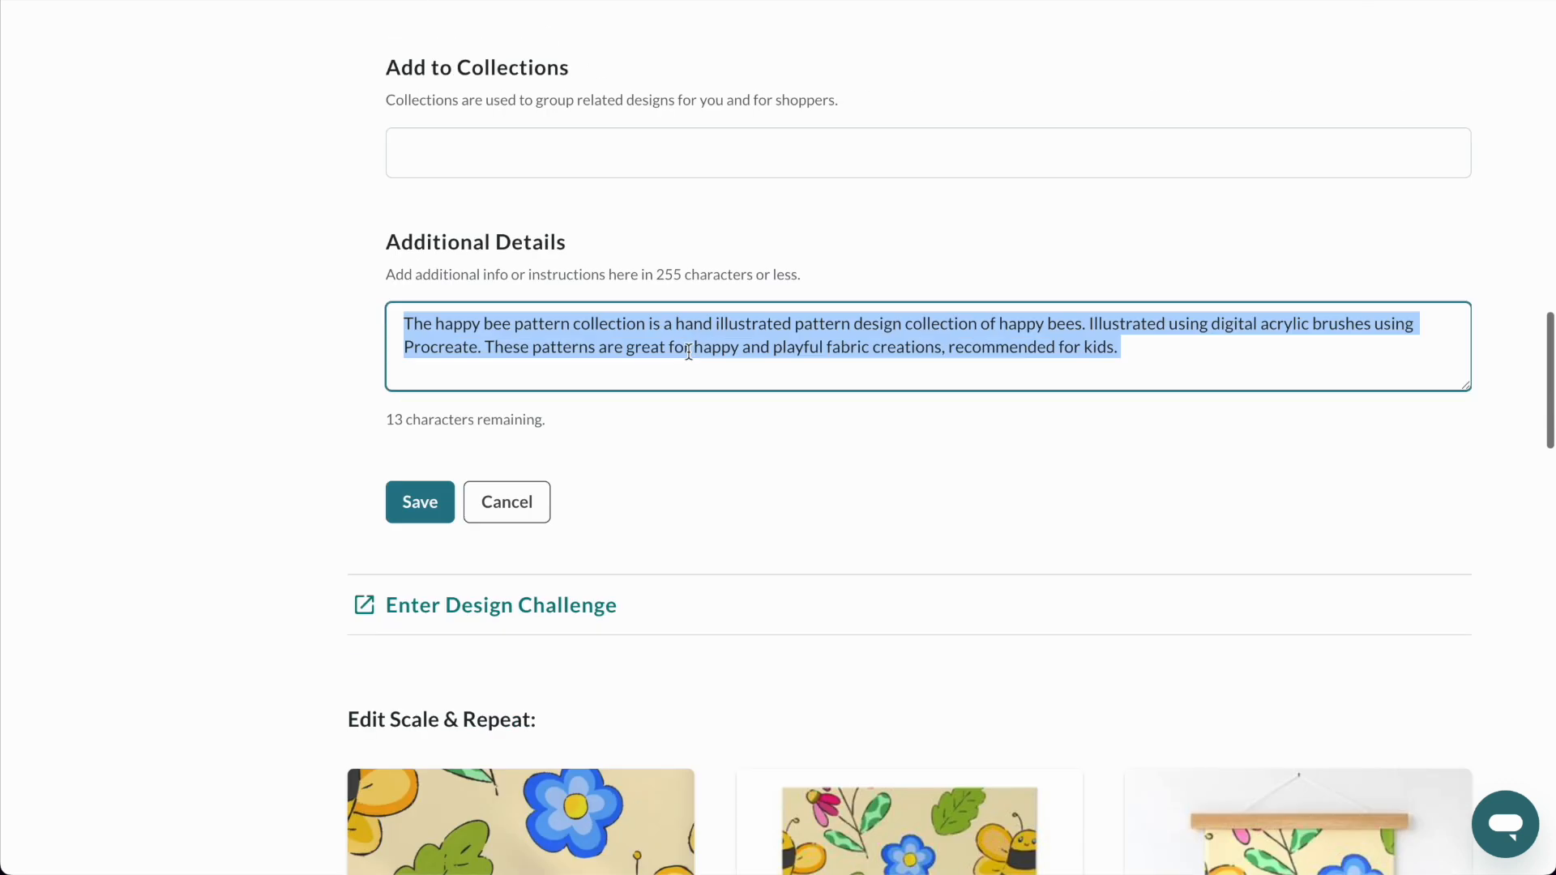
left_click(421, 506)
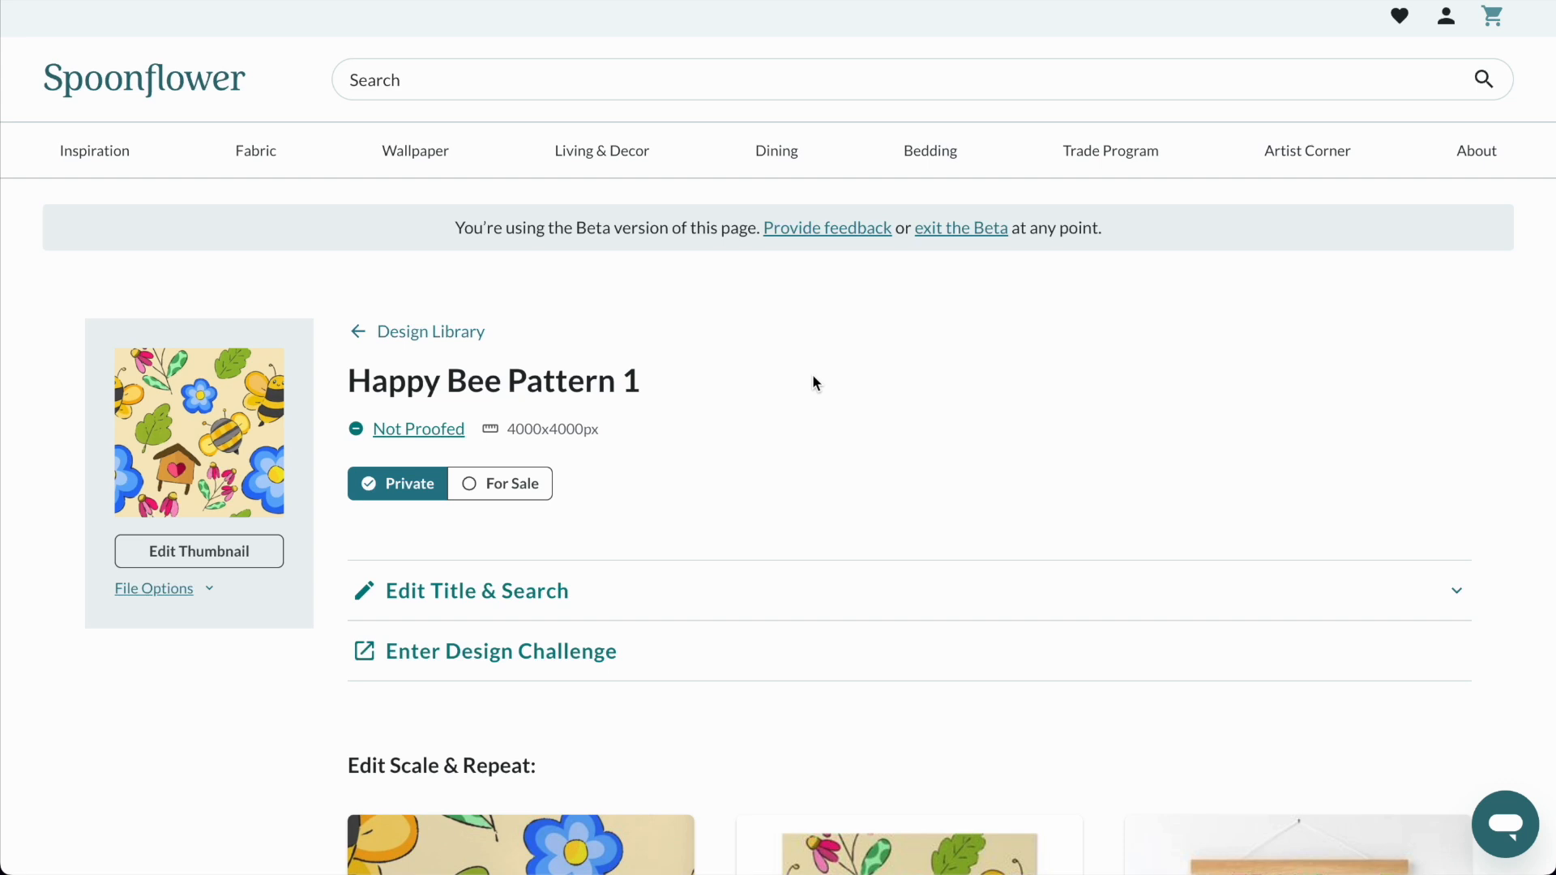
Set the fabric scale to 44% (29.80 x 29.80 cm) with centimetres as the unit, and save it.
scroll(816, 383, "down", 4)
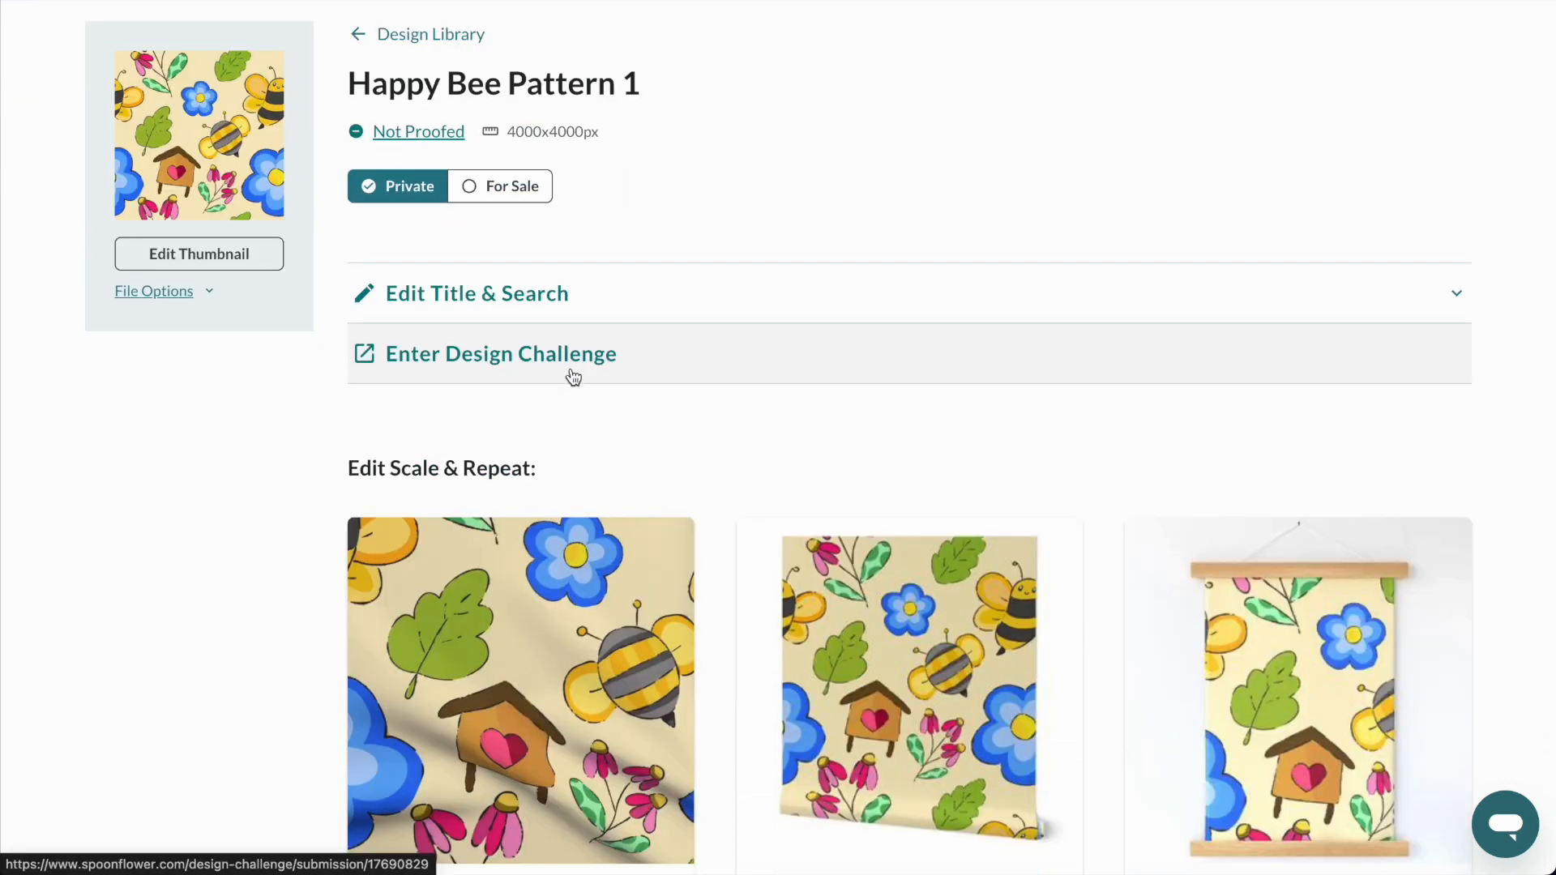
scroll(572, 377, "down", 2)
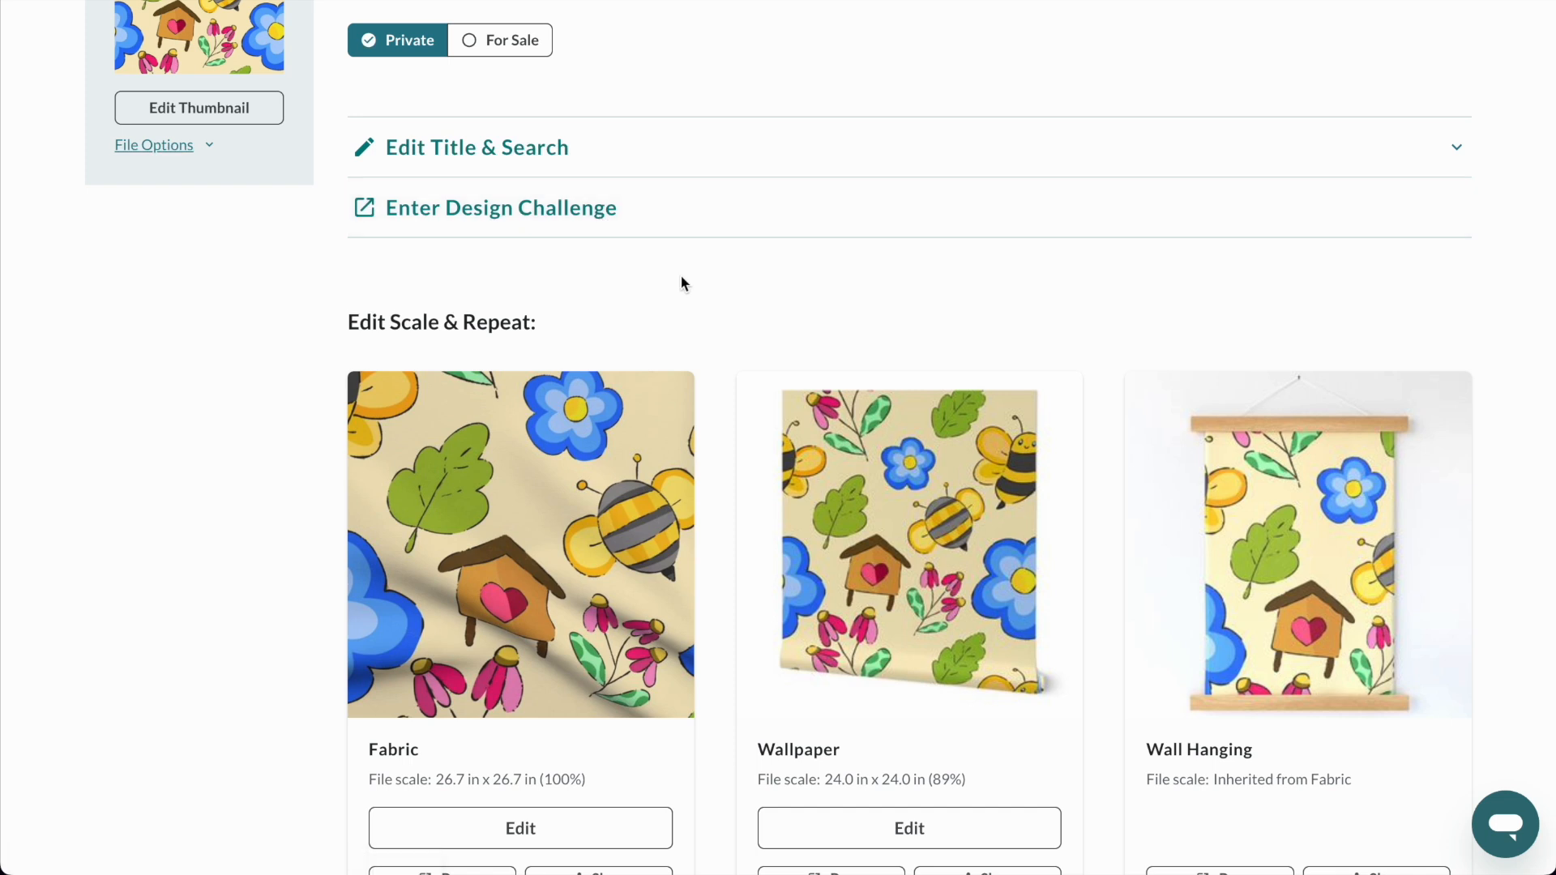
scroll(681, 282, "down", 2)
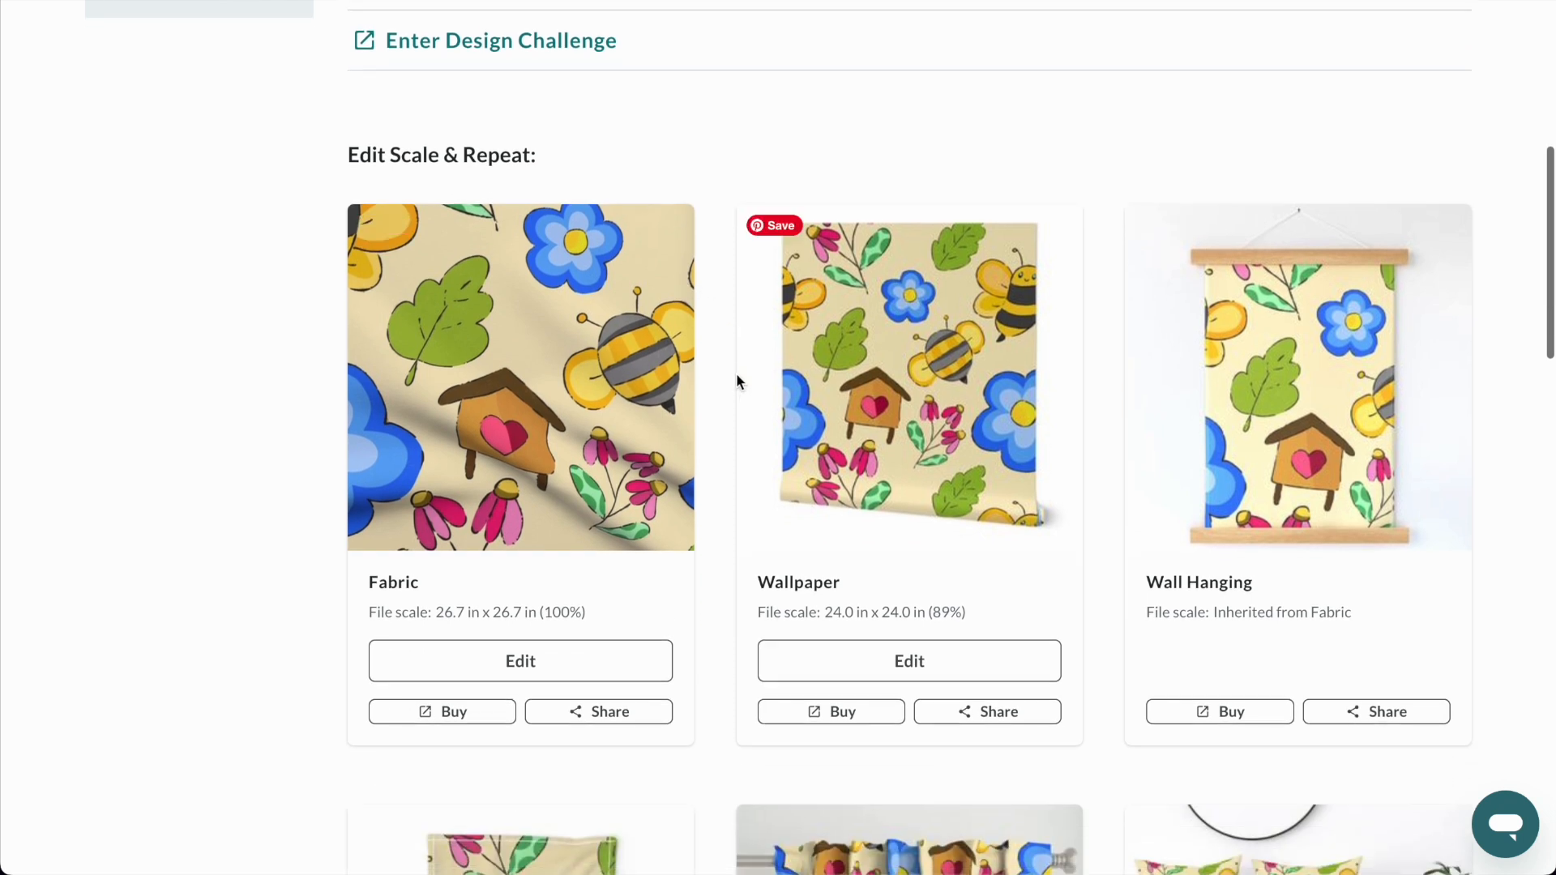
left_click(591, 668)
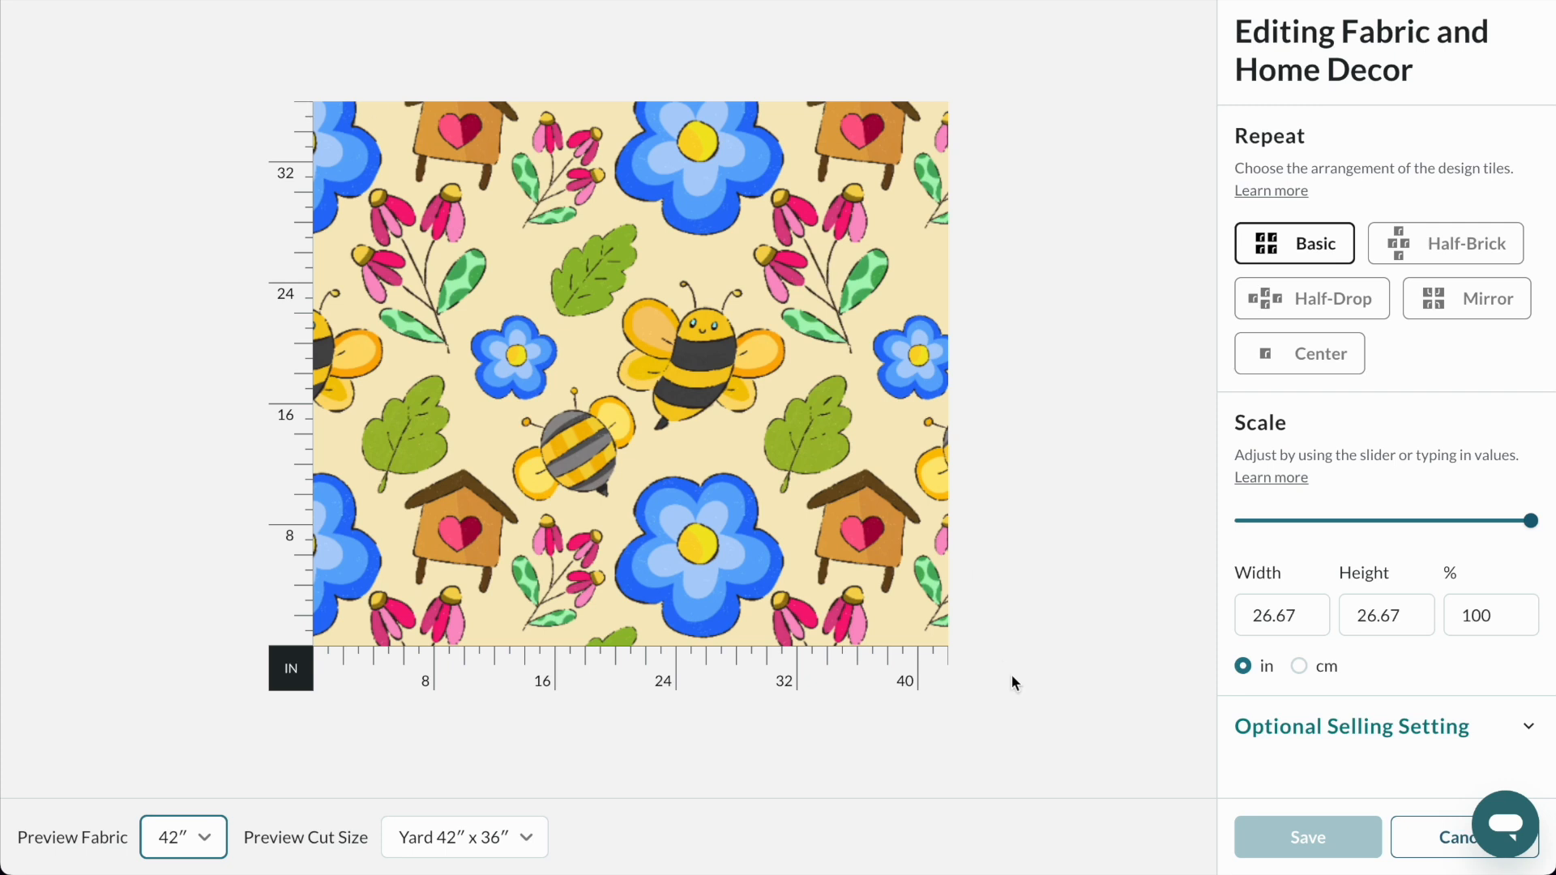
left_click(1301, 666)
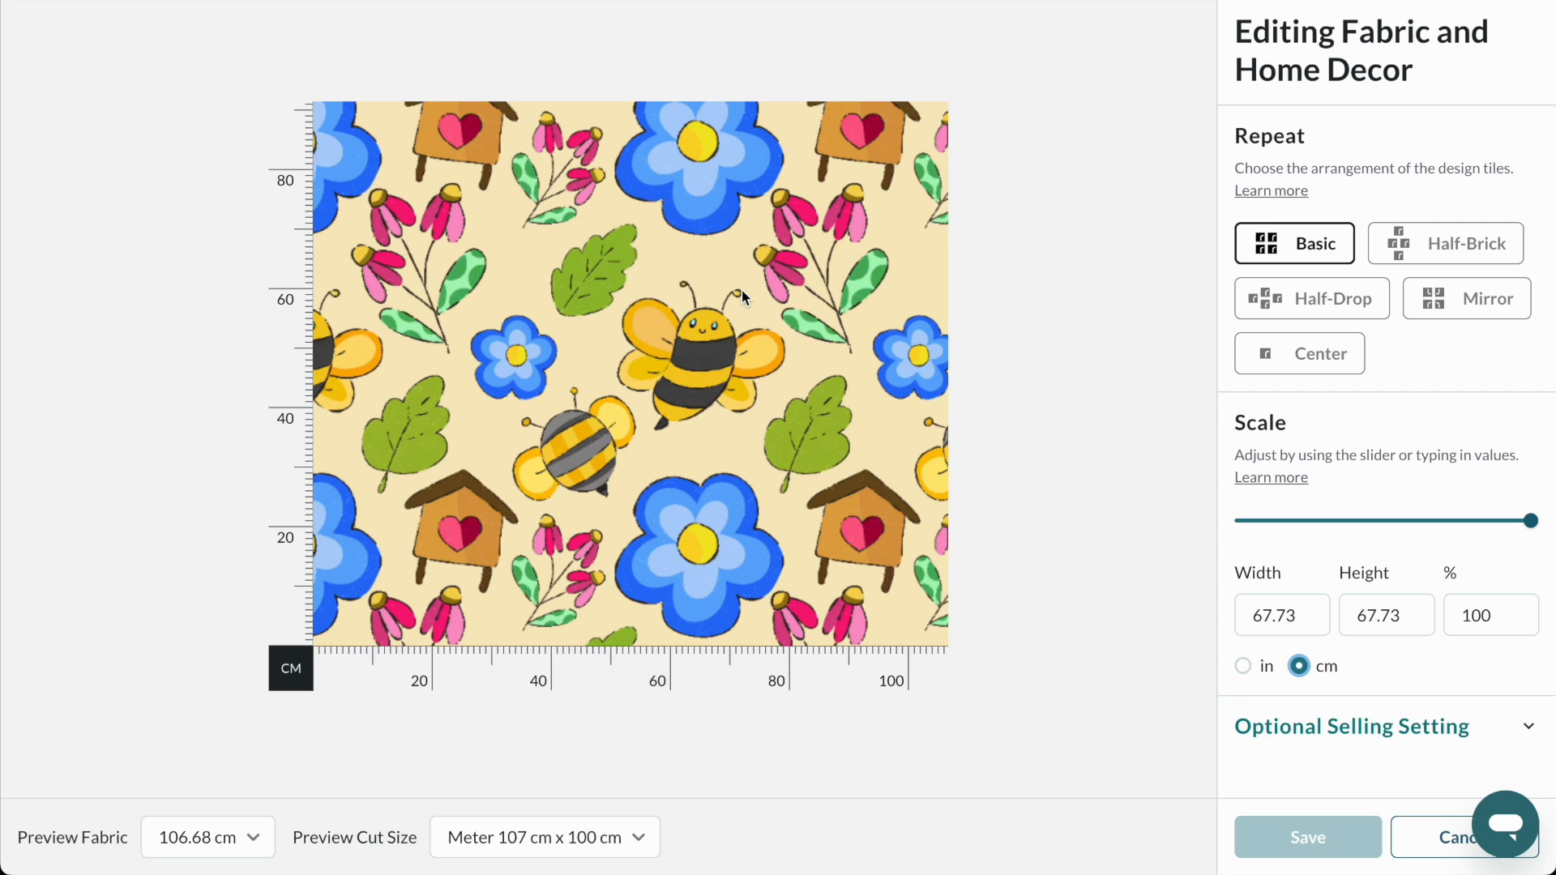
left_click(1387, 523)
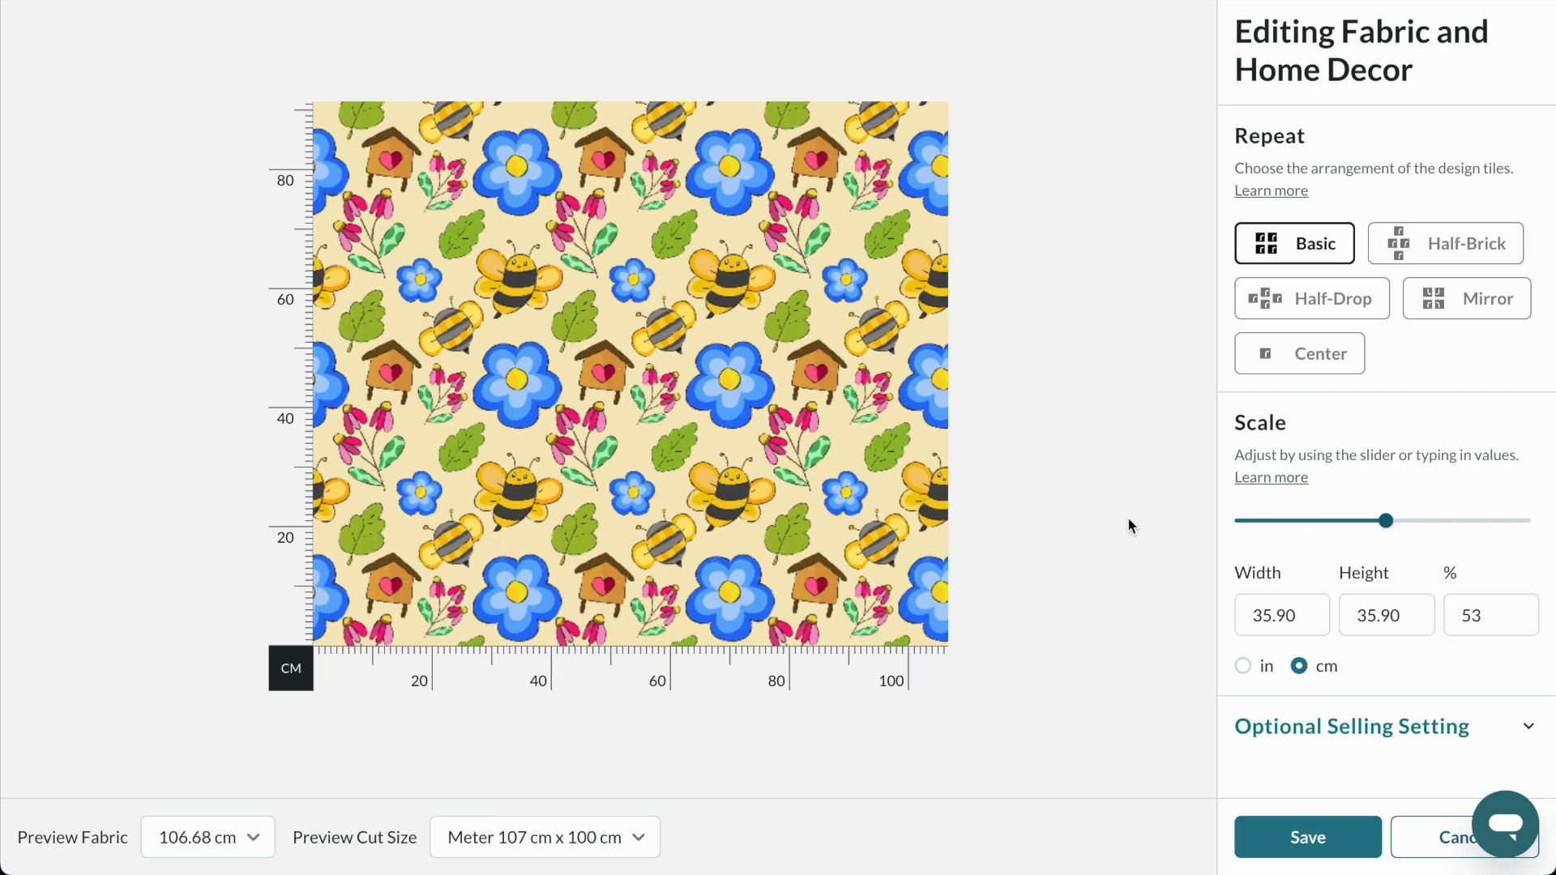
left_click(1359, 528)
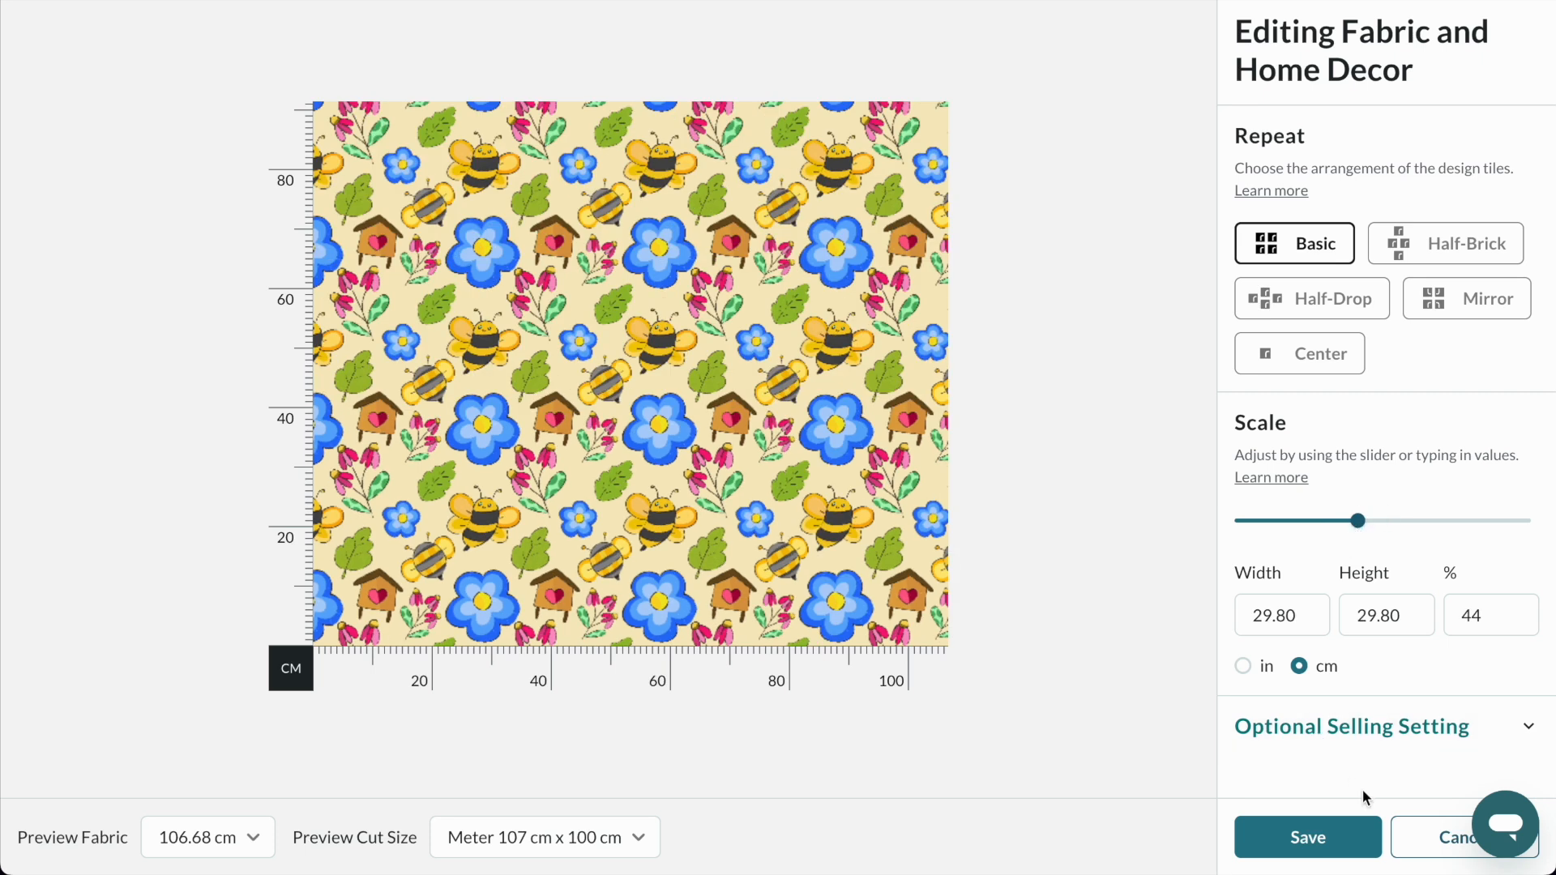
left_click(1325, 845)
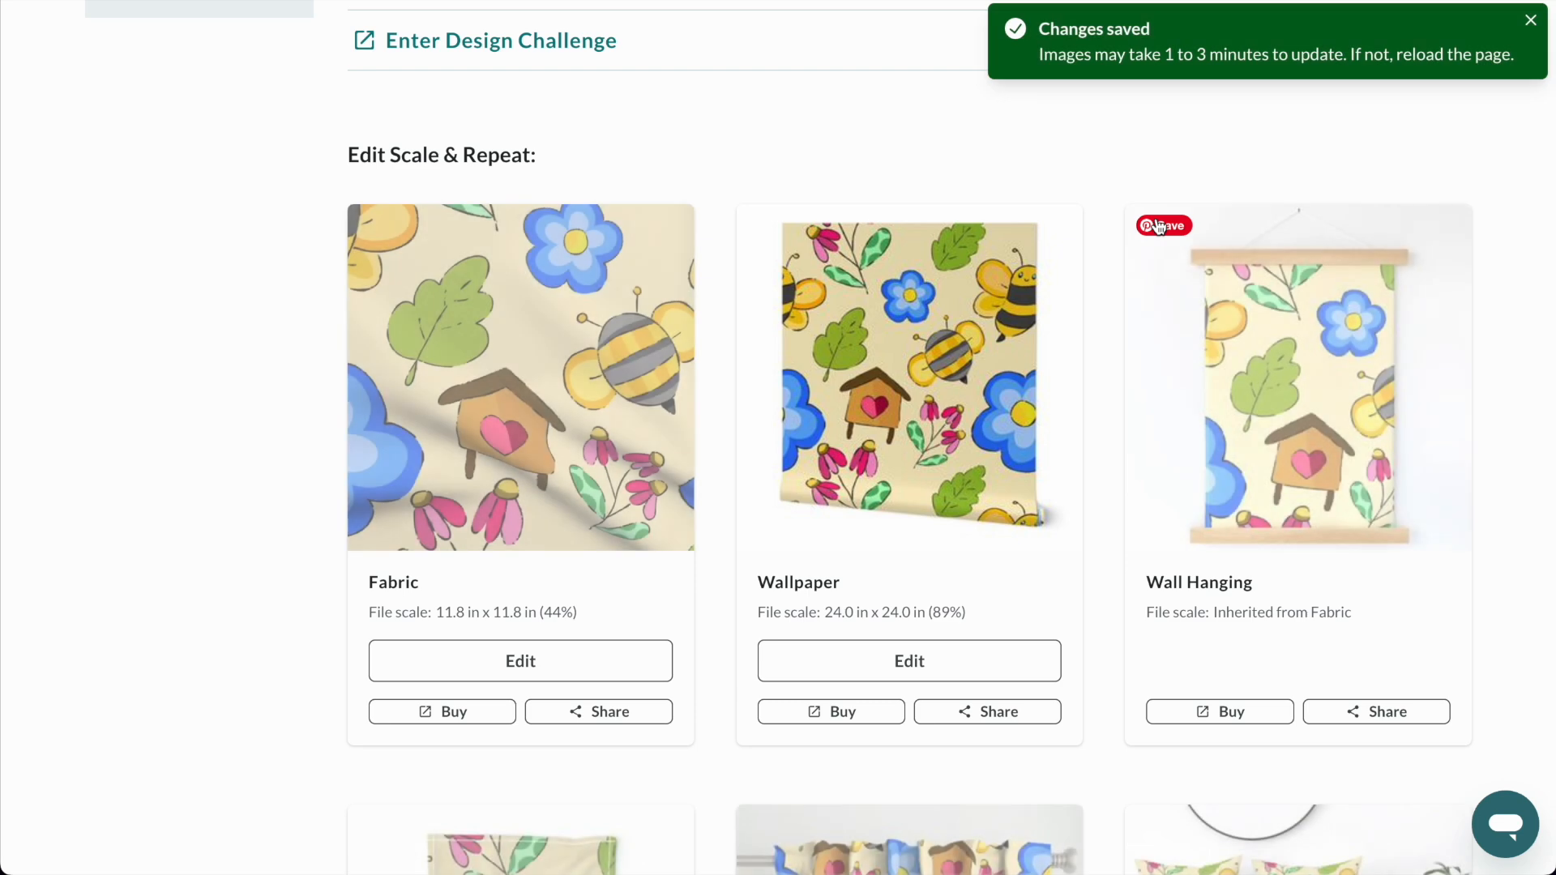
Check how the rescaled bee pattern looks on the fabric and home decor product previews.
scroll(1072, 185, "down", 4)
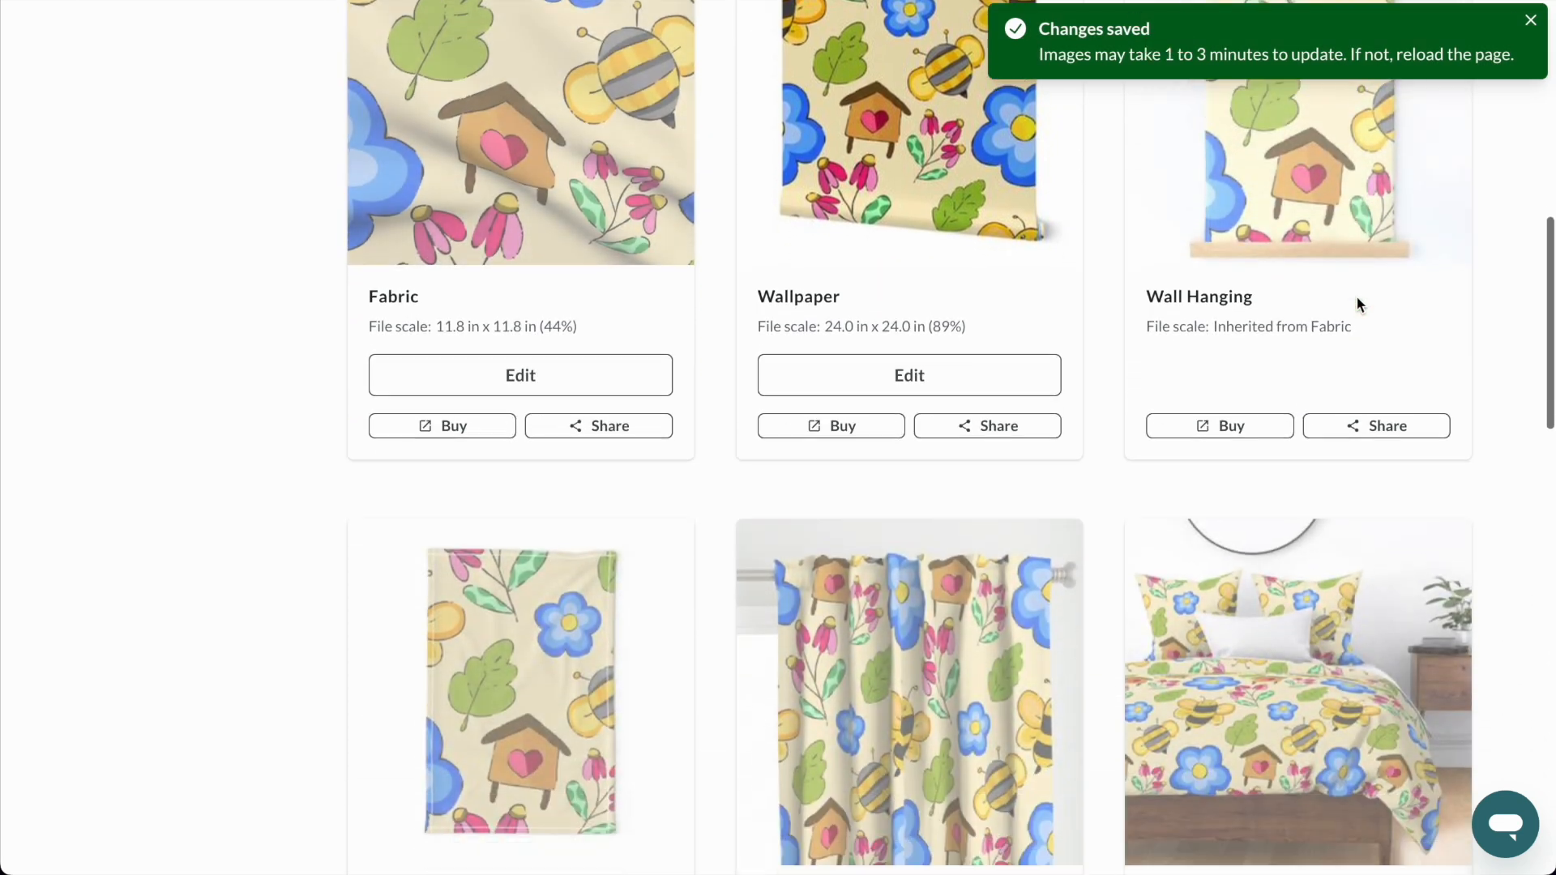
scroll(1358, 300, "down", 5)
scroll(1355, 295, "up", 9)
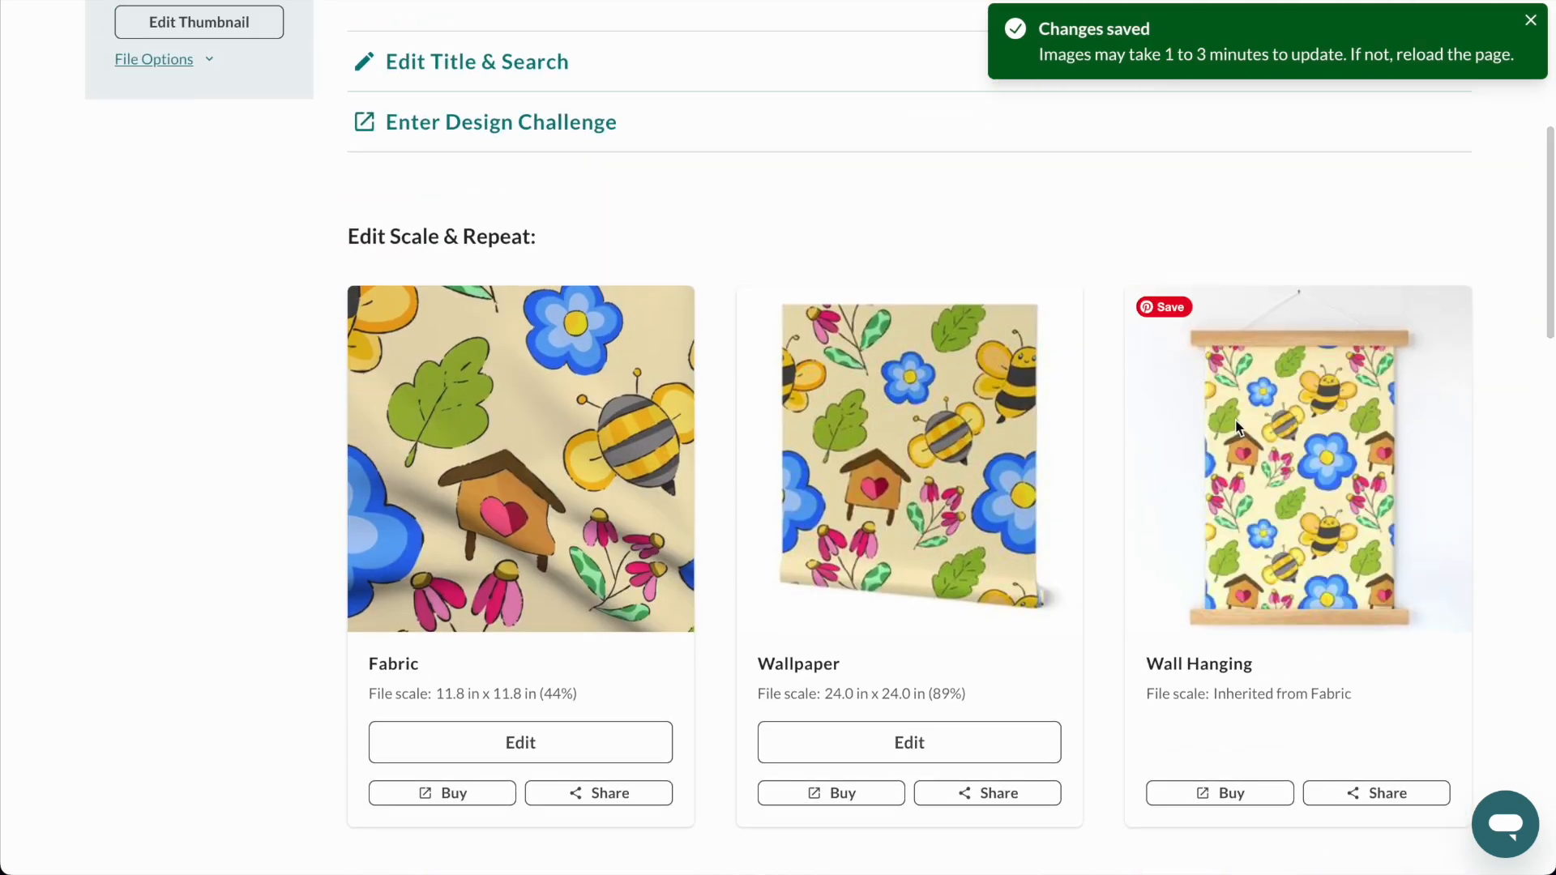
scroll(1268, 442, "down", 6)
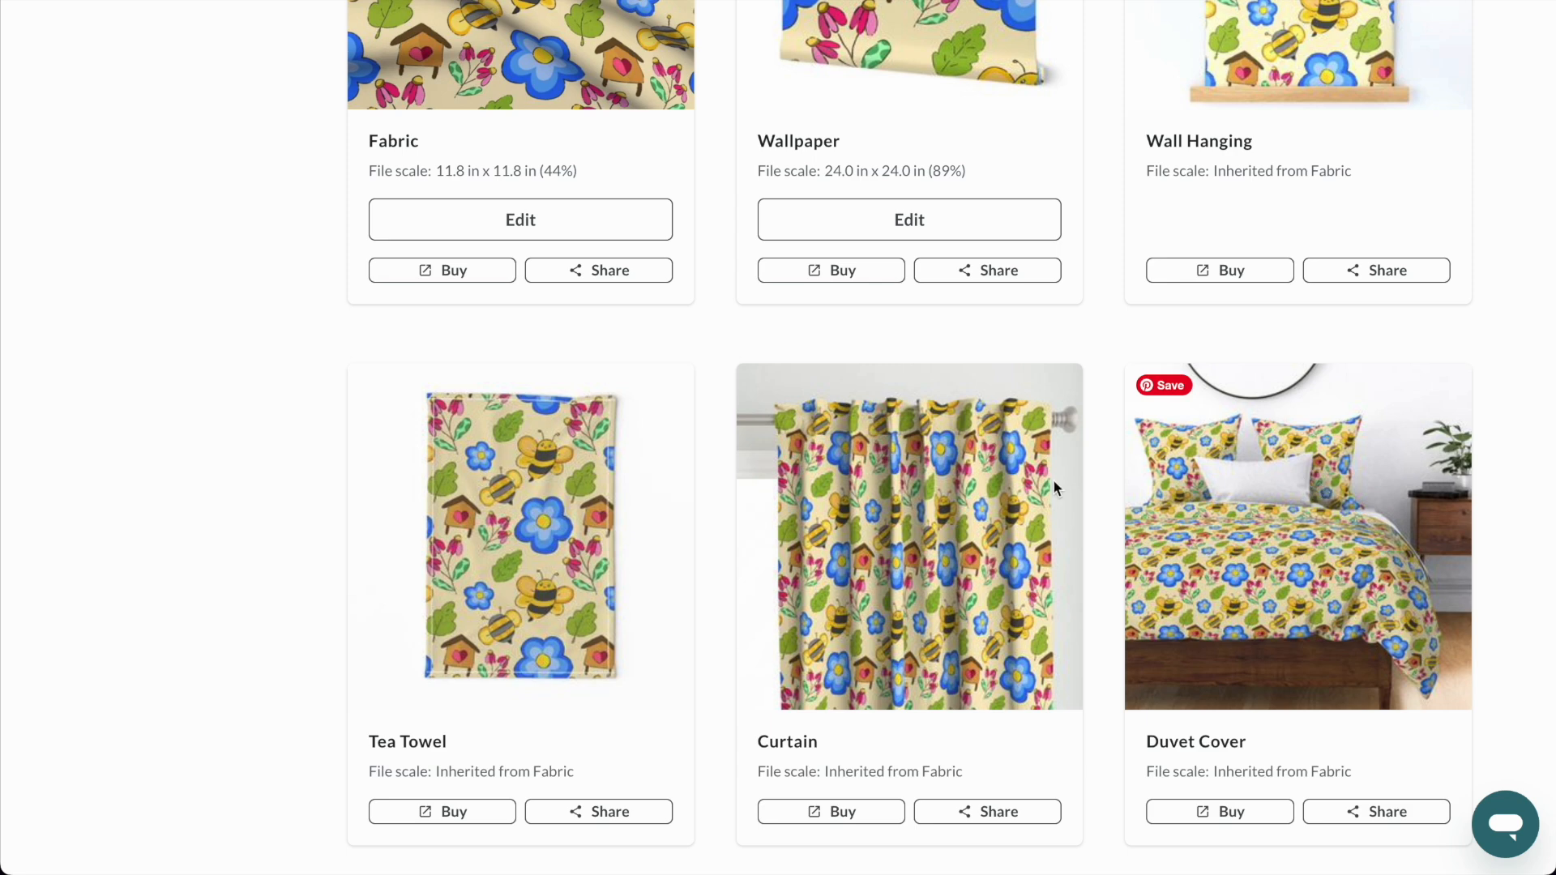
scroll(829, 493, "down", 12)
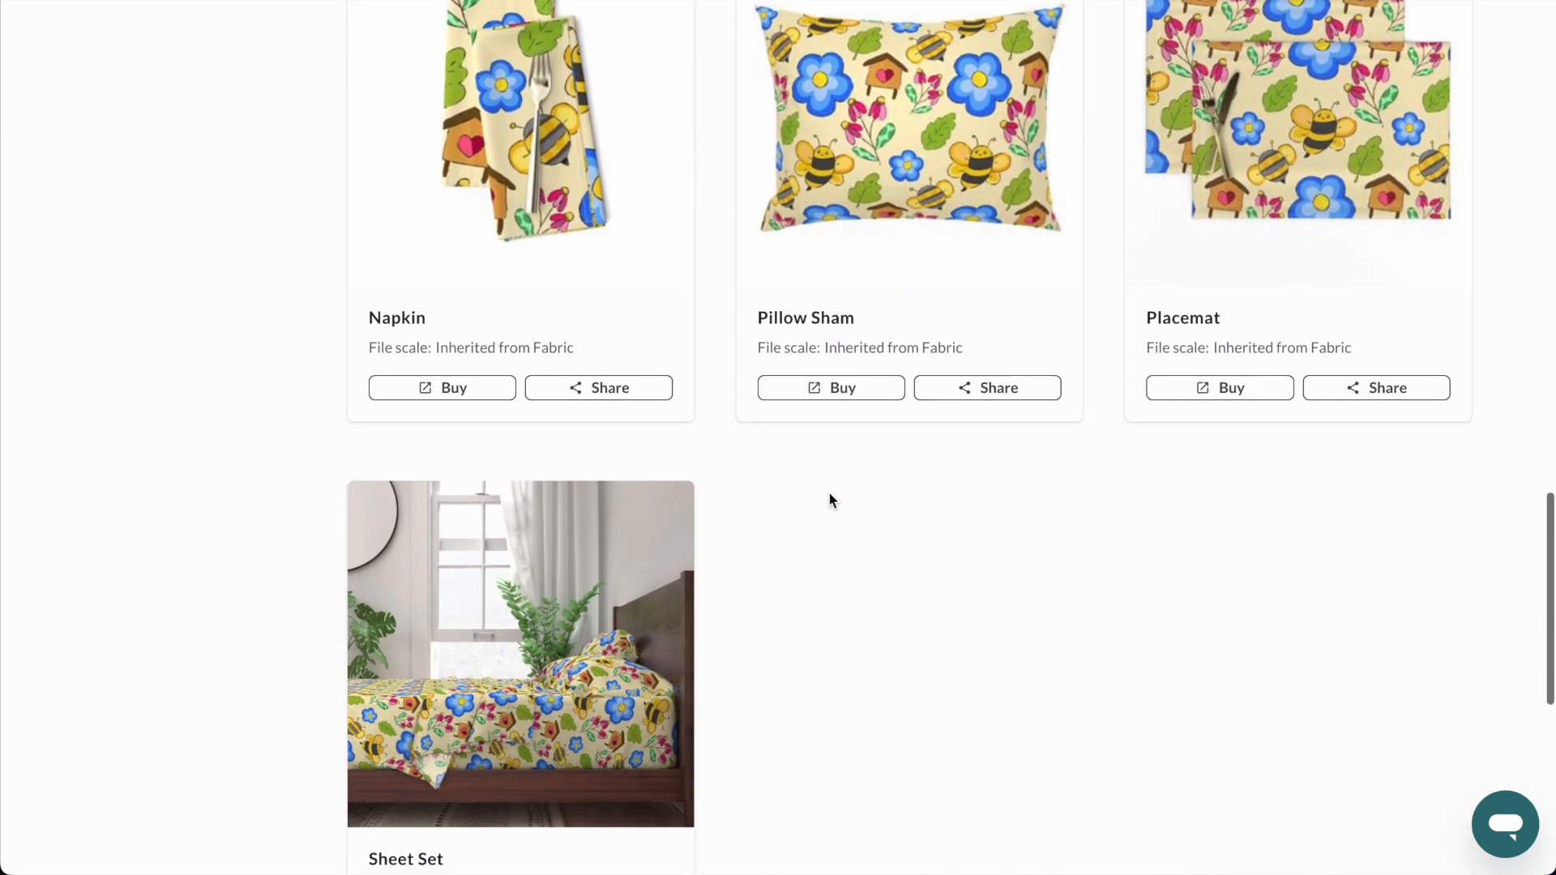
scroll(829, 500, "up", 14)
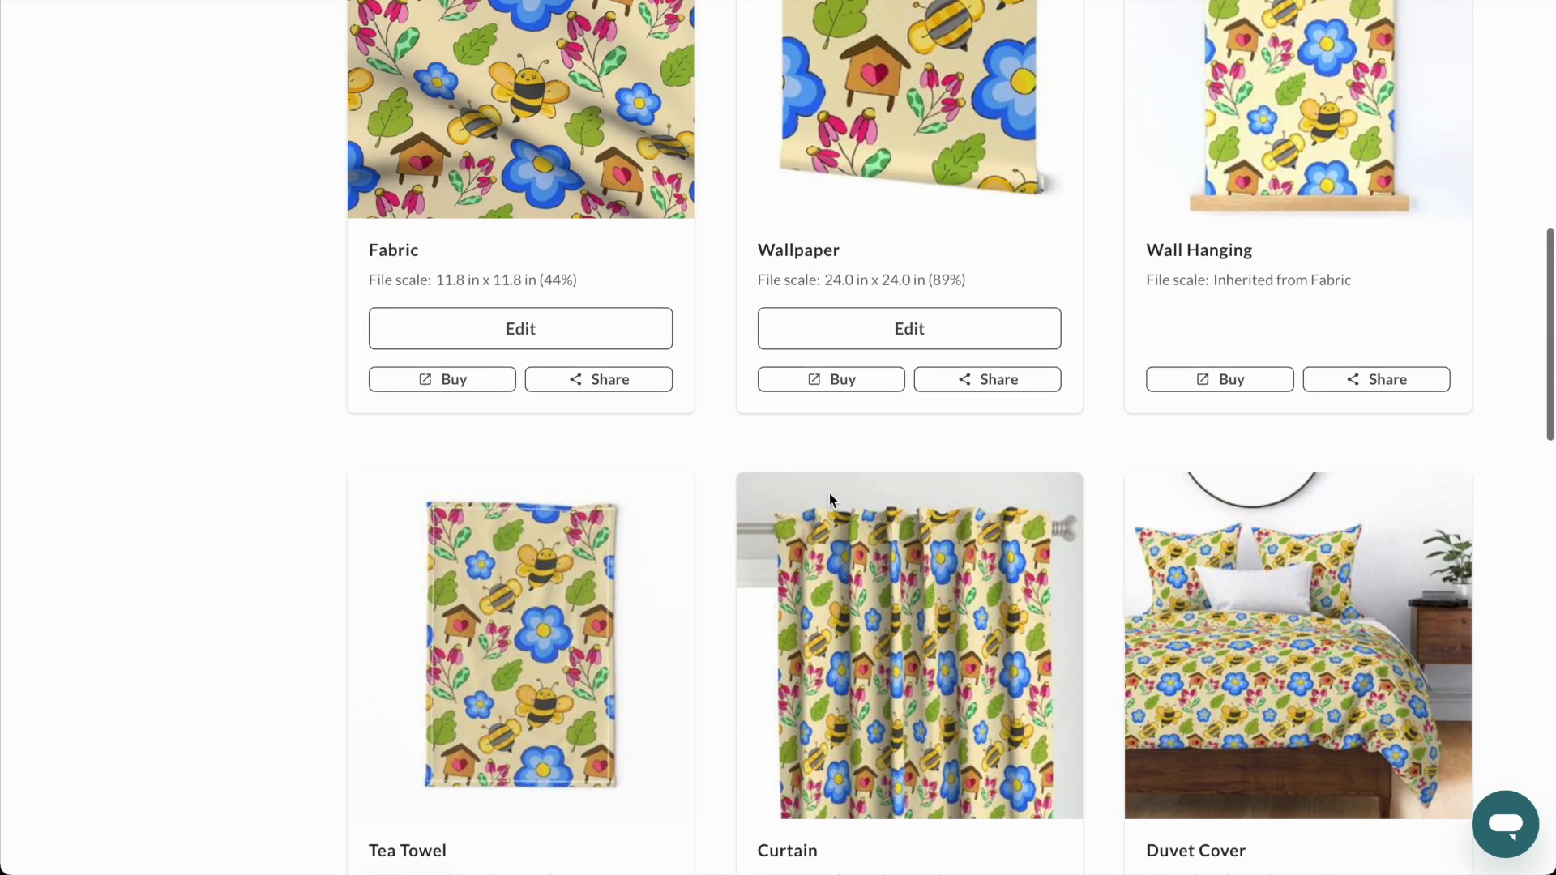
scroll(828, 493, "up", 5)
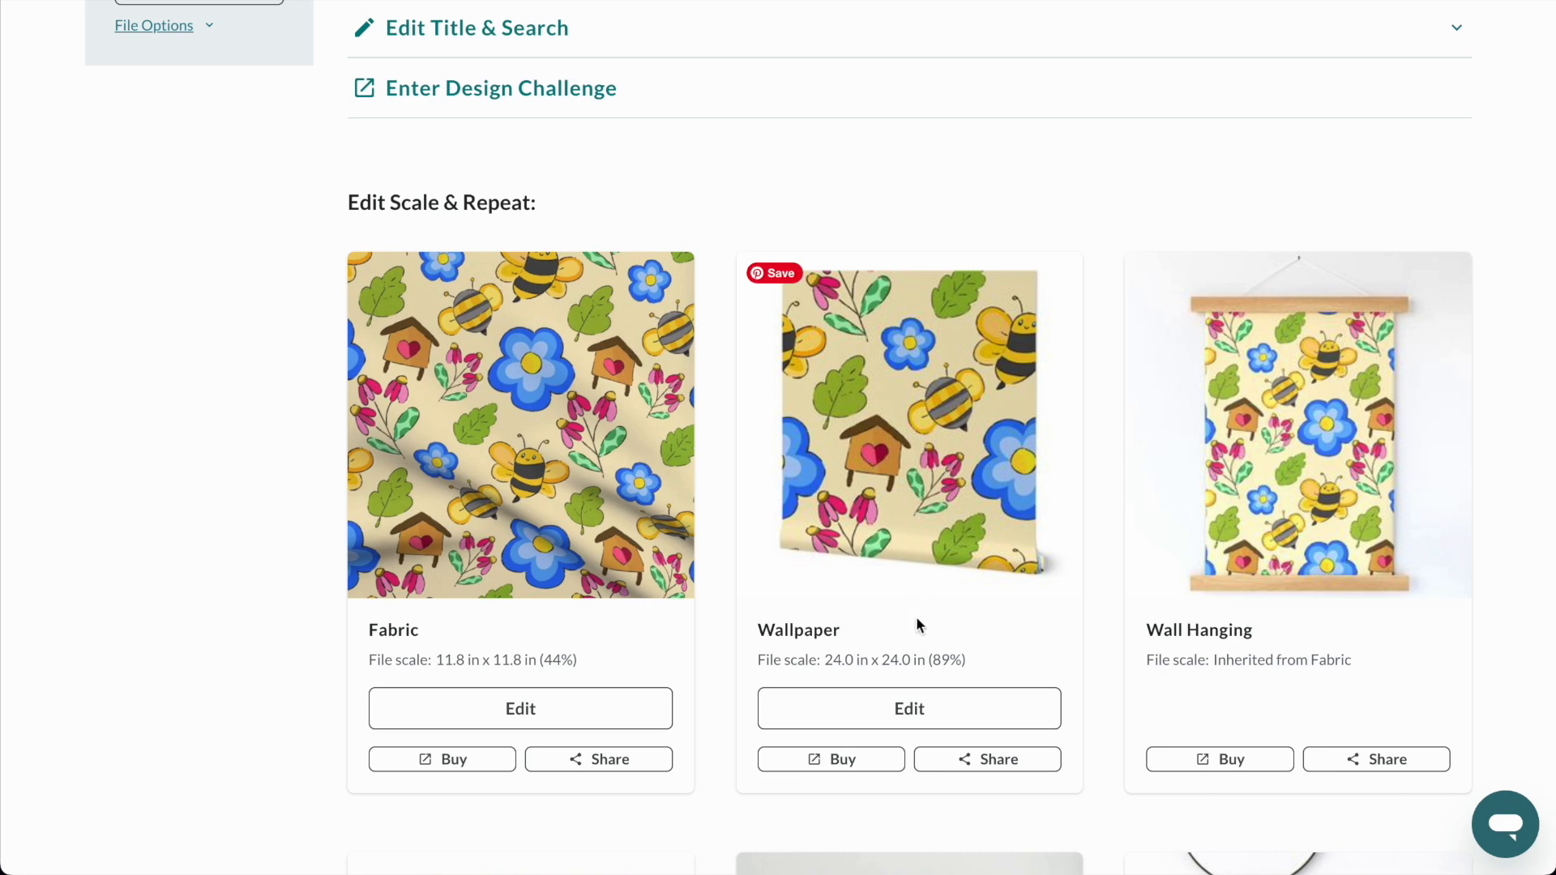
Try a wallpaper scale of 30.48 cm, put it back to 60.96 cm and discard the wallpaper edits.
left_click(898, 704)
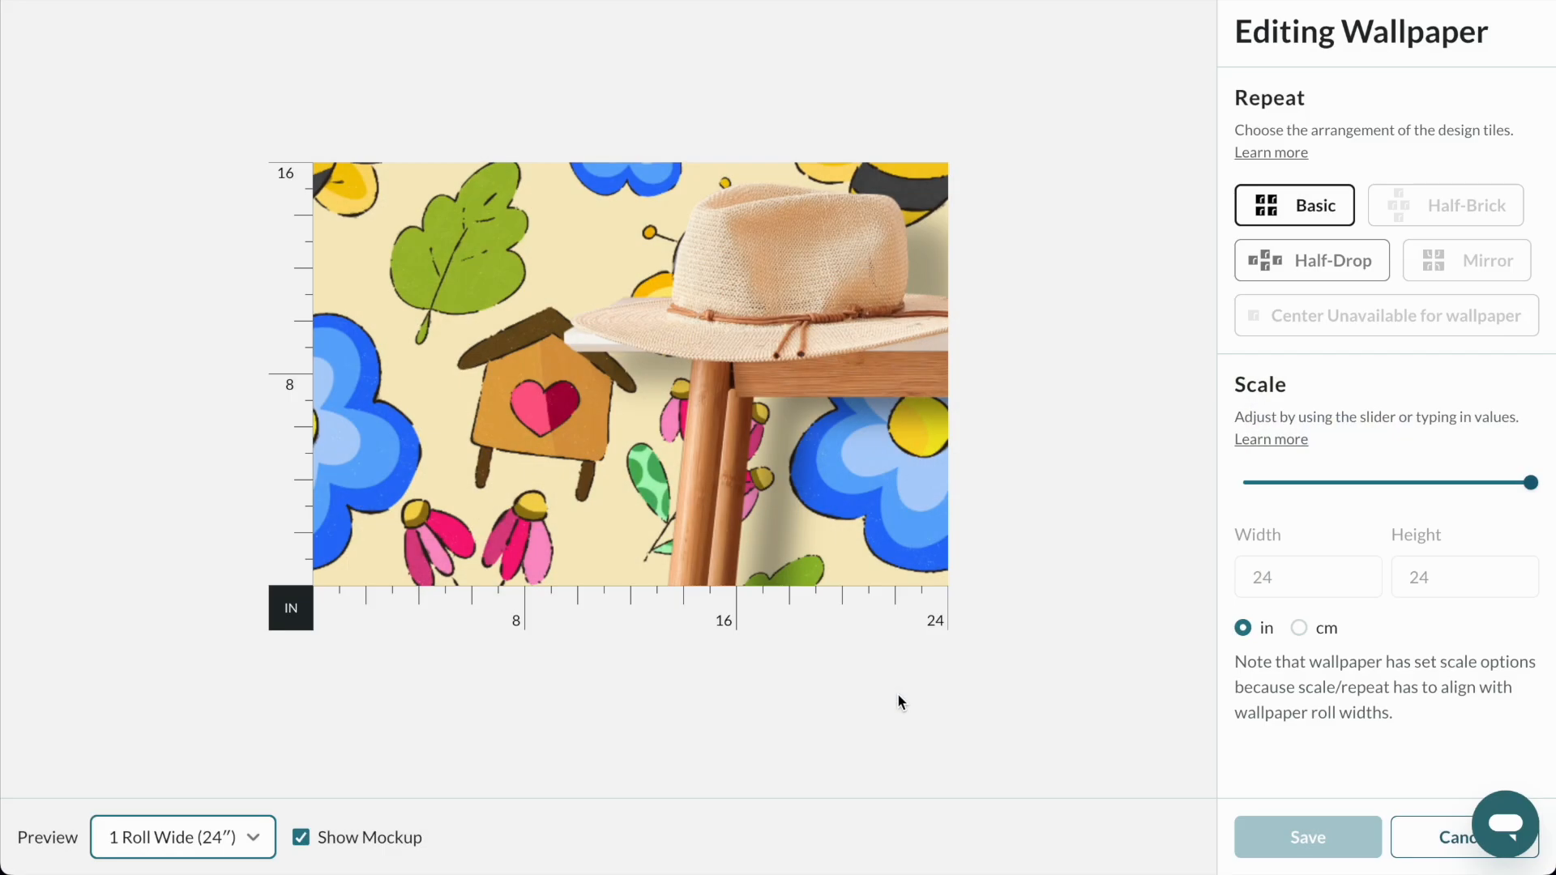
left_click(1322, 631)
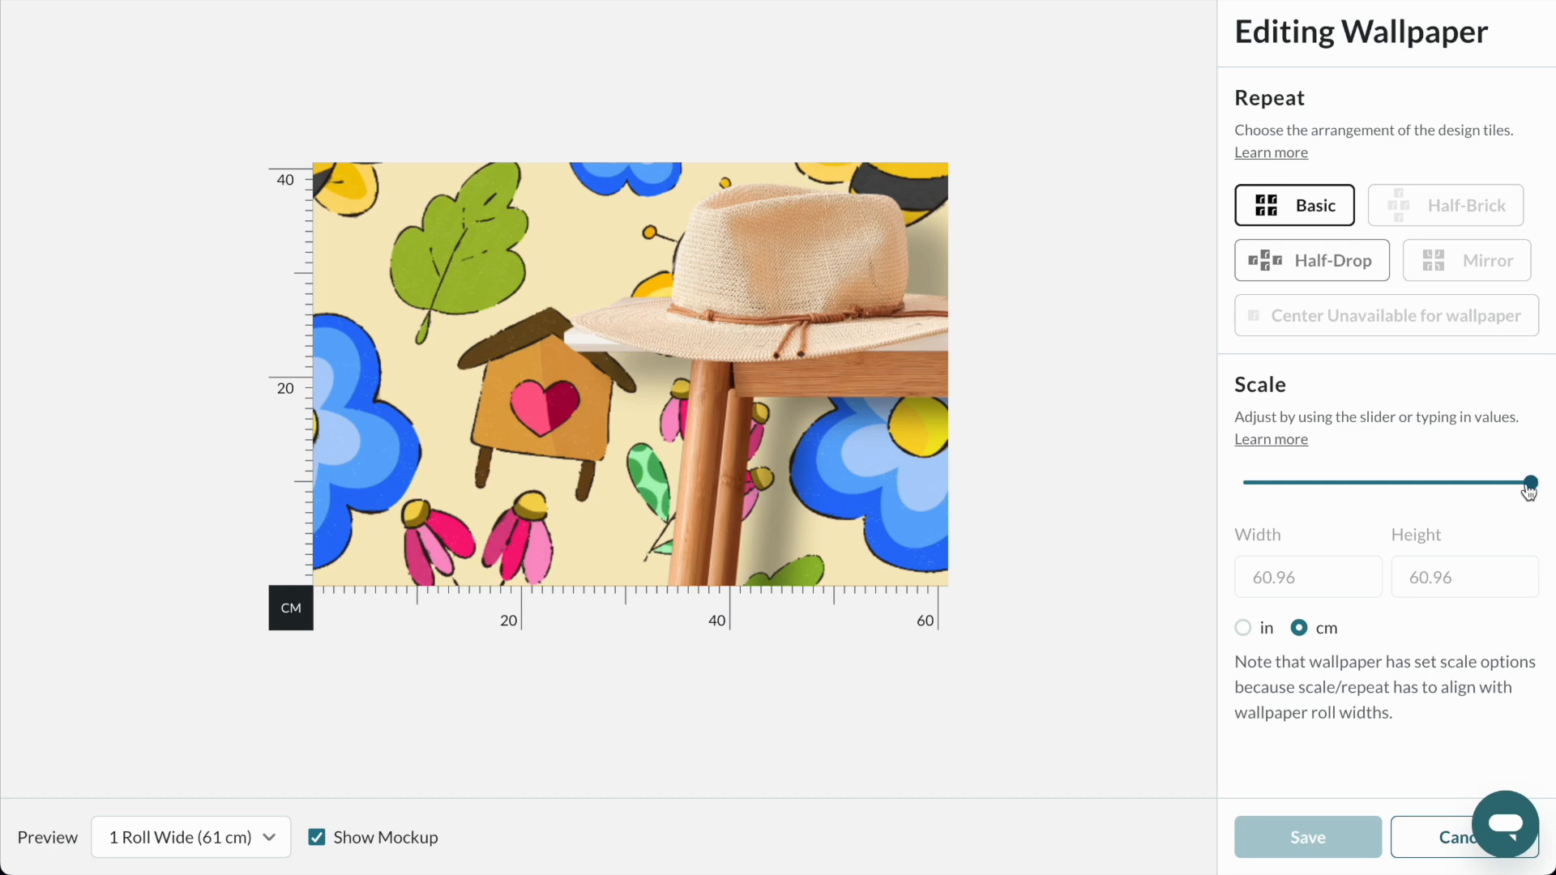
left_click_drag(1530, 483, 1489, 484)
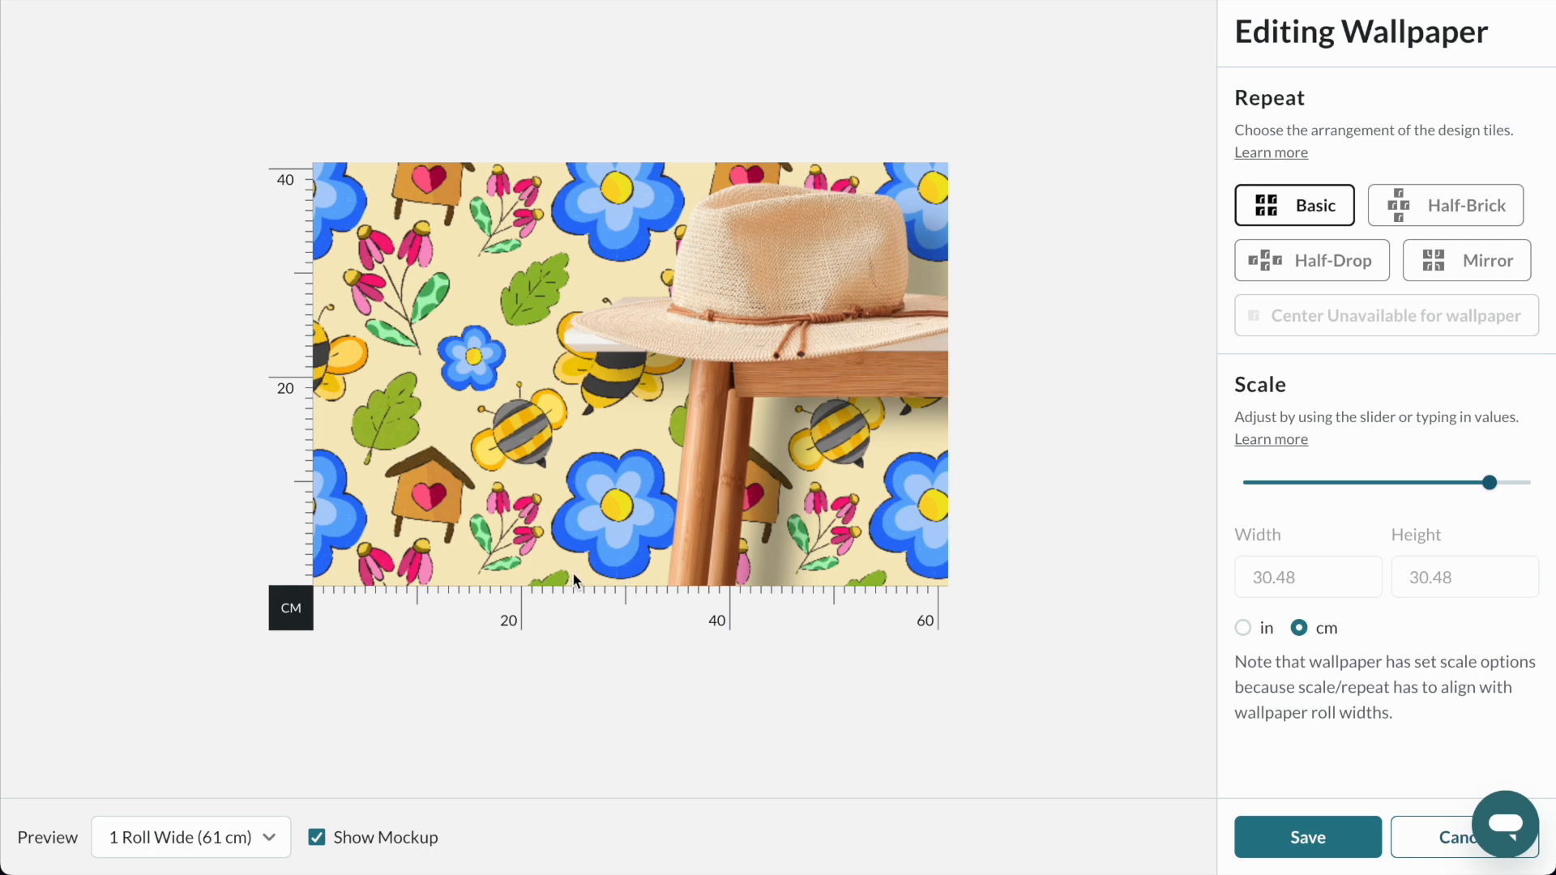
left_click(1527, 486)
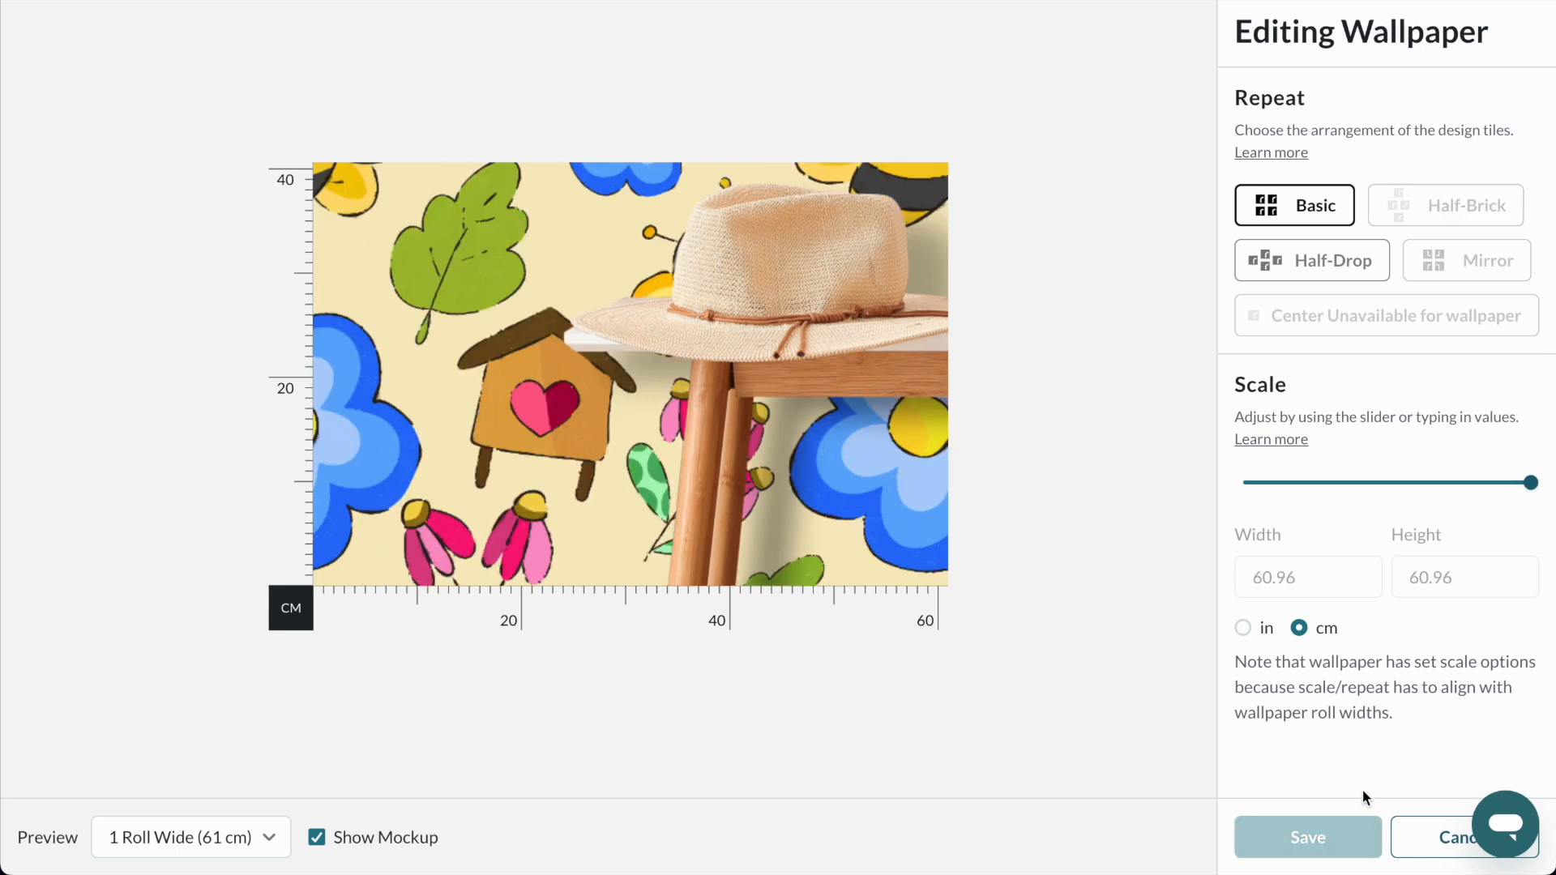
left_click(1418, 837)
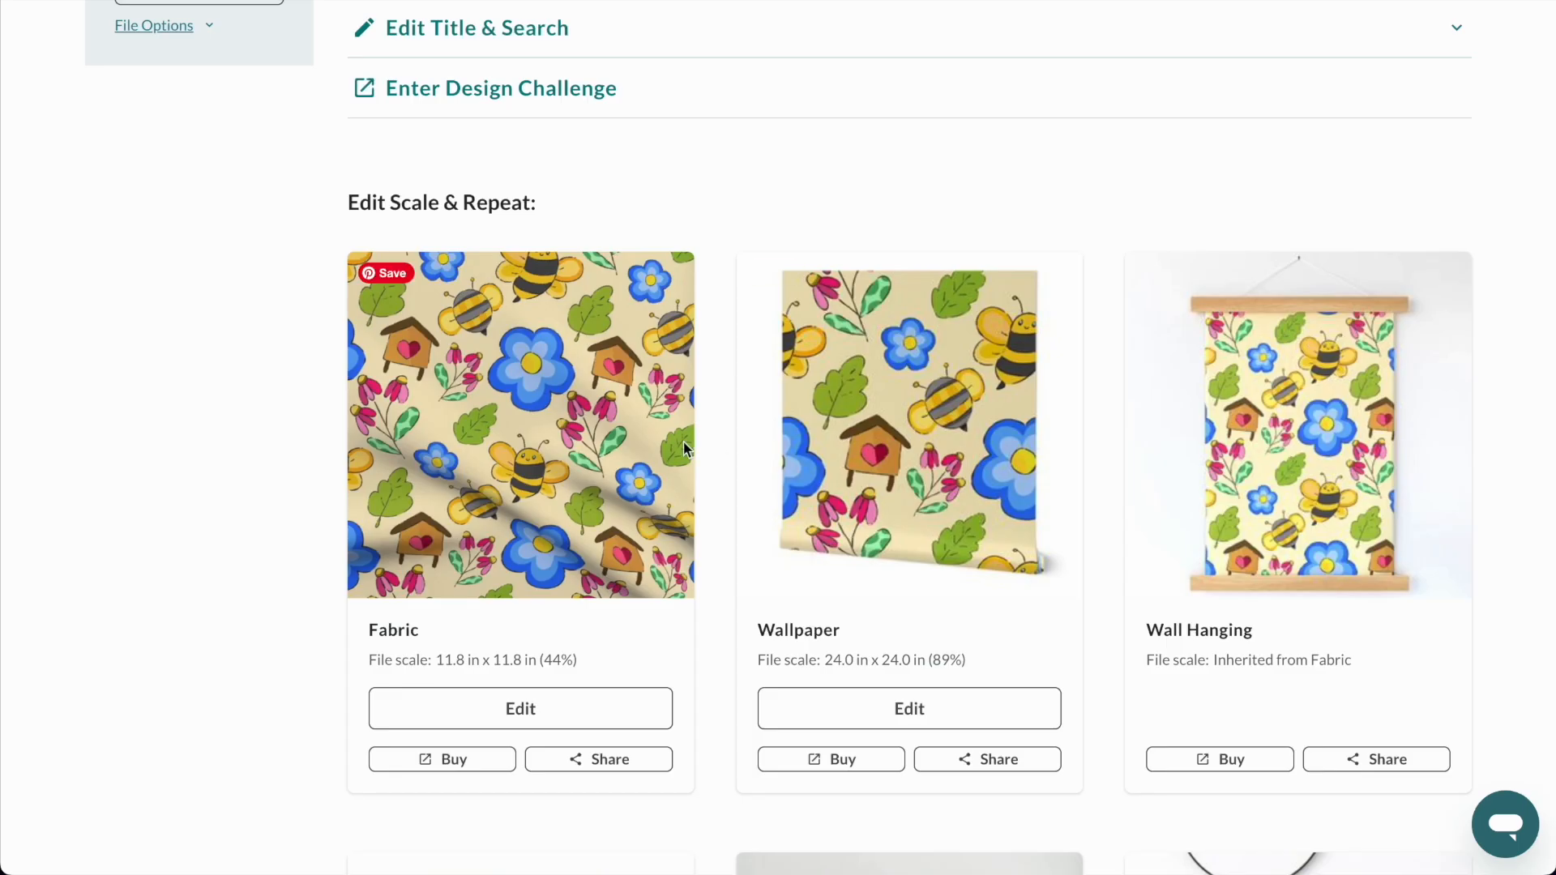
Proof the design by inspecting its outlined repeat zoomed out, and approve it as looking good.
scroll(769, 346, "down", 3)
scroll(768, 350, "down", 5)
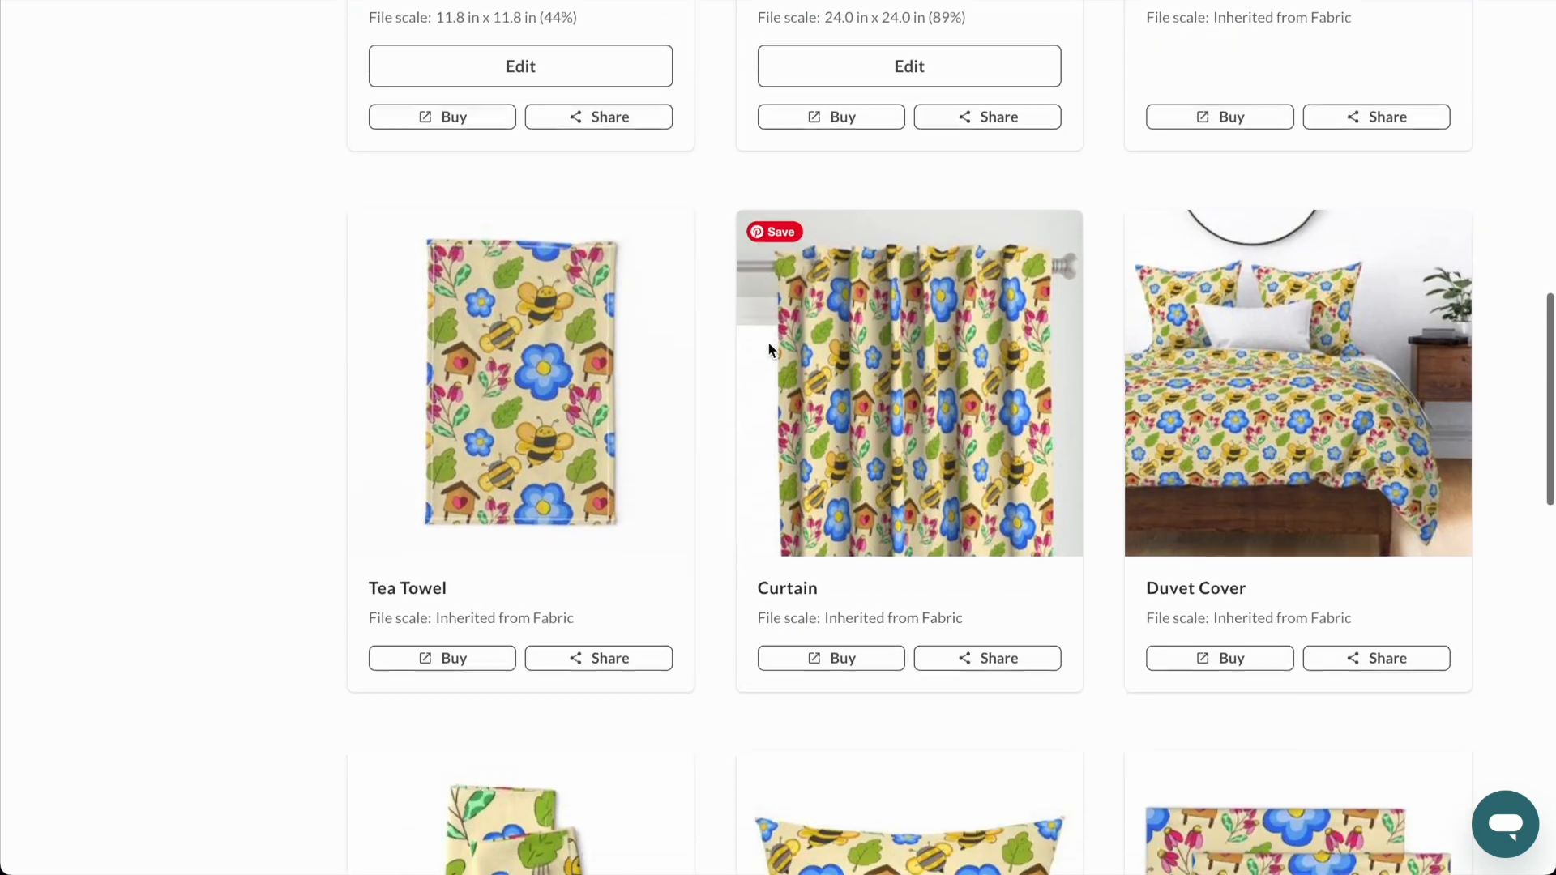
scroll(768, 350, "up", 15)
scroll(768, 350, "down", 3)
scroll(769, 349, "down", 1)
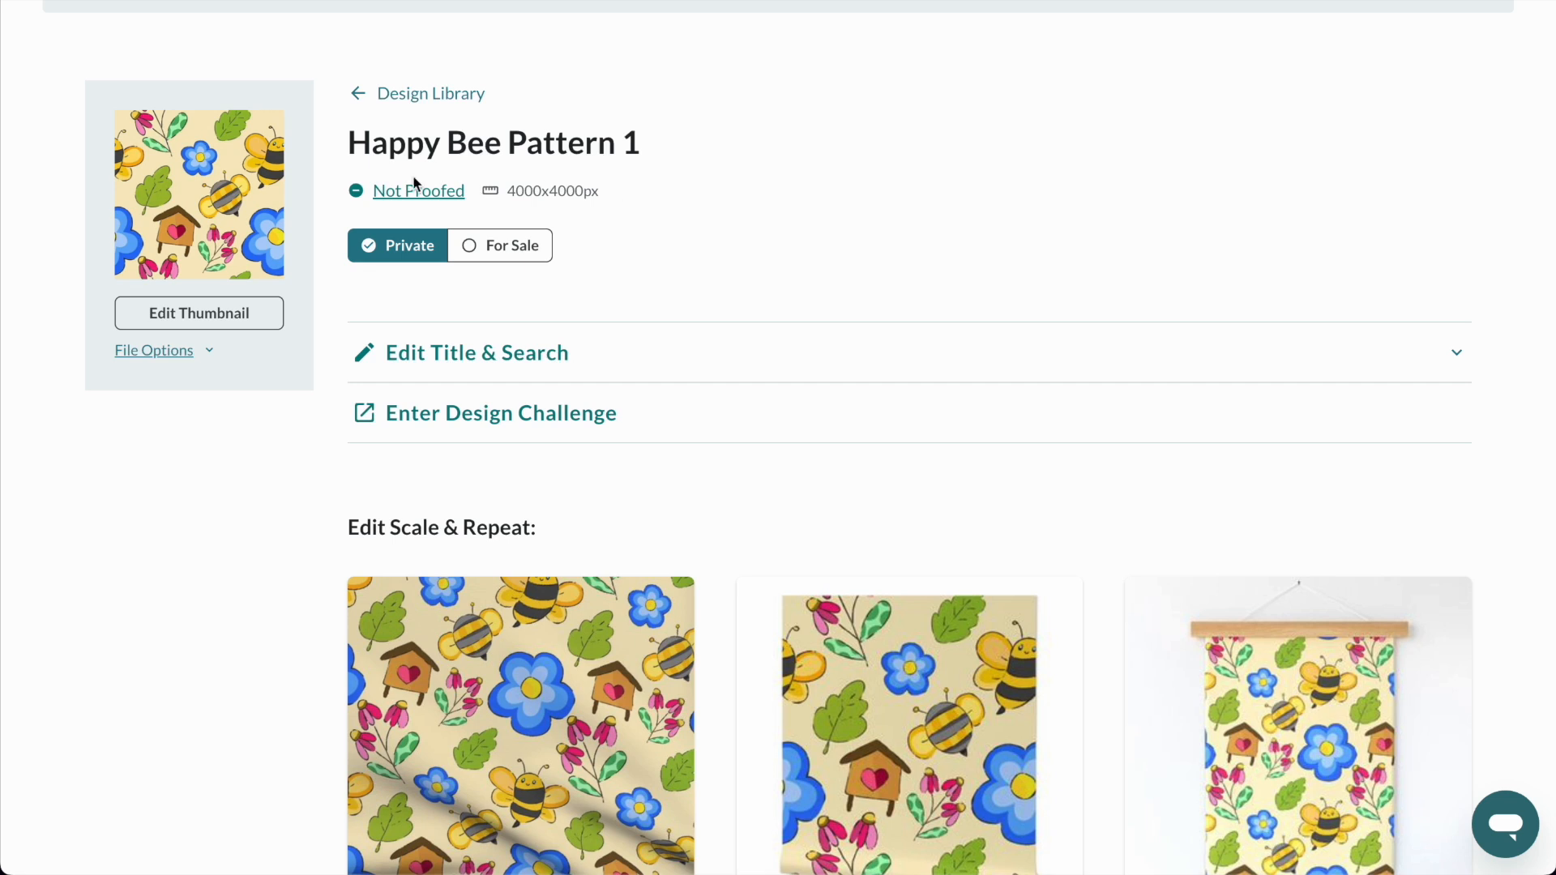
left_click(432, 192)
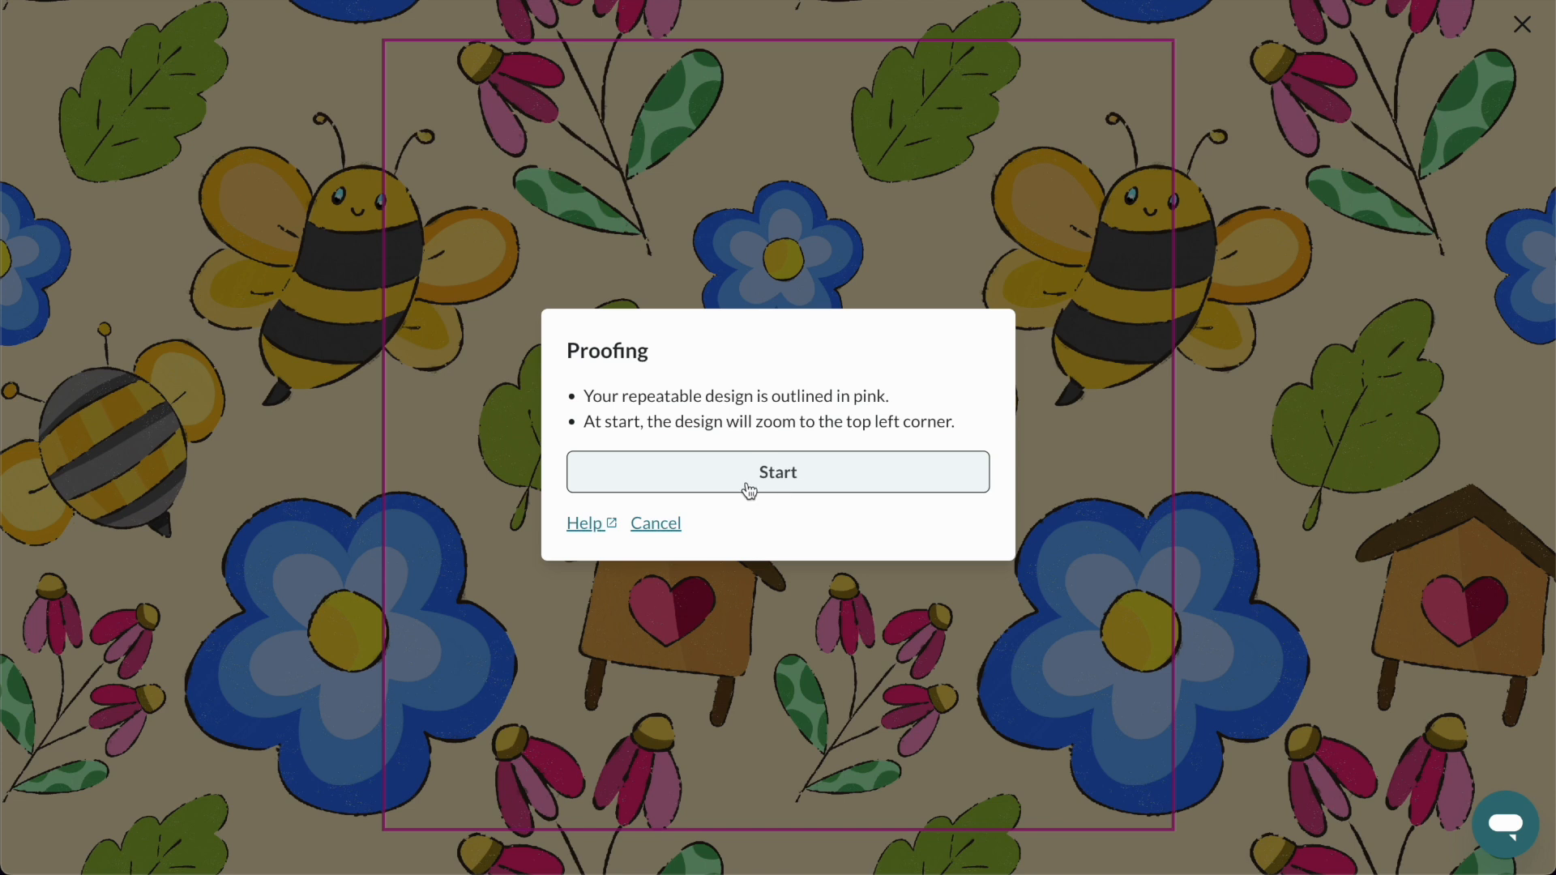
left_click(781, 479)
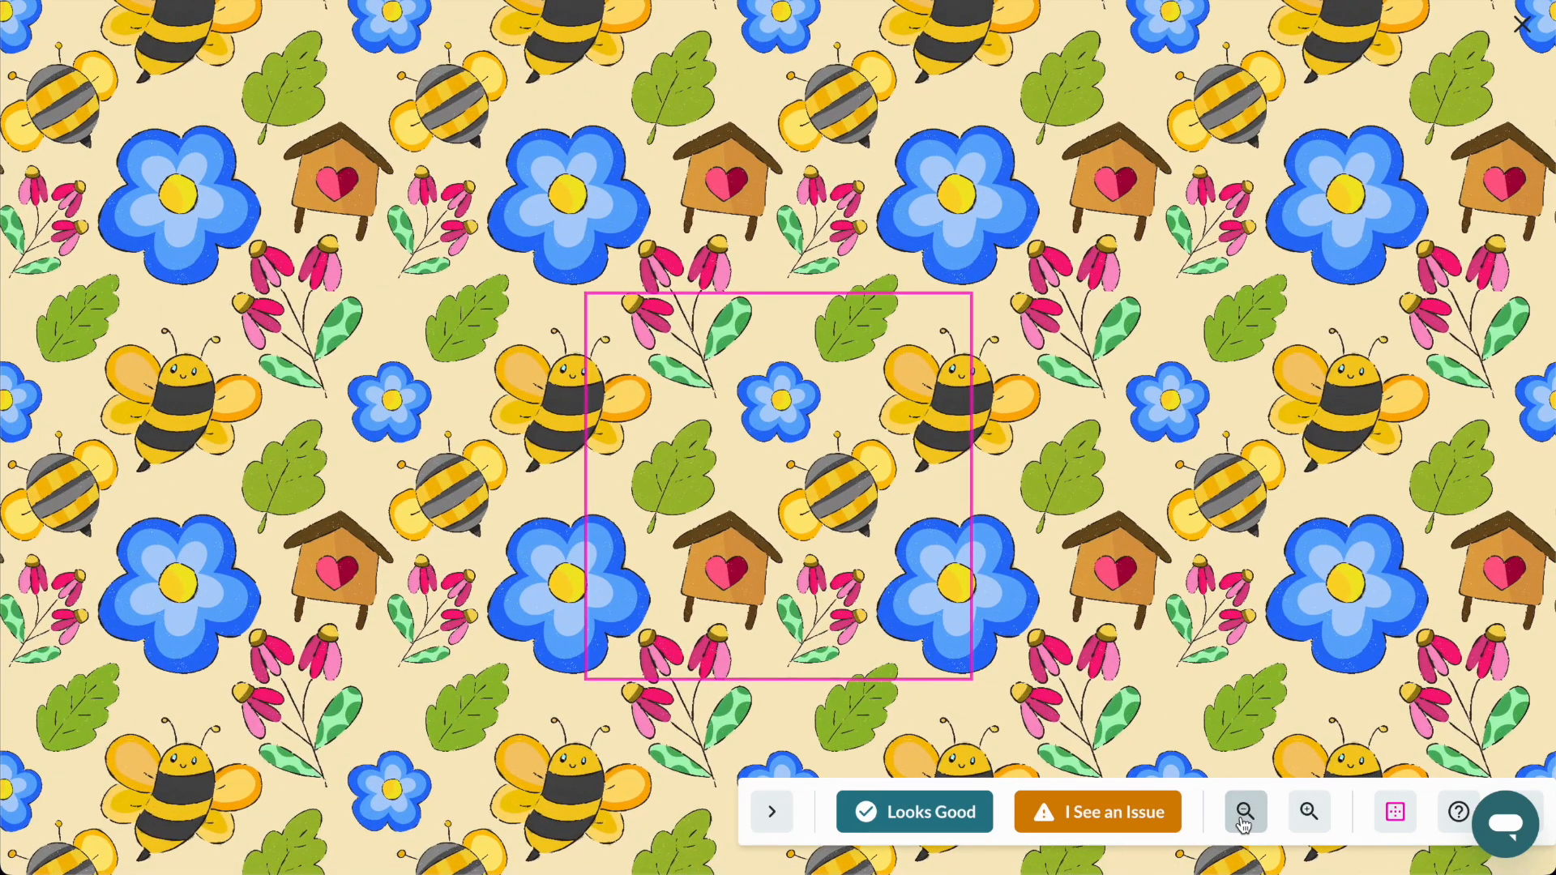
left_click(1243, 813)
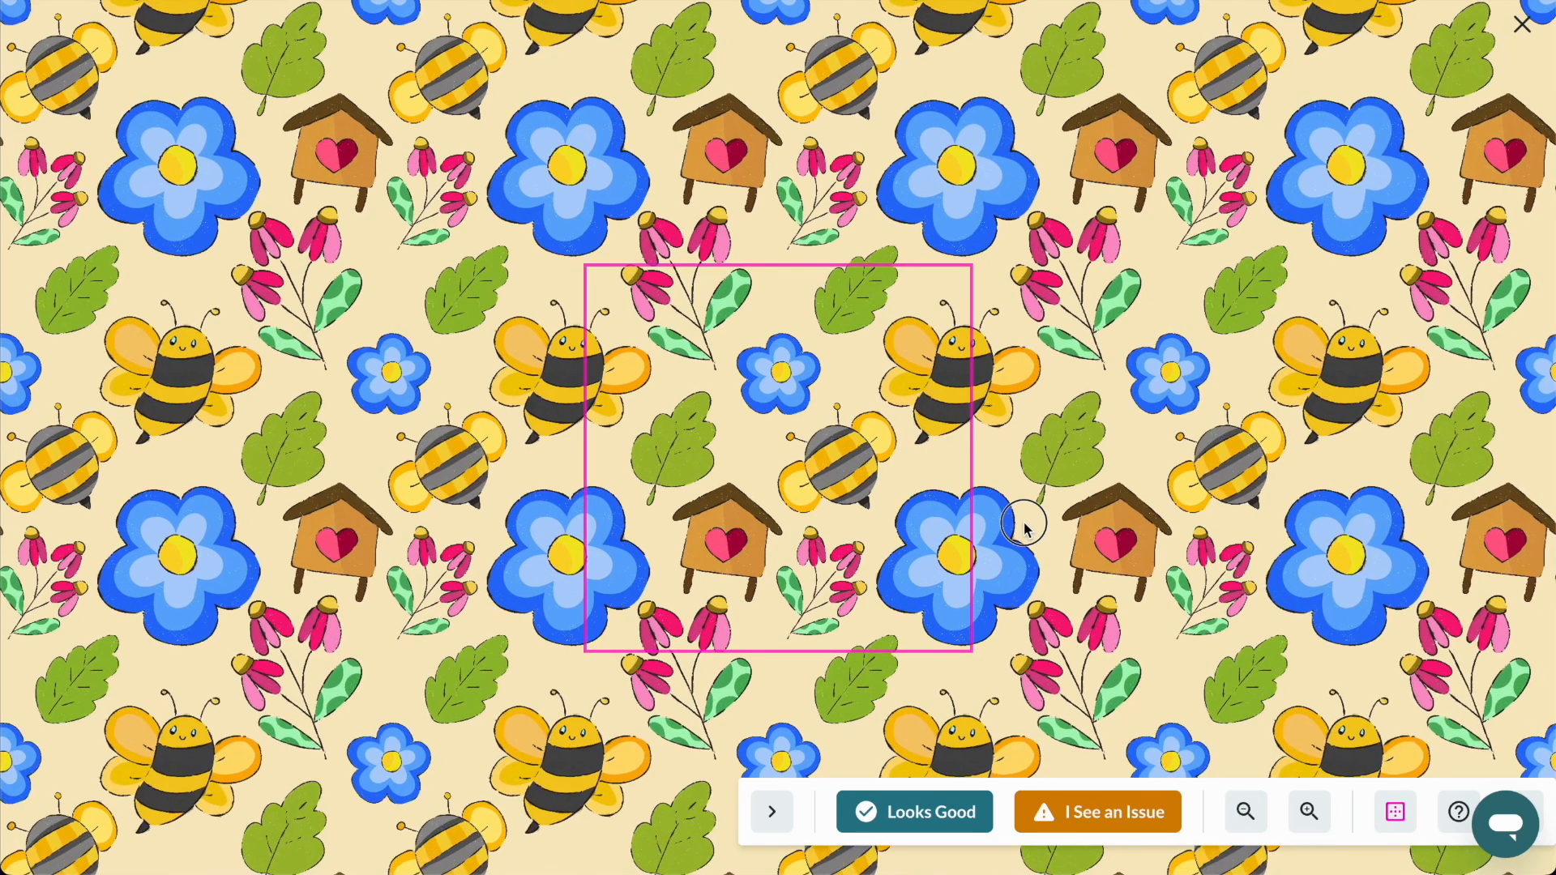
left_click_drag(655, 529, 660, 496)
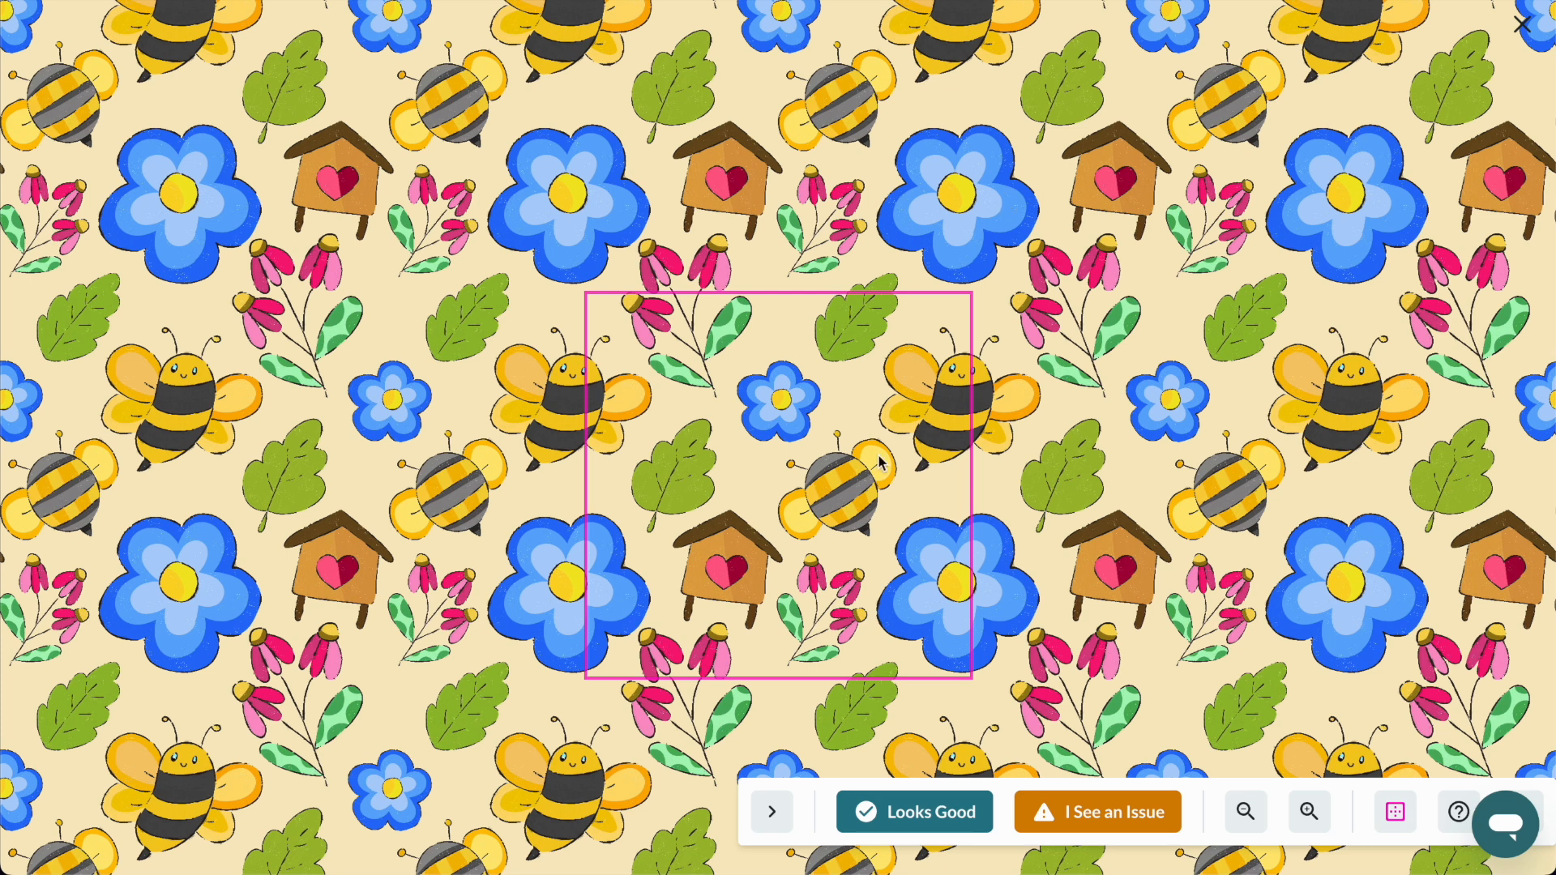
left_click(906, 813)
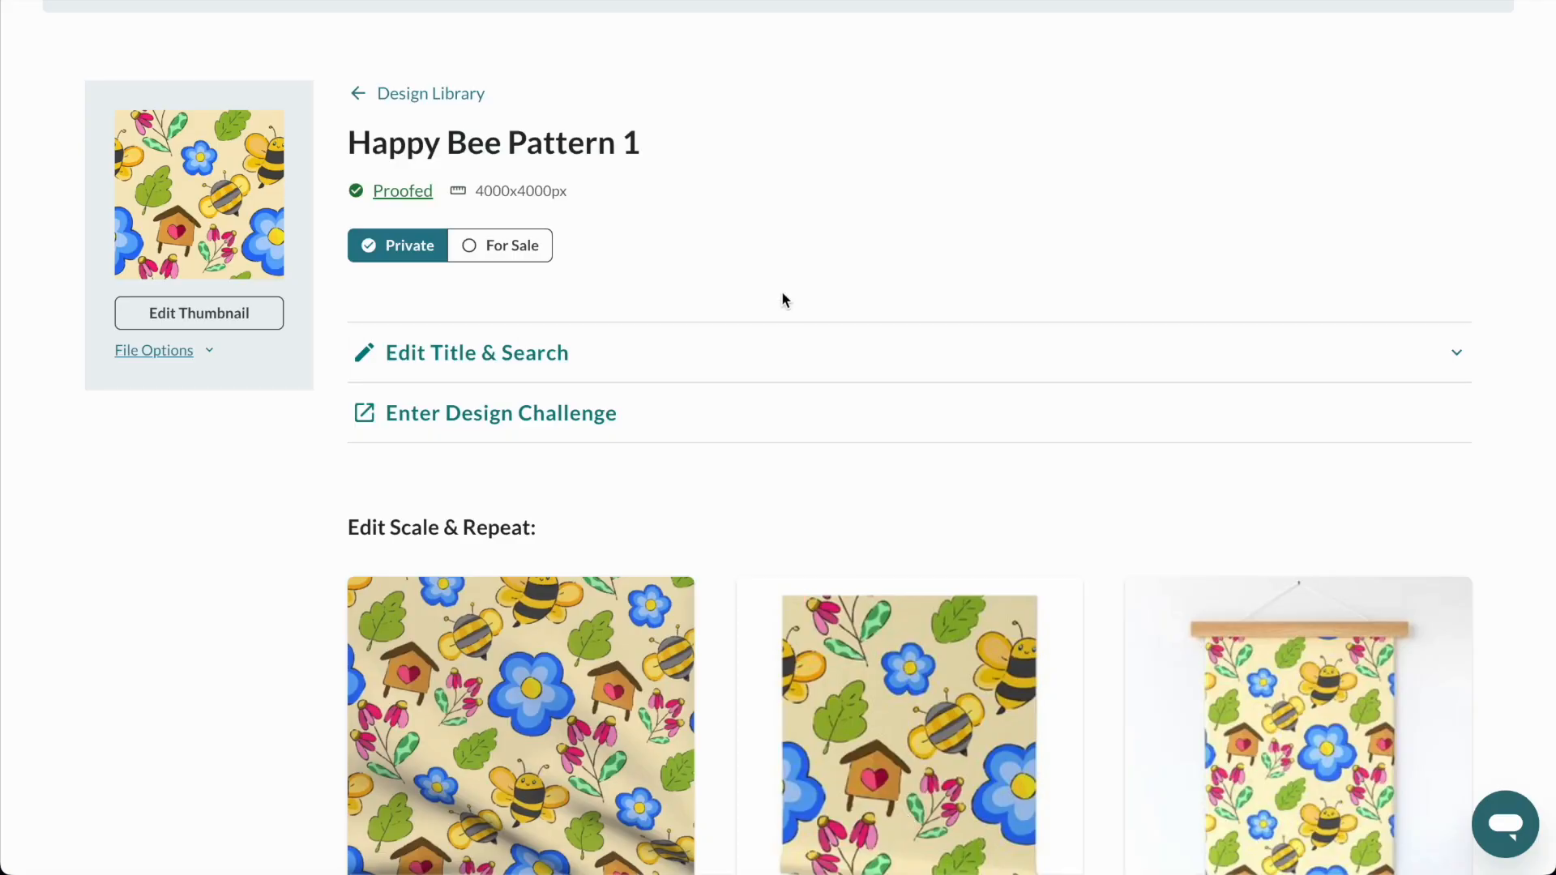
Try the for-sale options for wallpaper and for fabric and all home decor products, closing the dialog without saving.
left_click(512, 248)
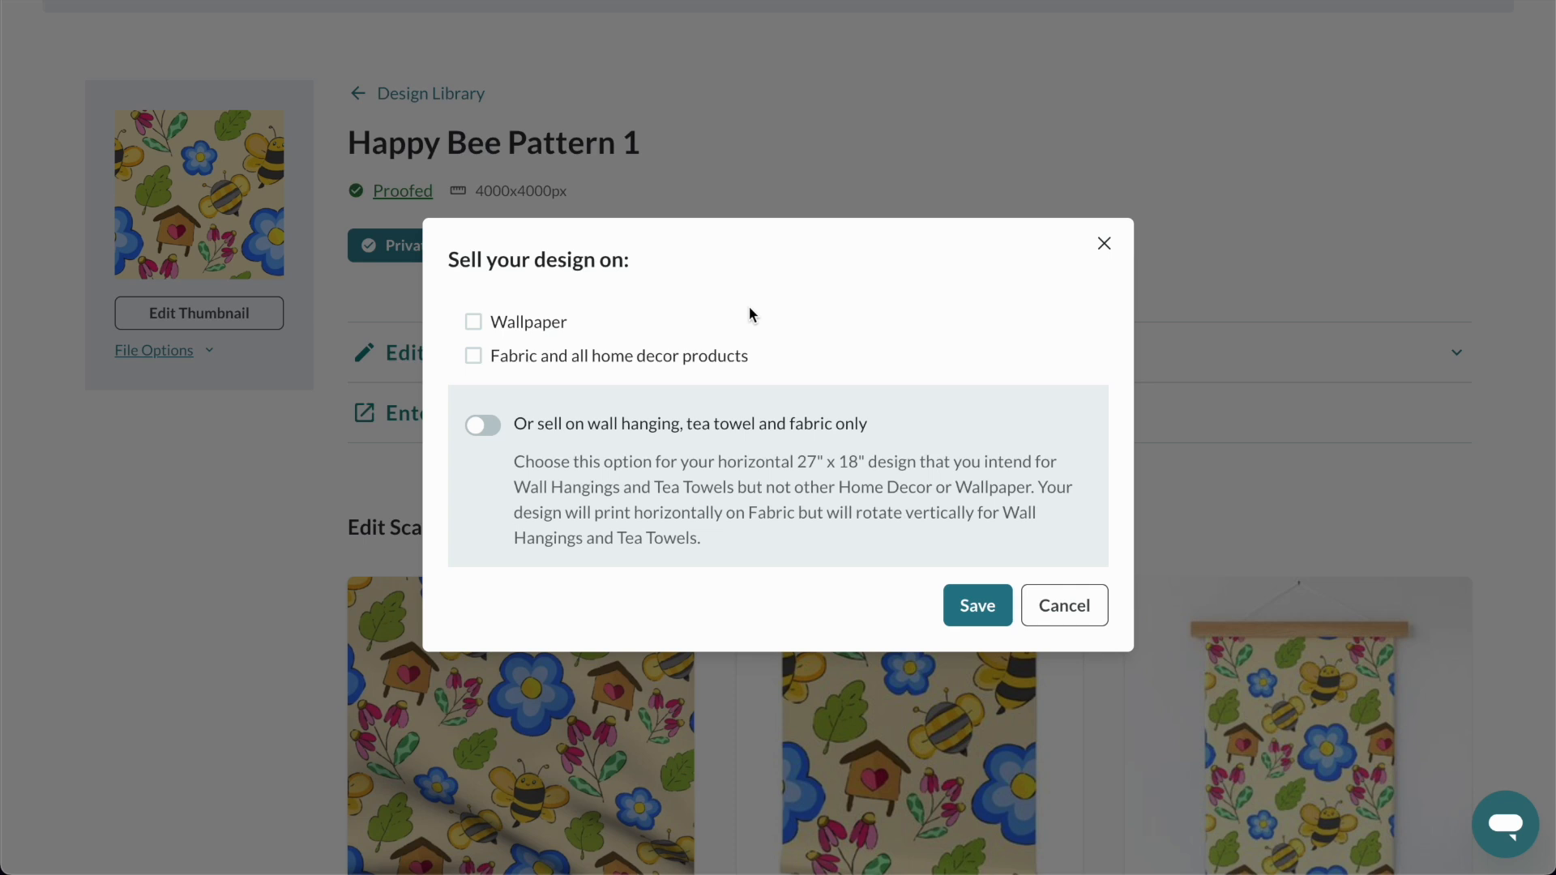
left_click(532, 322)
left_click(544, 361)
left_click(1103, 243)
scroll(1104, 245, "down", 2)
scroll(1175, 272, "down", 5)
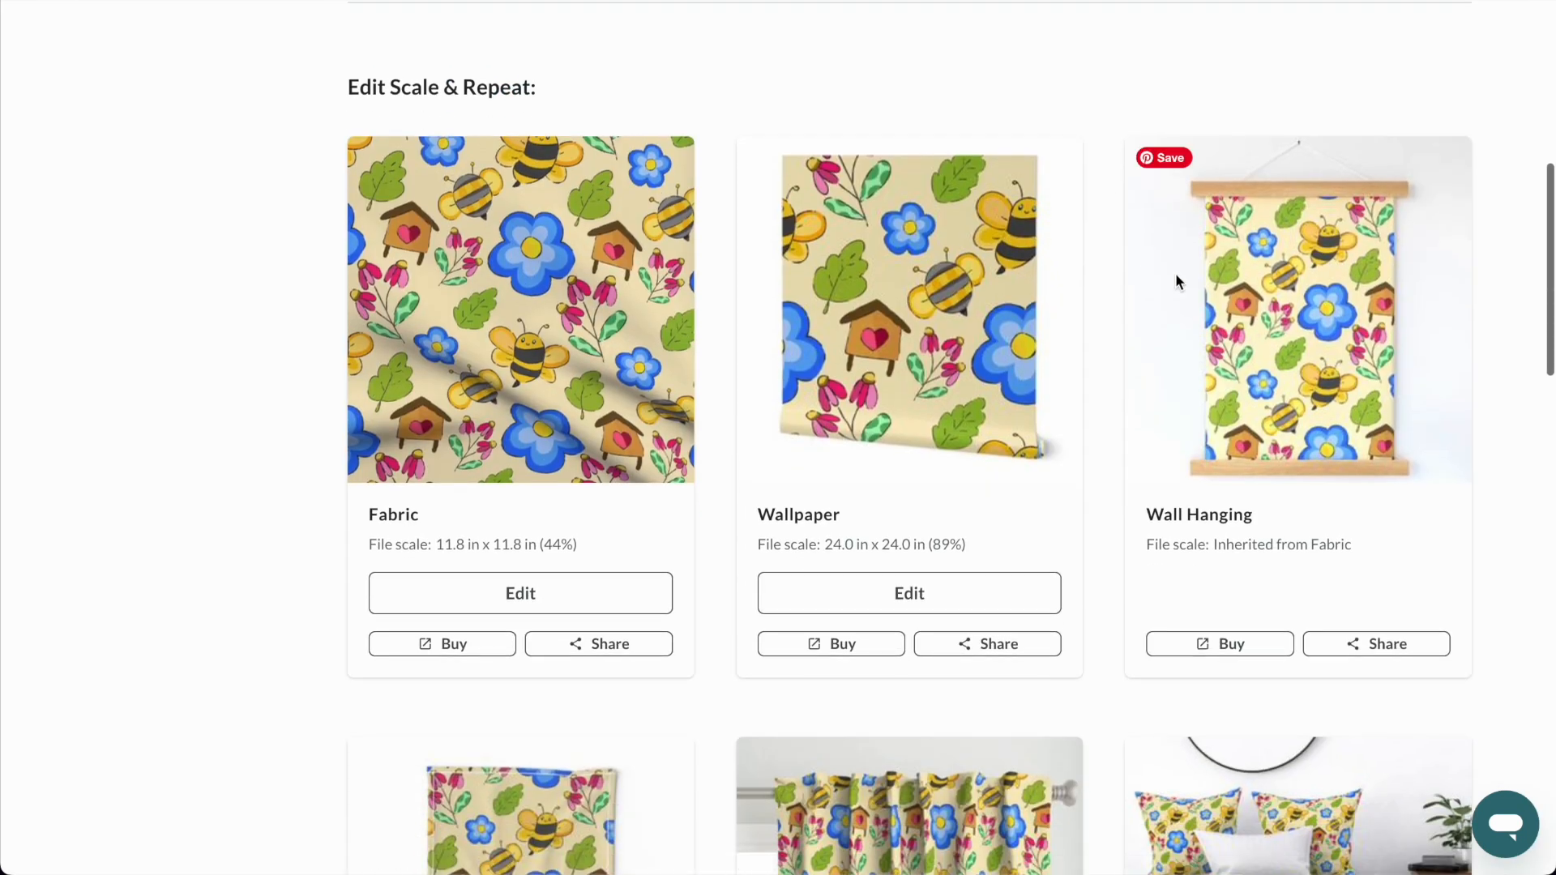
Review the bee pattern's previews across the home decor products, including the napkin, sheet set, table runner, tablecloth, throw blanket and throw pillow.
scroll(1263, 295, "down", 10)
scroll(664, 271, "down", 5)
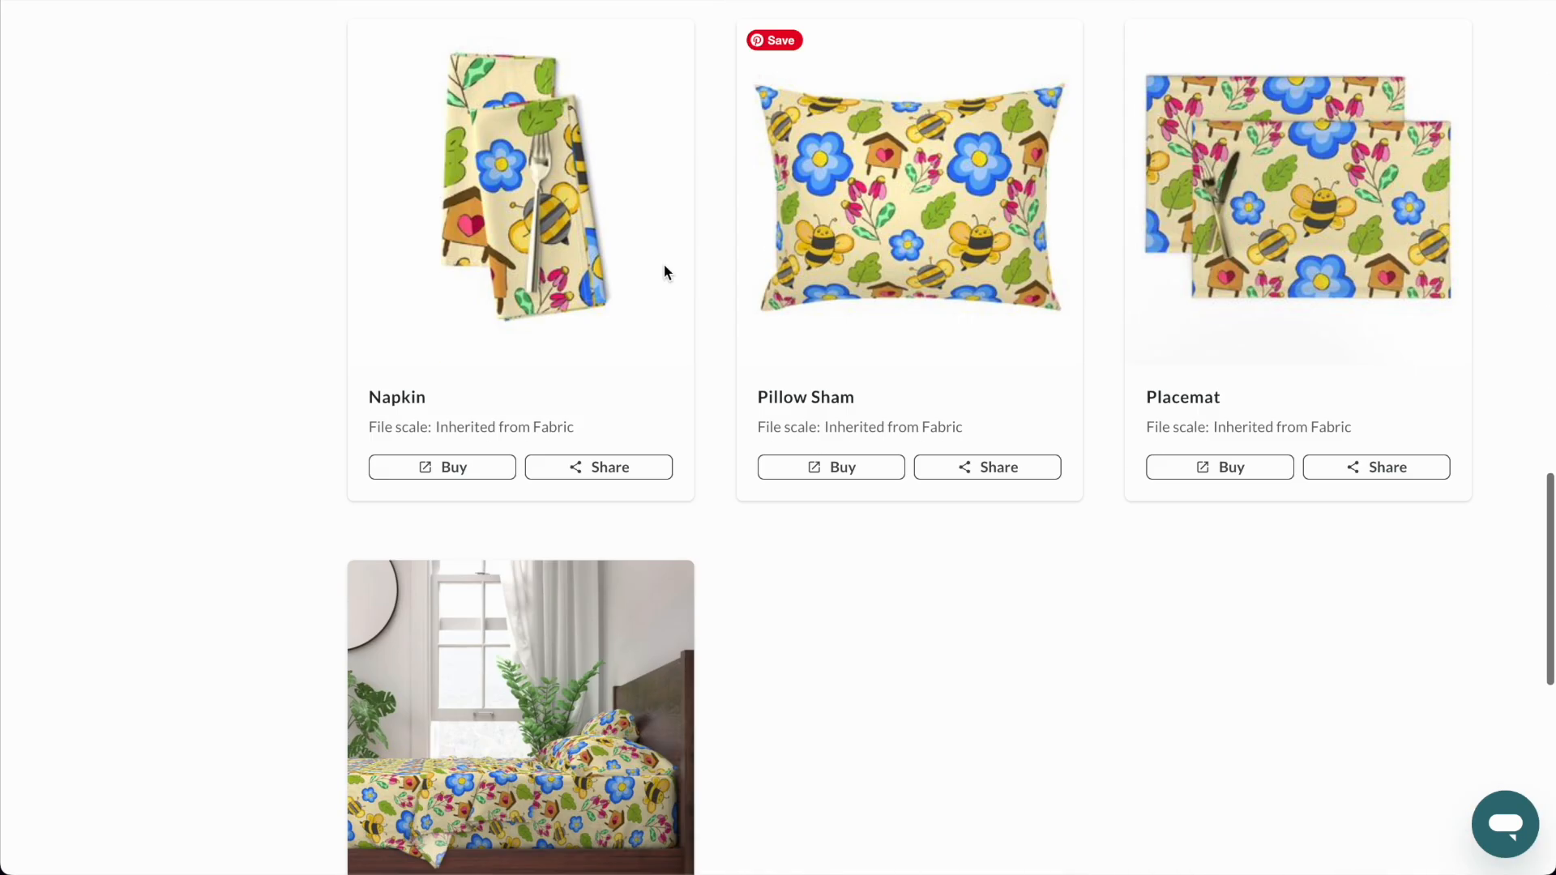
scroll(625, 371, "up", 8)
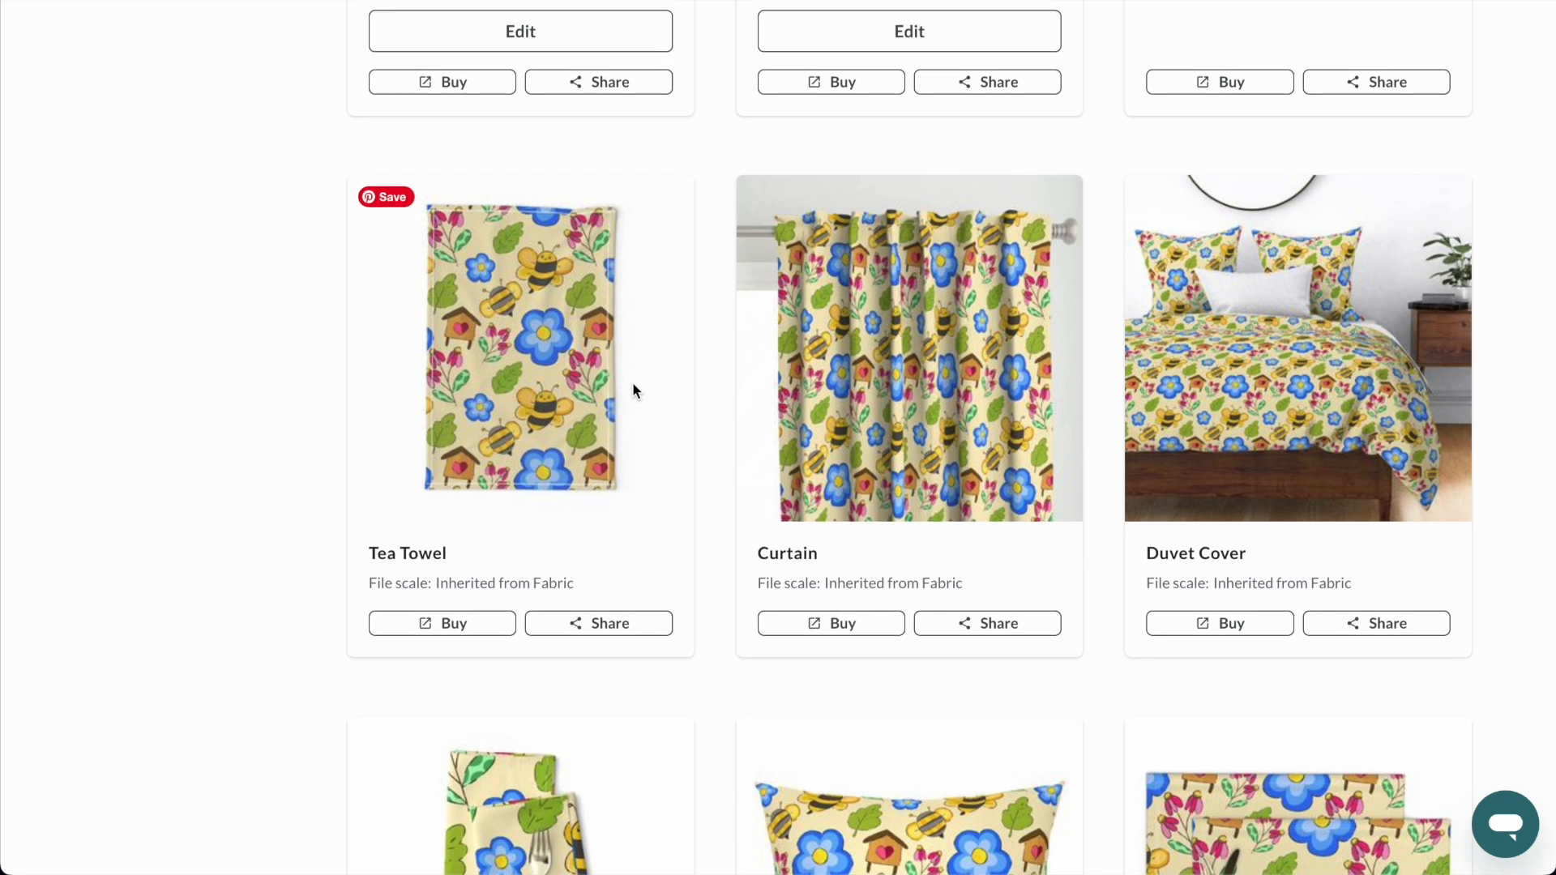
scroll(633, 387, "down", 14)
left_click(903, 695)
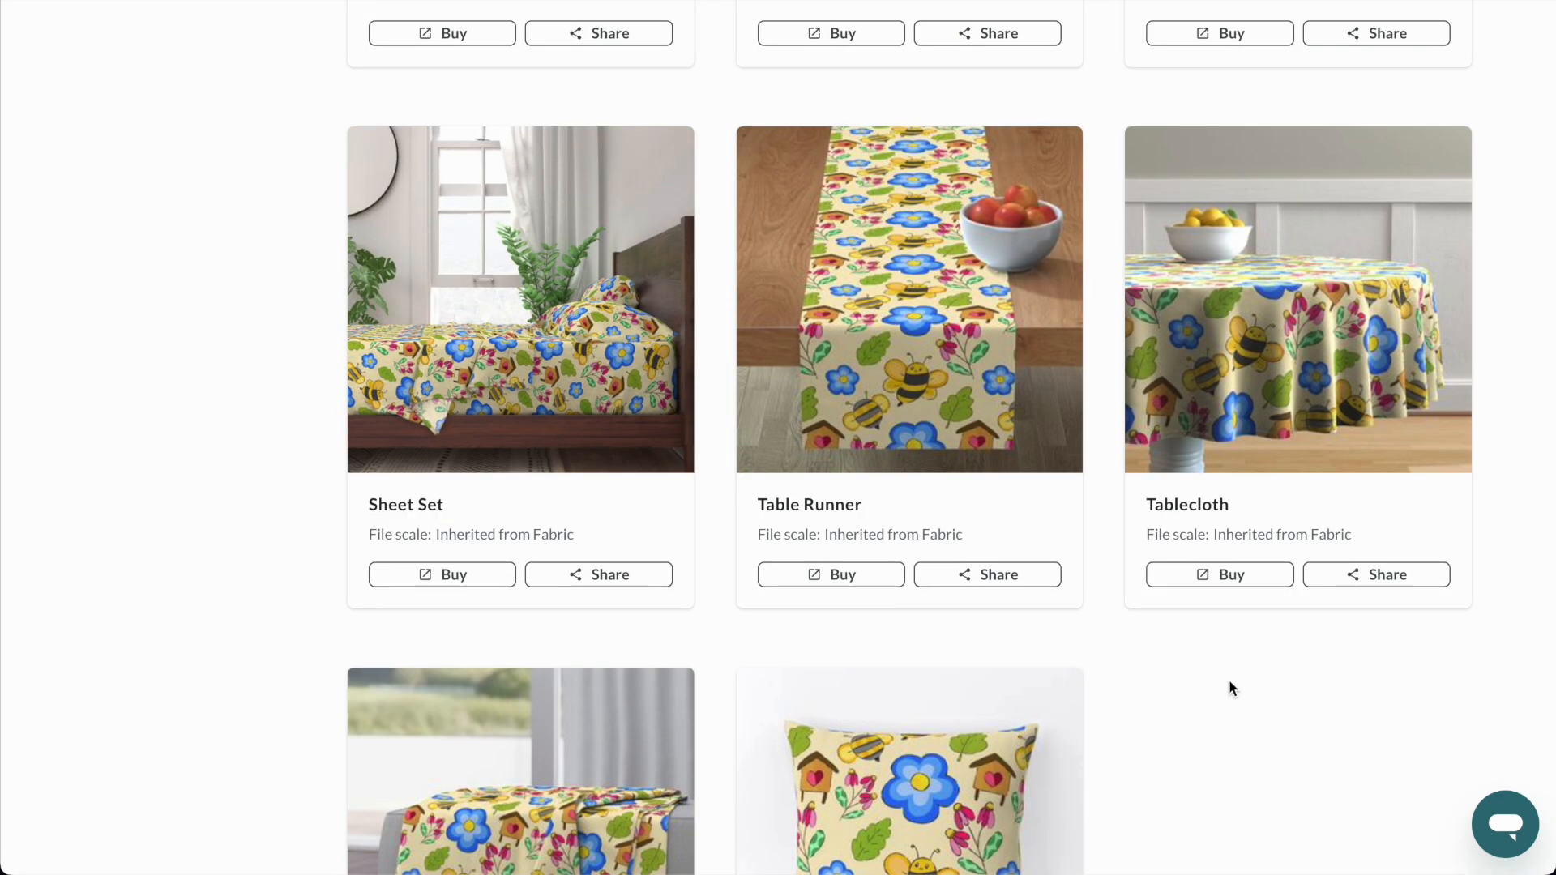
scroll(1207, 405, "down", 5)
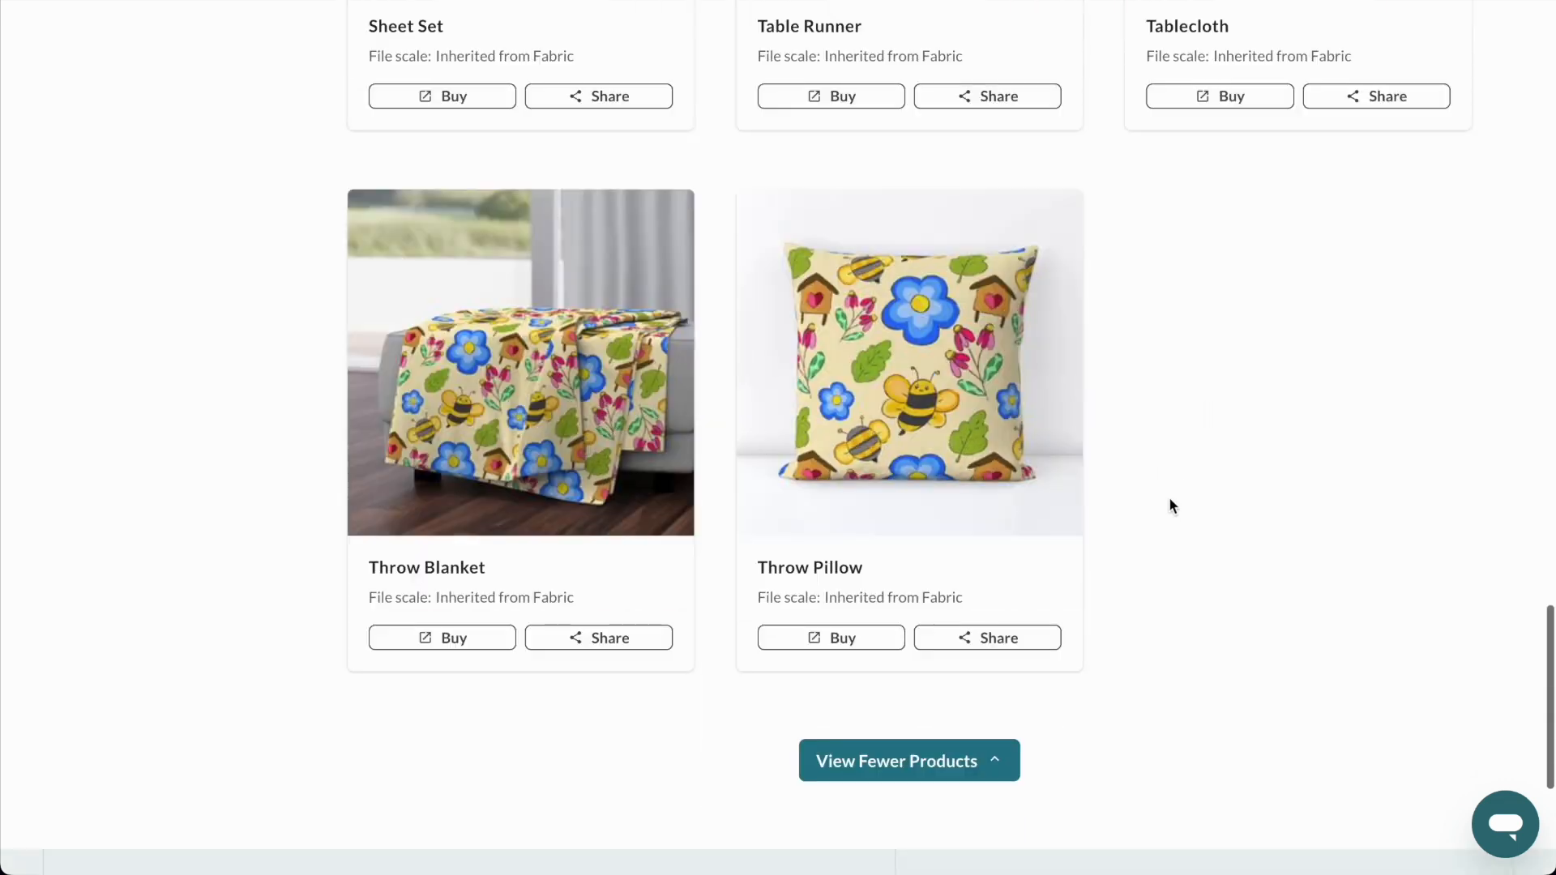
scroll(543, 535, "up", 2)
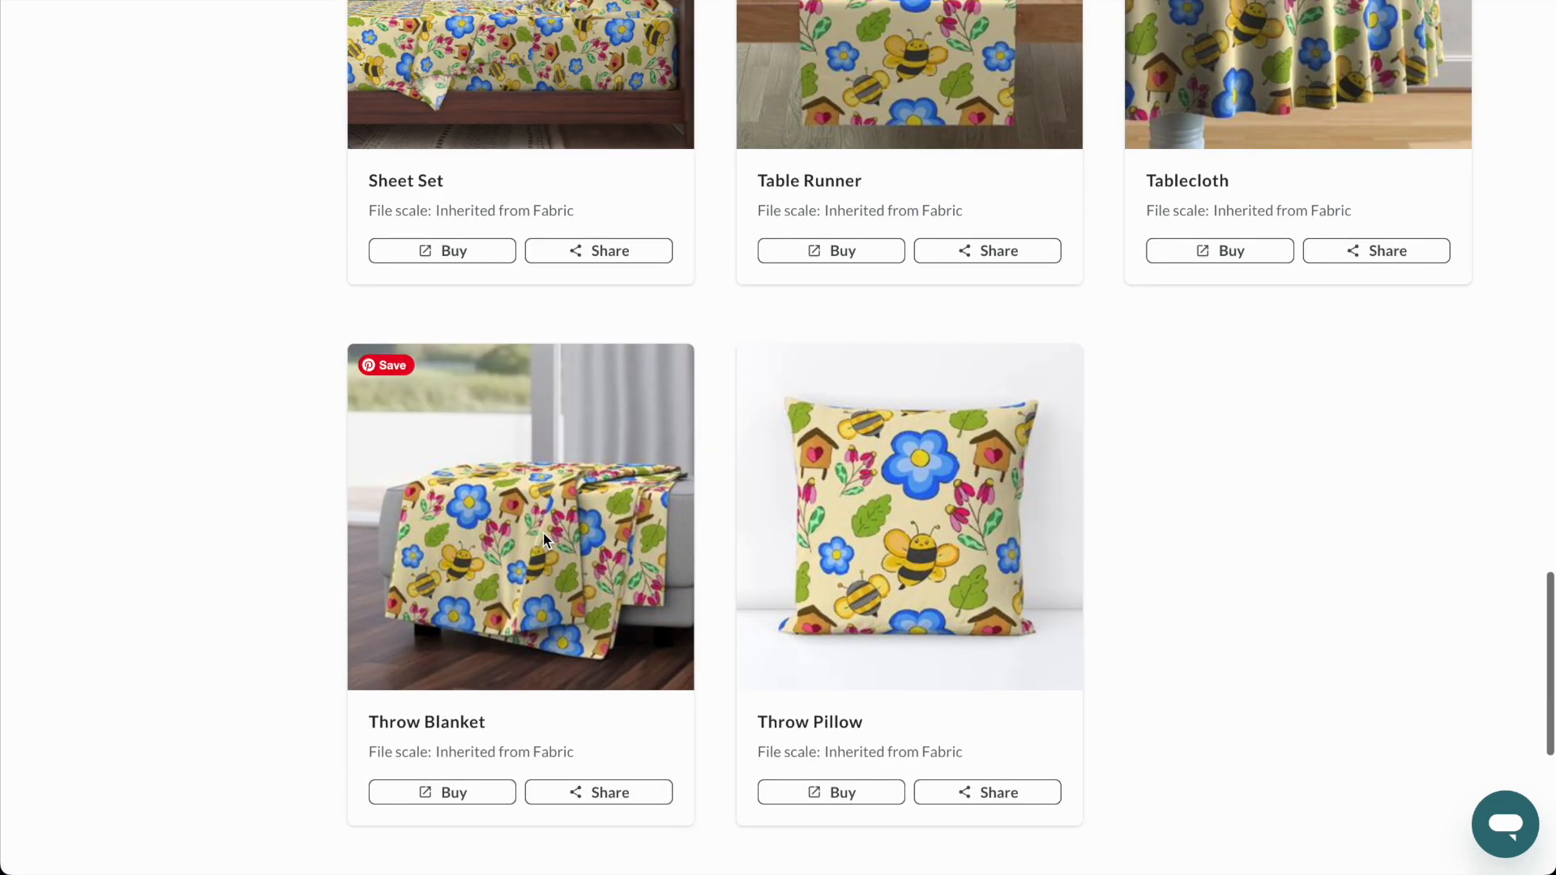
scroll(543, 539, "up", 15)
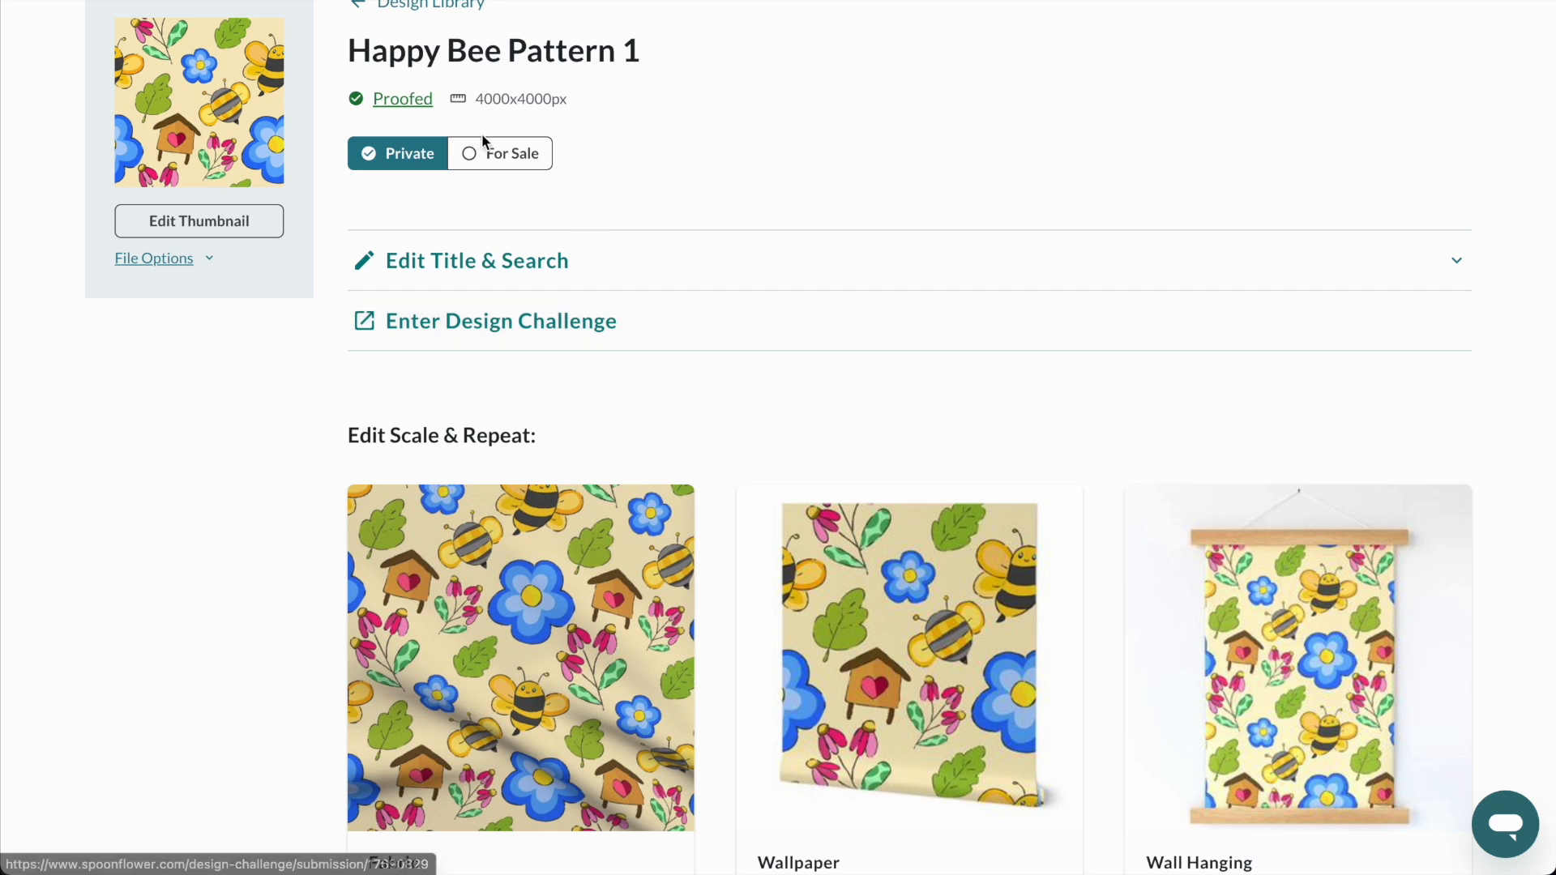
Put Happy Bee Pattern 1 up for sale on wallpaper and on fabric and all home decor products, and save.
left_click(519, 155)
left_click(517, 360)
left_click(514, 322)
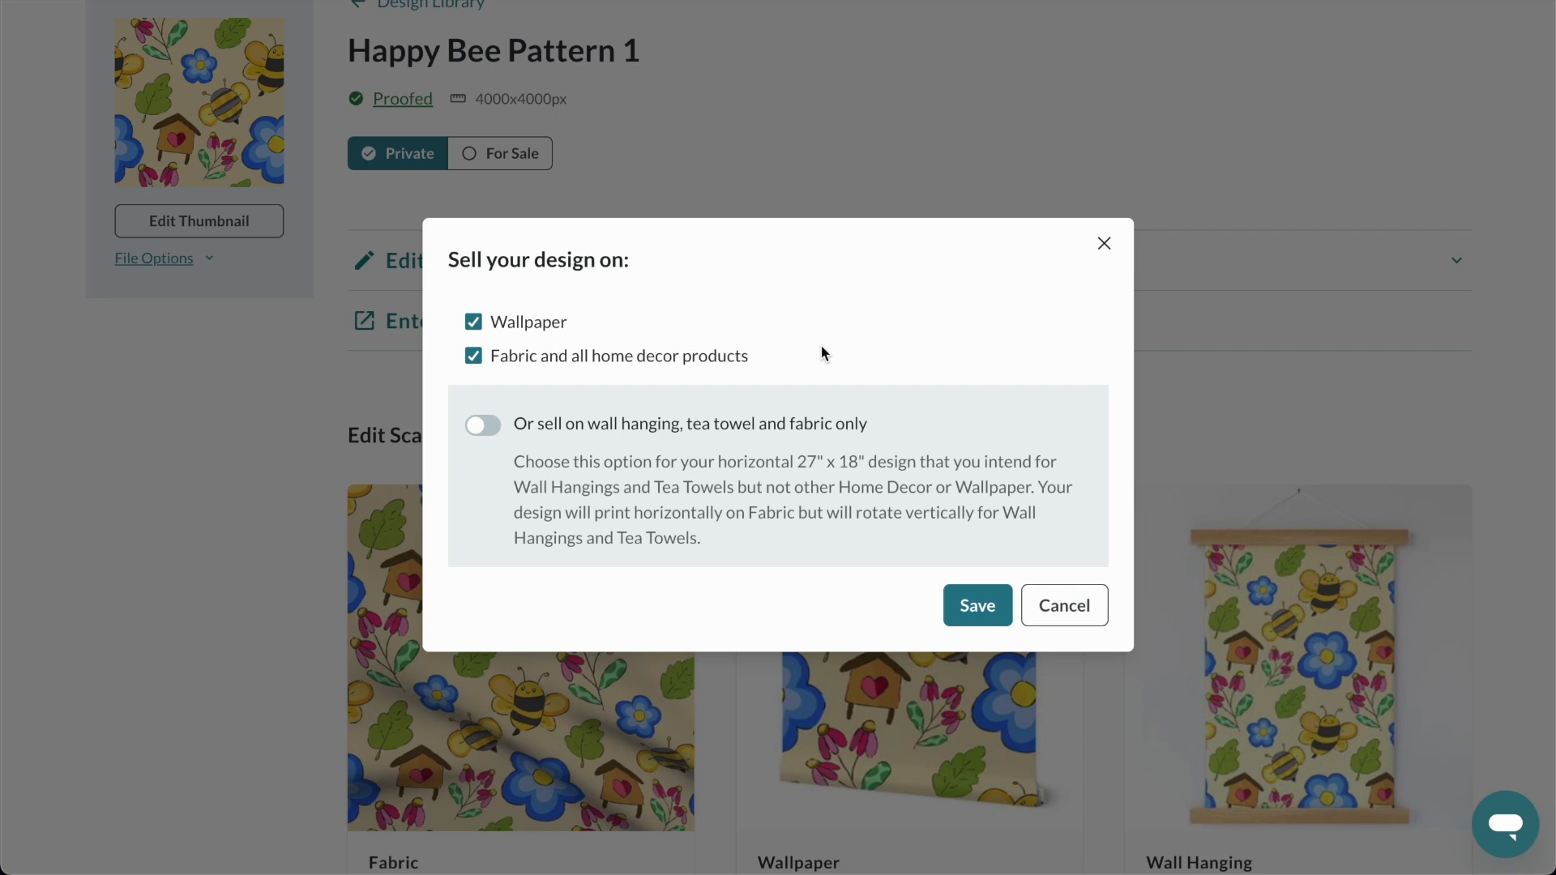
left_click(972, 614)
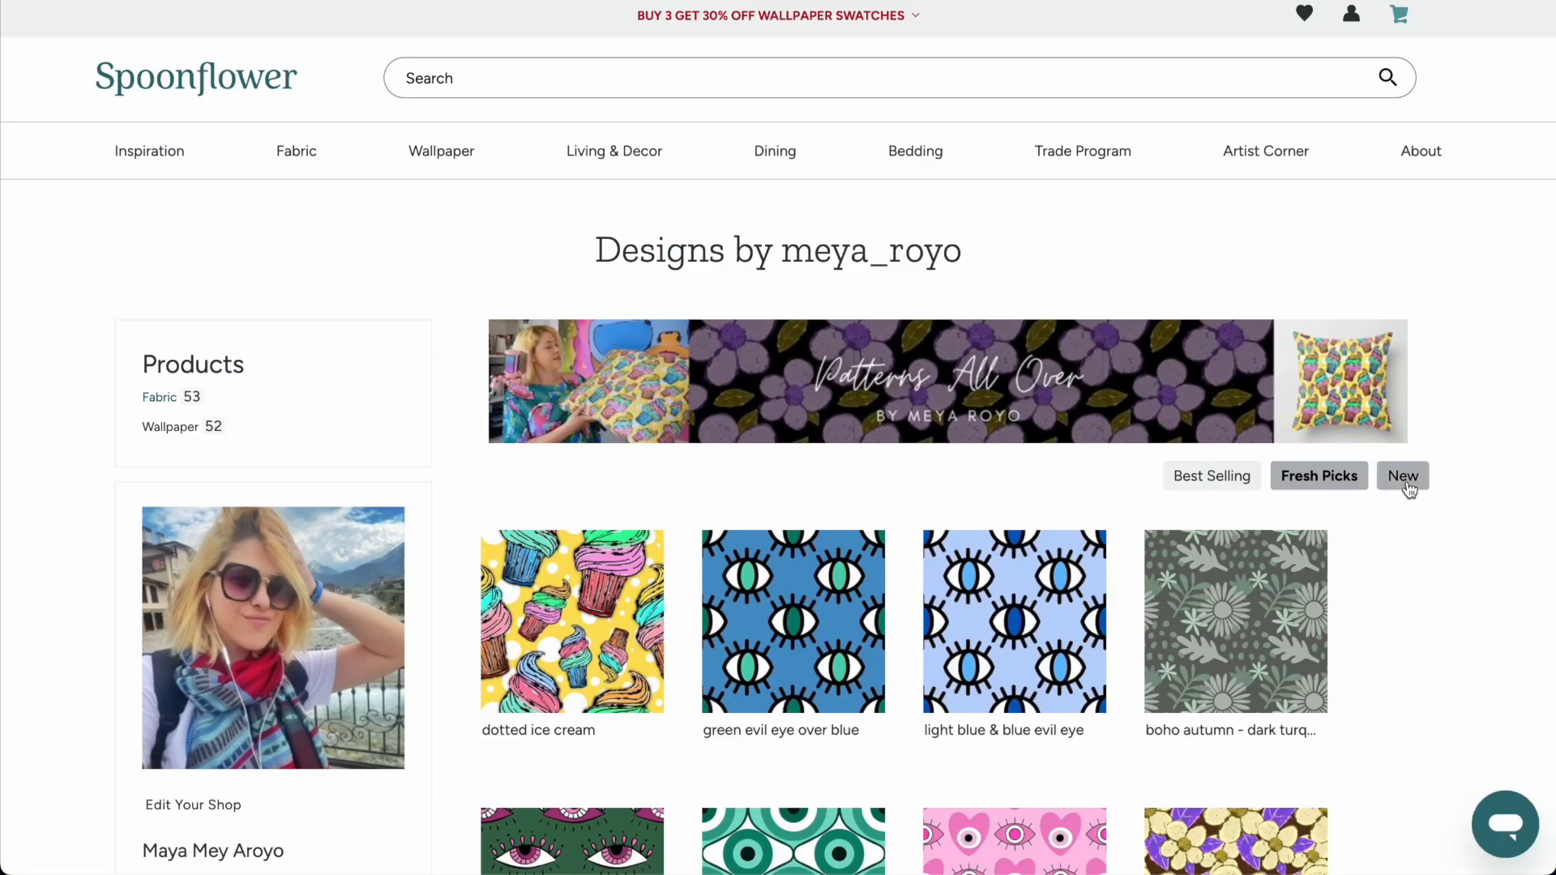
Show the shop's newest designs first, and switch to the design page of Untitled Artwork 19.
left_click(1404, 477)
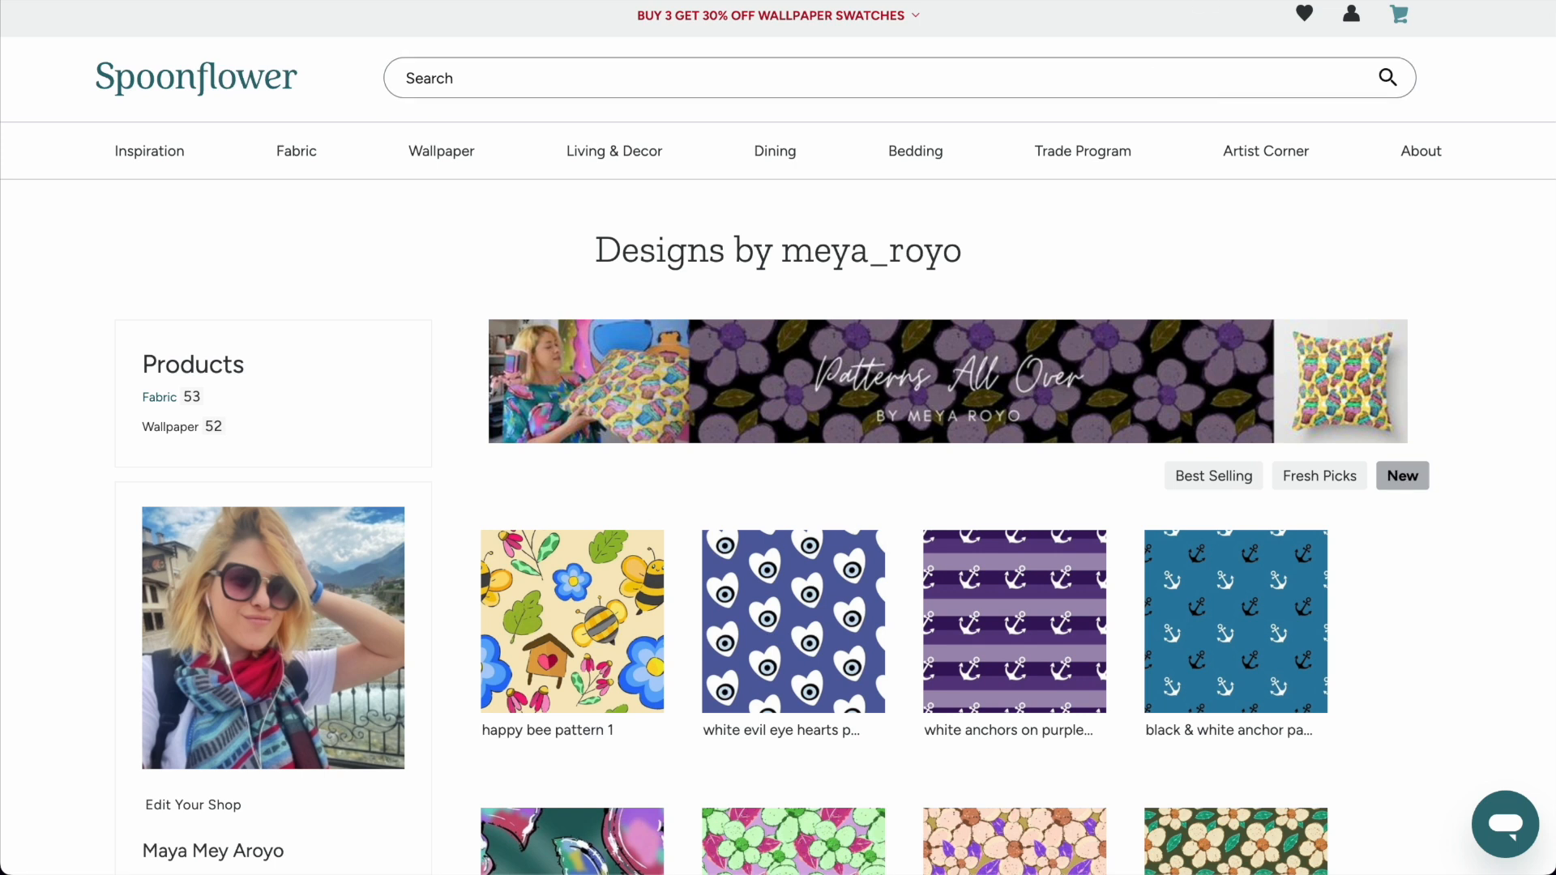
left_click(1297, 0)
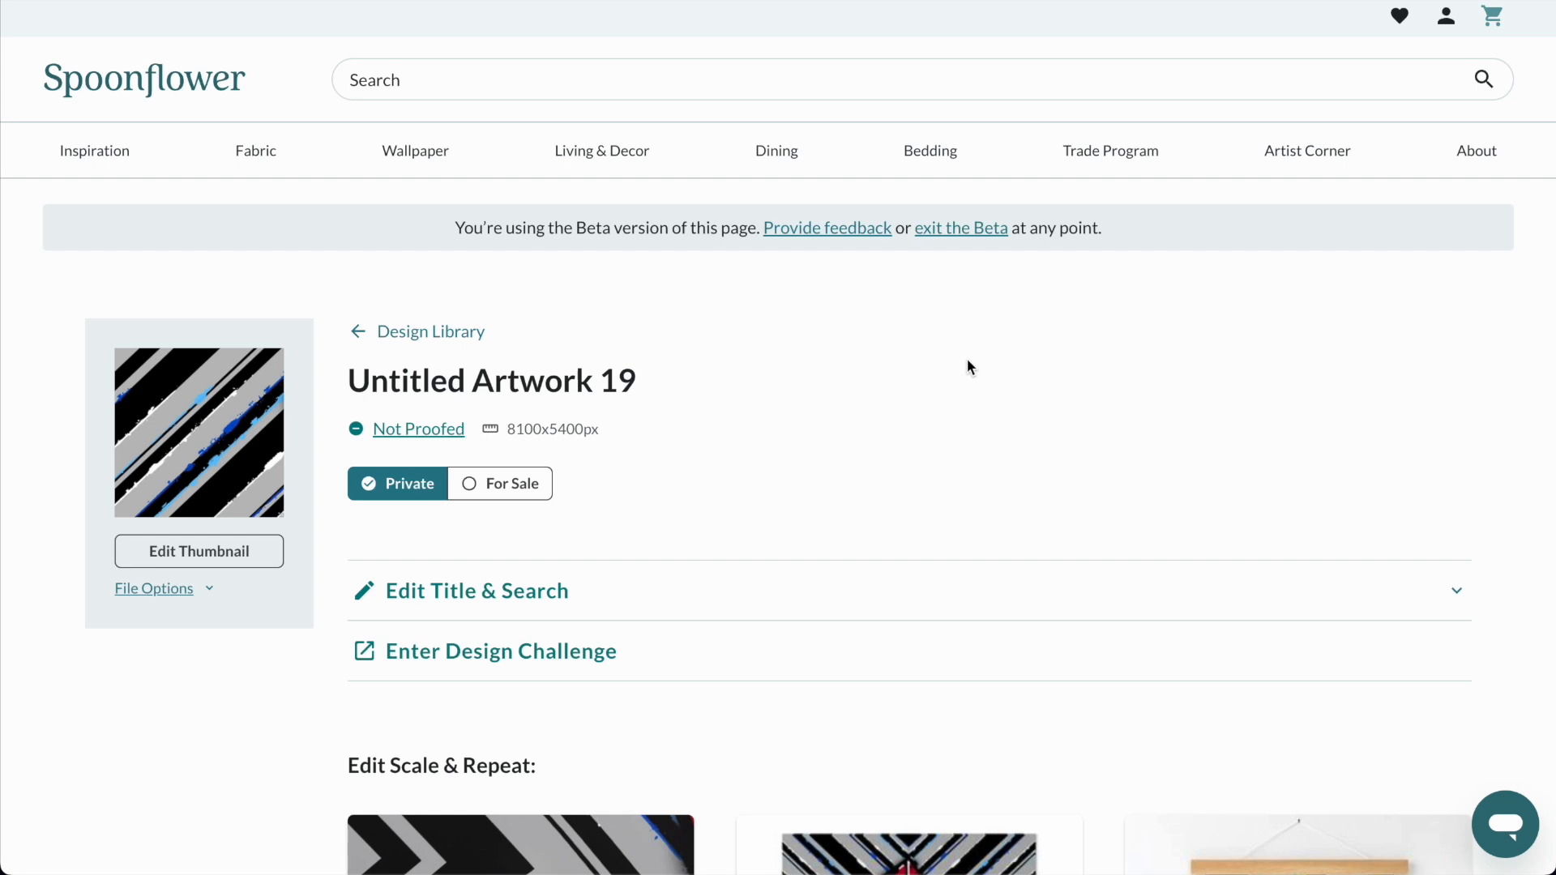
View Untitled_Artwork 19.jpg from the spoonflower part 1 folder in a smaller preview window, close it and return to the design page.
left_click(122, 819)
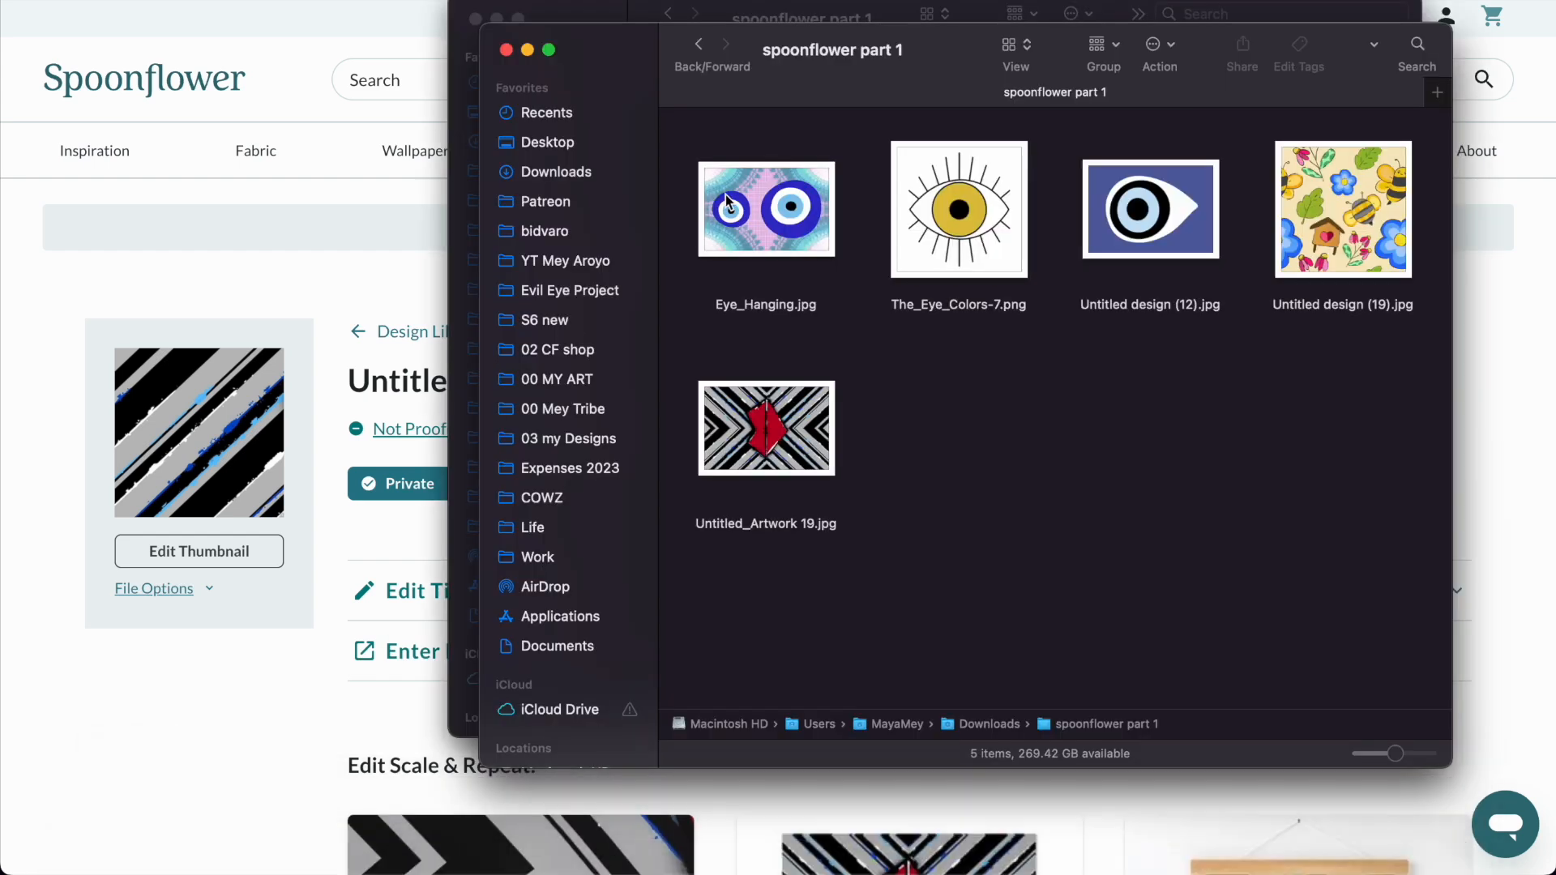
left_click(774, 447)
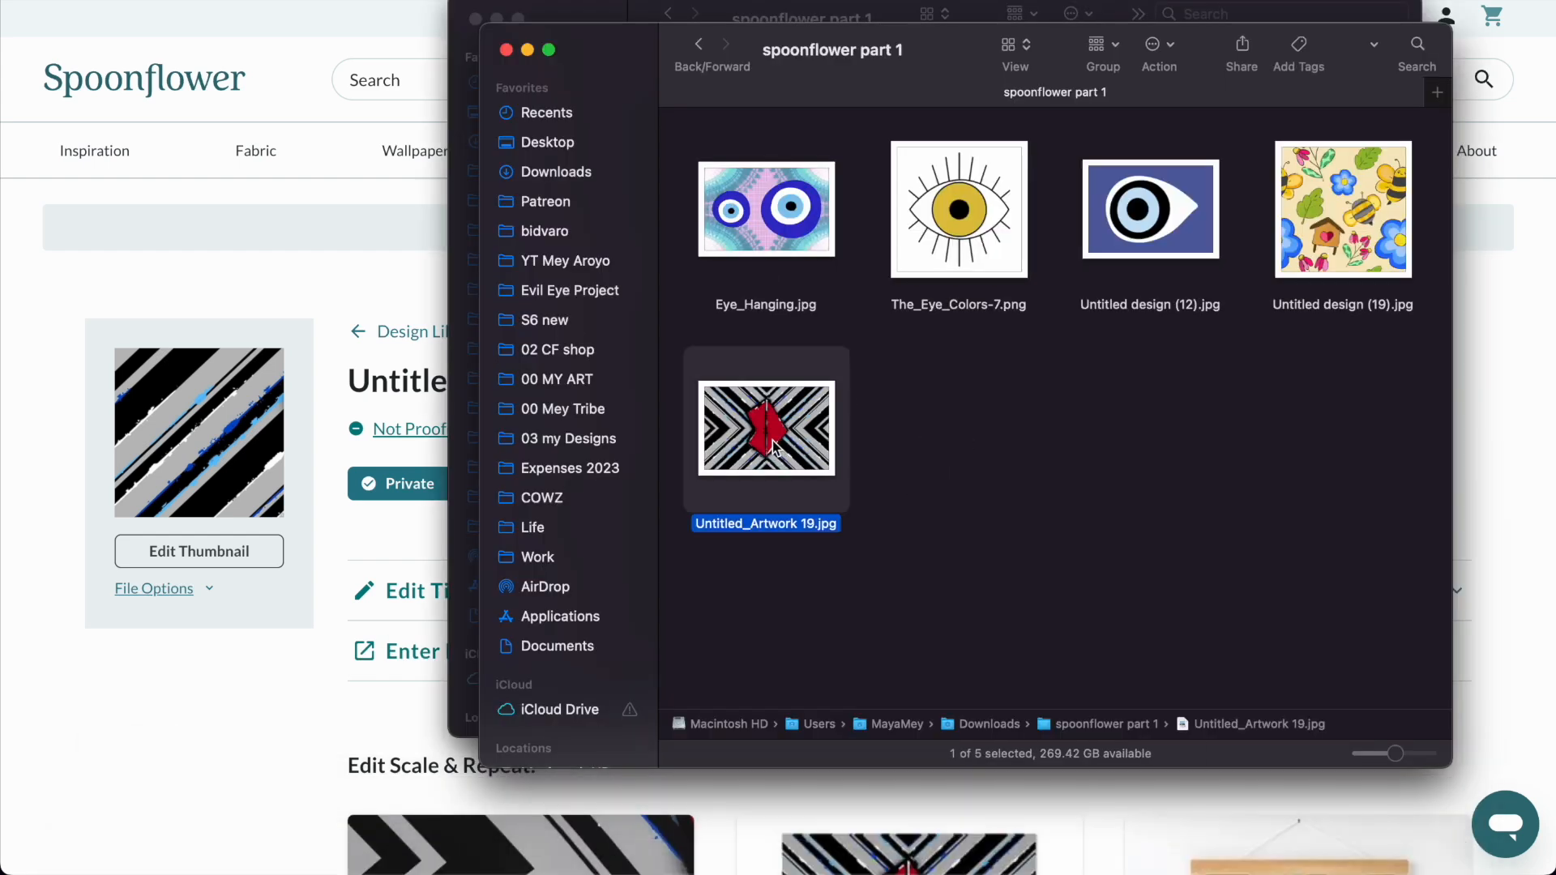
double_click(774, 446)
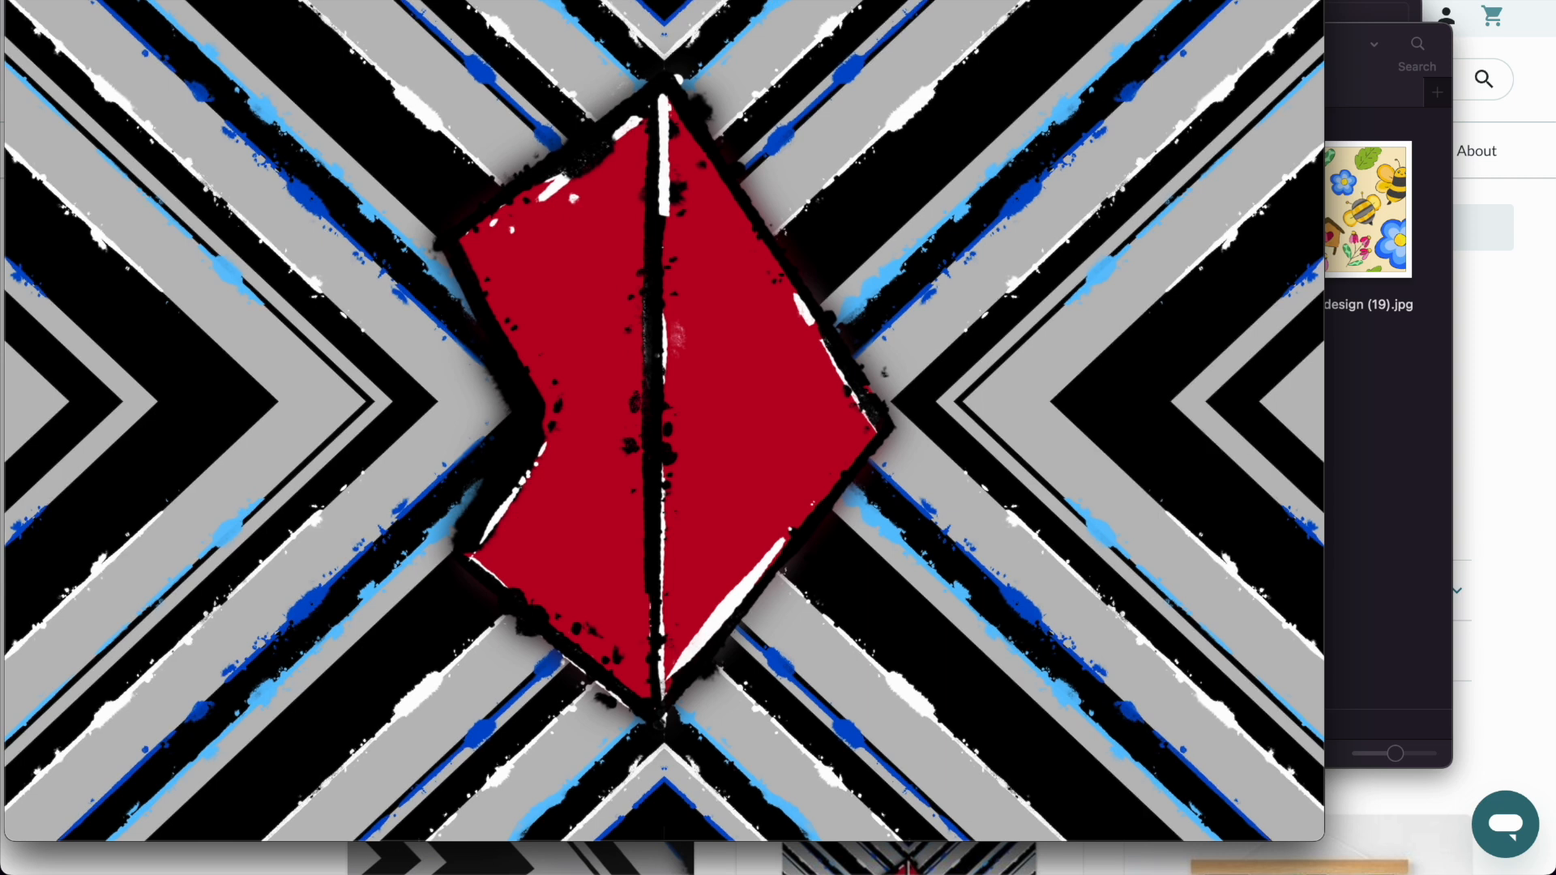
left_click_drag(1370, 0, 1001, 189)
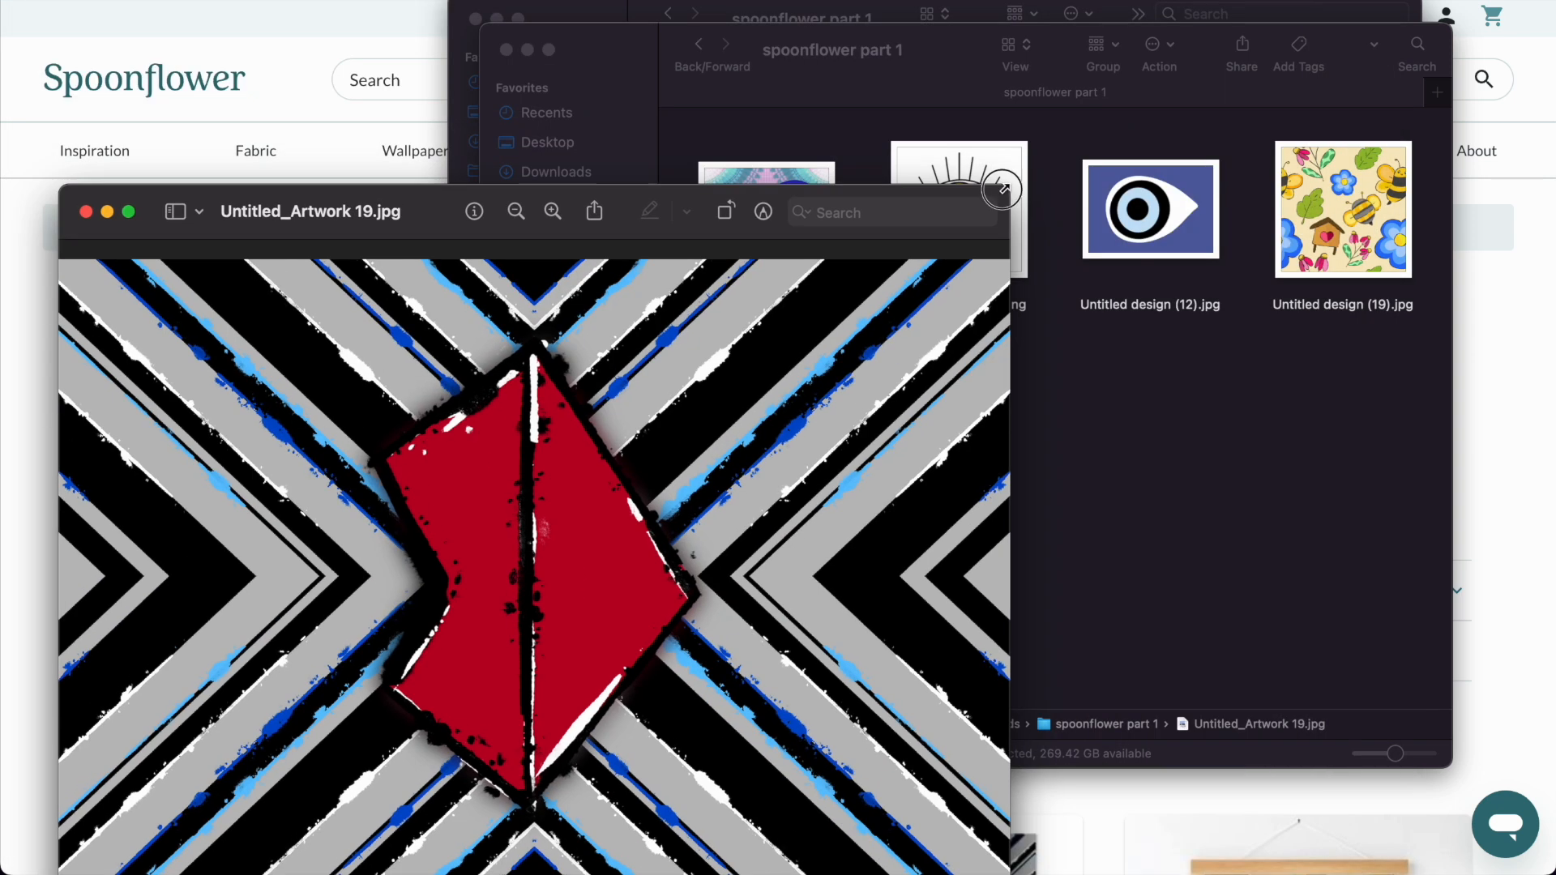
left_click_drag(431, 212, 504, 94)
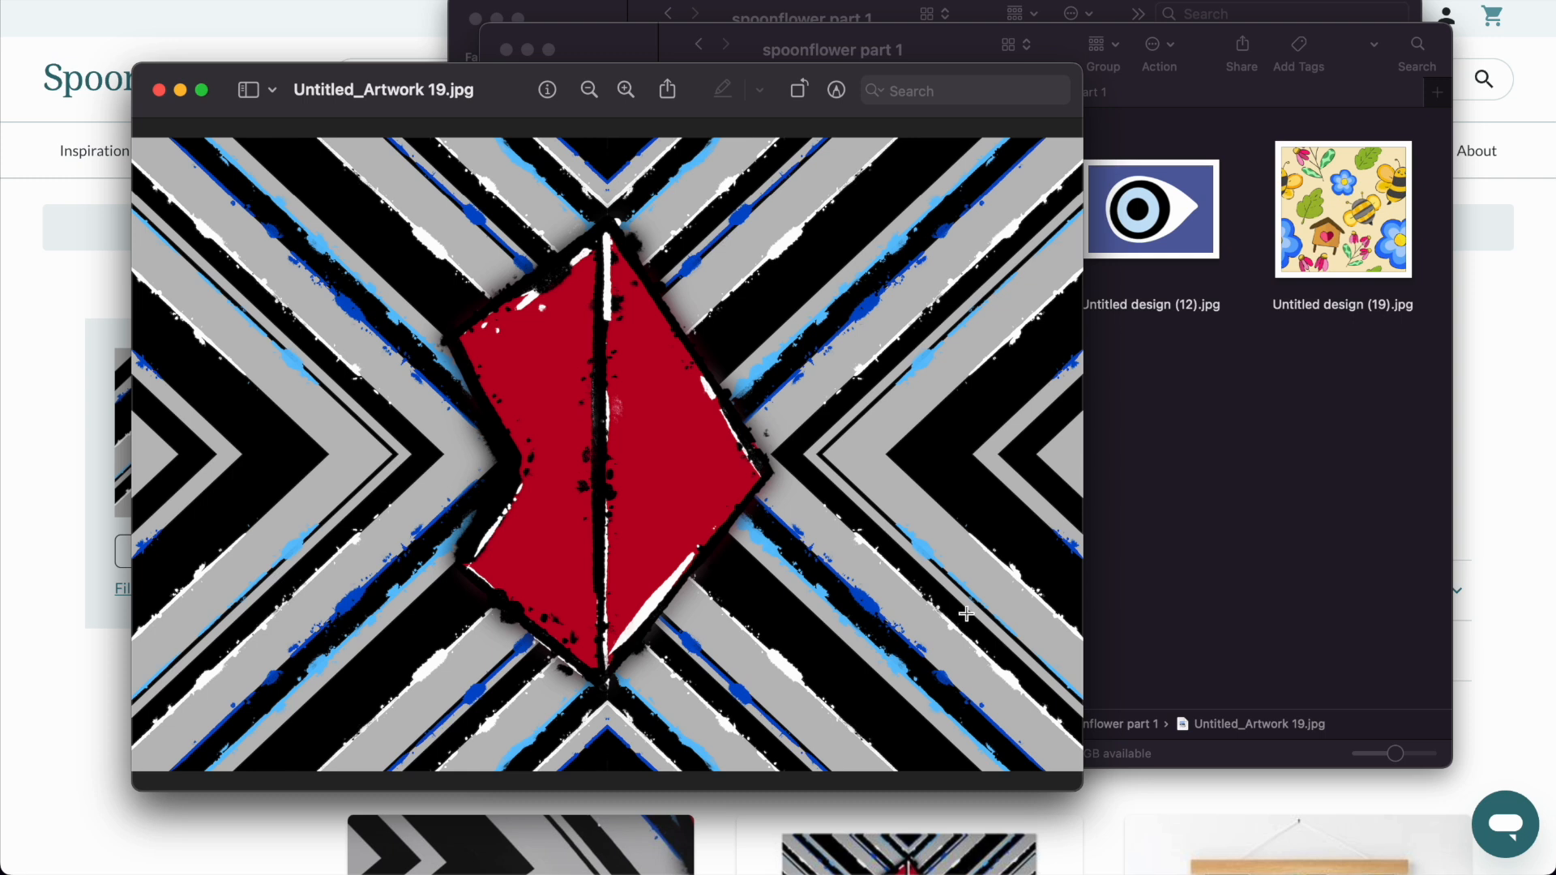
left_click(159, 90)
left_click(115, 279)
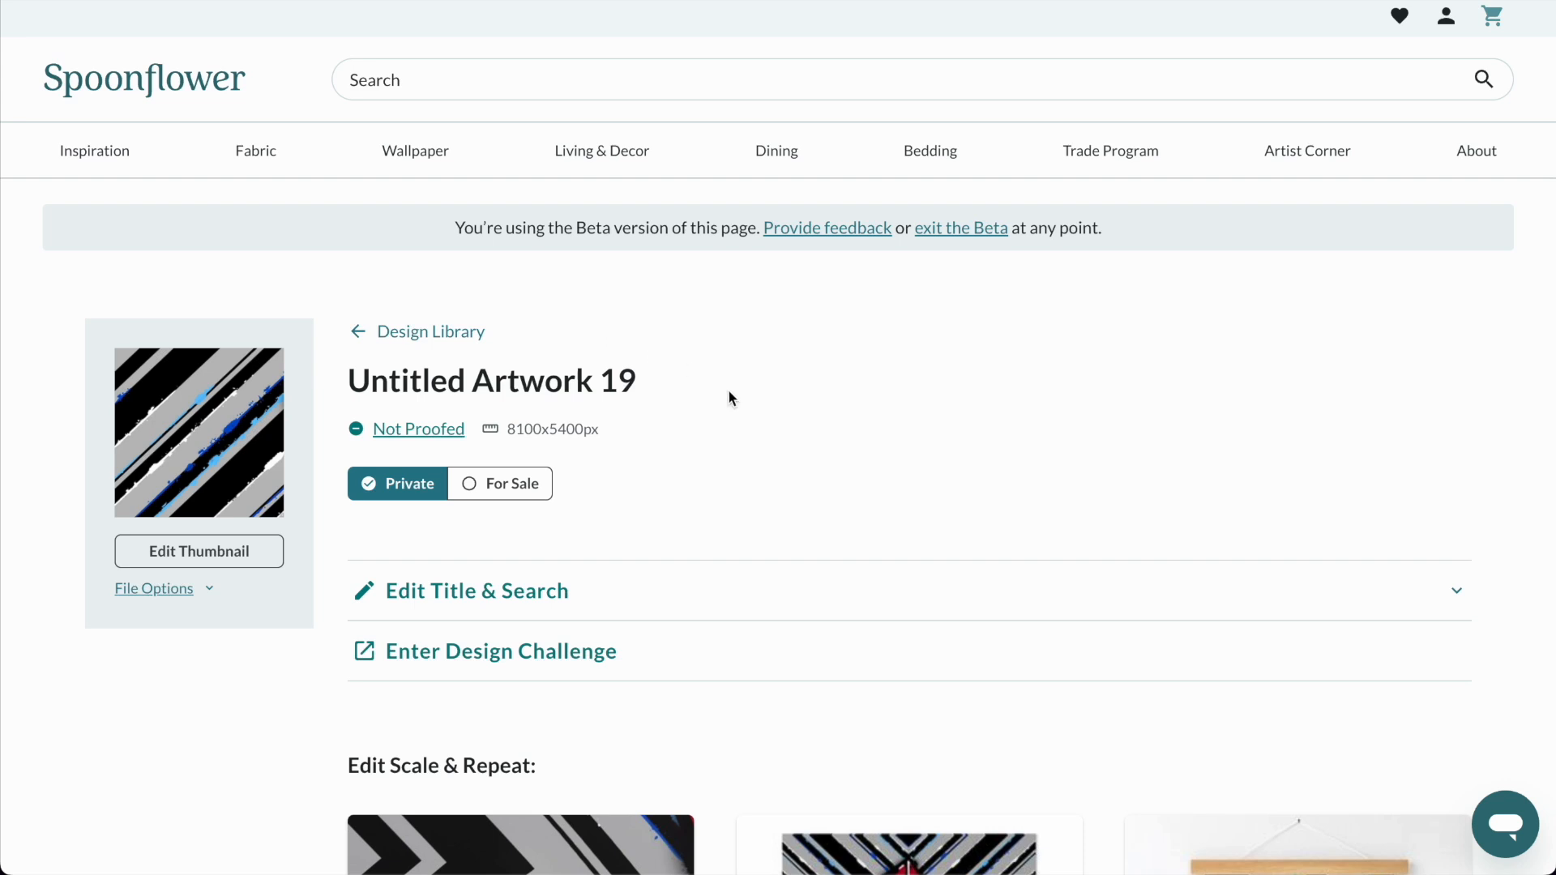
Set the fabric scale of Untitled Artwork 19 to a width of 27 in and save it.
scroll(641, 365, "down", 3)
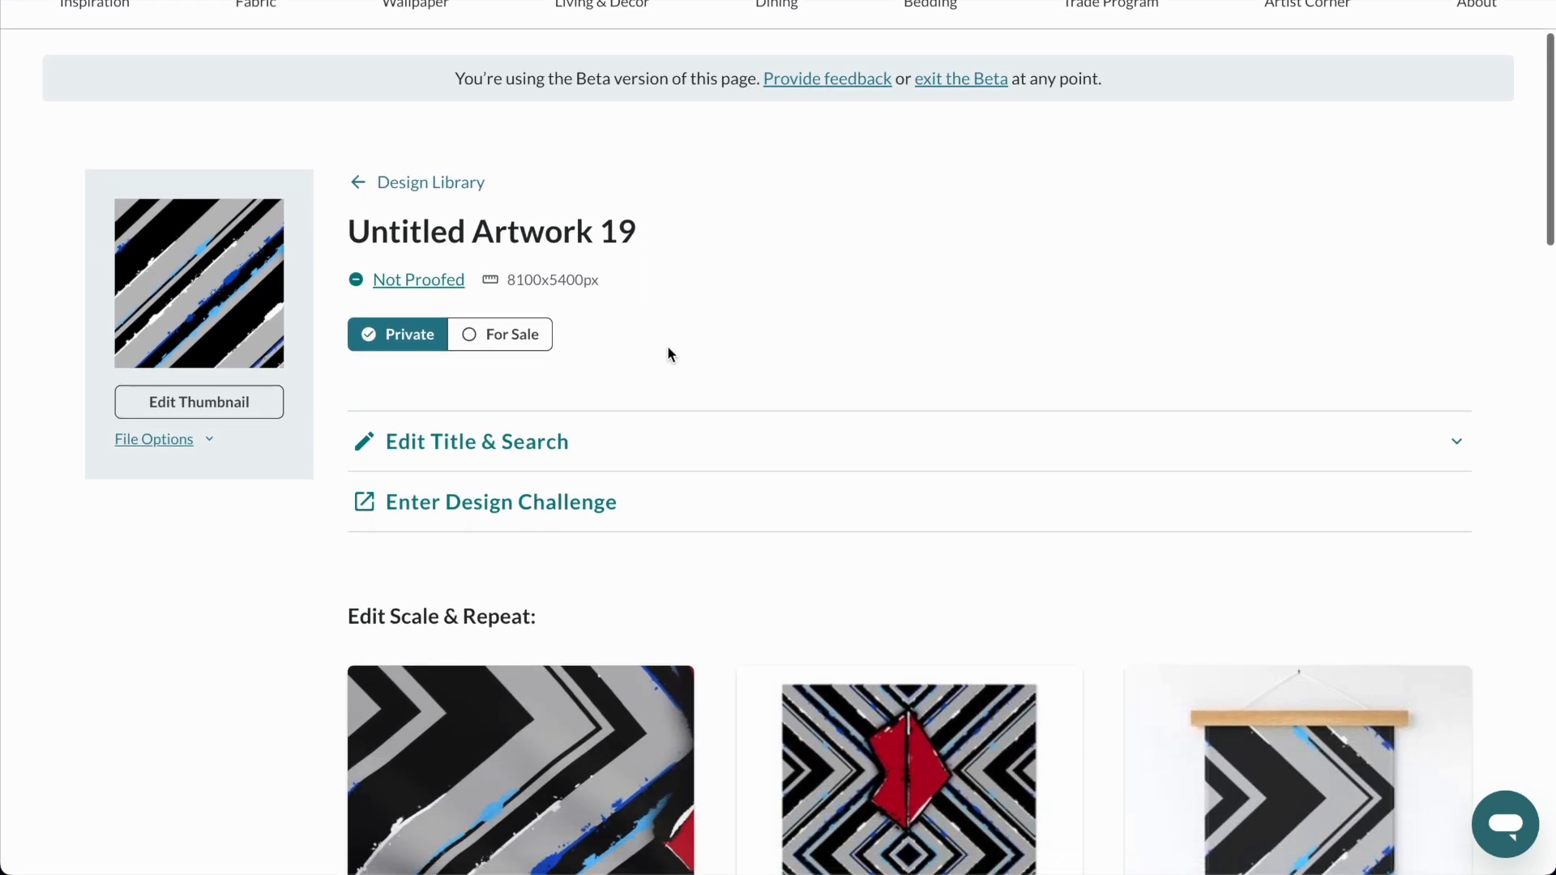
scroll(668, 354, "down", 5)
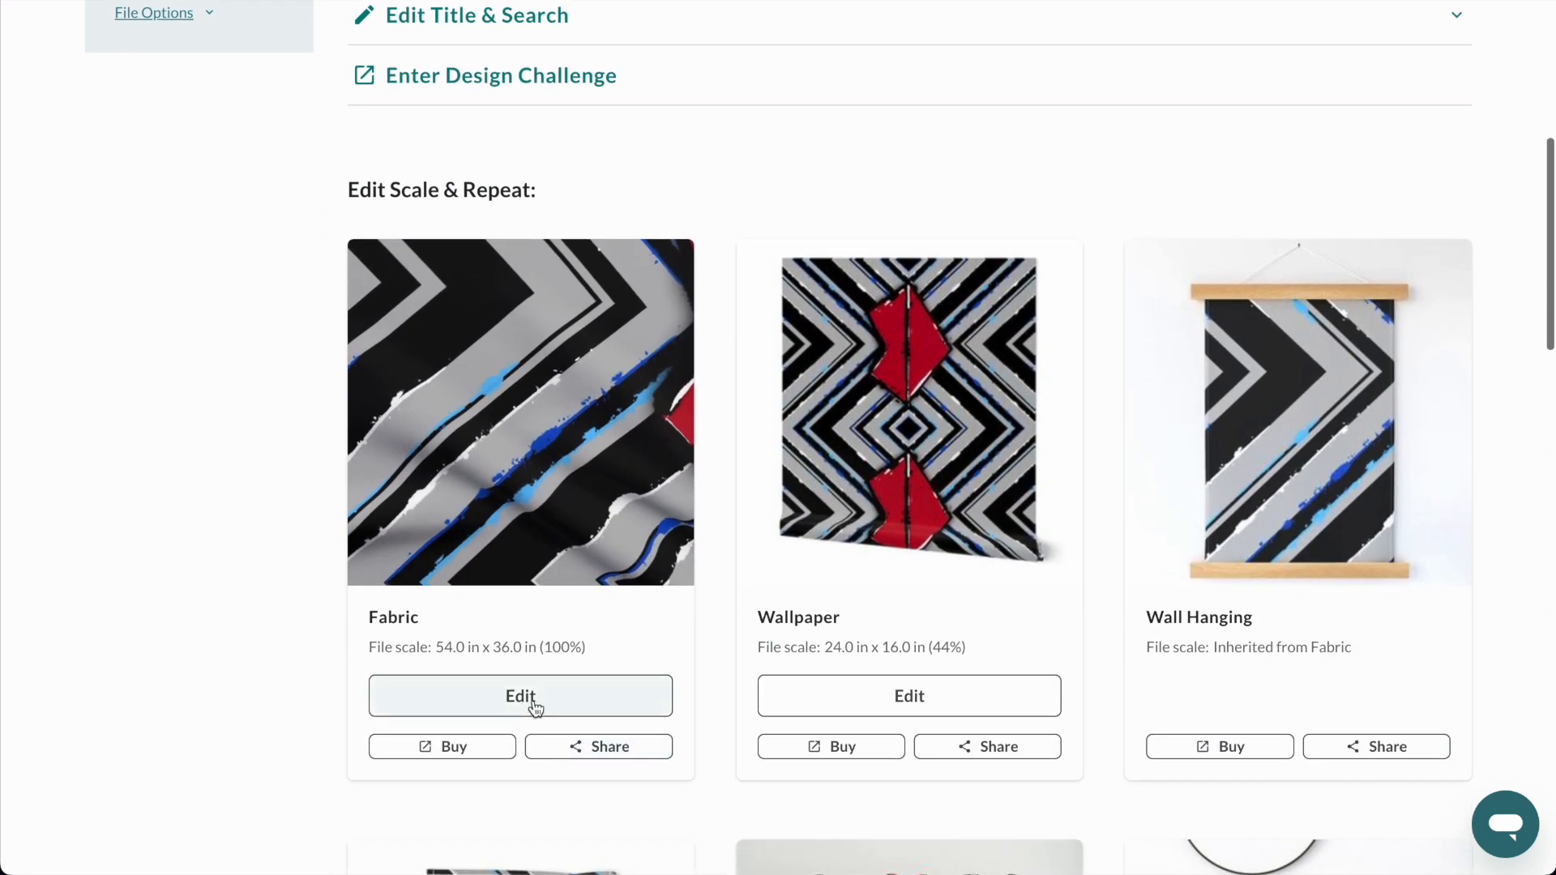
left_click(535, 702)
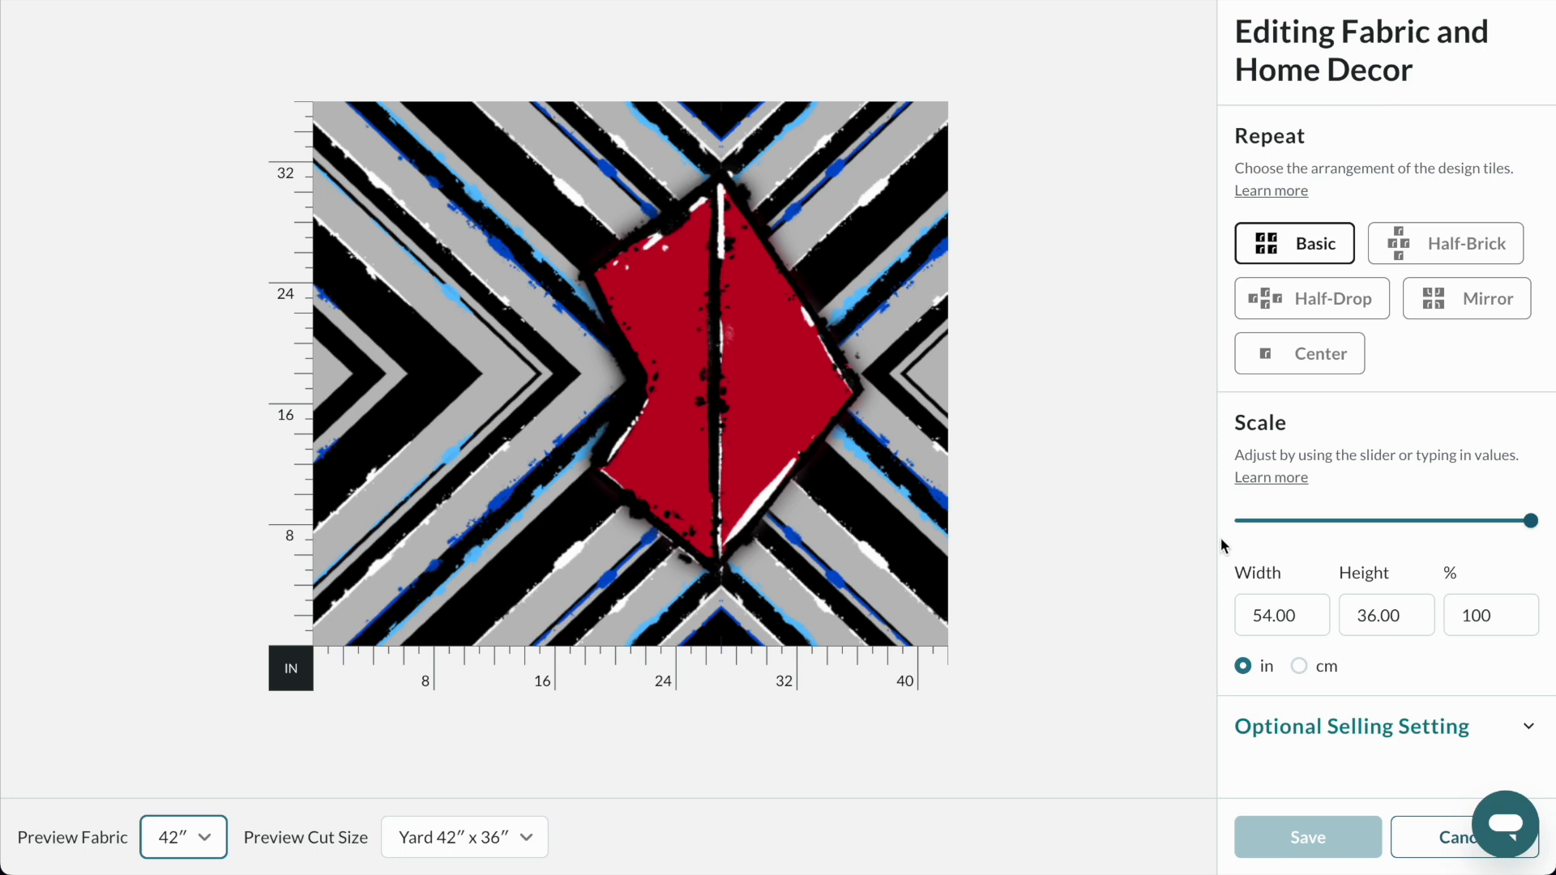
double_click(1283, 604)
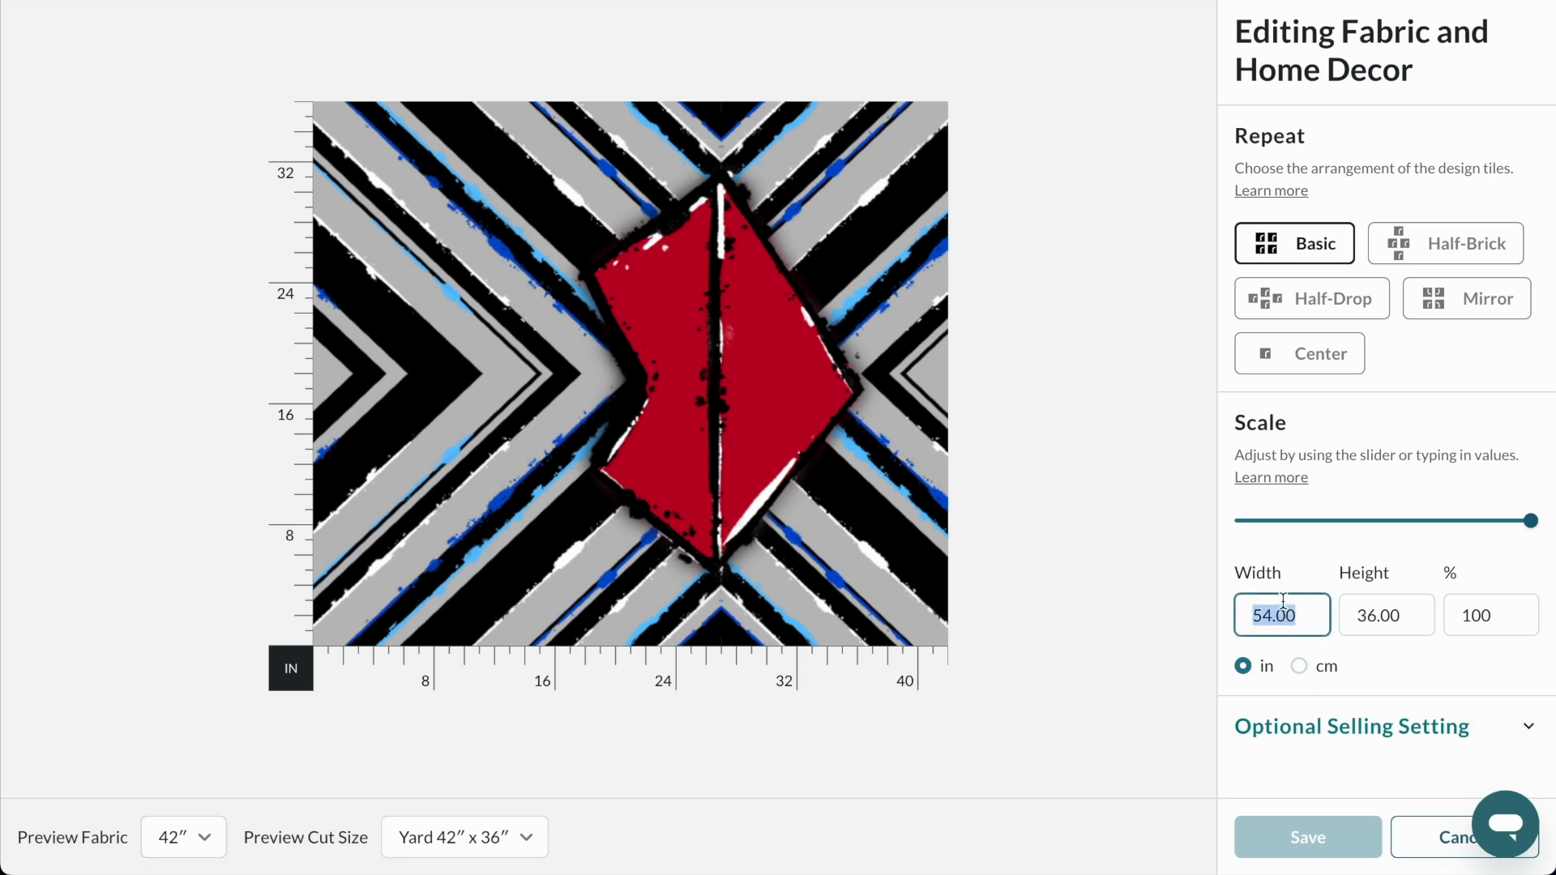
type("27")
left_click(1322, 566)
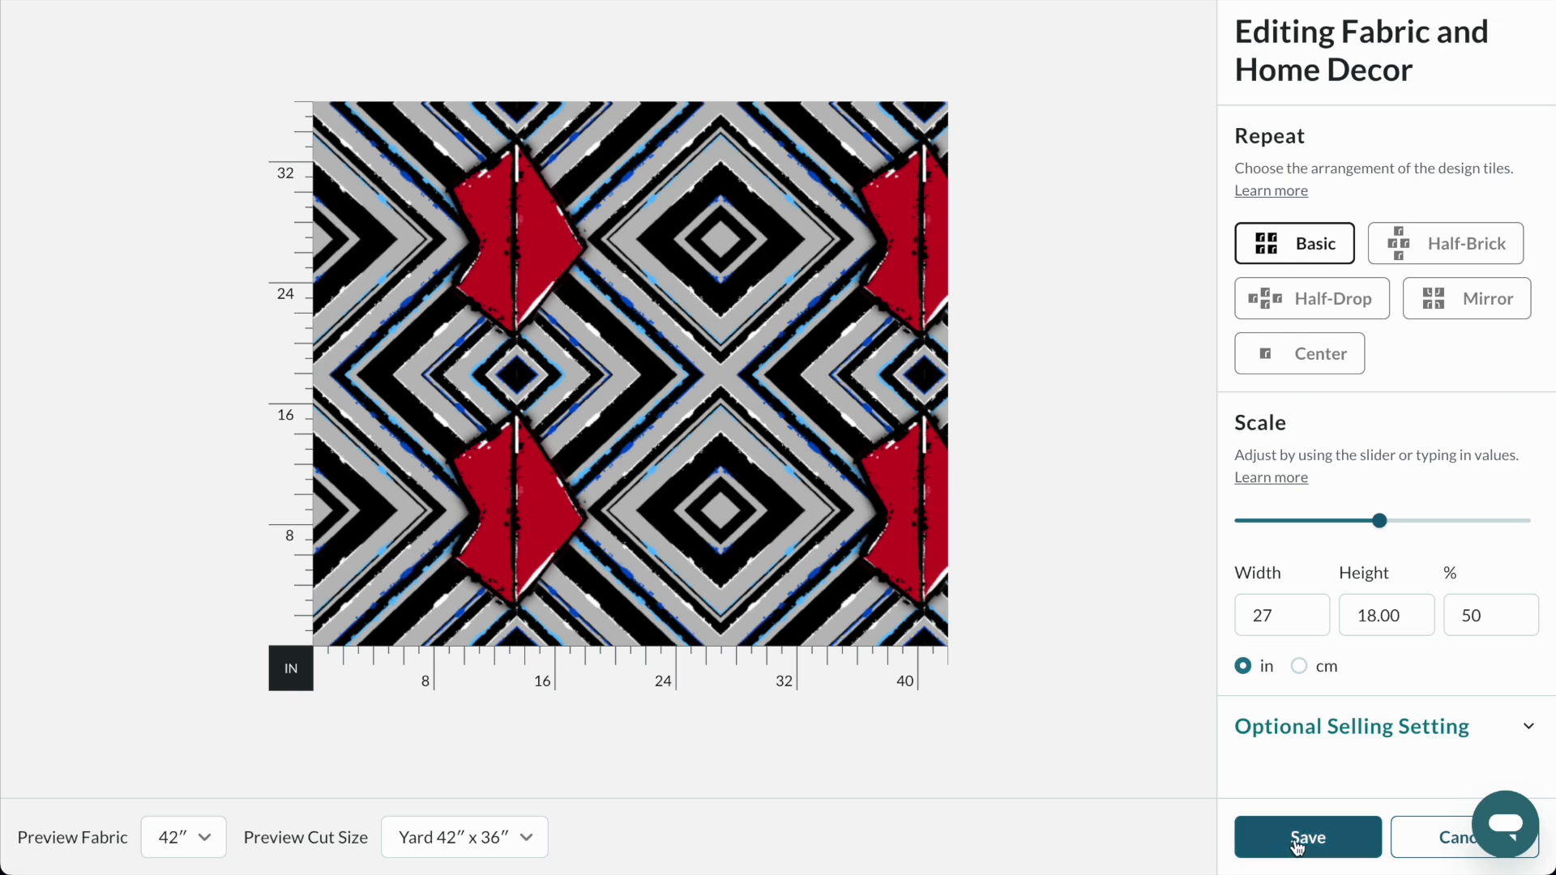
left_click(1321, 847)
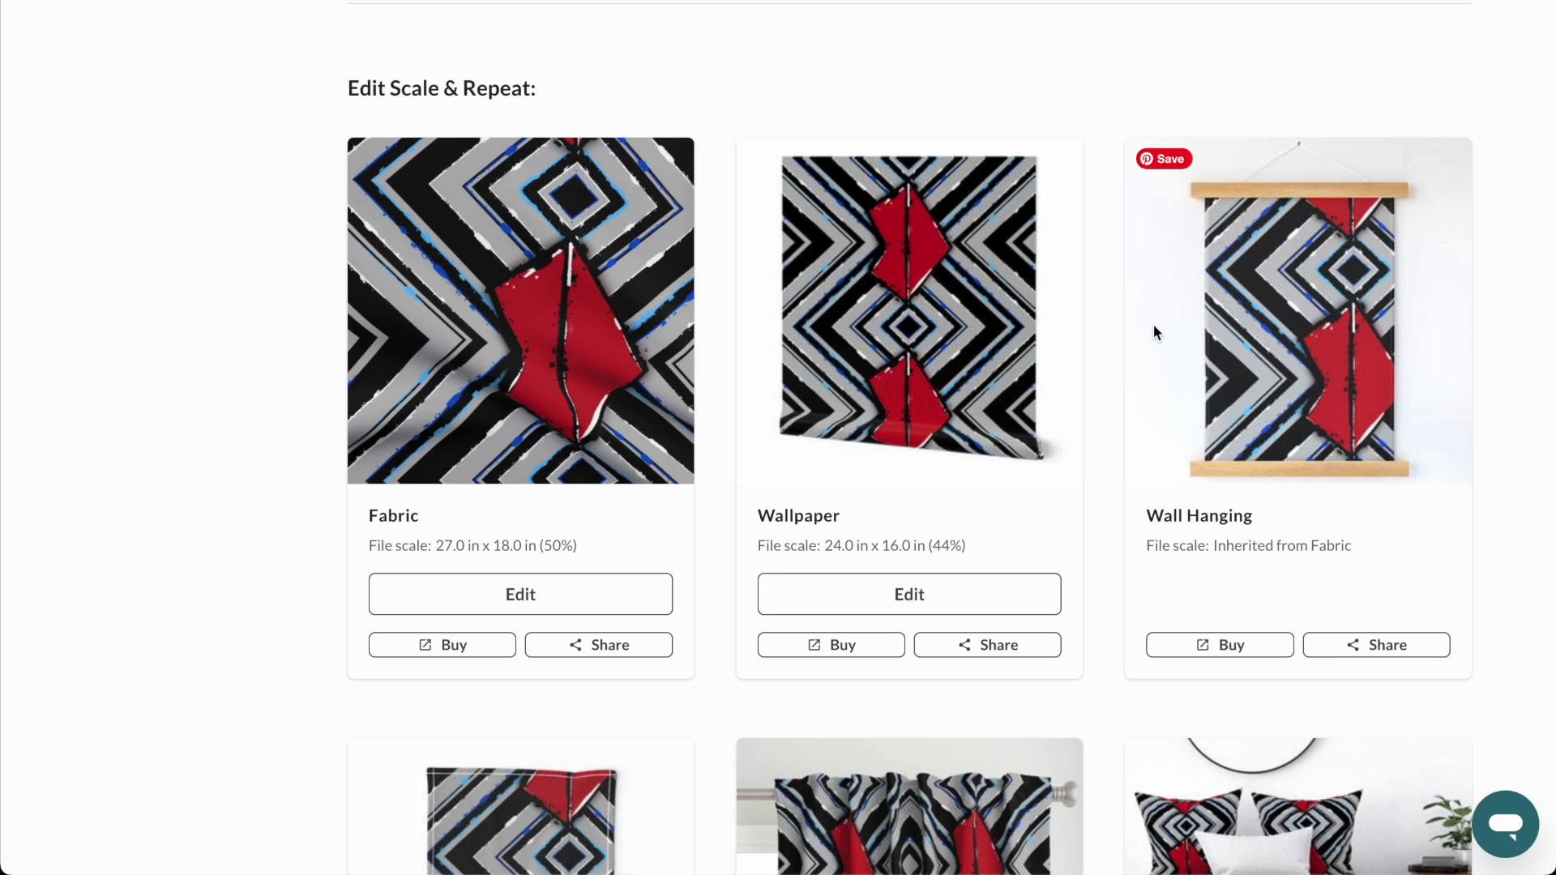
Proof Untitled Artwork 19 by inspecting its outlined repeat, and approve it as looking good.
scroll(1082, 352, "up", 6)
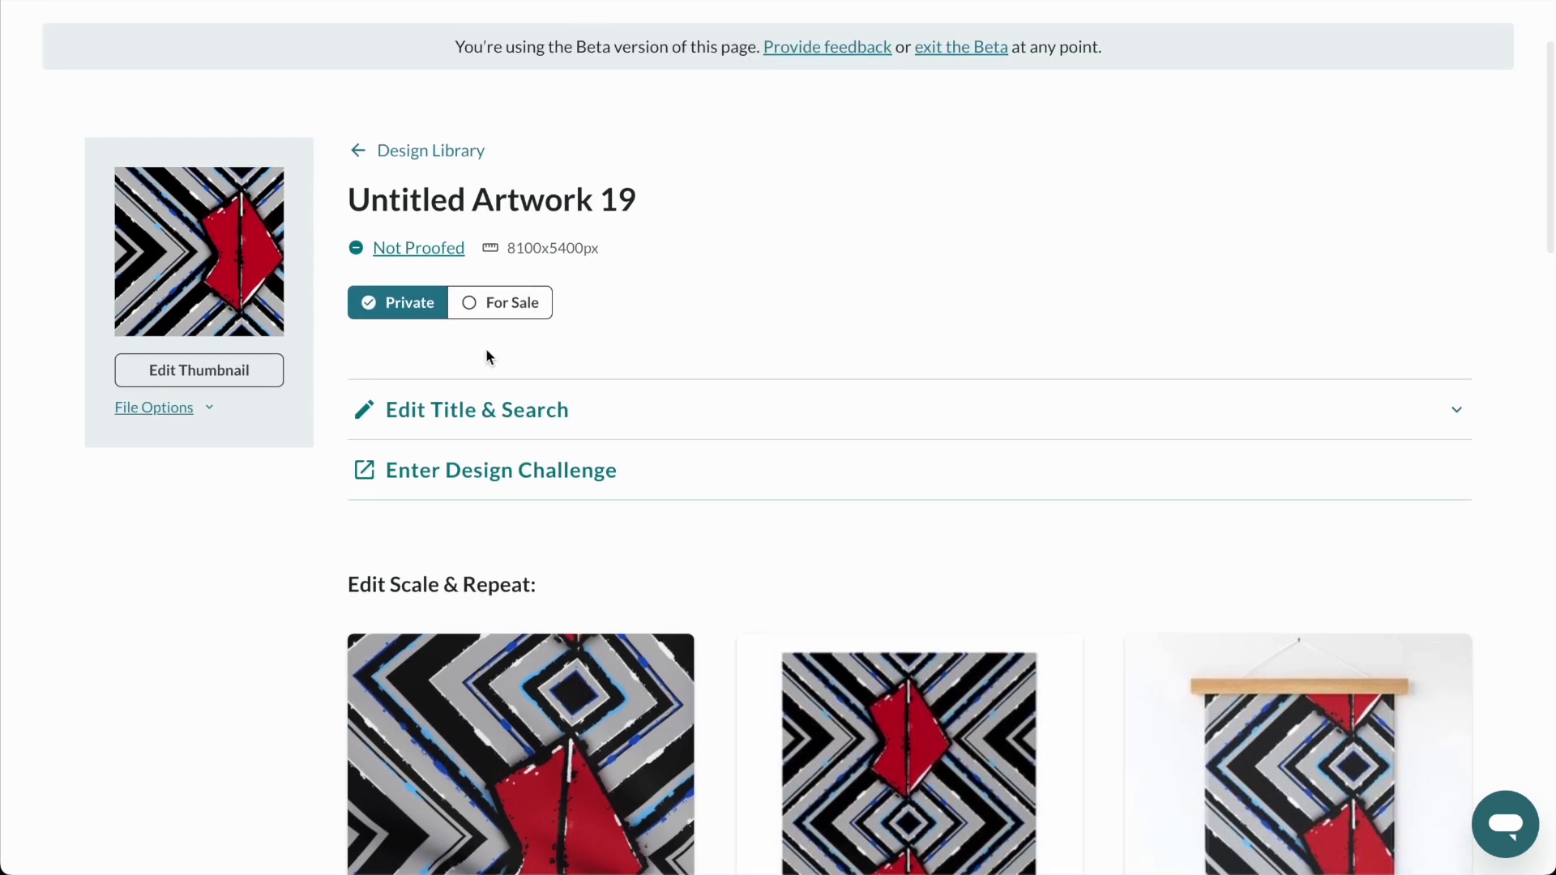
left_click(430, 252)
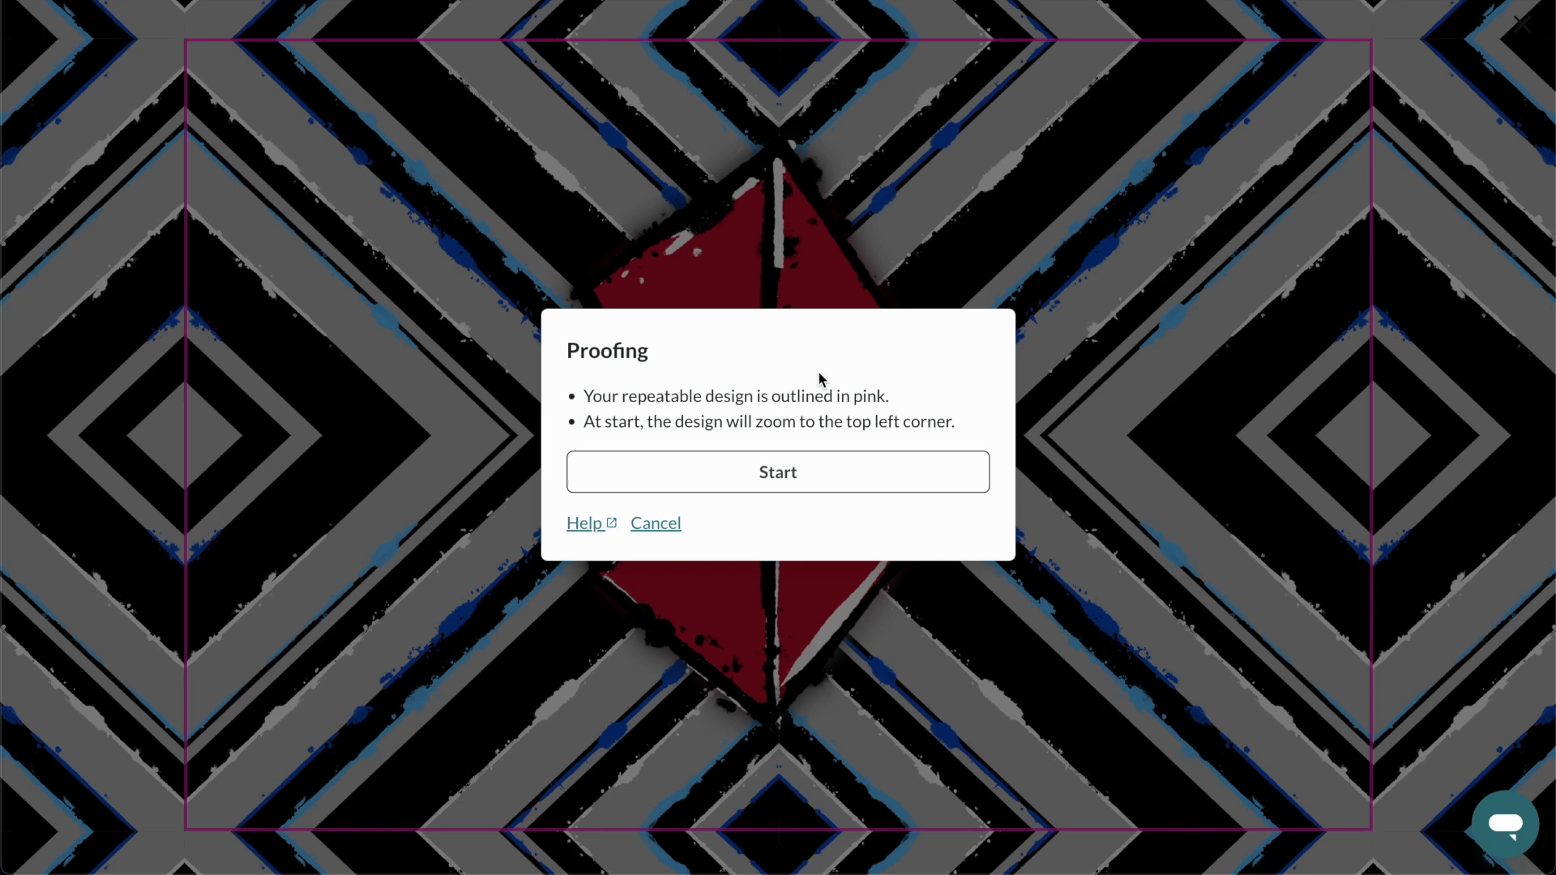
left_click(793, 480)
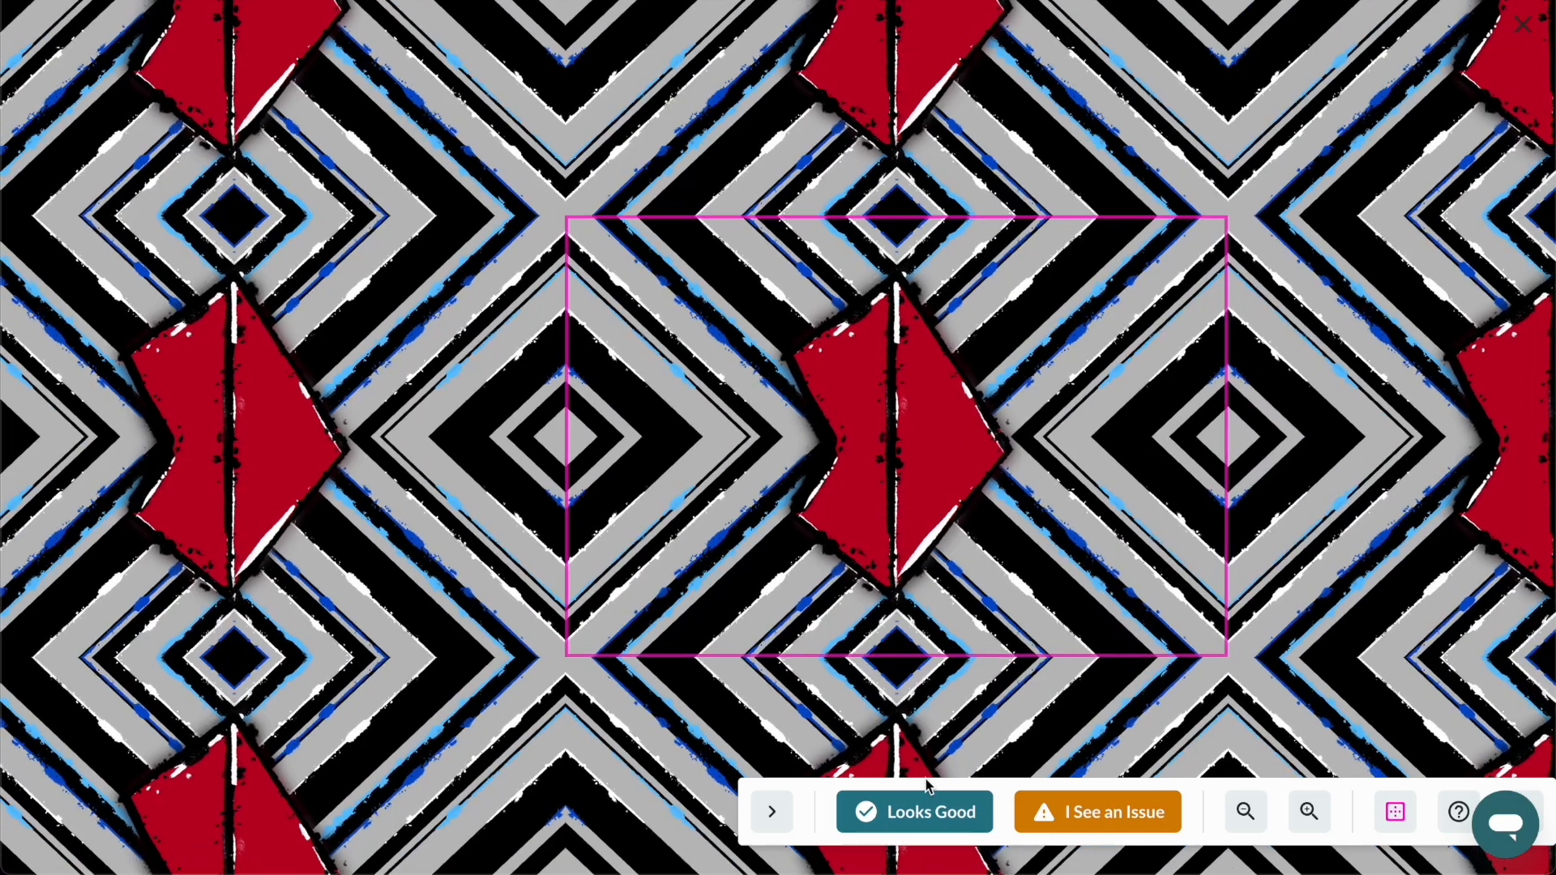
left_click(924, 812)
Offer Untitled Artwork 19 for sale on wall hanging, tea towel and fabric only, and save.
left_click(517, 308)
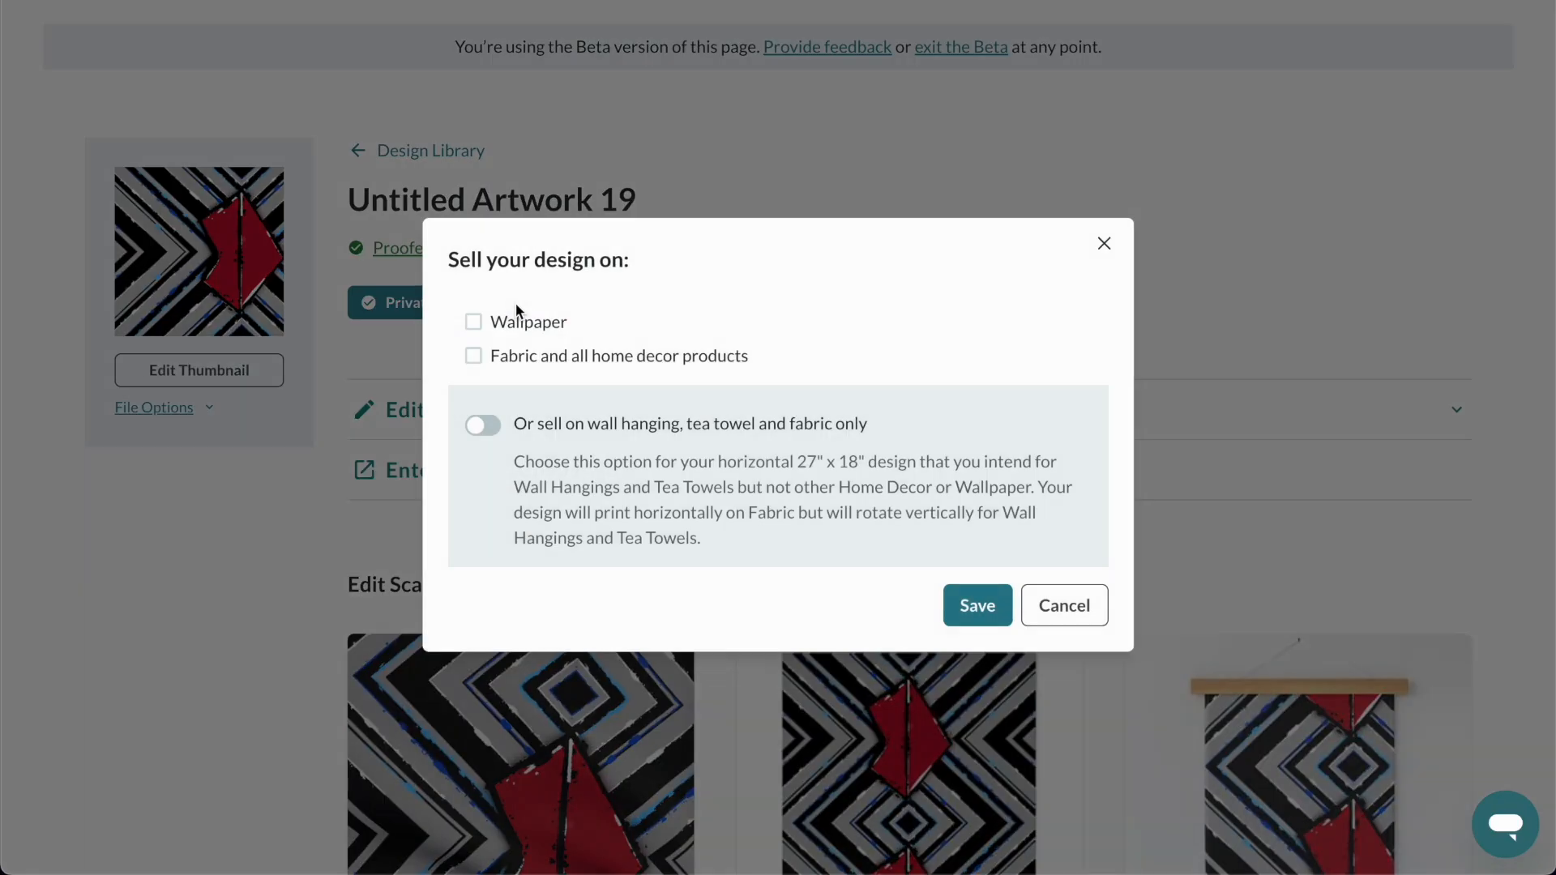
left_click(484, 425)
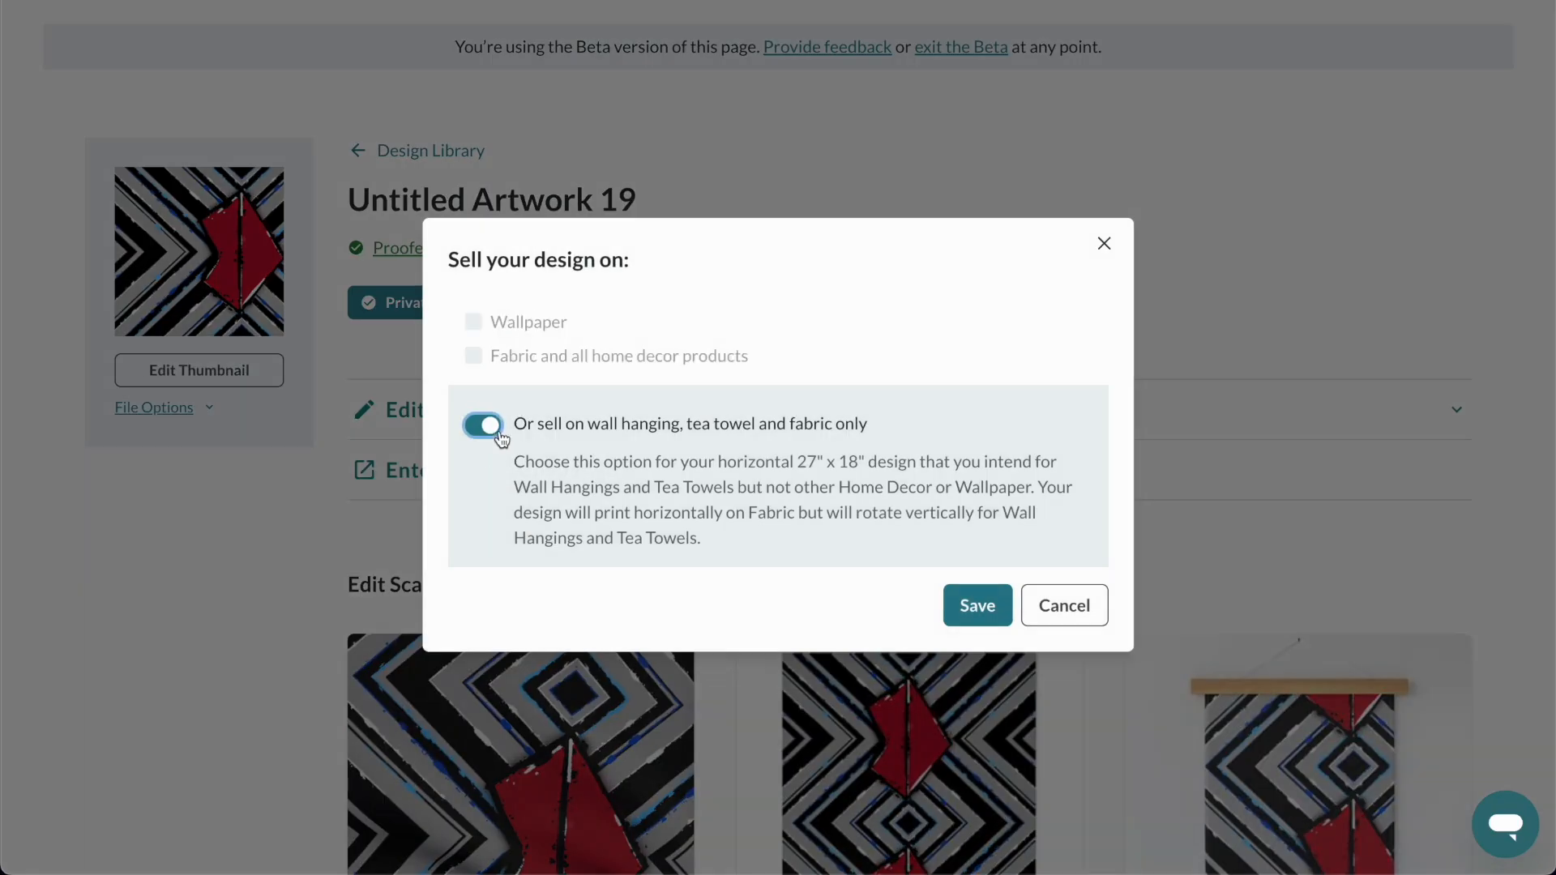
left_click(1002, 608)
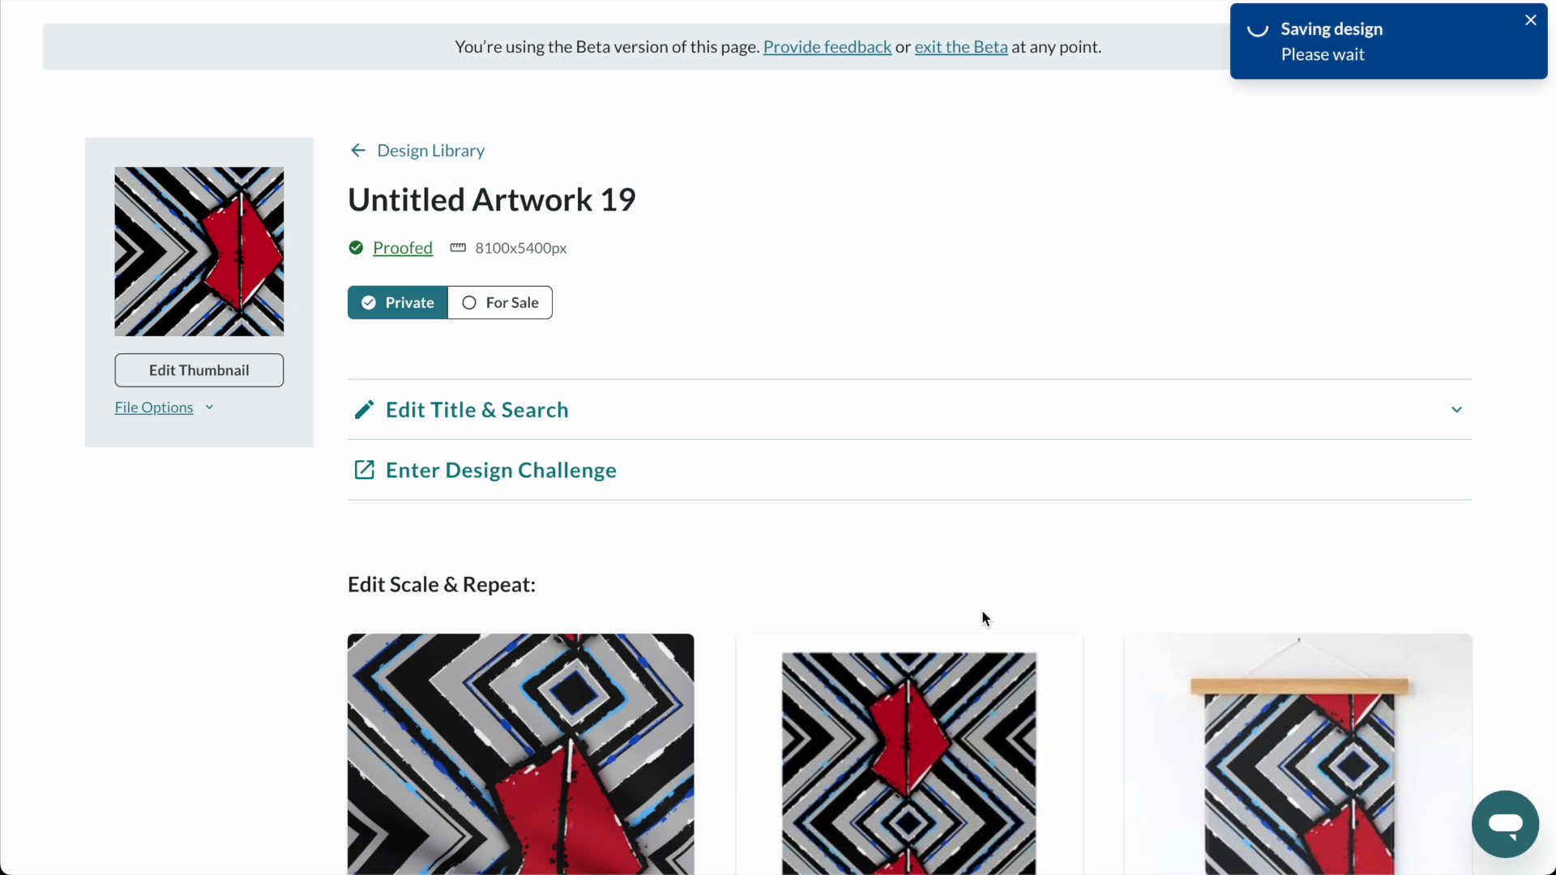
Check how the design is oriented on the fabric, wall hanging and tea towel previews.
scroll(958, 280, "down", 1)
scroll(958, 279, "down", 3)
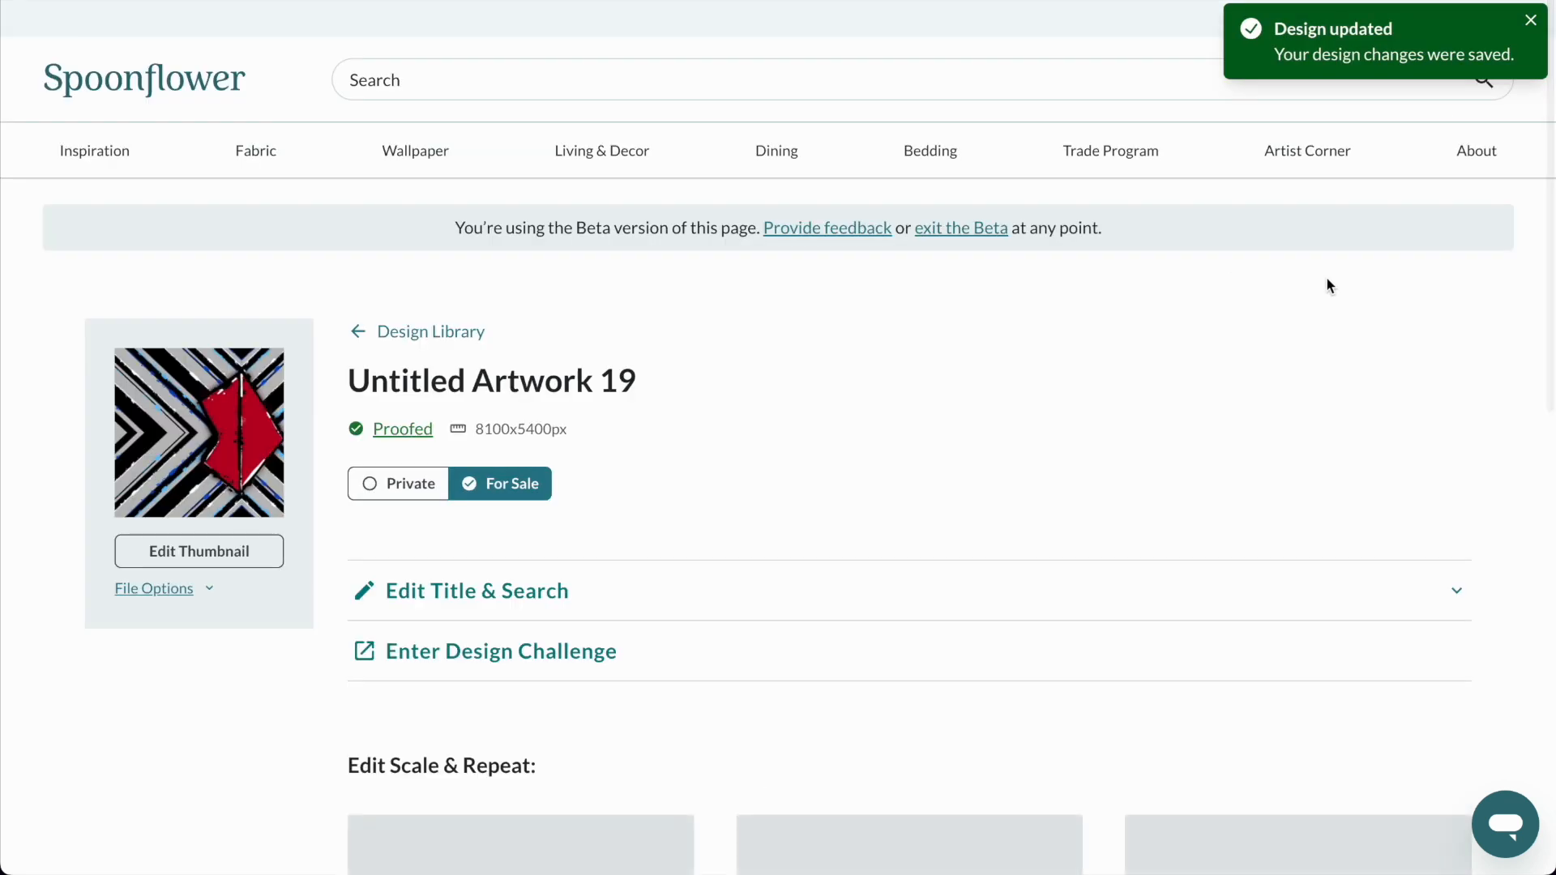
scroll(1327, 280, "down", 3)
scroll(1329, 284, "down", 2)
scroll(1329, 284, "down", 3)
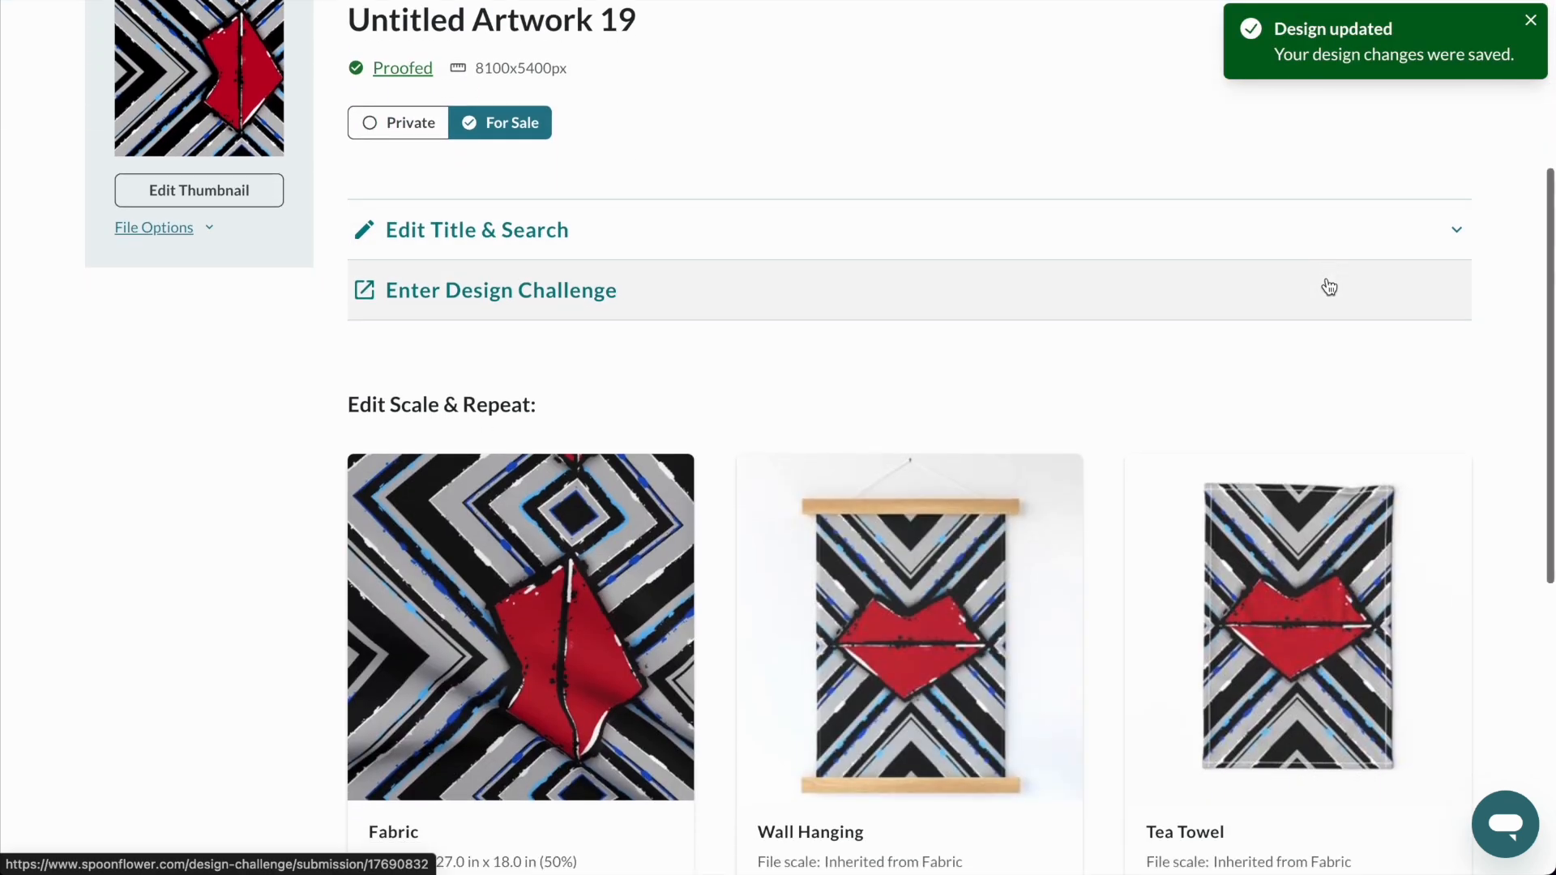
scroll(1329, 284, "down", 1)
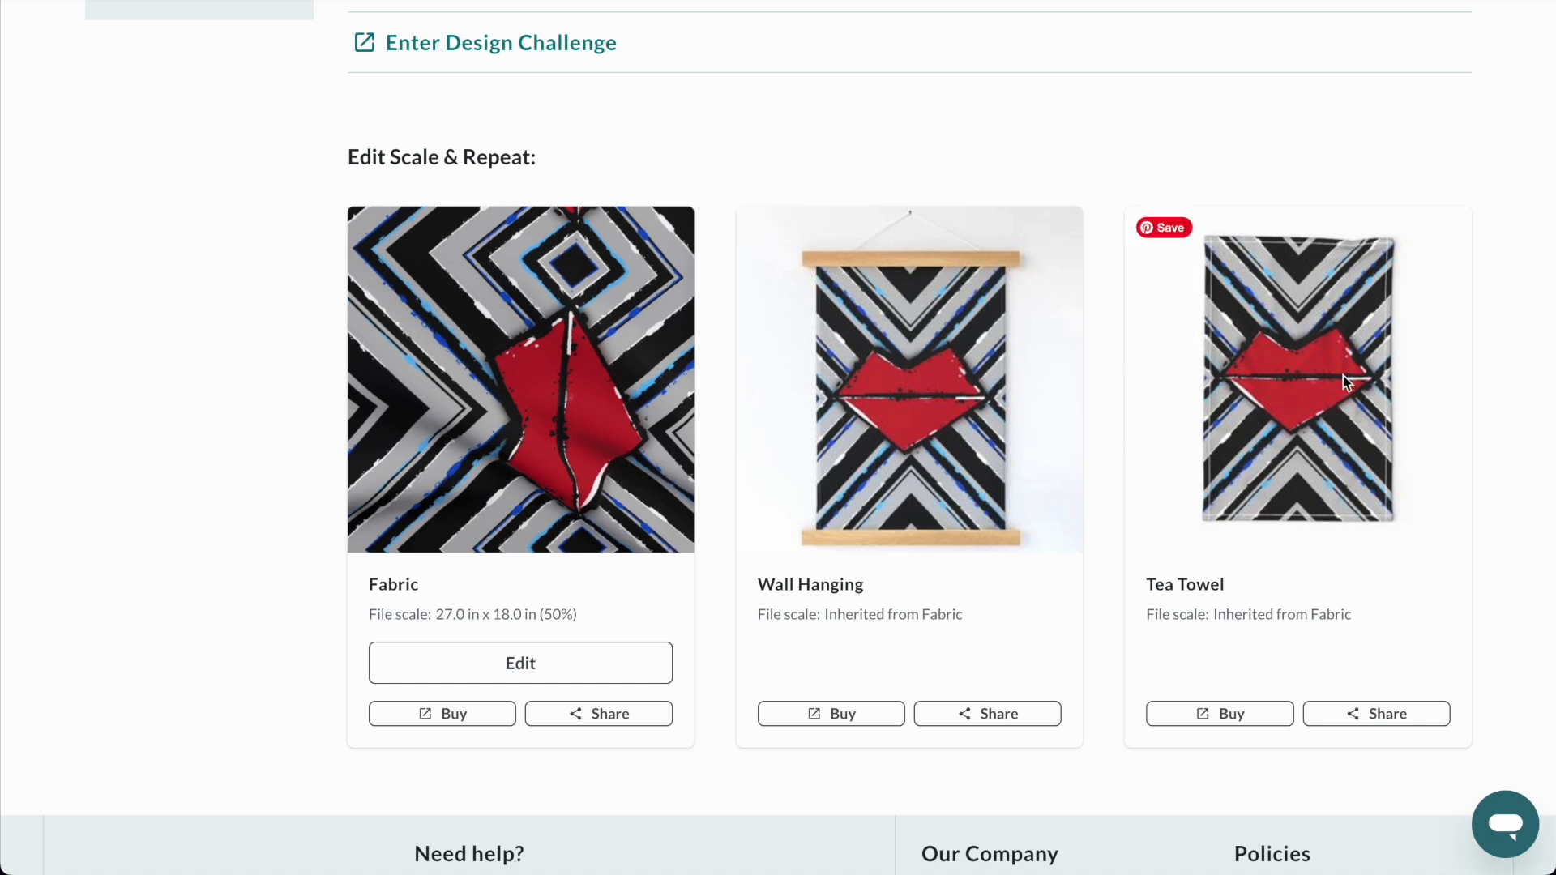
Set the design's fabric scale to a height of 9 in and save it.
left_click(495, 671)
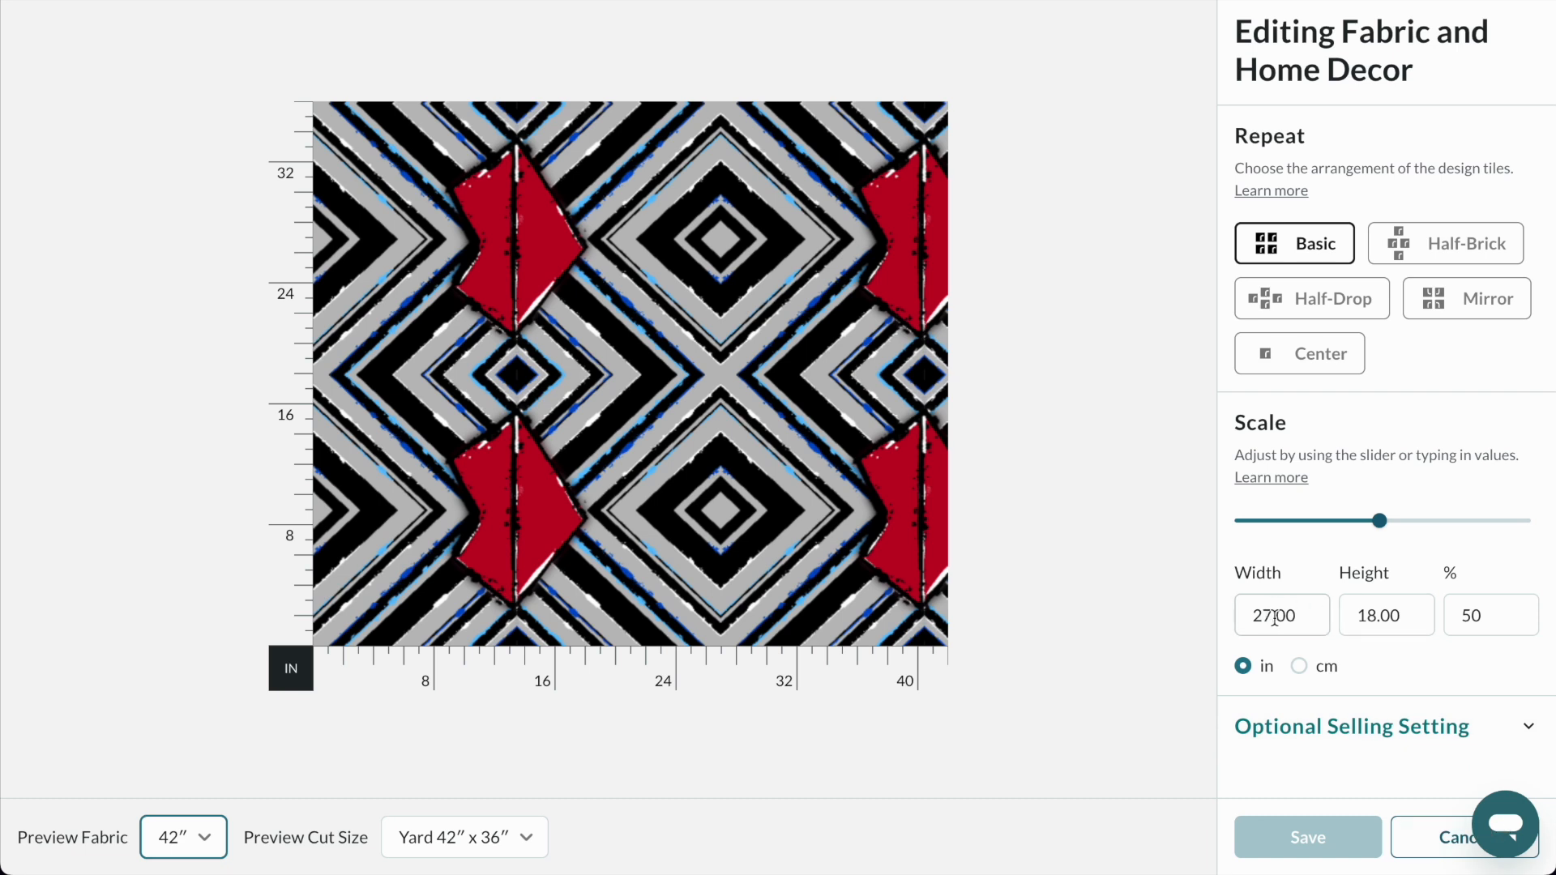
double_click(1391, 615)
type("9")
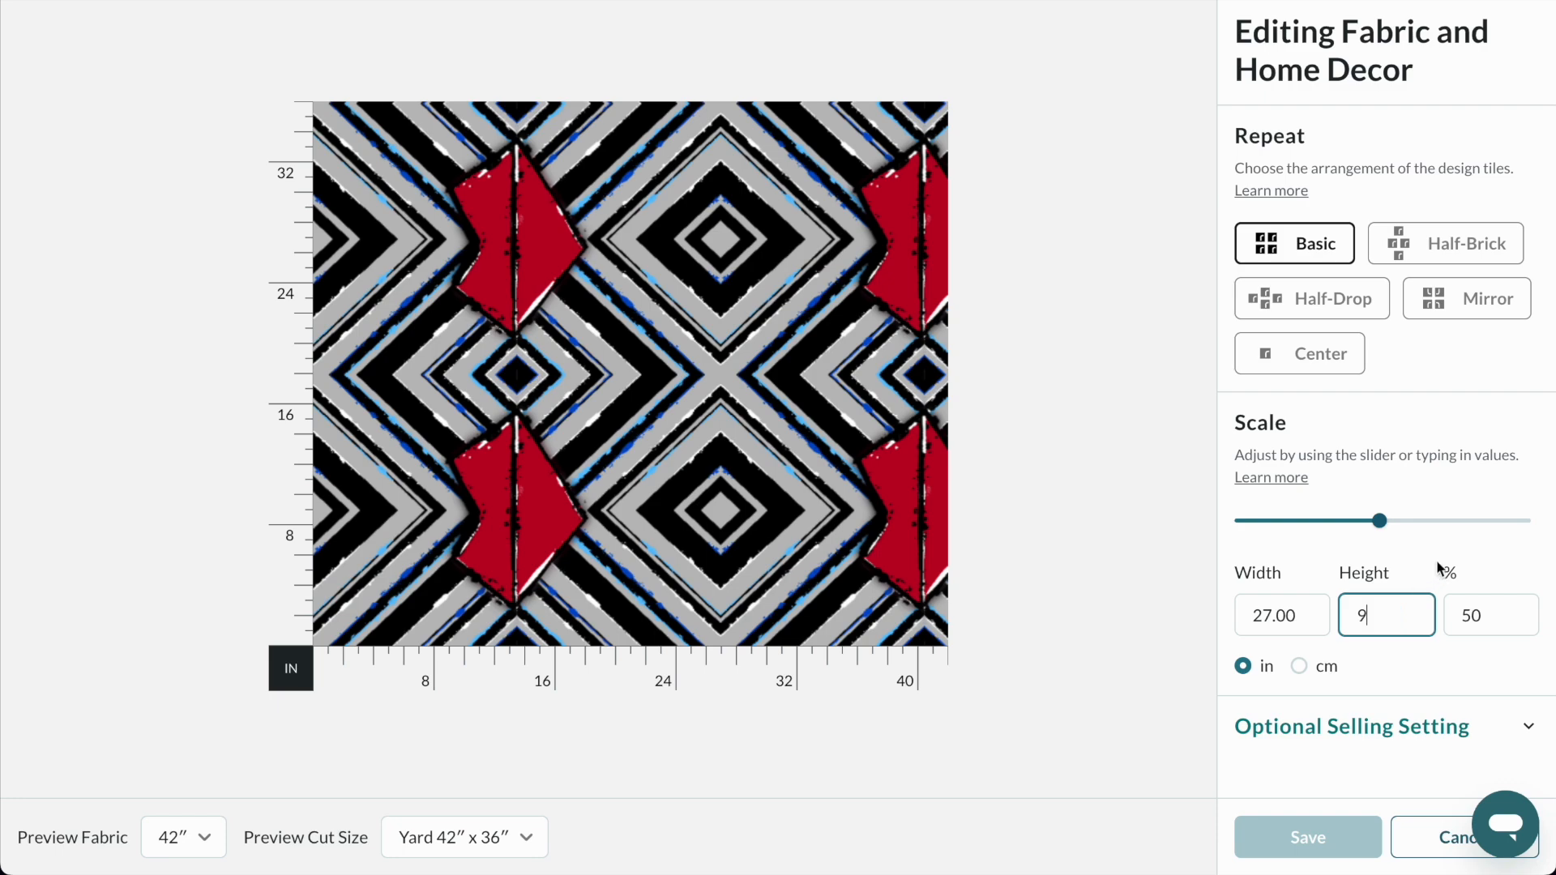
key("Return")
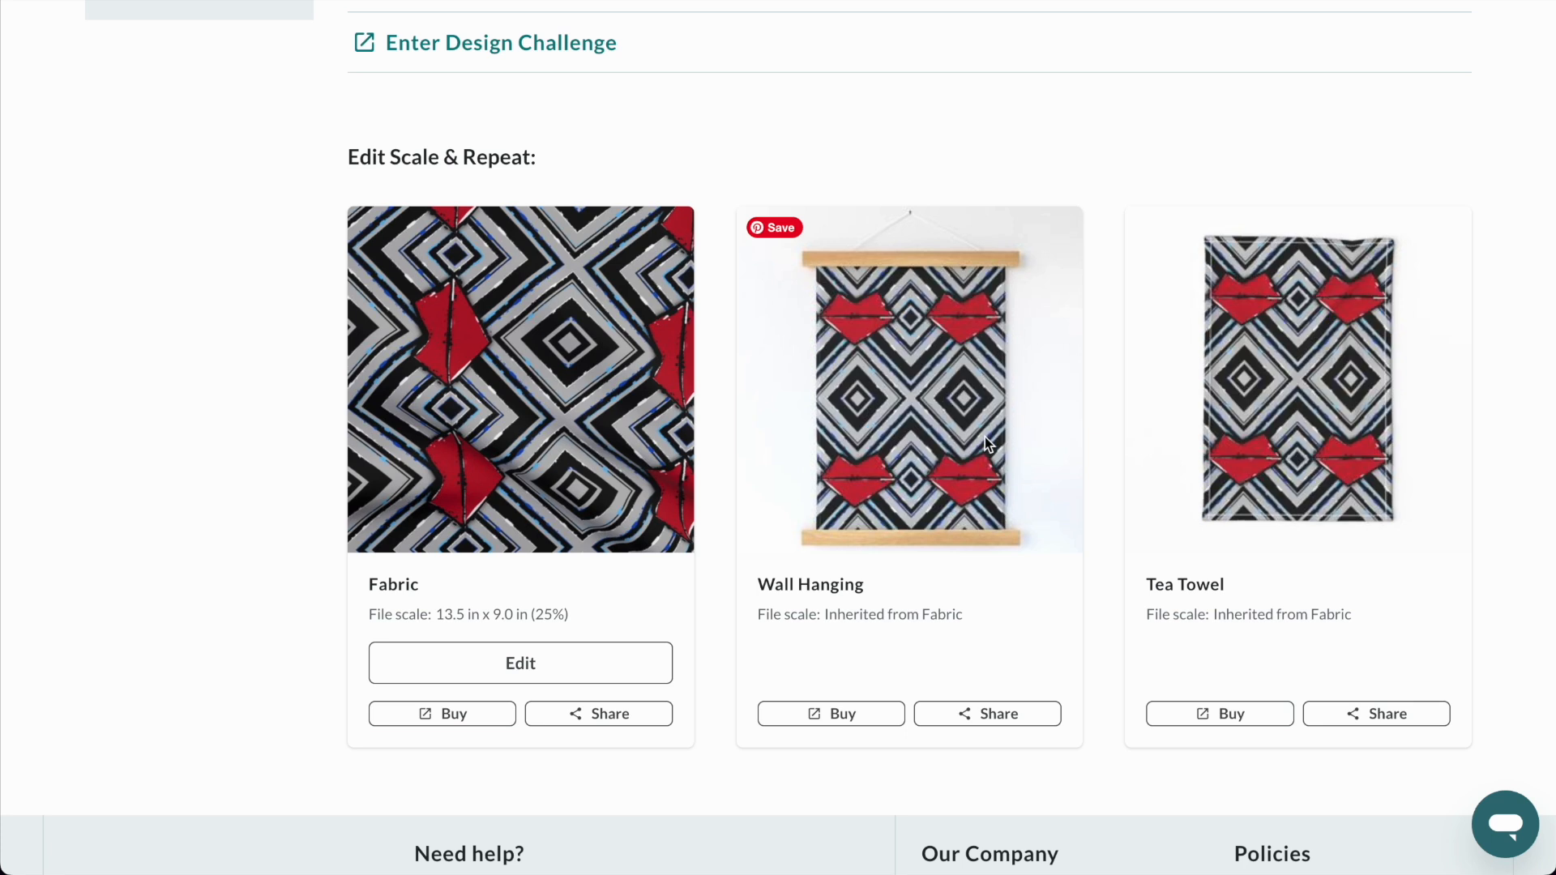
Set the design's fabric scale to a width of 27 in and save it.
left_click(581, 667)
left_click(1368, 615)
left_click(1257, 618)
double_click(1257, 618)
type("27")
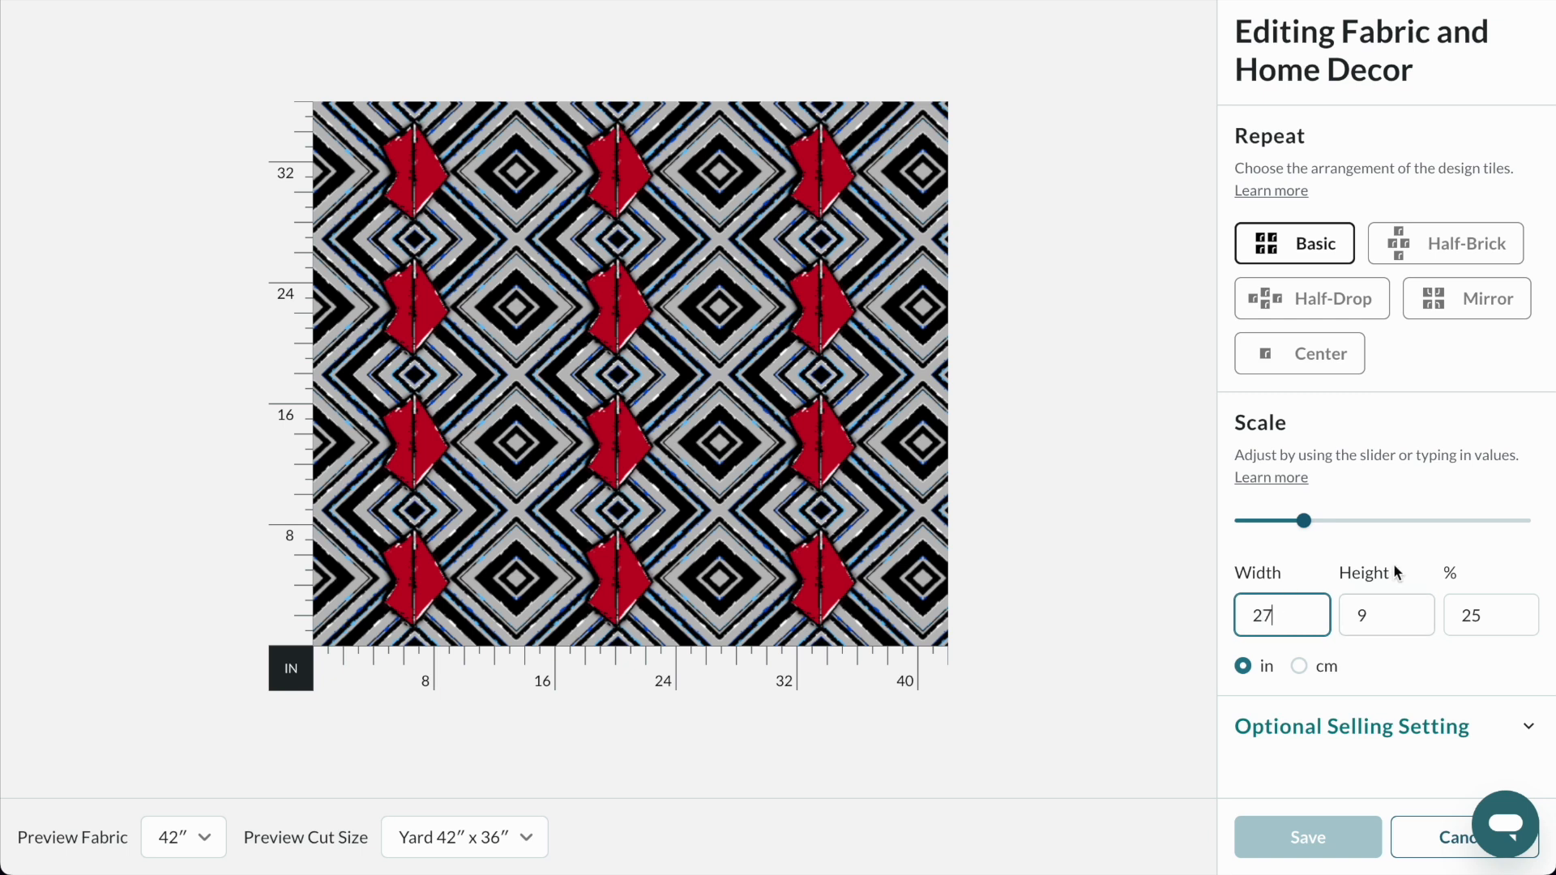
left_click(1412, 551)
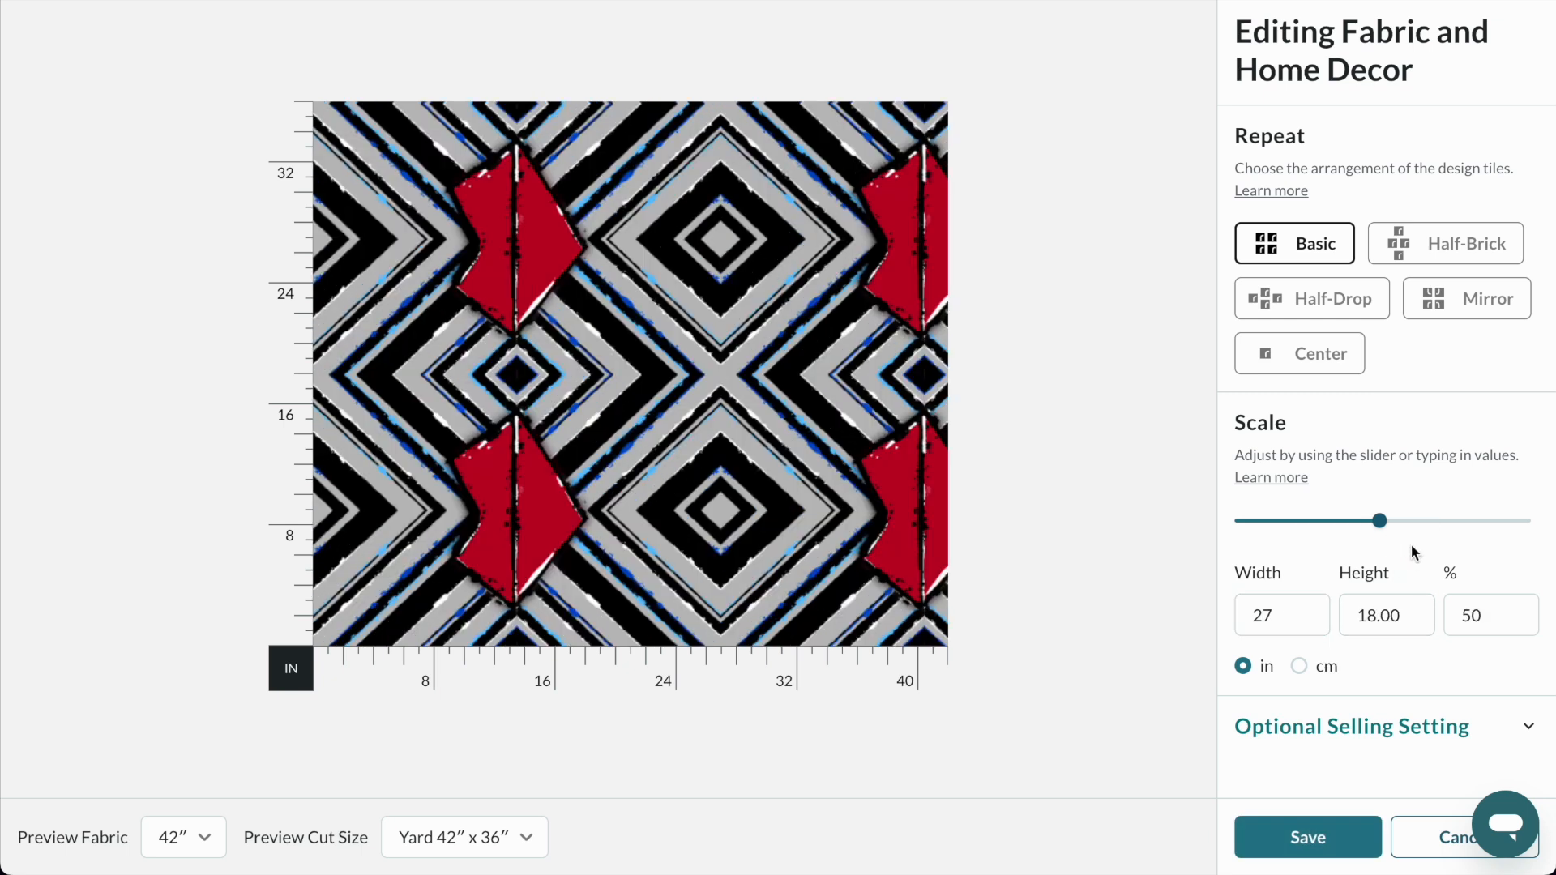
left_click(1341, 847)
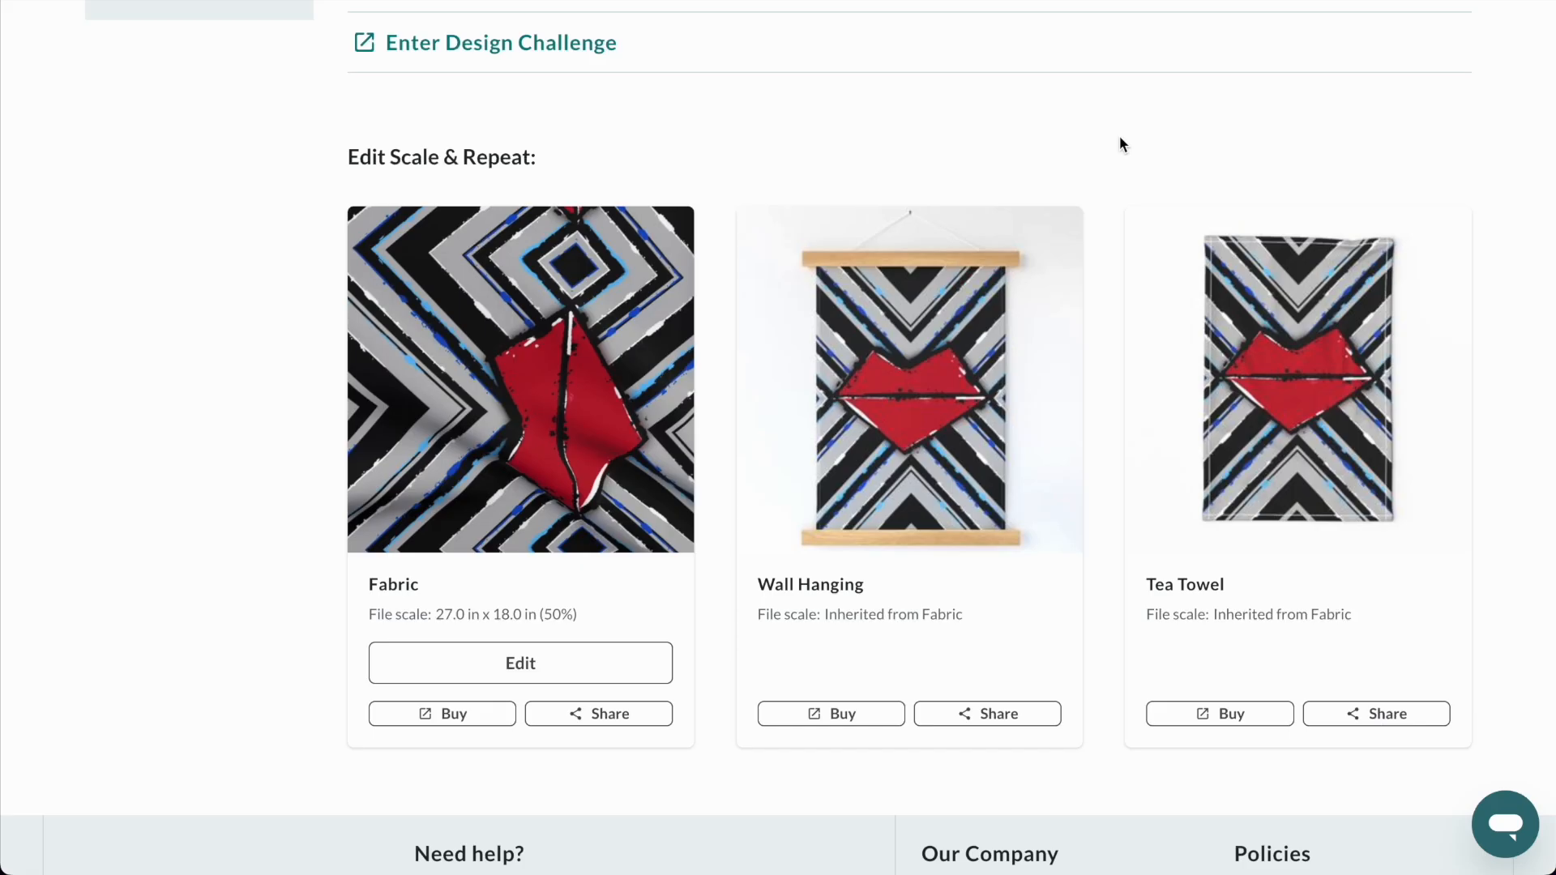
Change the design's thumbnail to the Centered Crop view and save it.
scroll(231, 396, "down", 3)
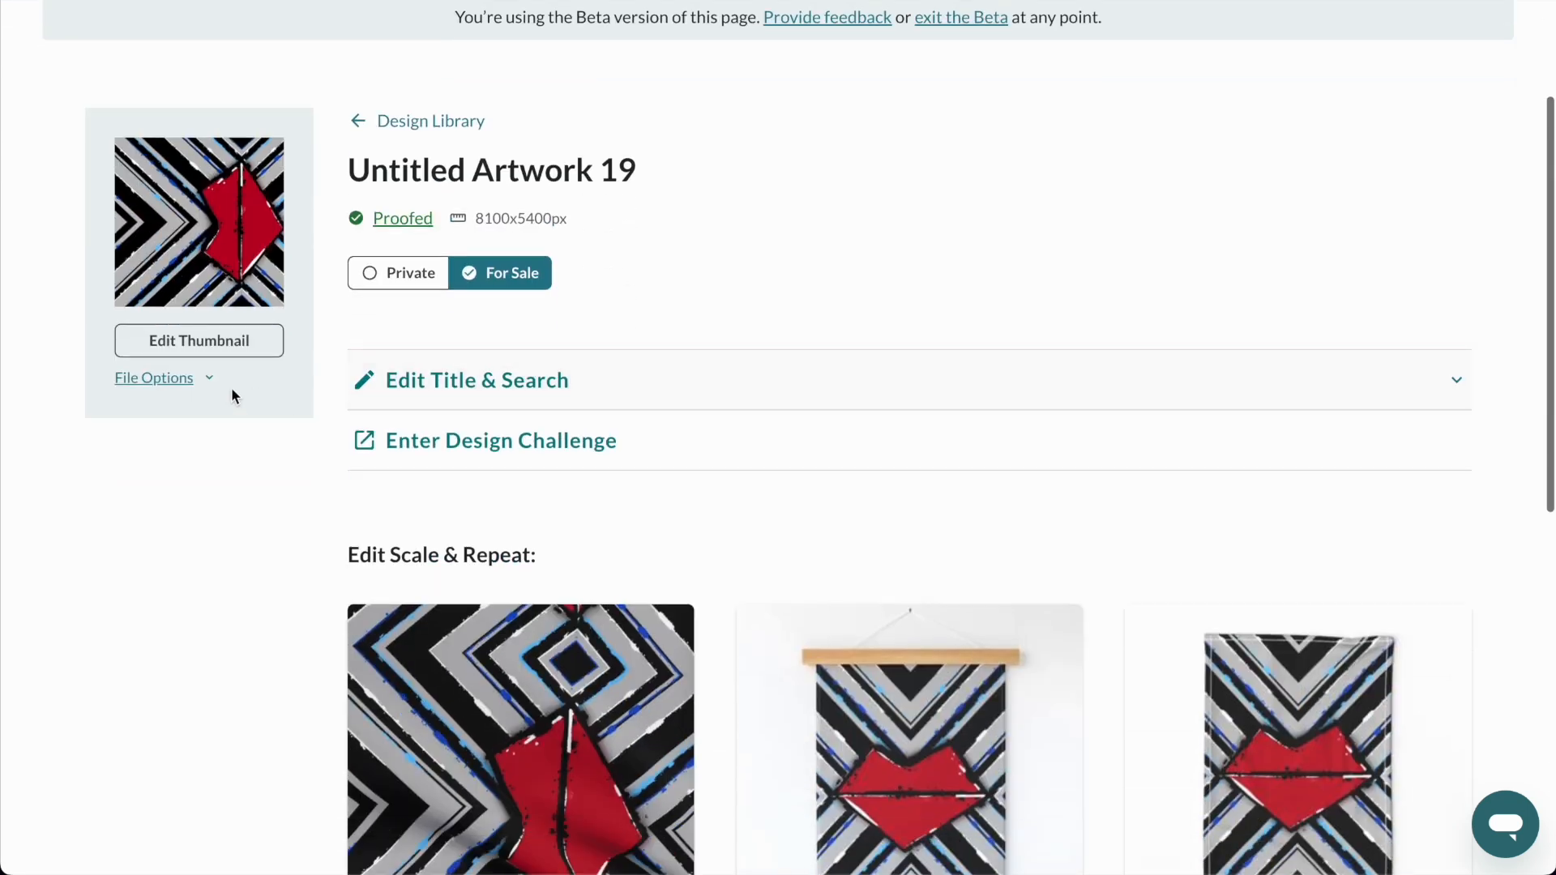
left_click(231, 341)
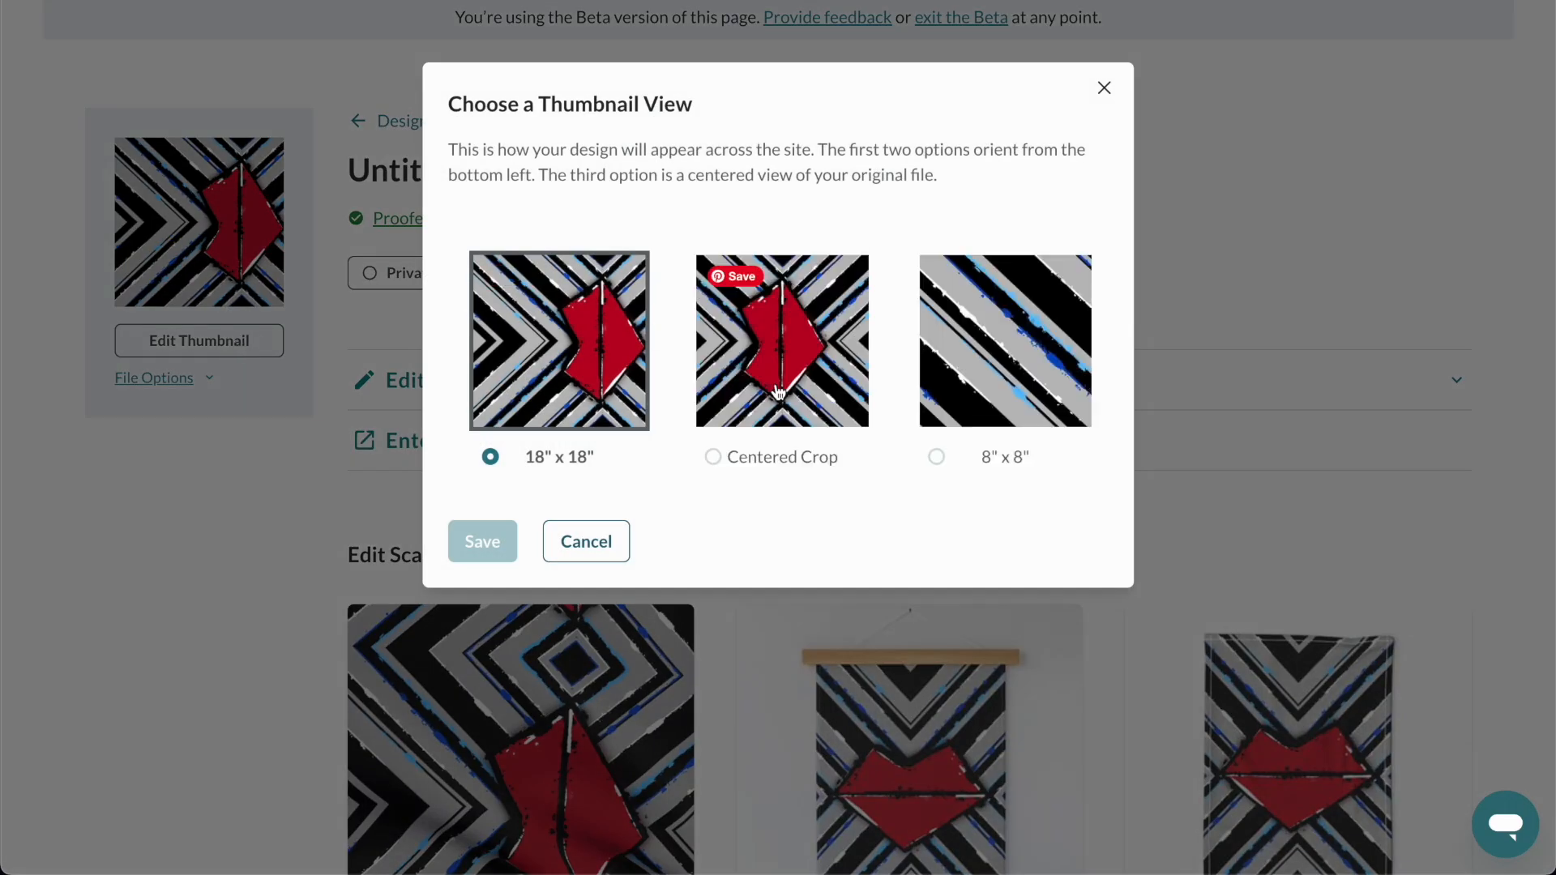
left_click(786, 382)
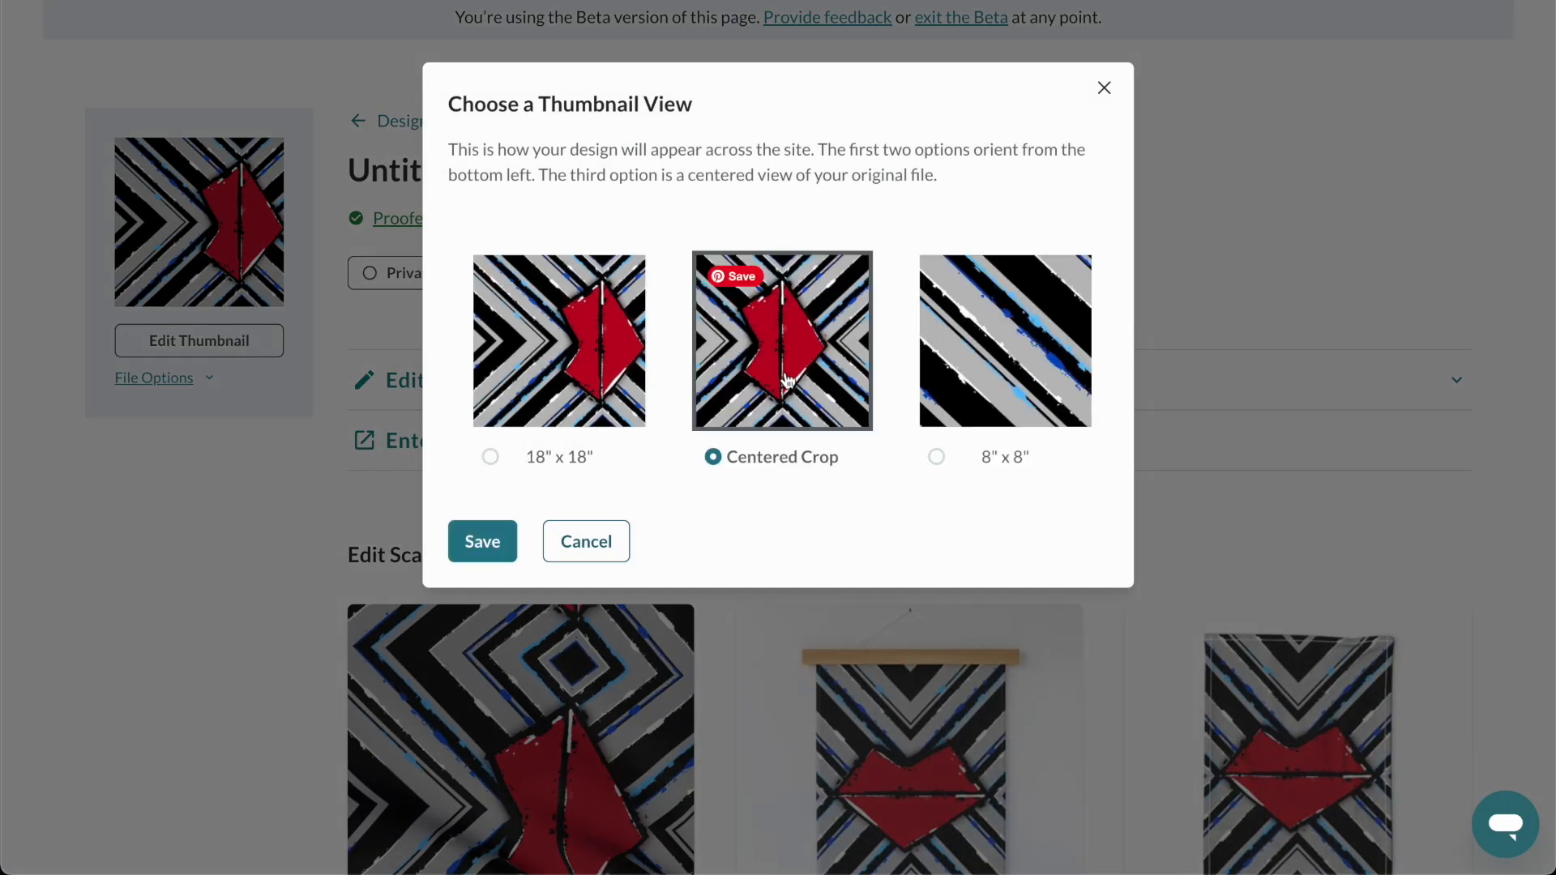
left_click(484, 539)
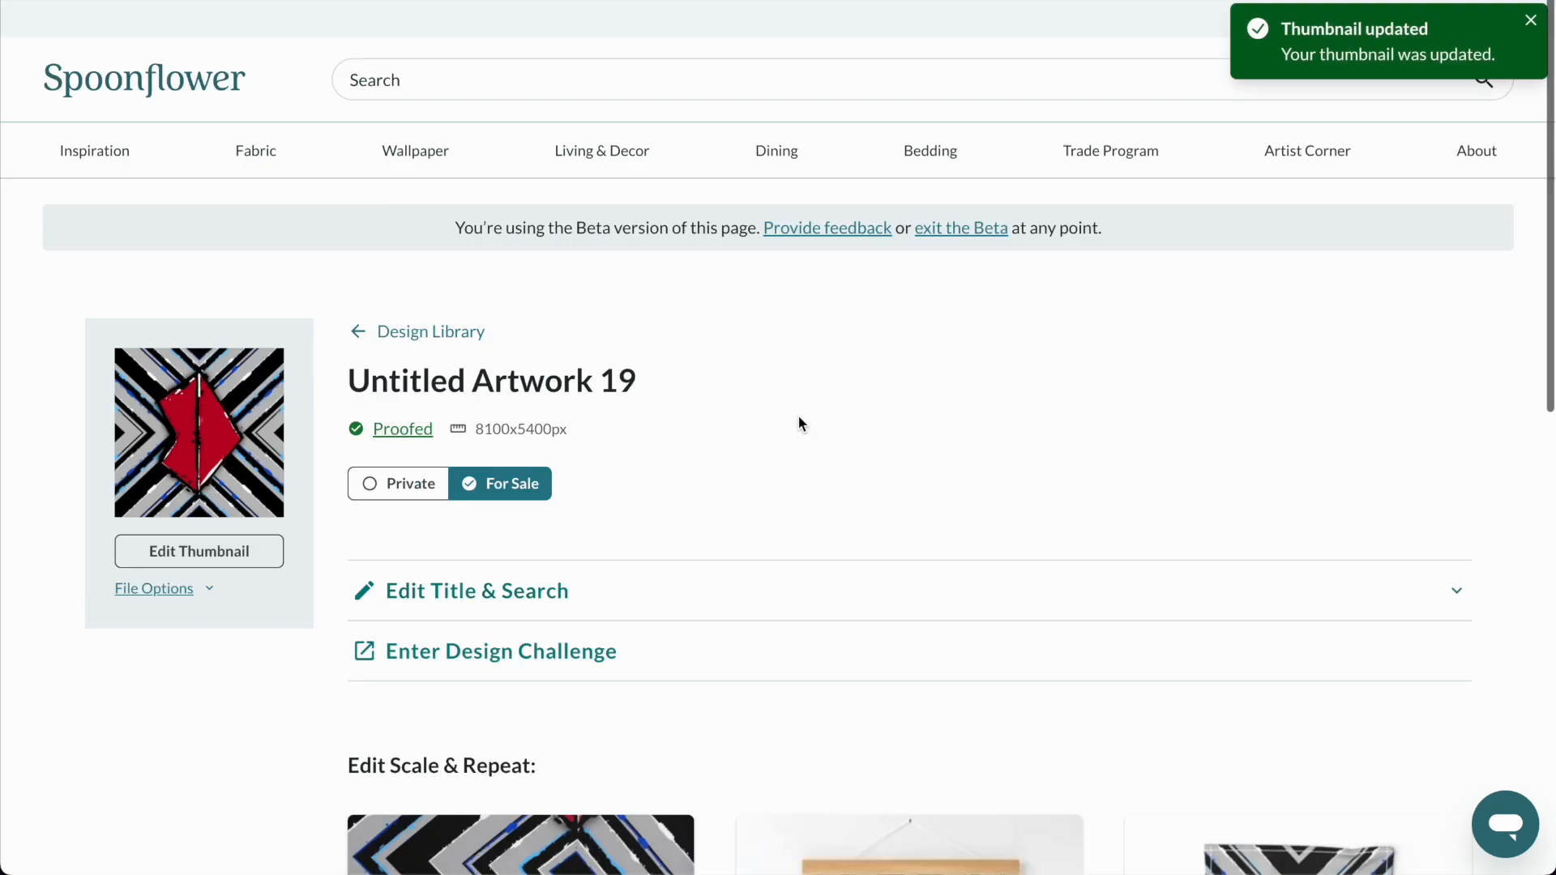
Title the design "abstract acrylic lips 1", add pattern tags such as abstract and geometric plus other tags such as kiss and lips, and save.
scroll(731, 417, "down", 5)
scroll(654, 350, "up", 3)
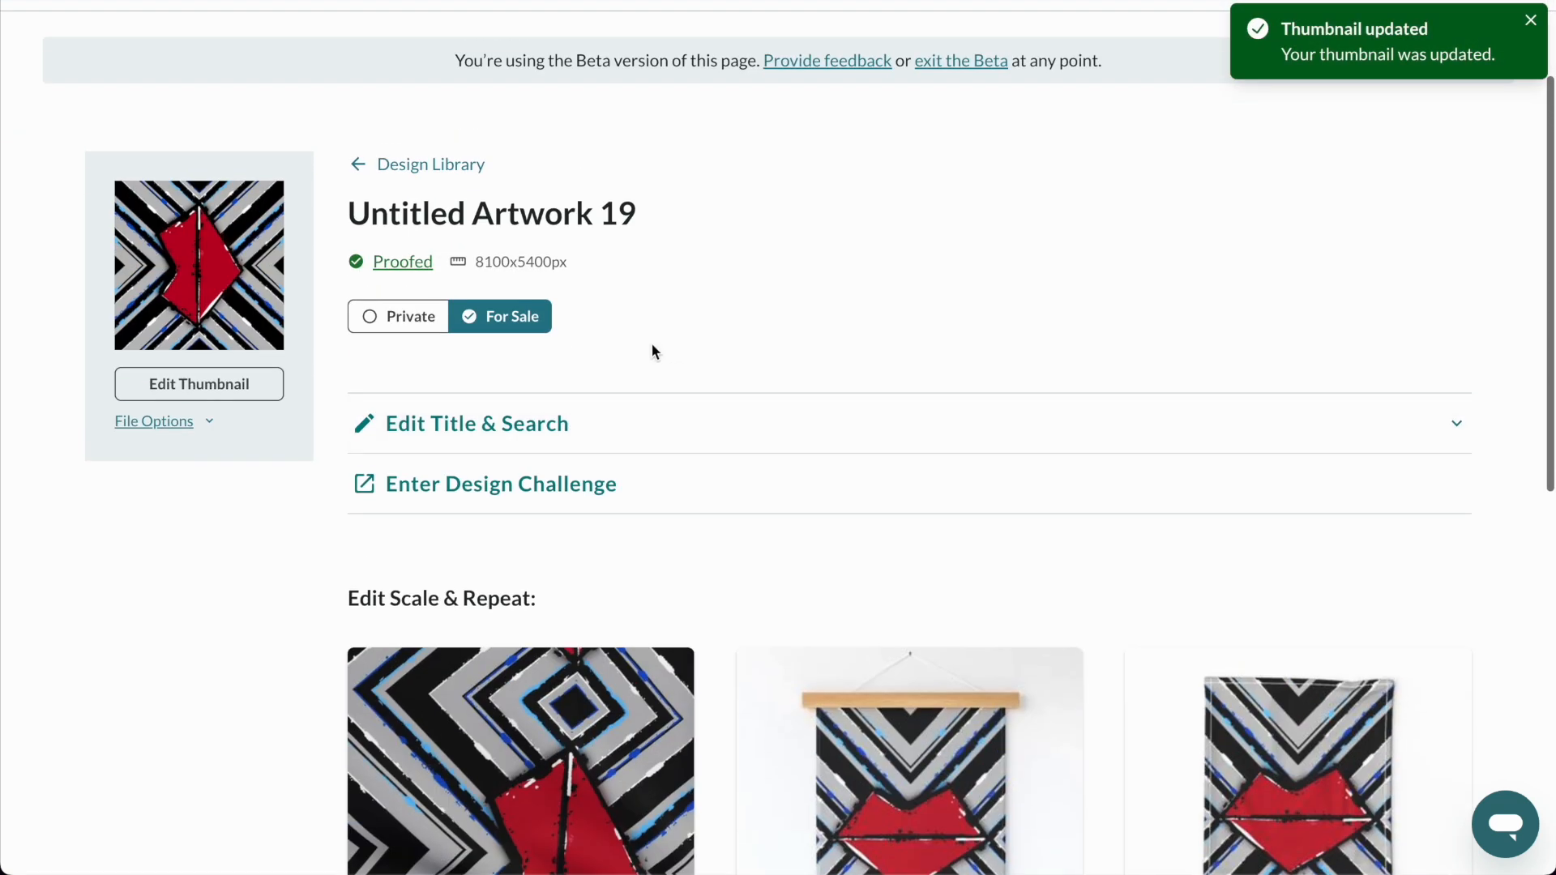
left_click(556, 418)
scroll(649, 397, "down", 3)
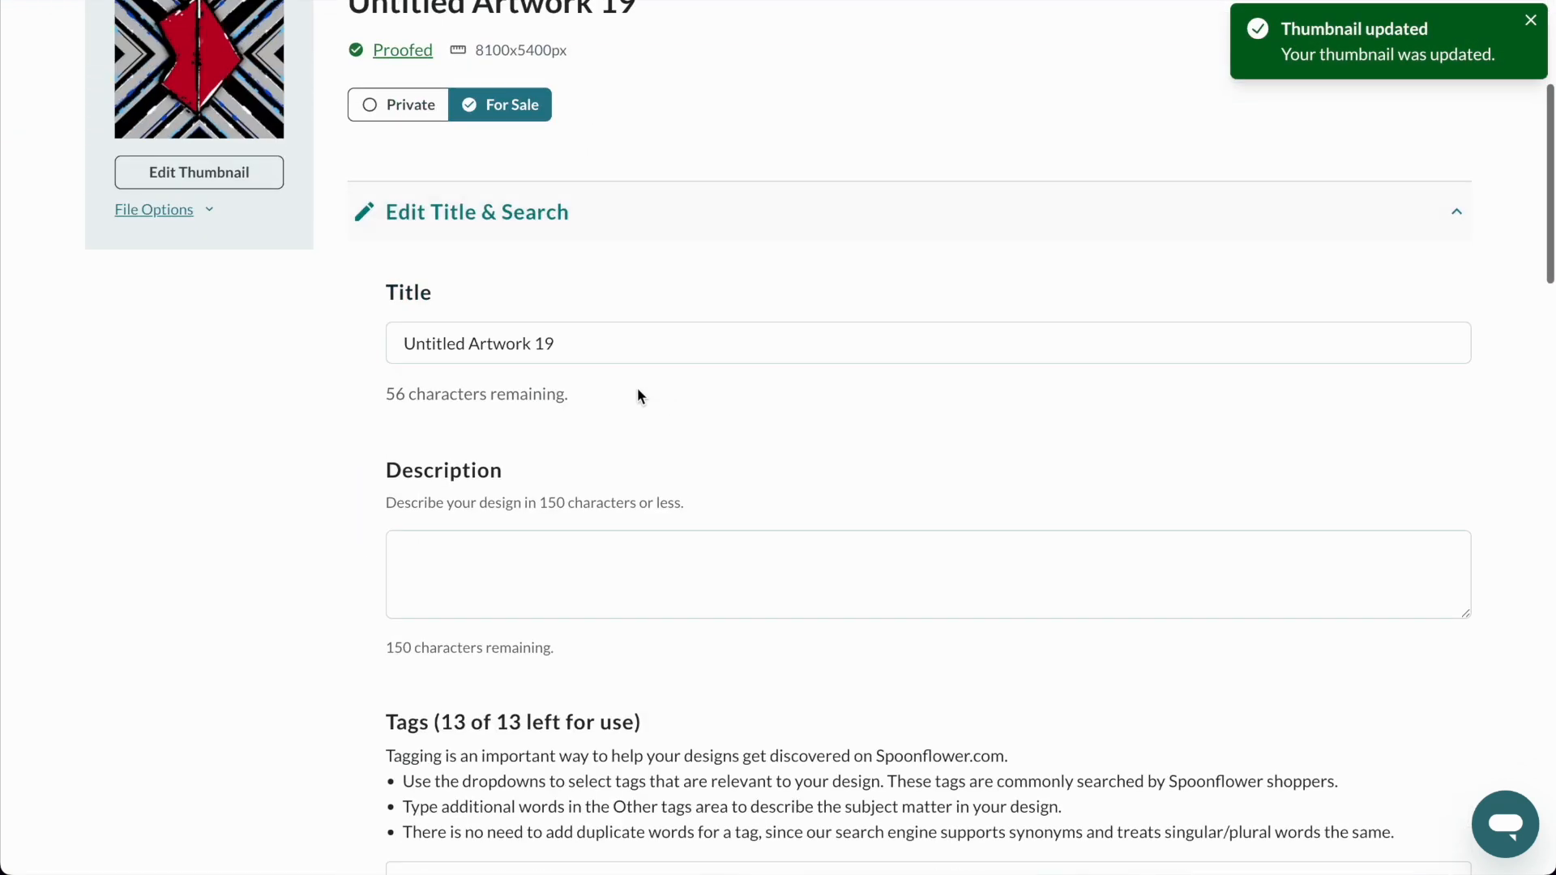
triple_click(577, 343)
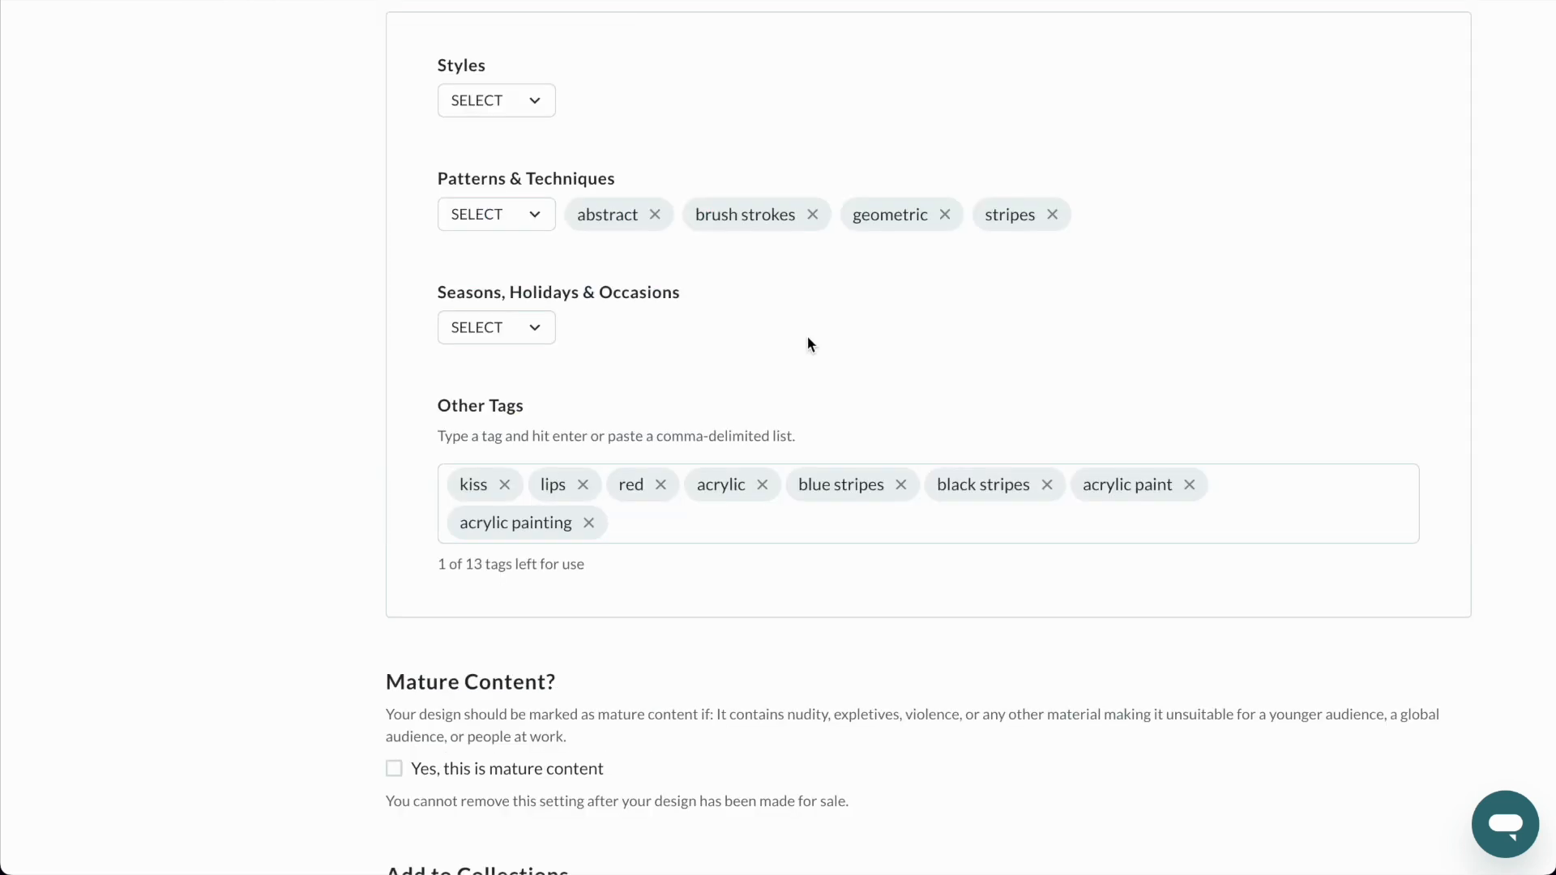
scroll(808, 343, "up", 2)
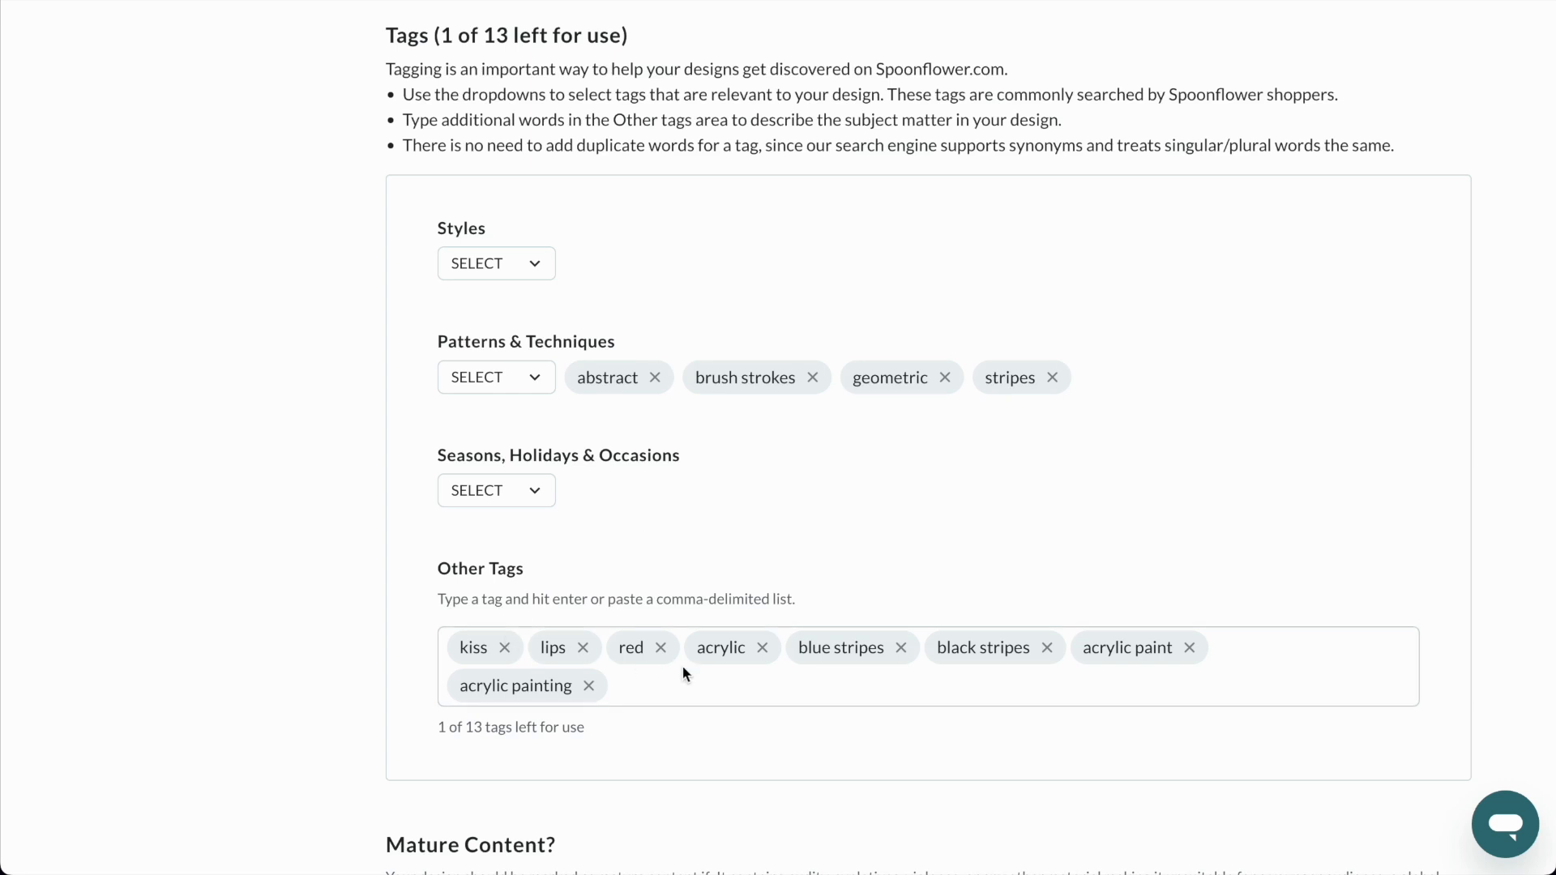
scroll(846, 429, "down", 9)
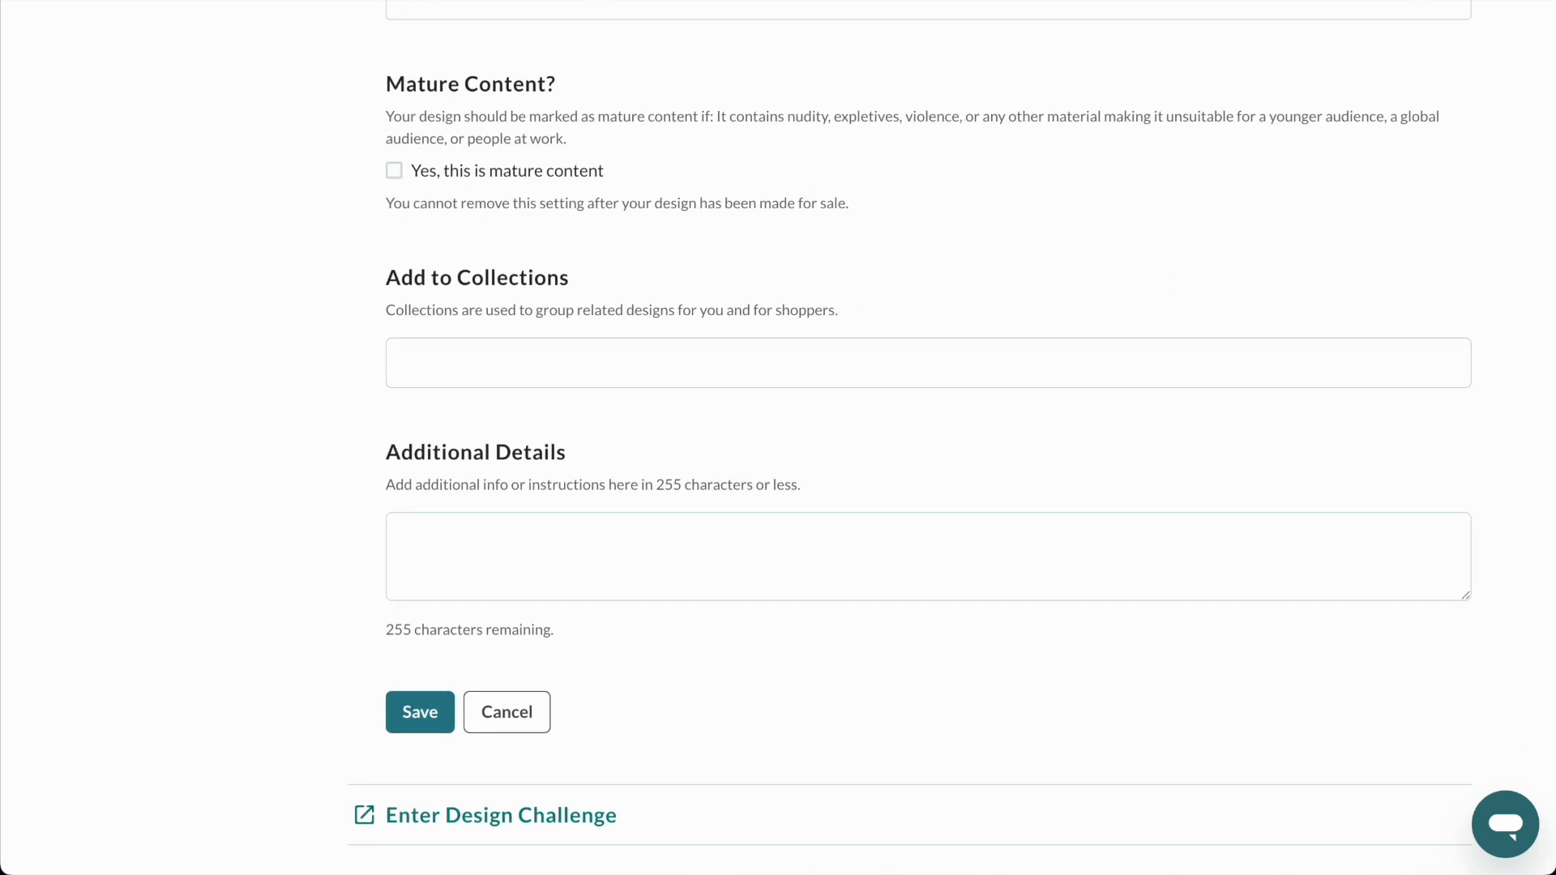
left_click(417, 725)
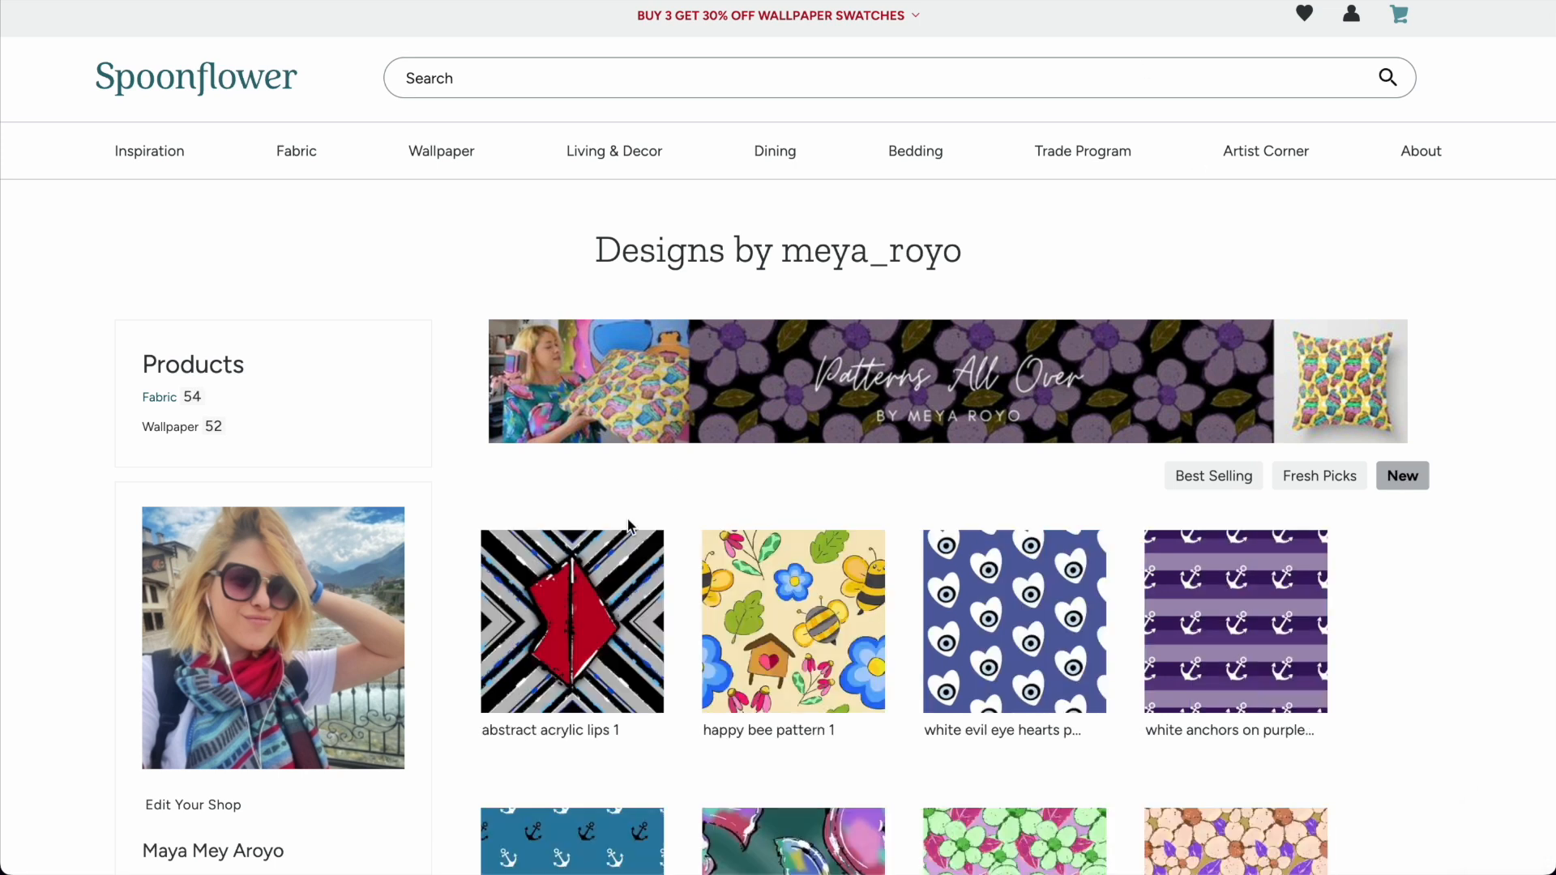
Review the abstract acrylic lips 1 fabric listing in the shop at the Yard 42" x 36" size, and open its wall hanging listing.
left_click(572, 619)
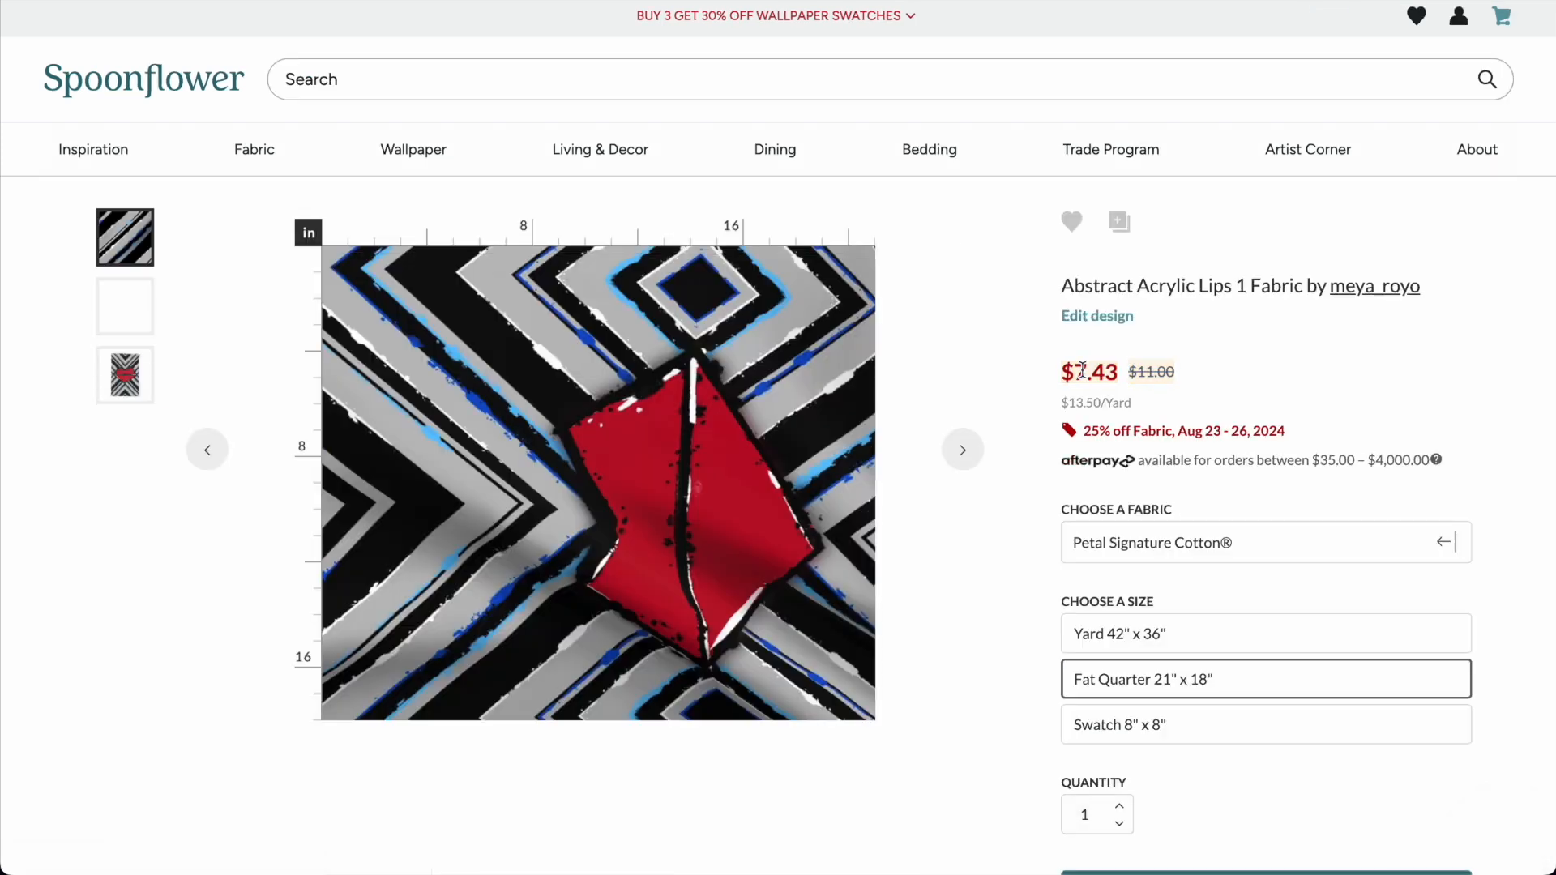
scroll(1082, 371, "down", 3)
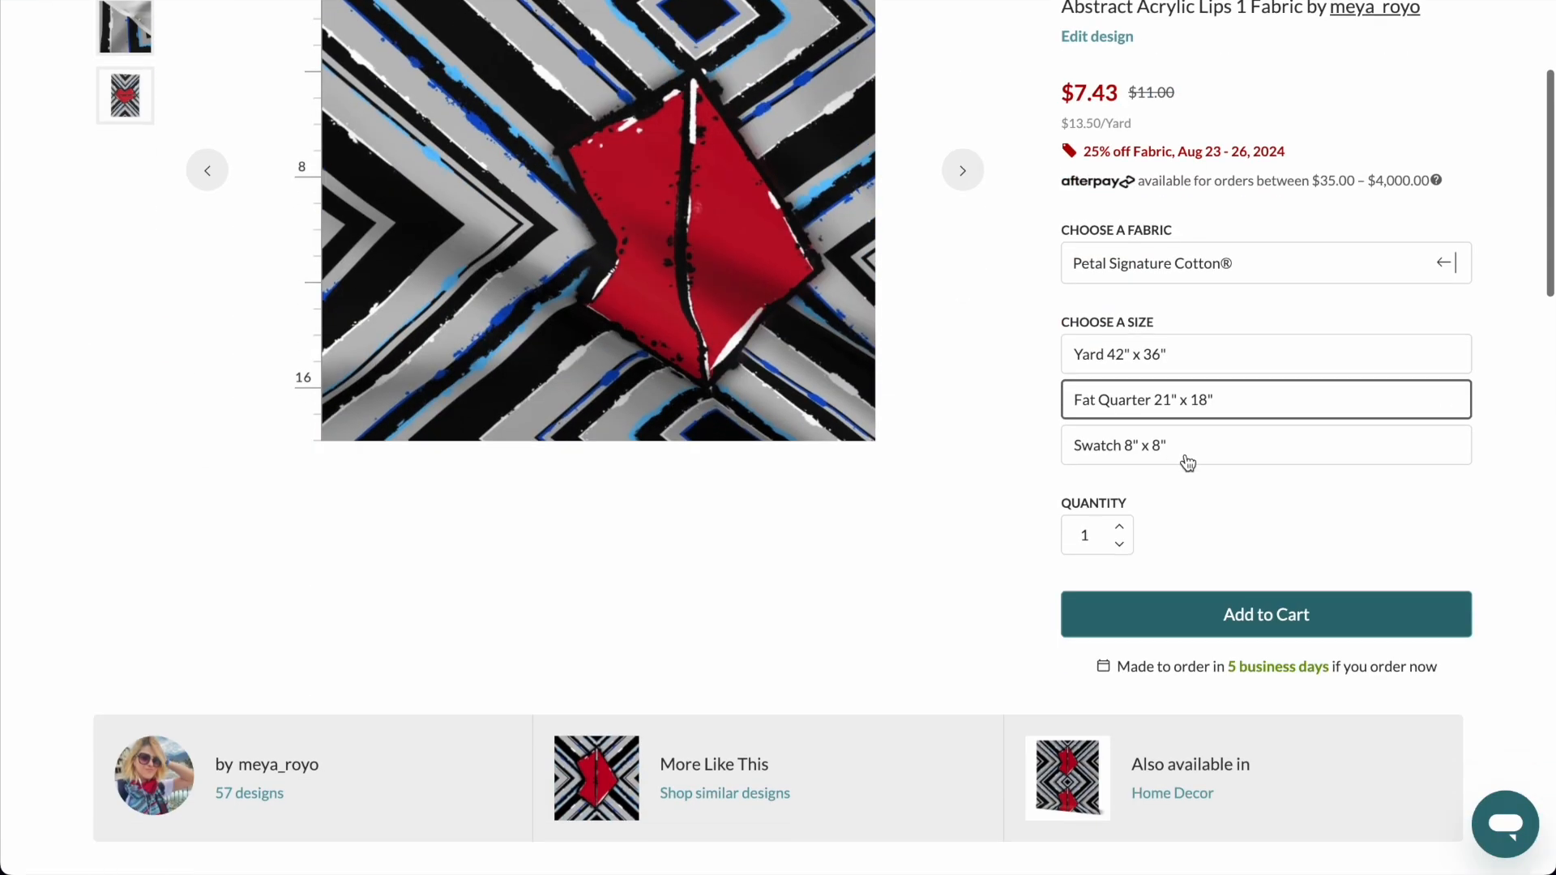
left_click(1170, 368)
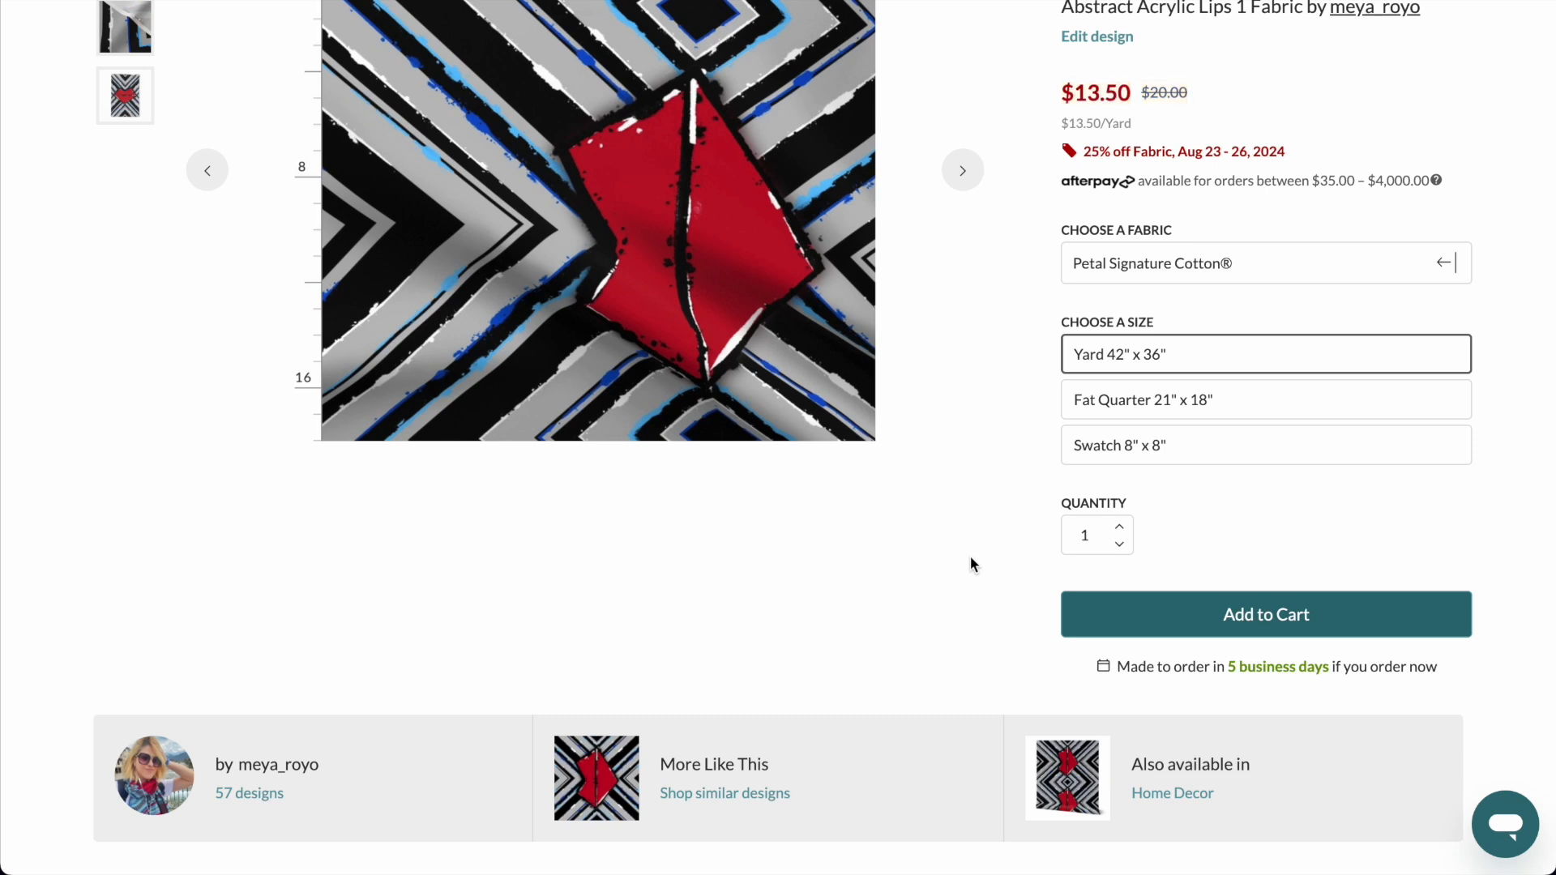
scroll(970, 559, "up", 3)
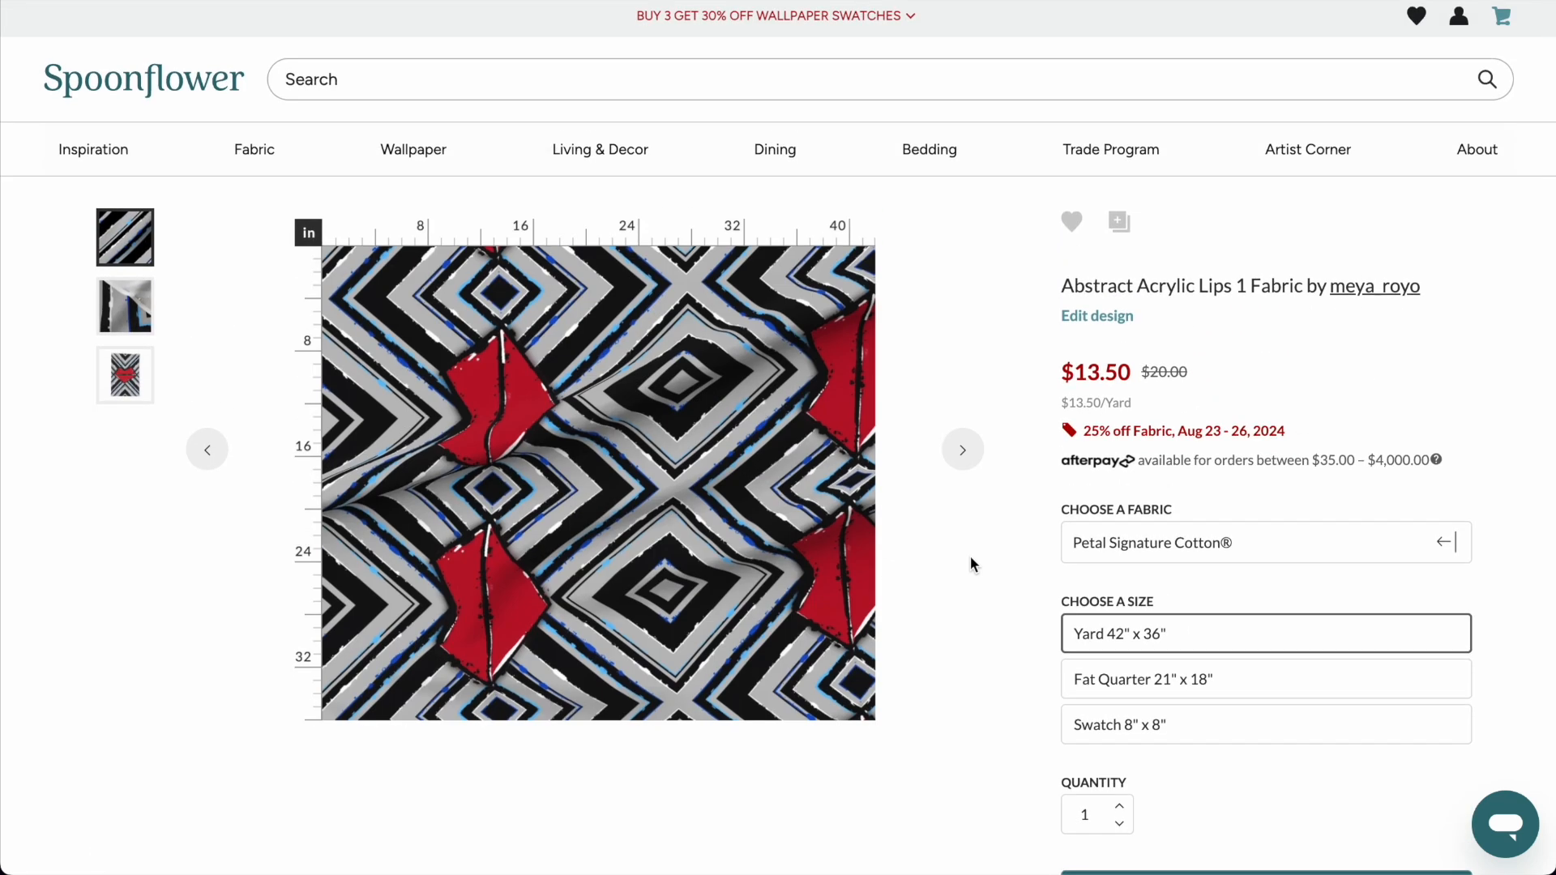
scroll(970, 555, "down", 4)
scroll(970, 556, "down", 7)
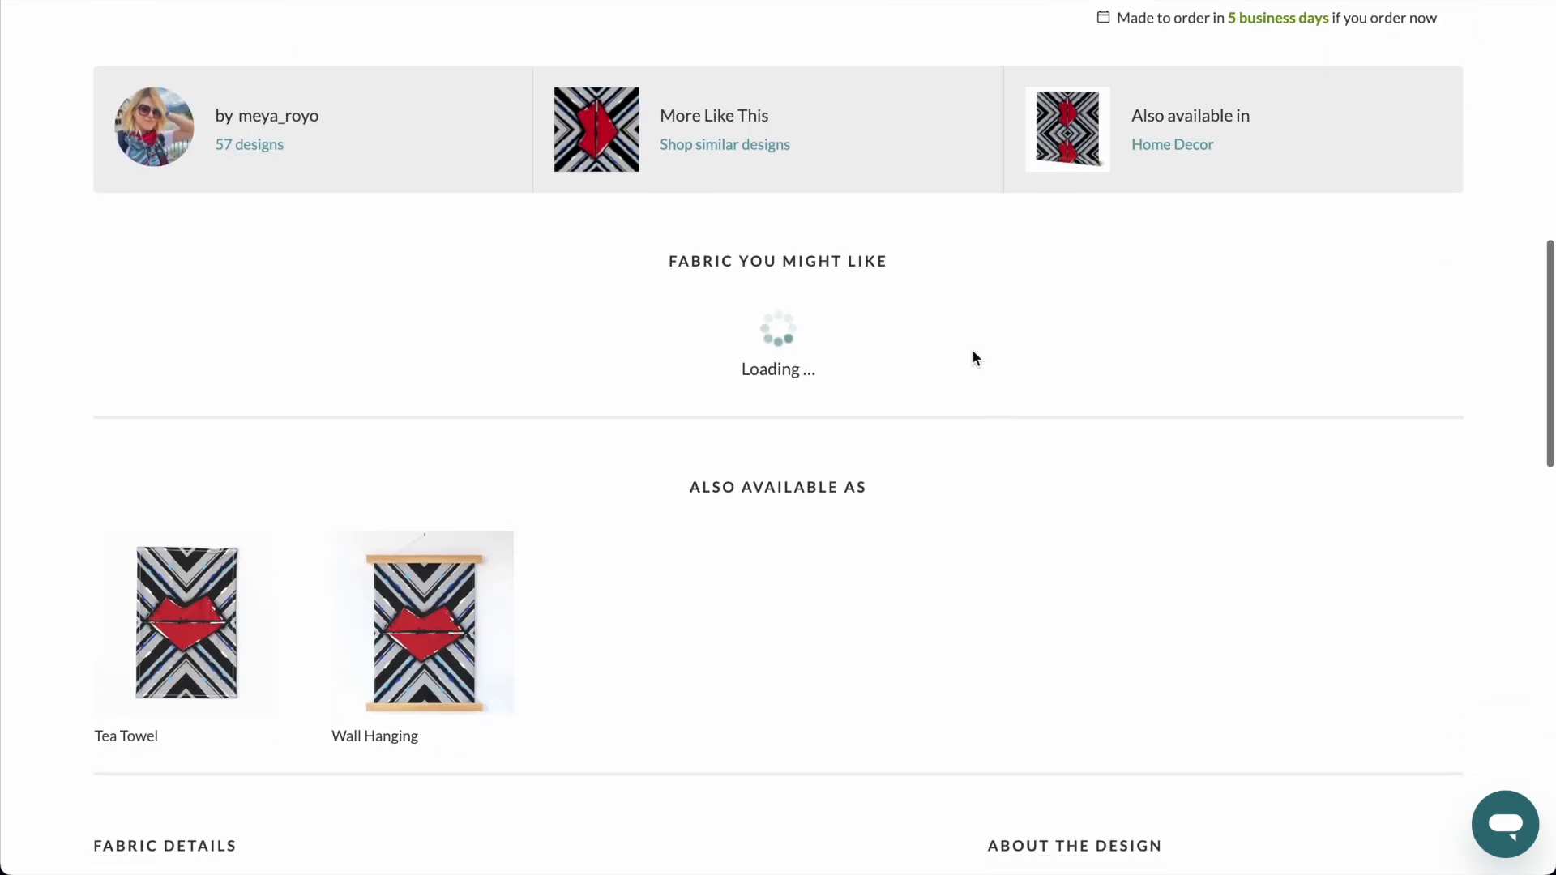
left_click(436, 686)
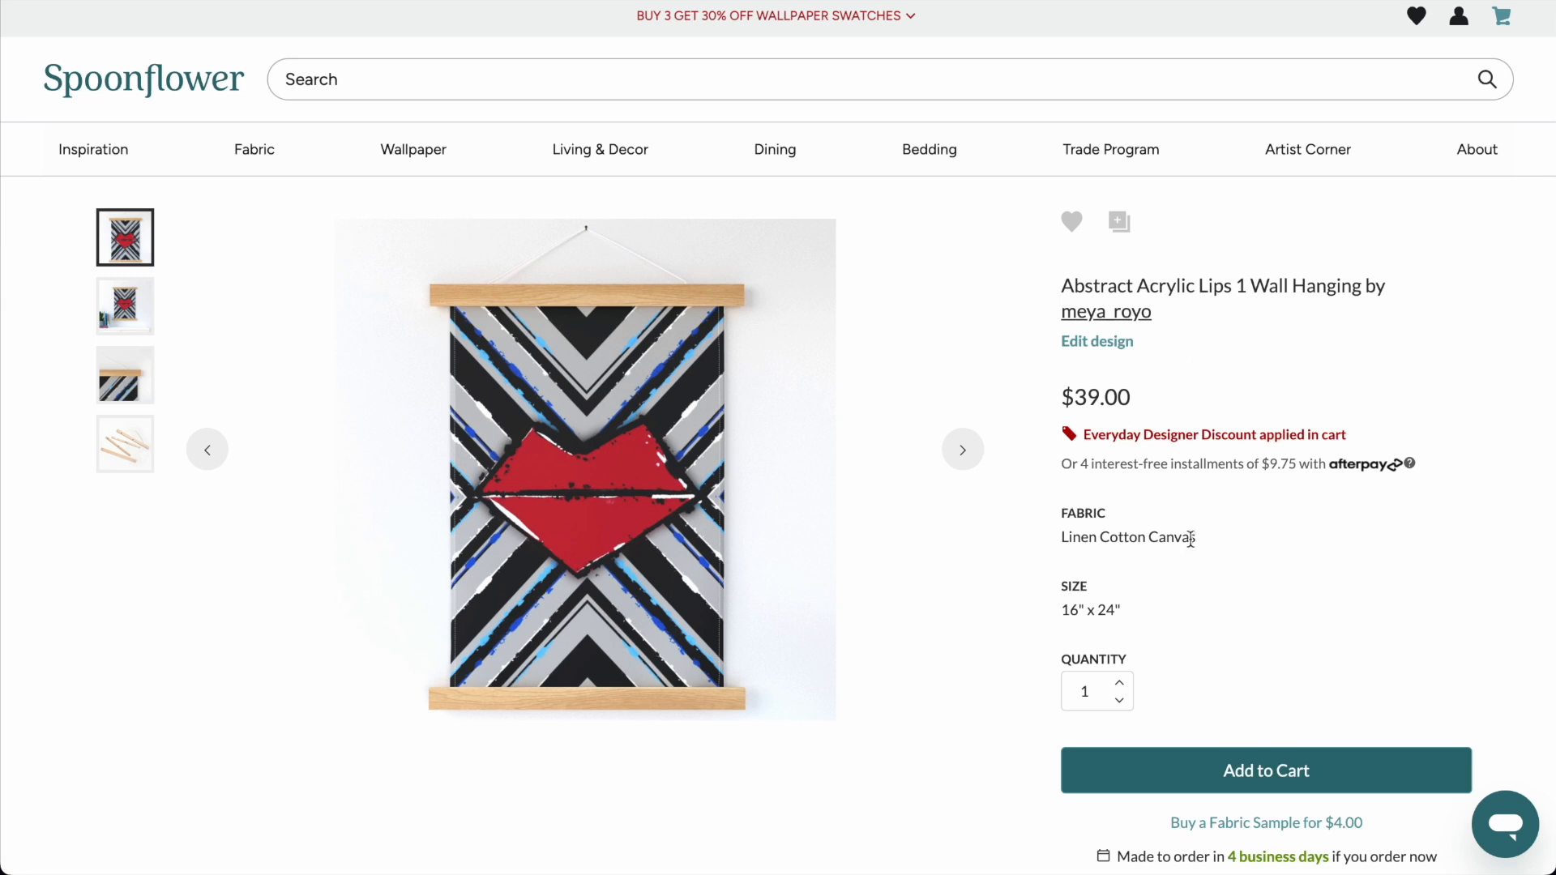
Switch to The Eye Colors-7 design page and inspect the source file The_Eye_Colors-7.png in the spoonflower part 1 folder.
left_click(1230, 2)
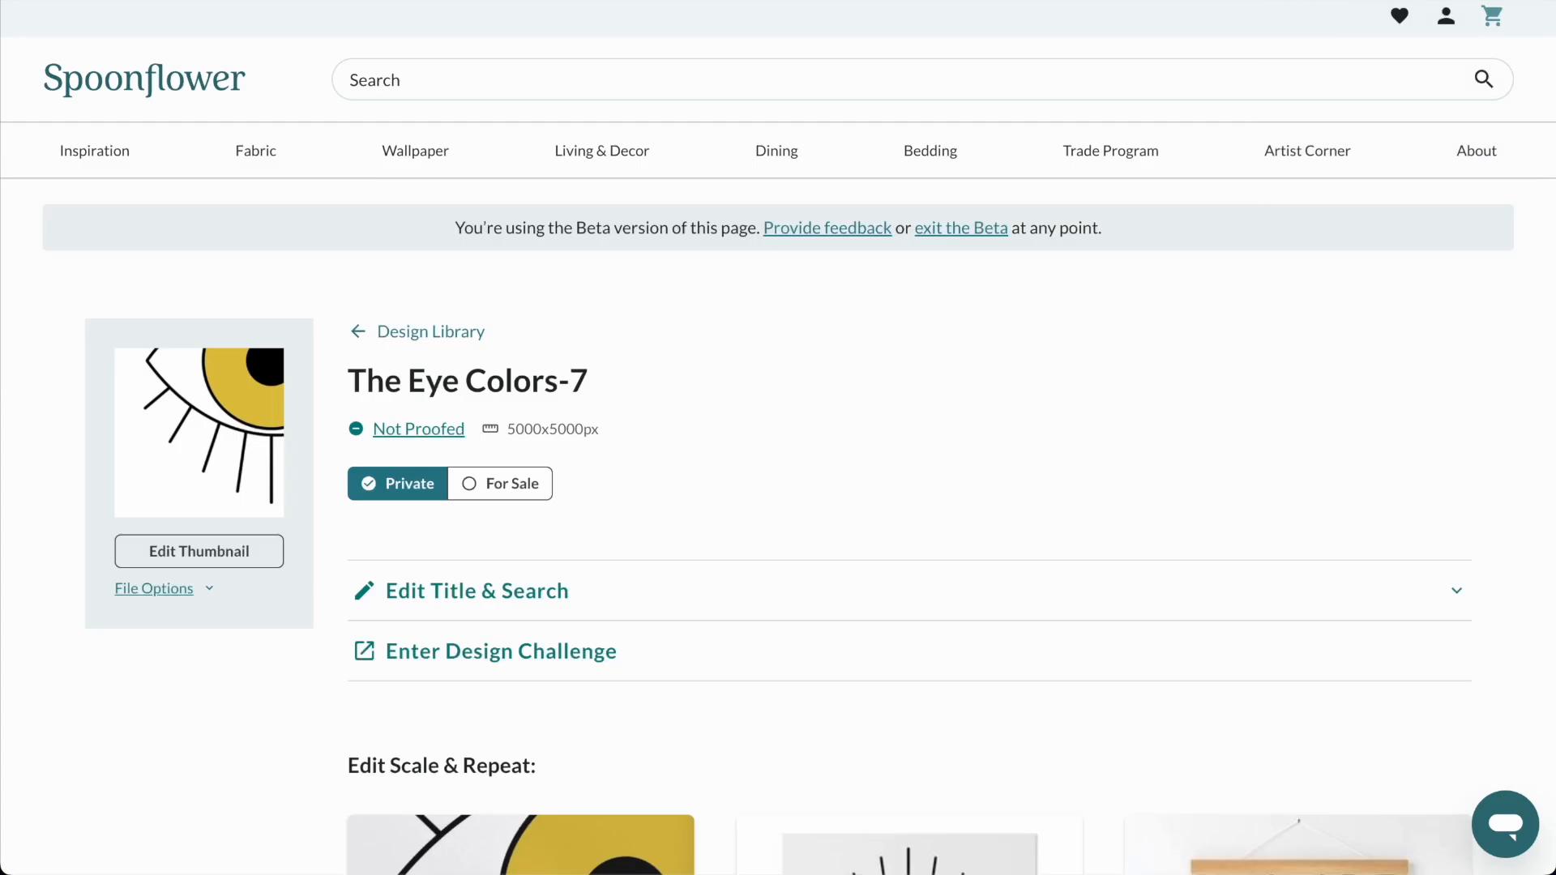
scroll(713, 304, "down", 1)
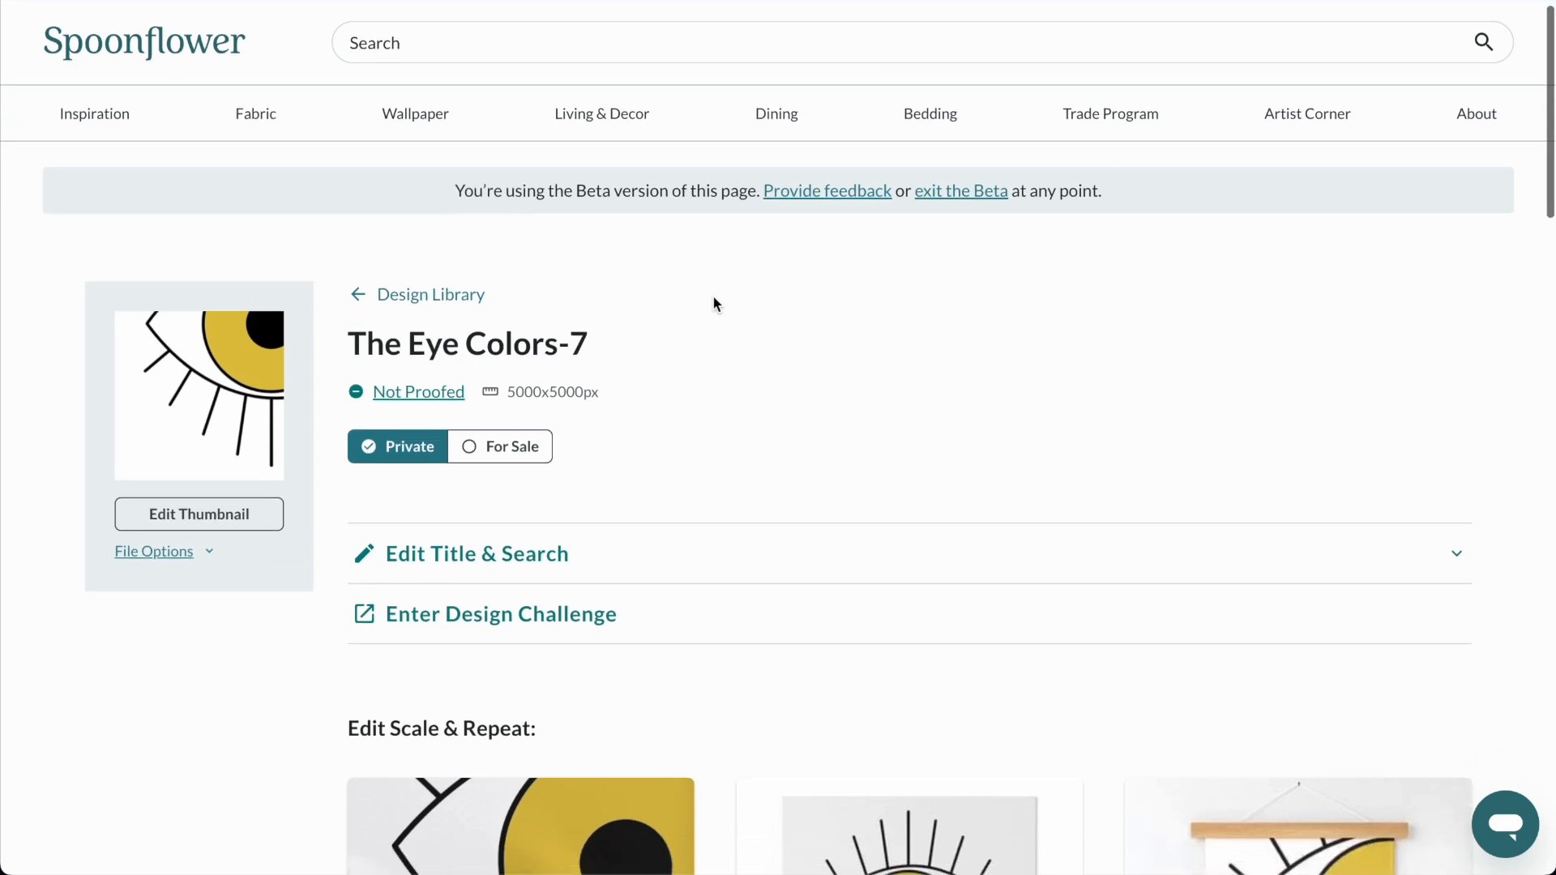
left_click(117, 846)
left_click(961, 213)
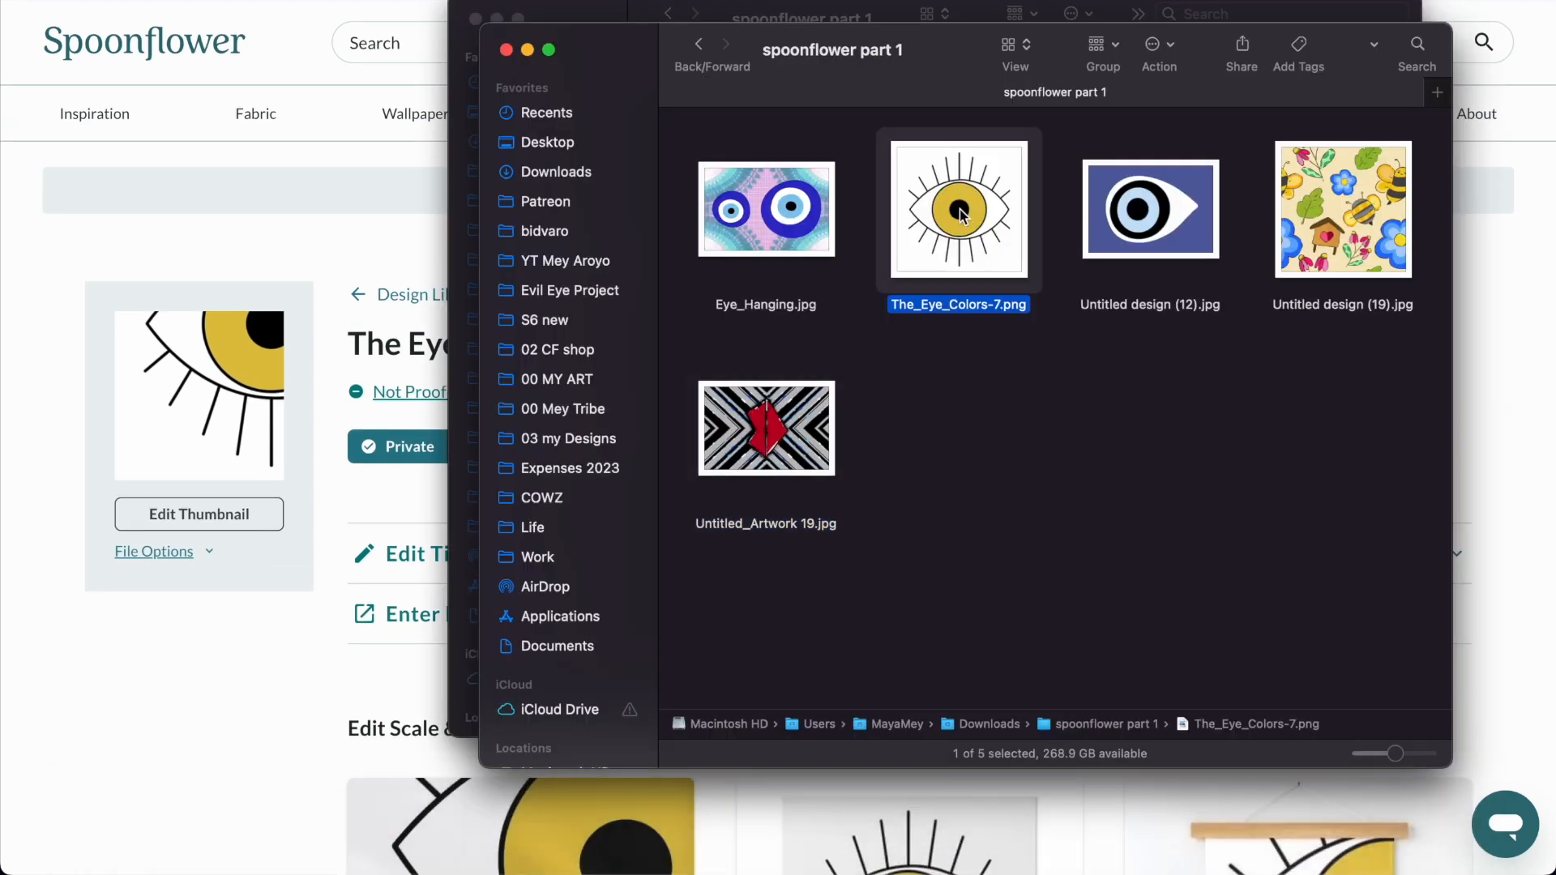
double_click(961, 216)
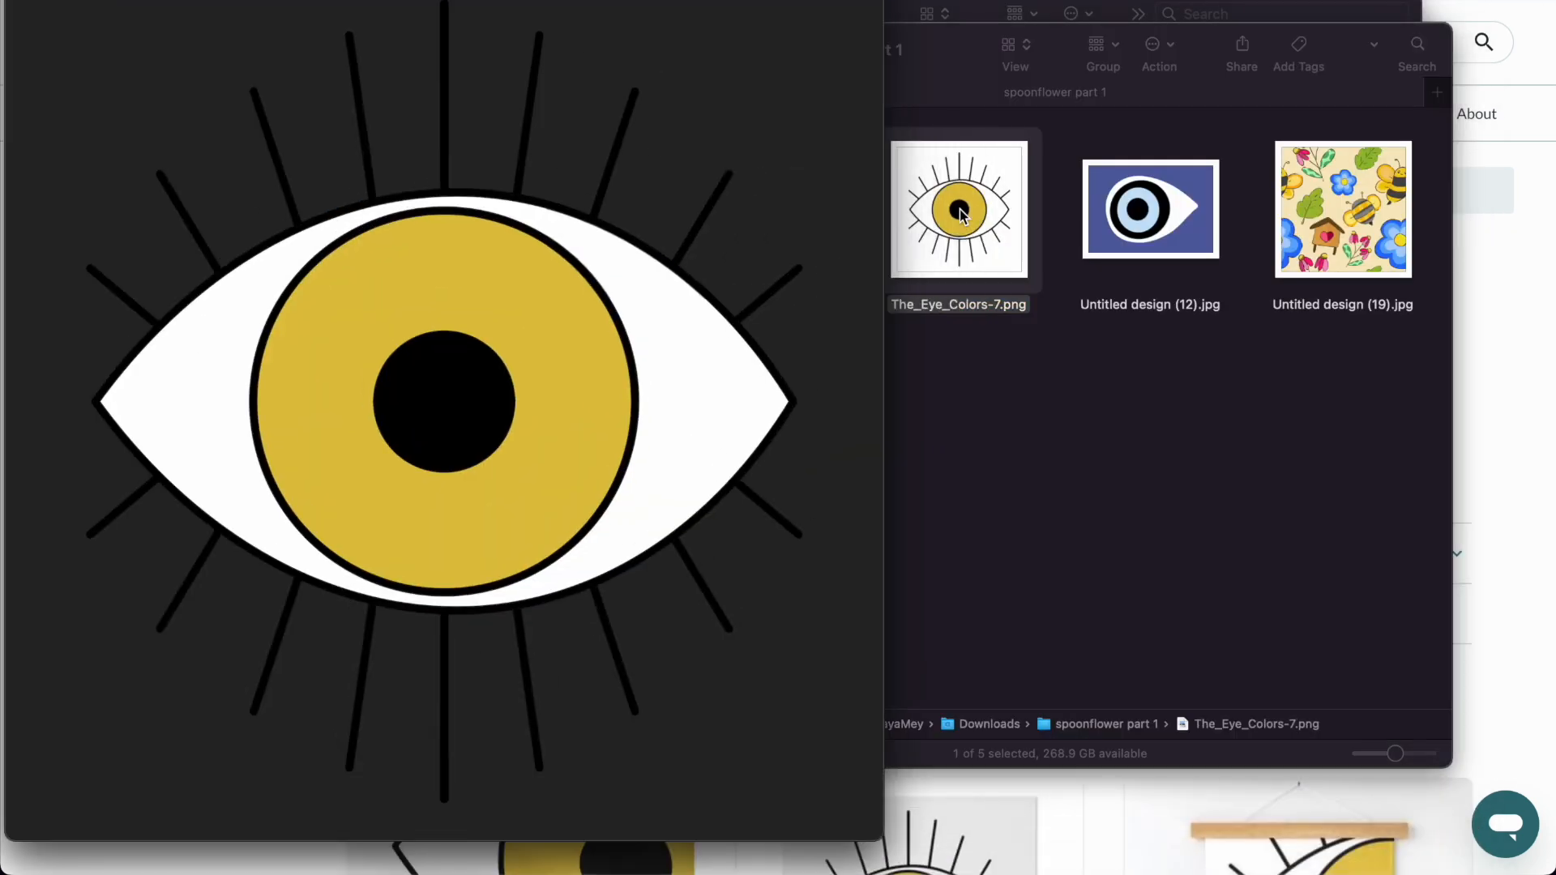
left_click_drag(202, 0, 436, 41)
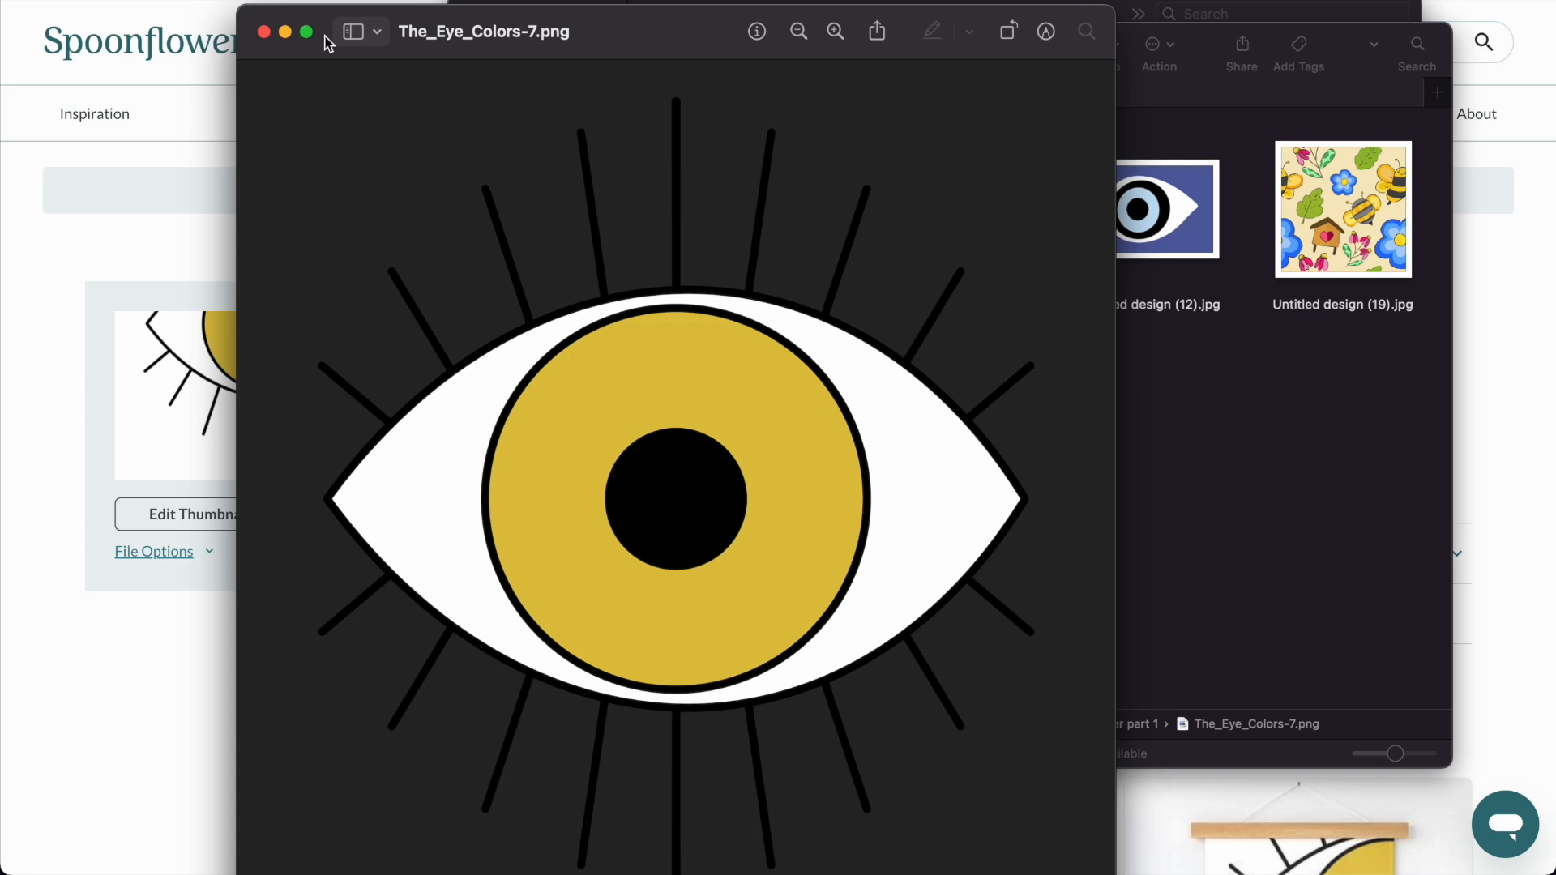
left_click(265, 35)
left_click(44, 355)
Edit The Eye Colors-7 fabric scale, switching the units to centimetres and reducing the tile to 11.85 x 11.85 cm (14%).
scroll(647, 326, "down", 8)
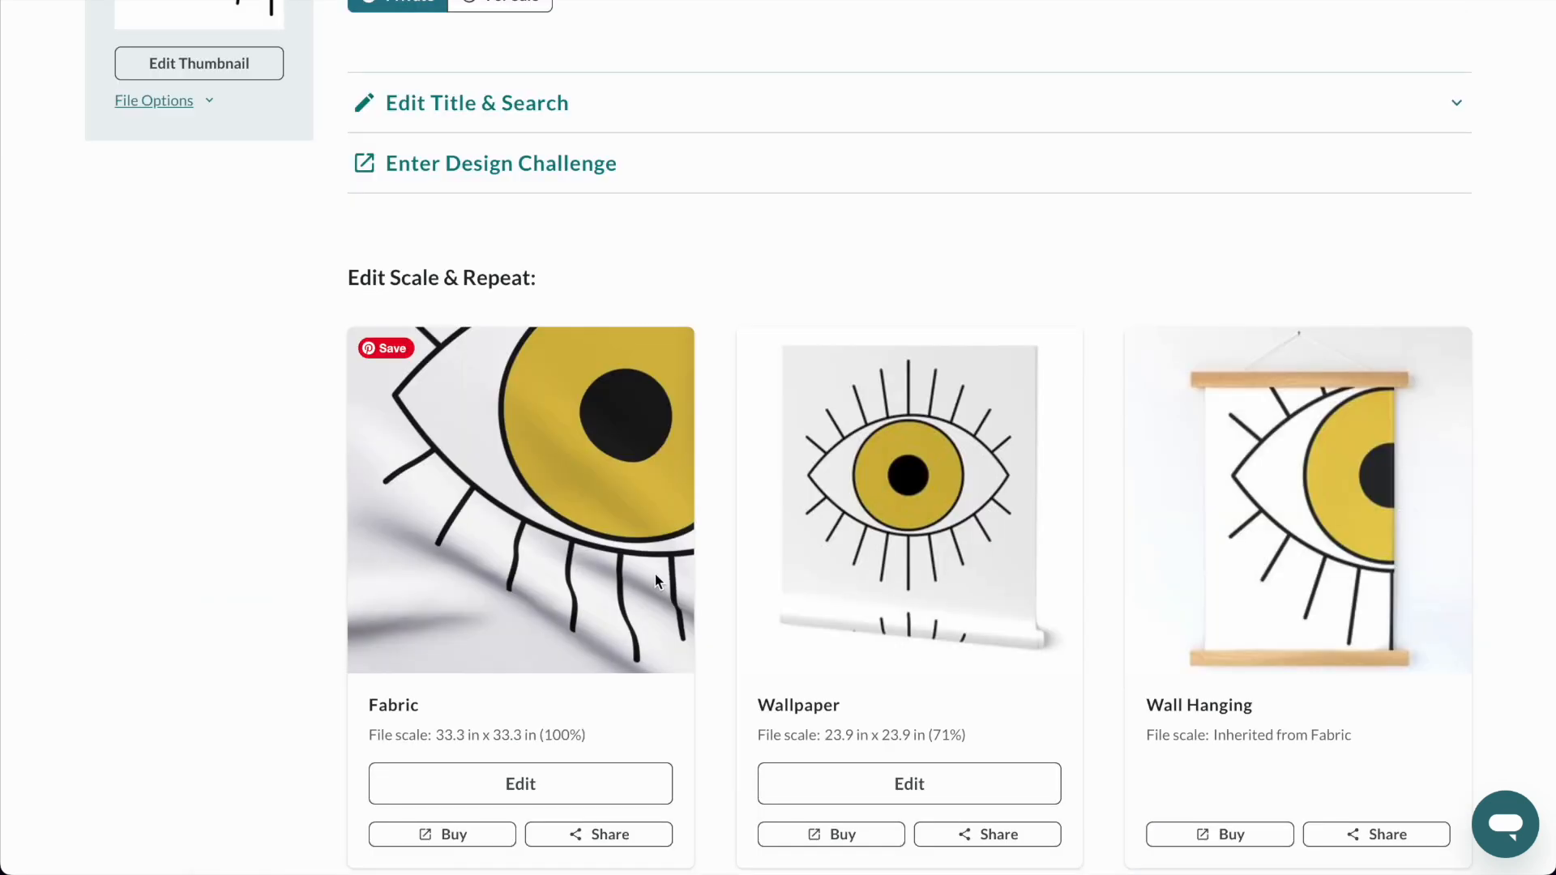
left_click(534, 626)
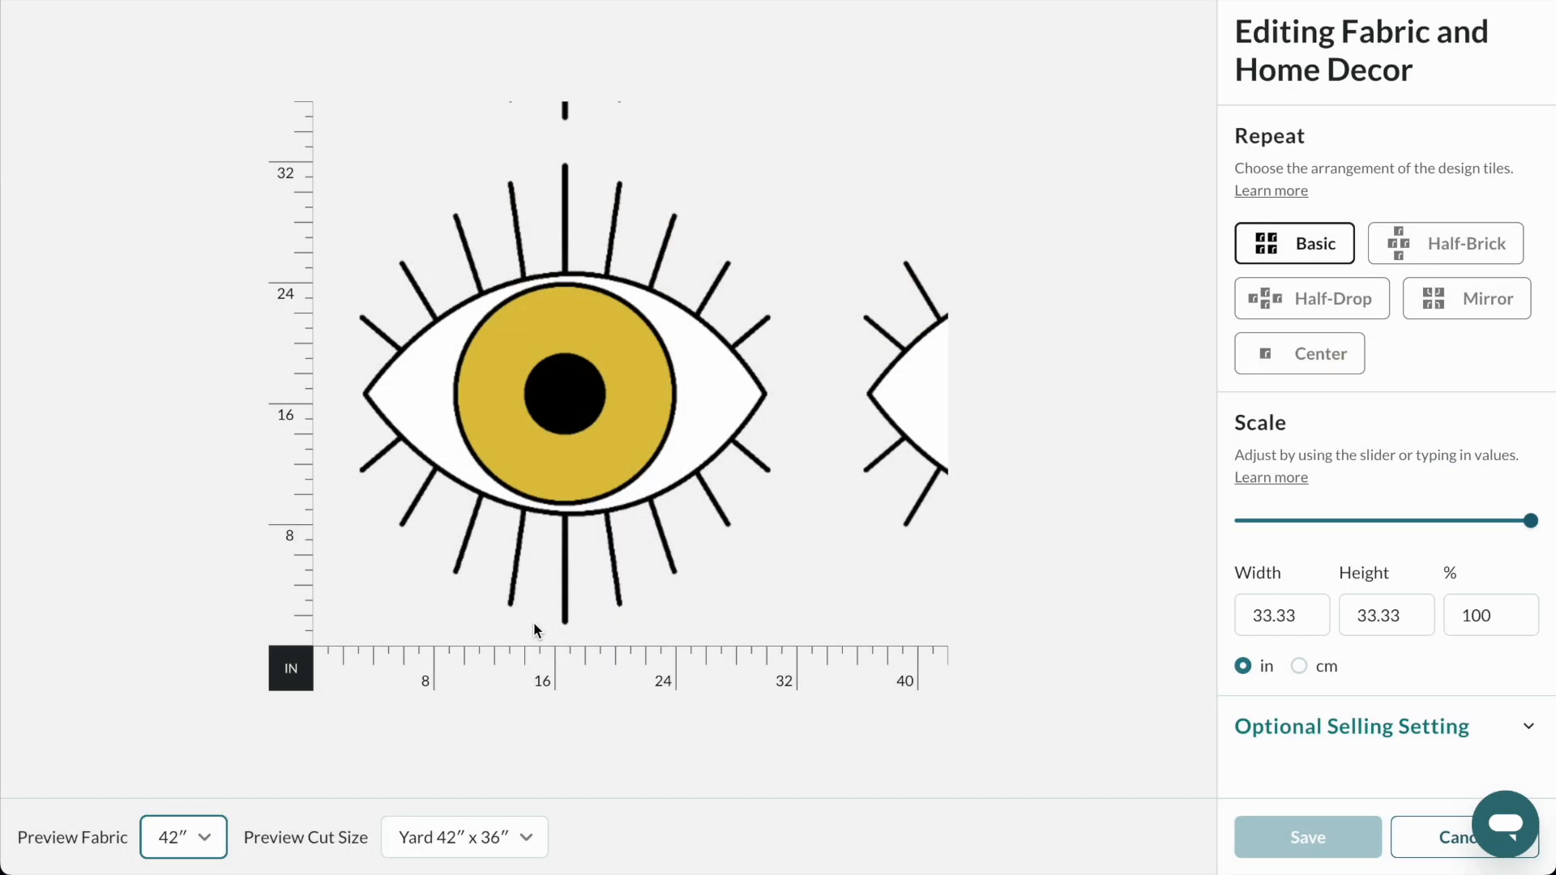
left_click(1352, 523)
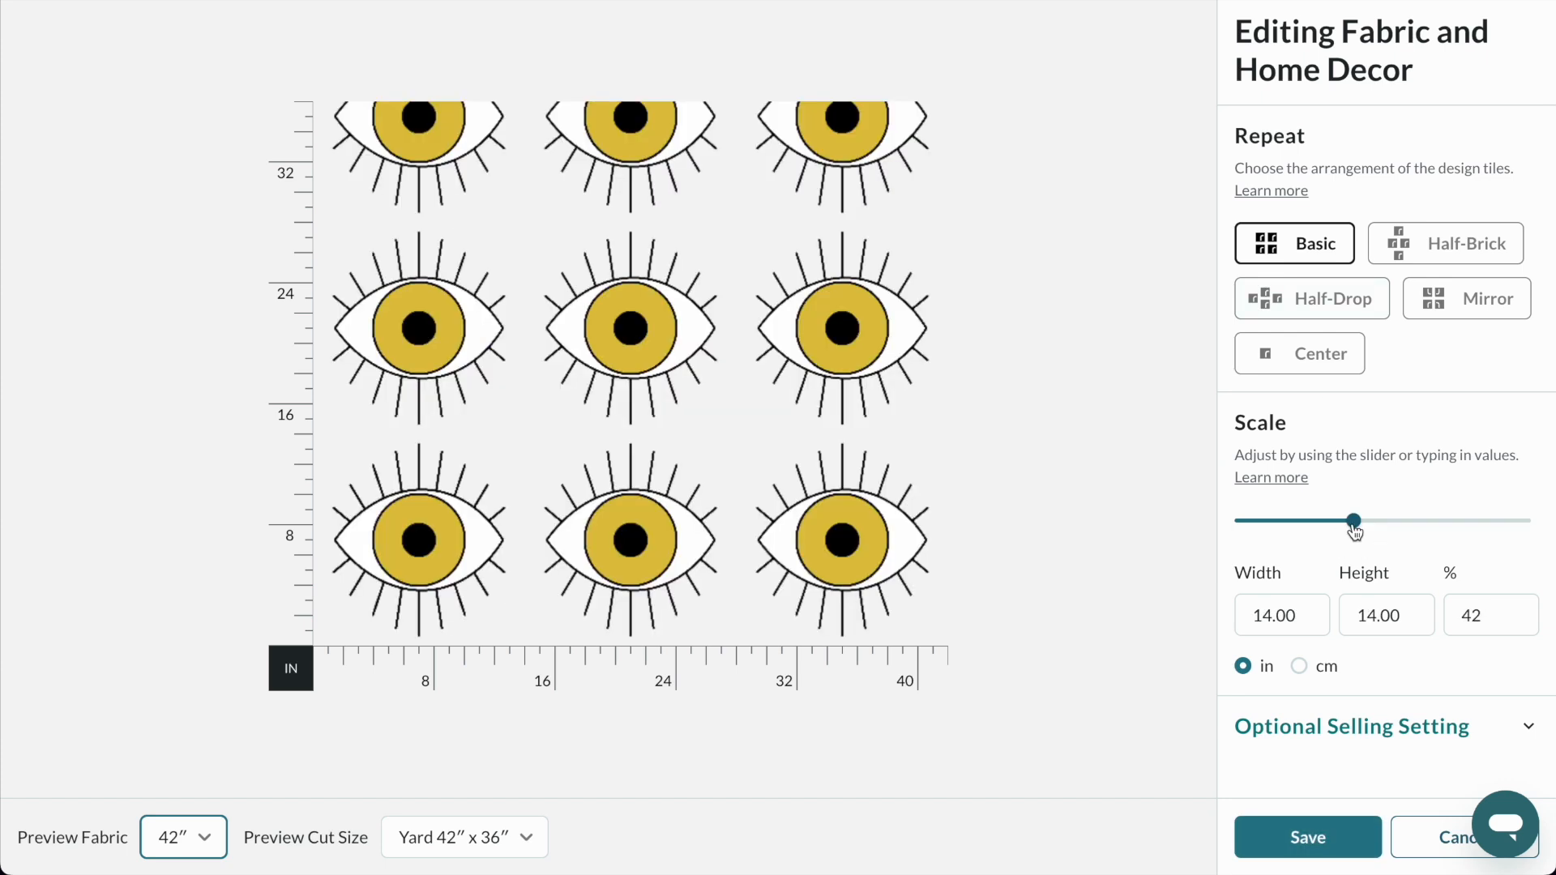
left_click(1322, 668)
left_click(1299, 523)
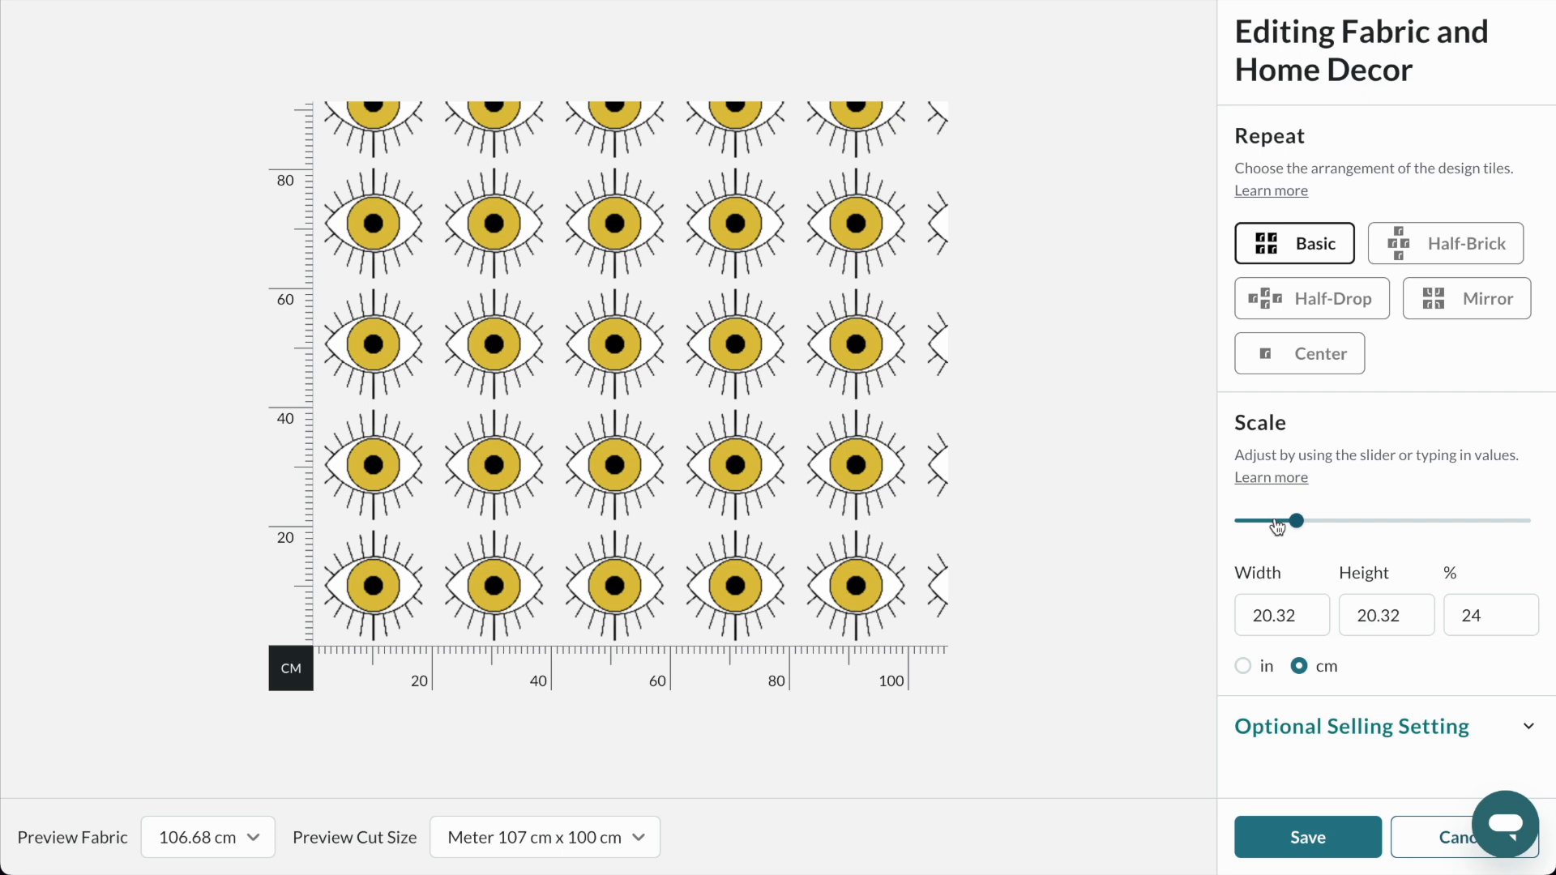
left_click(1275, 521)
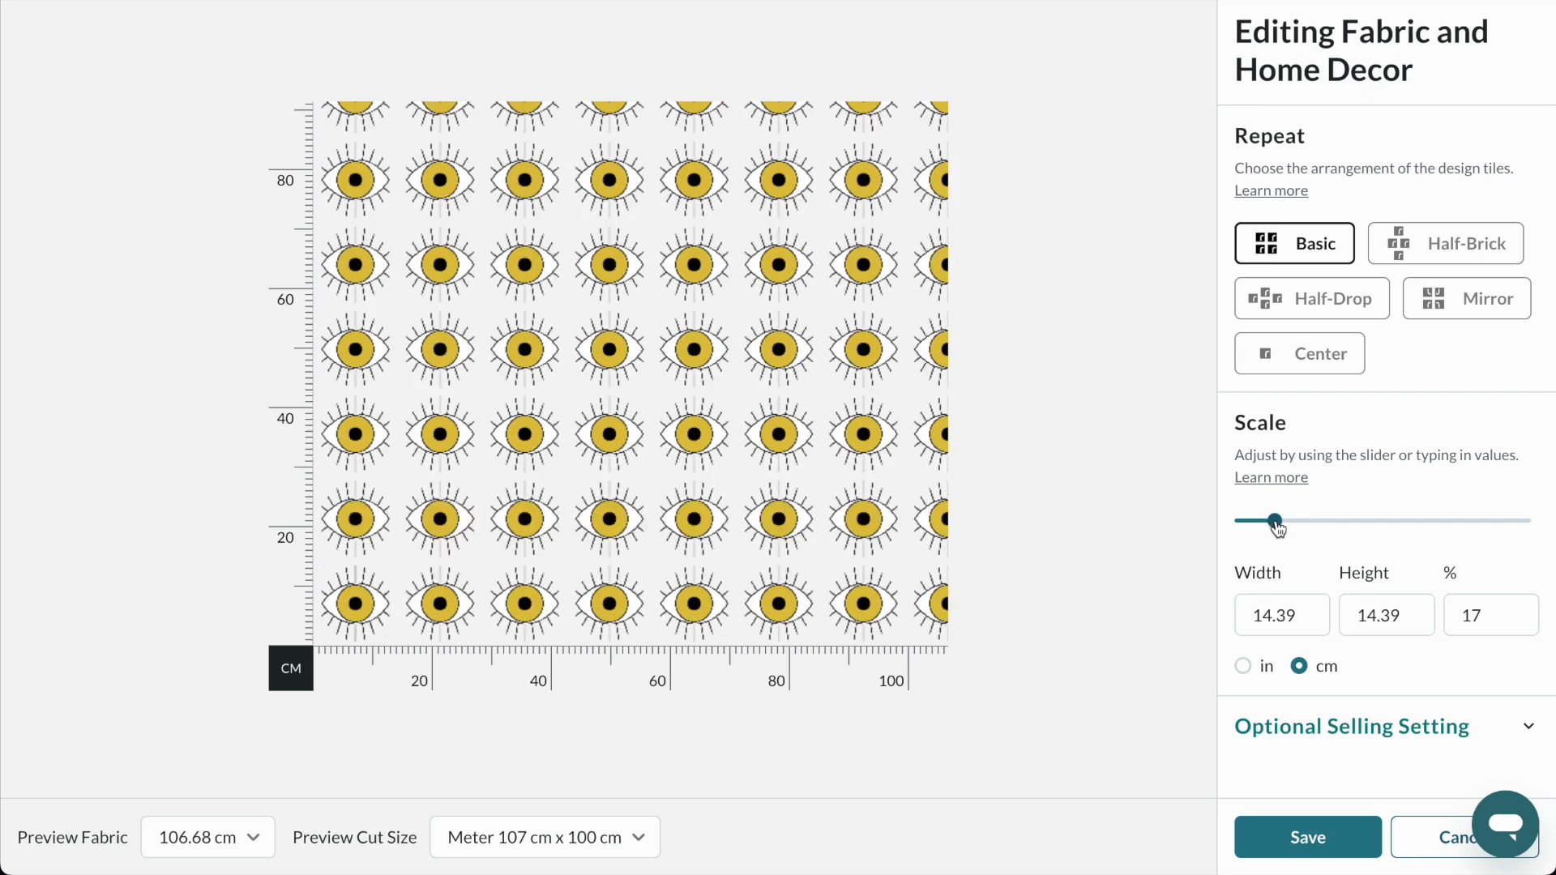
left_click(1267, 523)
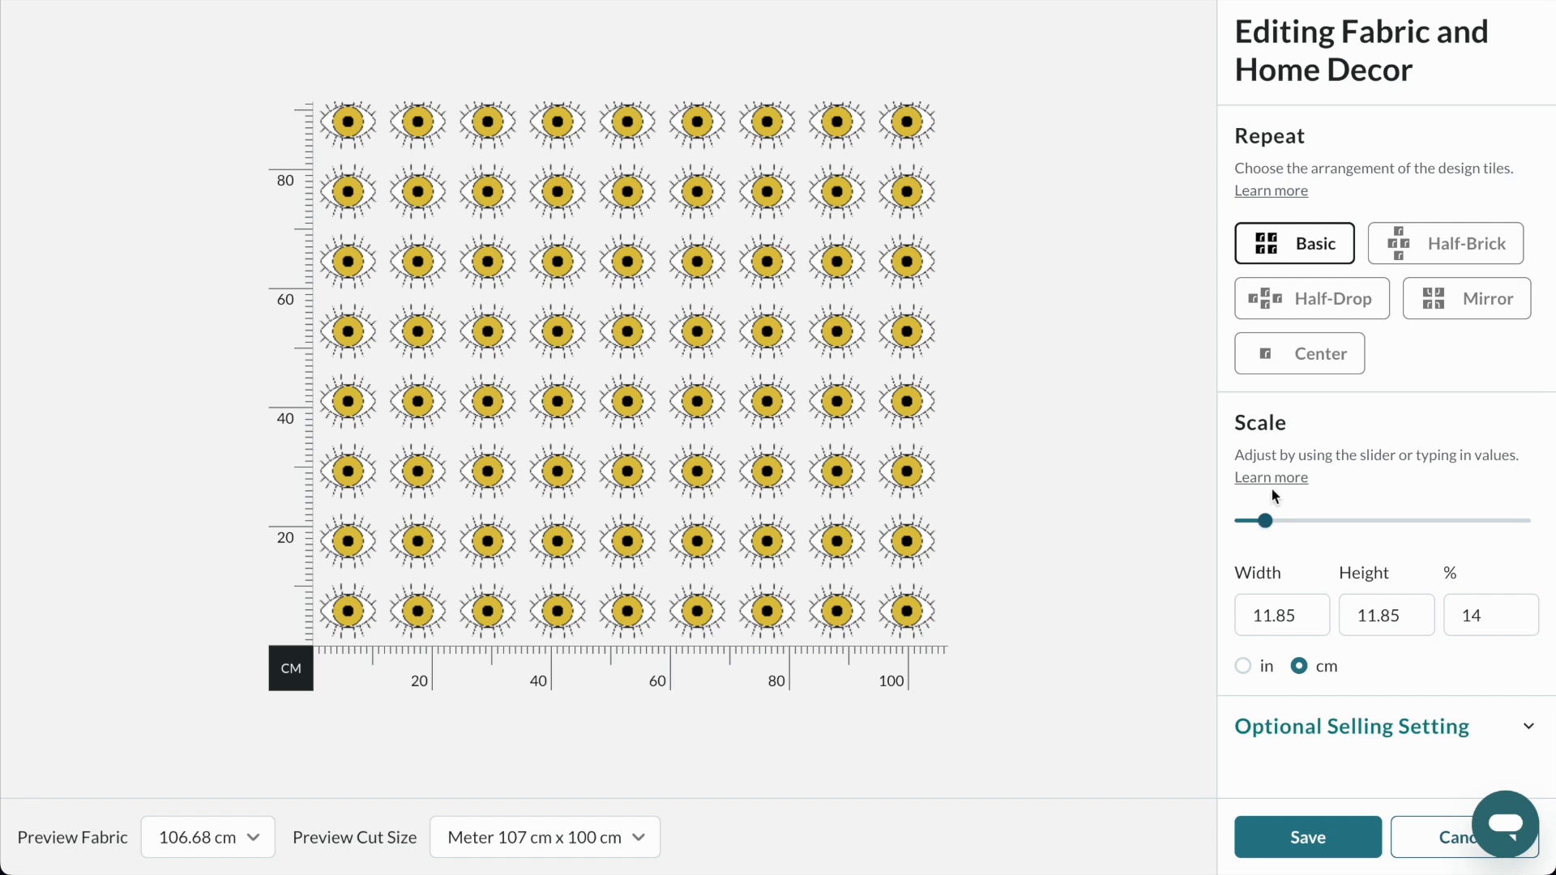
Try the Half-Brick repeat, change the fabric's tile arrangement to Half-Drop, and save the scale and repeat settings.
left_click(1403, 246)
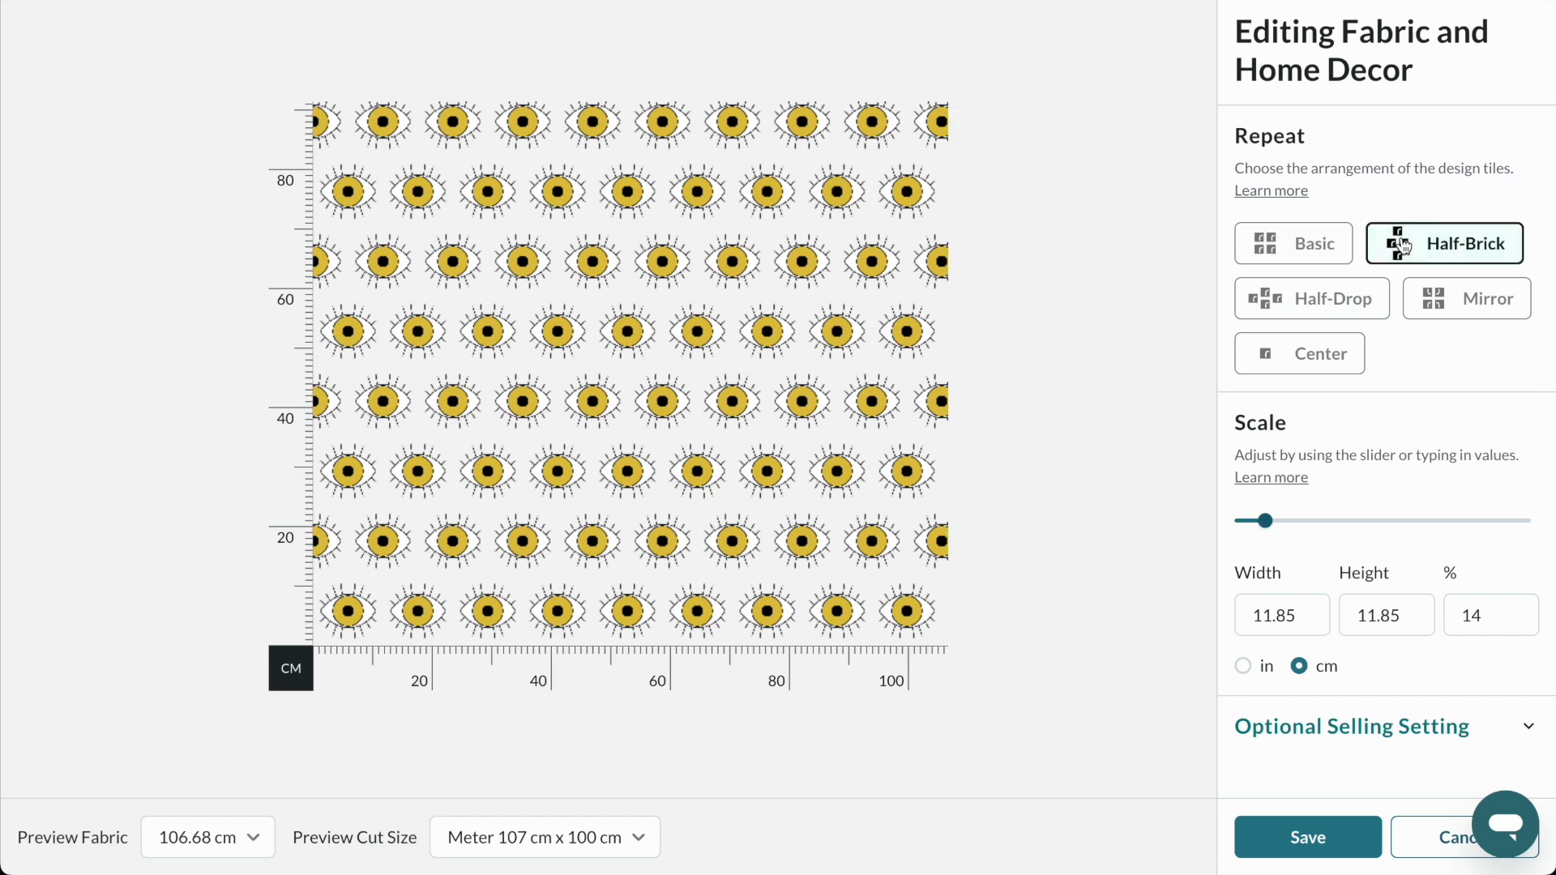
left_click(1314, 308)
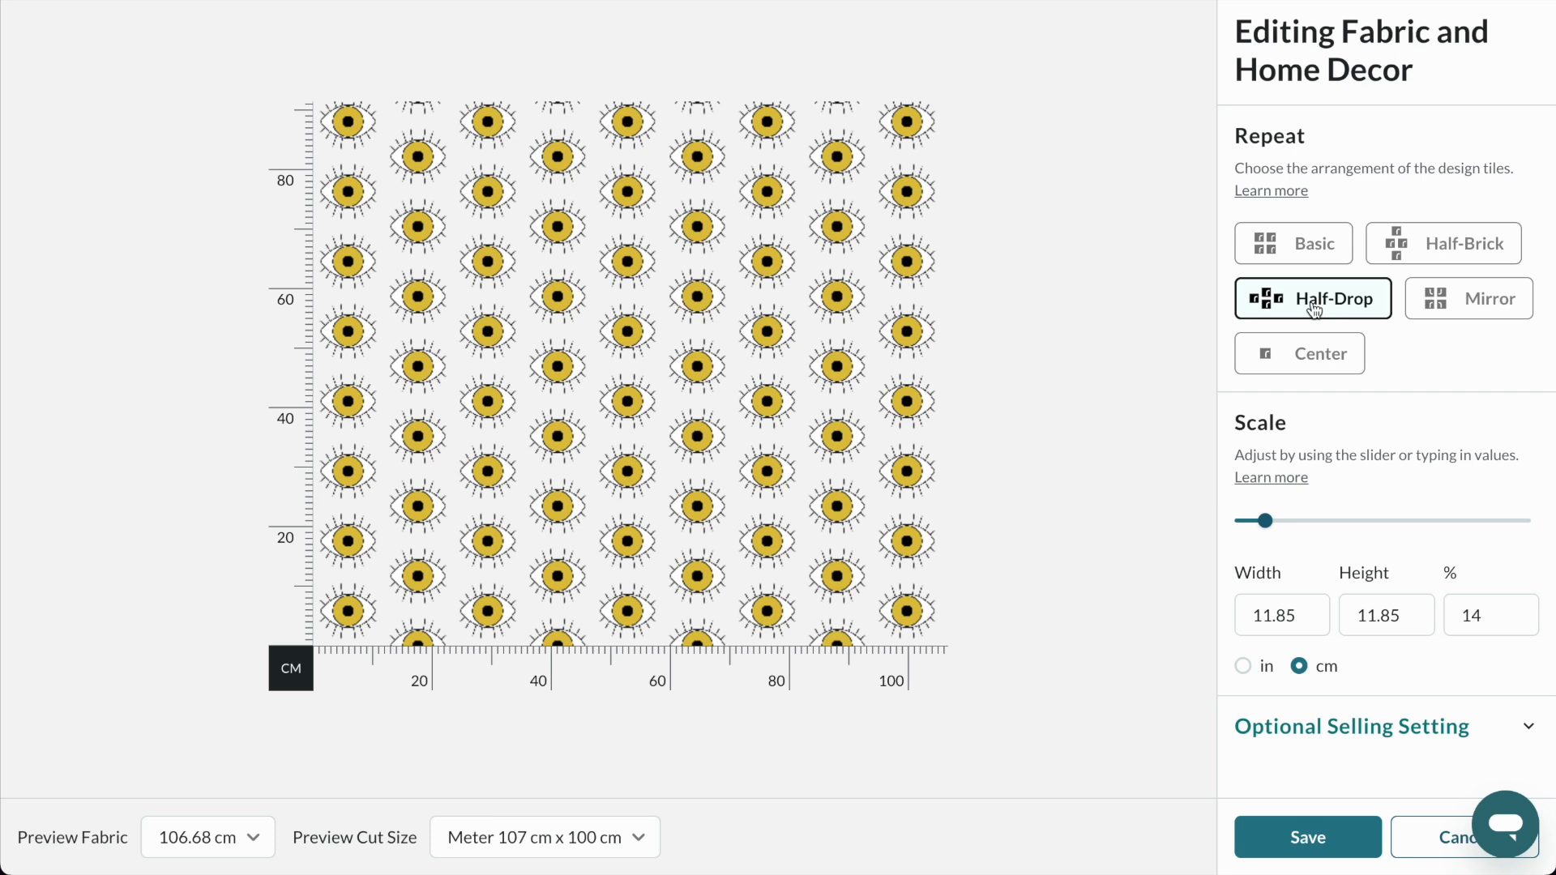
left_click(1302, 834)
Check how the eye pattern looks on the fabric, wallpaper, wall hanging, tea towel, curtain and duvet cover previews.
scroll(1498, 396, "down", 6)
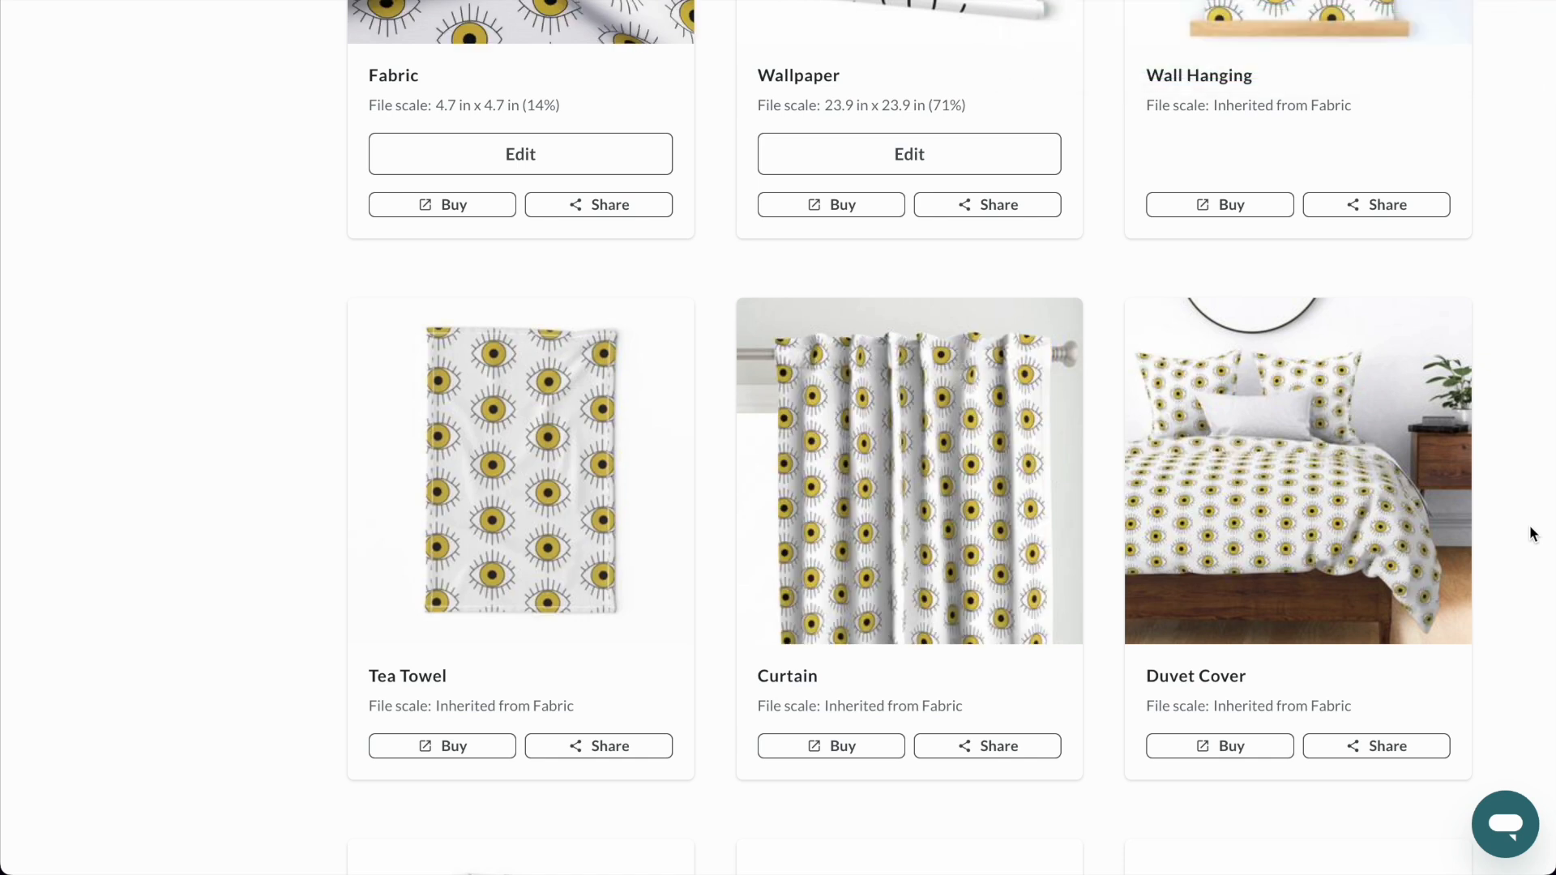
scroll(1532, 533, "up", 10)
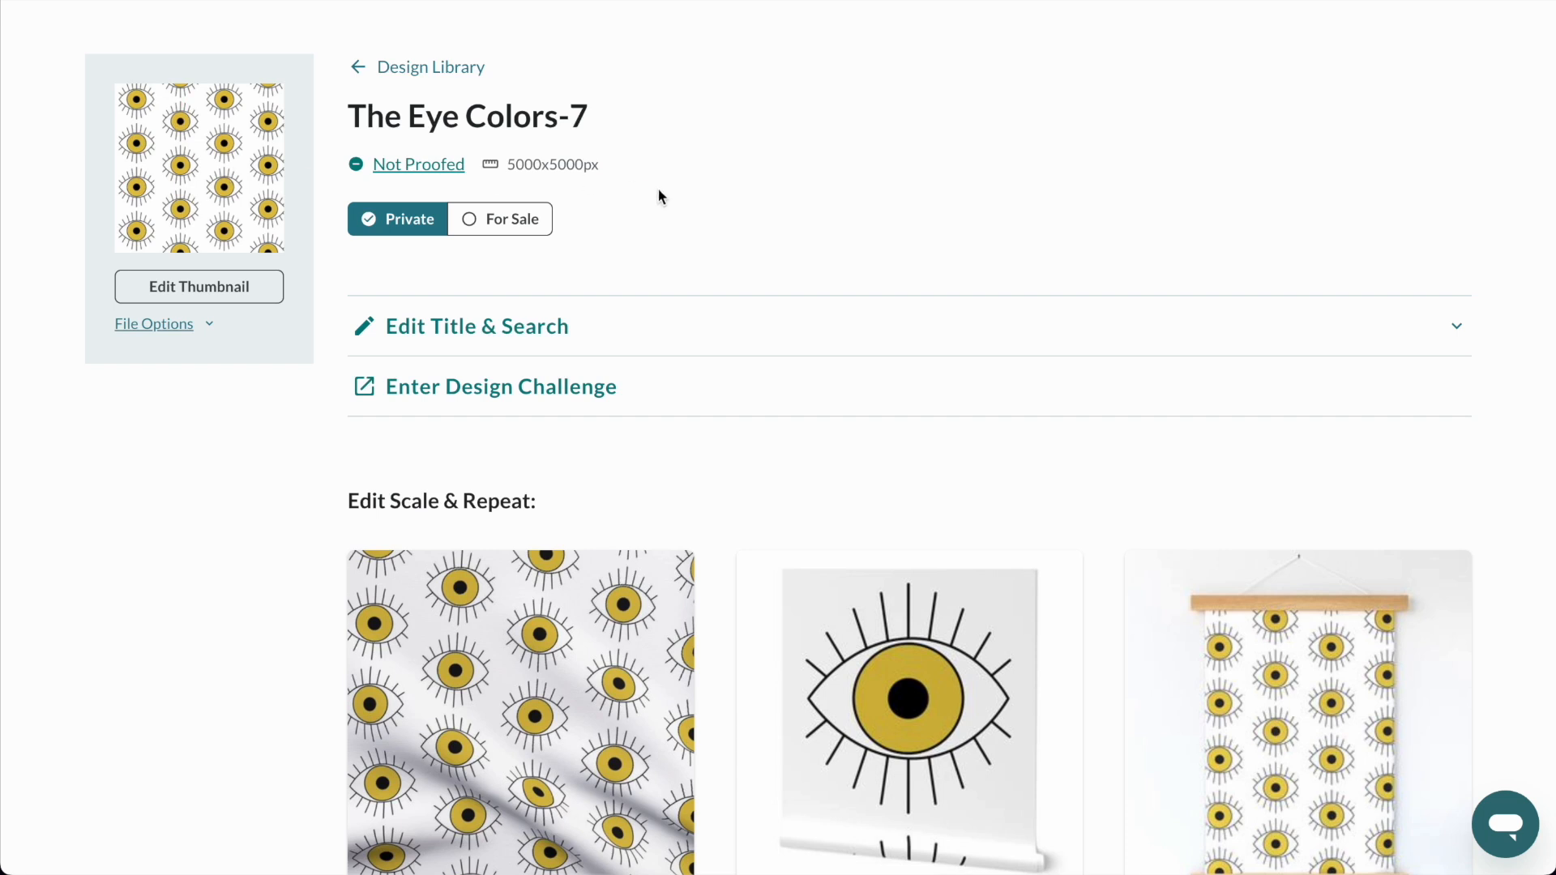
scroll(956, 254, "down", 5)
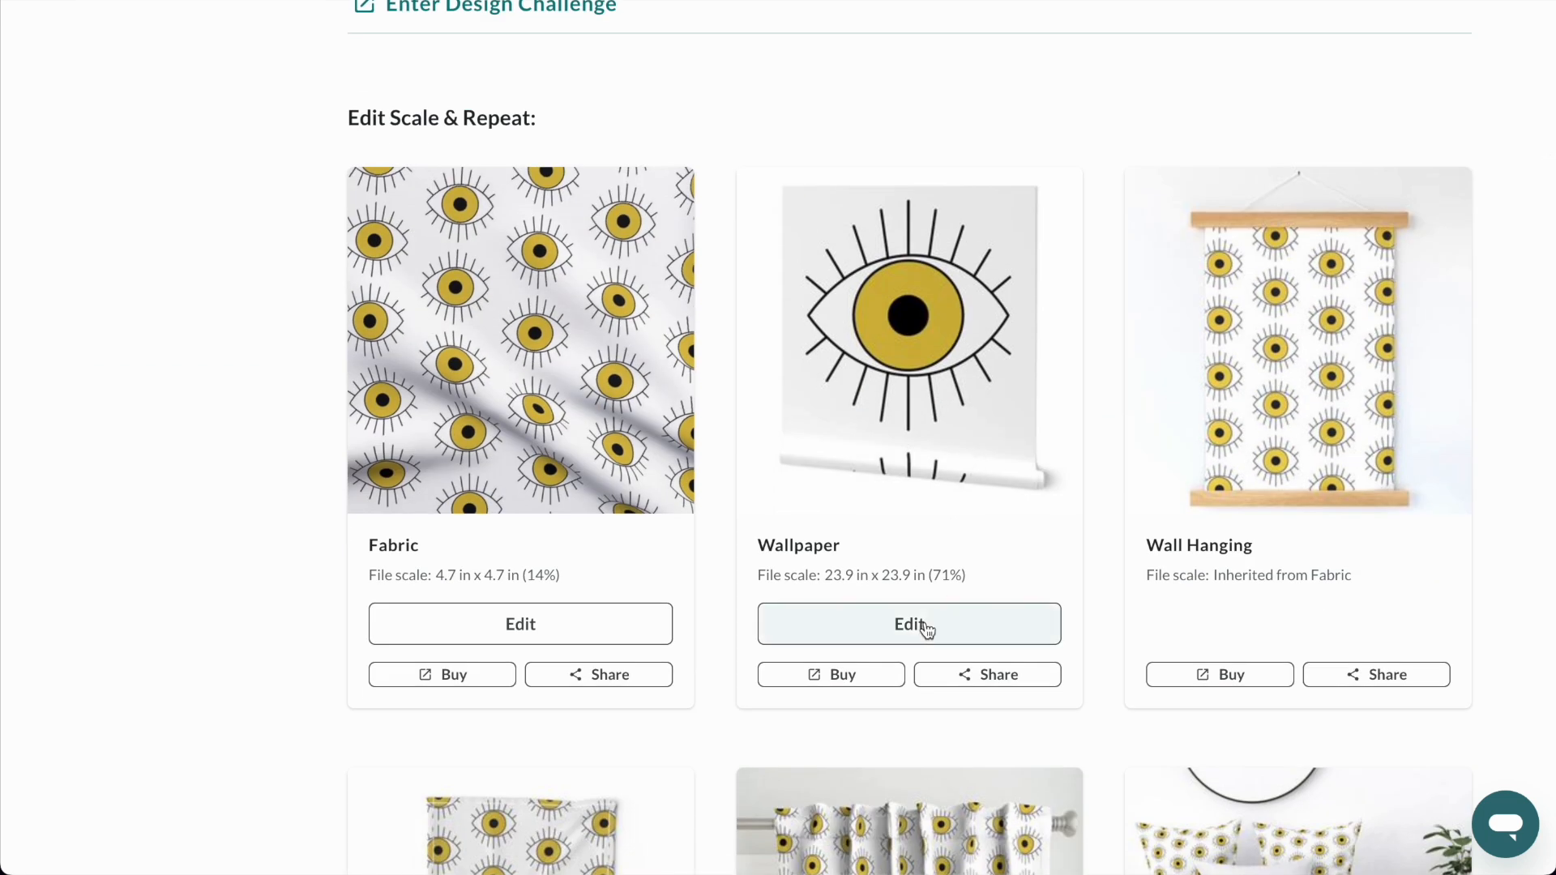
Edit the eye pattern's wallpaper settings, choosing a Half-Drop repeat, centimetre units and a 15.24 x 15.24 cm tile.
left_click(923, 626)
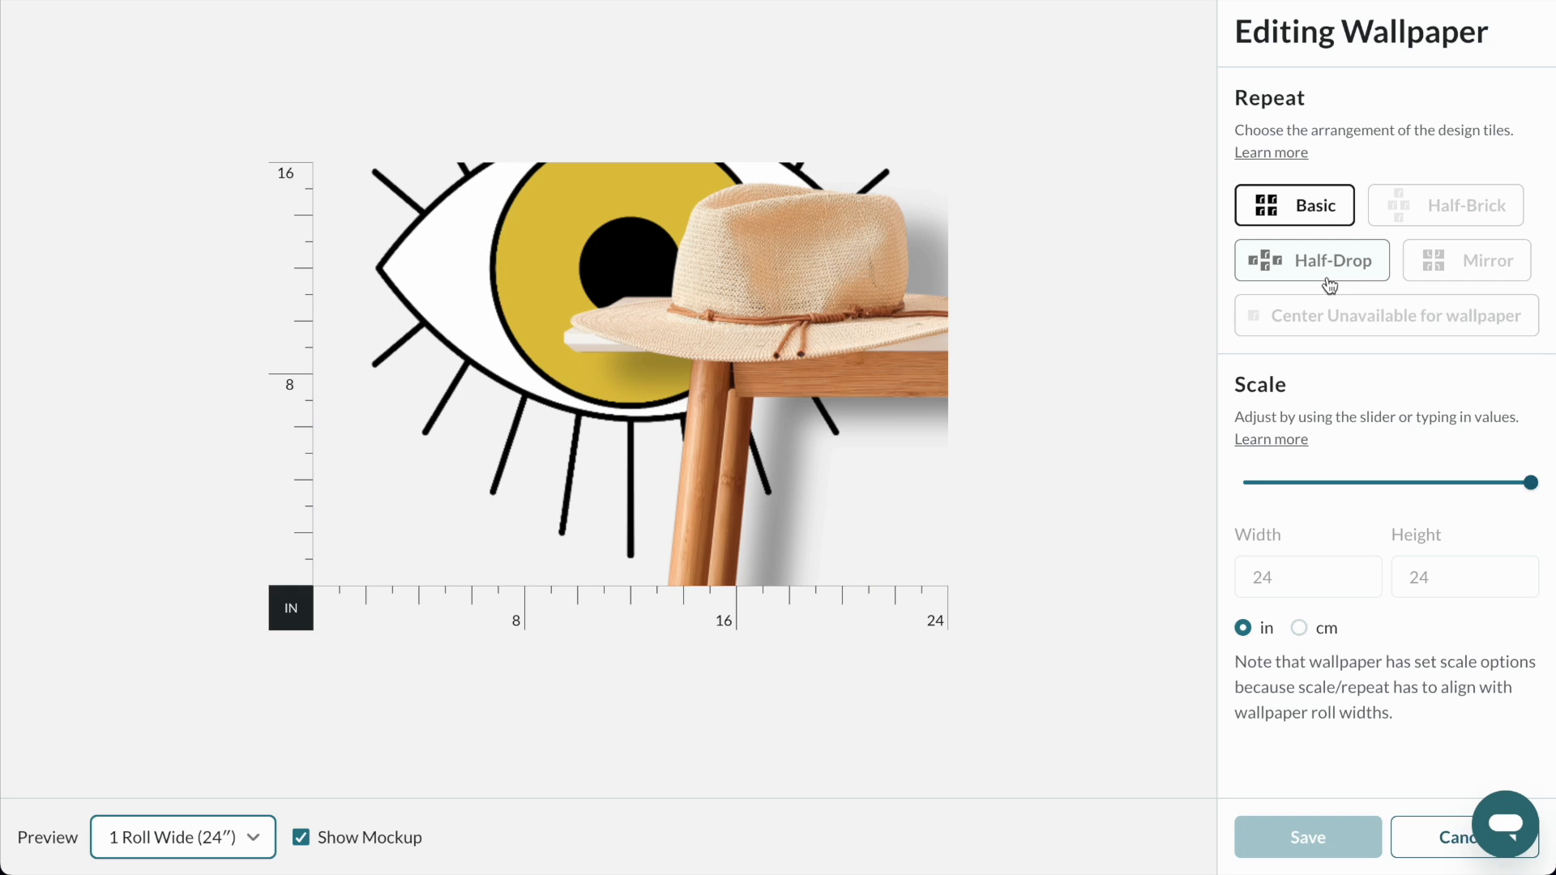
left_click(1361, 268)
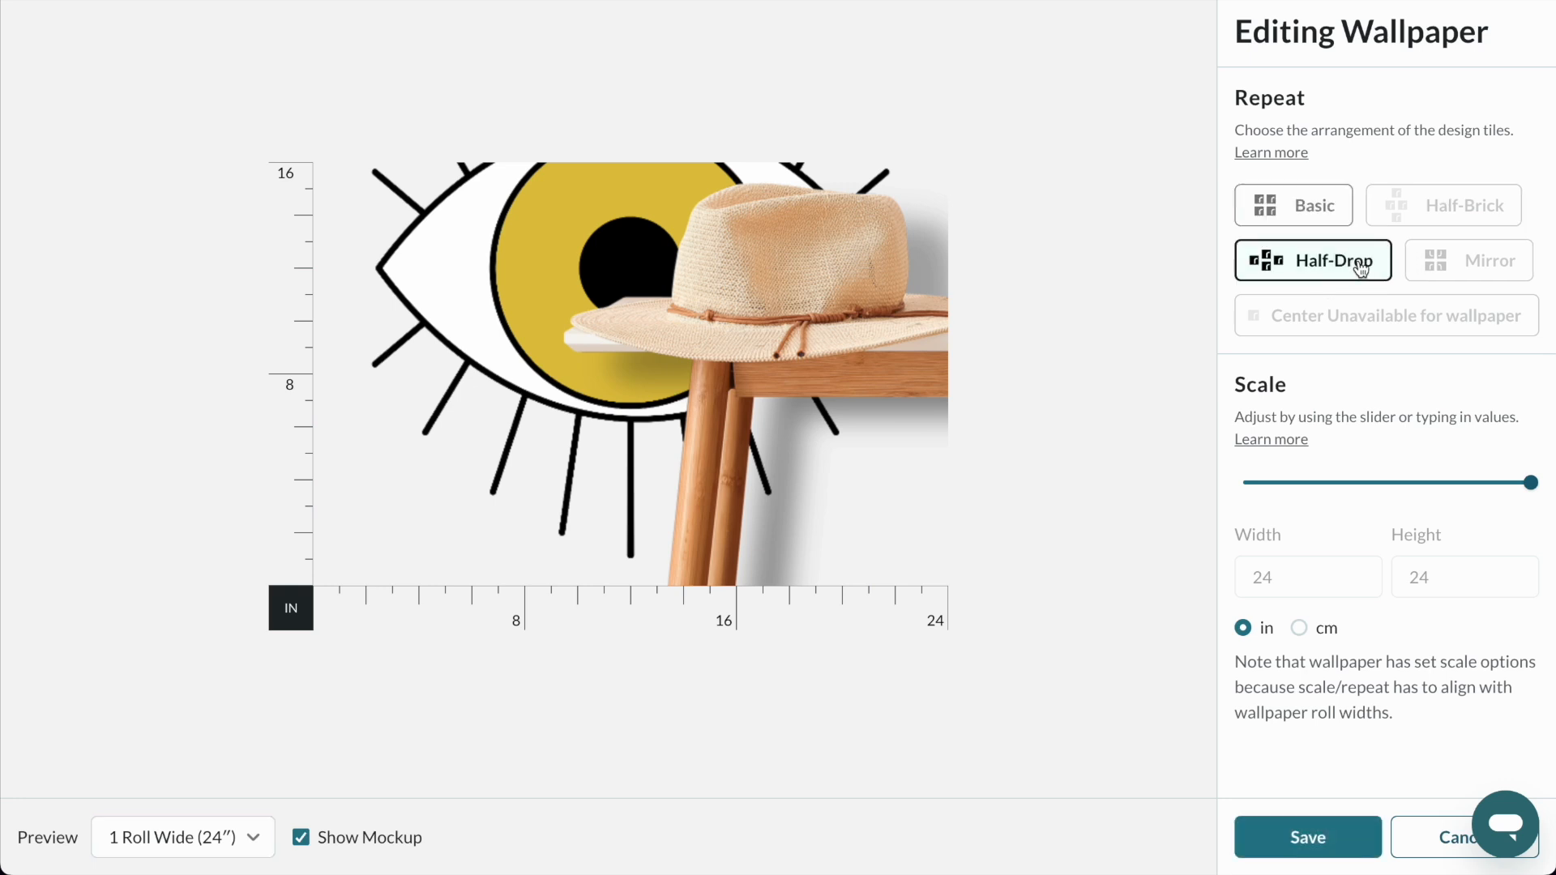
left_click_drag(1389, 484, 1356, 486)
left_click(1325, 631)
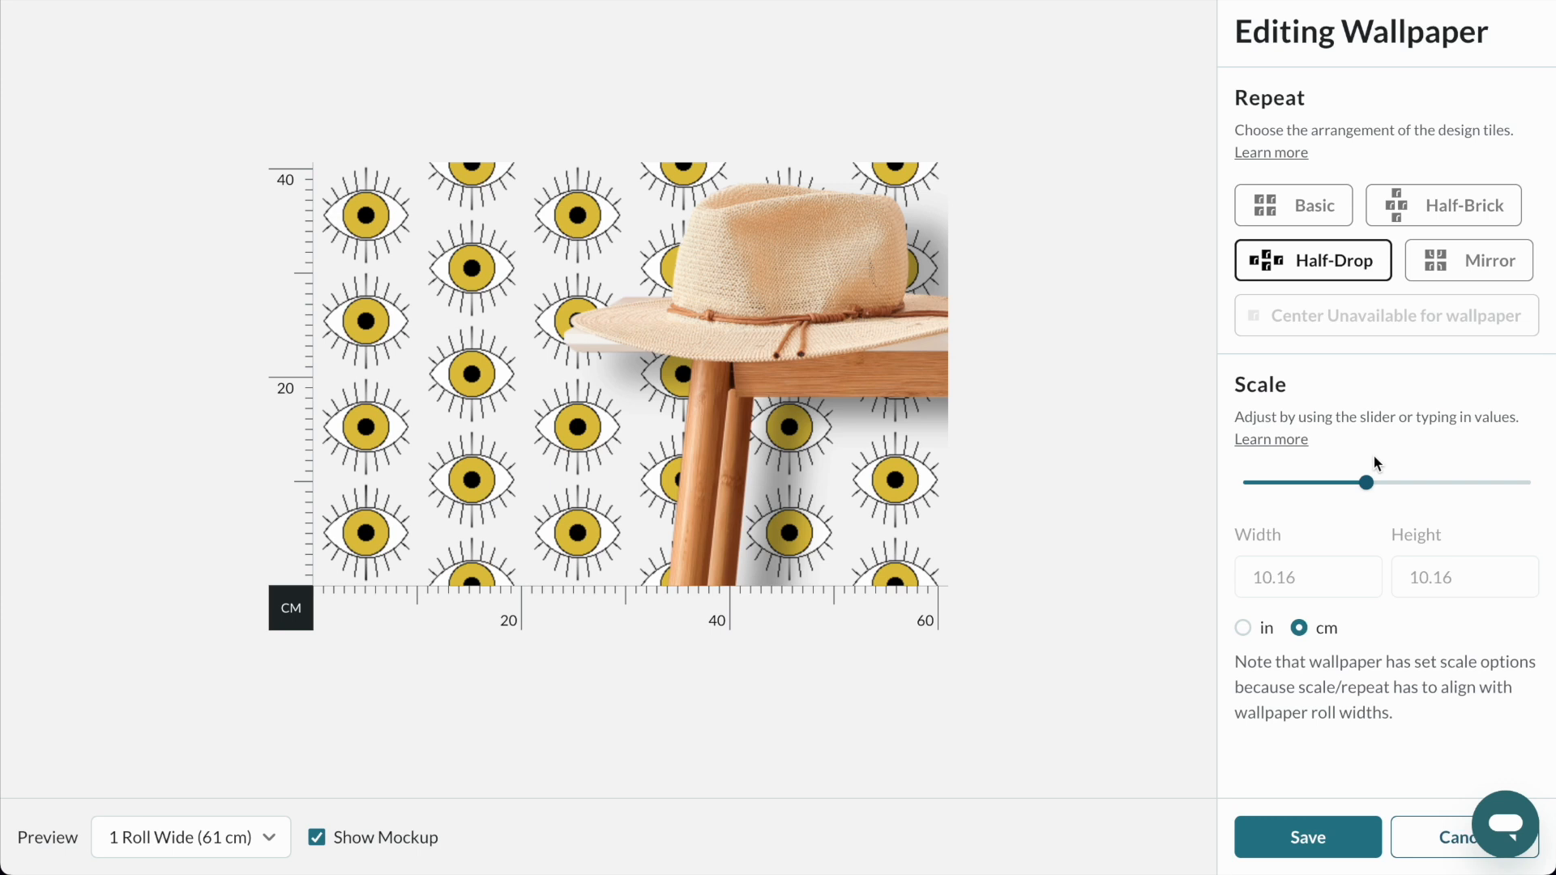
left_click(1409, 484)
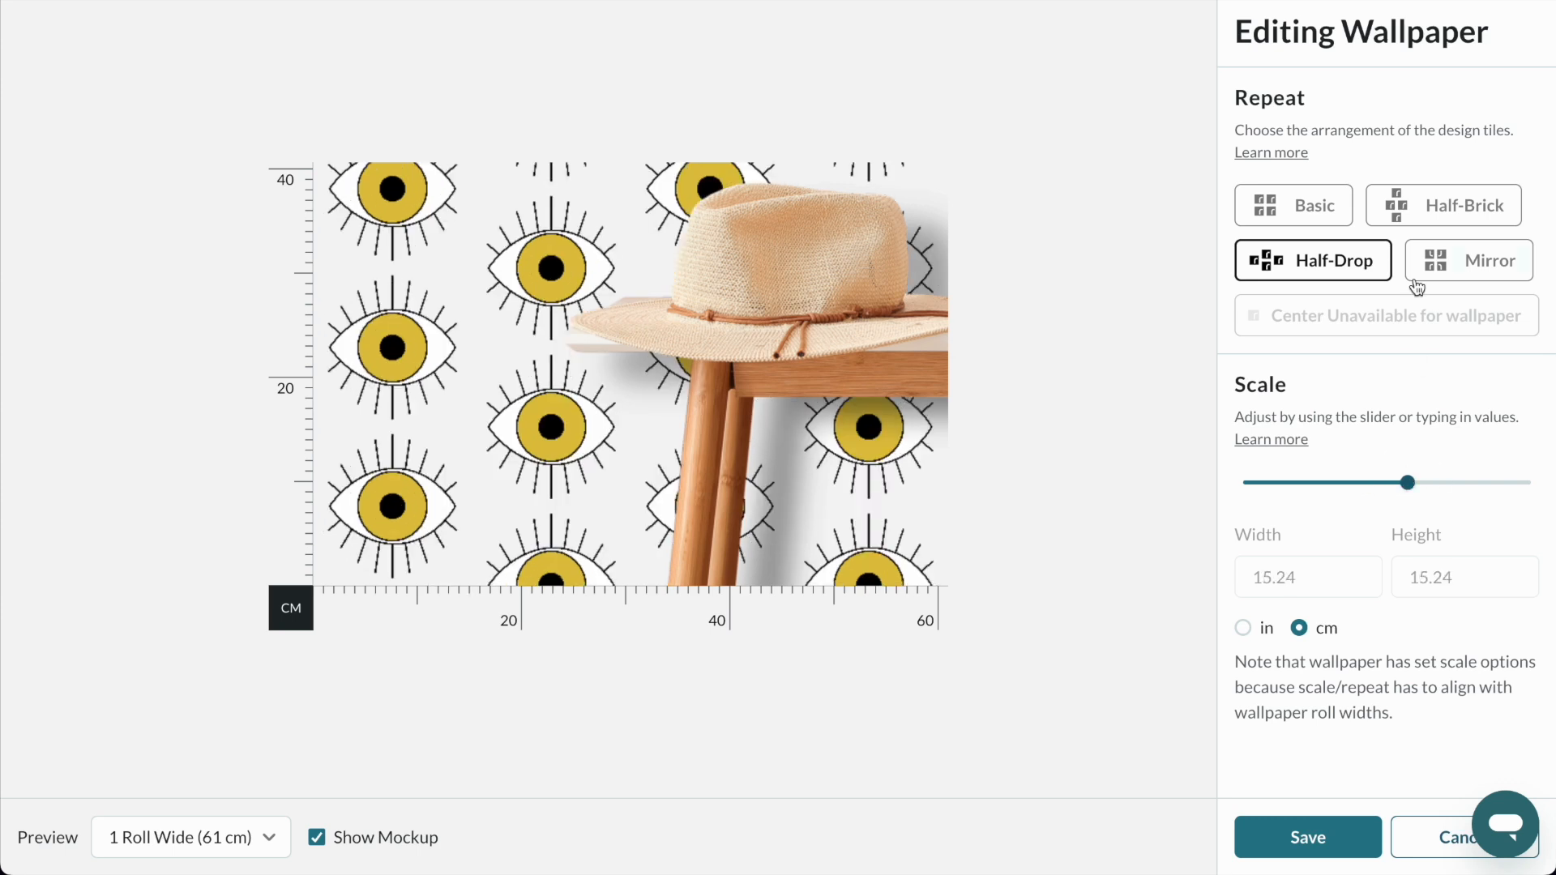
Compare the Half-Brick and Mirror repeats on the wallpaper, return to Half-Drop, and save the wallpaper settings.
left_click(1427, 215)
left_click(1356, 252)
left_click(1441, 270)
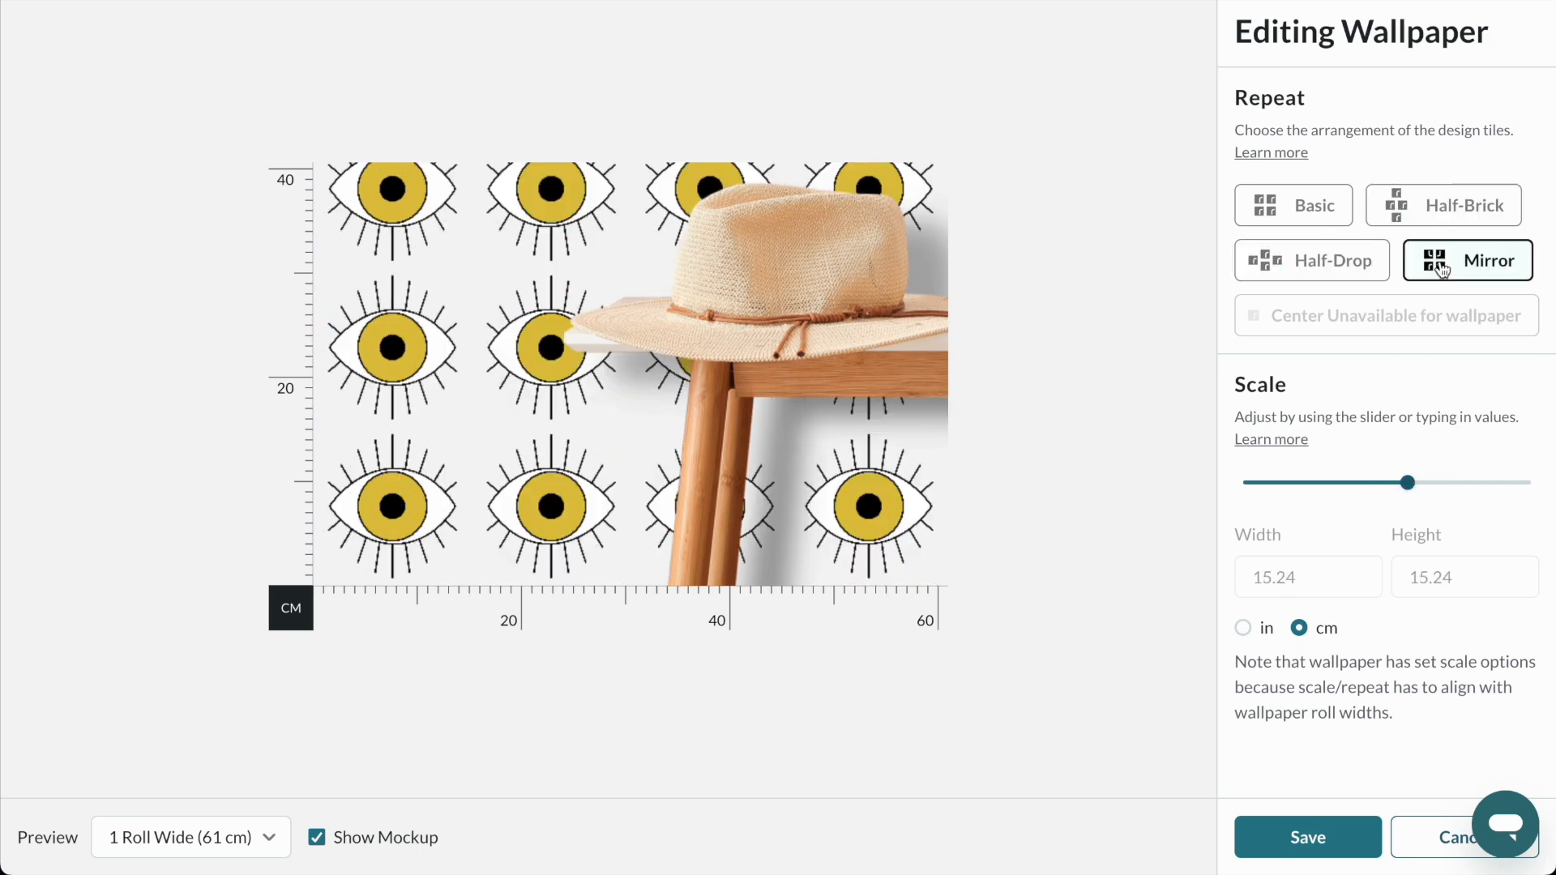
left_click(1333, 272)
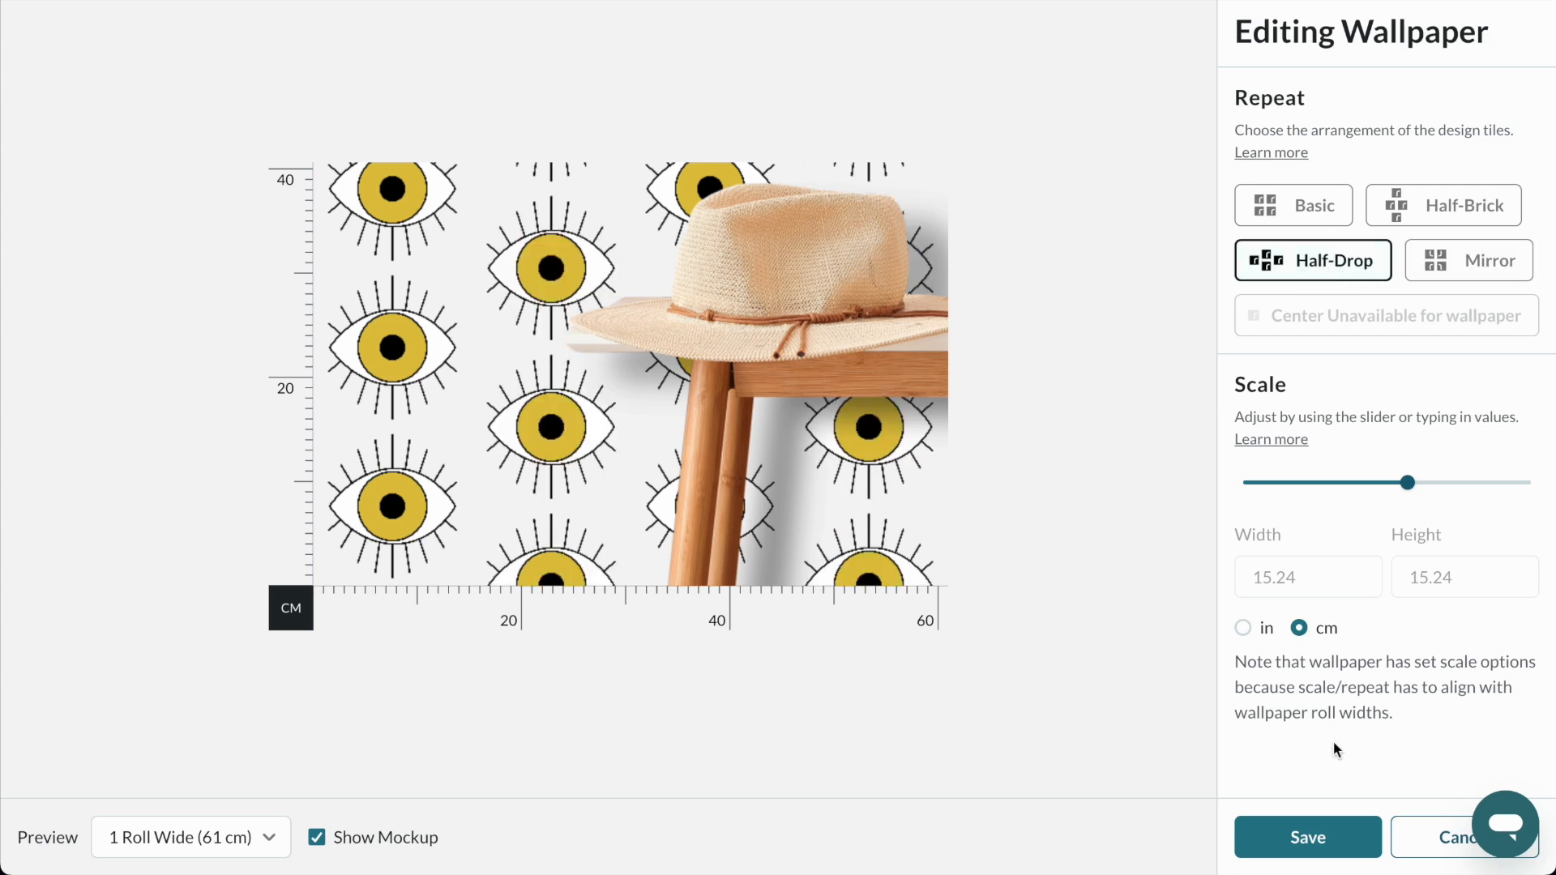
left_click(1312, 818)
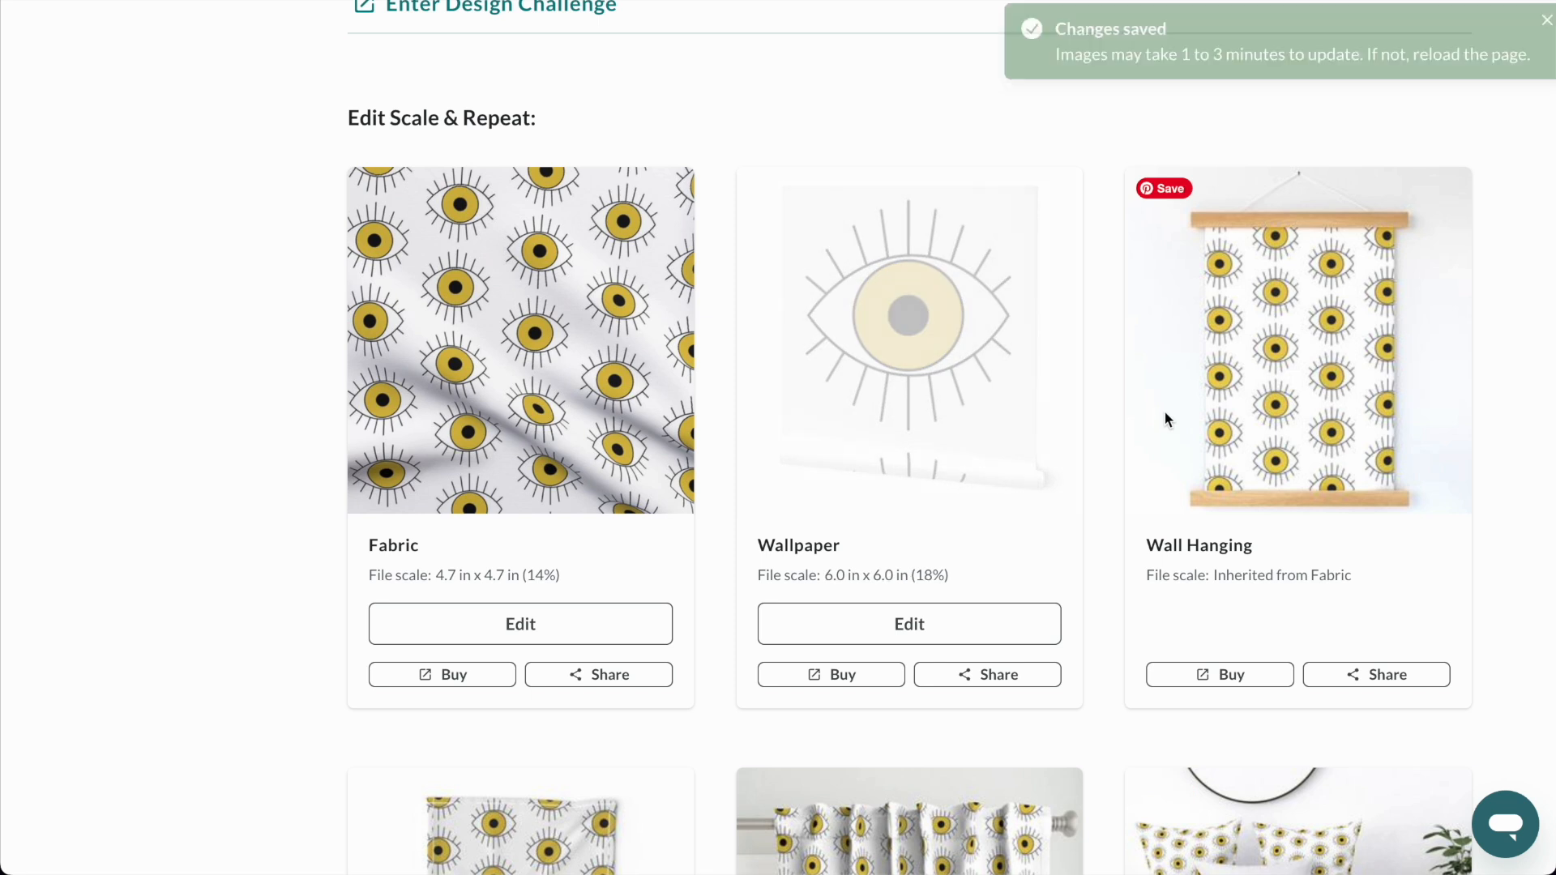
Title the design Yellow Evil Eye and fill in its description and tags such as yellow eye, evil eye pattern, nazar amulet and mati eye.
scroll(1164, 411, "up", 10)
triple_click(571, 407)
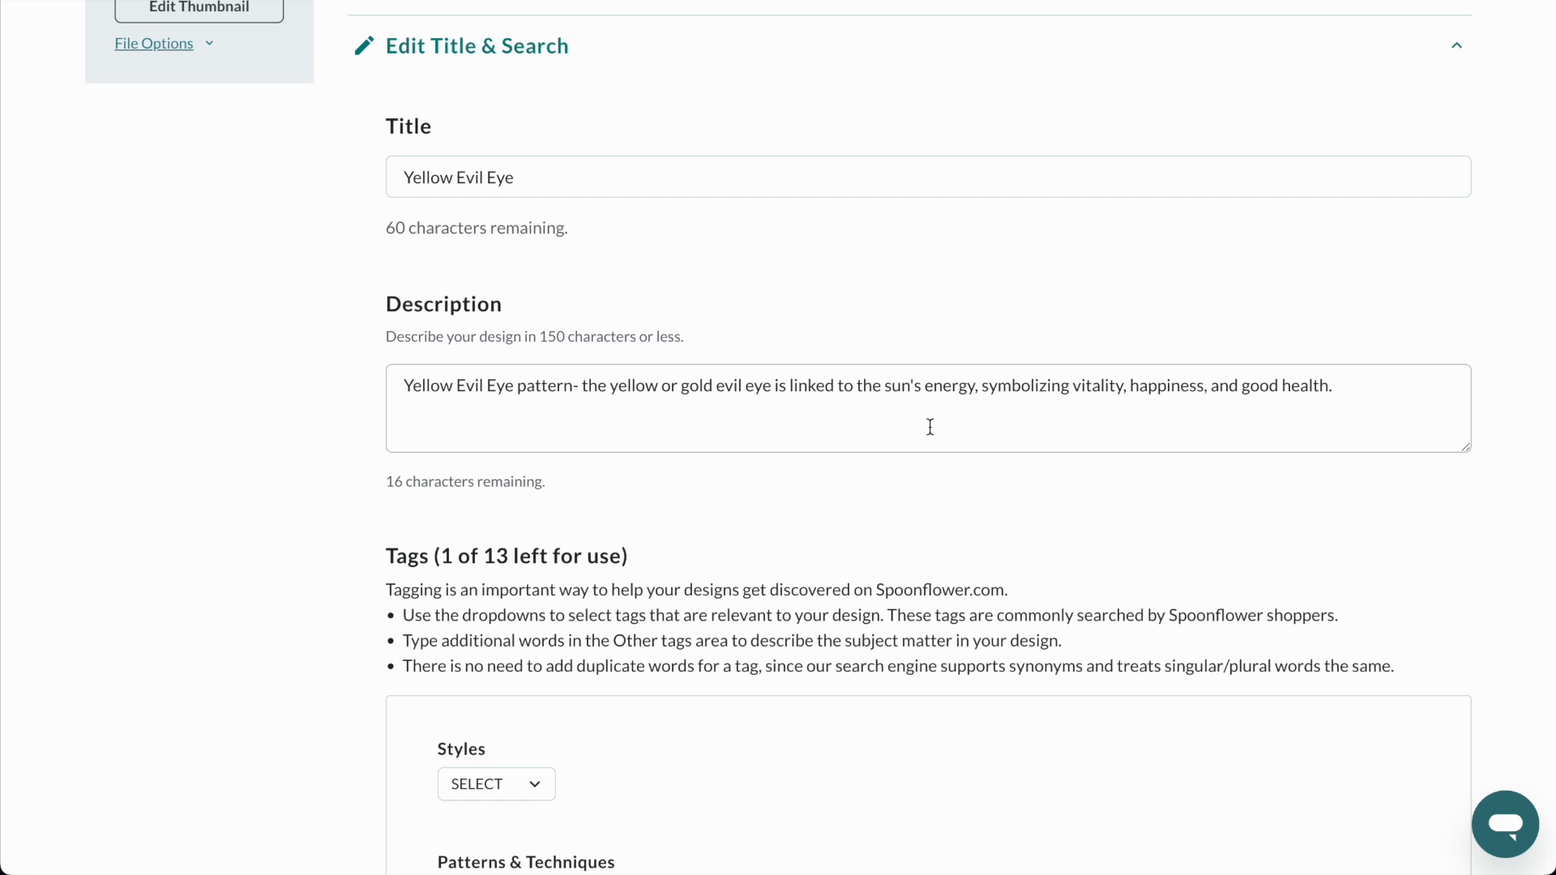
scroll(930, 427, "down", 10)
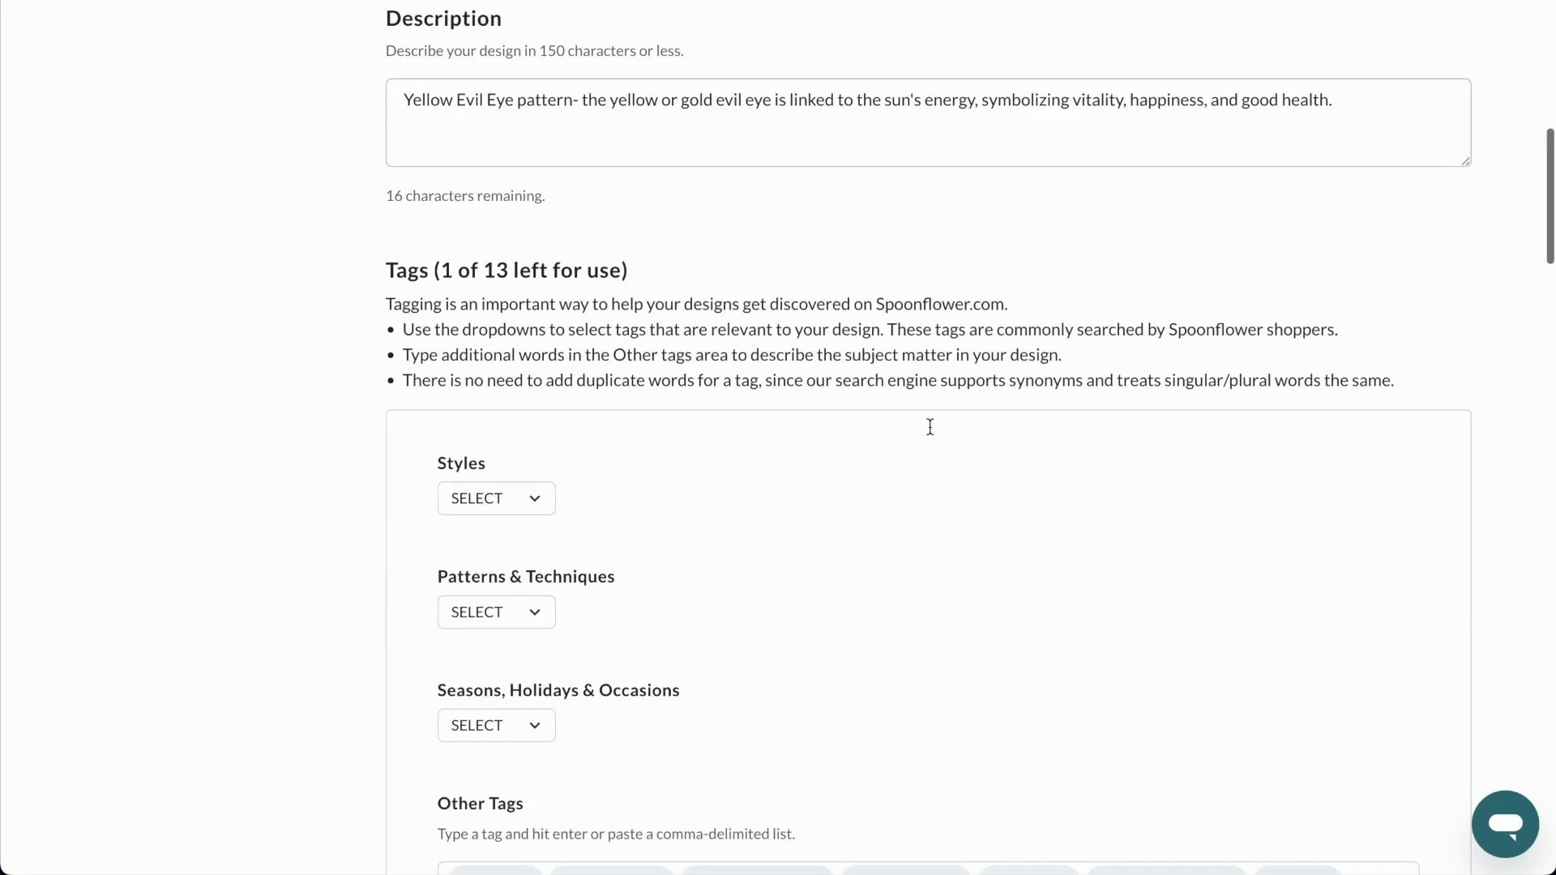
scroll(849, 451, "down", 3)
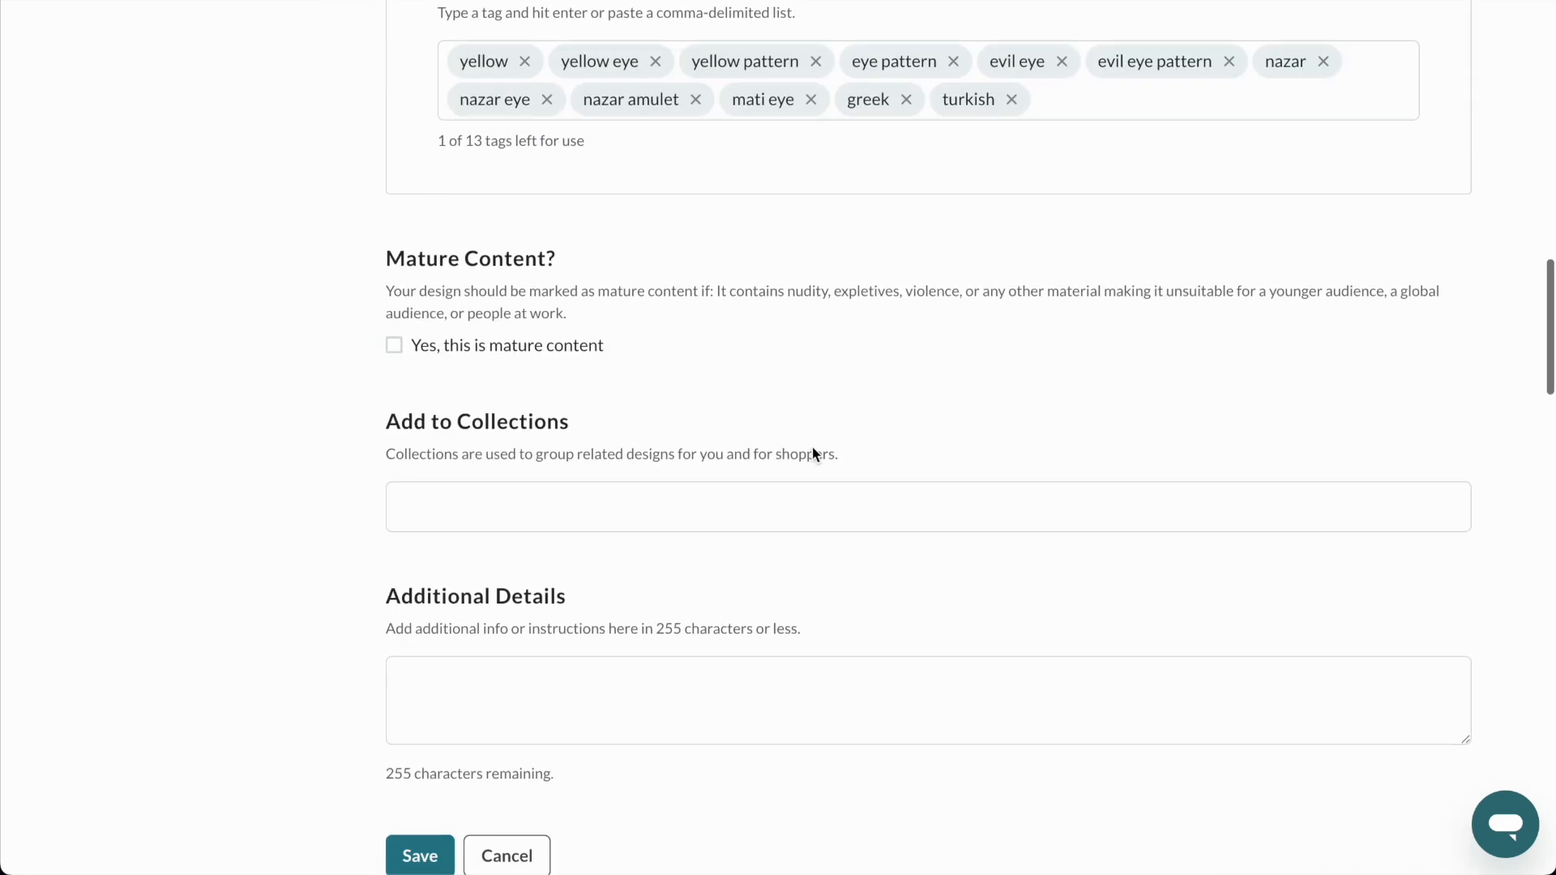
Add the design to the Yellow / Gold Evil Eye collection and save the design details.
left_click(576, 509)
type("yell")
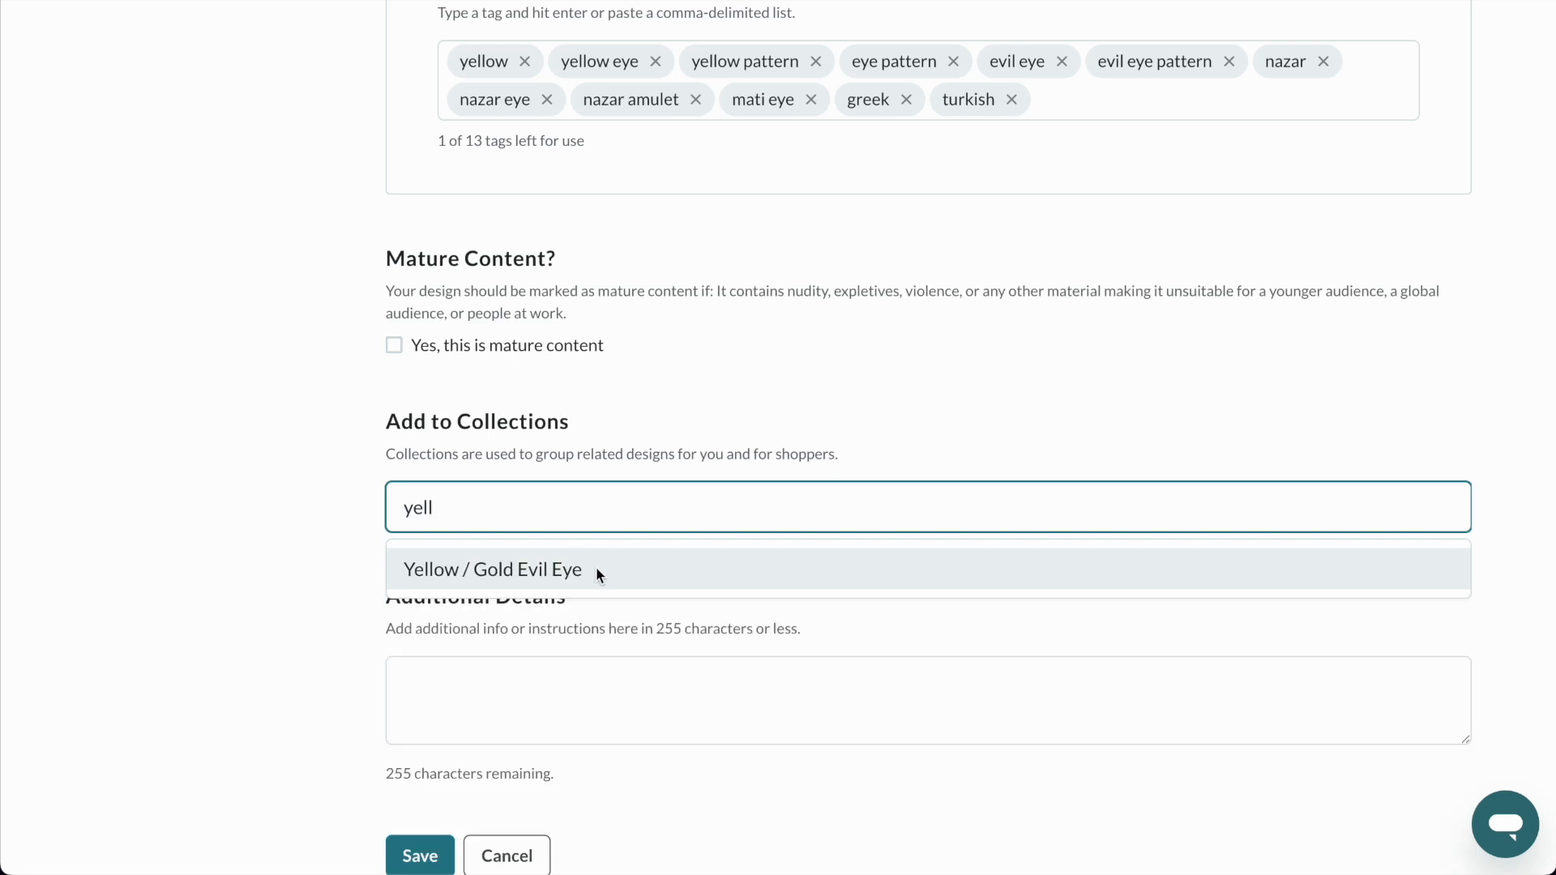
left_click(597, 572)
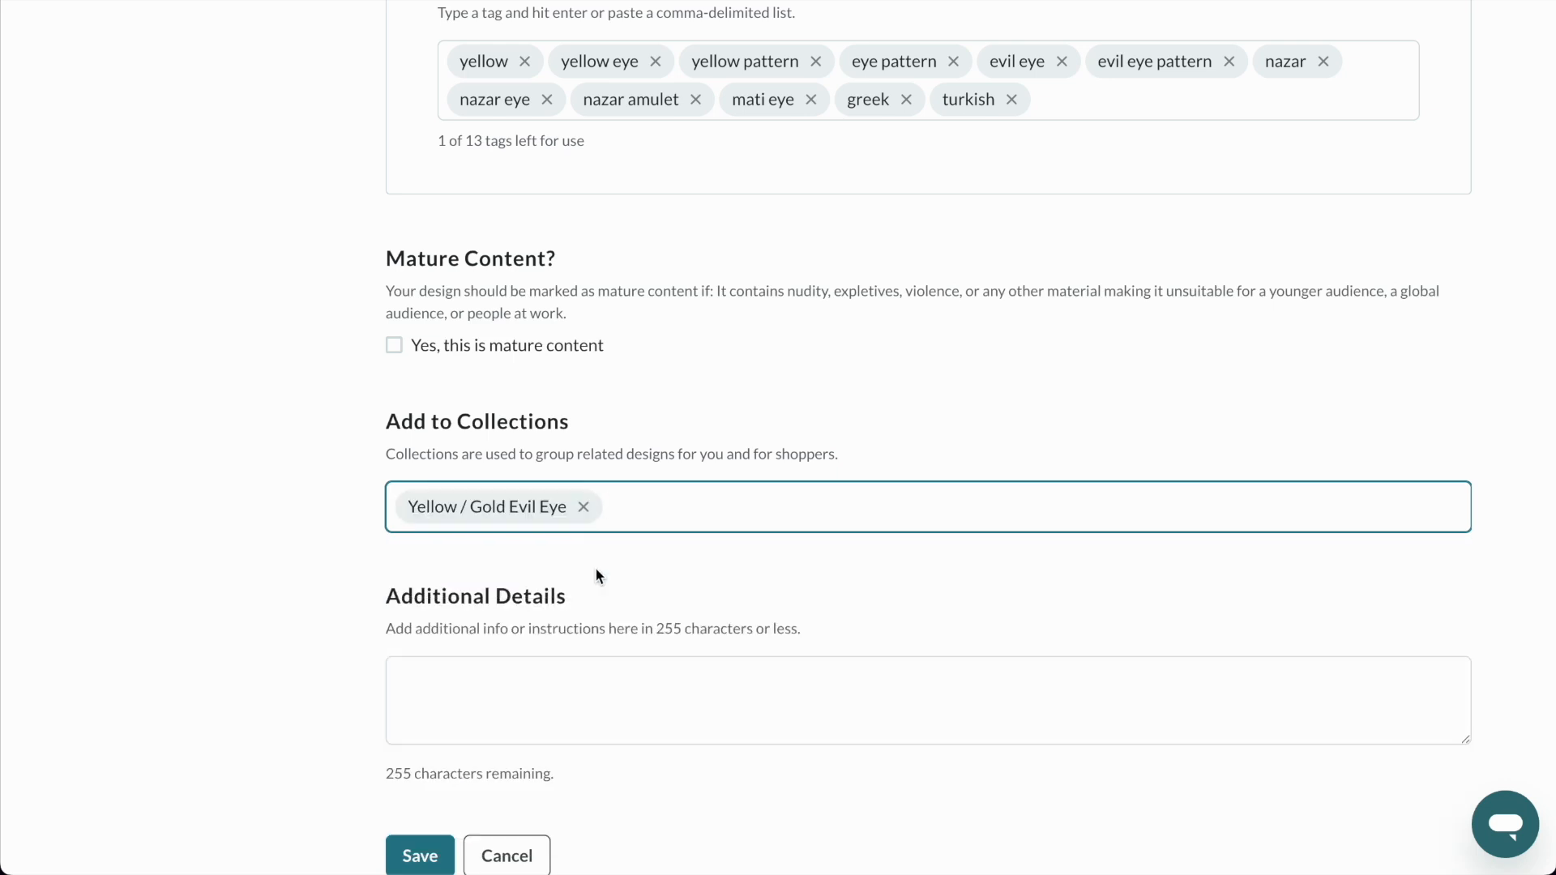
scroll(597, 578, "down", 2)
left_click(416, 653)
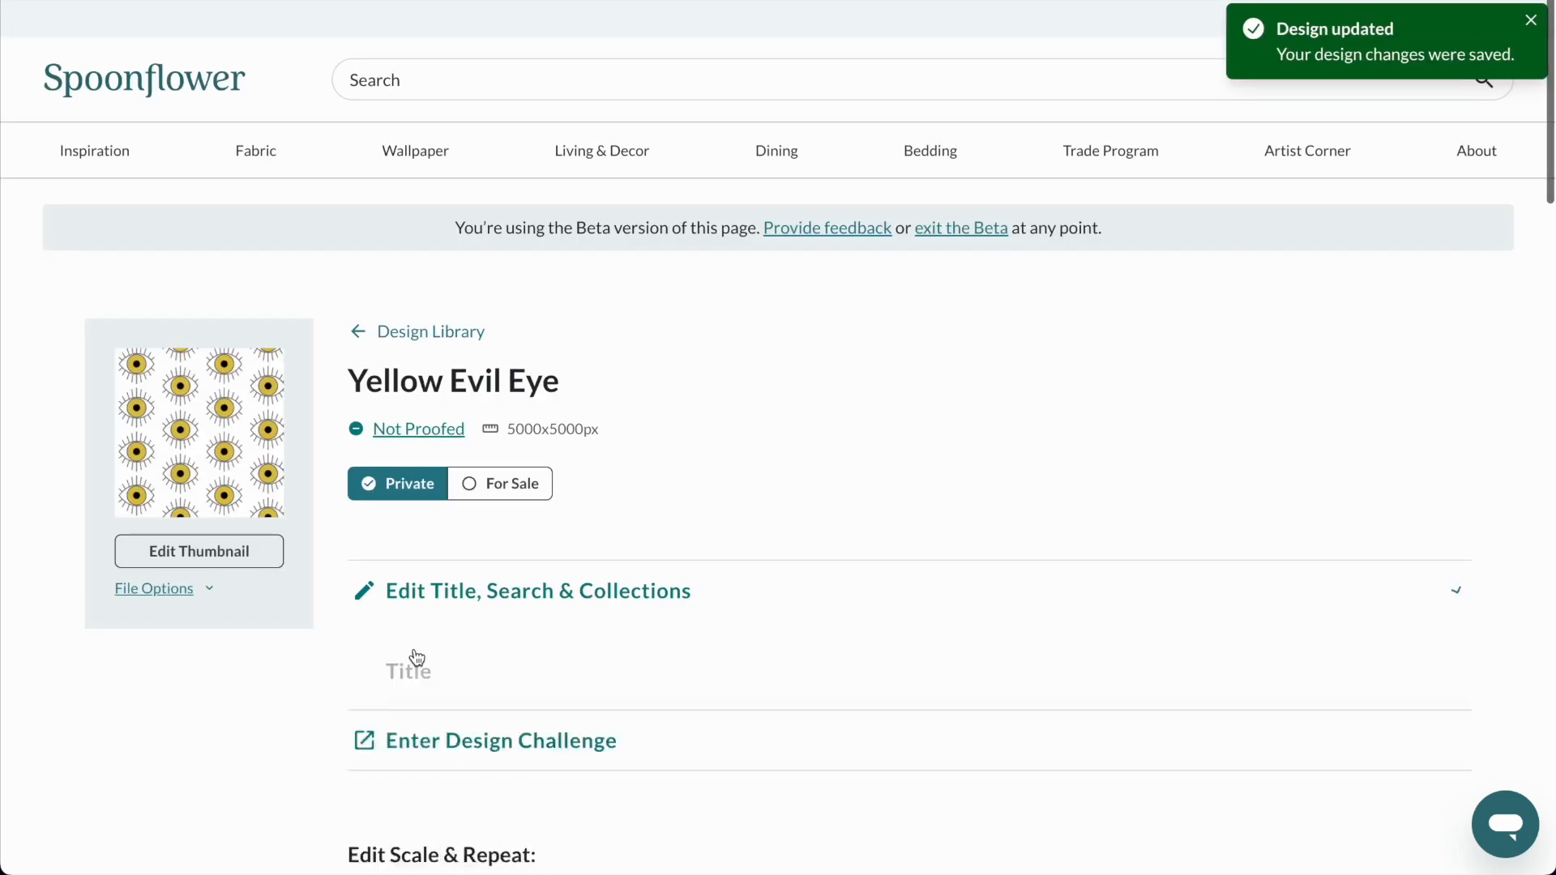
Proof the Yellow Evil Eye repeat and approve it as looking good.
left_click(429, 434)
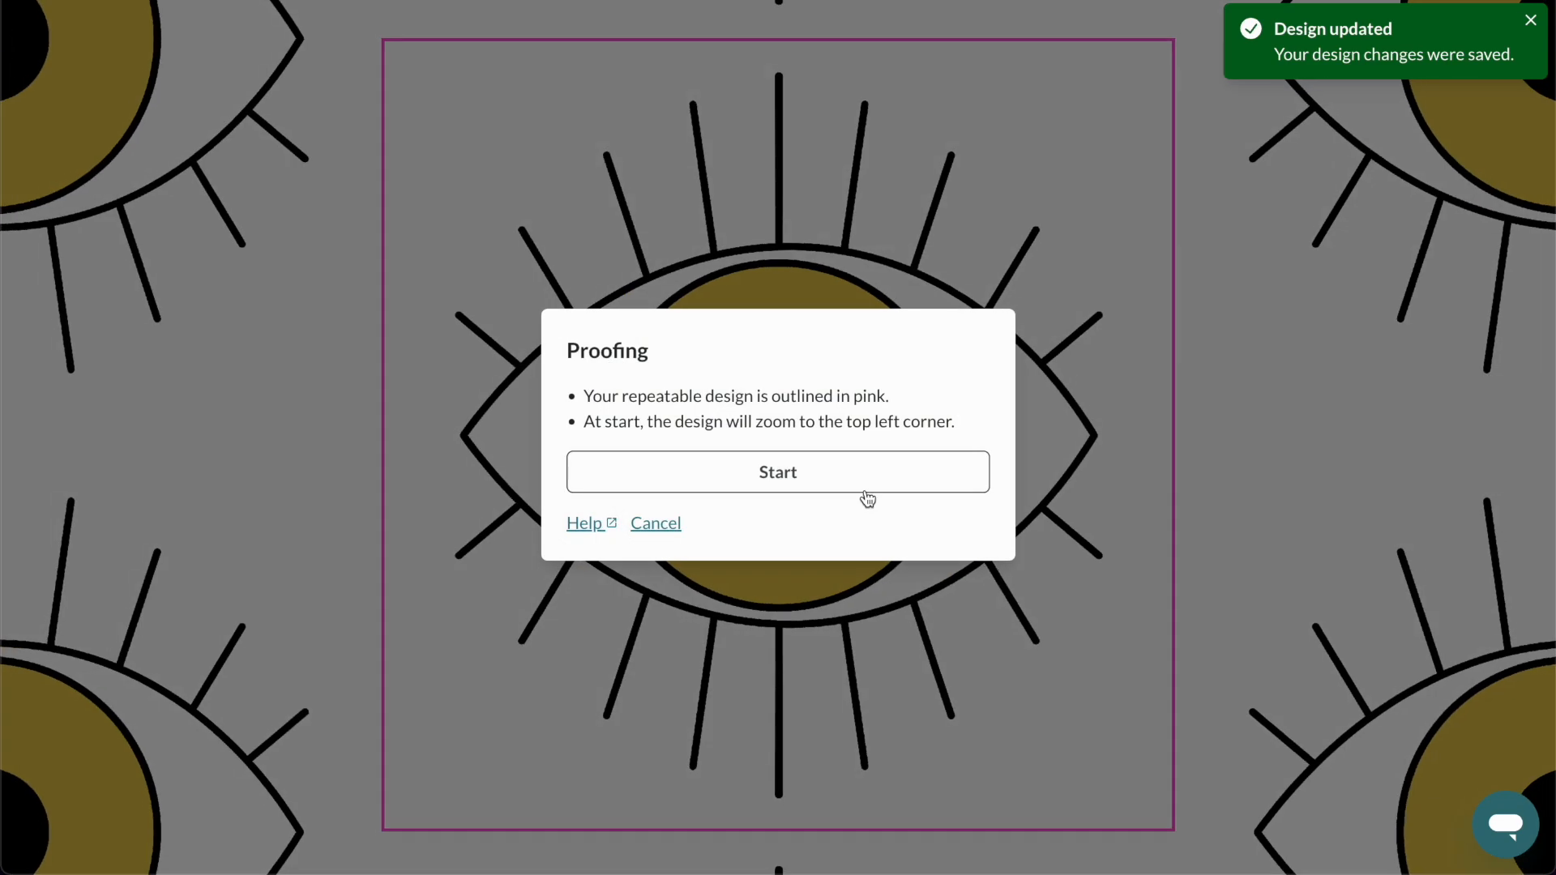
left_click(853, 485)
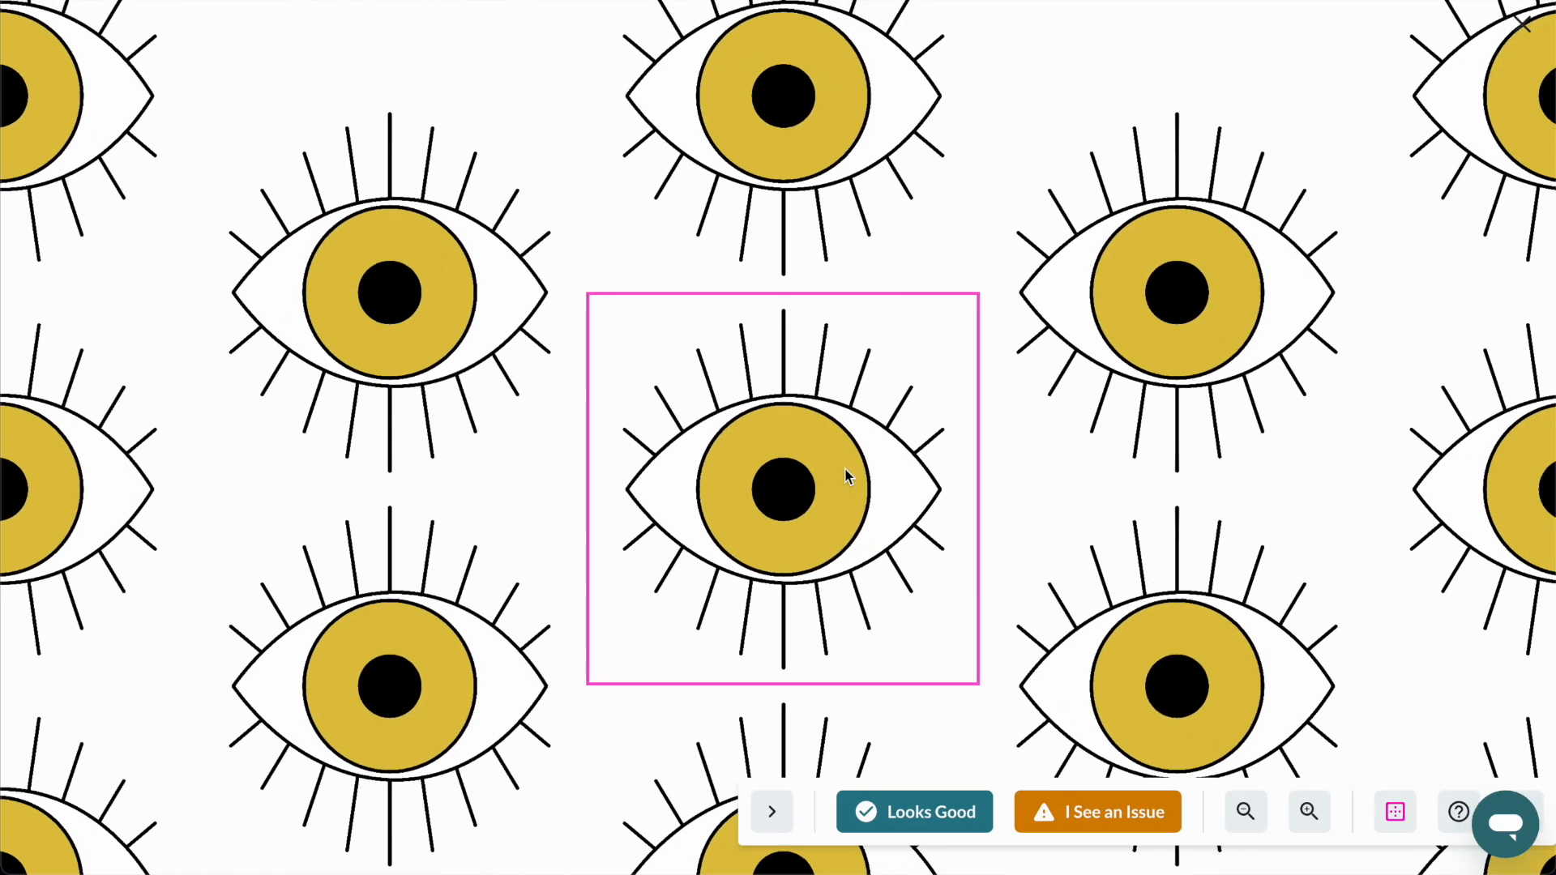
left_click(932, 809)
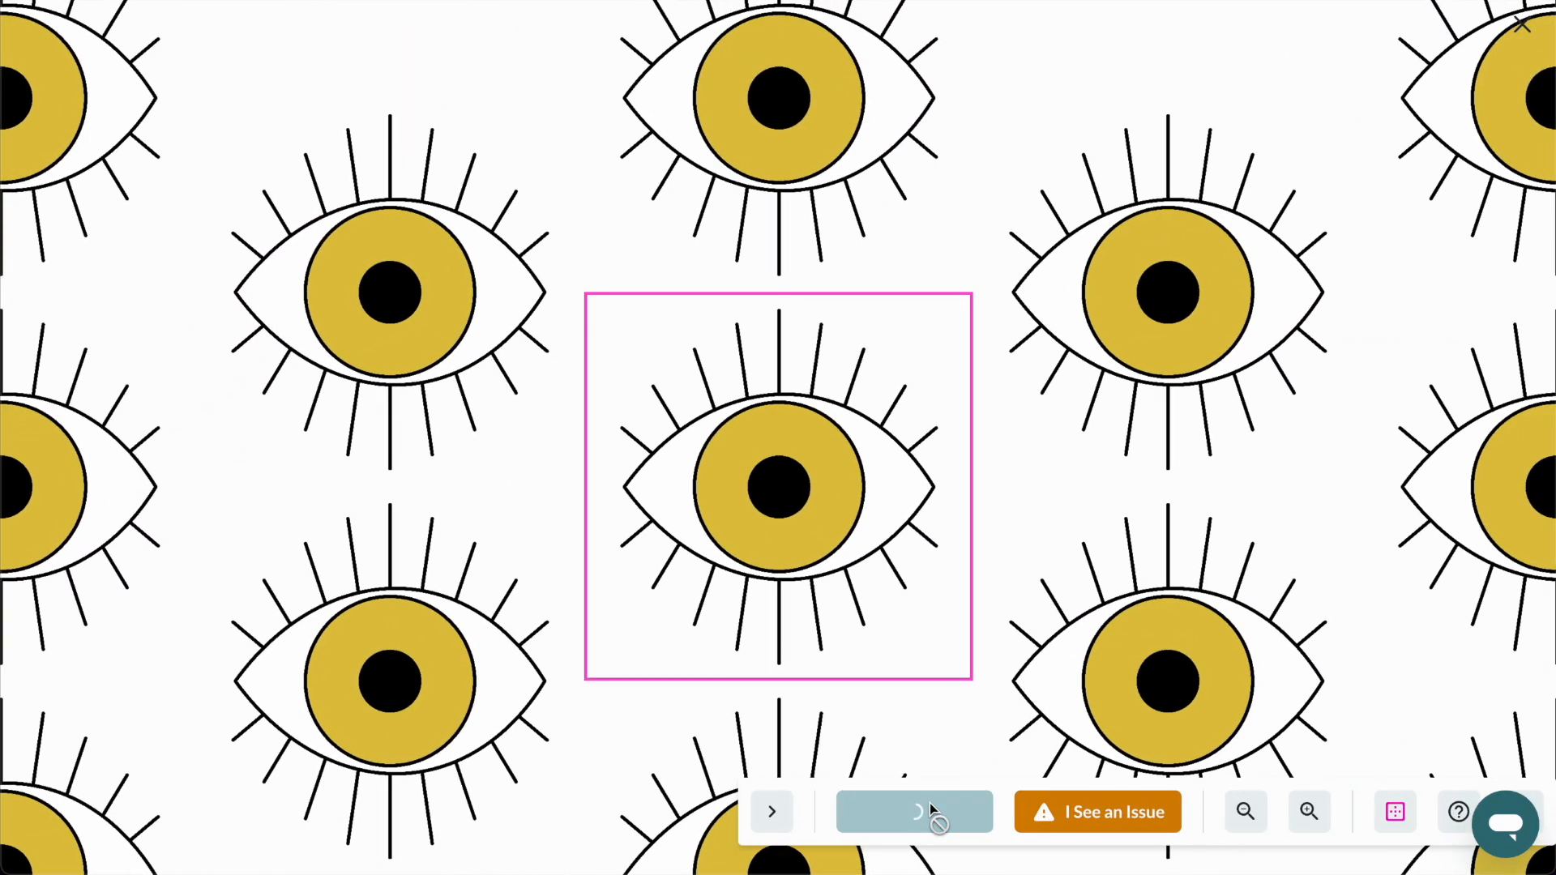
Put the Yellow Evil Eye design up for sale on wallpaper, fabric and all home decor products.
left_click(497, 486)
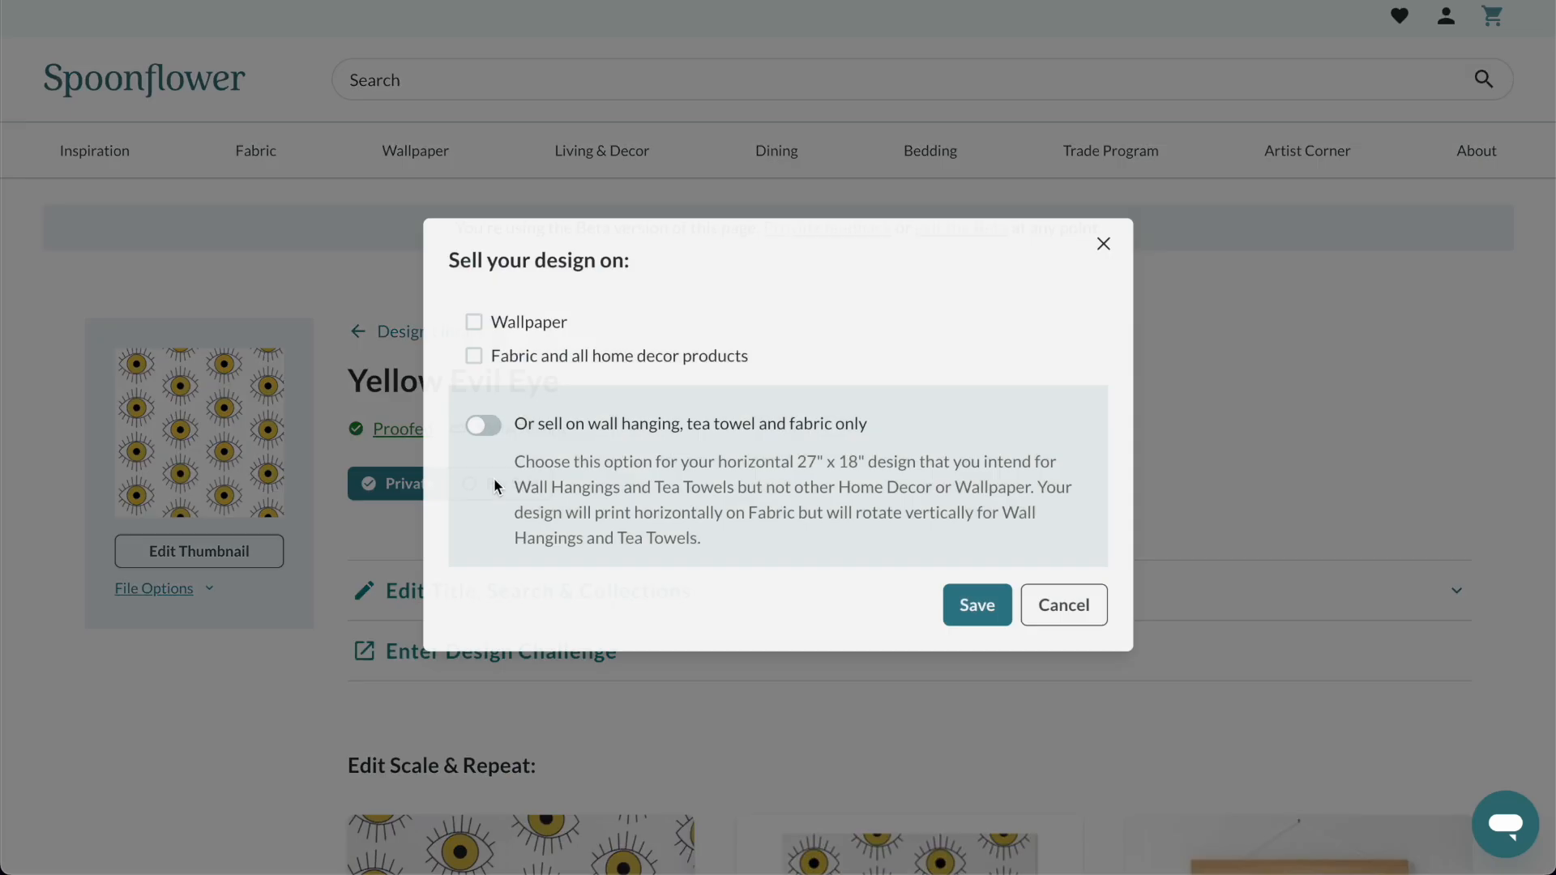
left_click(519, 359)
left_click(500, 333)
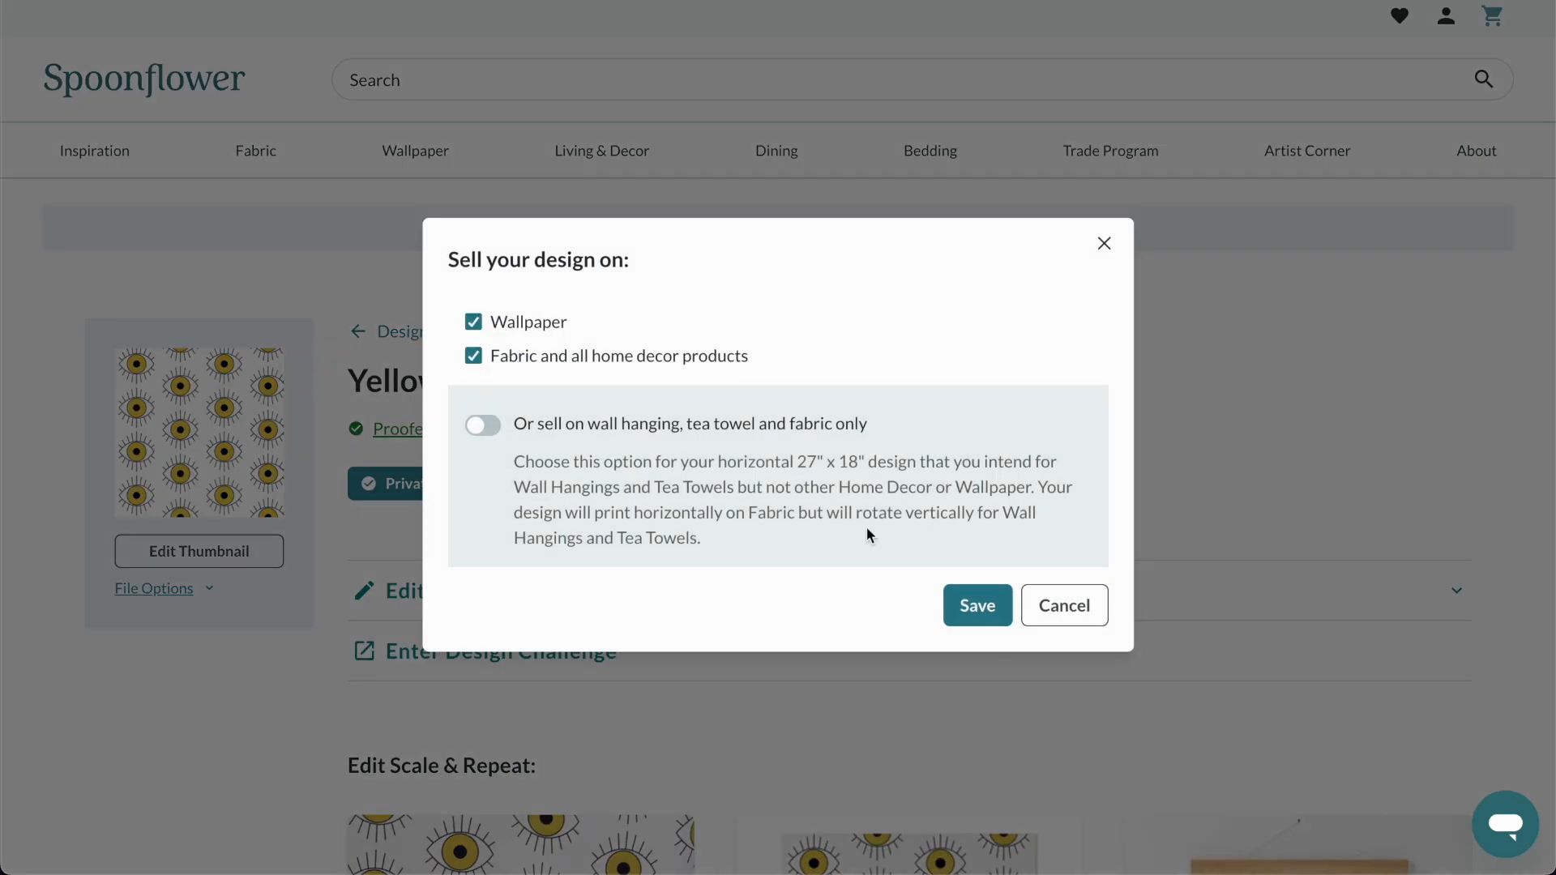
left_click(978, 629)
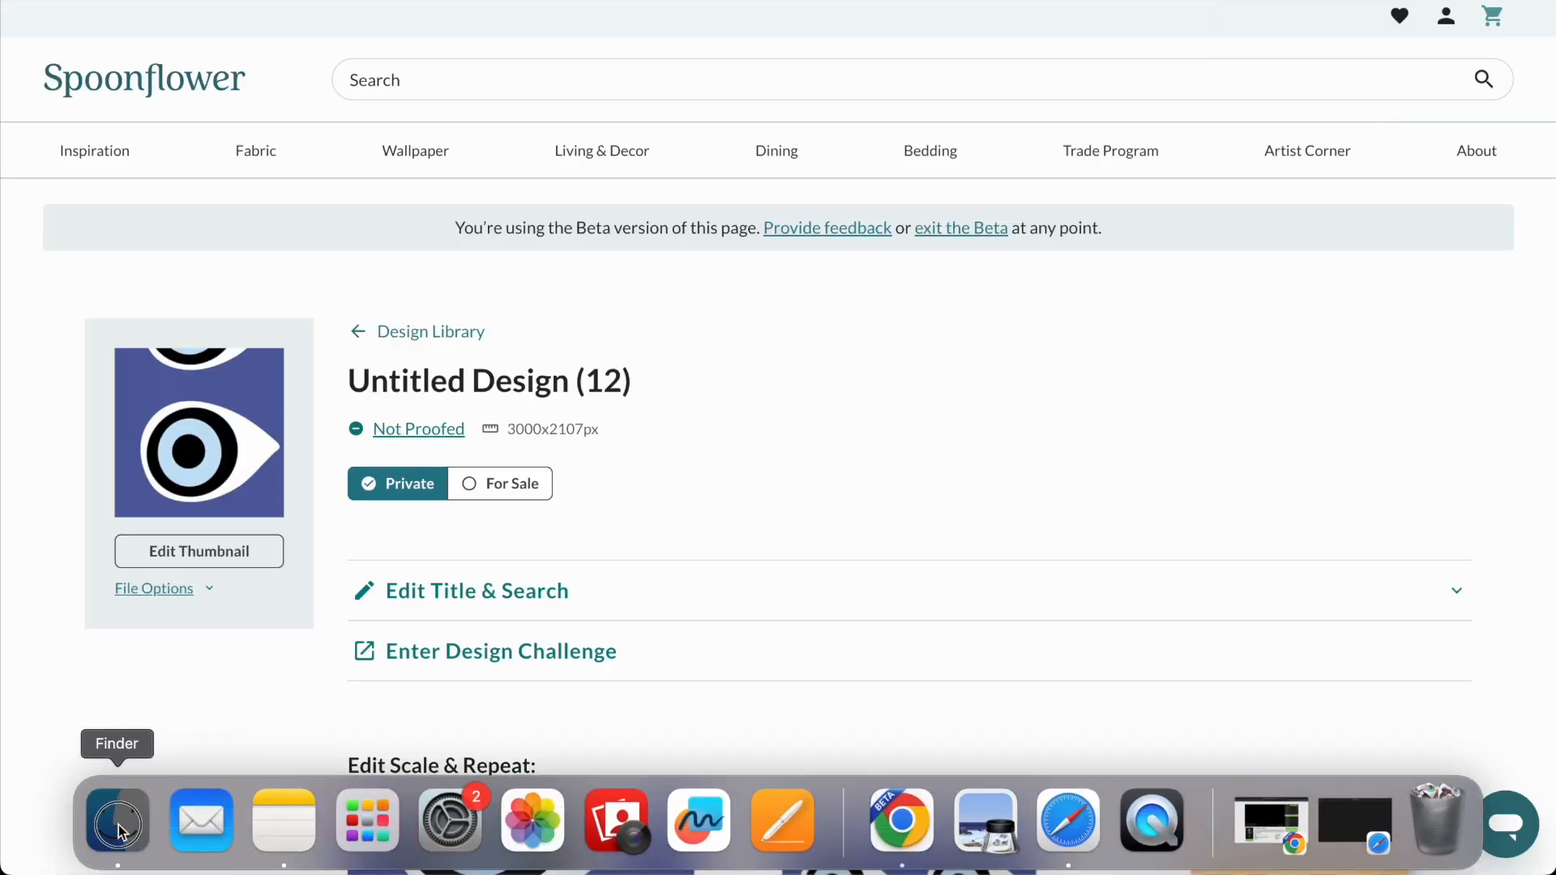
Switch to Finder, view the source image Untitled design (12).jpg, close it and return to its design page.
left_click(114, 825)
double_click(1108, 257)
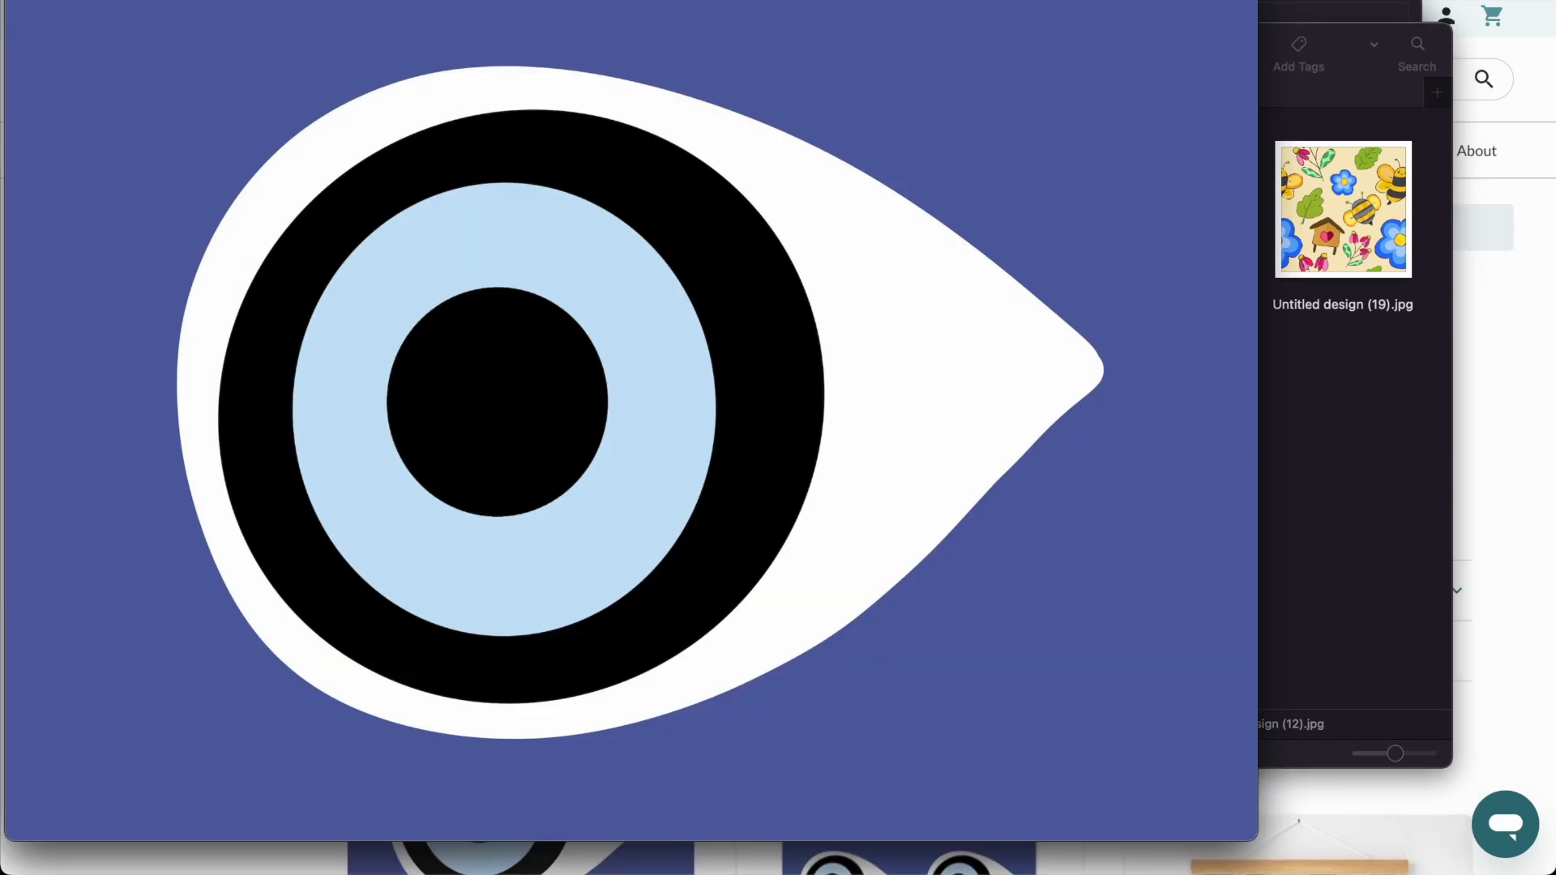
left_click_drag(357, 184, 700, 137)
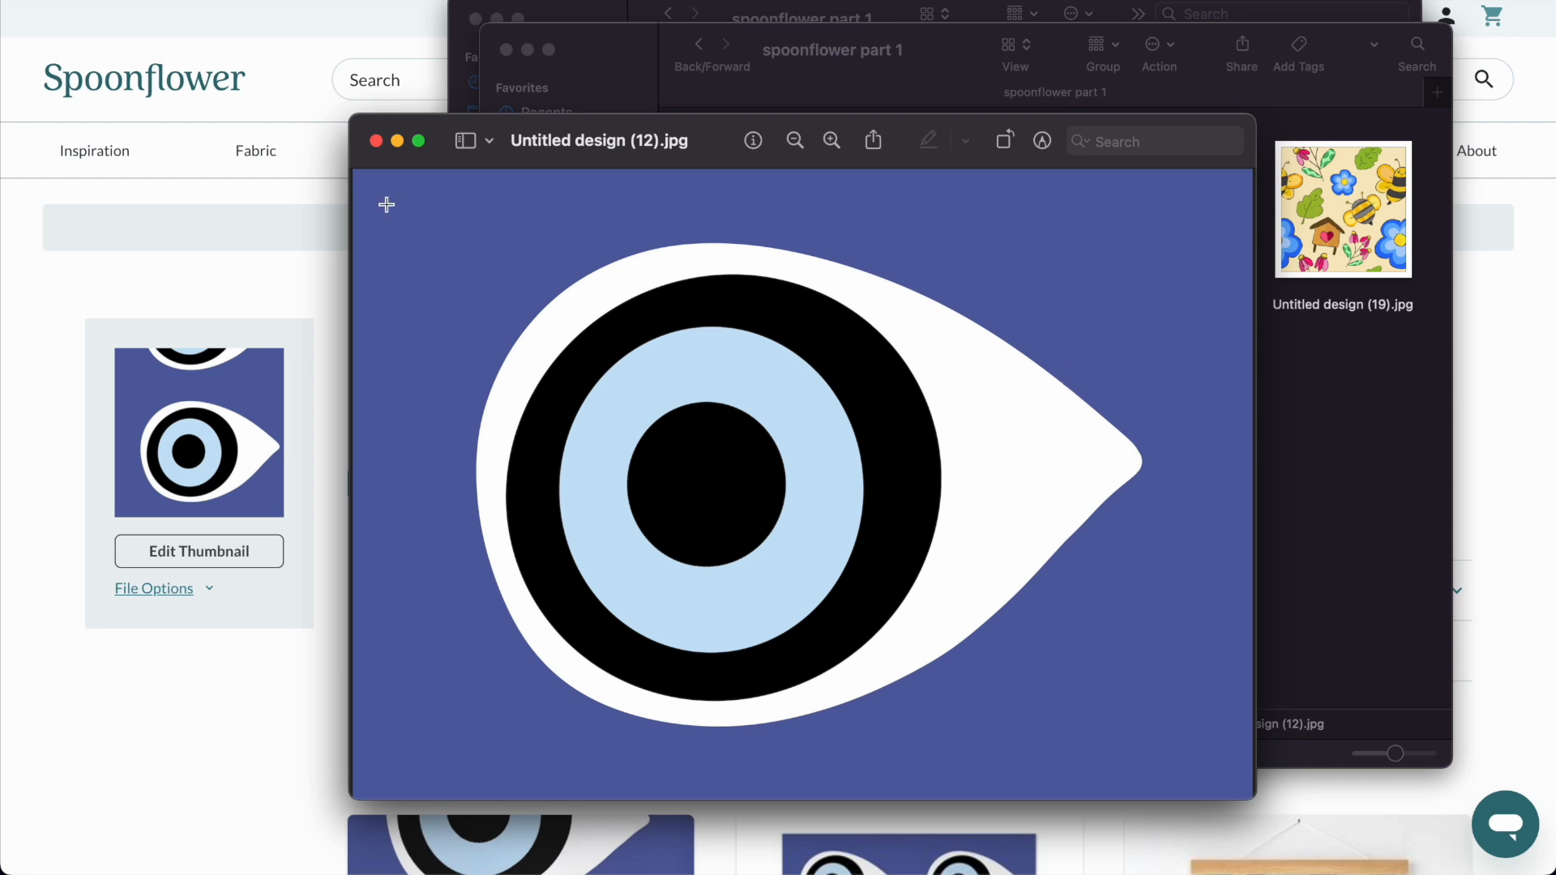
left_click(376, 141)
left_click(299, 265)
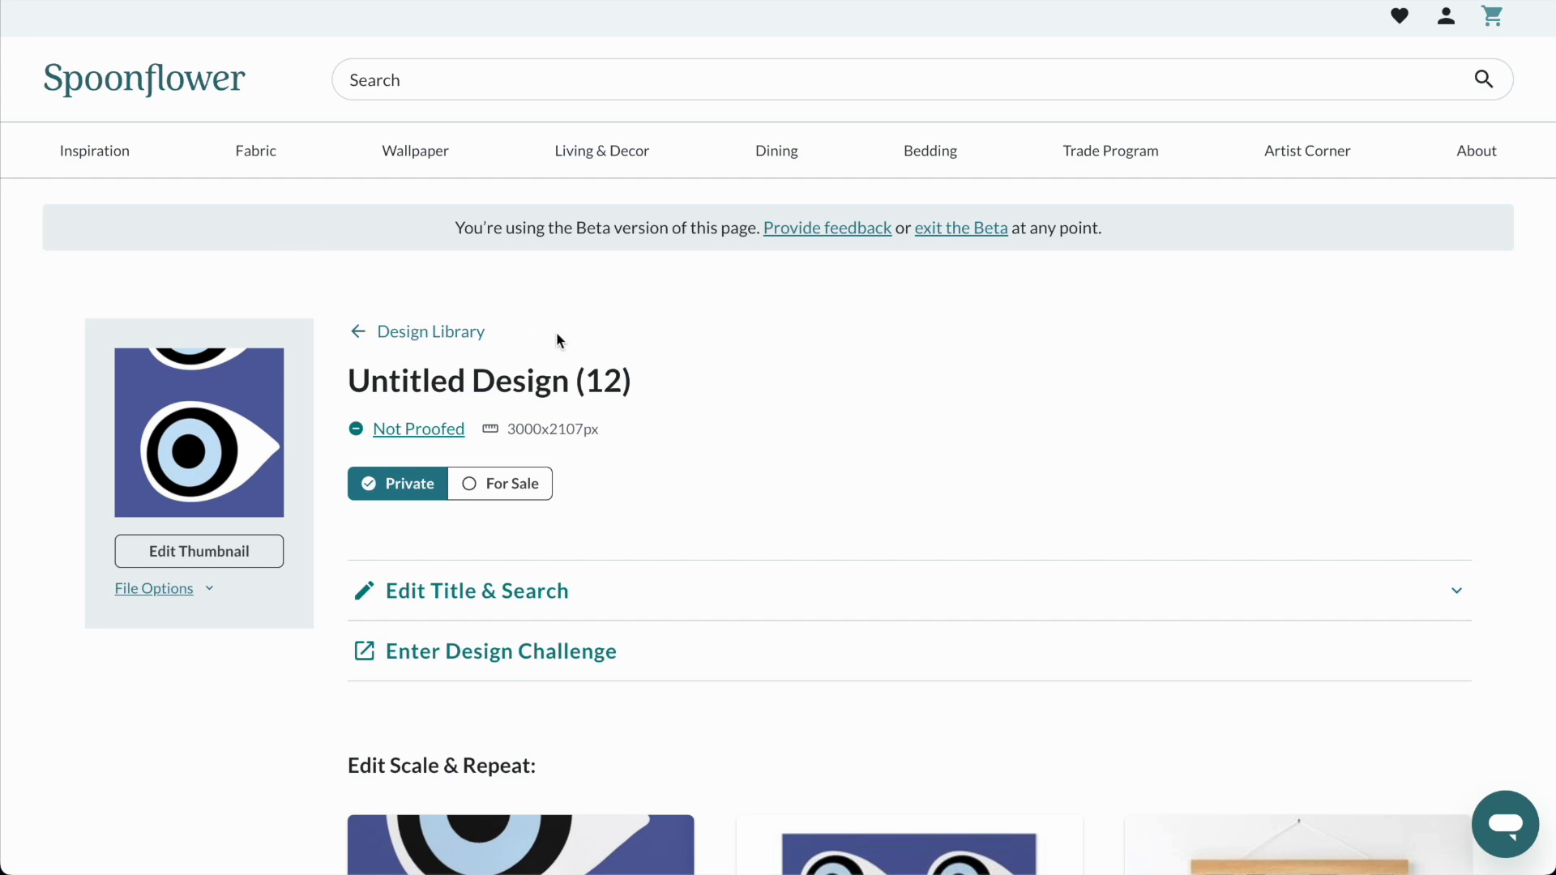
Edit the blue eye design's fabric settings and reduce the tile to 9.20 x 6.46 in (46%).
scroll(556, 335, "down", 8)
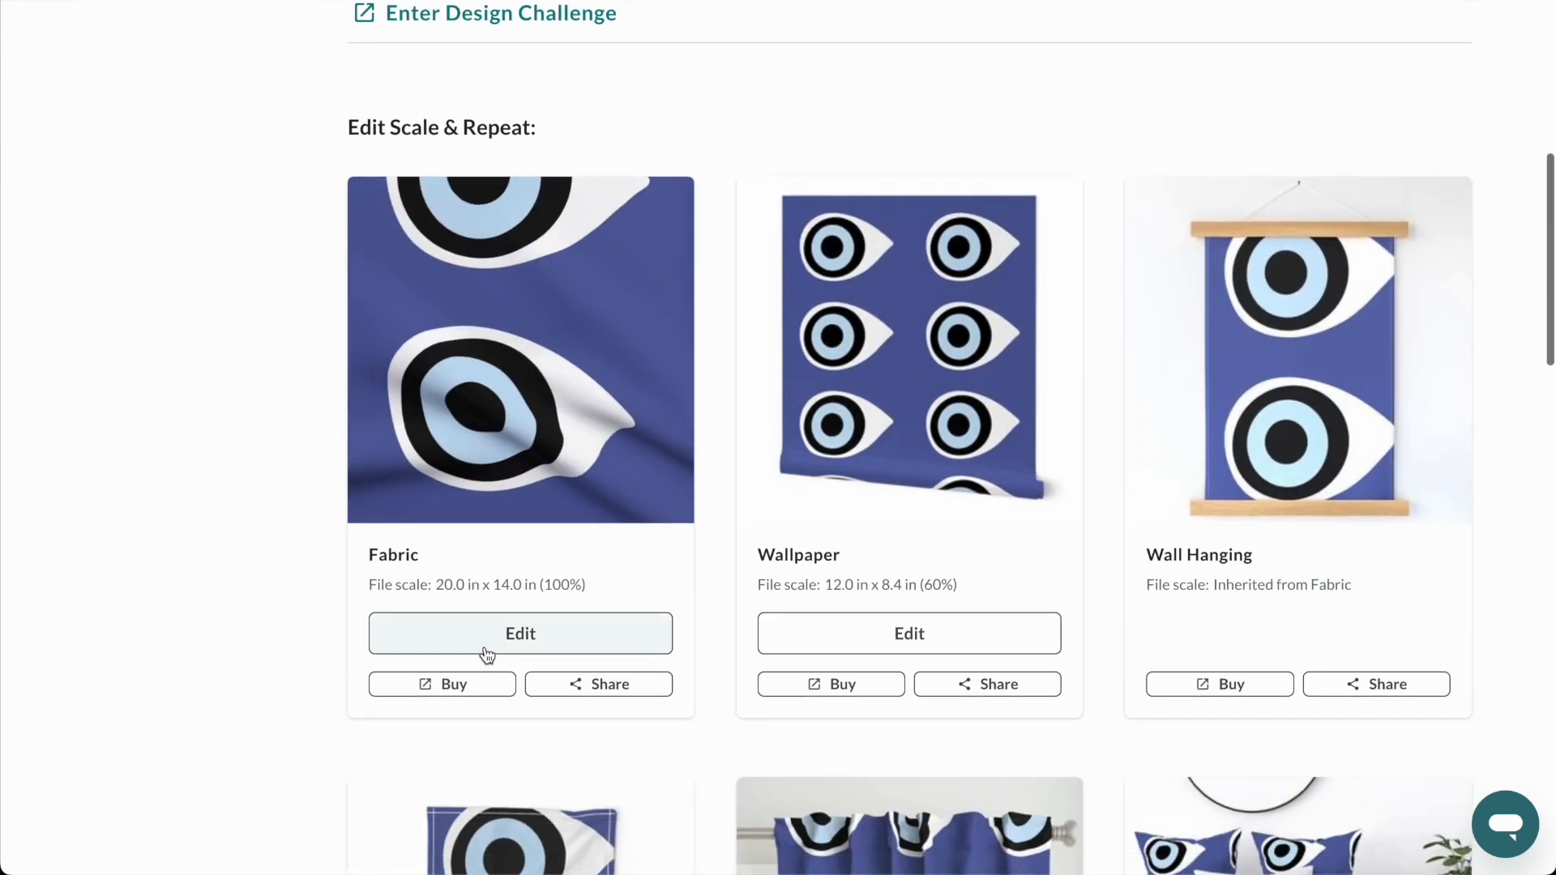
left_click(490, 642)
left_click_drag(1385, 521, 1364, 523)
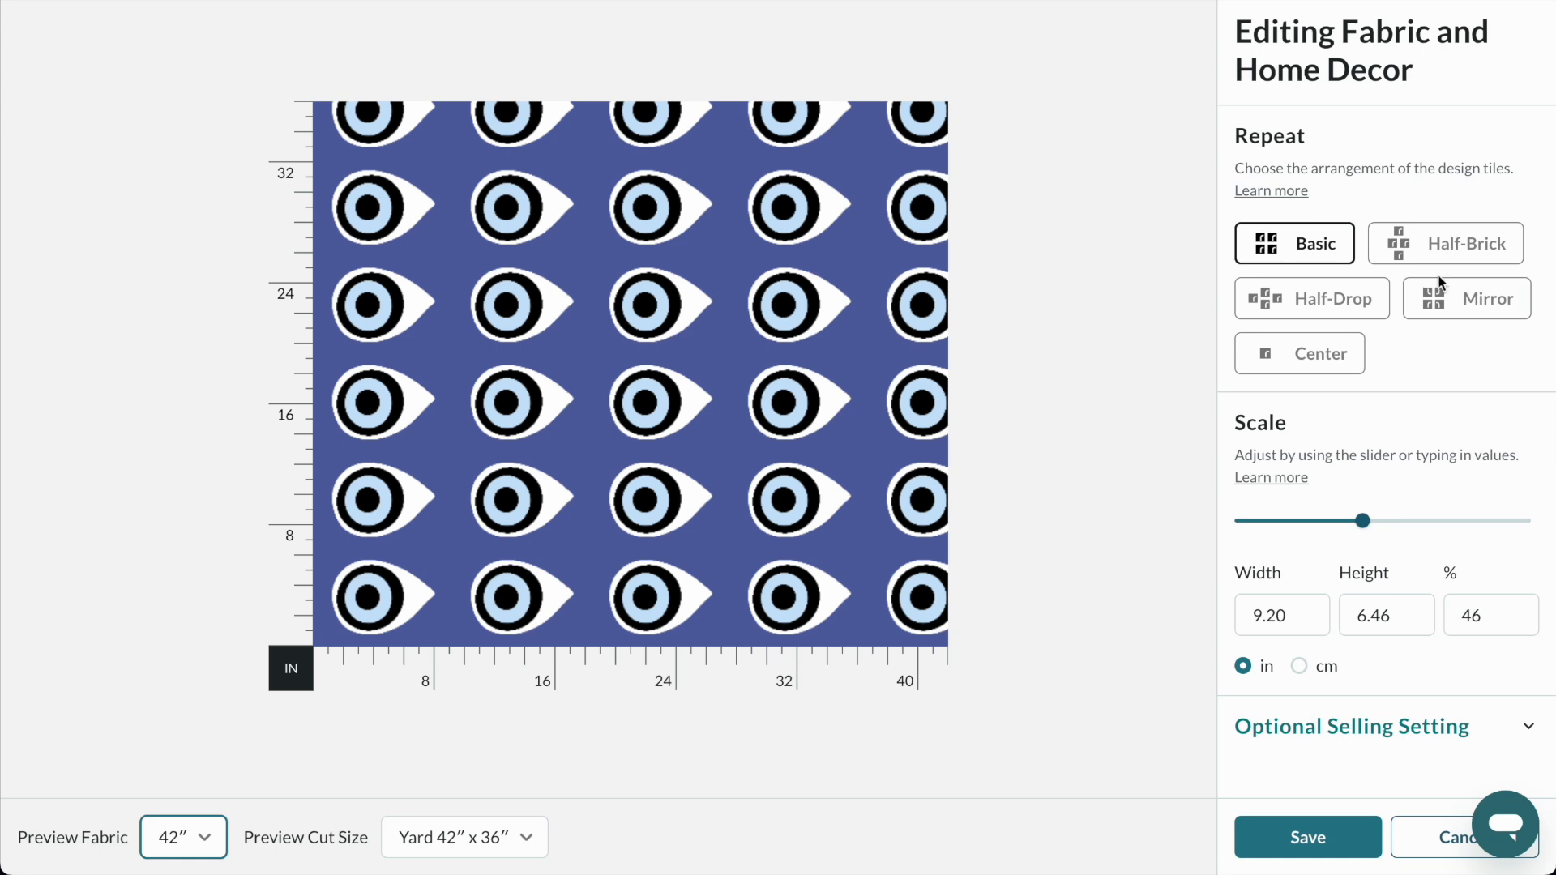
Compare the Mirror, Half-Drop and Center arrangements for the blue eye fabric and set the repeat to Half-Brick.
left_click(1440, 252)
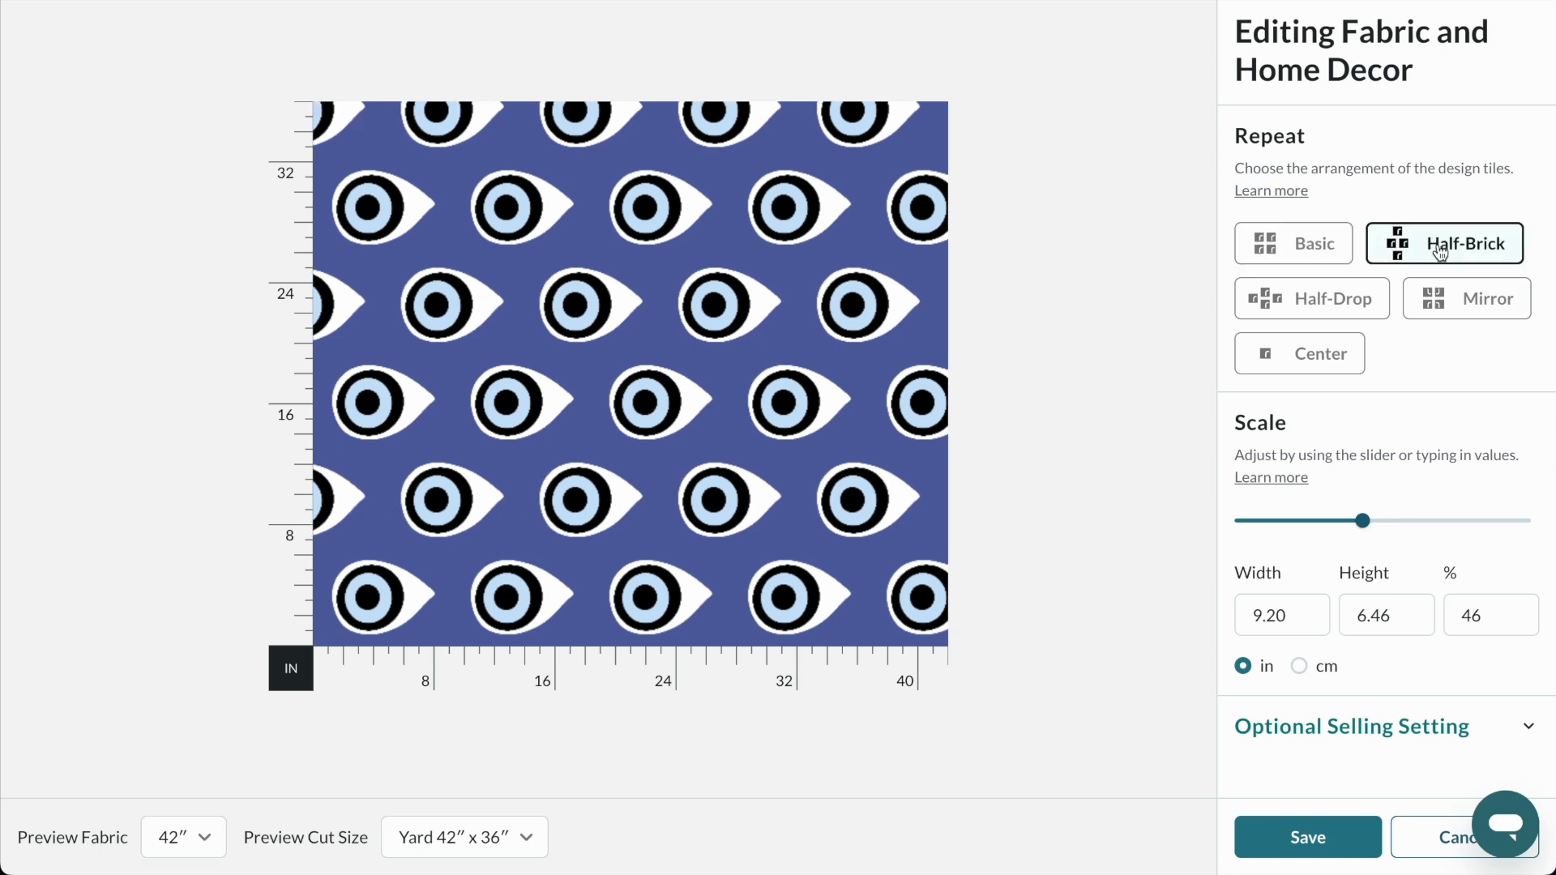
left_click(1468, 306)
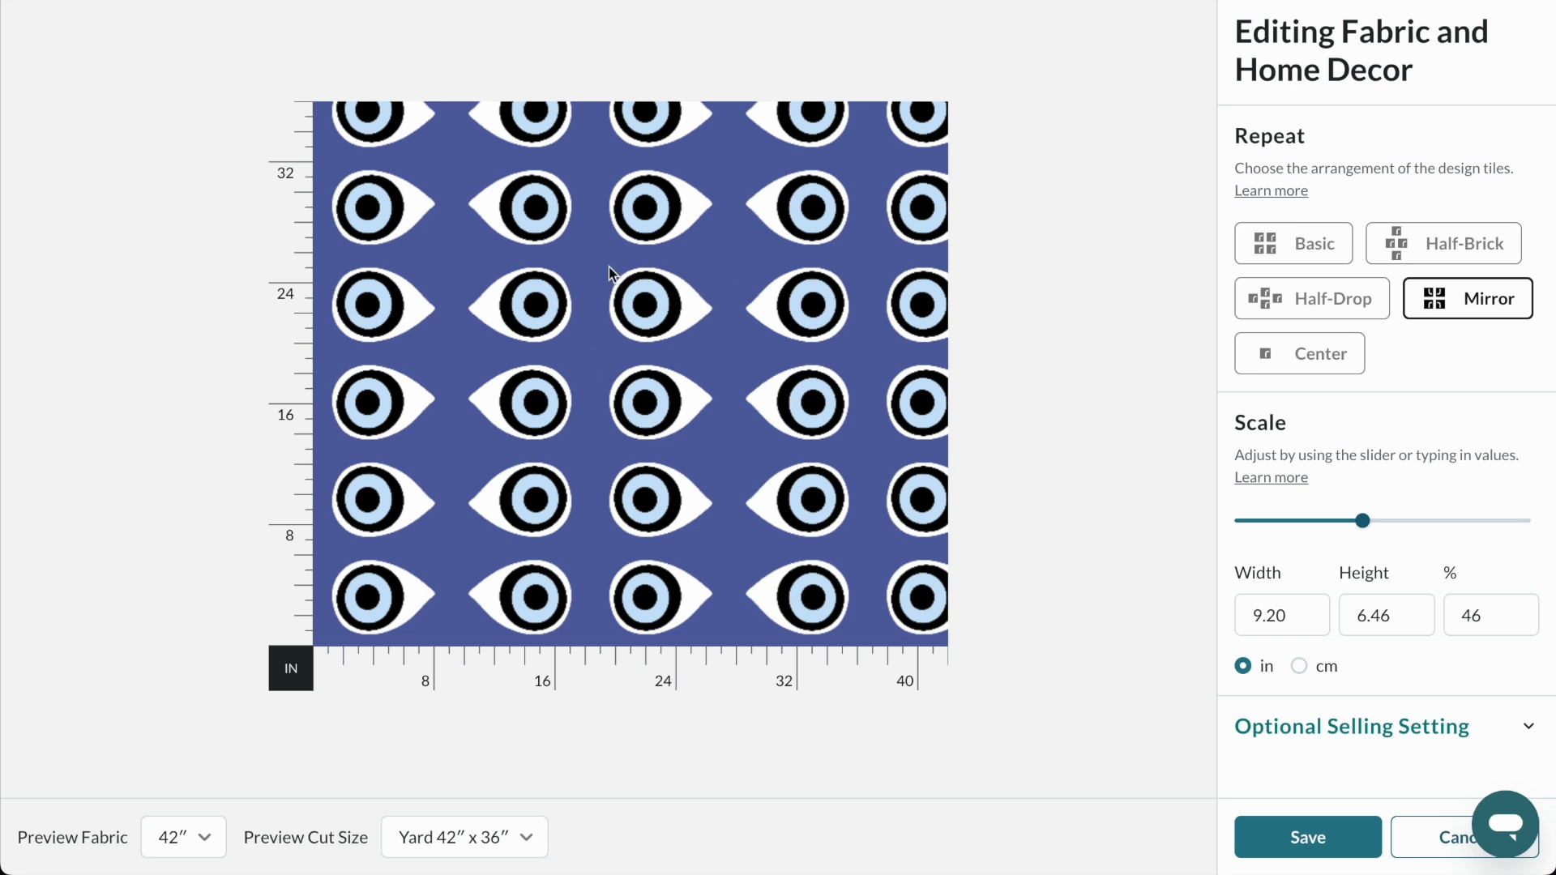
left_click(1338, 301)
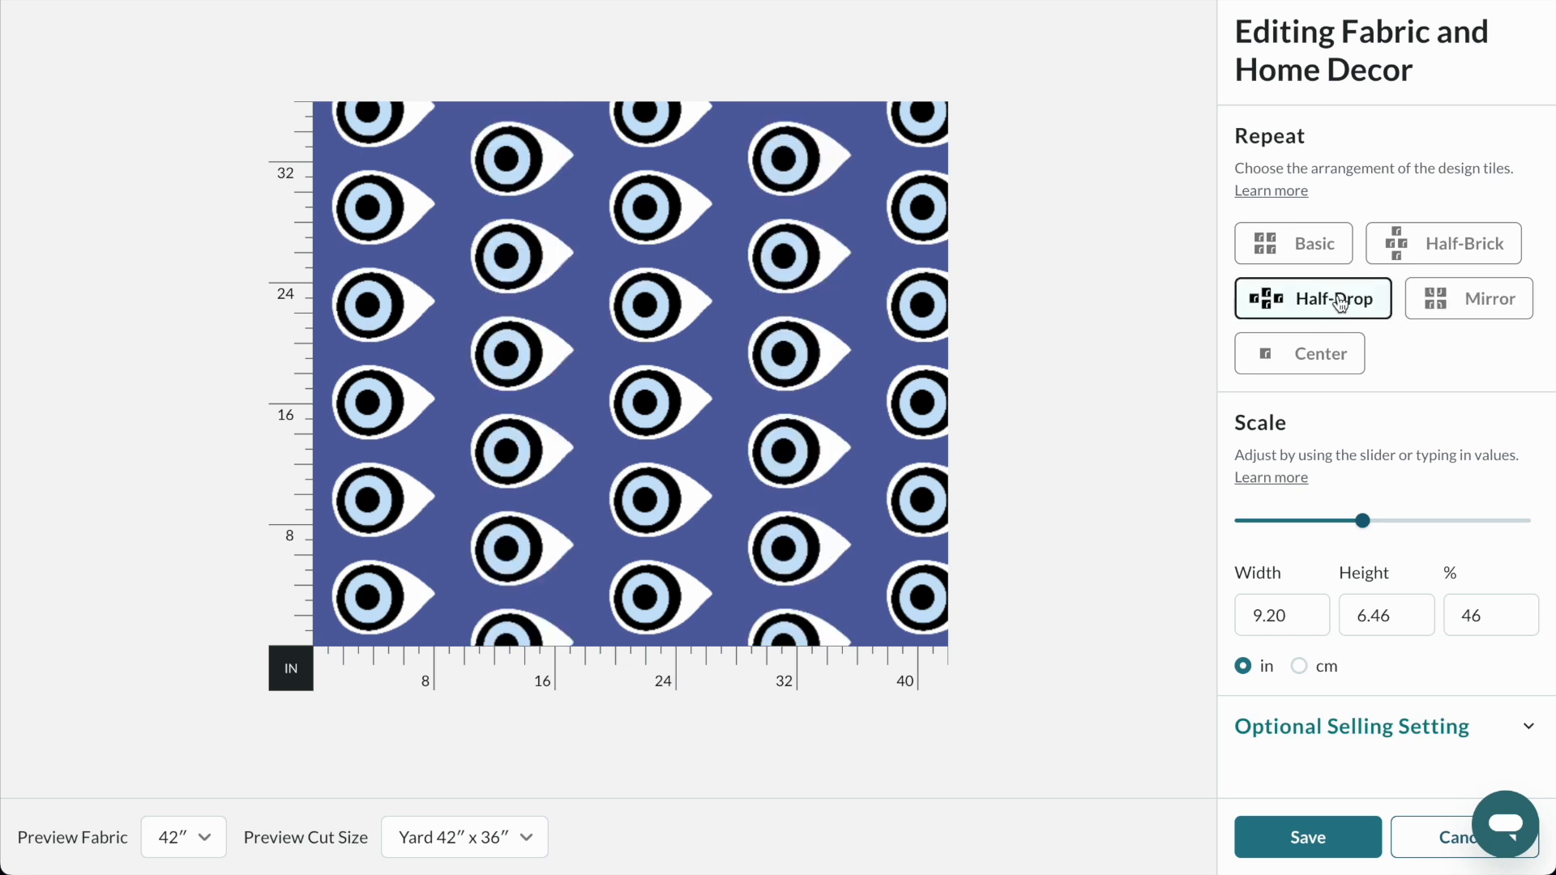
left_click(1435, 254)
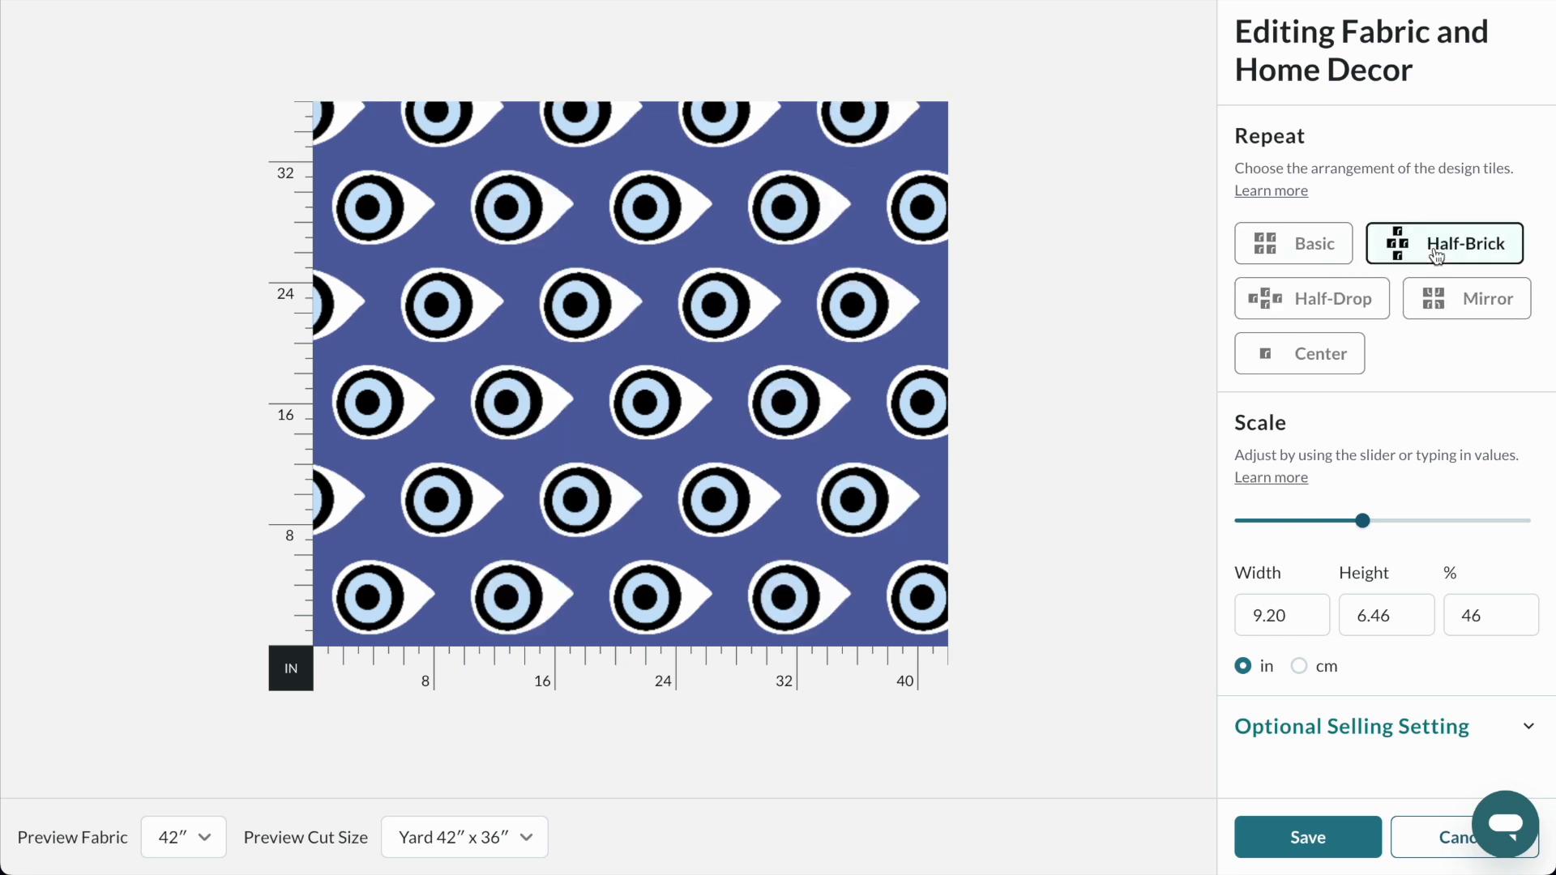
left_click(1321, 360)
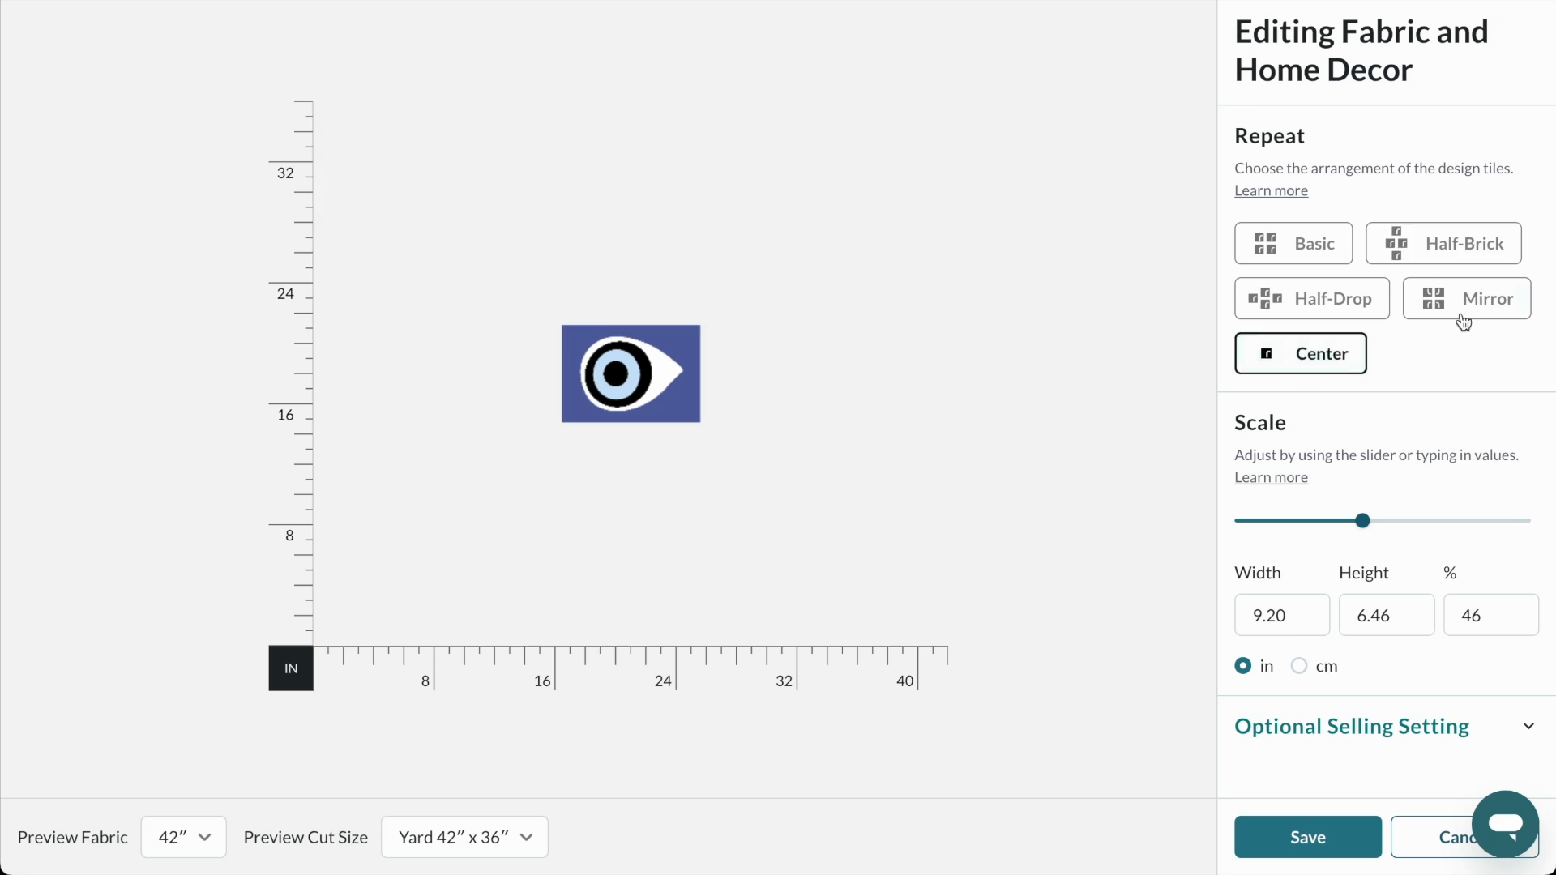
left_click(1458, 257)
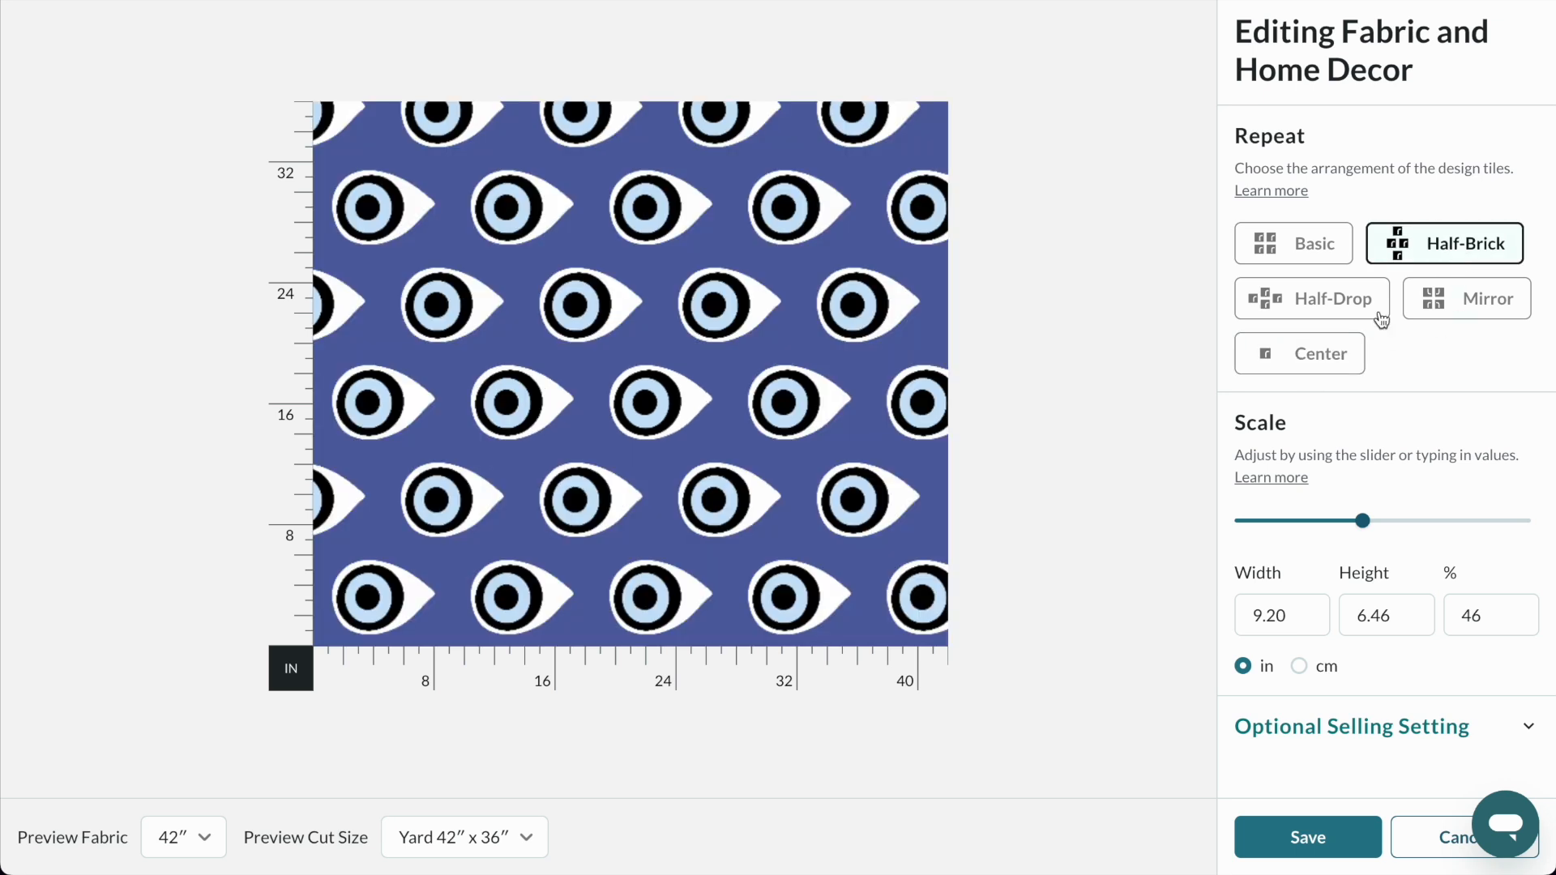
Switch the fabric scale units to centimetres and reduce the tile to 13.71 x 9.63 cm (27%).
left_click(1329, 522)
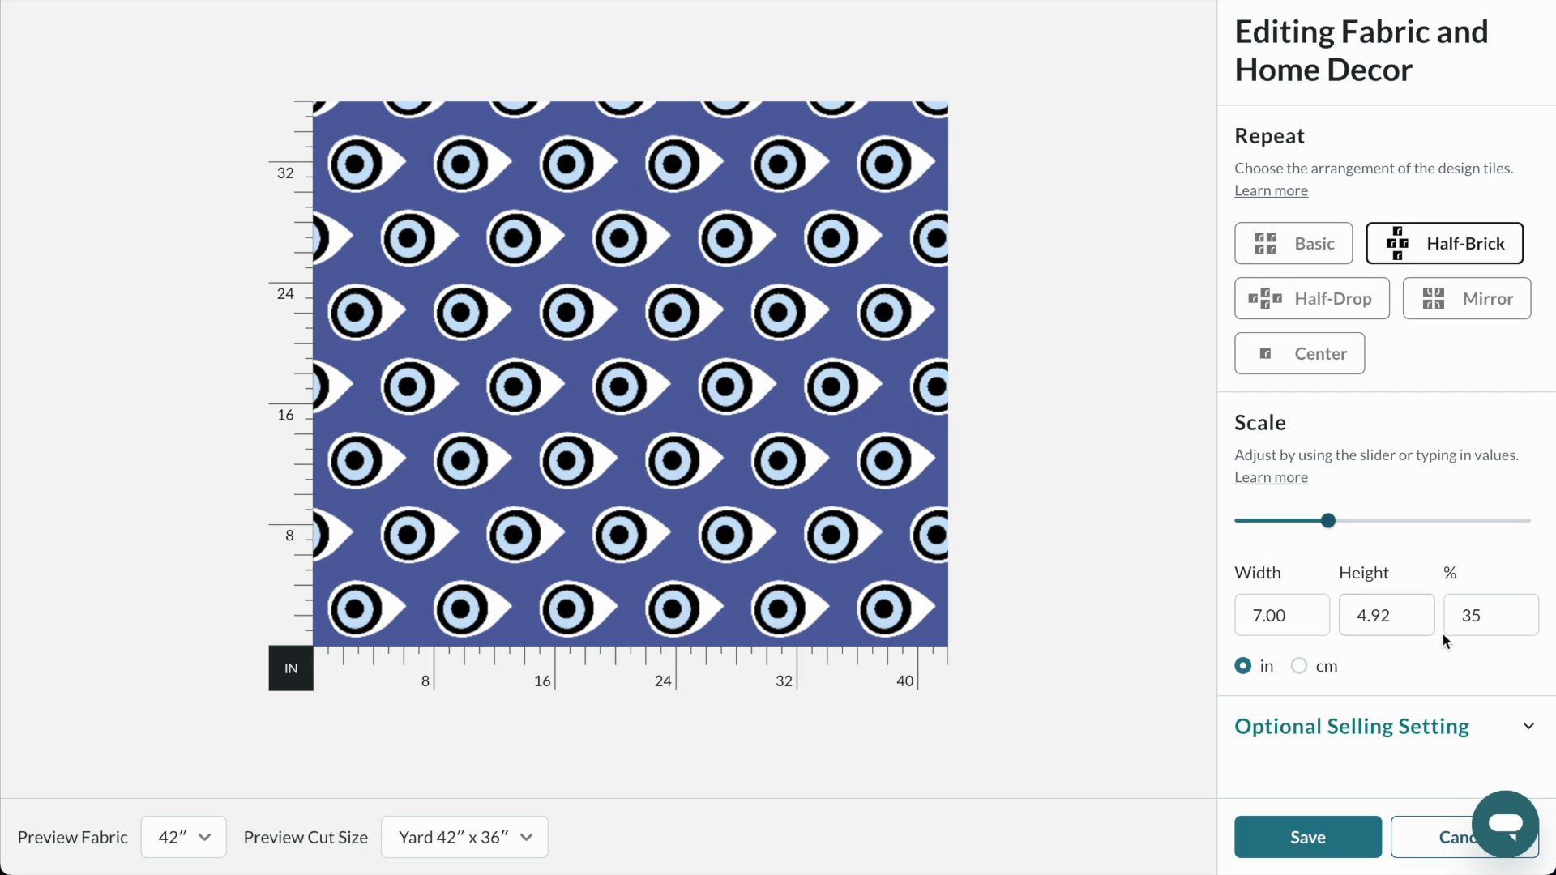
left_click(1311, 668)
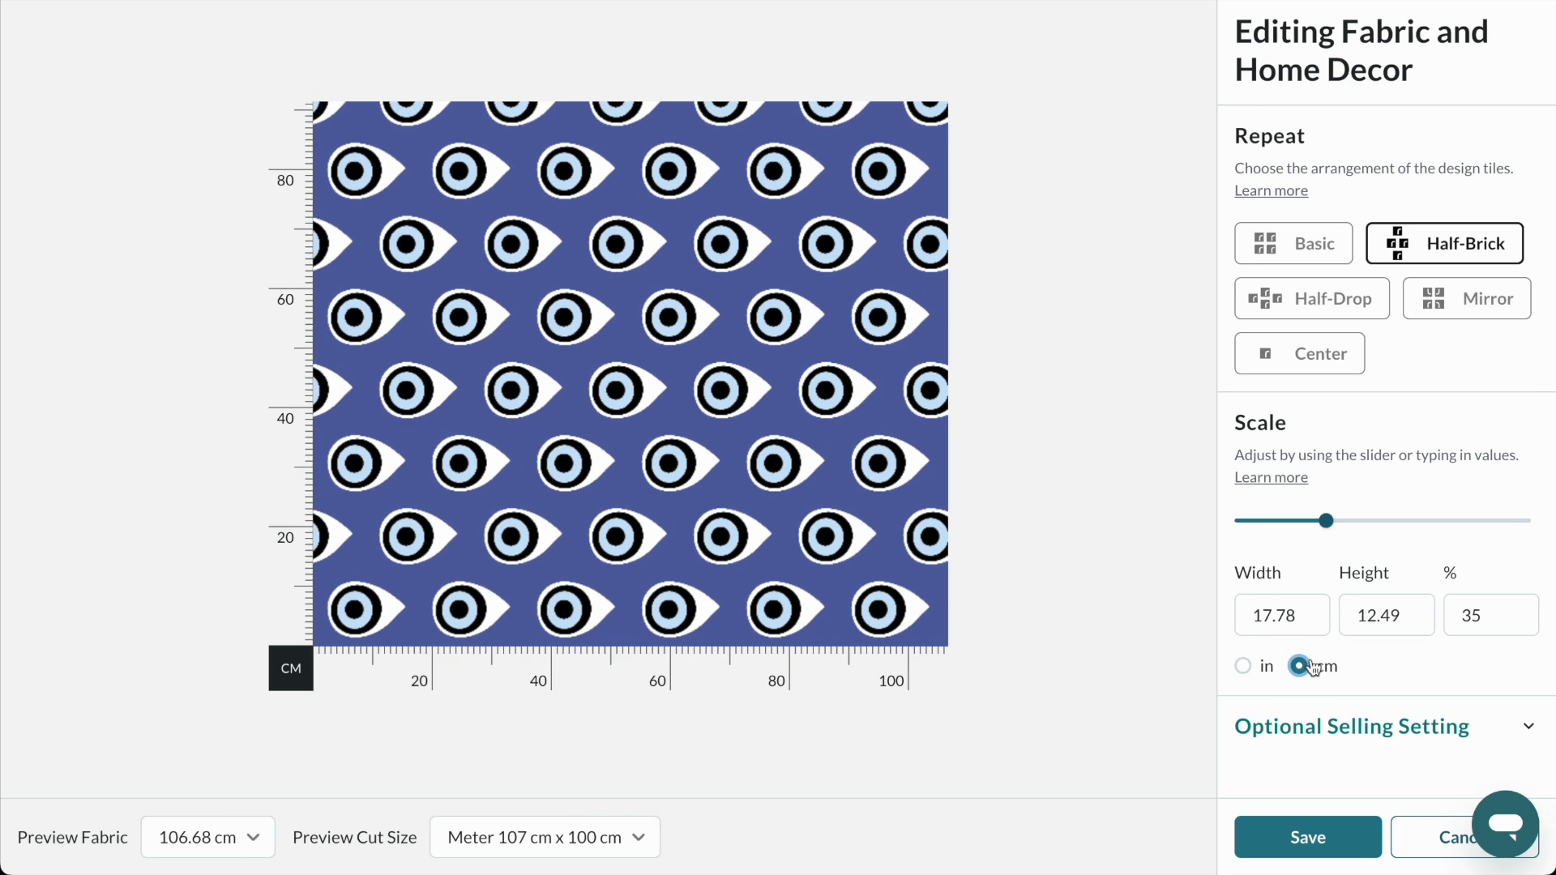
left_click(1301, 525)
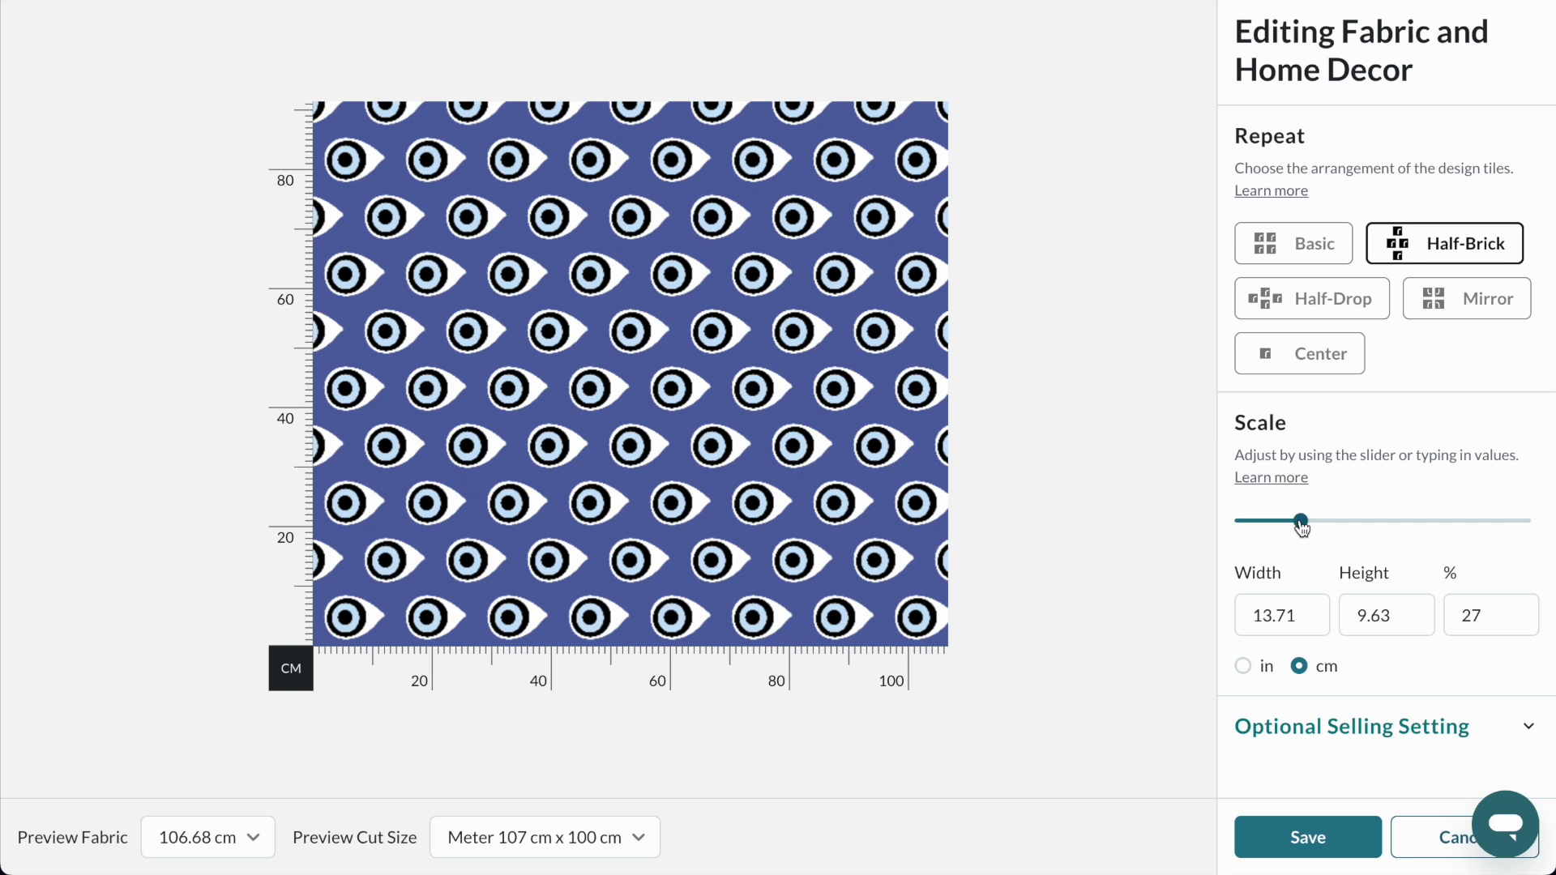
Switch to Finder, rotate the source image Untitled design (12).jpg to portrait orientation, preview it and return to the fabric editor.
mouse_move(368, 873)
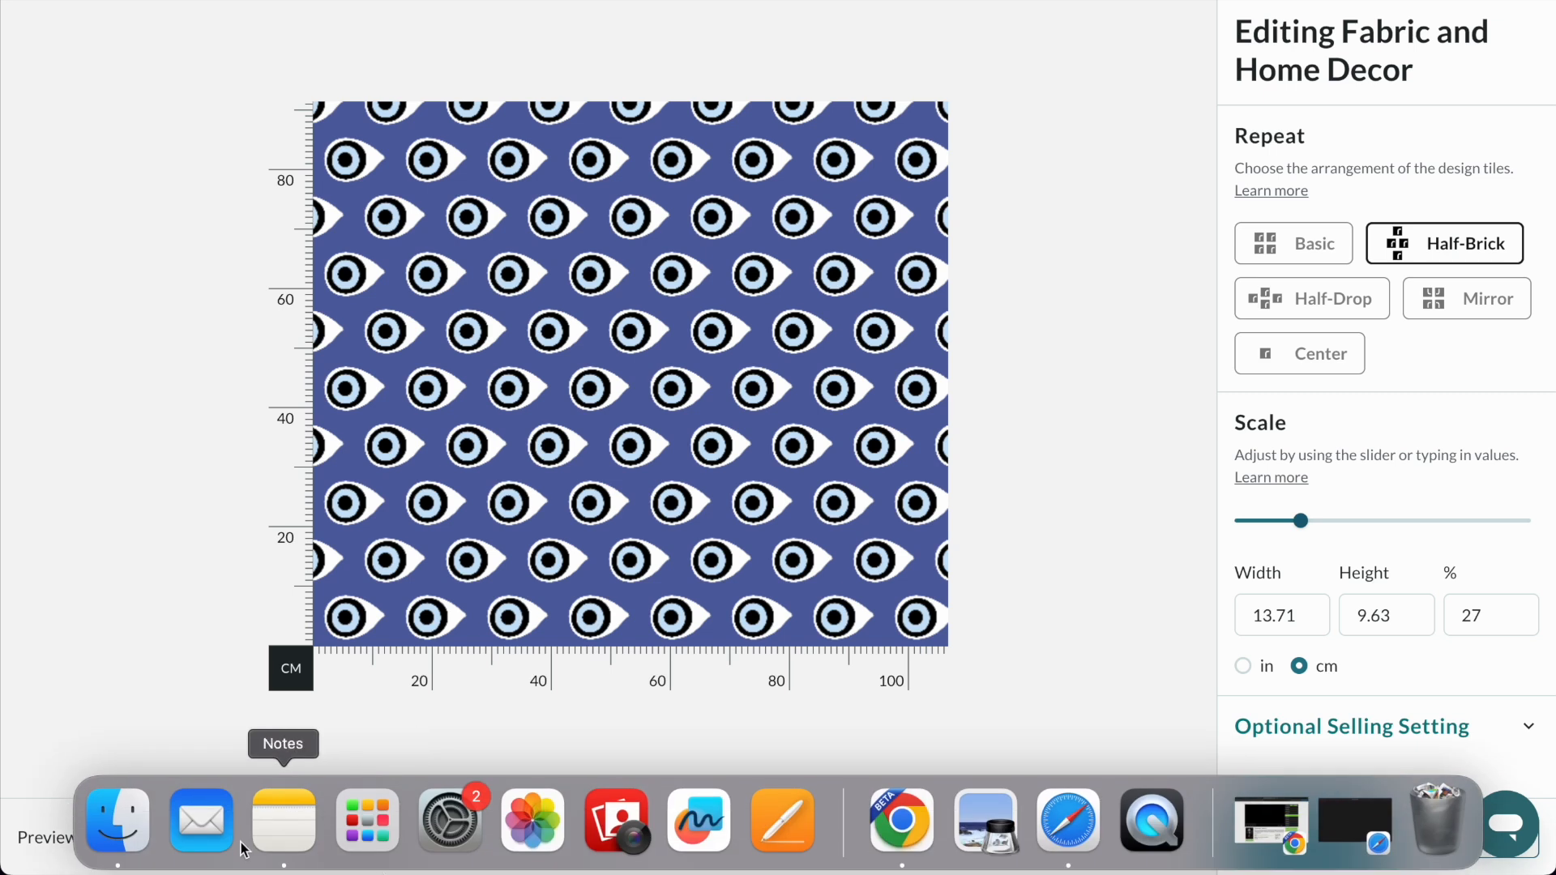
left_click(114, 830)
left_click(1184, 374)
left_click(1150, 209)
key("space")
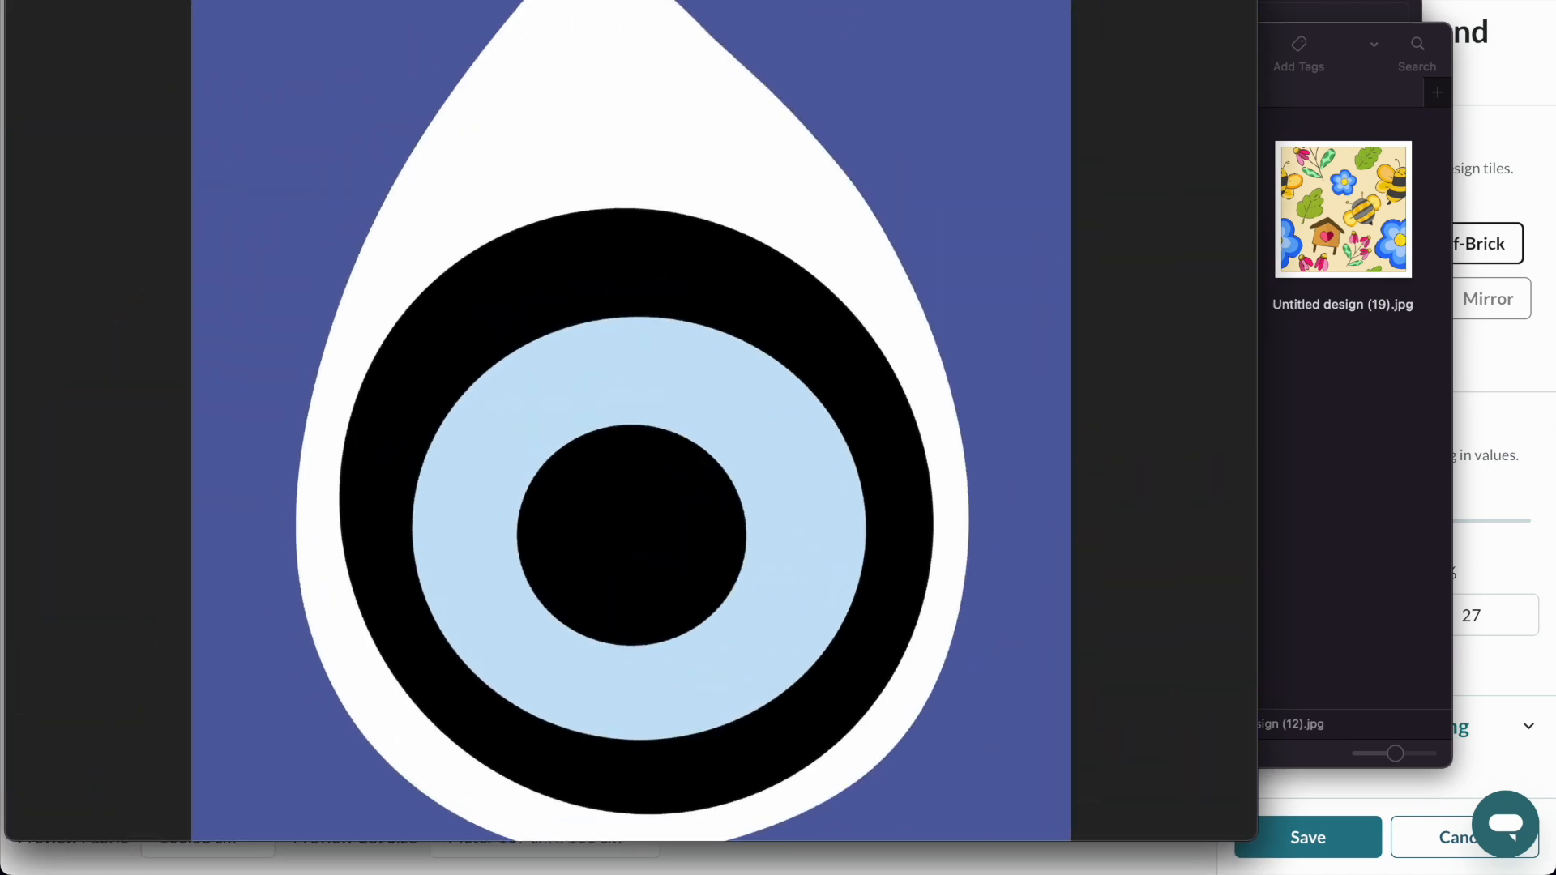
key("space")
left_click(218, 329)
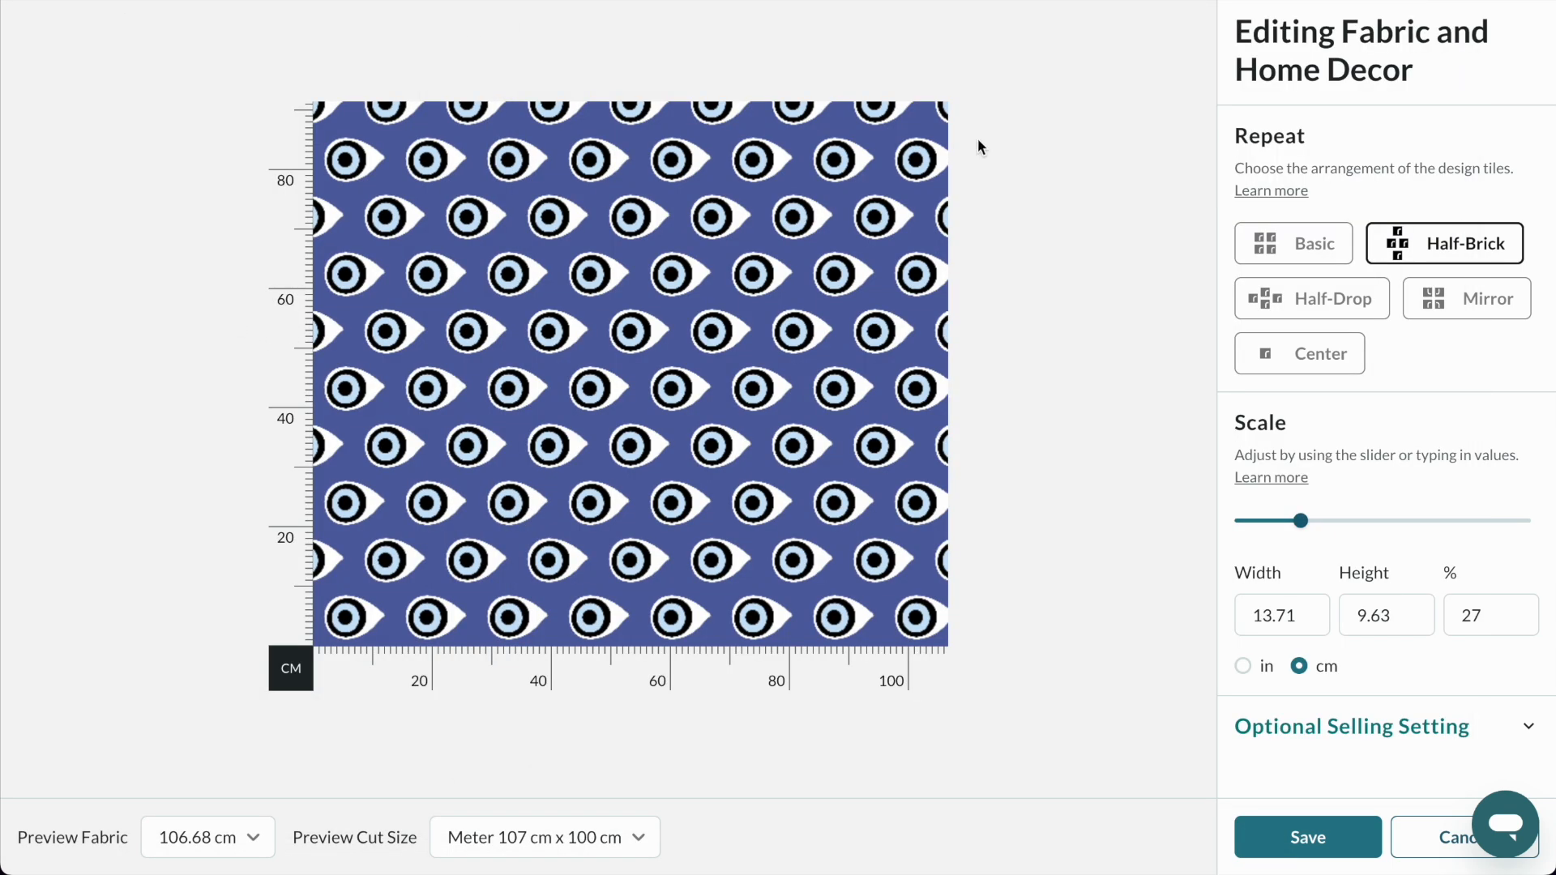
Discard the fabric edits and replace the design's current file with the portrait Untitled design (12).jpg.
left_click(1438, 838)
scroll(888, 367, "up", 8)
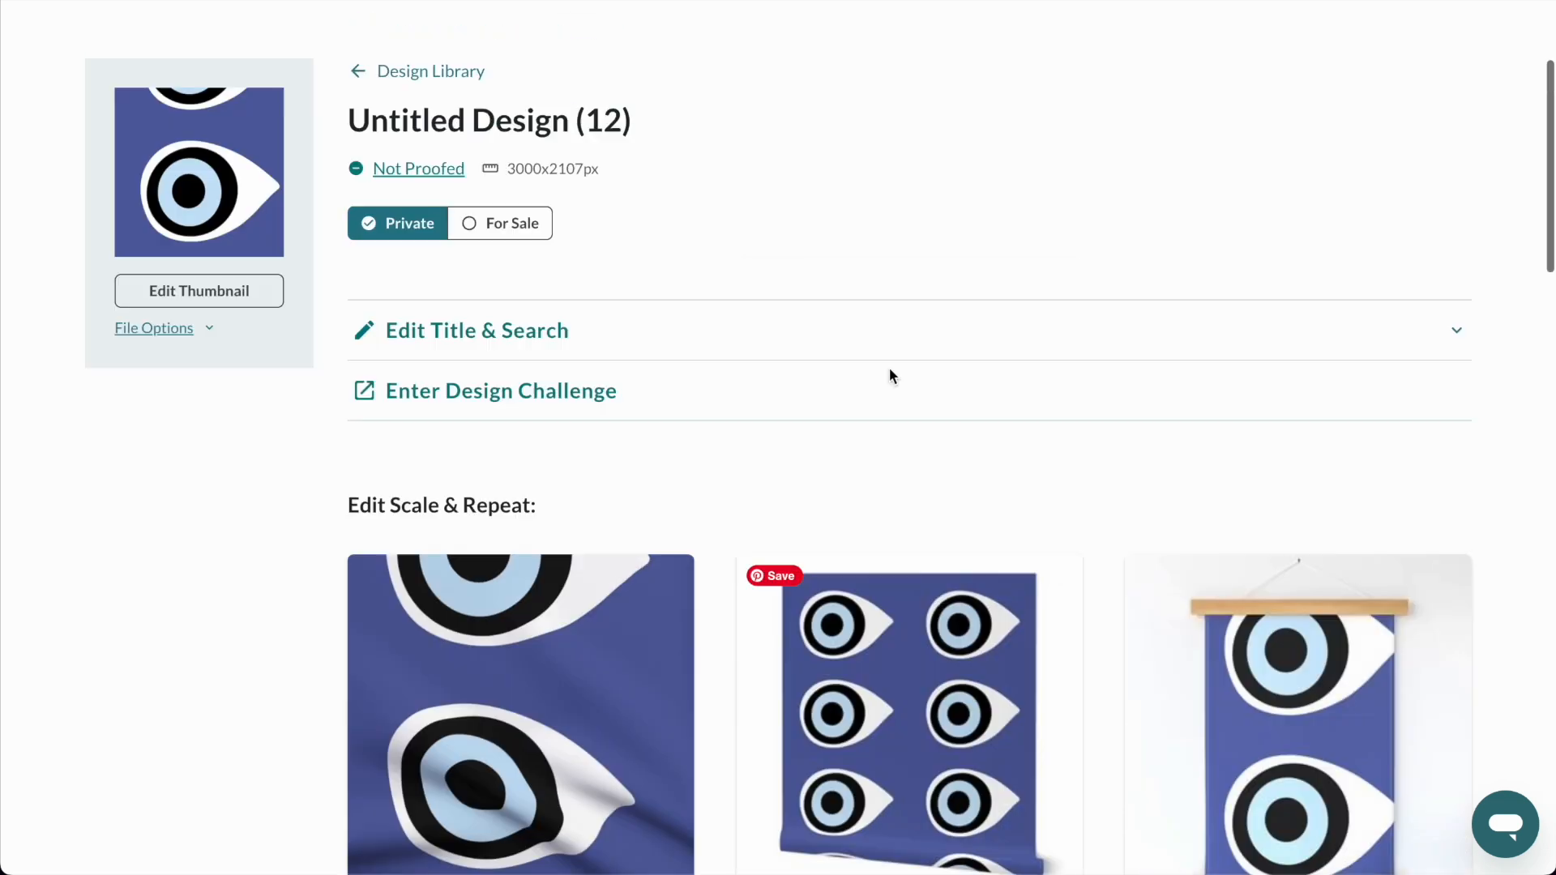
left_click(161, 590)
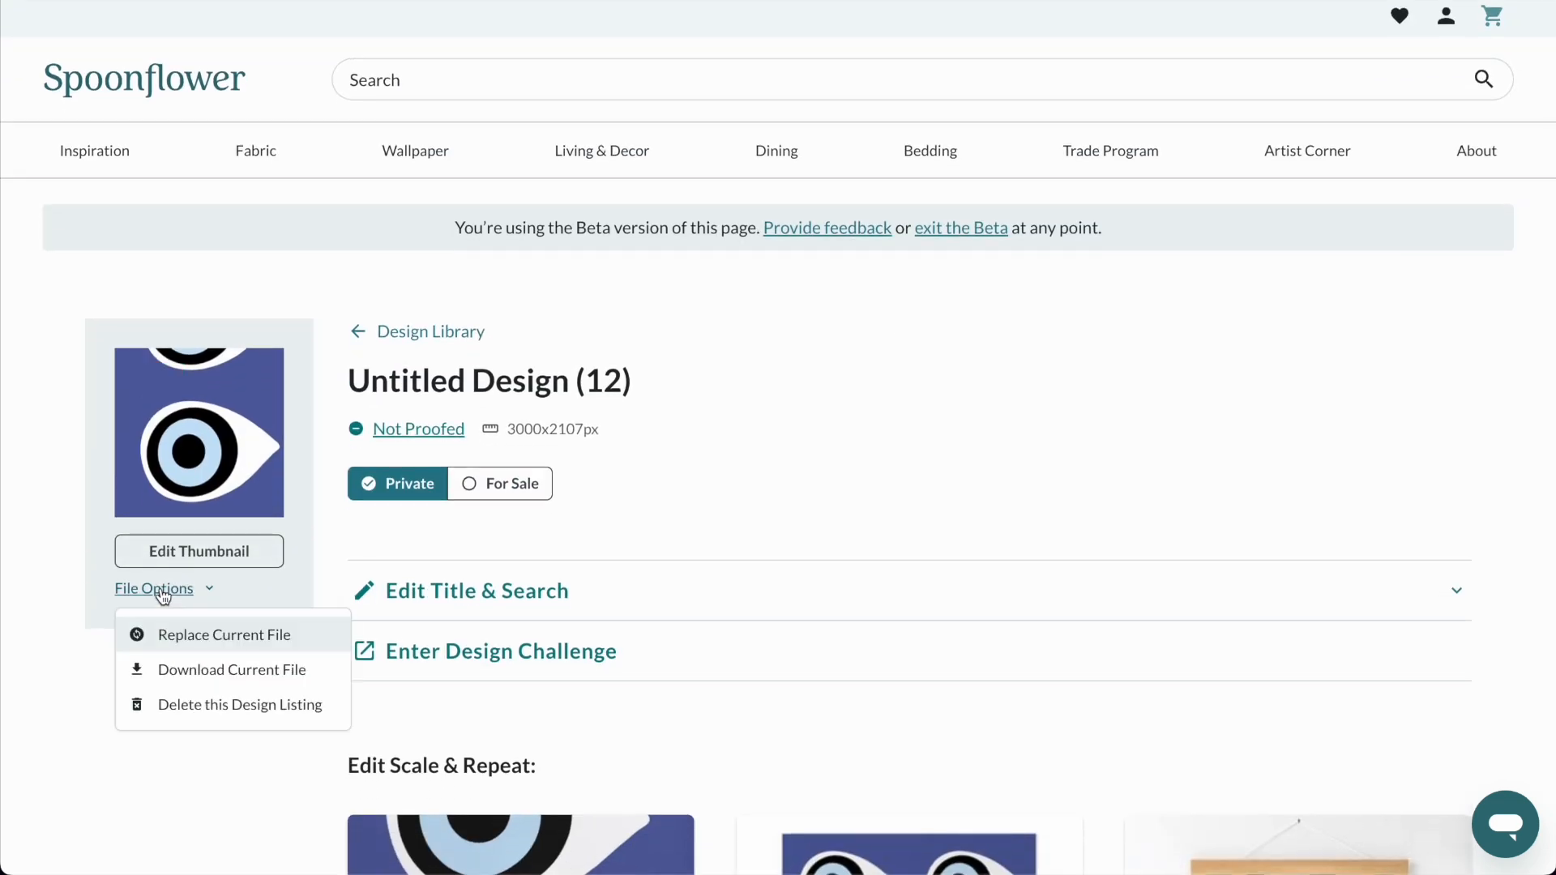
left_click(216, 637)
left_click(847, 523)
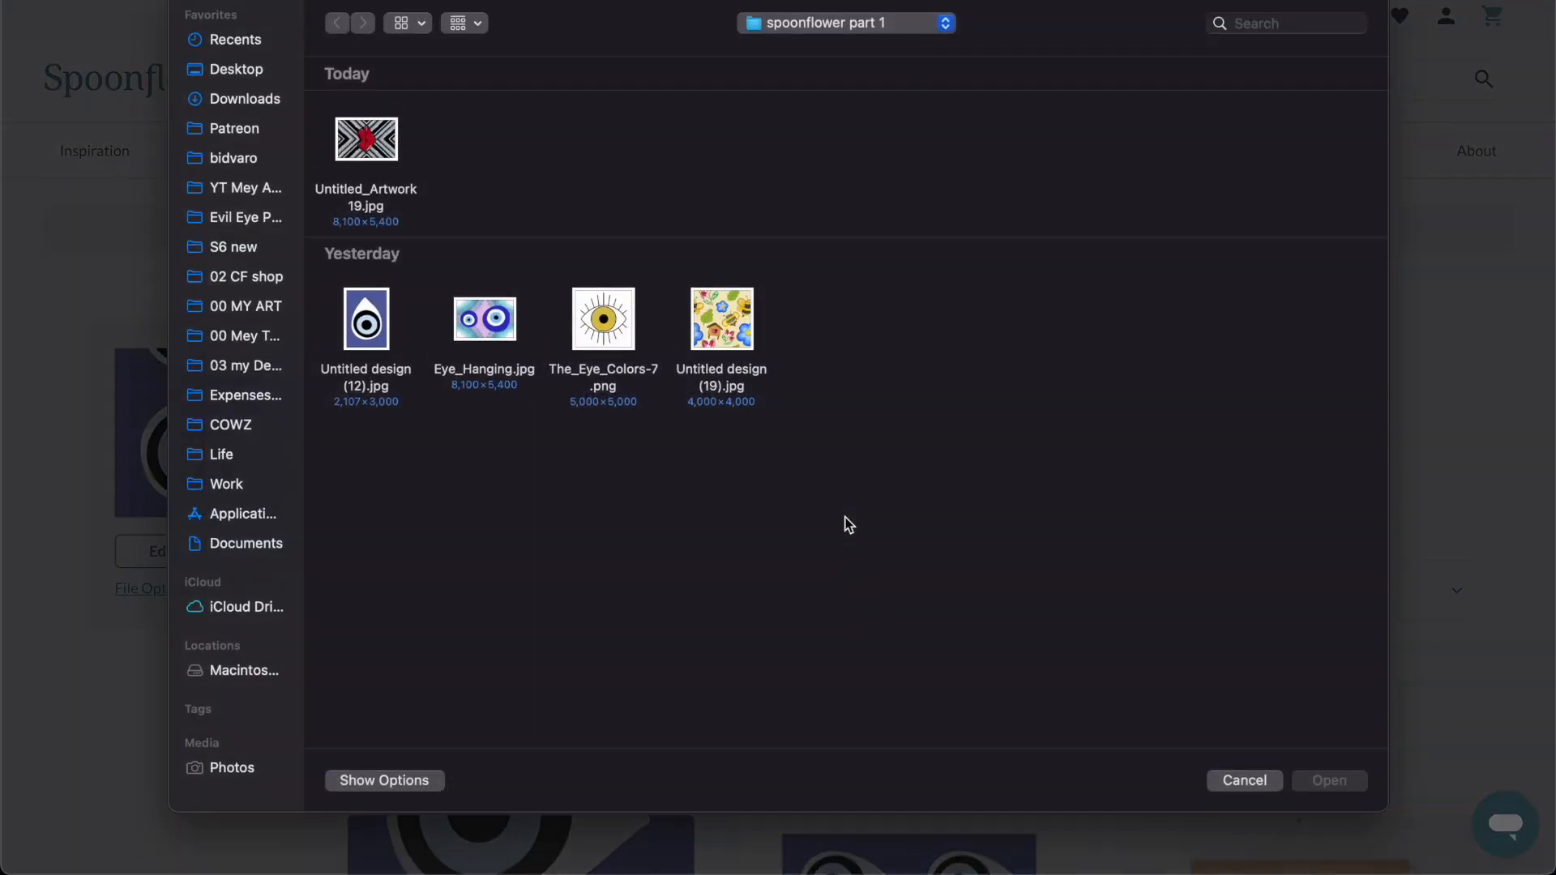
double_click(365, 324)
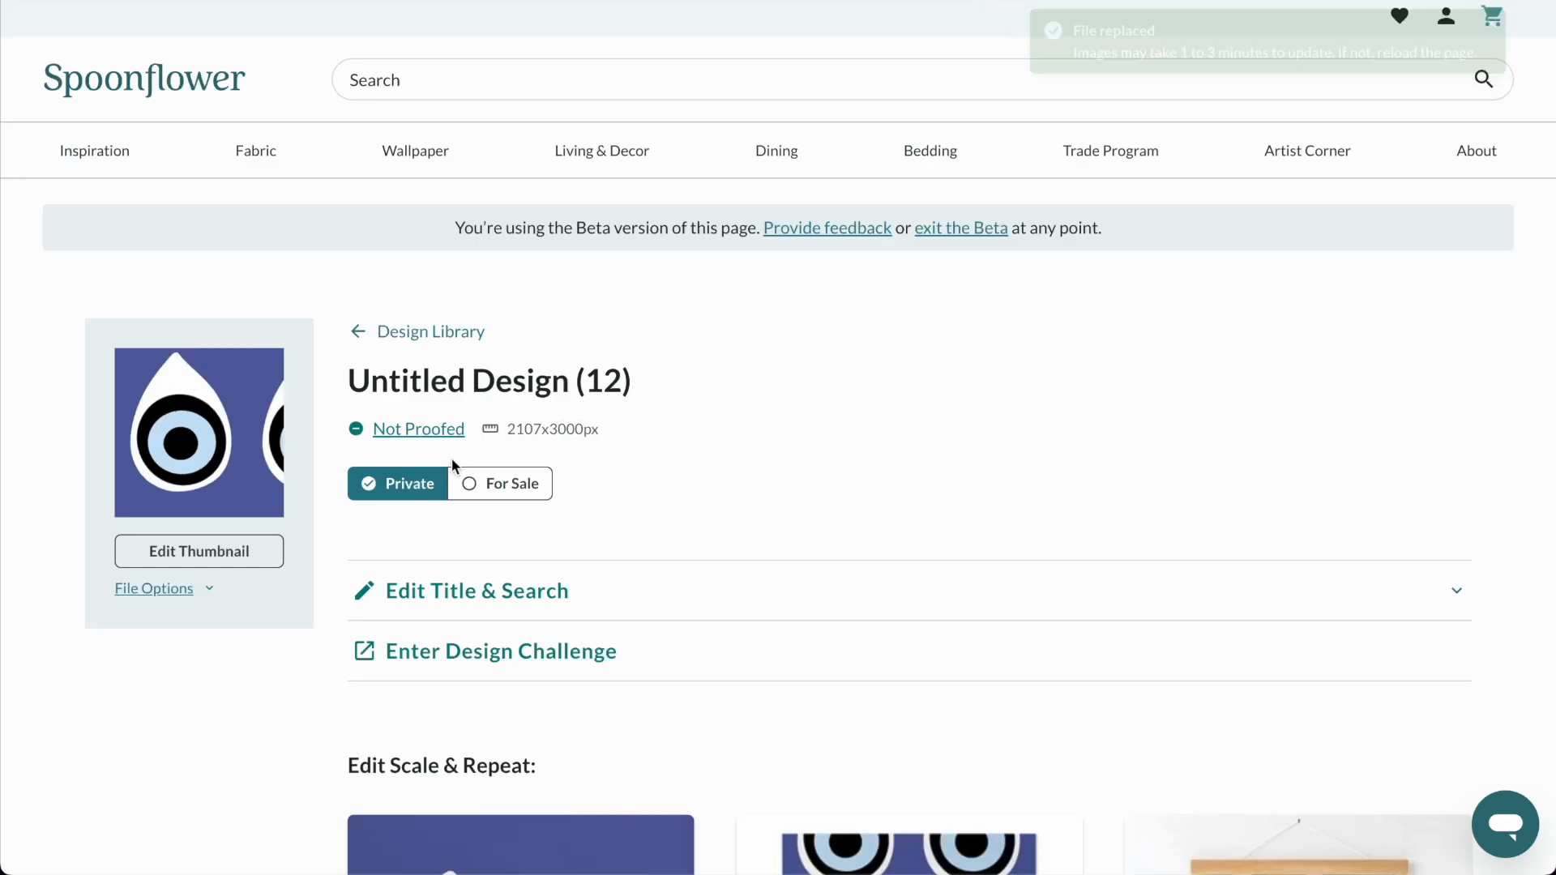
Set the fabric repeat to Half-Drop, reduce the tile to 7.85 x 11.18 cm (22%) and save.
left_click(521, 656)
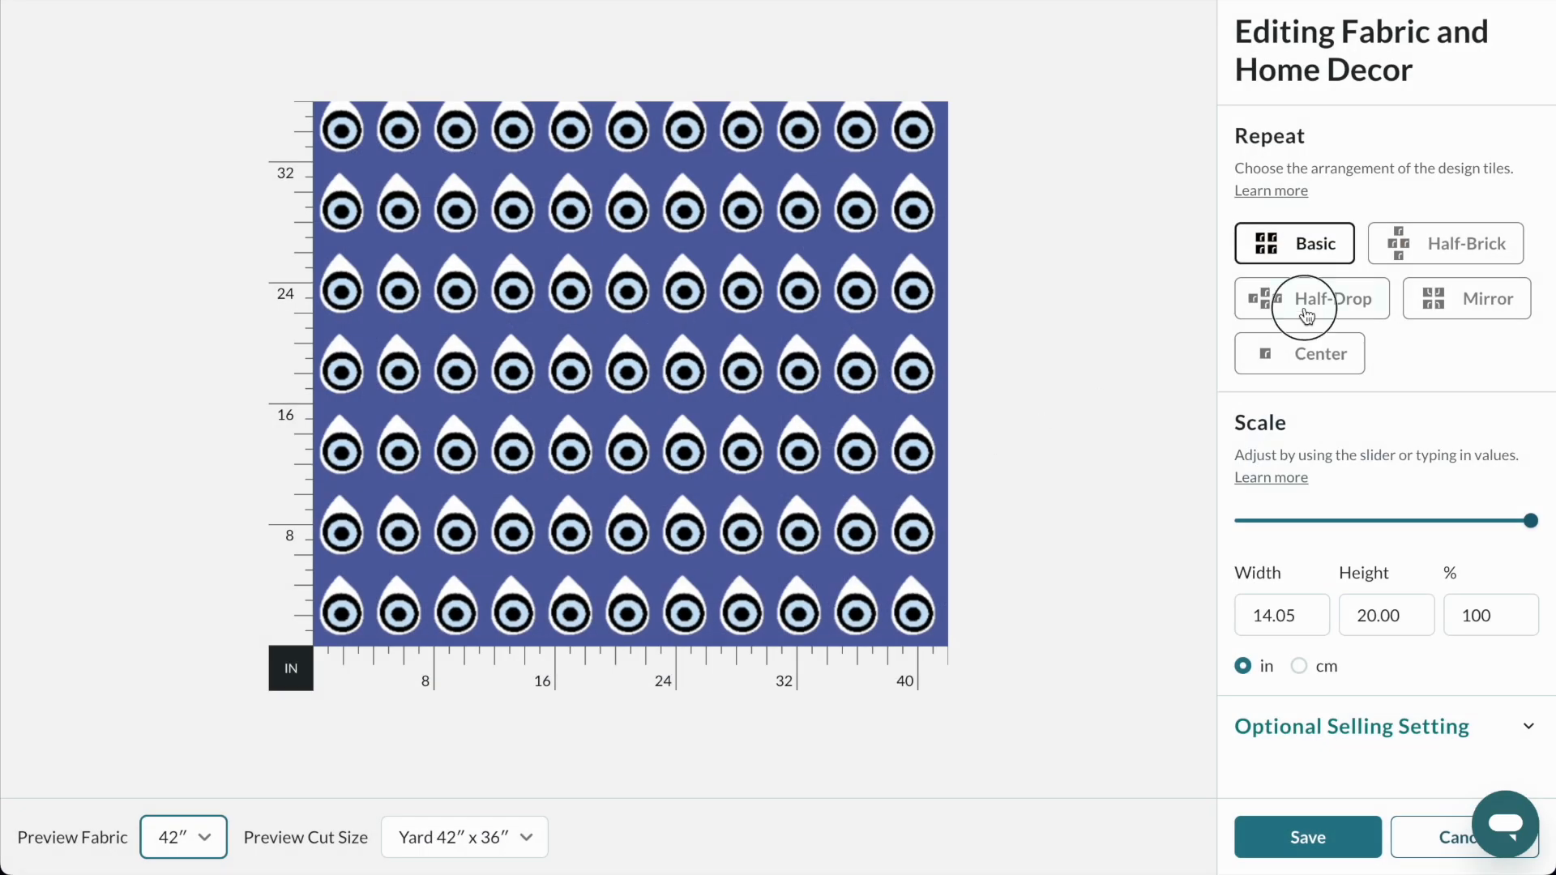
left_click(1306, 315)
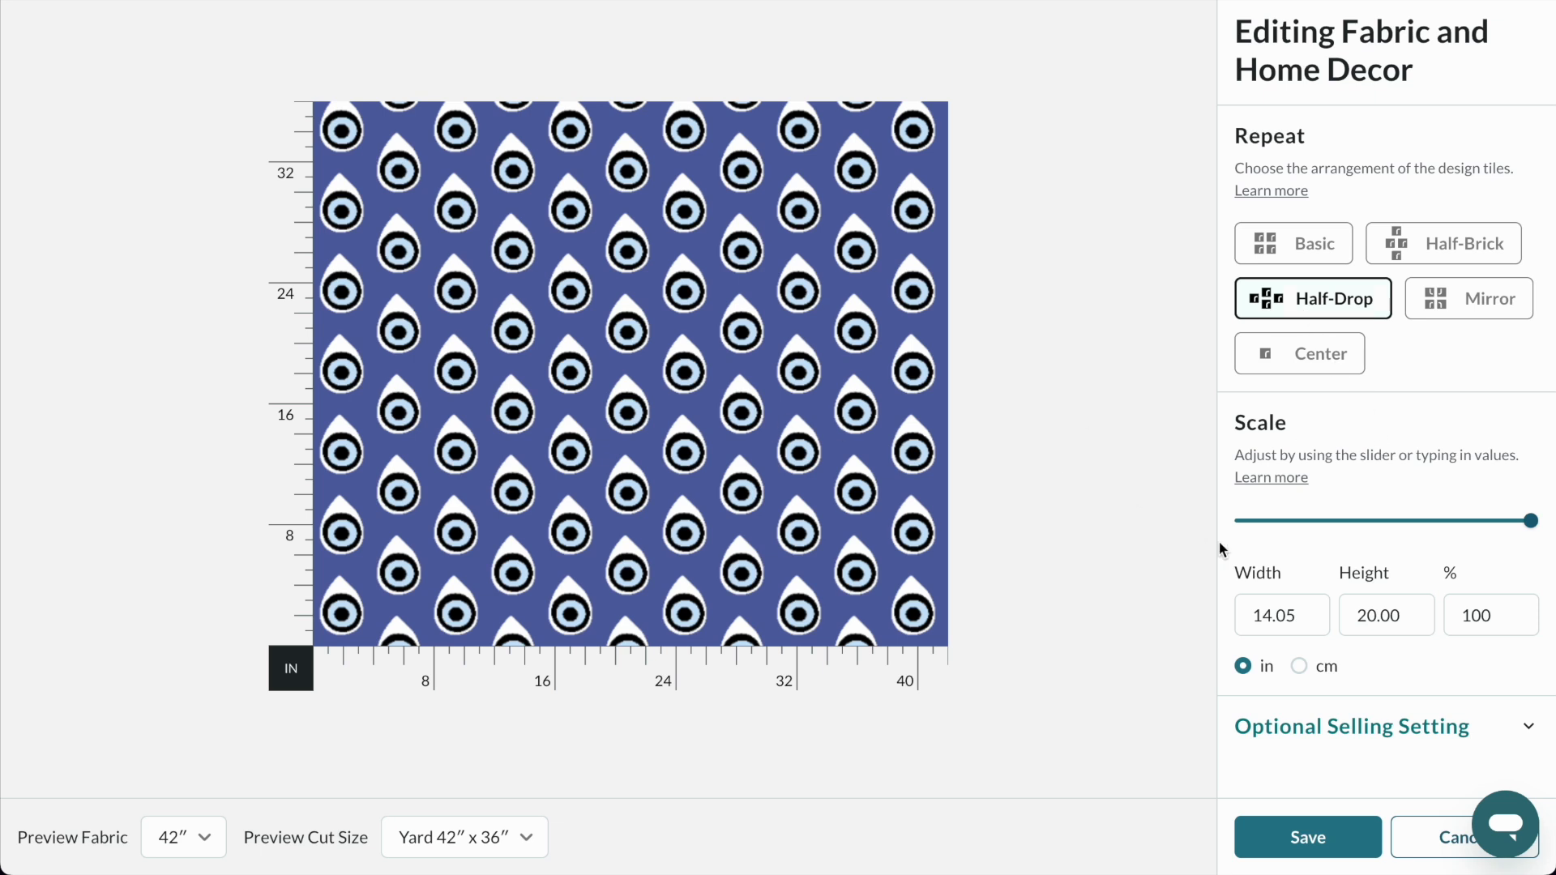
left_click(1299, 671)
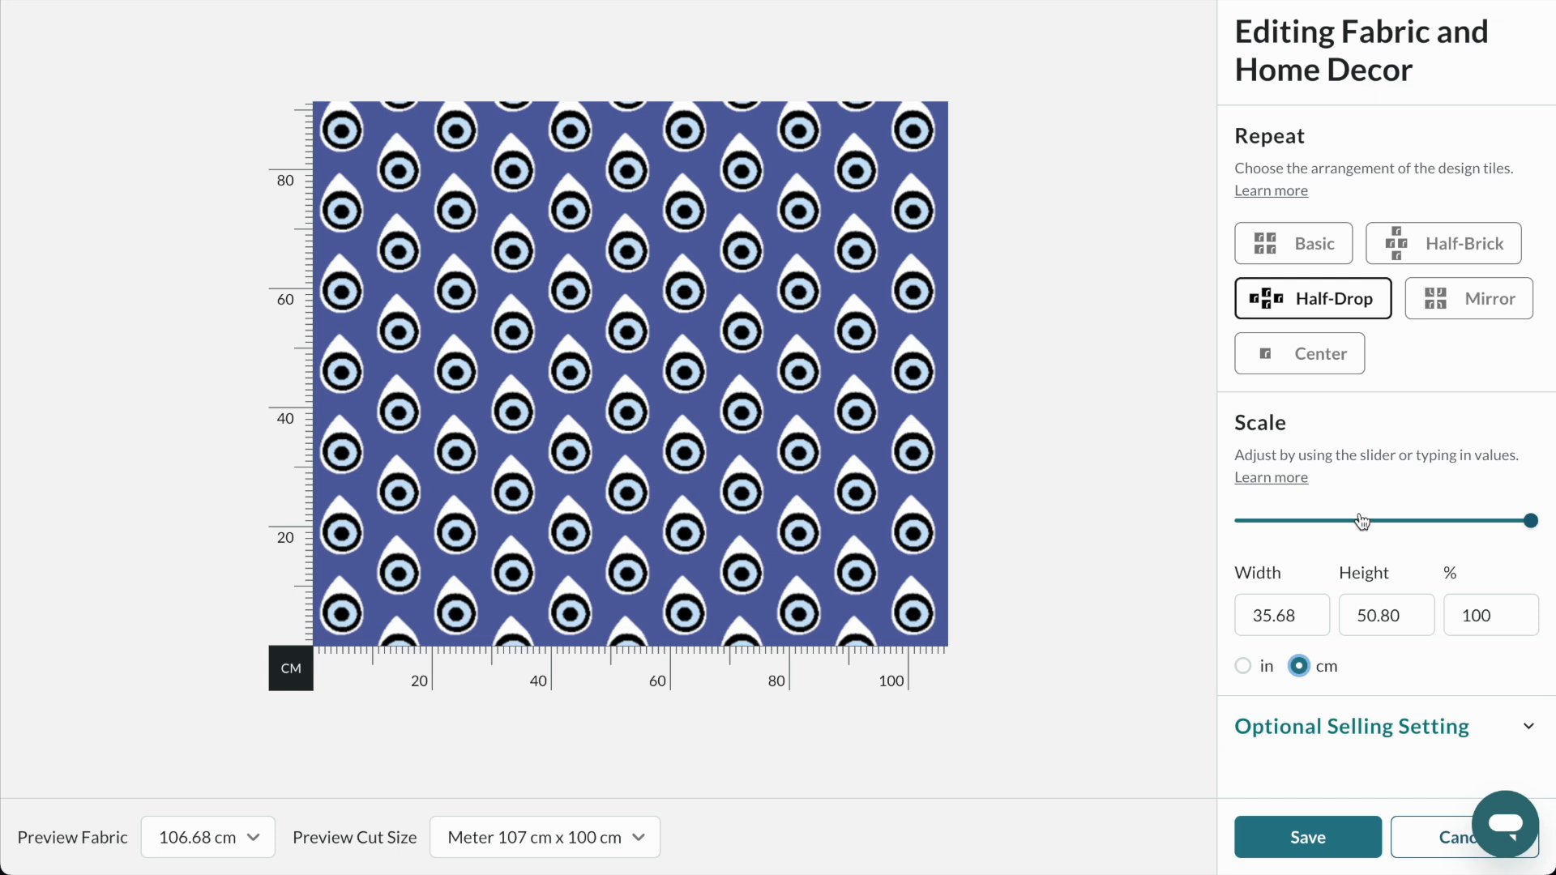
left_click(1489, 522)
left_click_drag(1458, 525, 1279, 525)
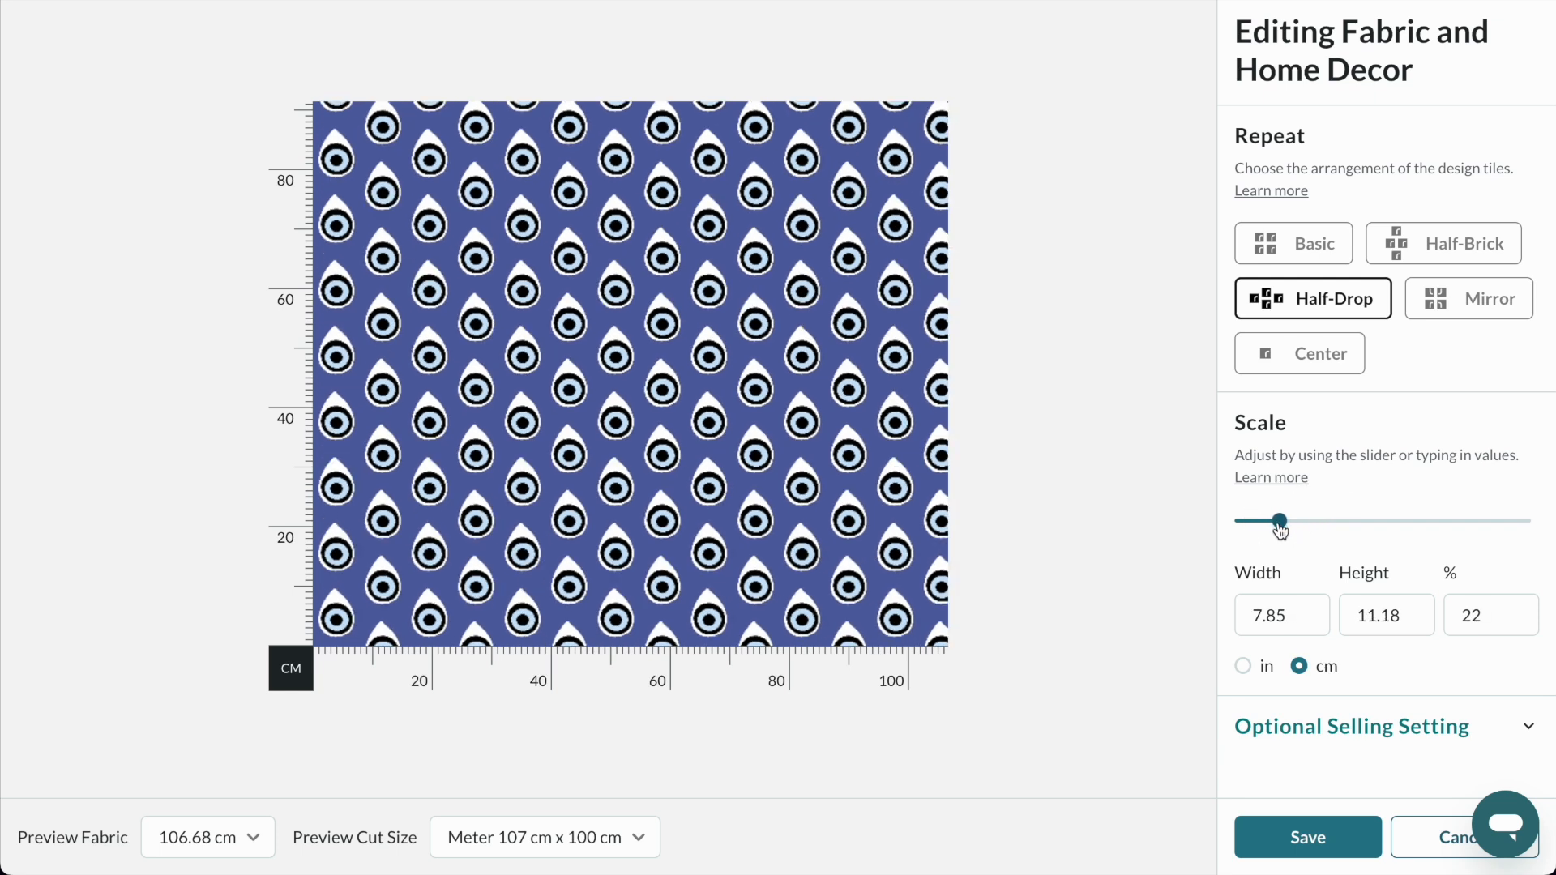
left_click(1306, 837)
Review the blue eye design's mockups on the home decor products, from tea towel and curtain to tablecloth and throw pillow.
scroll(1360, 558, "down", 5)
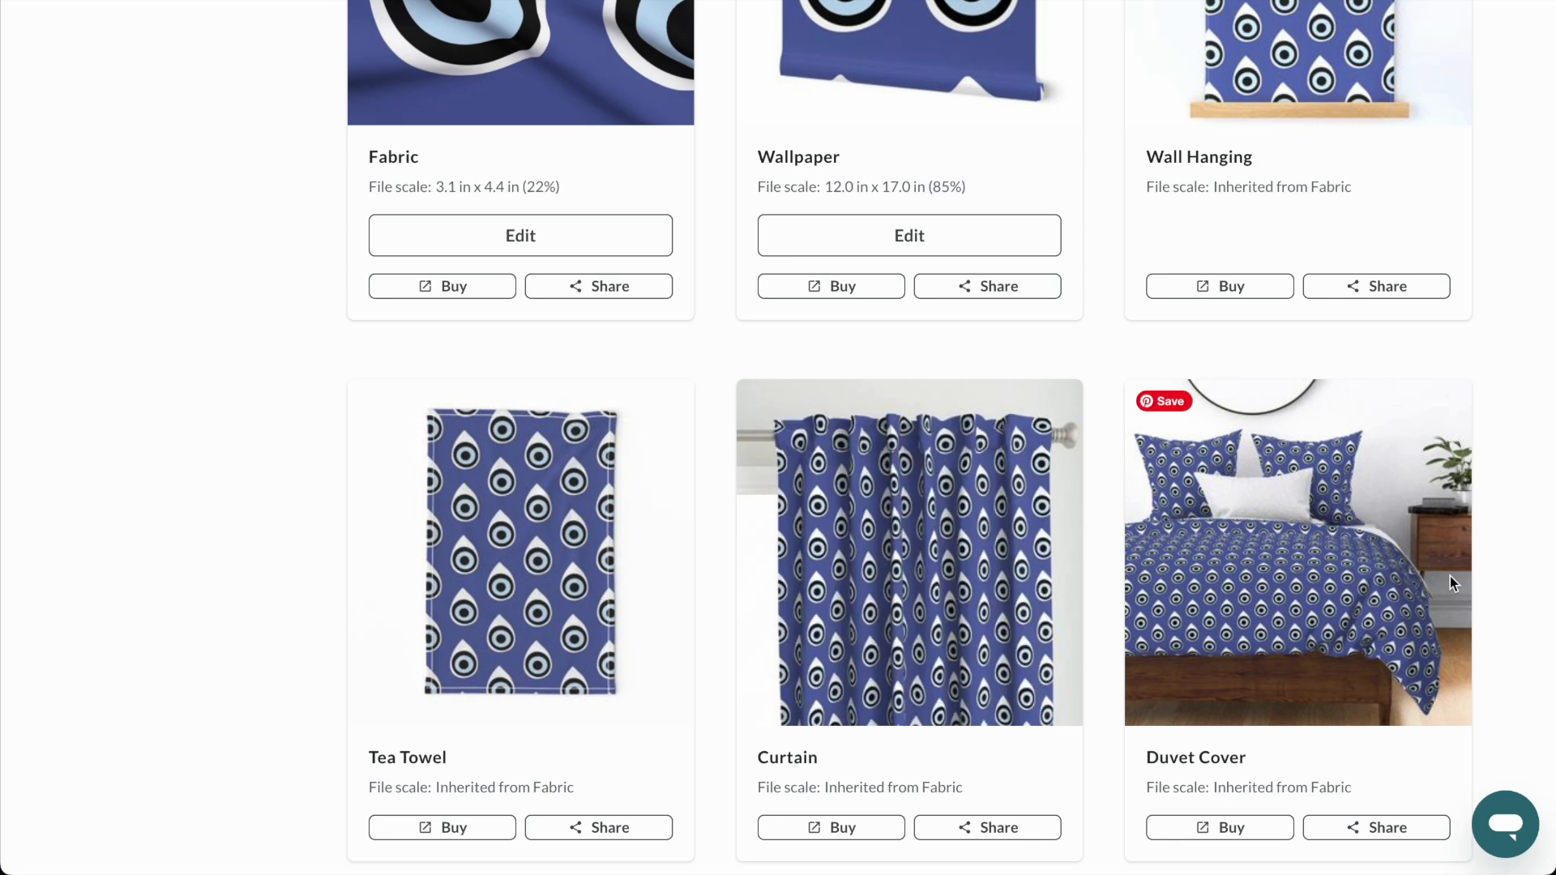
scroll(1451, 576, "down", 9)
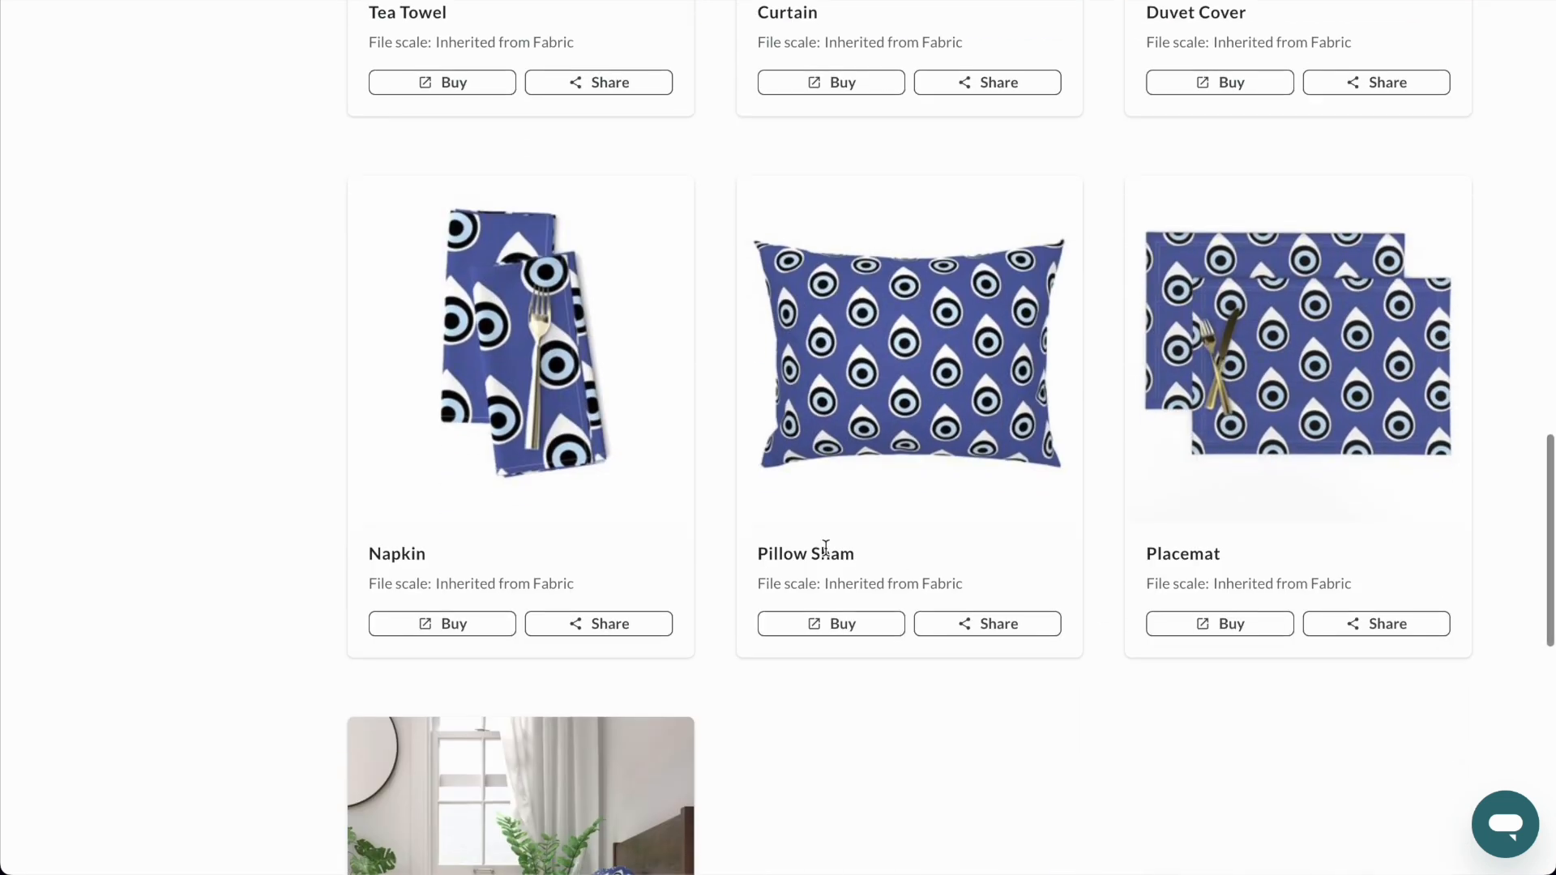
scroll(823, 547, "down", 5)
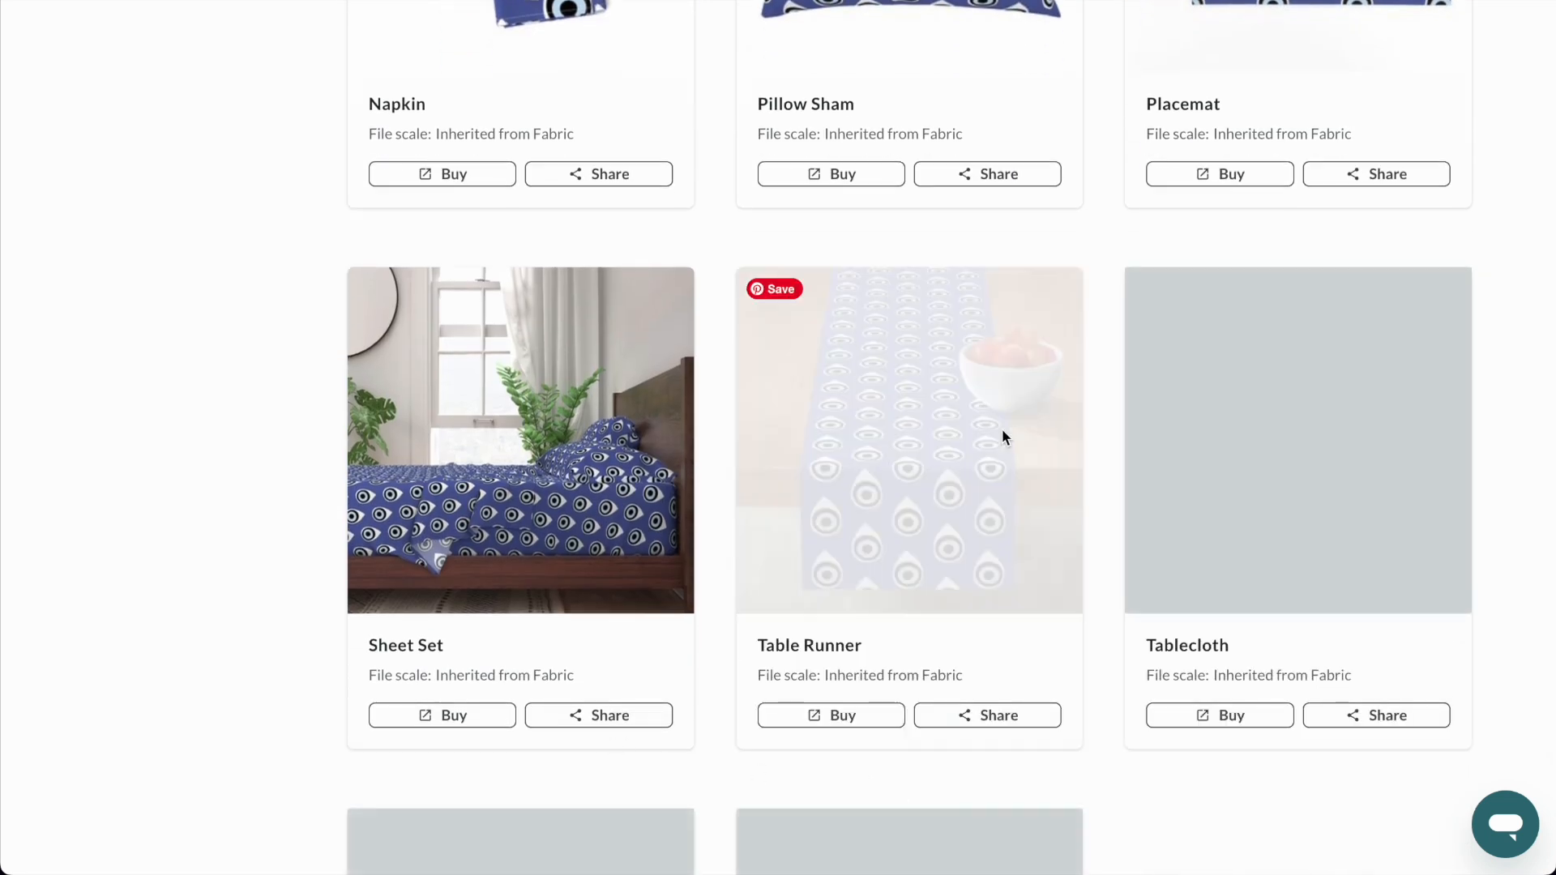
scroll(1177, 545, "down", 3)
scroll(1176, 545, "down", 5)
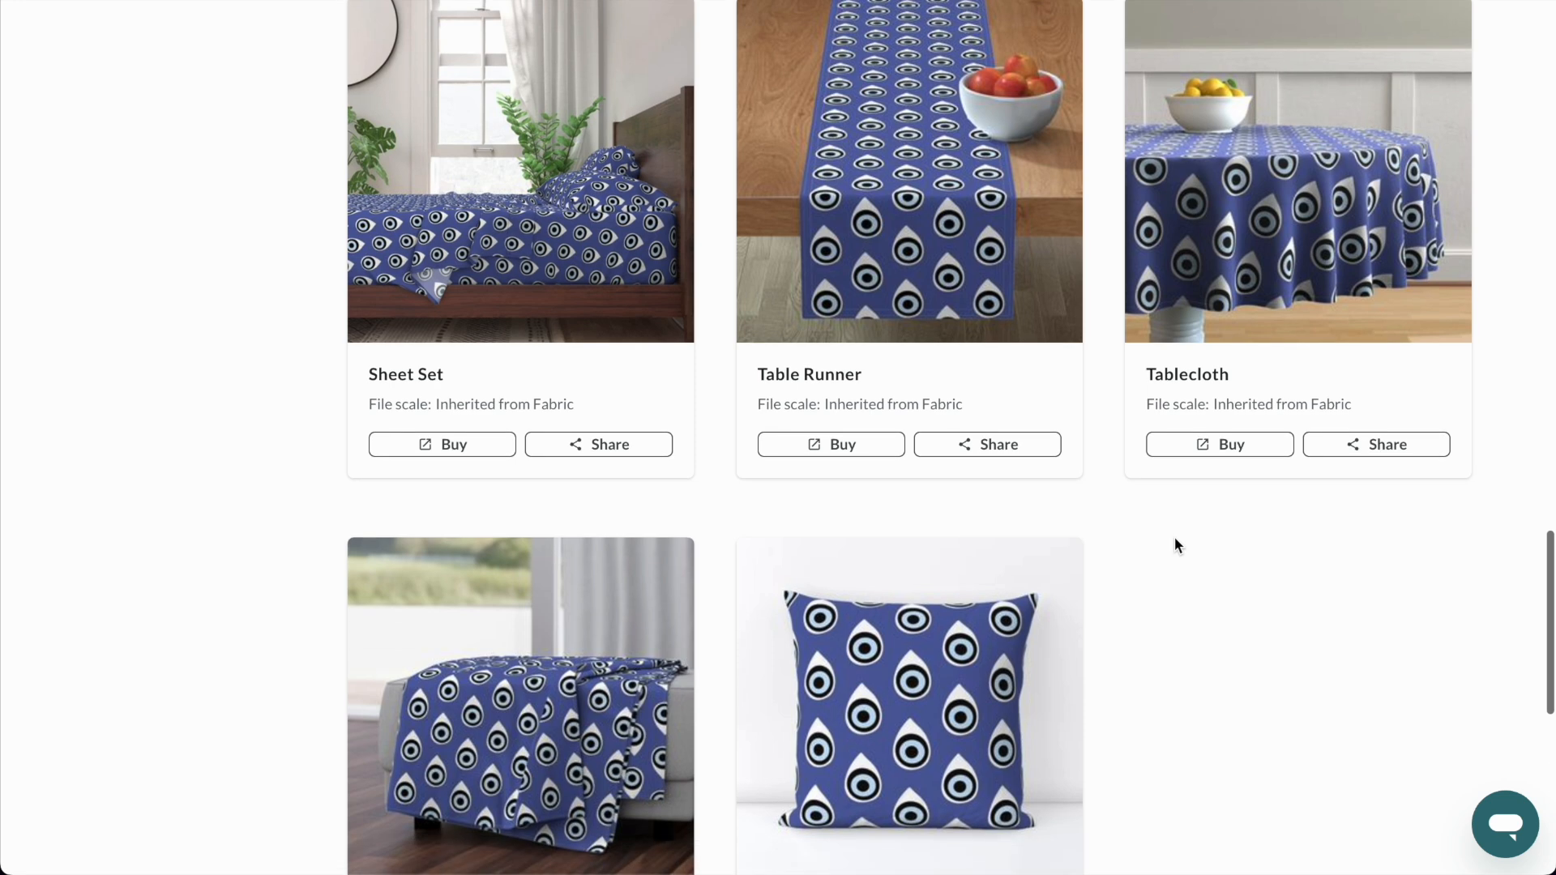
scroll(1177, 544, "up", 12)
scroll(1176, 544, "up", 20)
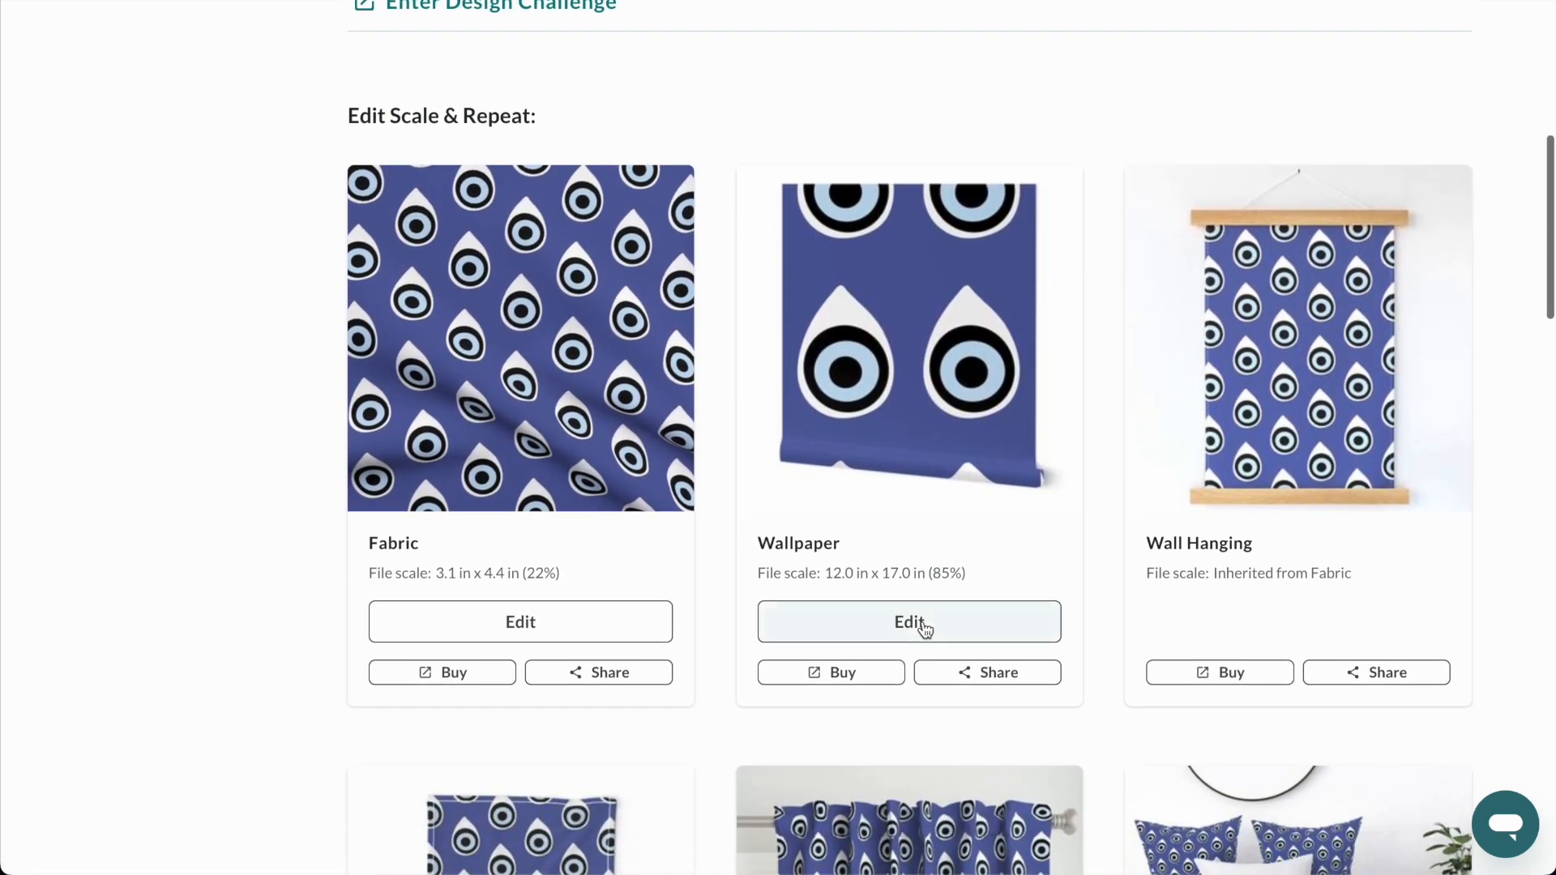
Edit the wallpaper version with a Half-Drop repeat and a 15.24 cm wide tile, and save it.
left_click(924, 627)
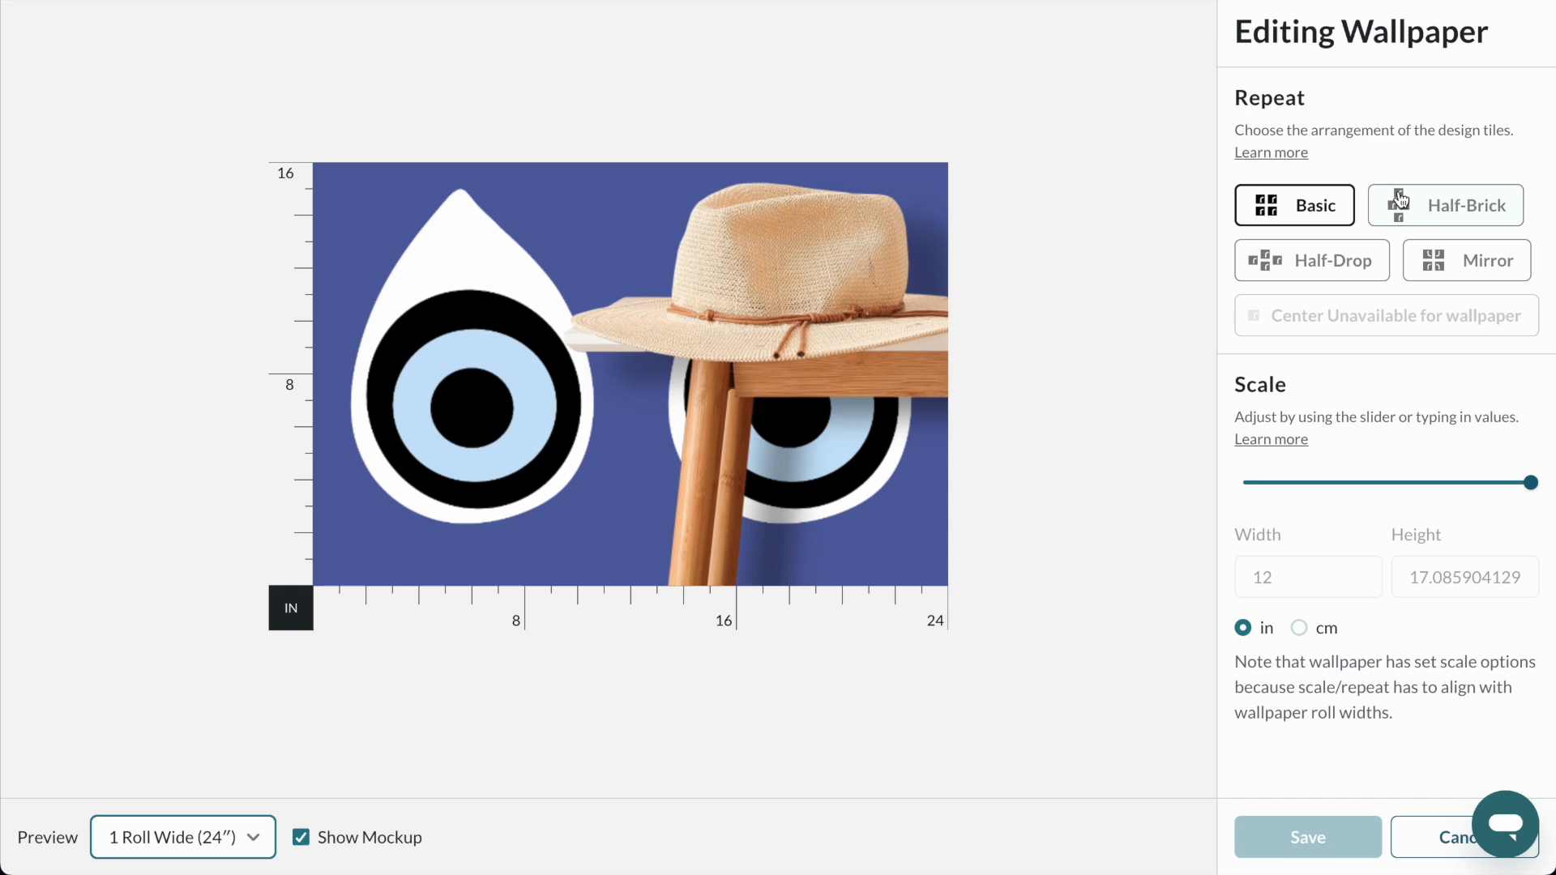
left_click(1385, 486)
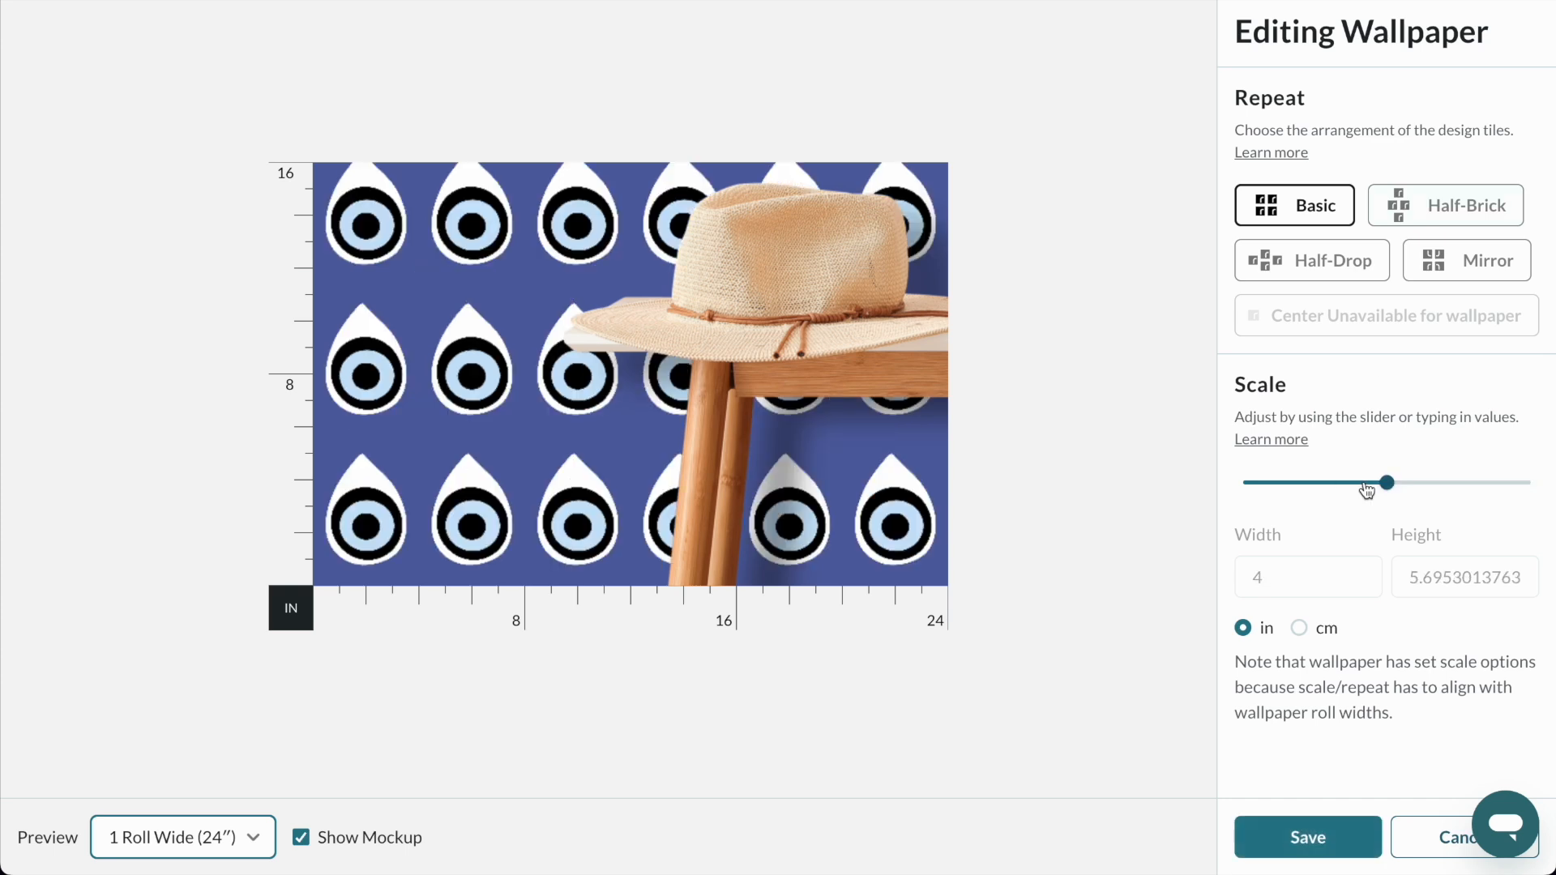
left_click(1399, 205)
left_click(1331, 262)
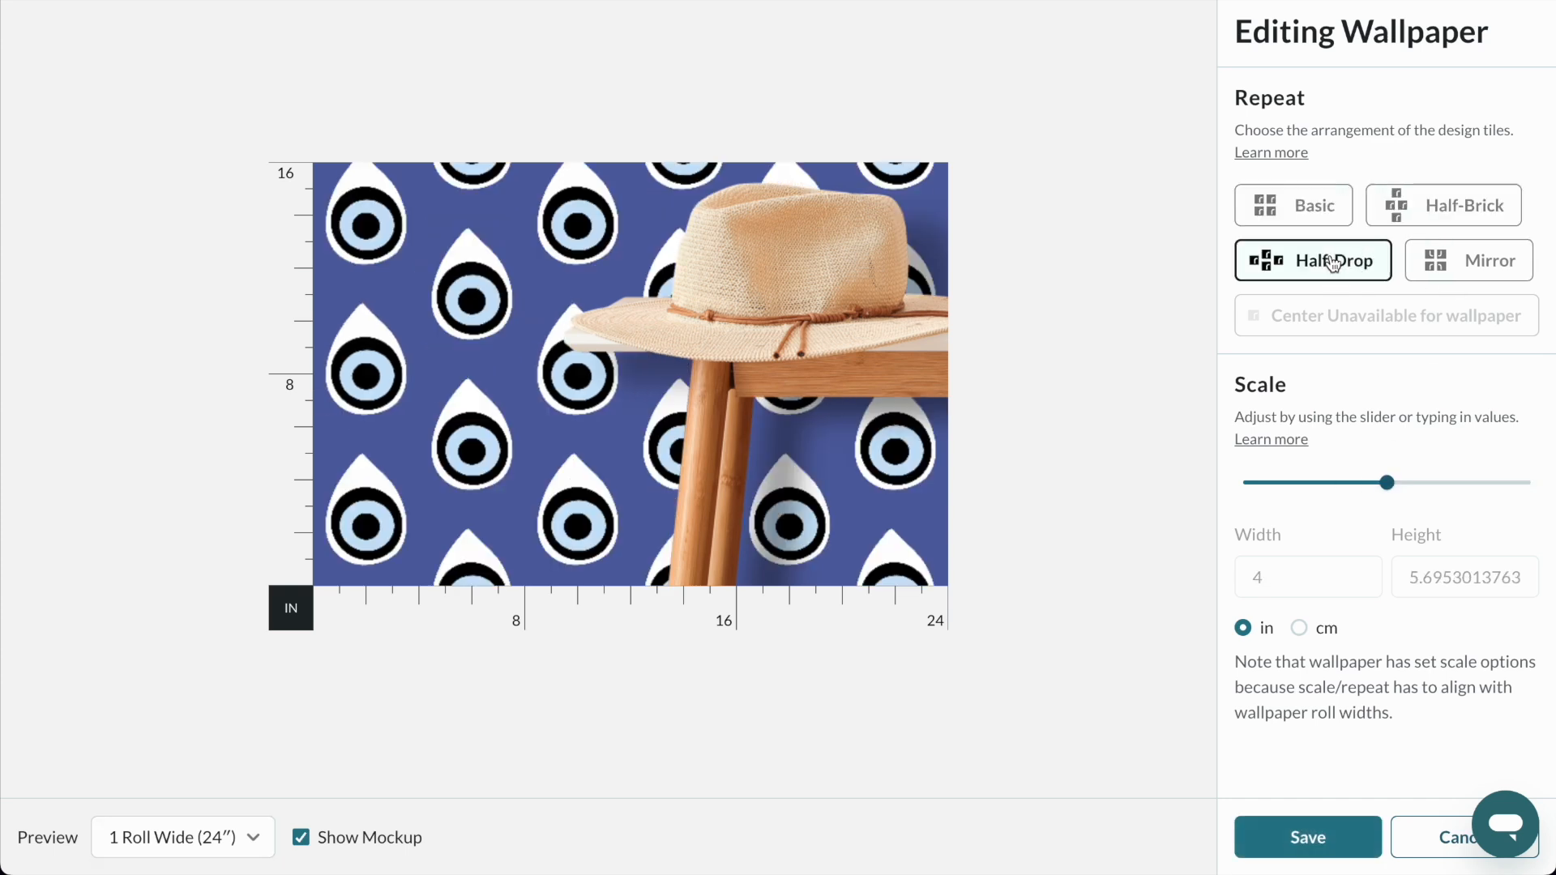
left_click(1299, 629)
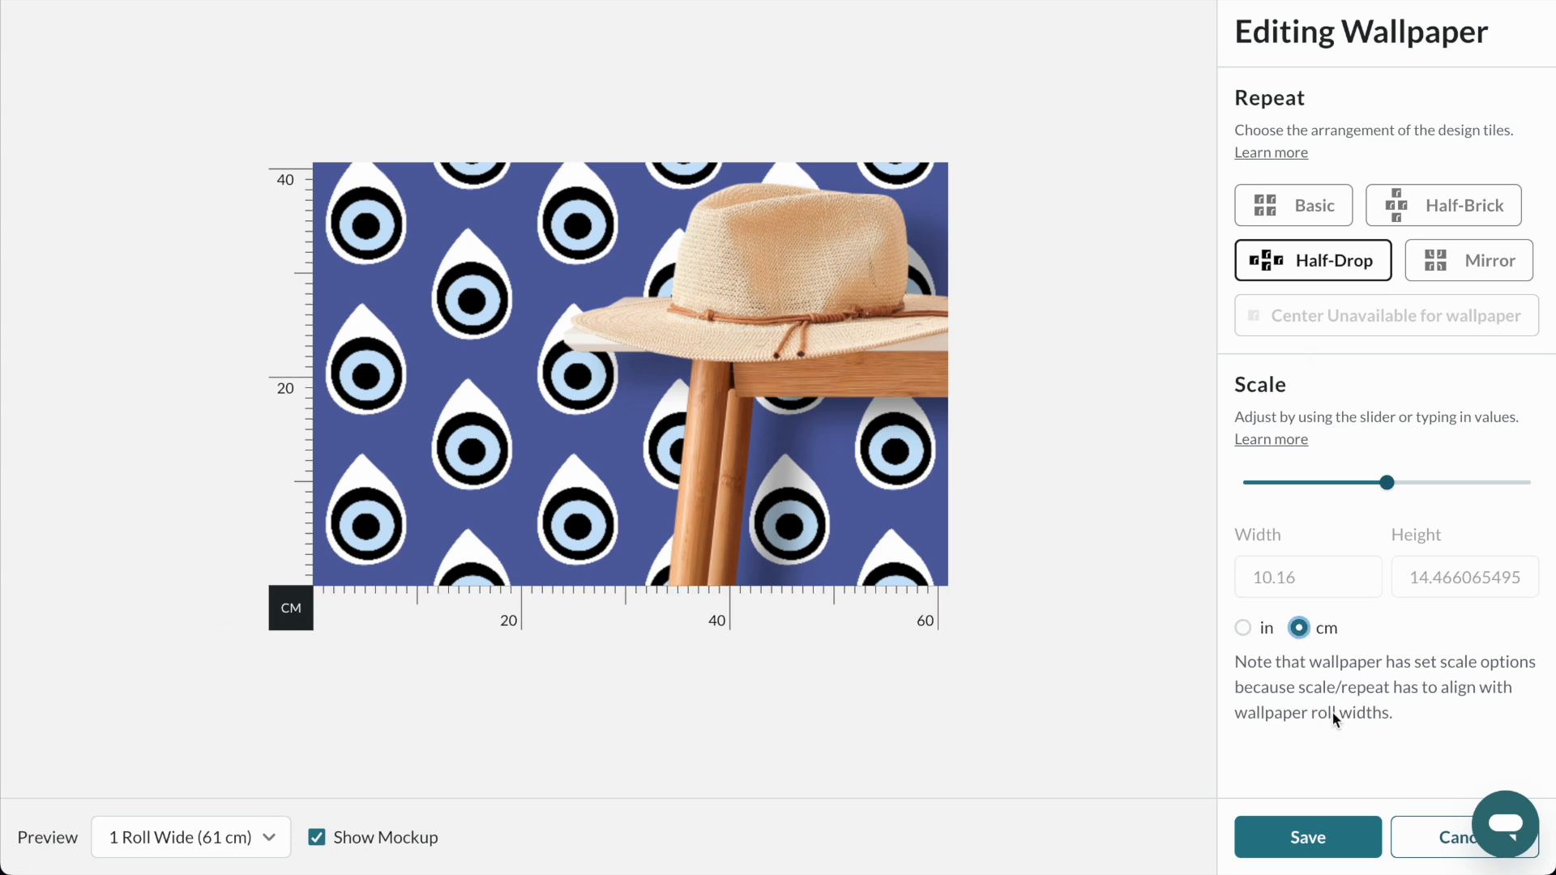
left_click_drag(1395, 486, 1426, 483)
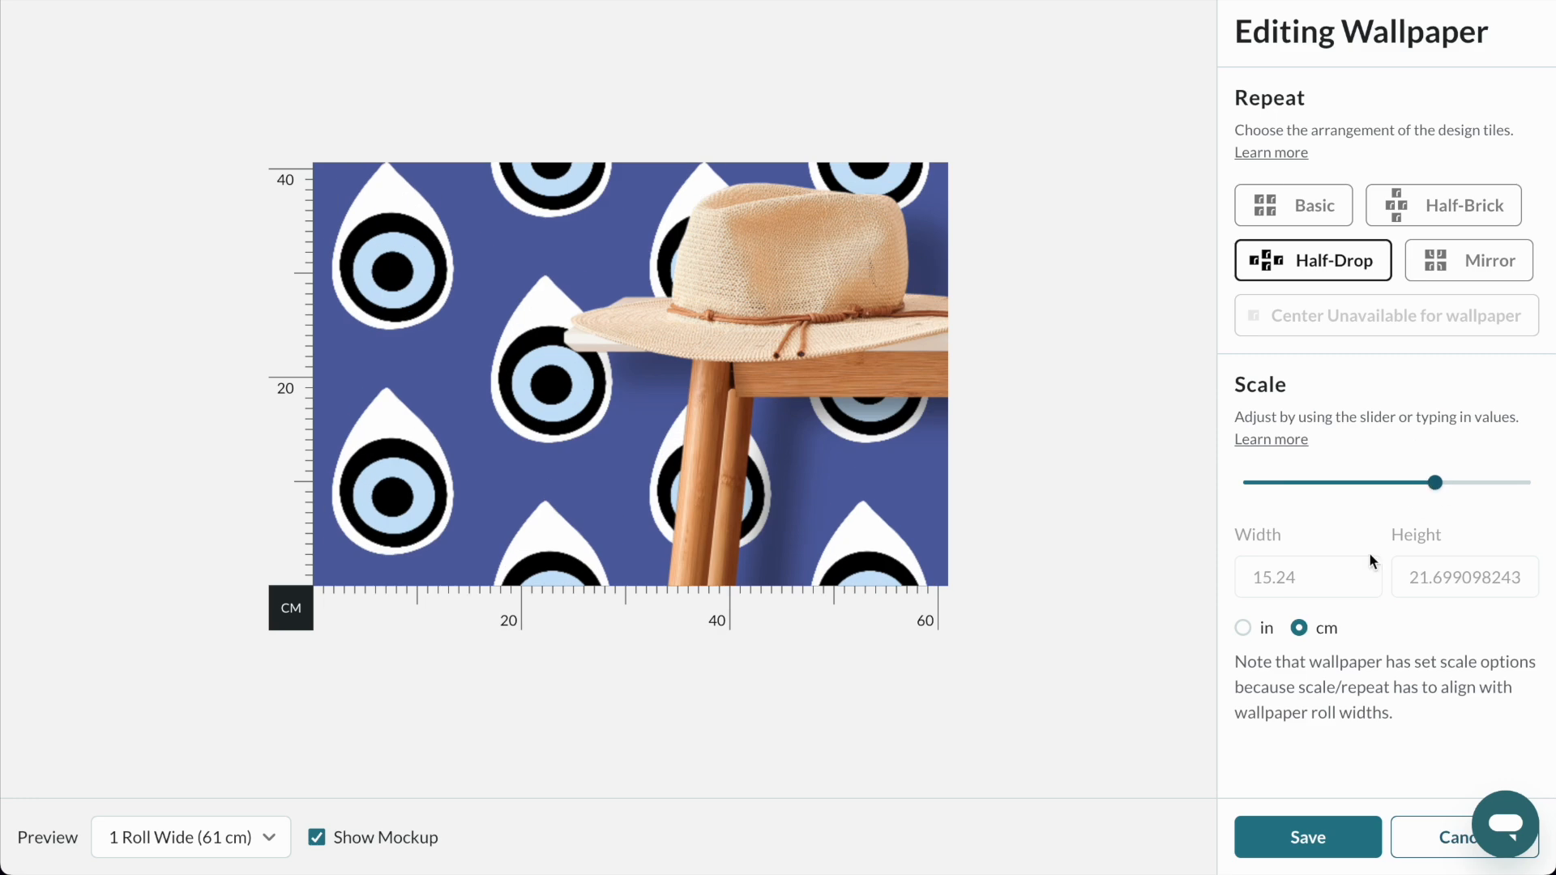
left_click(1313, 837)
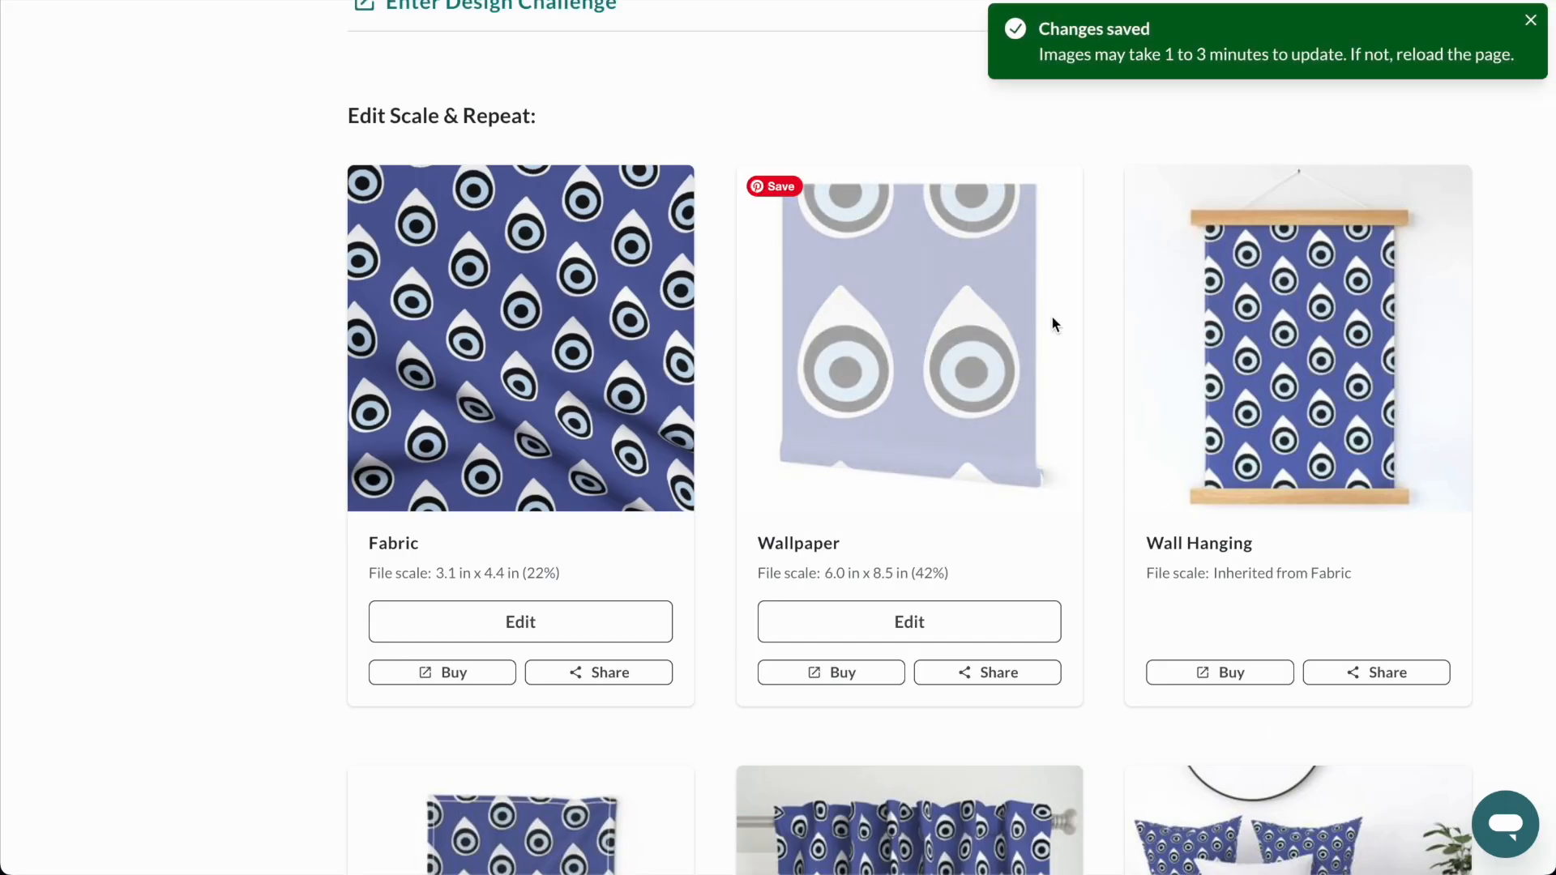
Proof the blue eye design and approve its repeat as looking good.
scroll(1052, 317, "up", 6)
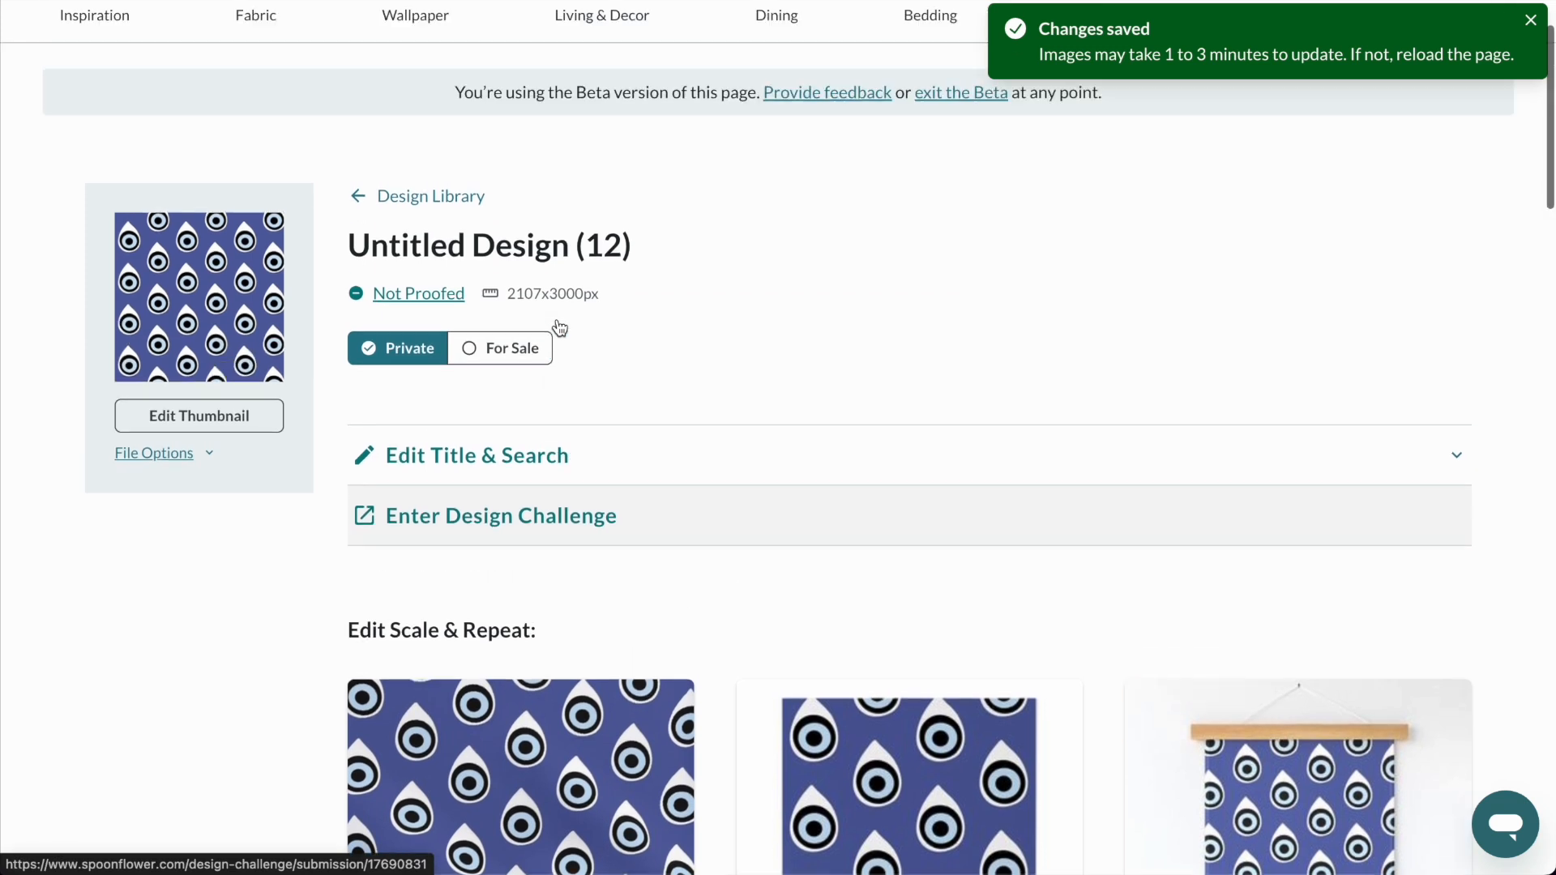
scroll(559, 328, "up", 1)
left_click(409, 346)
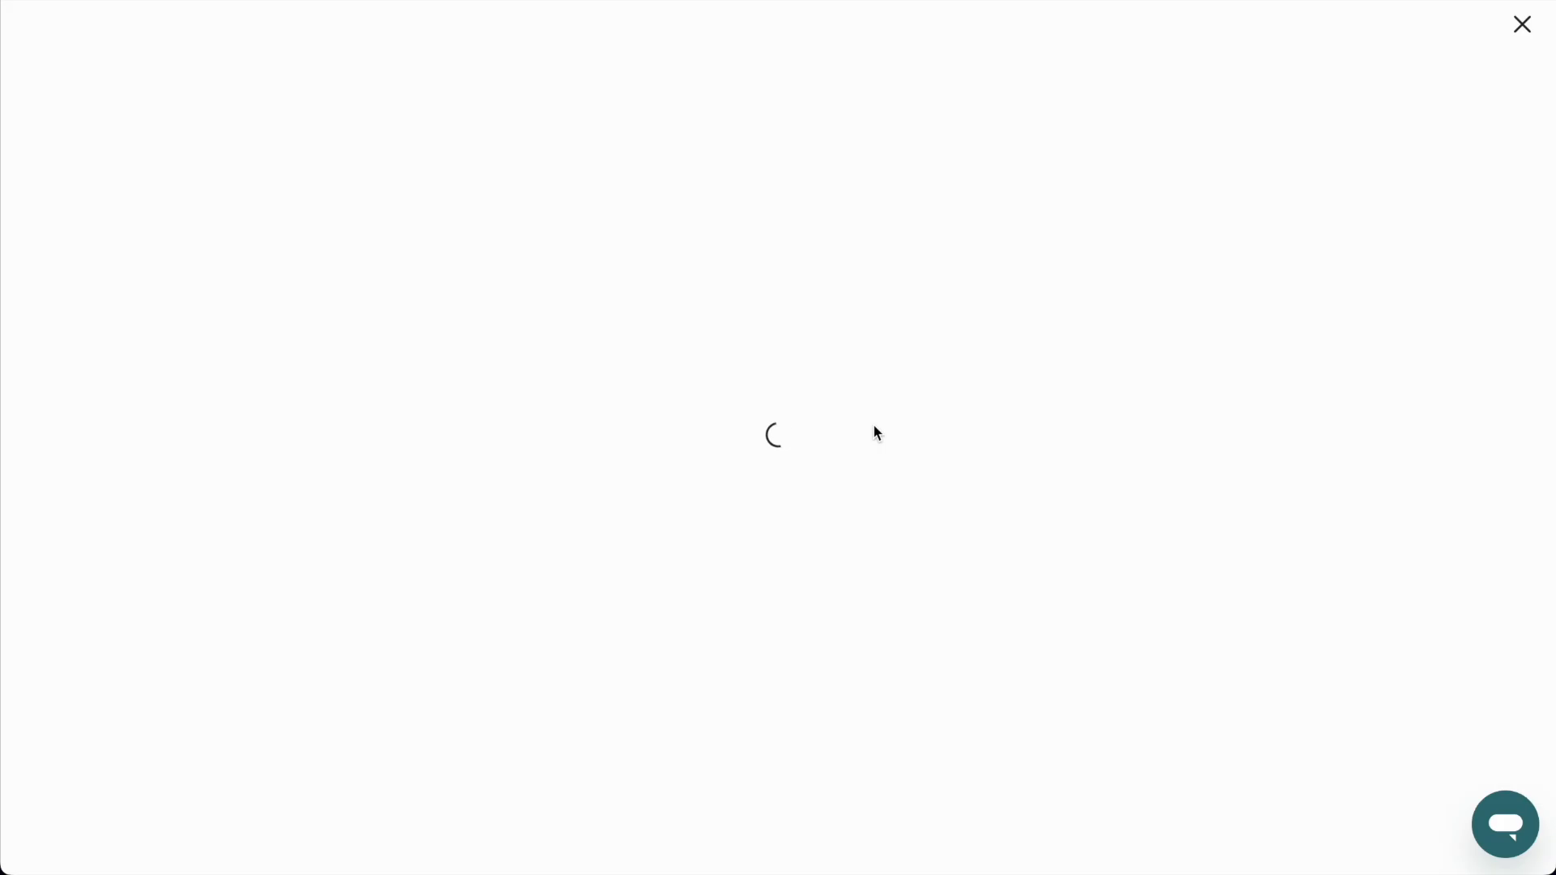
left_click(841, 487)
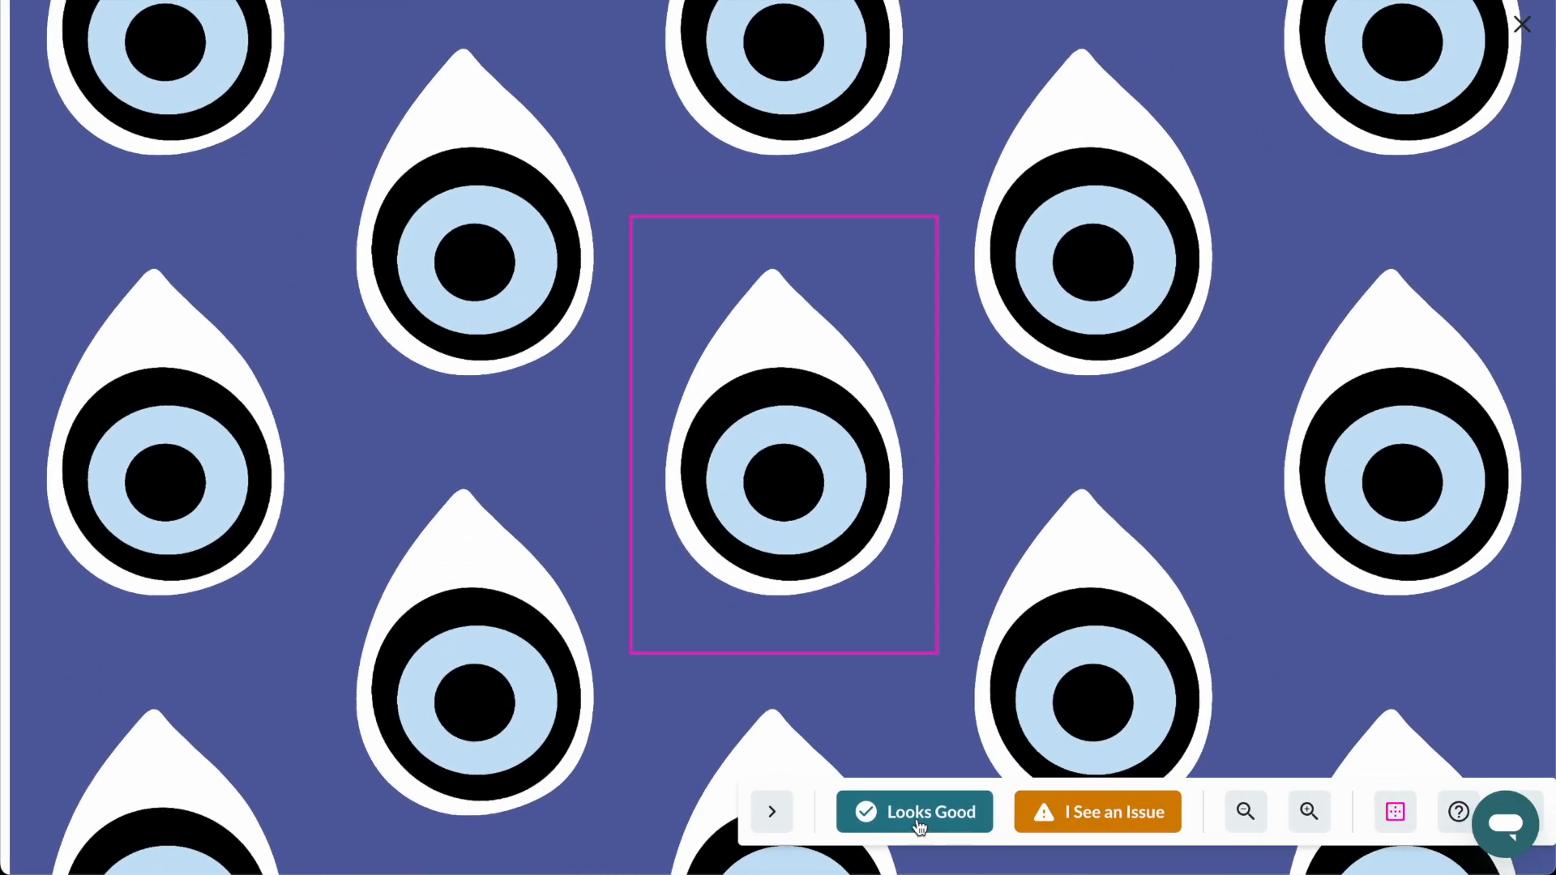
left_click(913, 813)
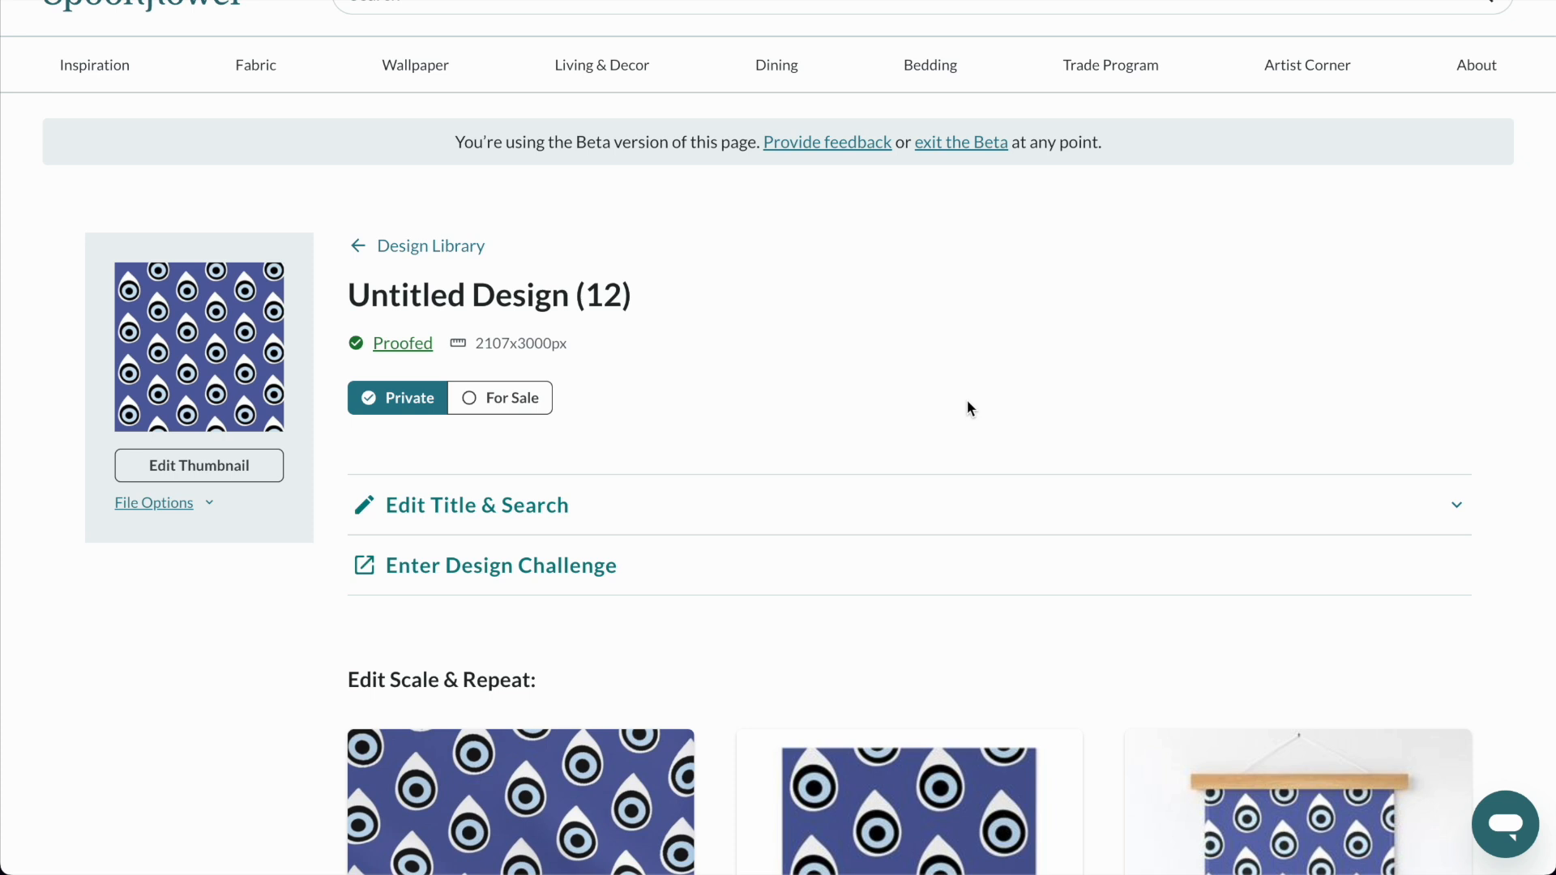
Title the design White Evil Eye Drops, add it to the White & Grey Evil Eye collection and save.
left_click(538, 506)
scroll(582, 577, "down", 1)
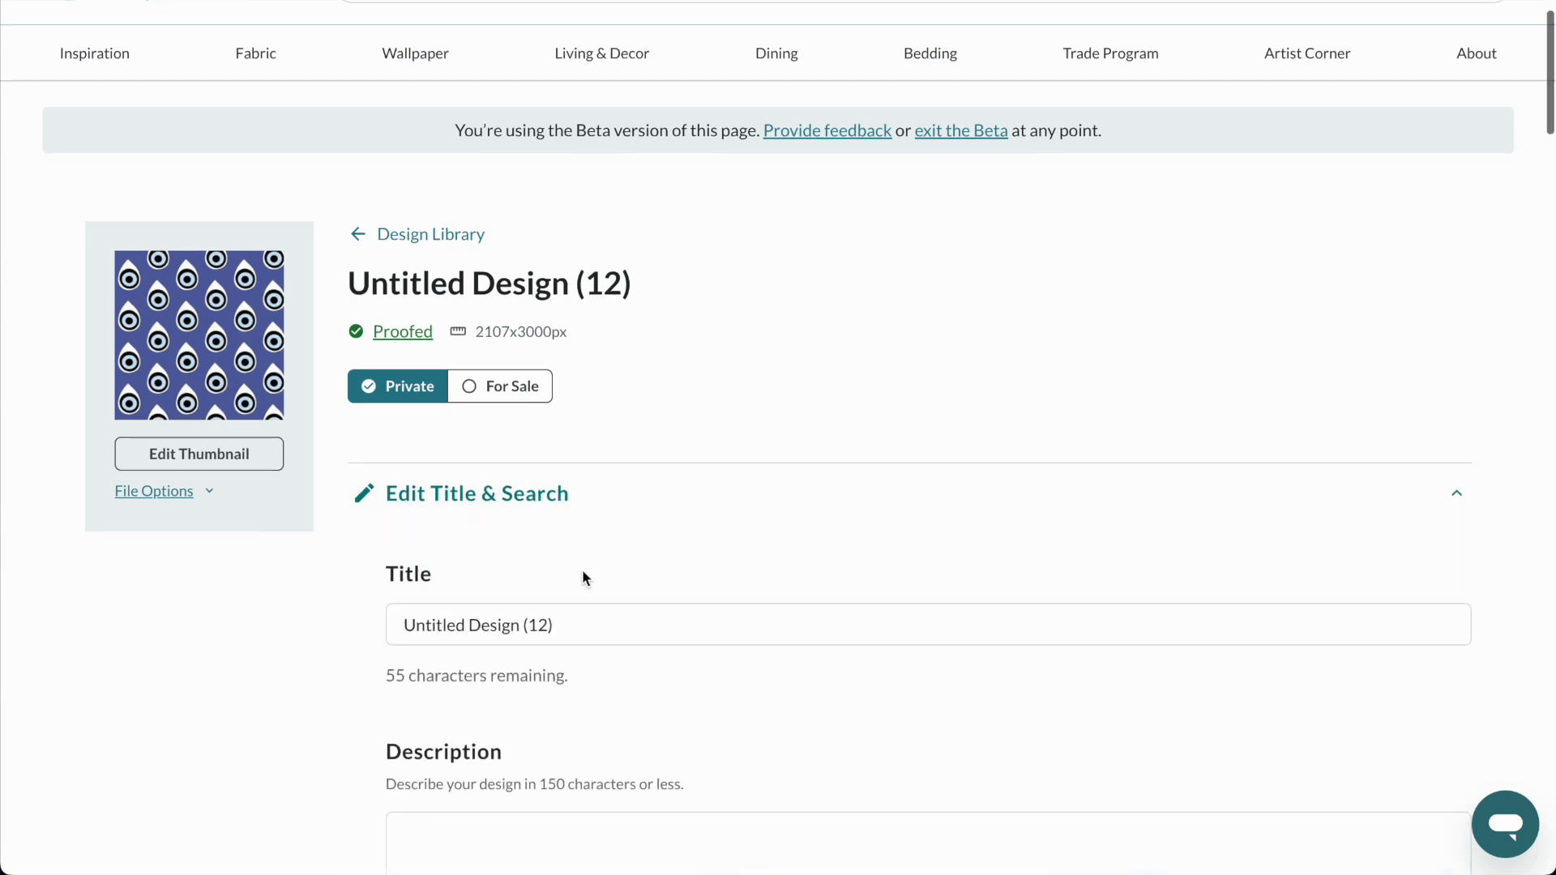
scroll(582, 577, "down", 3)
left_click(583, 423)
key("ctrl+a")
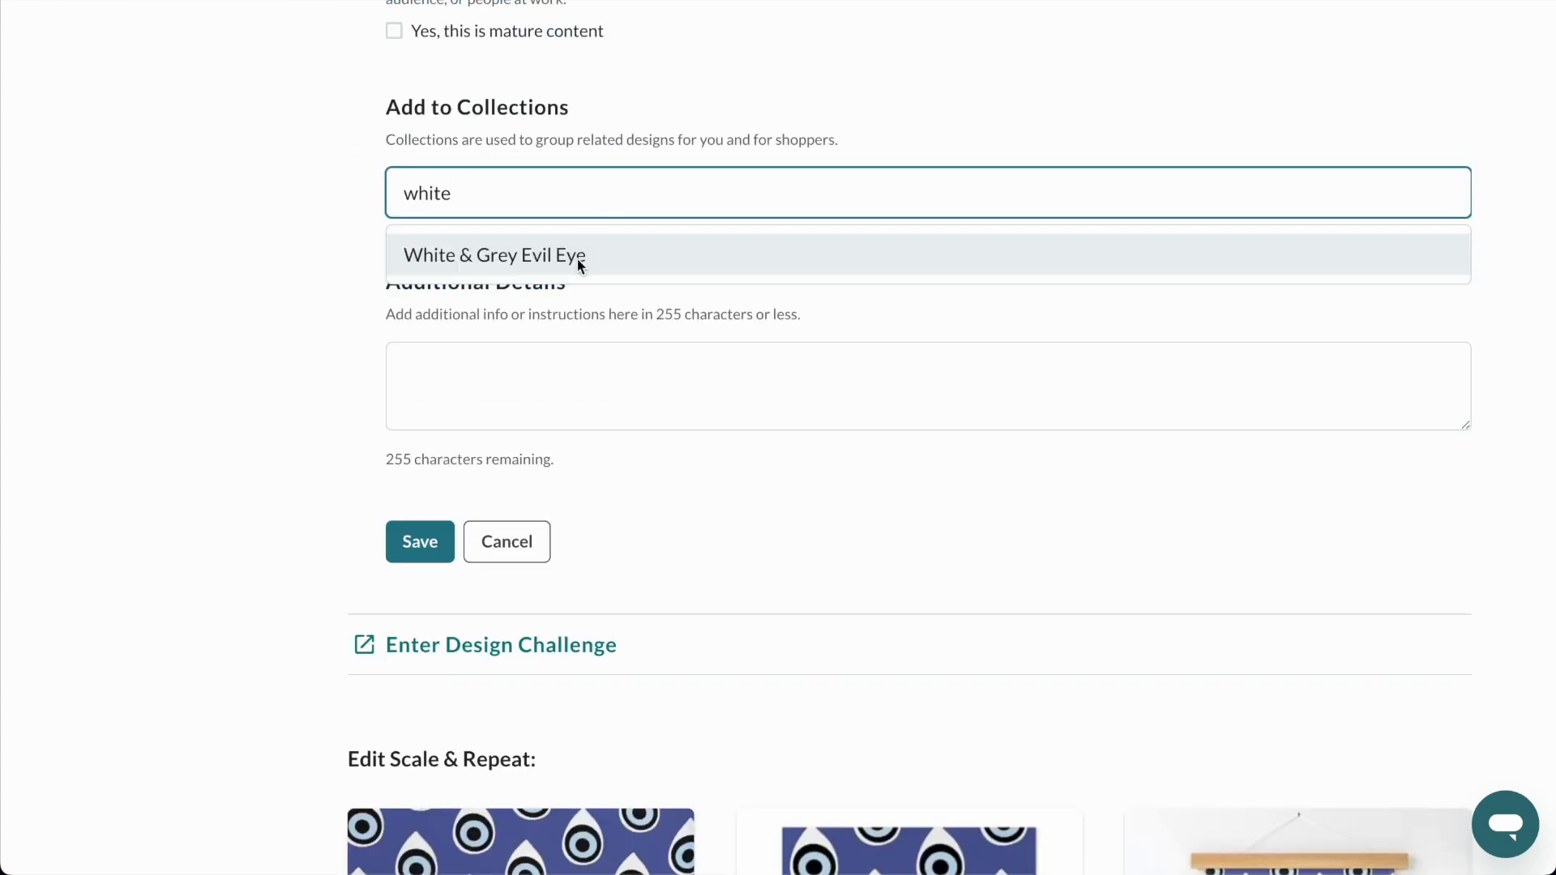
left_click(580, 258)
left_click(420, 541)
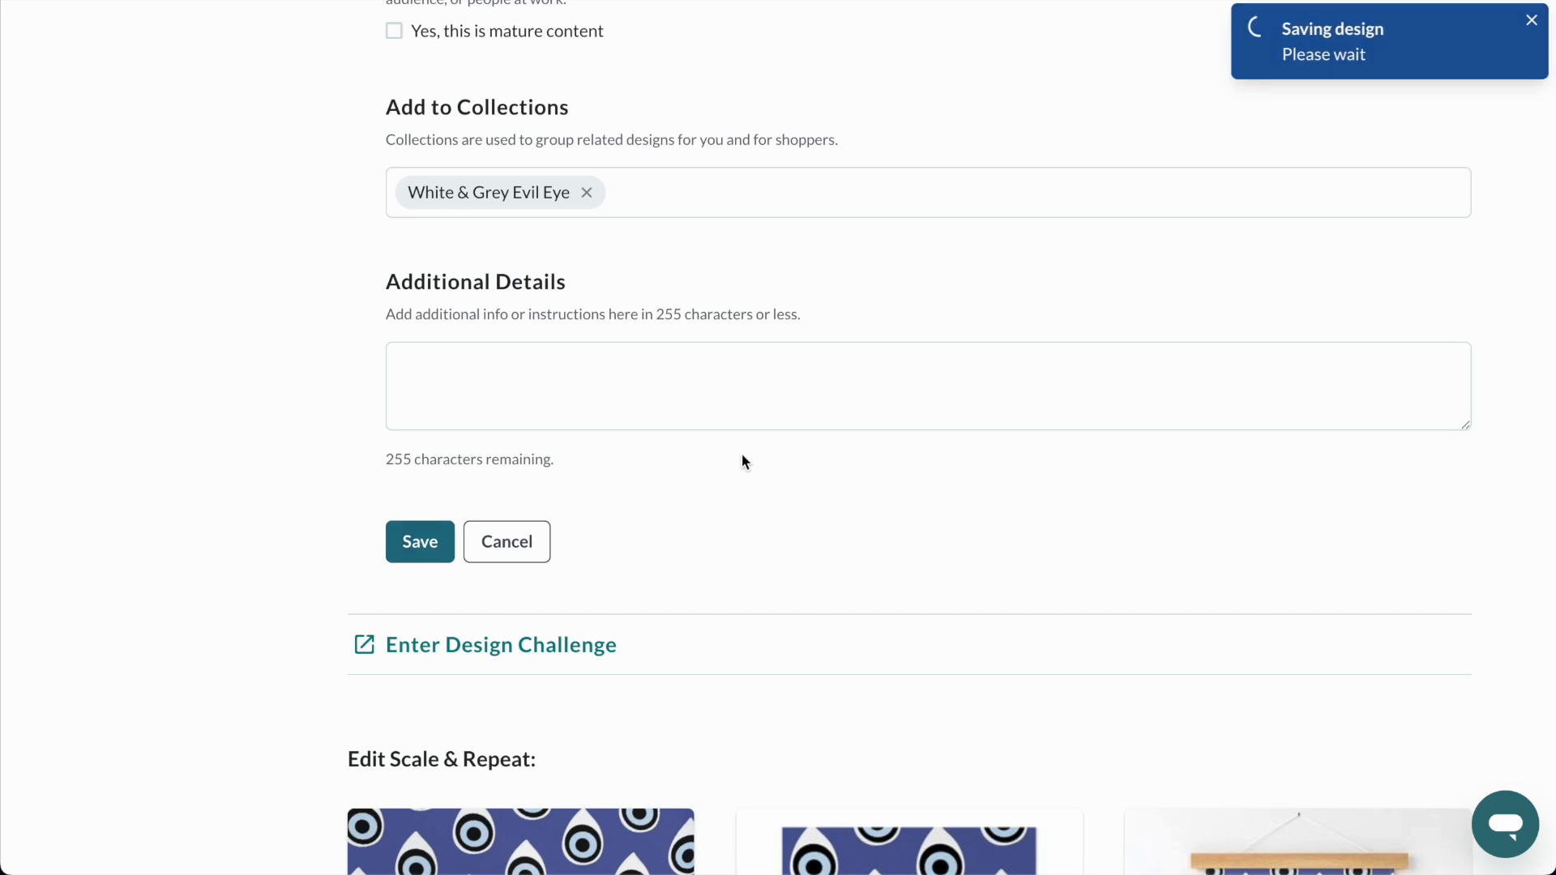
Put the design up for sale on wallpaper, fabric and all home decor products.
scroll(742, 454, "down", 3)
scroll(741, 460, "down", 2)
scroll(739, 459, "up", 5)
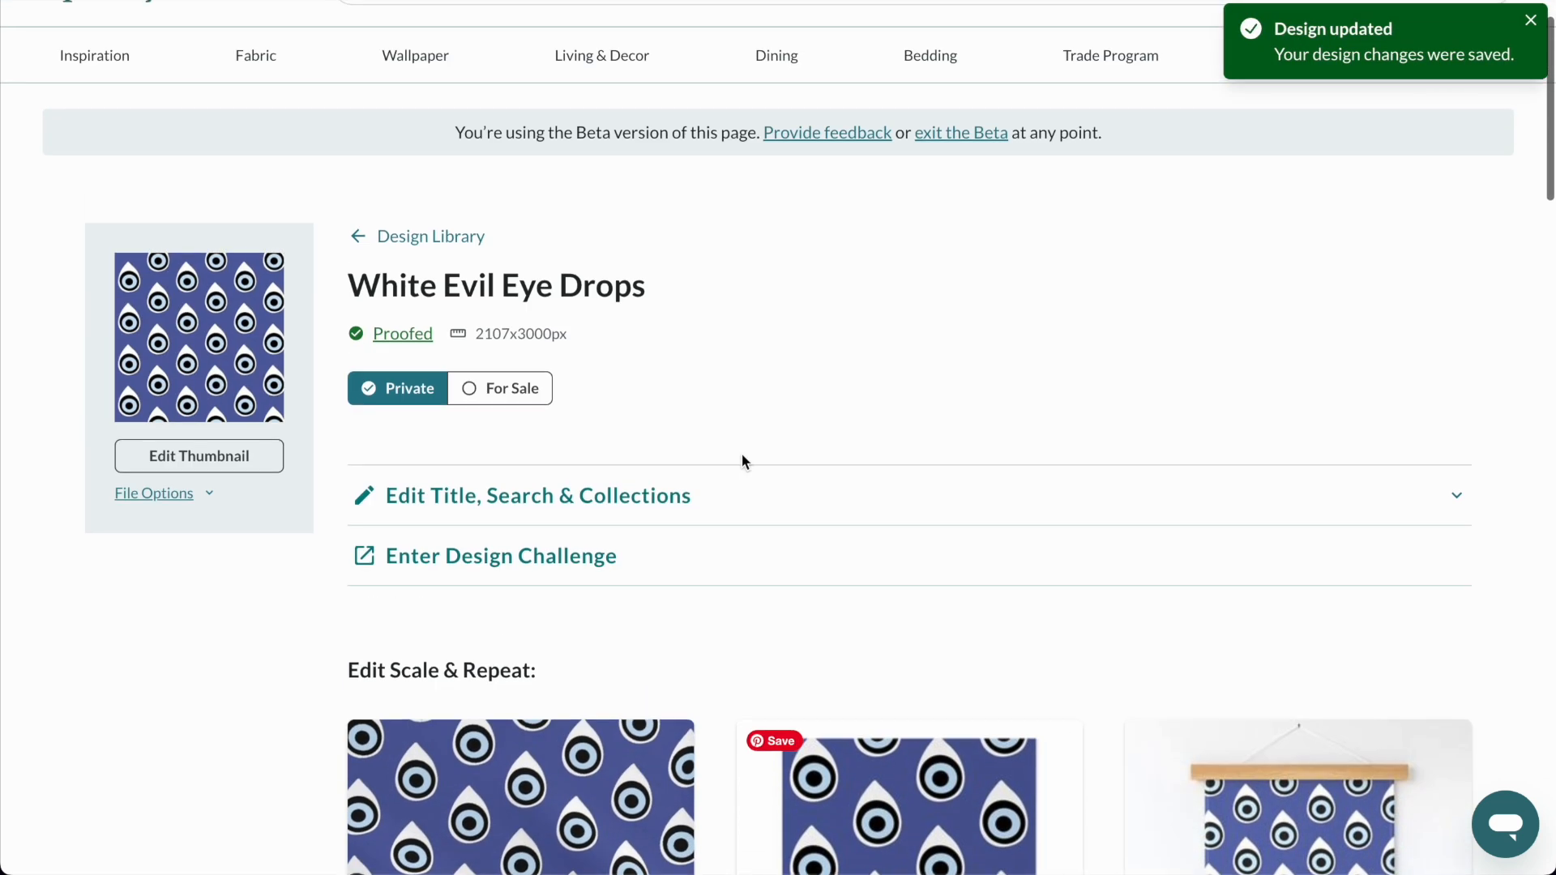
left_click(518, 393)
left_click(518, 324)
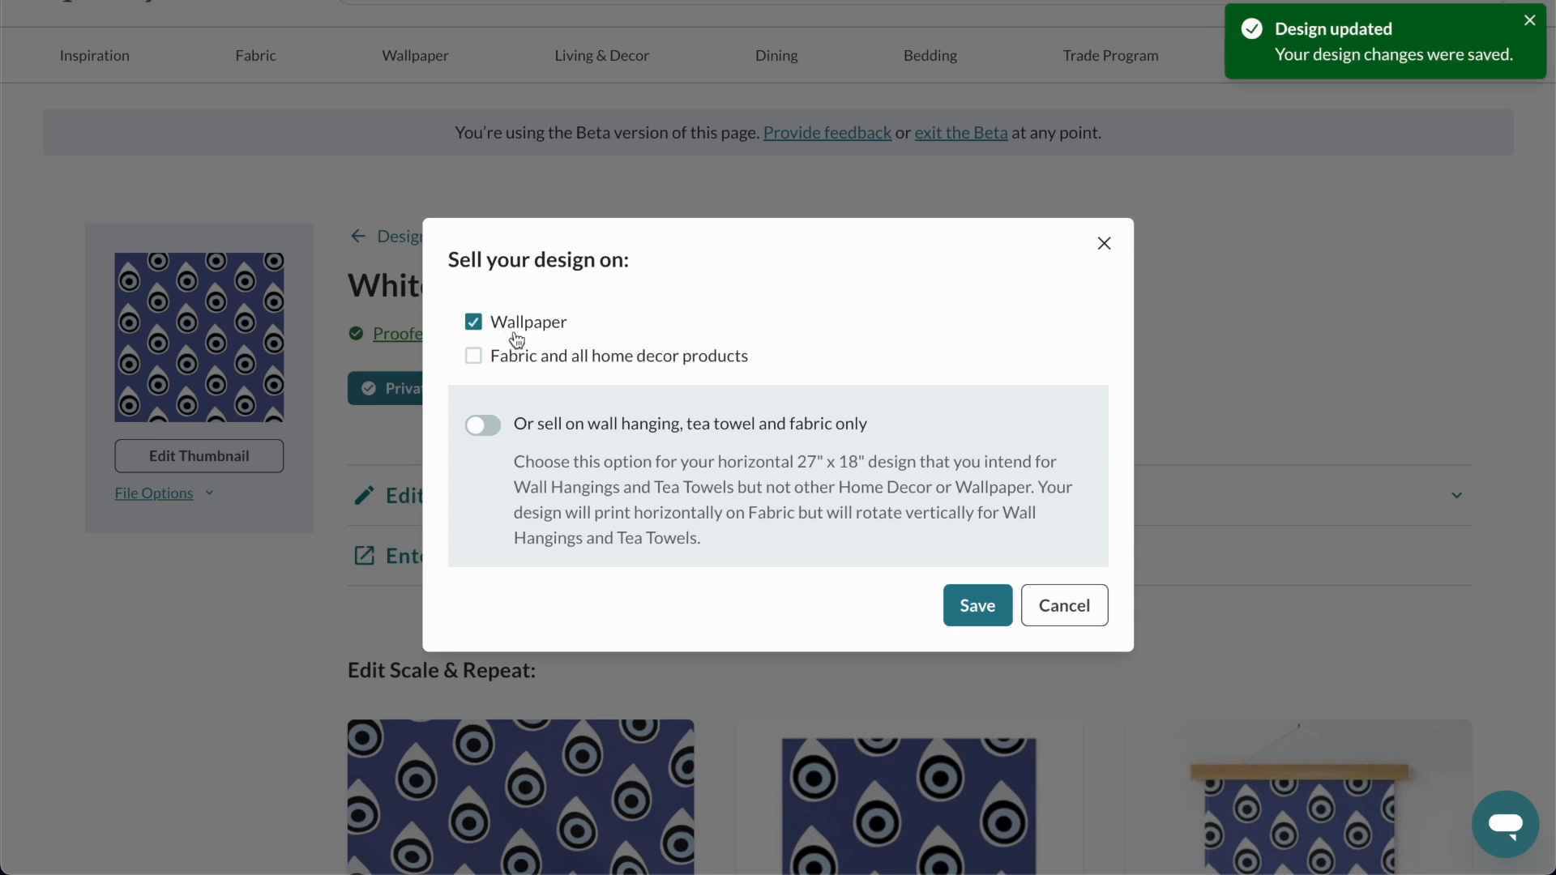
left_click(541, 358)
left_click(978, 606)
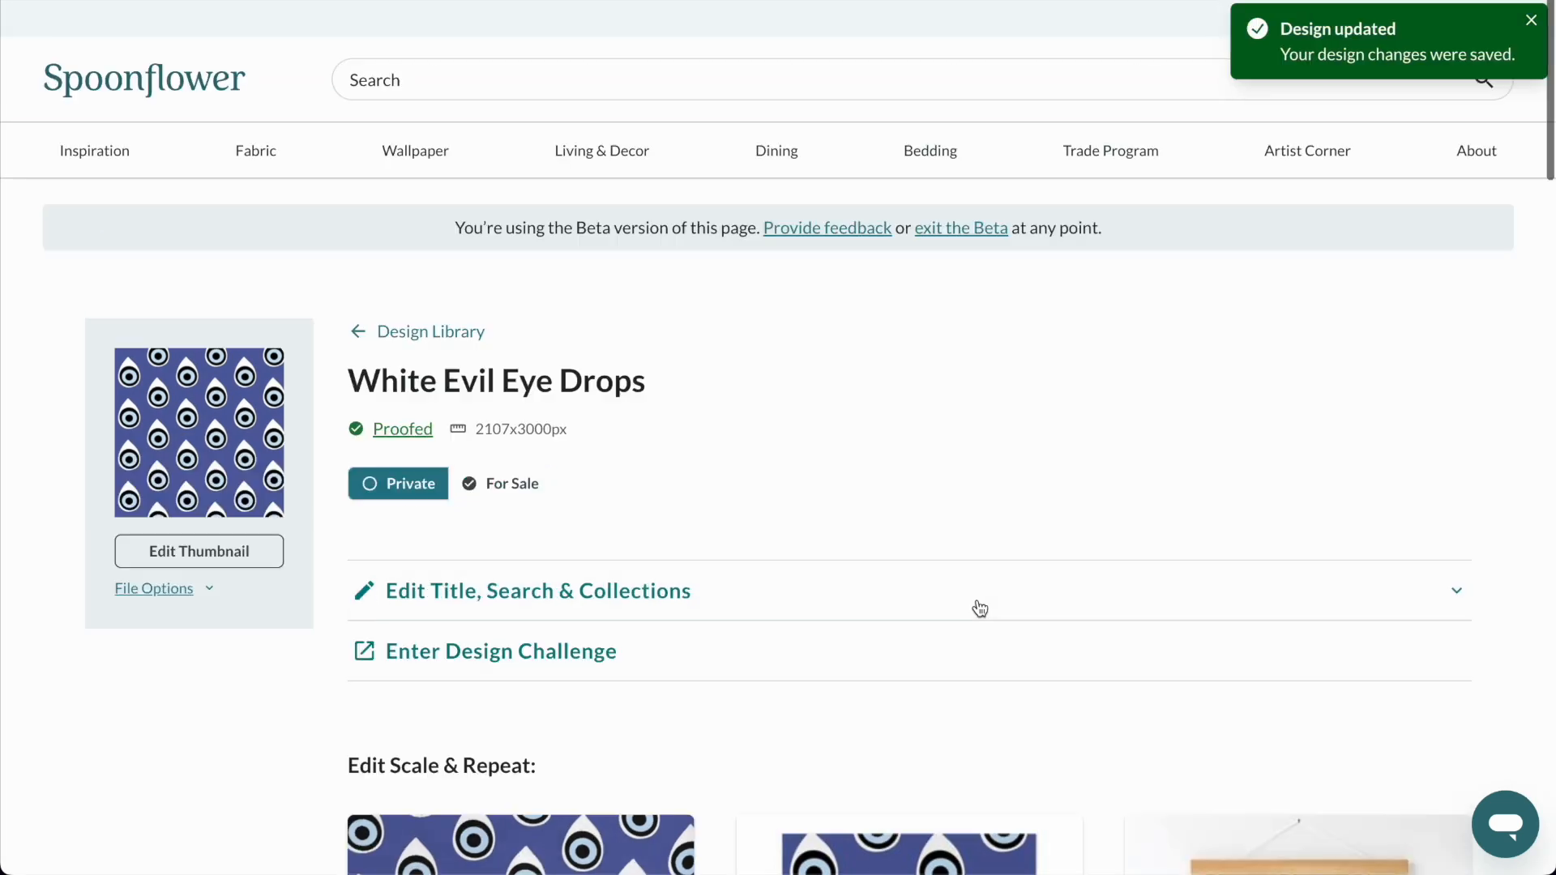
Open the designer's shop from the Abstract Acrylic Lips 1 wall hanging listing and show its New designs.
left_click(1179, 1)
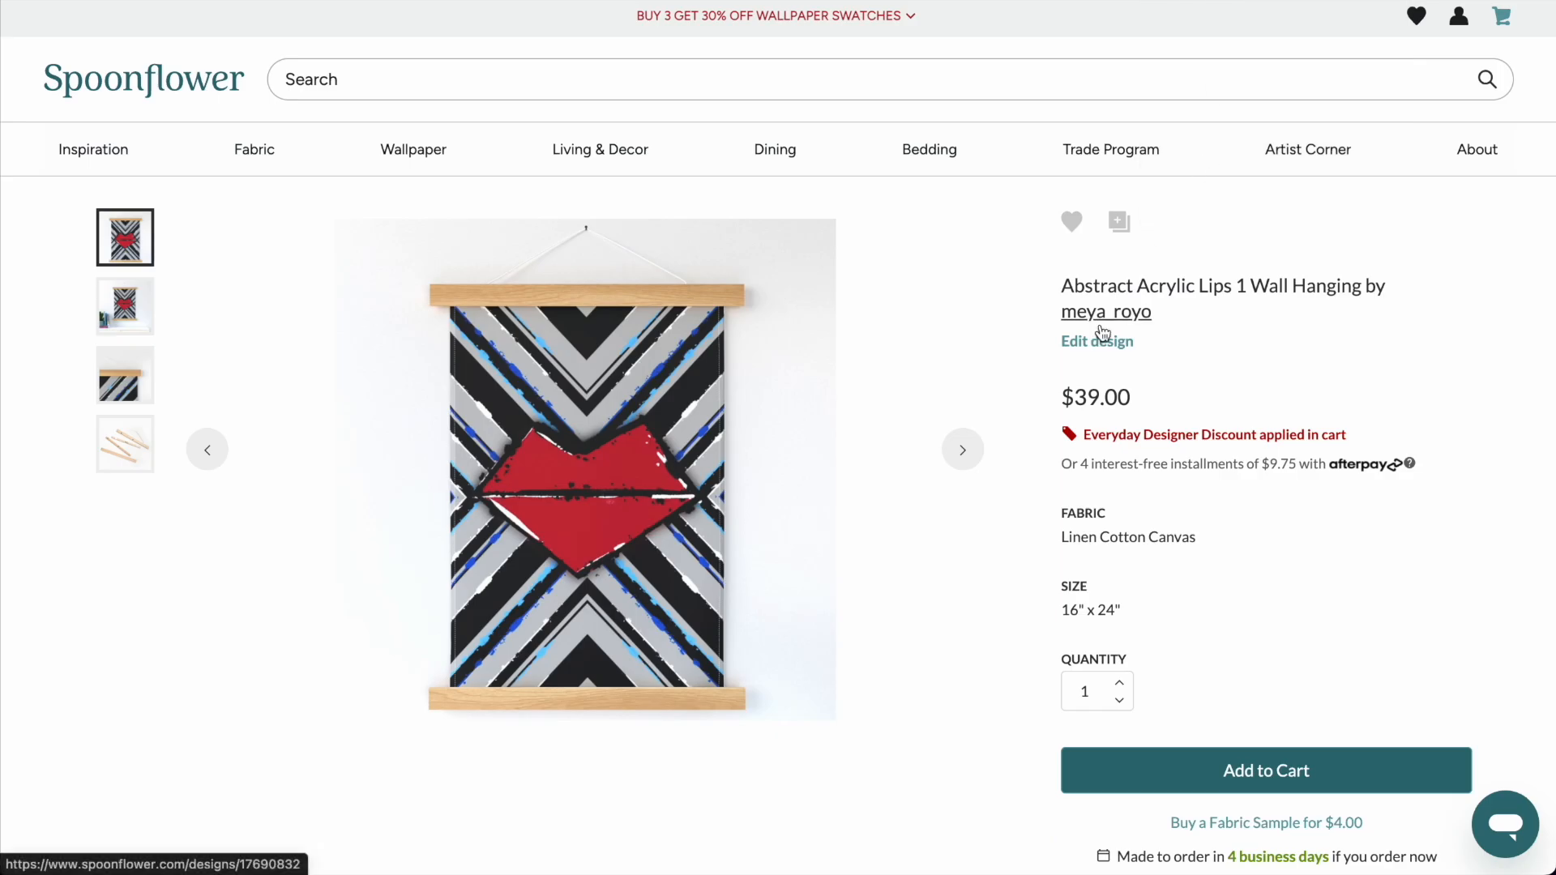
left_click(1109, 265)
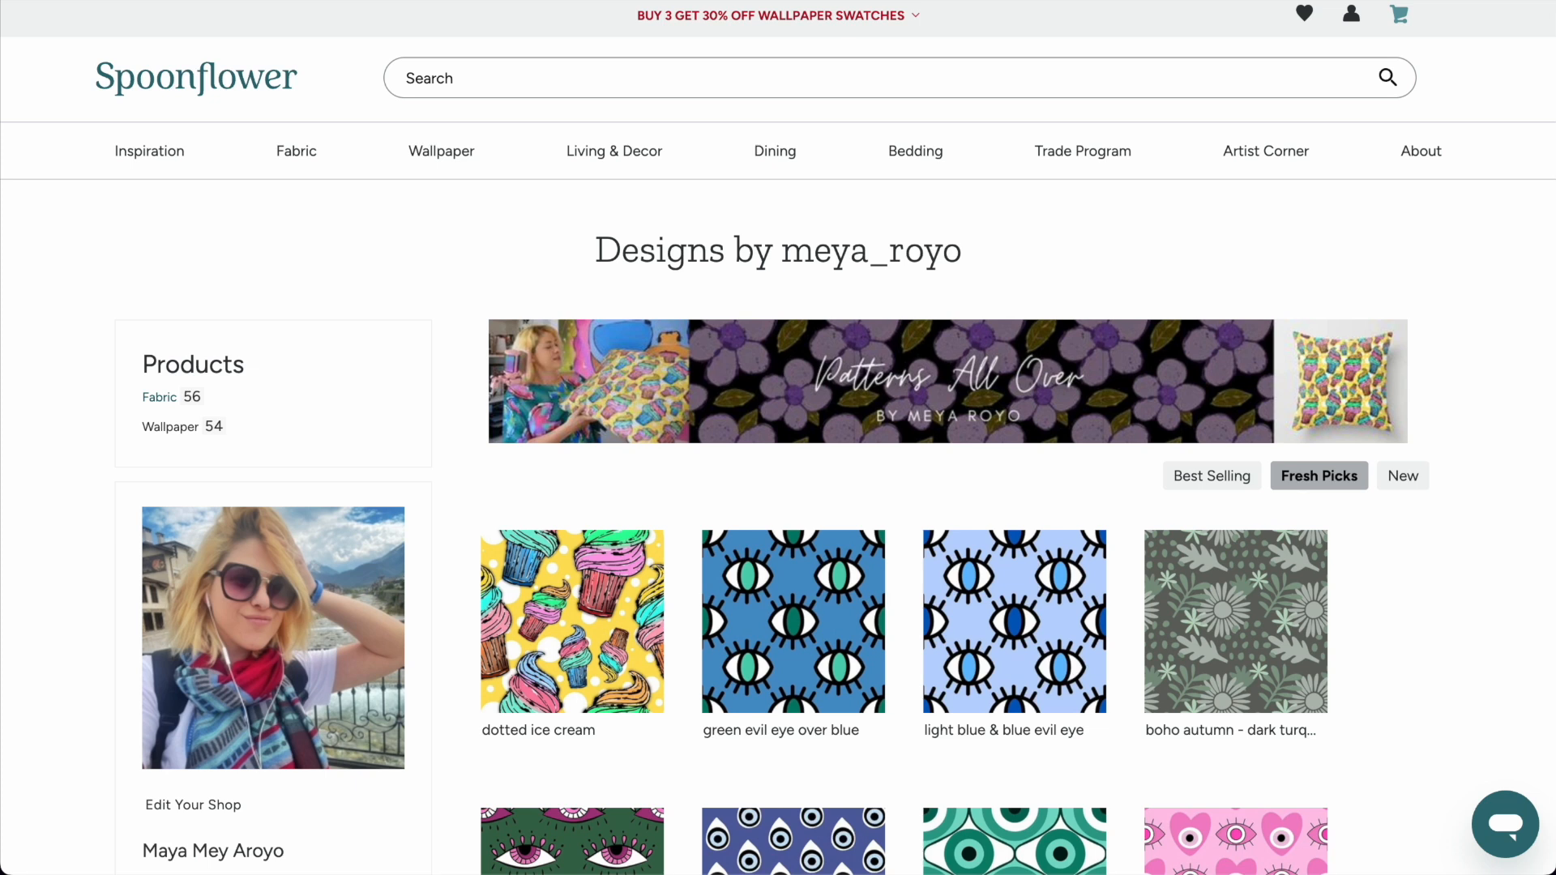
left_click(1403, 491)
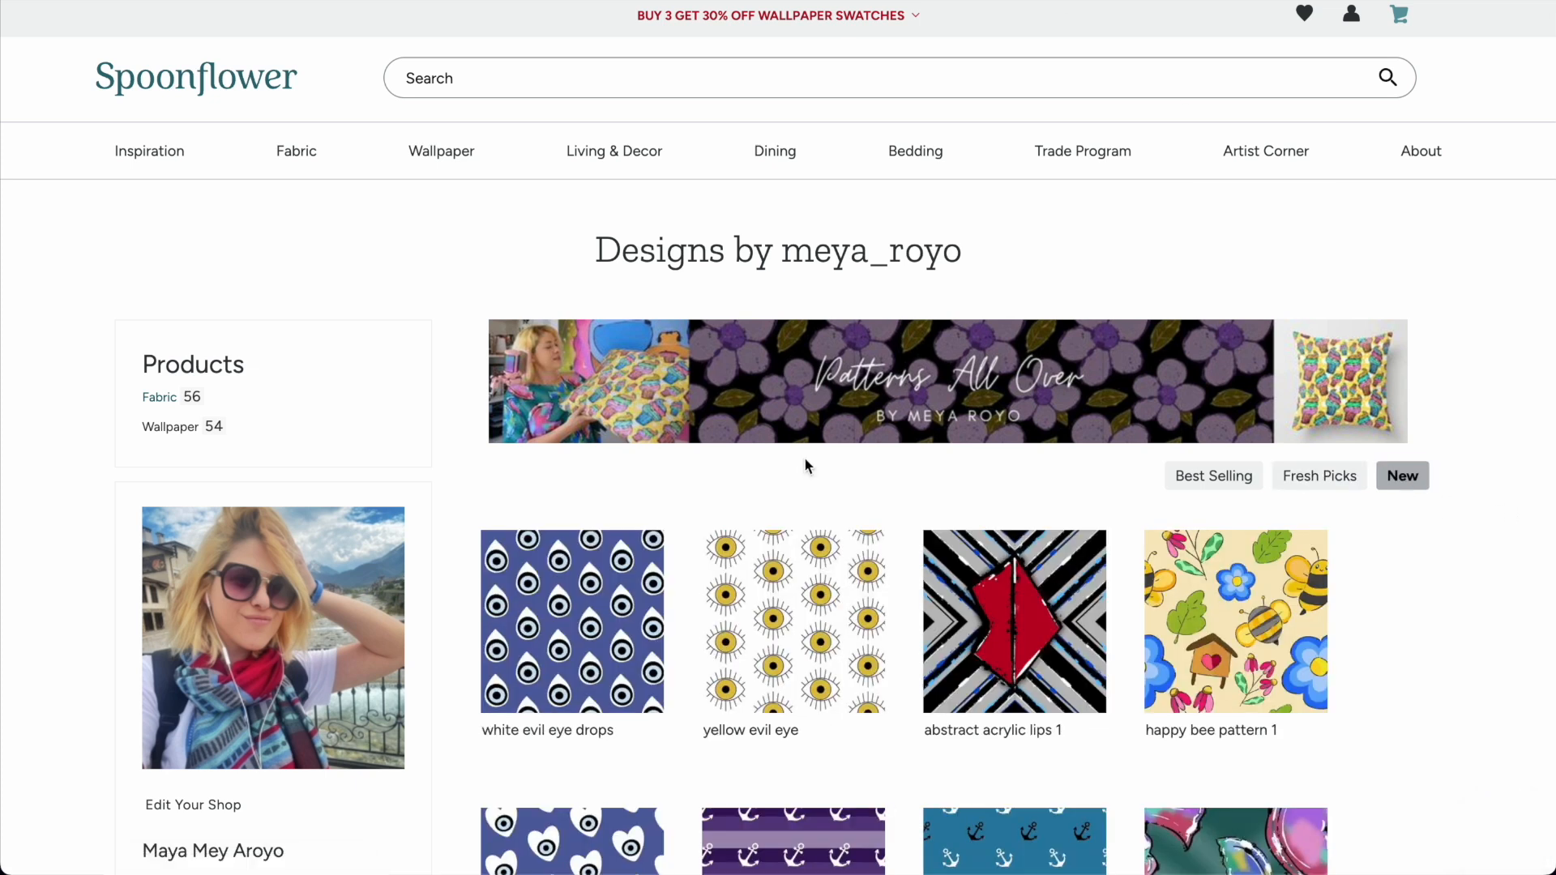
Look over the newest designs listed in the designer's shop.
scroll(805, 462, "down", 3)
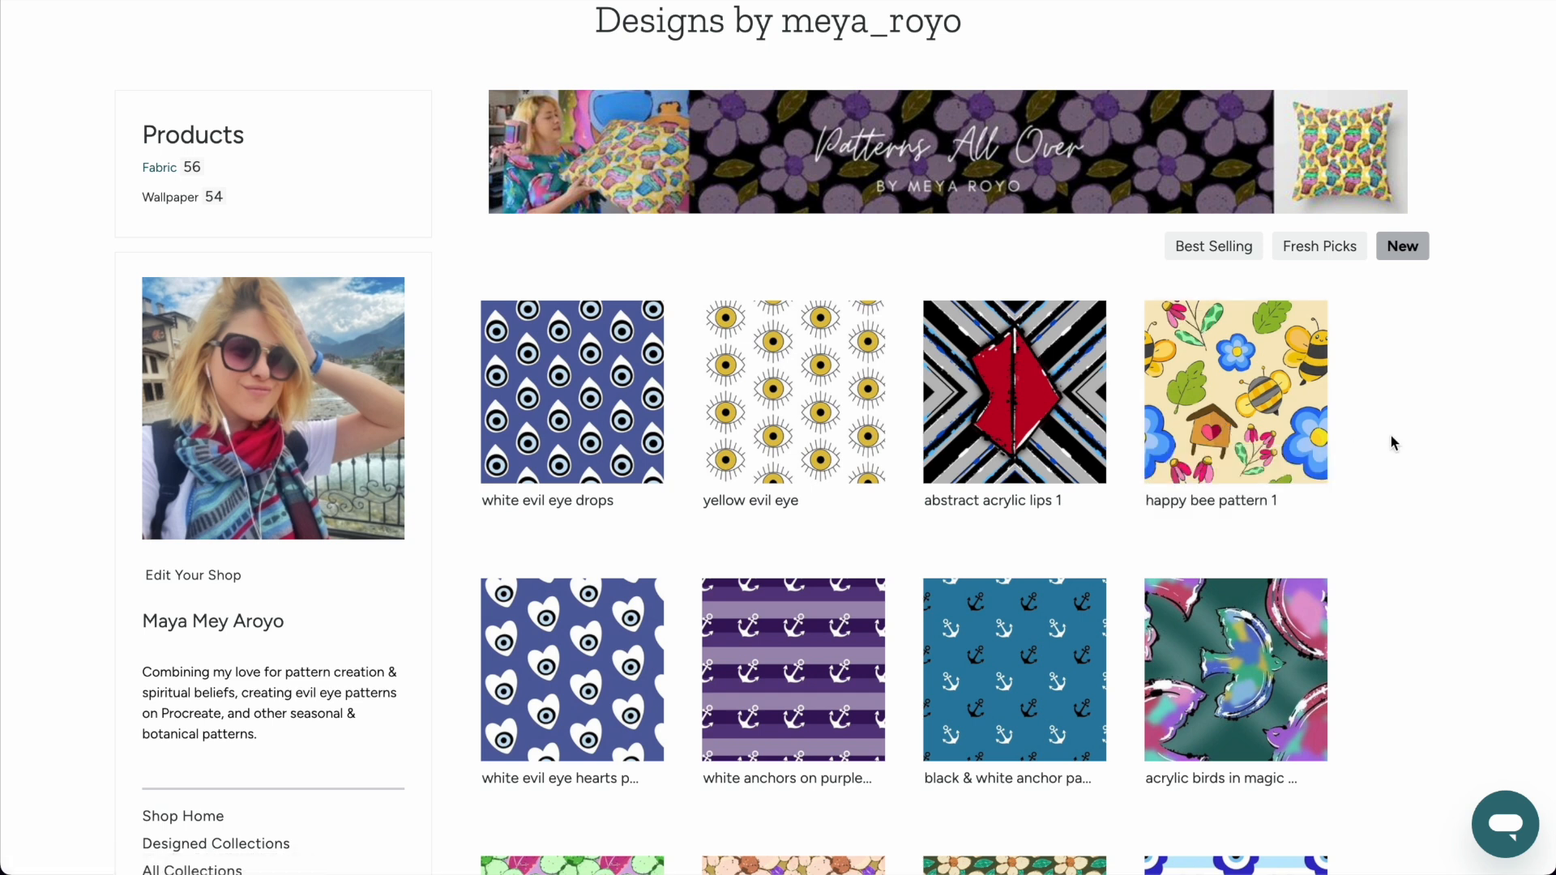
scroll(1345, 400, "up", 3)
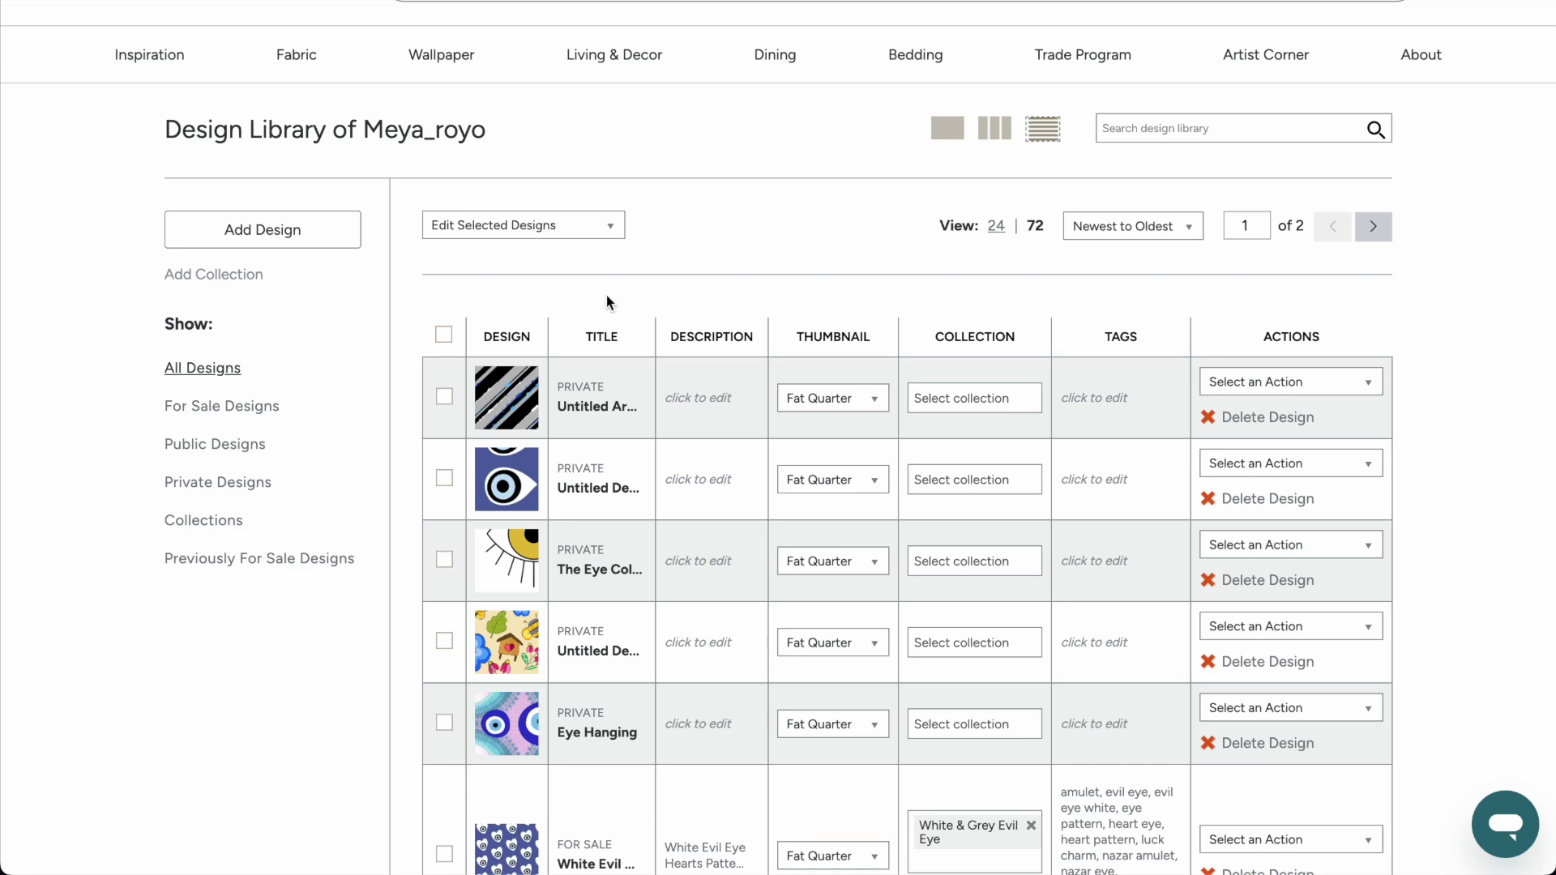
Show the collections in the design library and open the Make it Pink collection to view its designs.
left_click(203, 521)
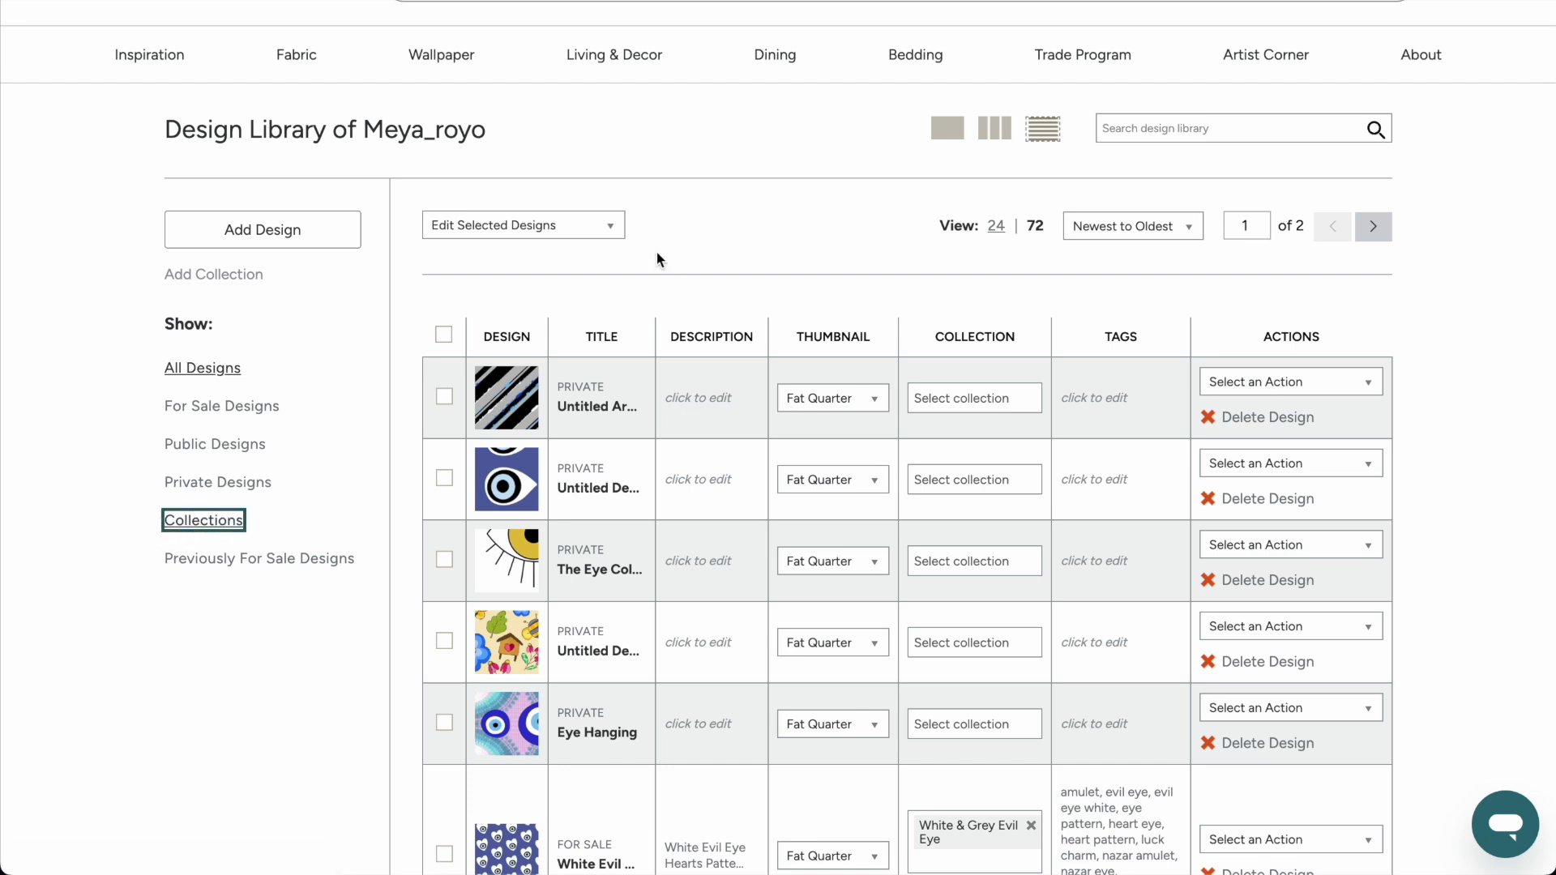
scroll(851, 313, "down", 4)
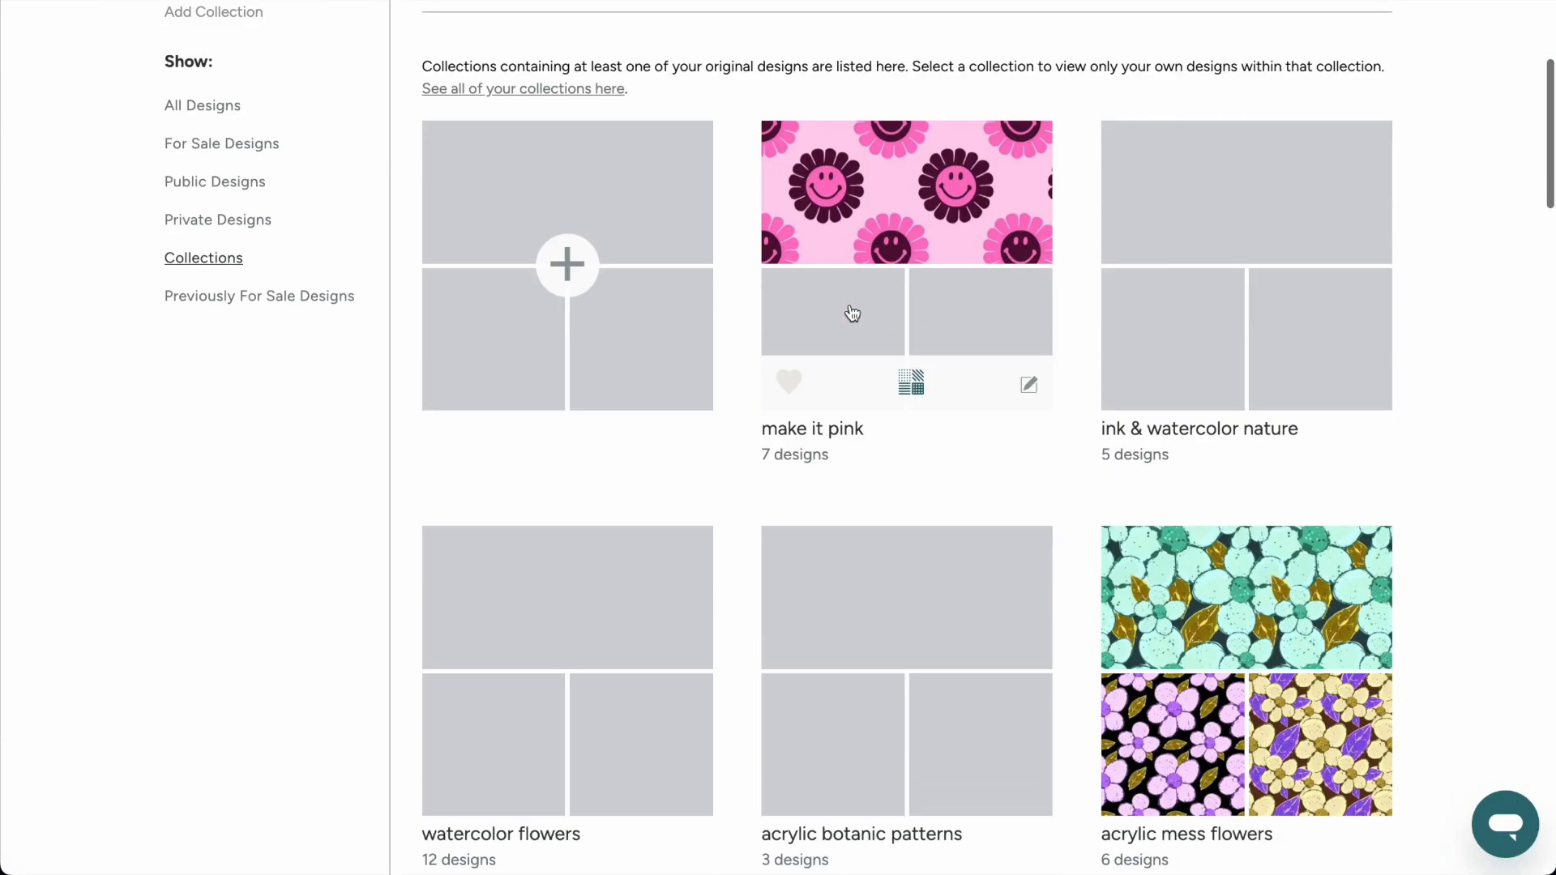
scroll(850, 311, "down", 9)
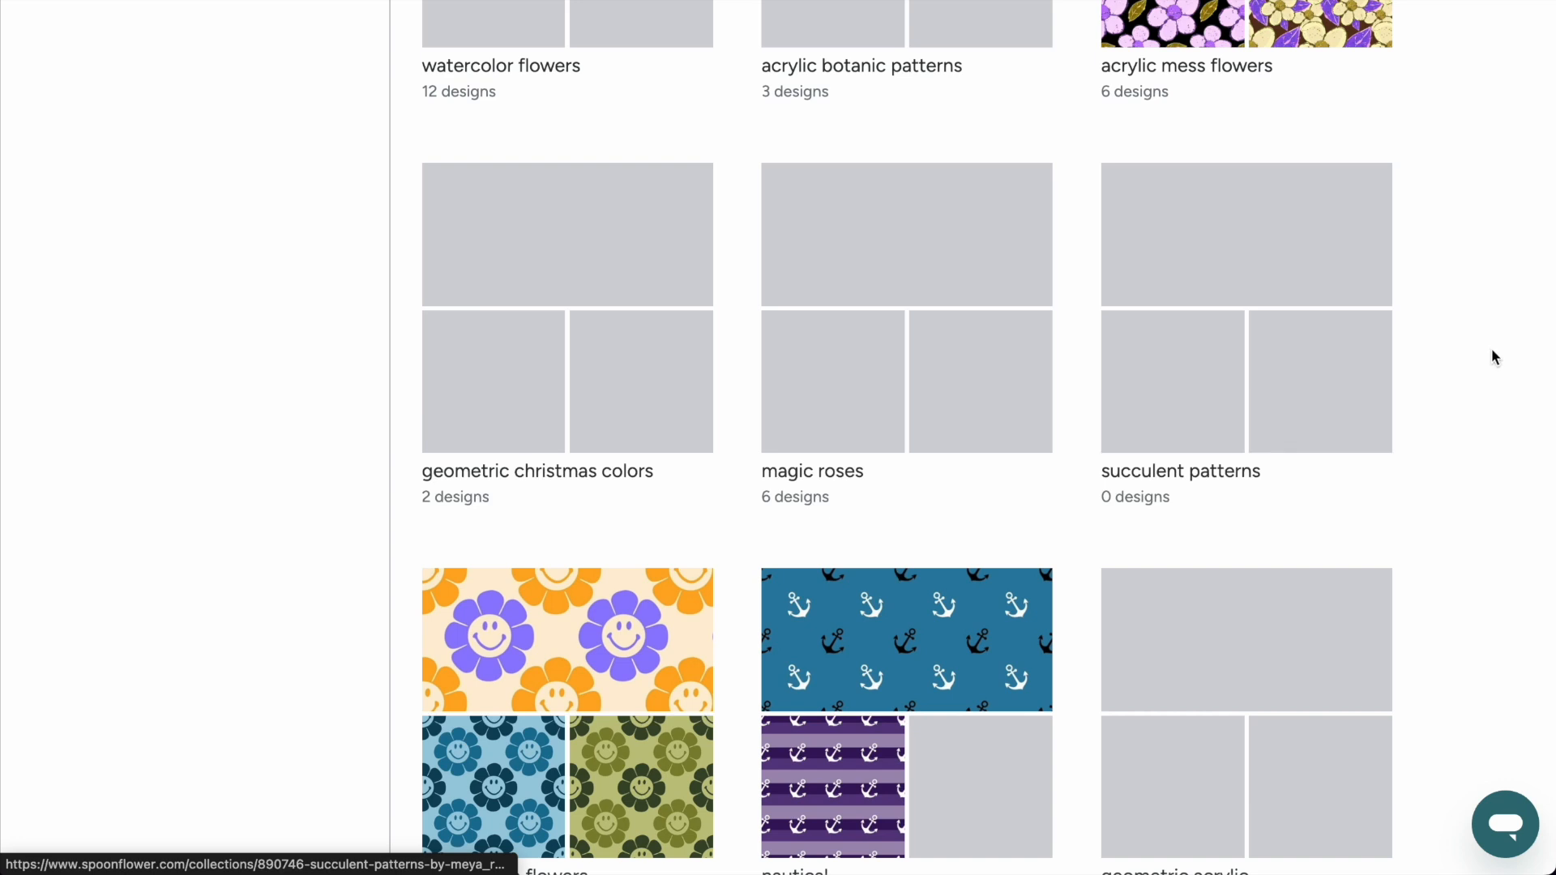
scroll(1508, 415, "up", 7)
scroll(1508, 416, "down", 3)
scroll(1508, 415, "up", 4)
scroll(1504, 412, "up", 2)
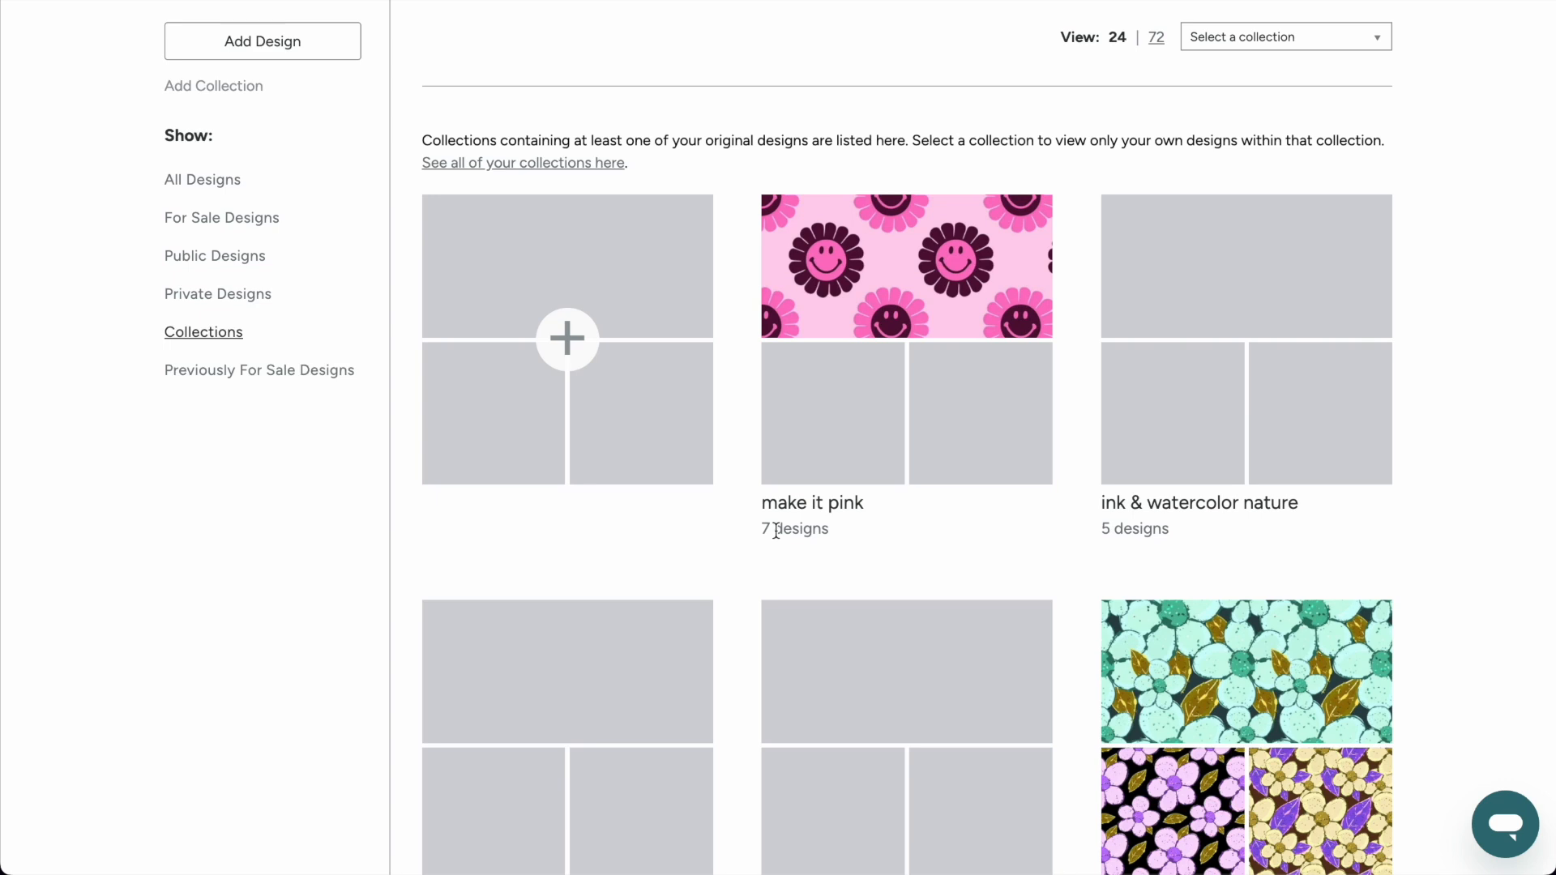
left_click(959, 342)
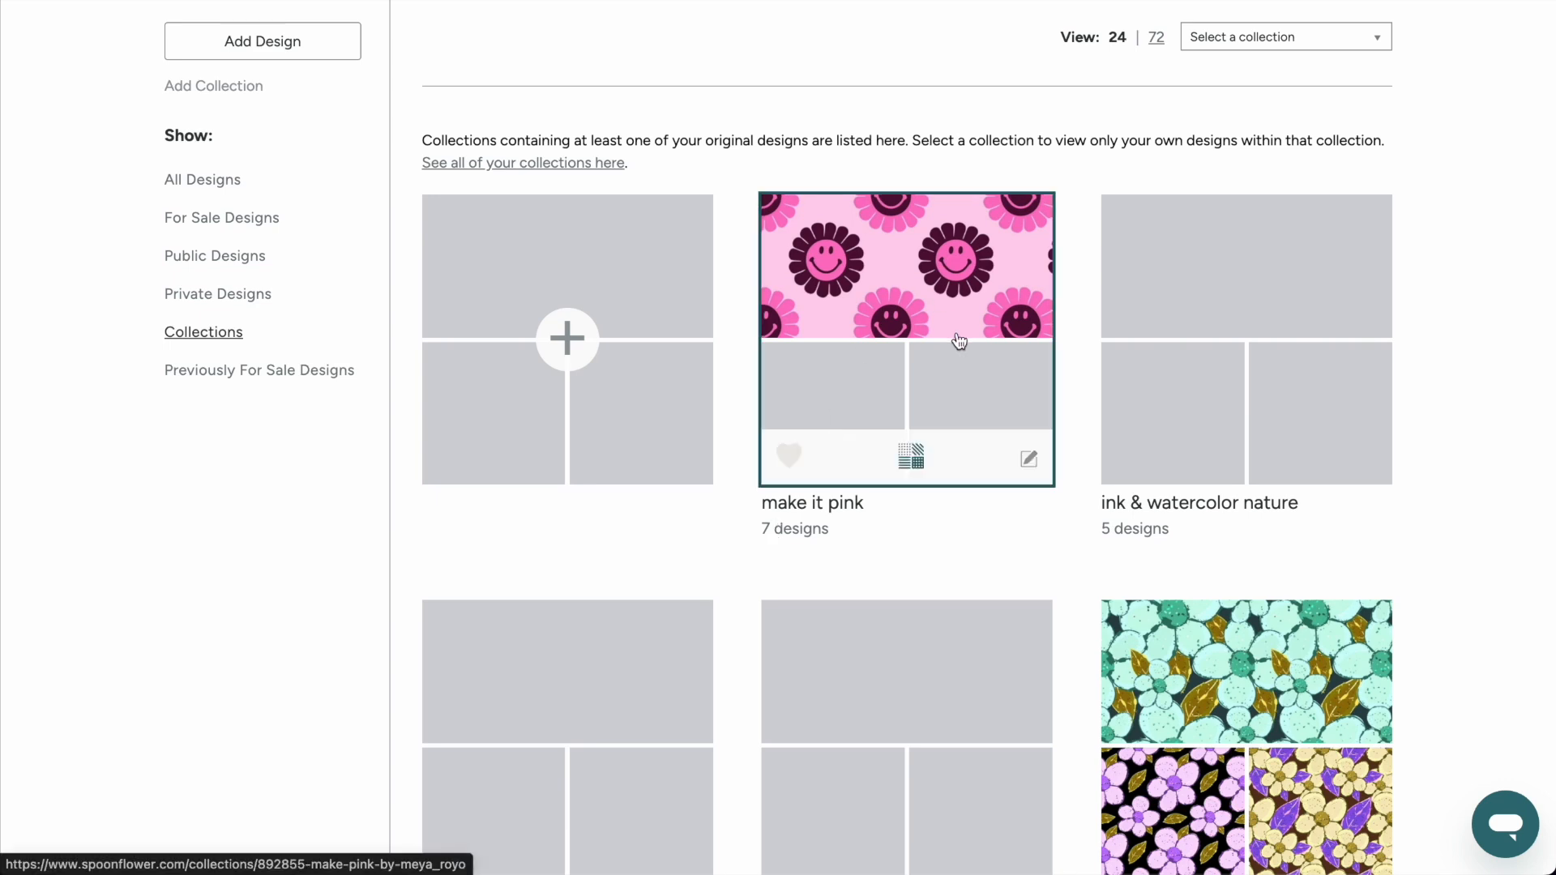
scroll(959, 341, "down", 5)
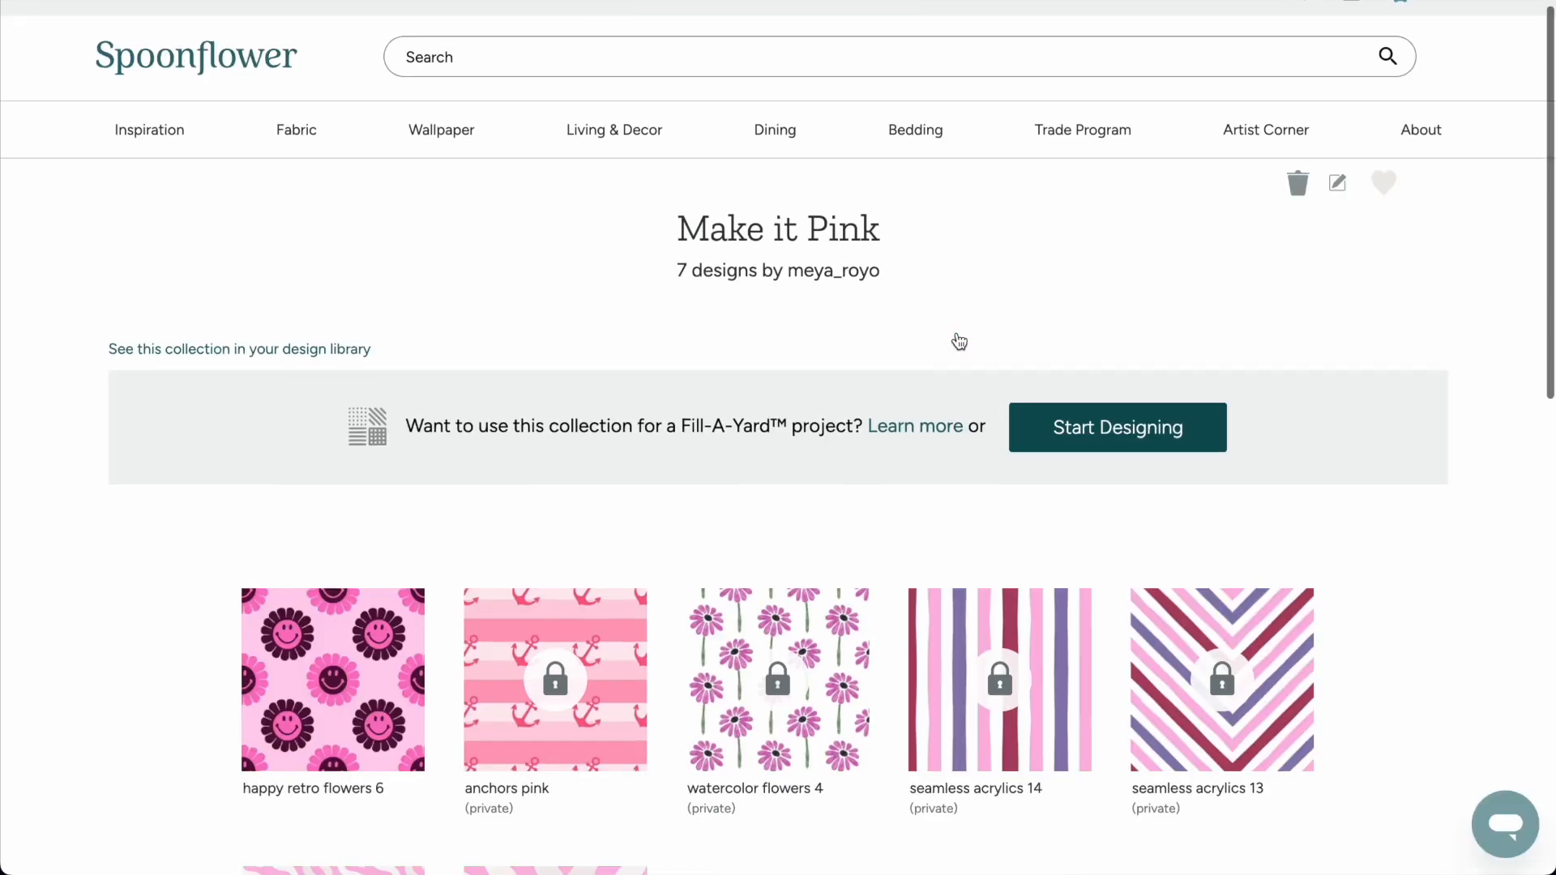
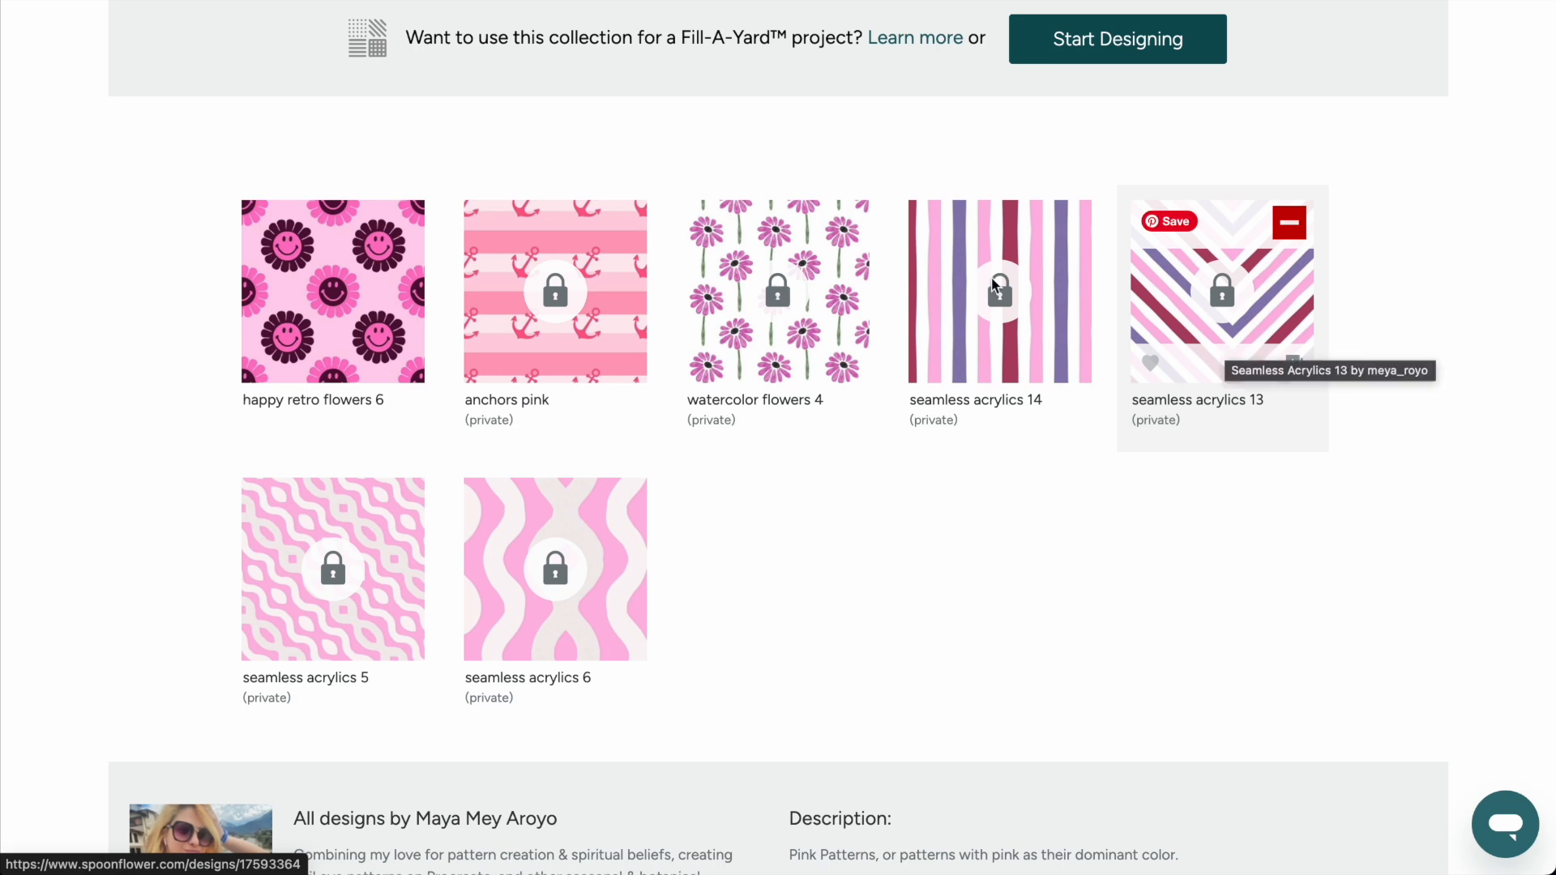
Return to the collections in the design library and start a new collection named Happy Bees.
scroll(410, 199, "up", 5)
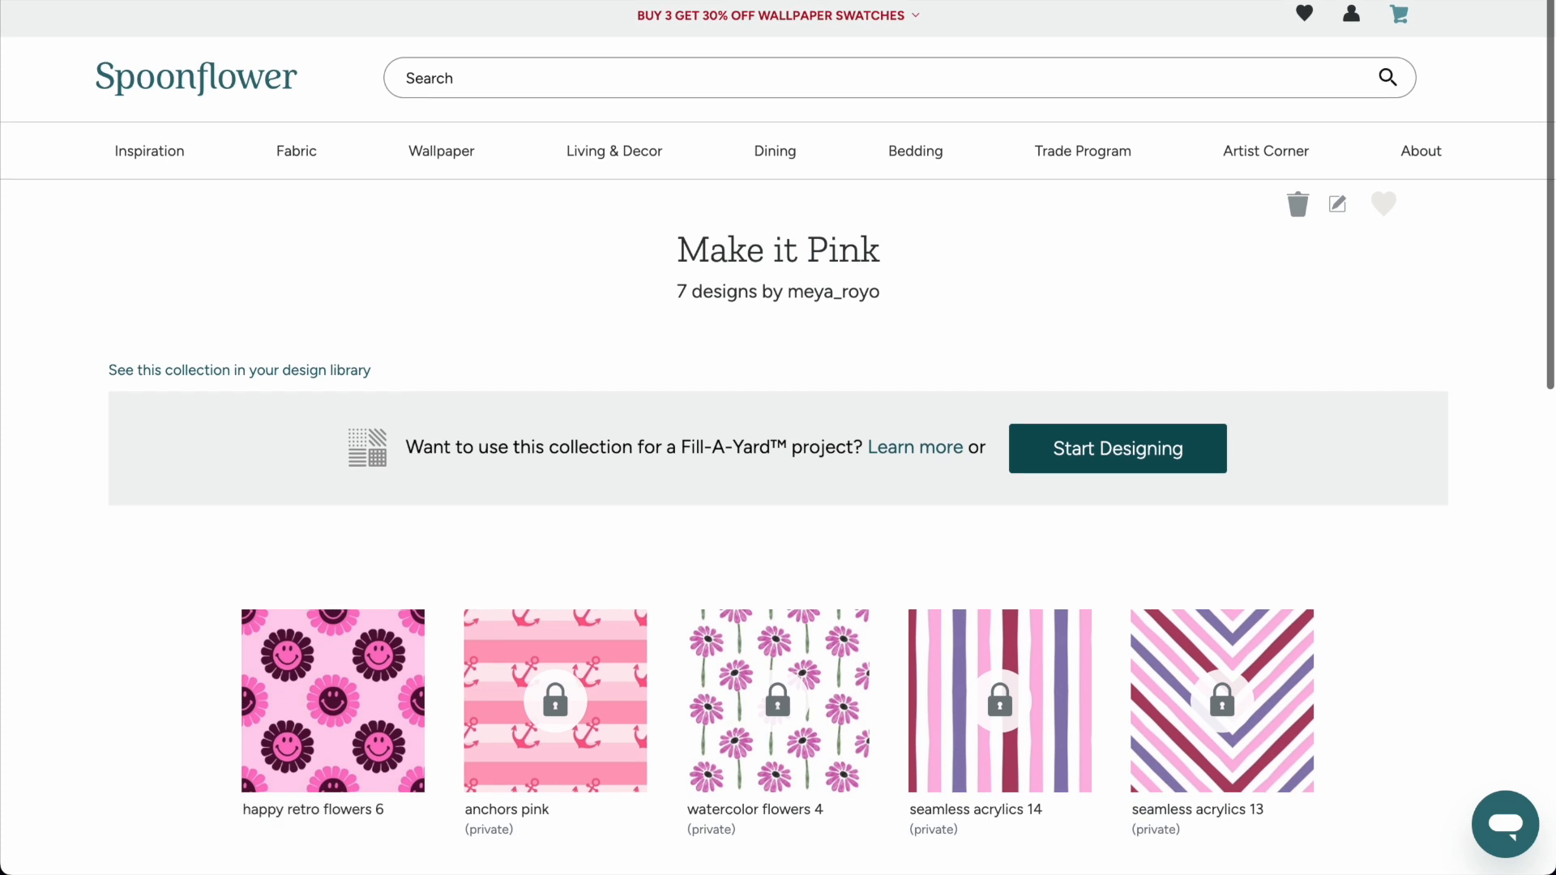
key("alt+Left")
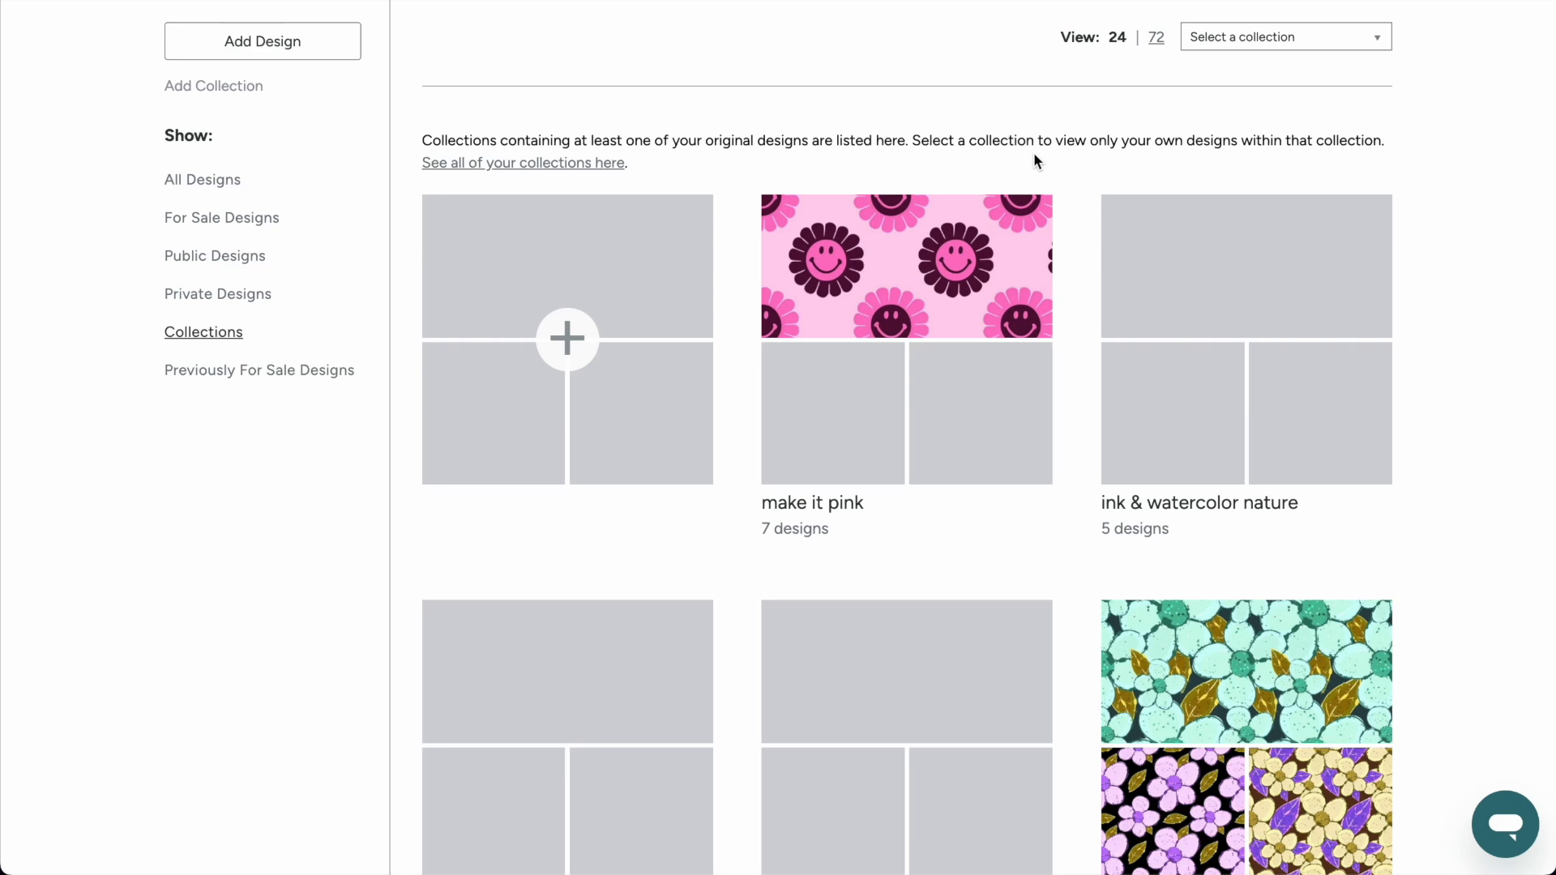
left_click(556, 337)
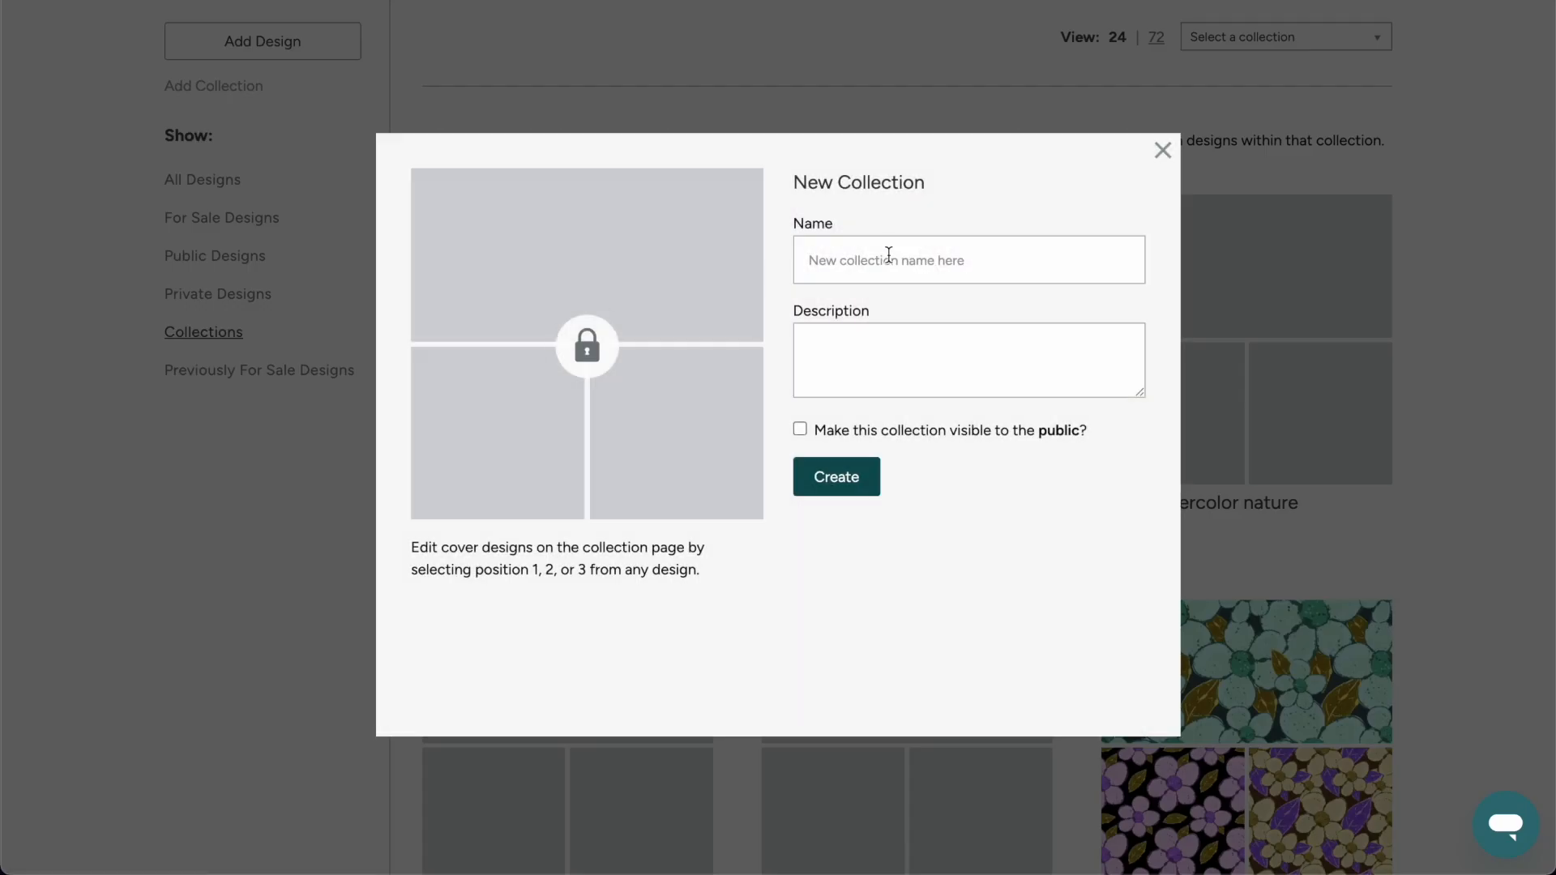
left_click(888, 258)
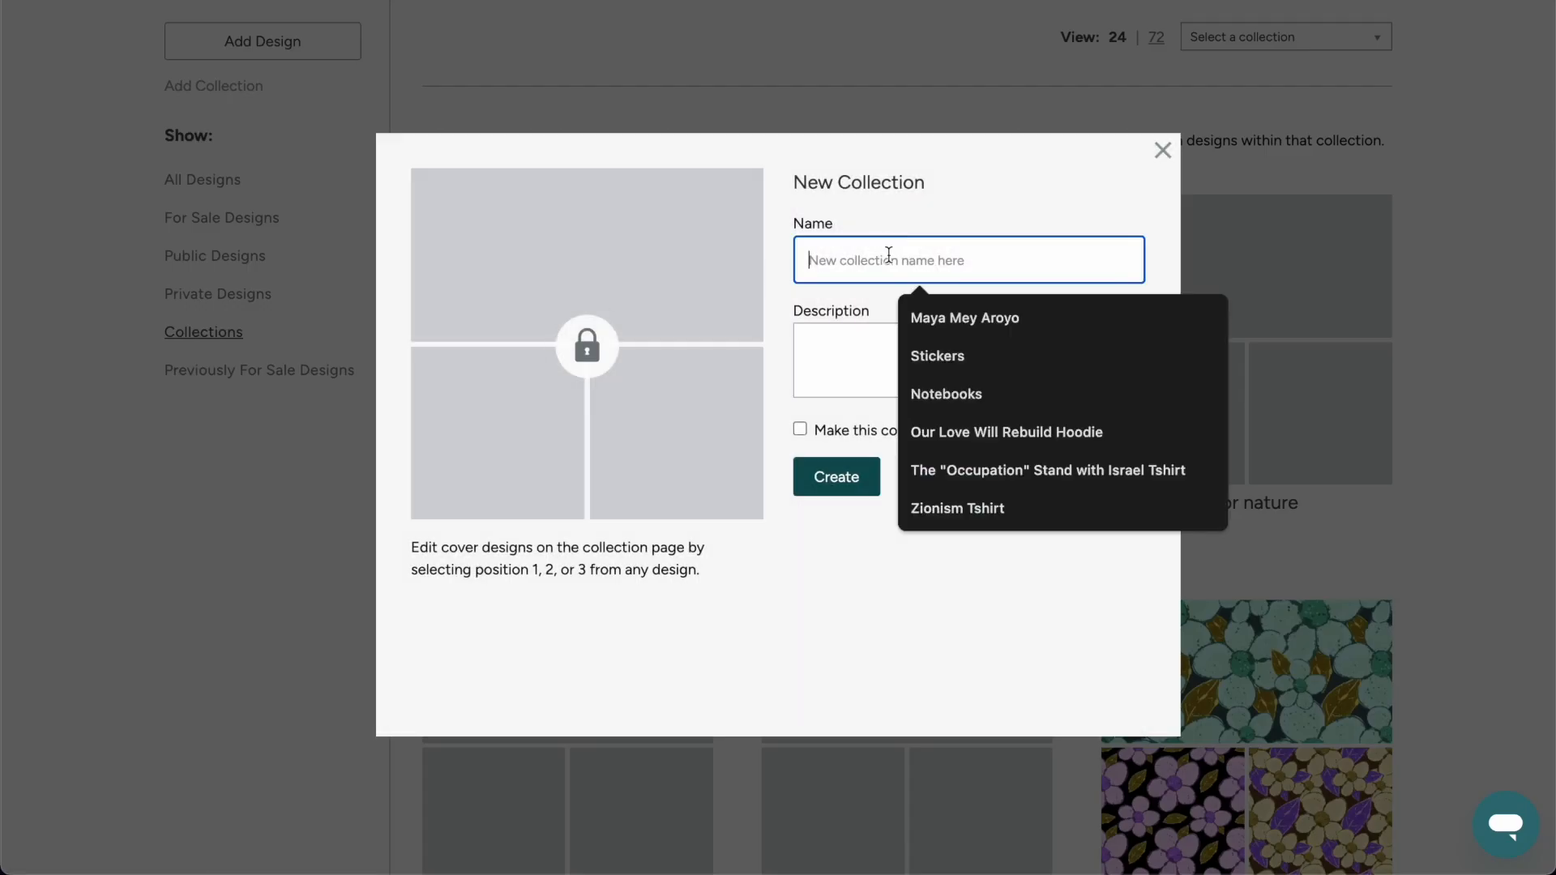
type("Happy Bees")
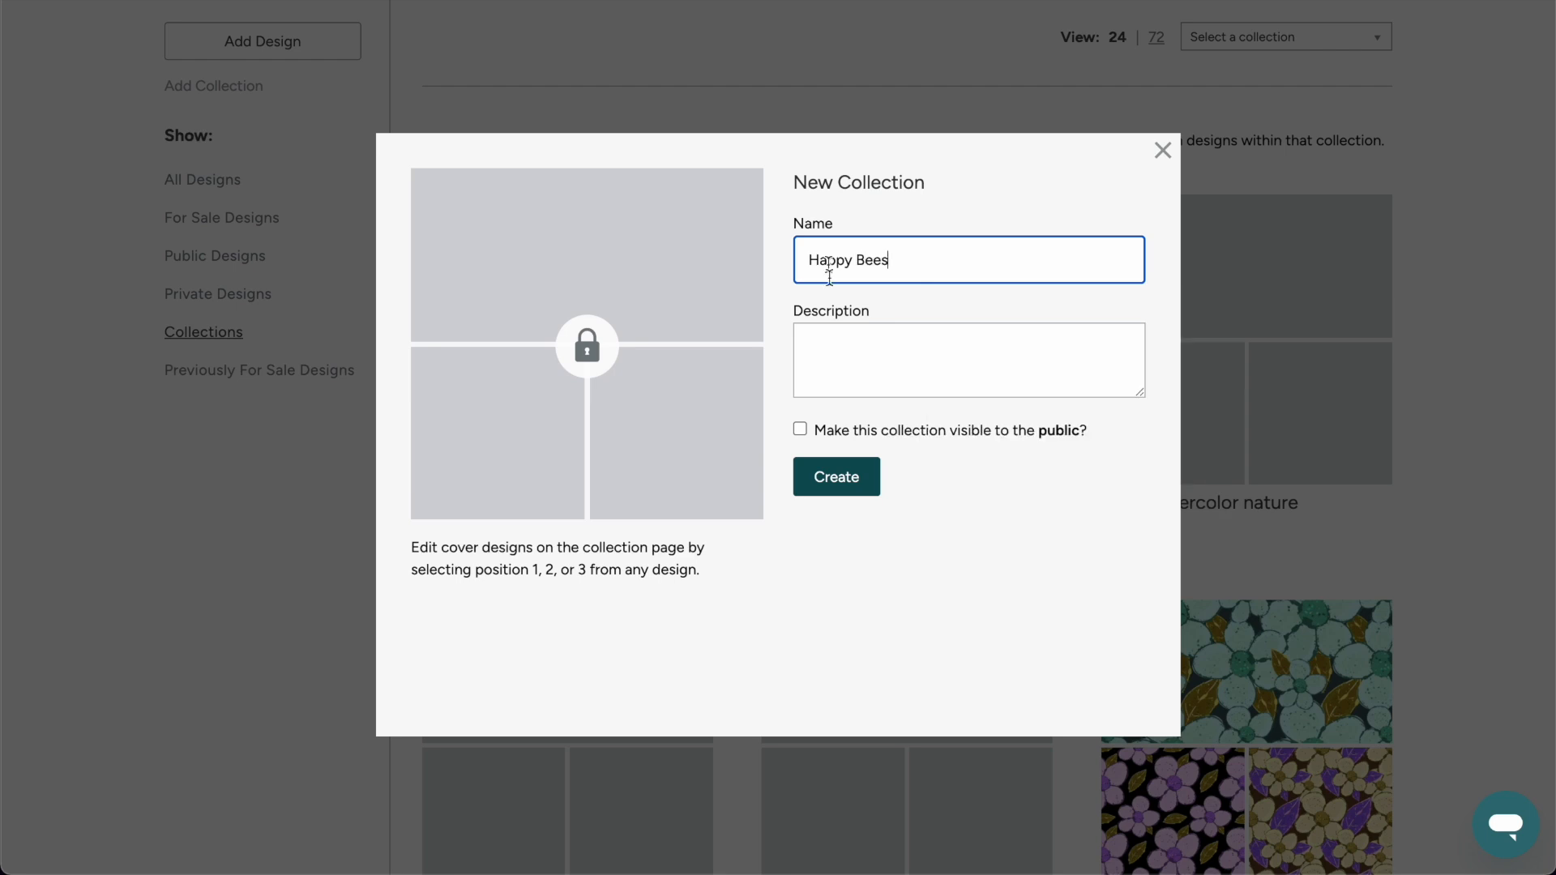
Describe the collection as hand illustrated bees and other nature elements made with acrylic digital brushes on Procreate, make it public and create it.
left_click(923, 380)
key("ctrl+v")
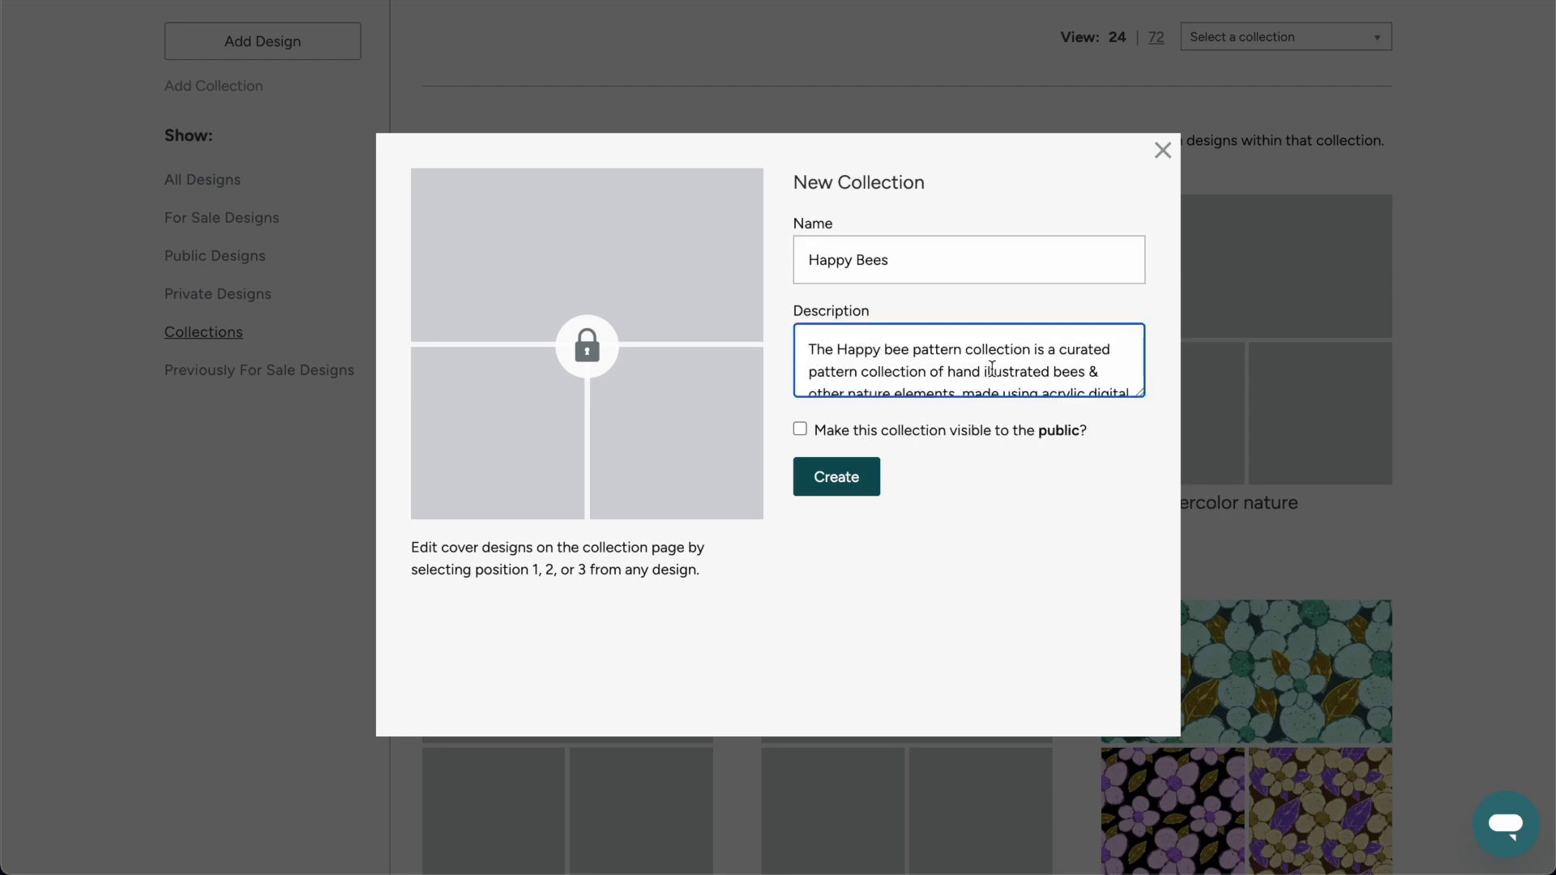
scroll(1064, 346, "down", 2)
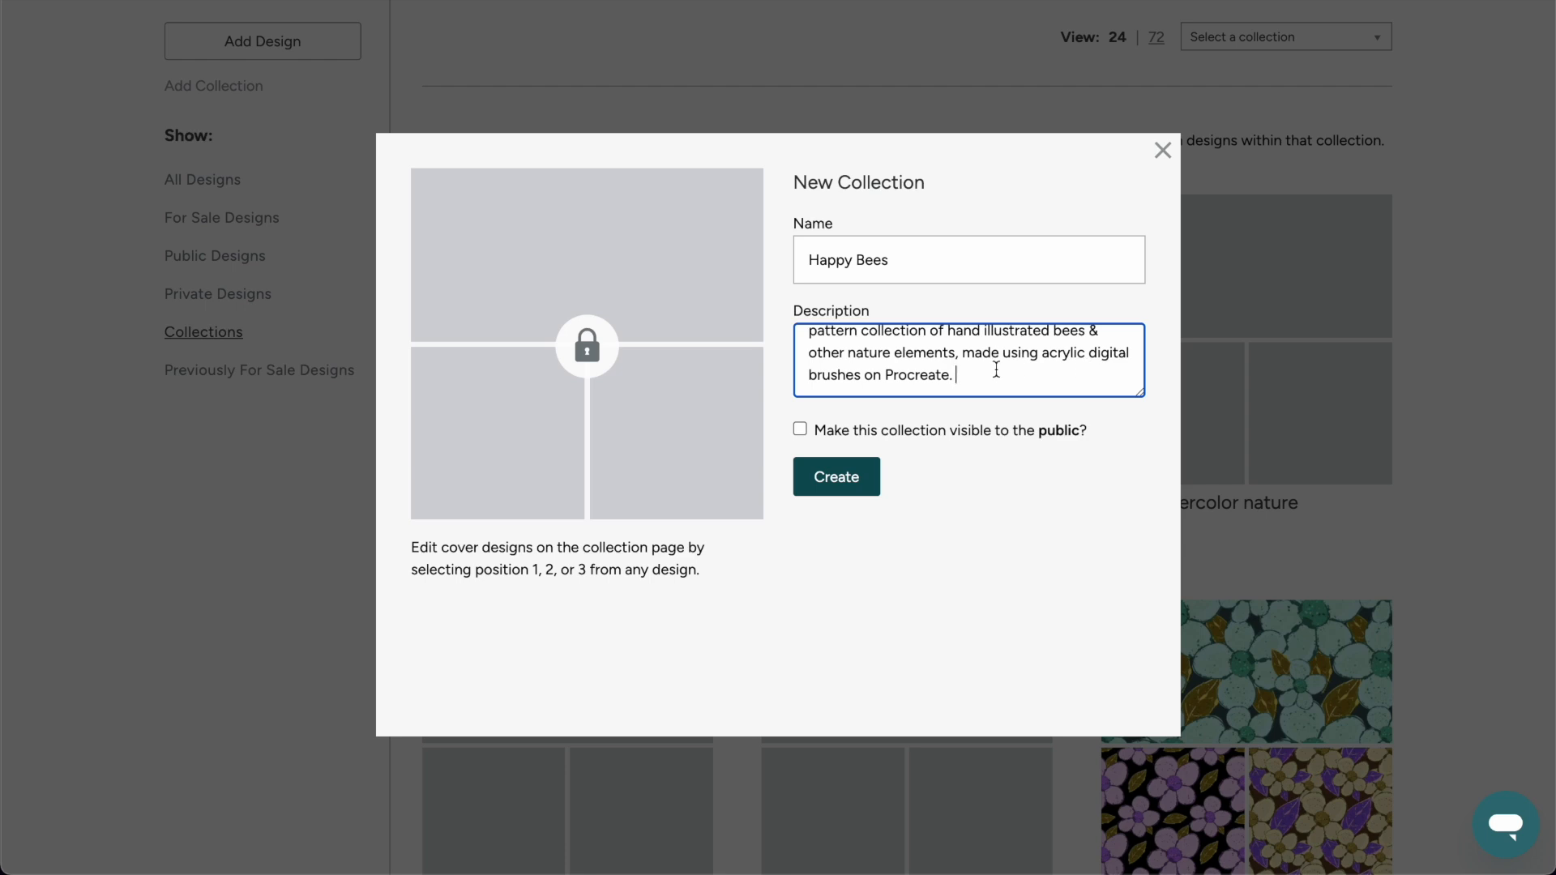
left_click(855, 428)
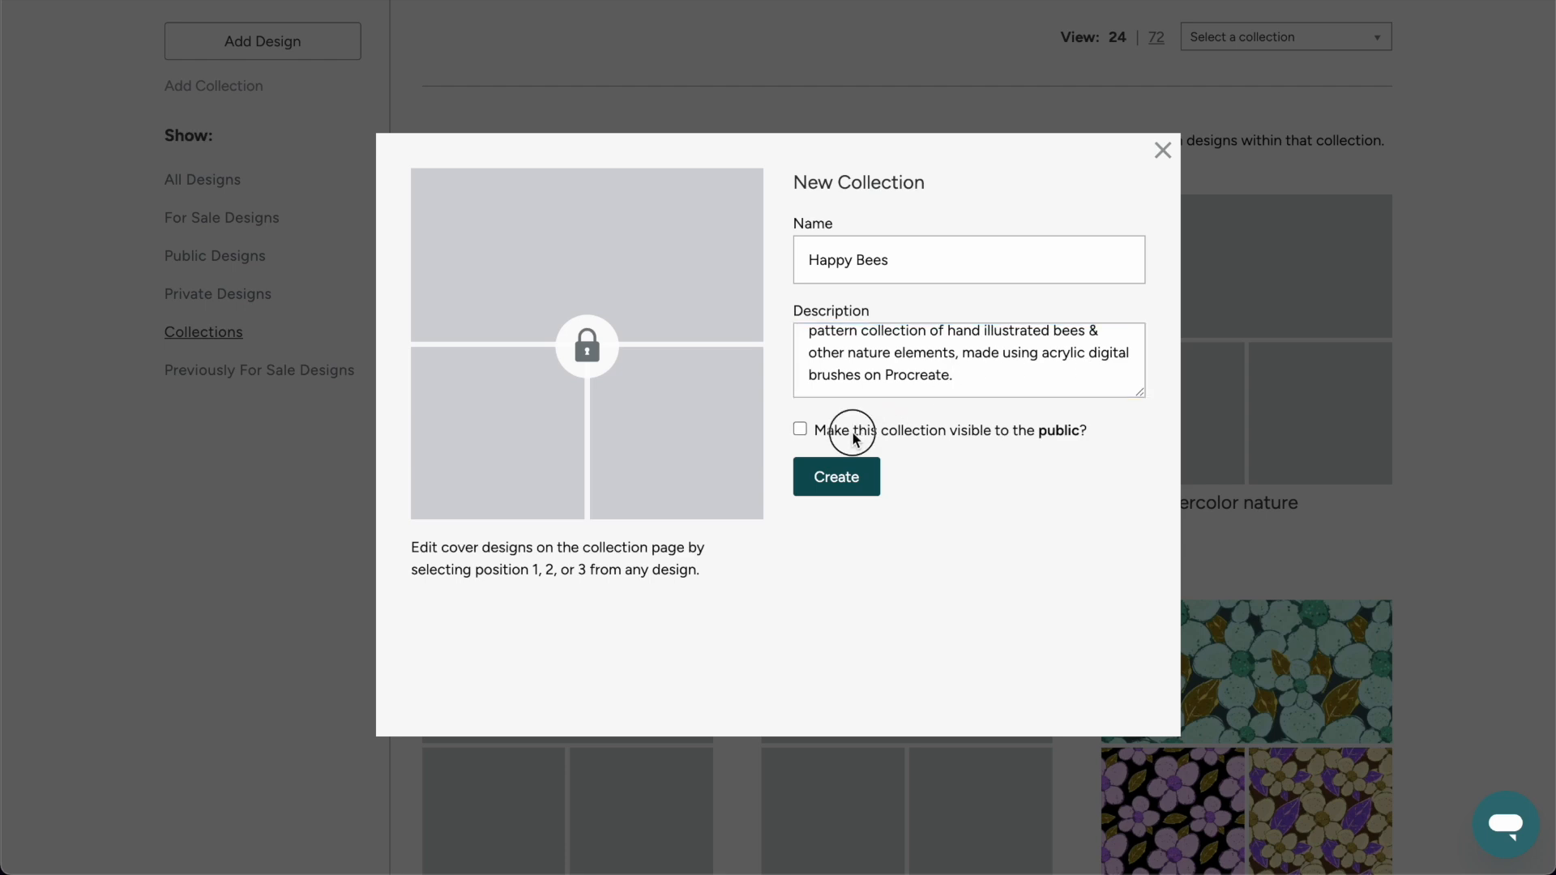
left_click(851, 490)
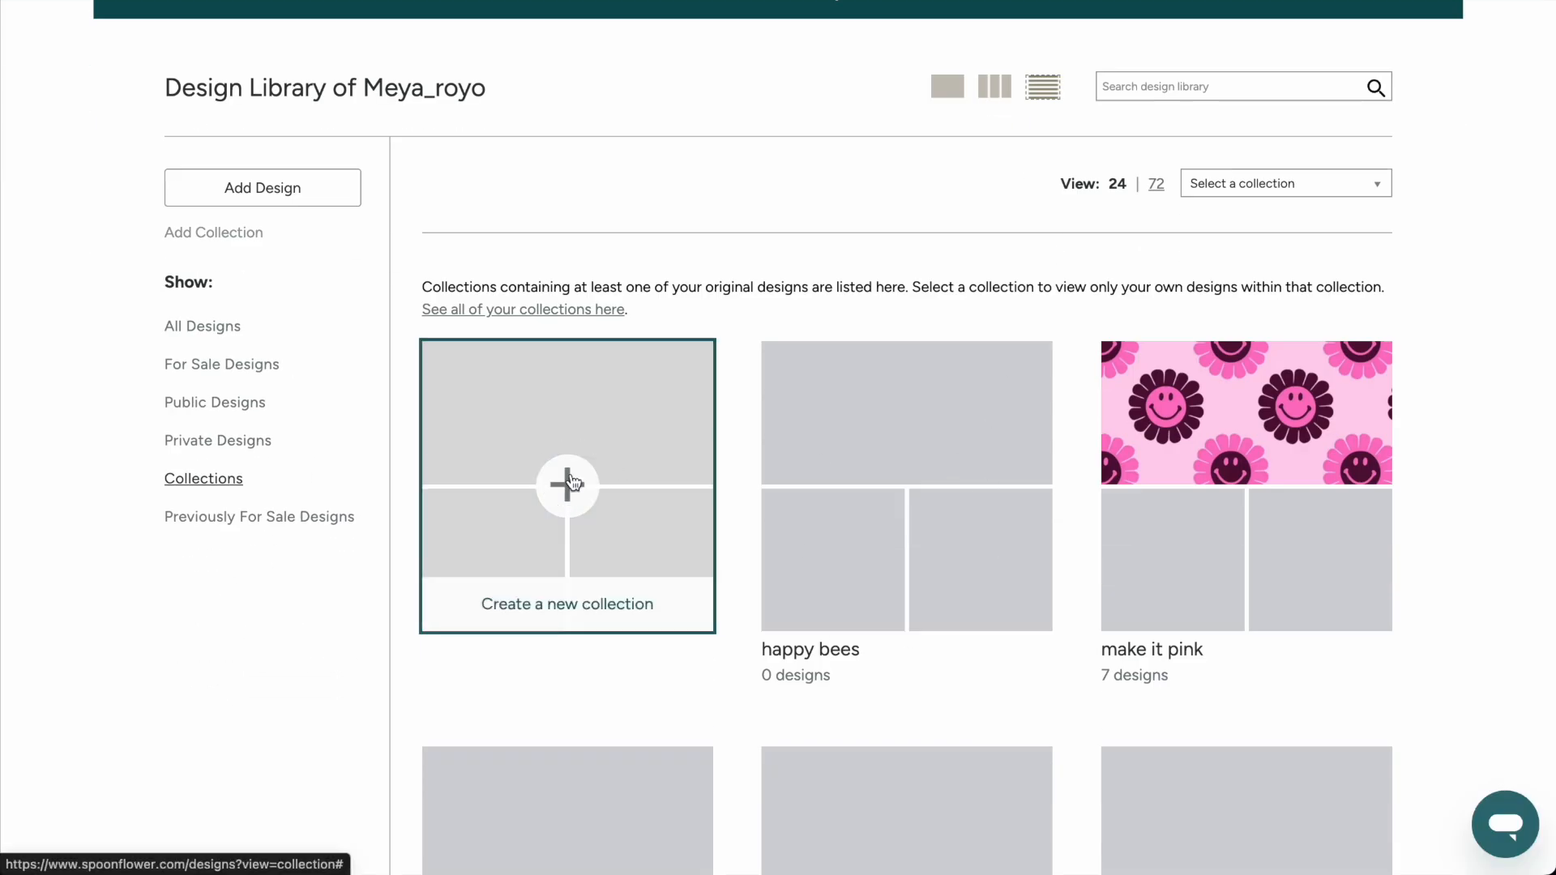
Start another new collection named Abstract Acrylic Kisses.
left_click(570, 483)
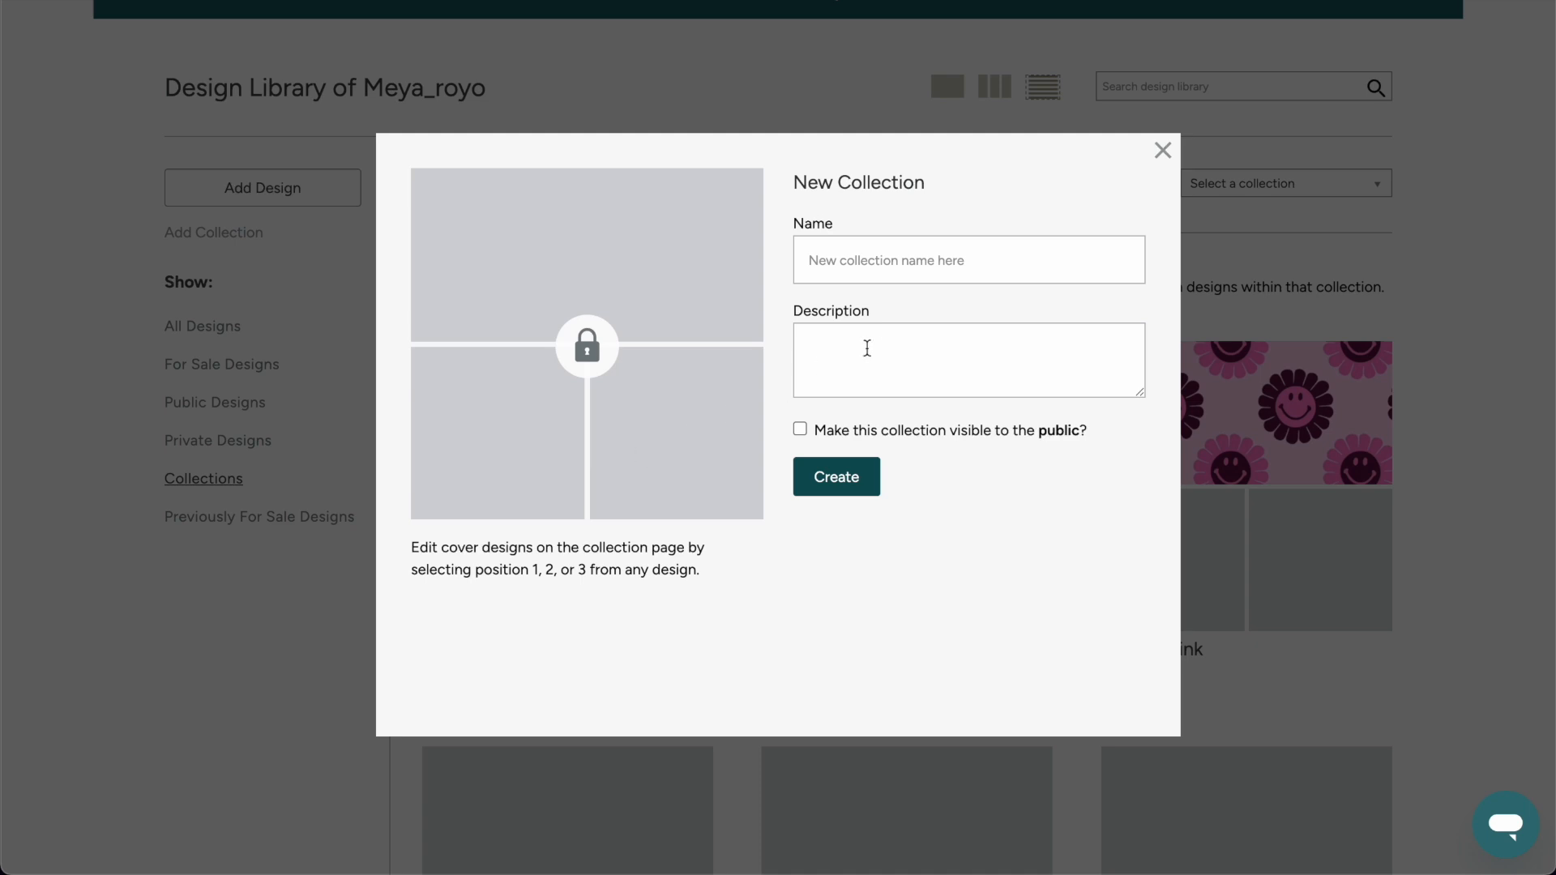
left_click(897, 259)
type("Abstract Acrylic Kisses")
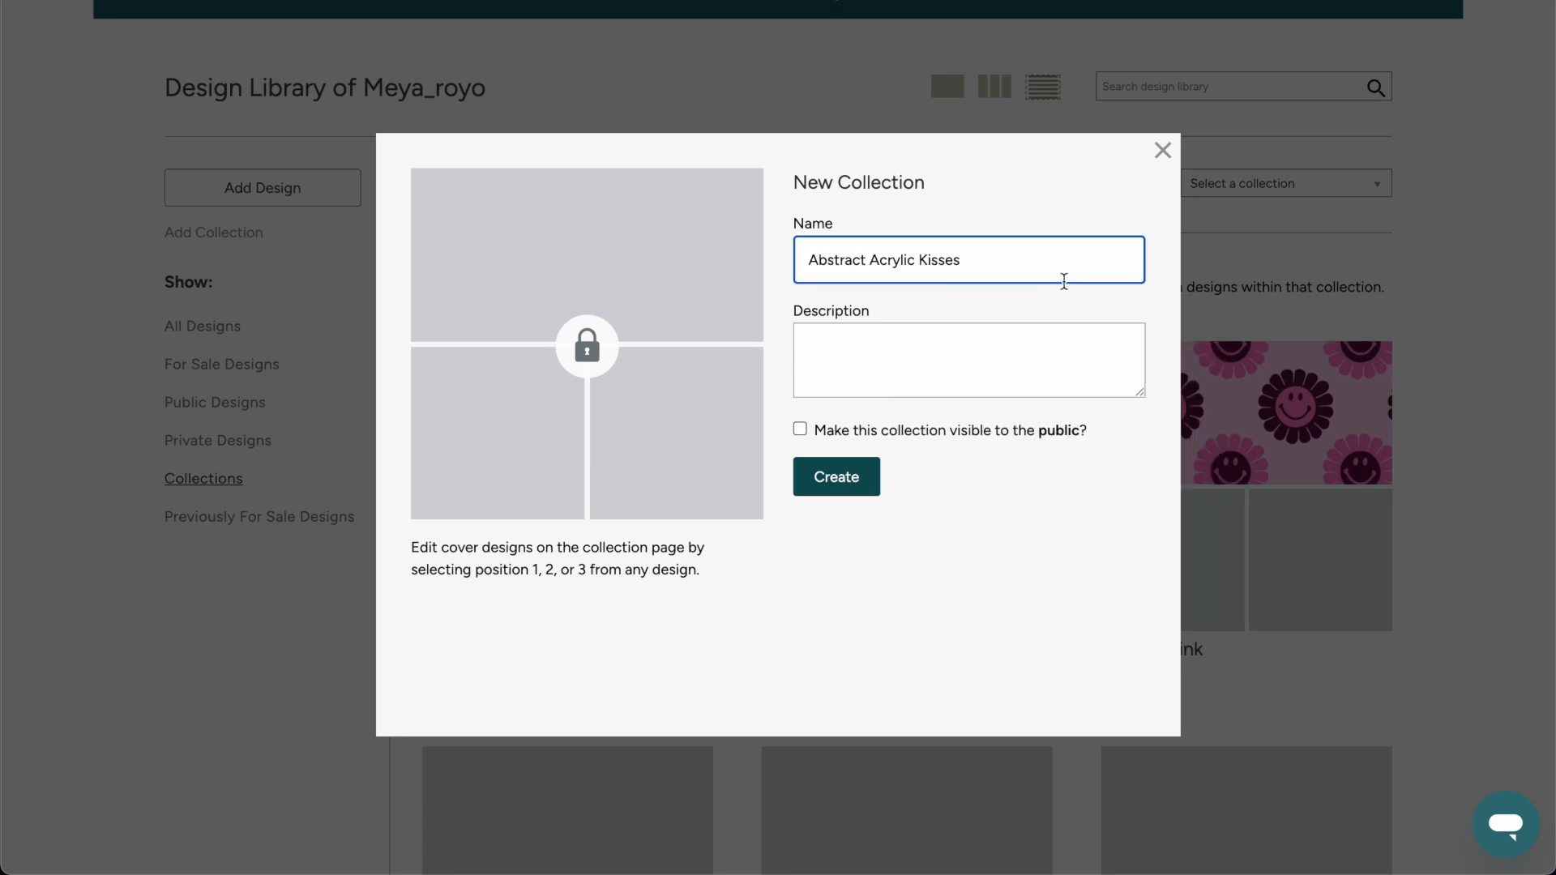
left_click(967, 254)
key("ctrl+a")
Describe the collection as hand illustrated lips made with acrylic digital brushes on procreate in different colors and patterns, make it public and create it.
left_click(861, 358)
key("ctrl+v")
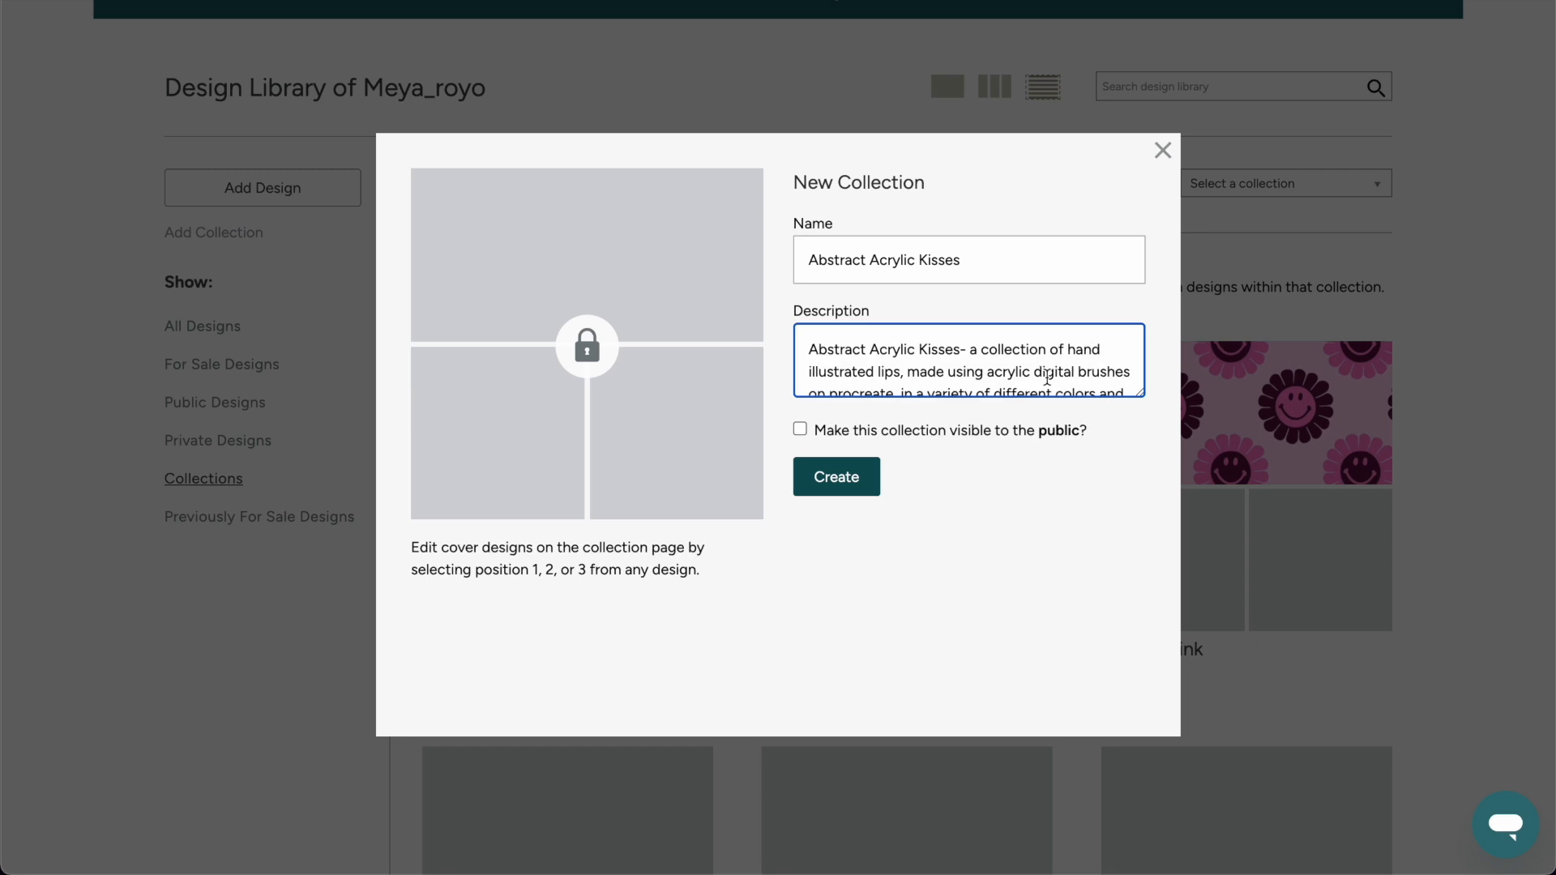
scroll(997, 358, "down", 2)
scroll(1055, 373, "up", 1)
scroll(1055, 373, "down", 1)
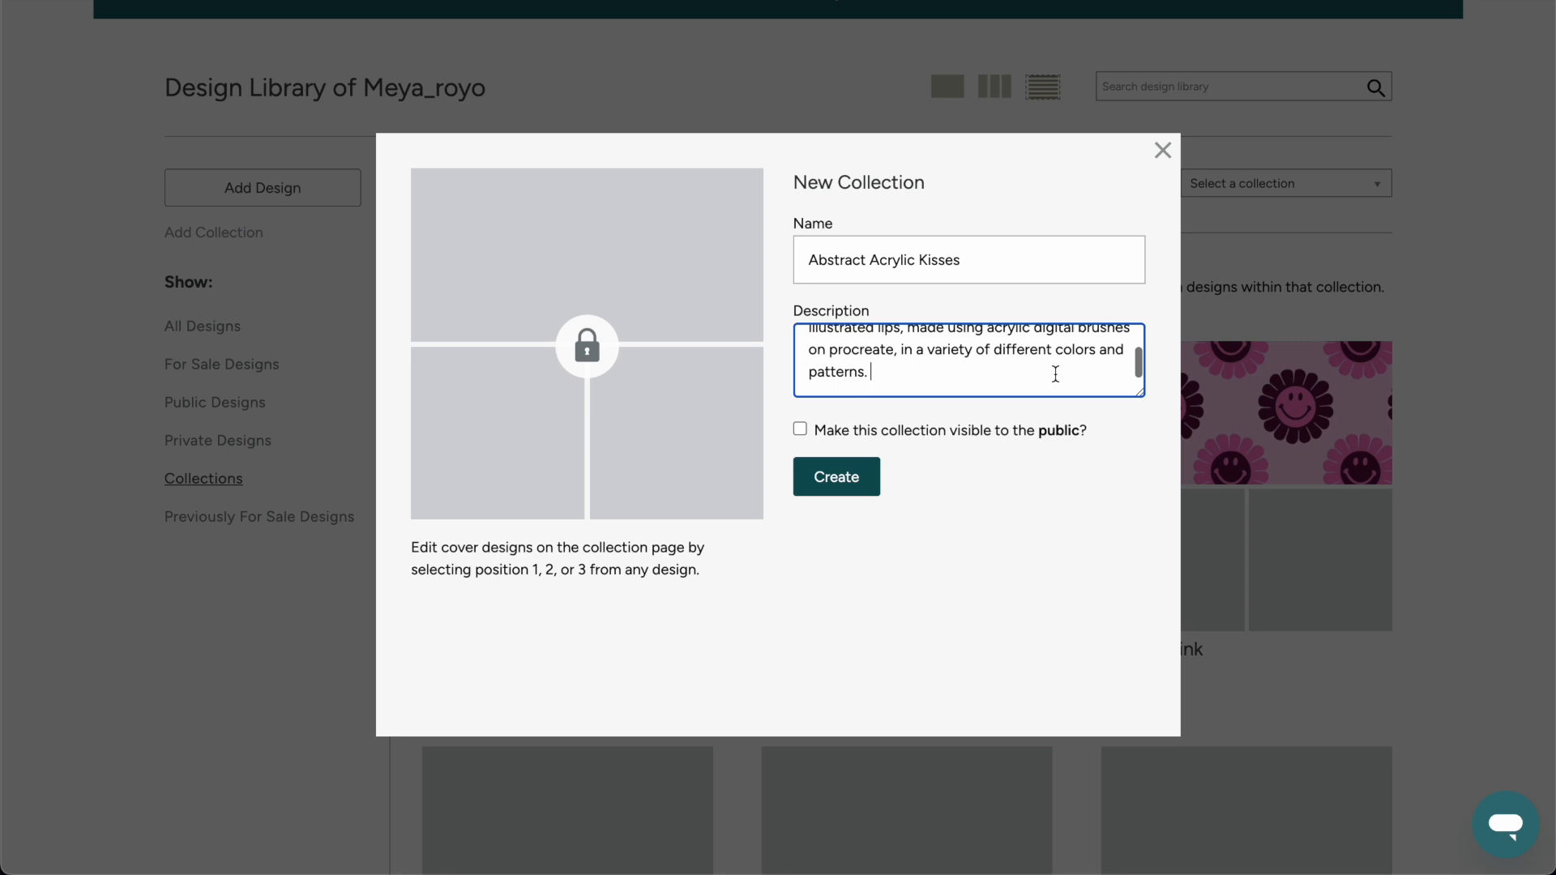
left_click(802, 429)
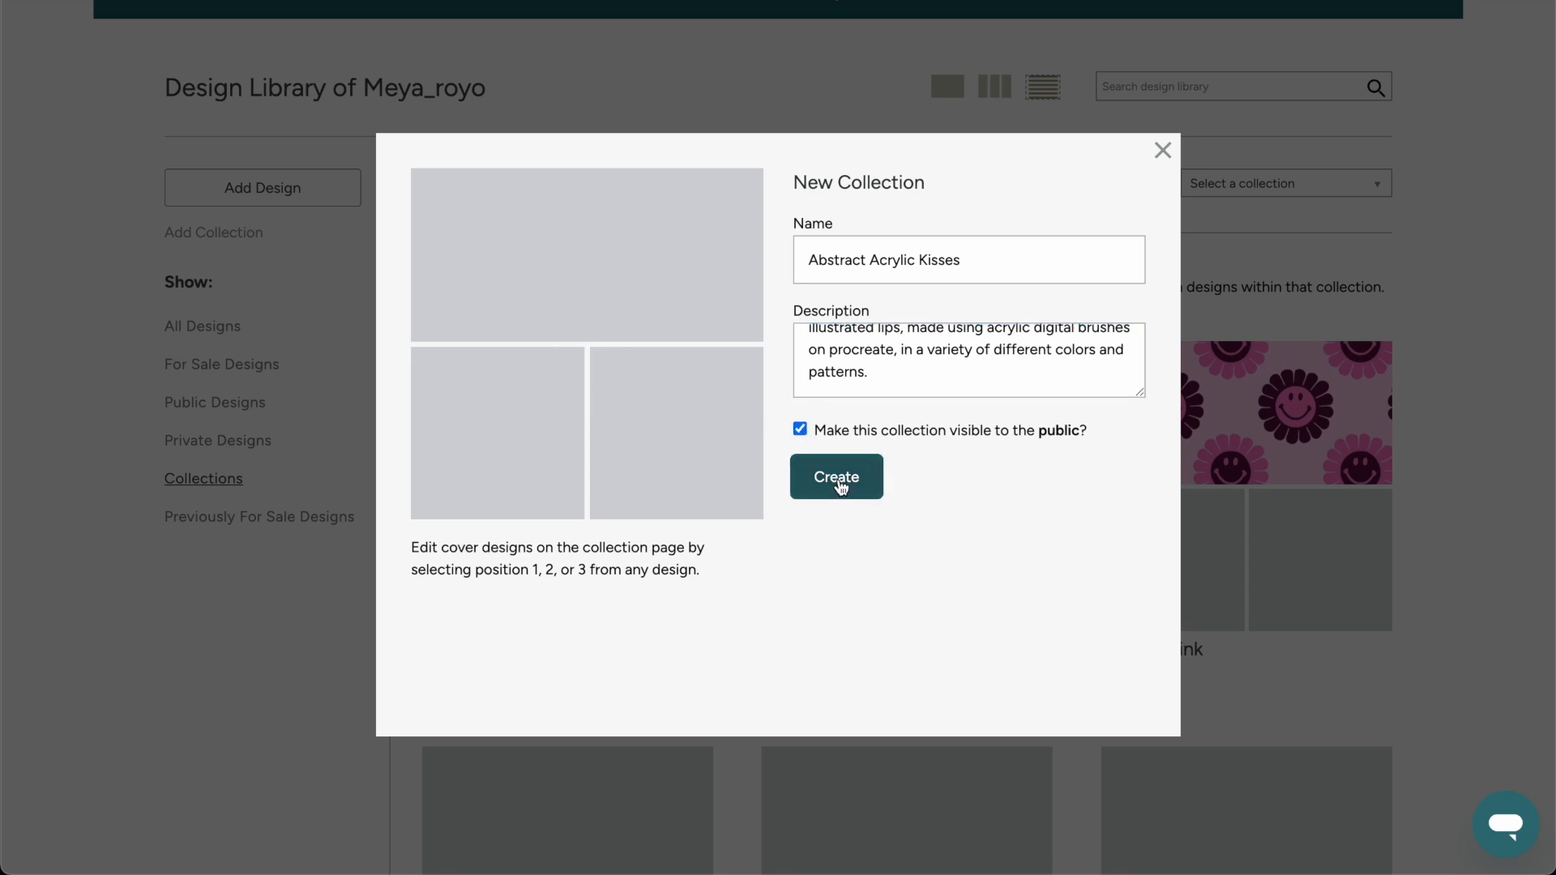
left_click(840, 486)
Show all designs in the library and add the Abstract Acrylic Lips 1 design to the Abstract Acrylic Kisses collection.
scroll(392, 376, "down", 3)
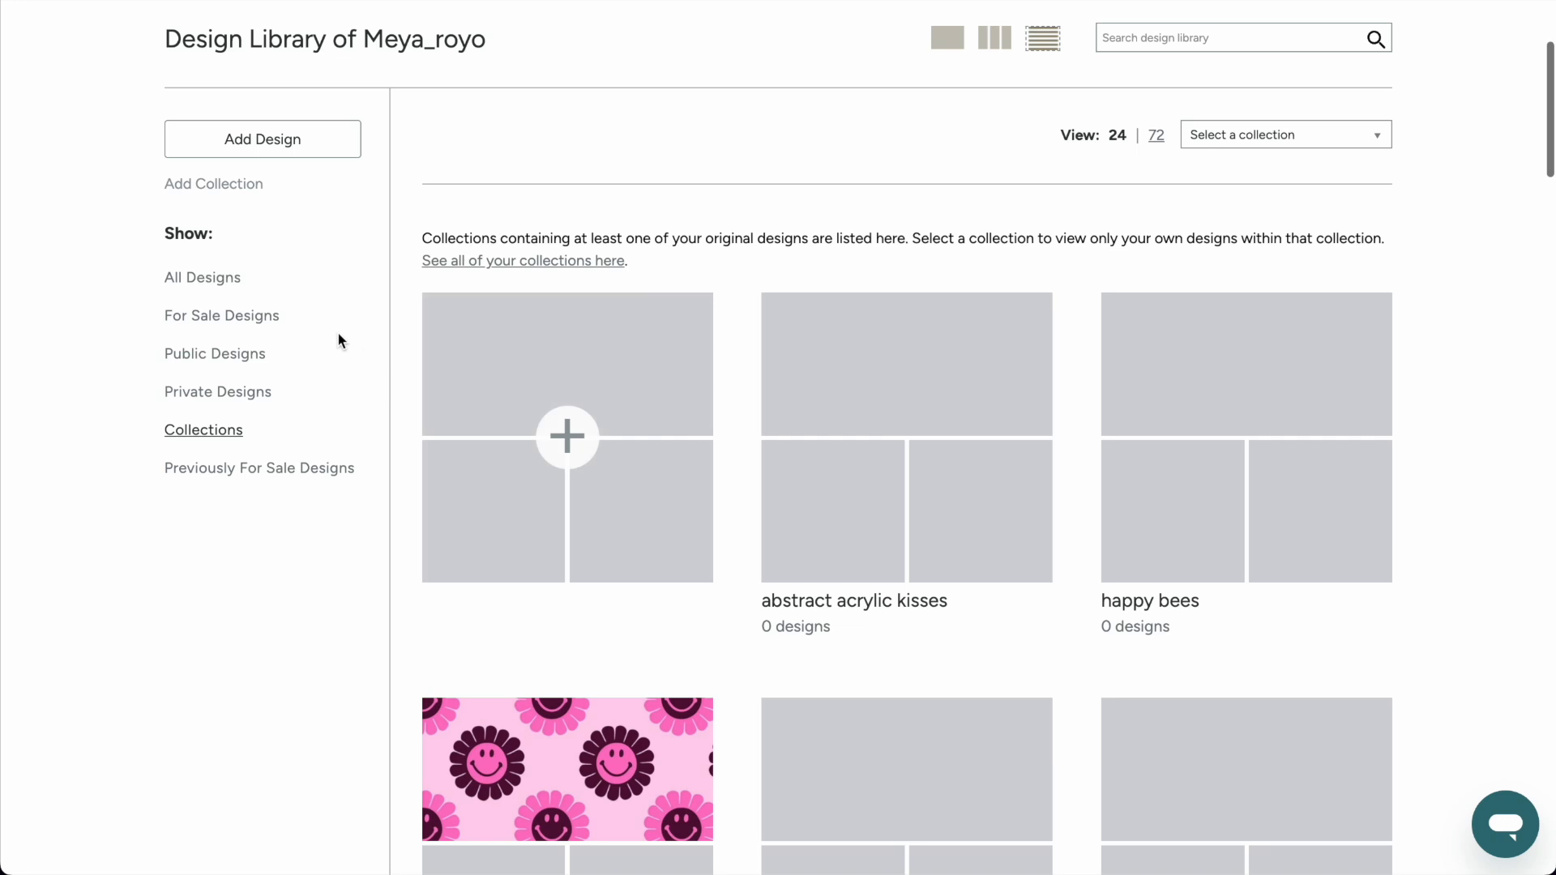
left_click(220, 282)
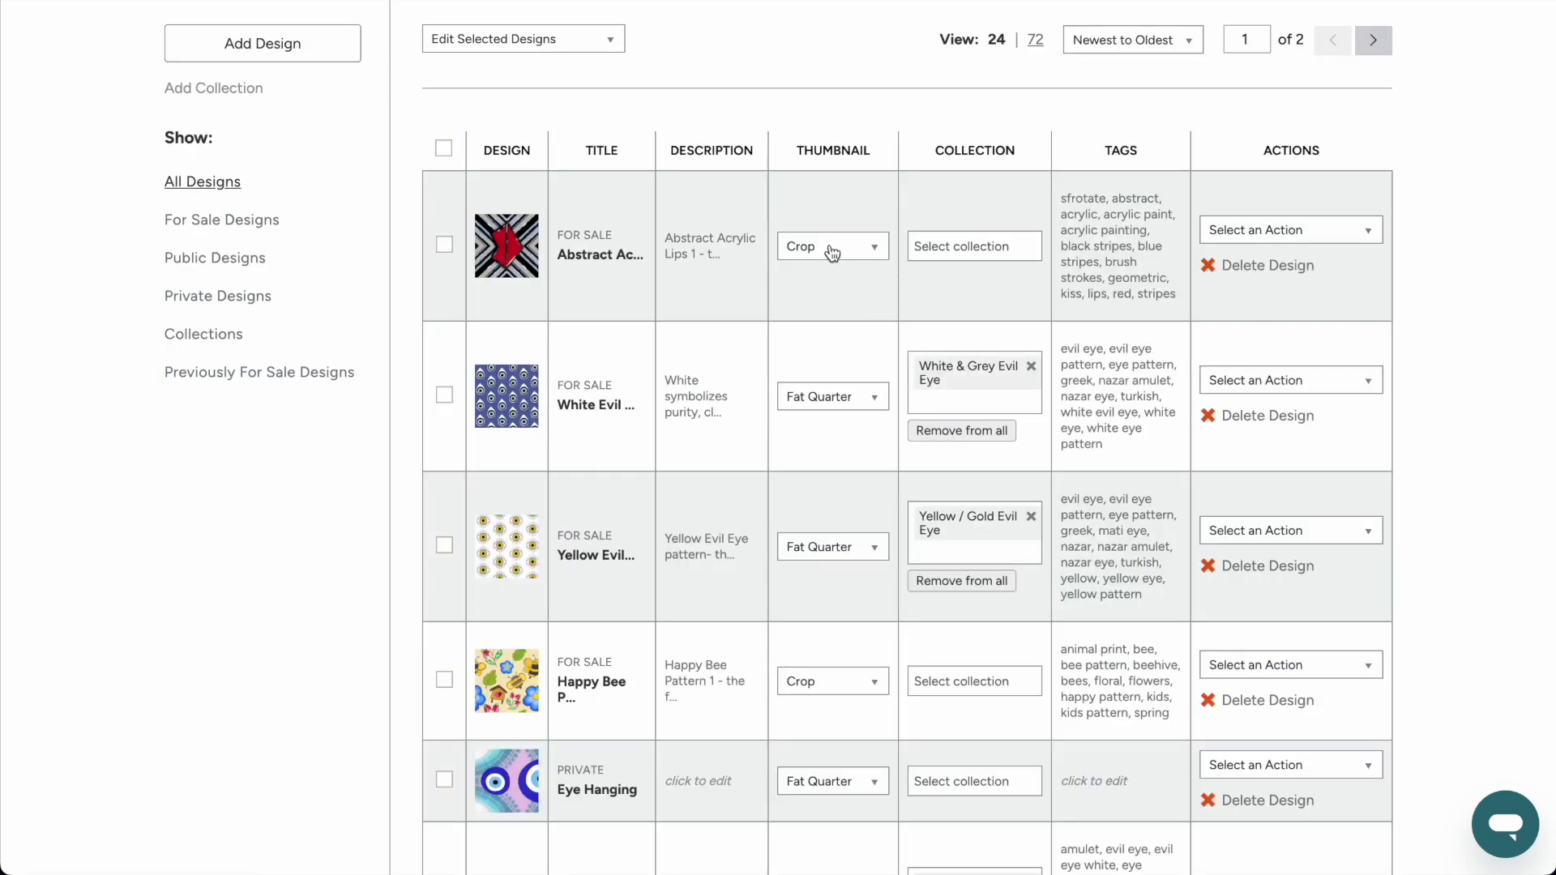
left_click(977, 253)
type("kiss")
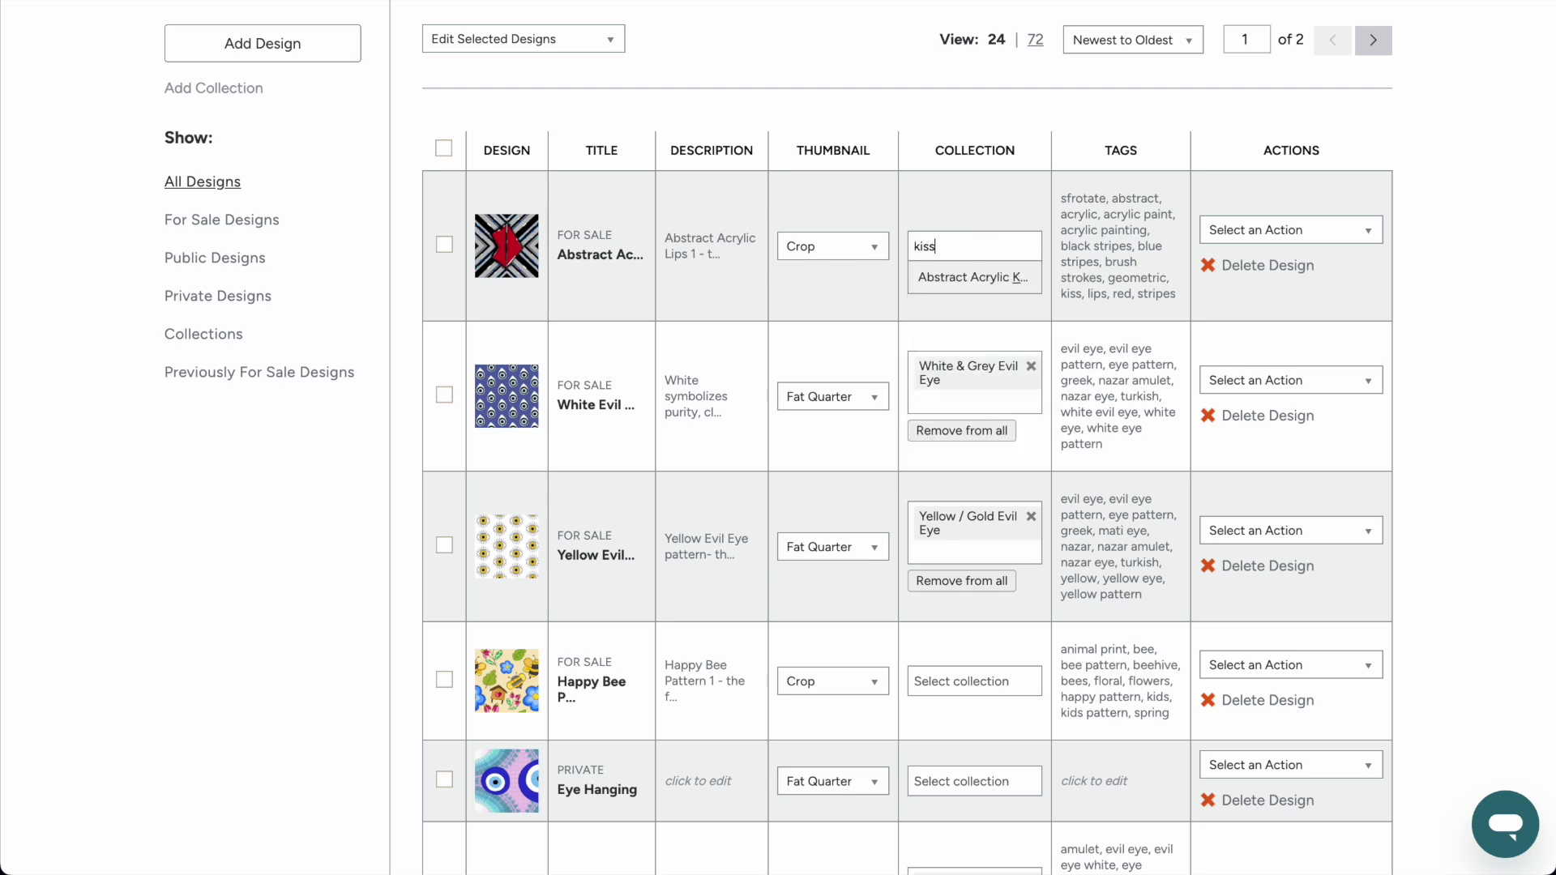
left_click(988, 280)
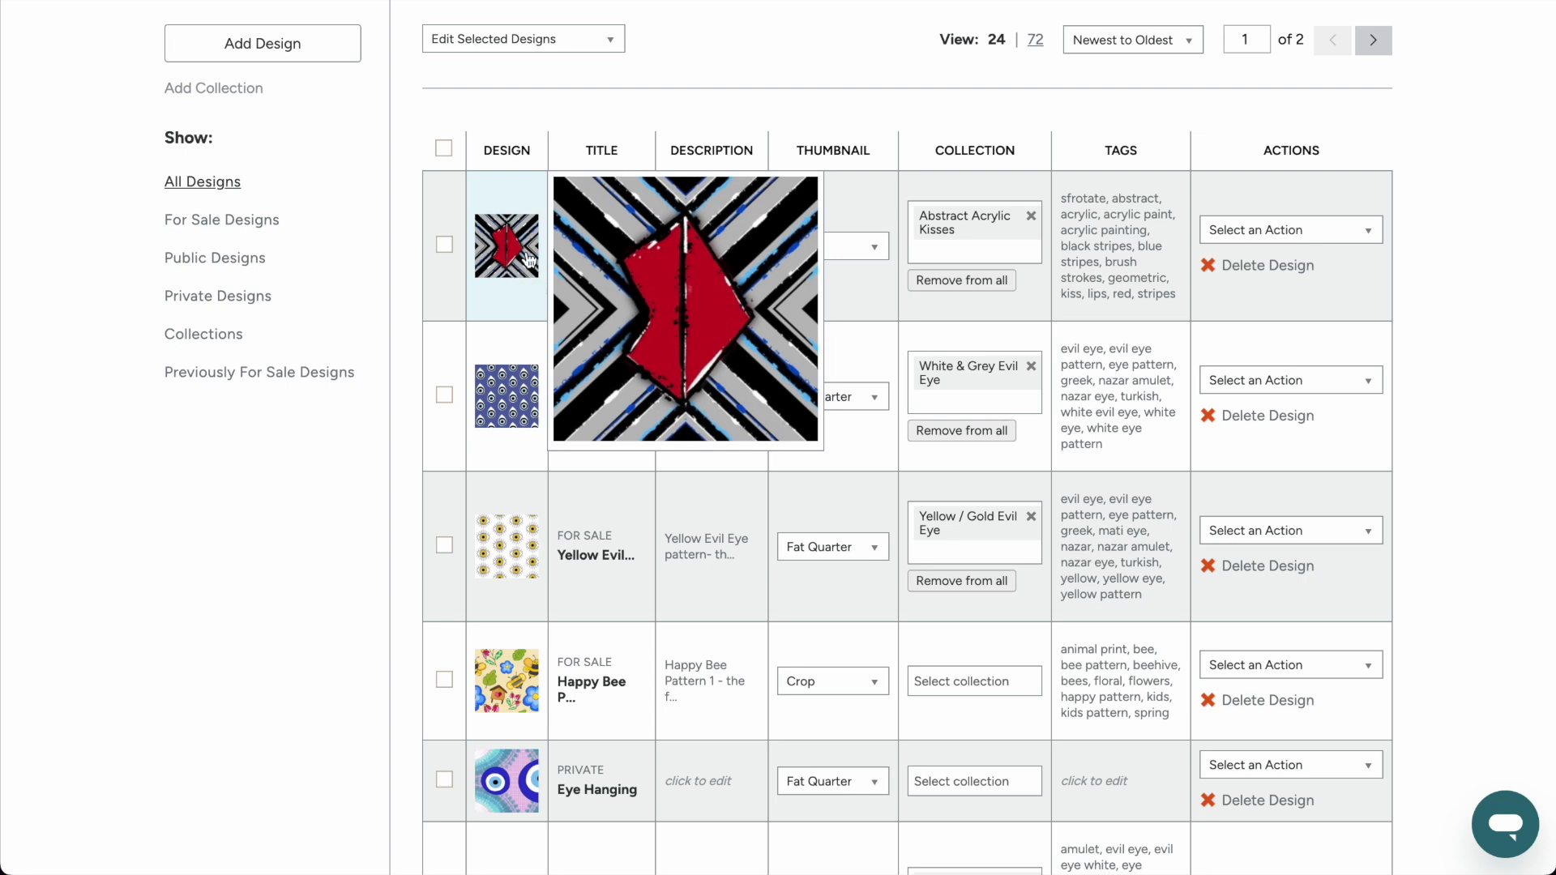
Add the Happy Bee Pattern 1 design to the Happy Bees collection.
left_click(937, 681)
type("bee")
left_click(979, 719)
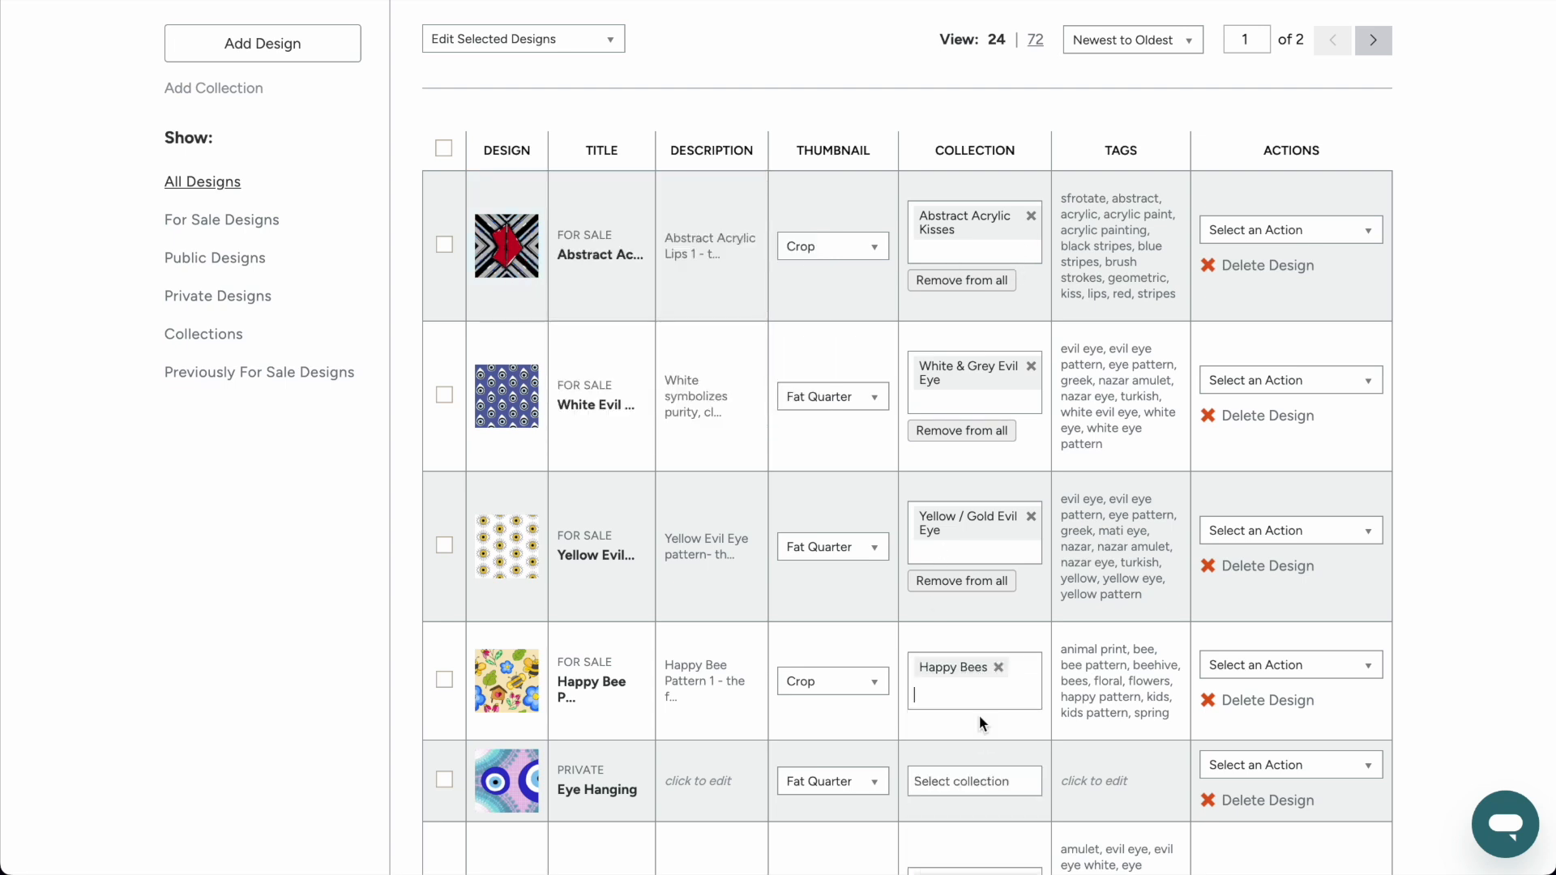
Examine the tags, available actions, description and title of the Happy Bee Pattern 1 design without changing them.
left_click(1119, 668)
left_click(1346, 684)
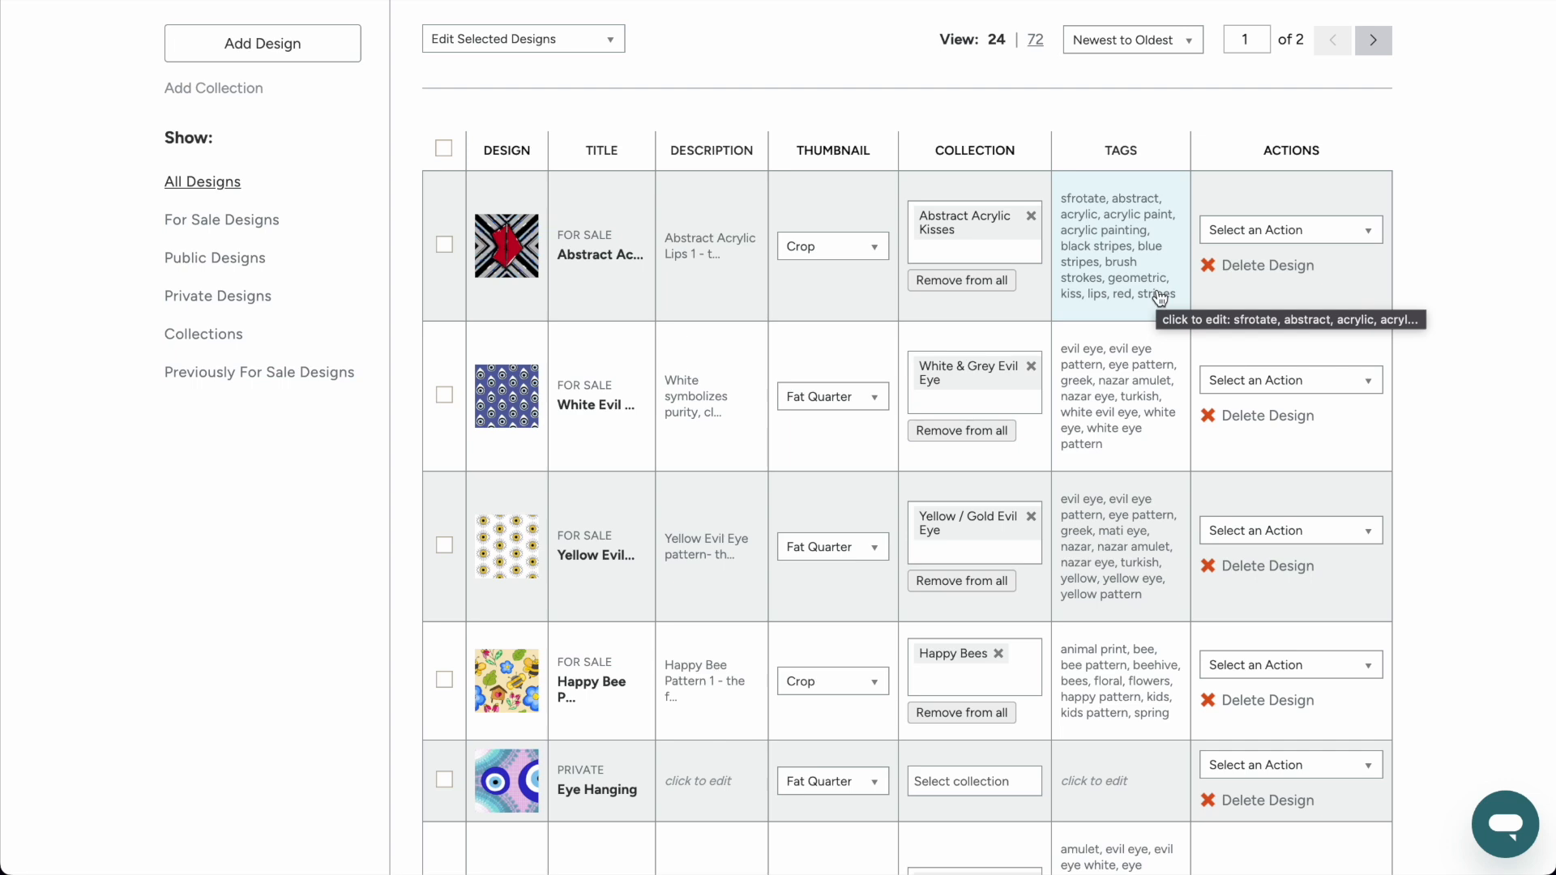
scroll(1160, 298, "down", 3)
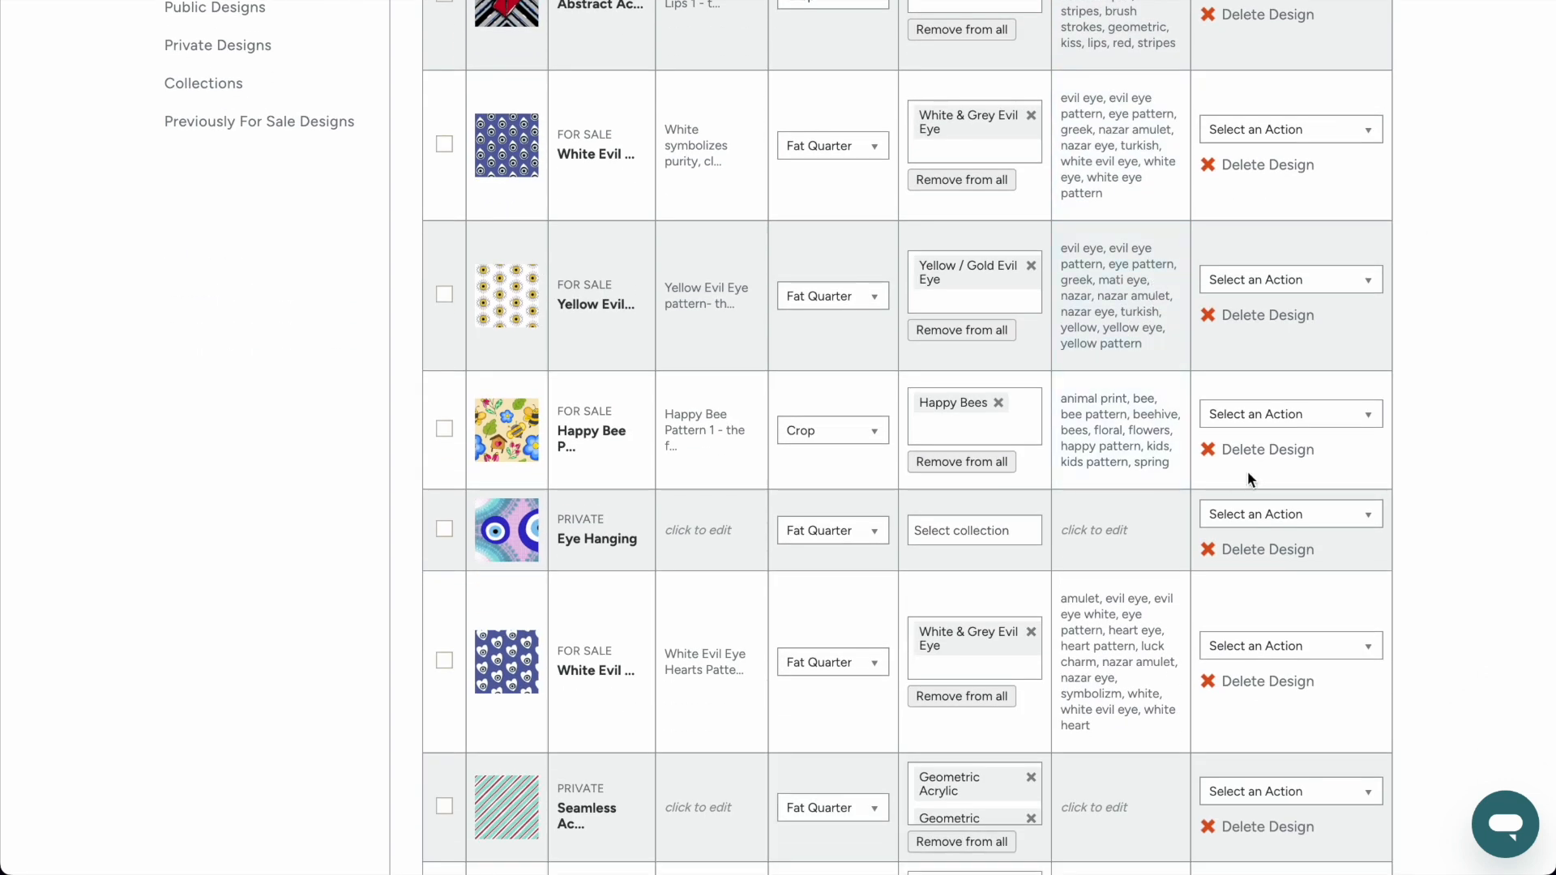
left_click(1286, 420)
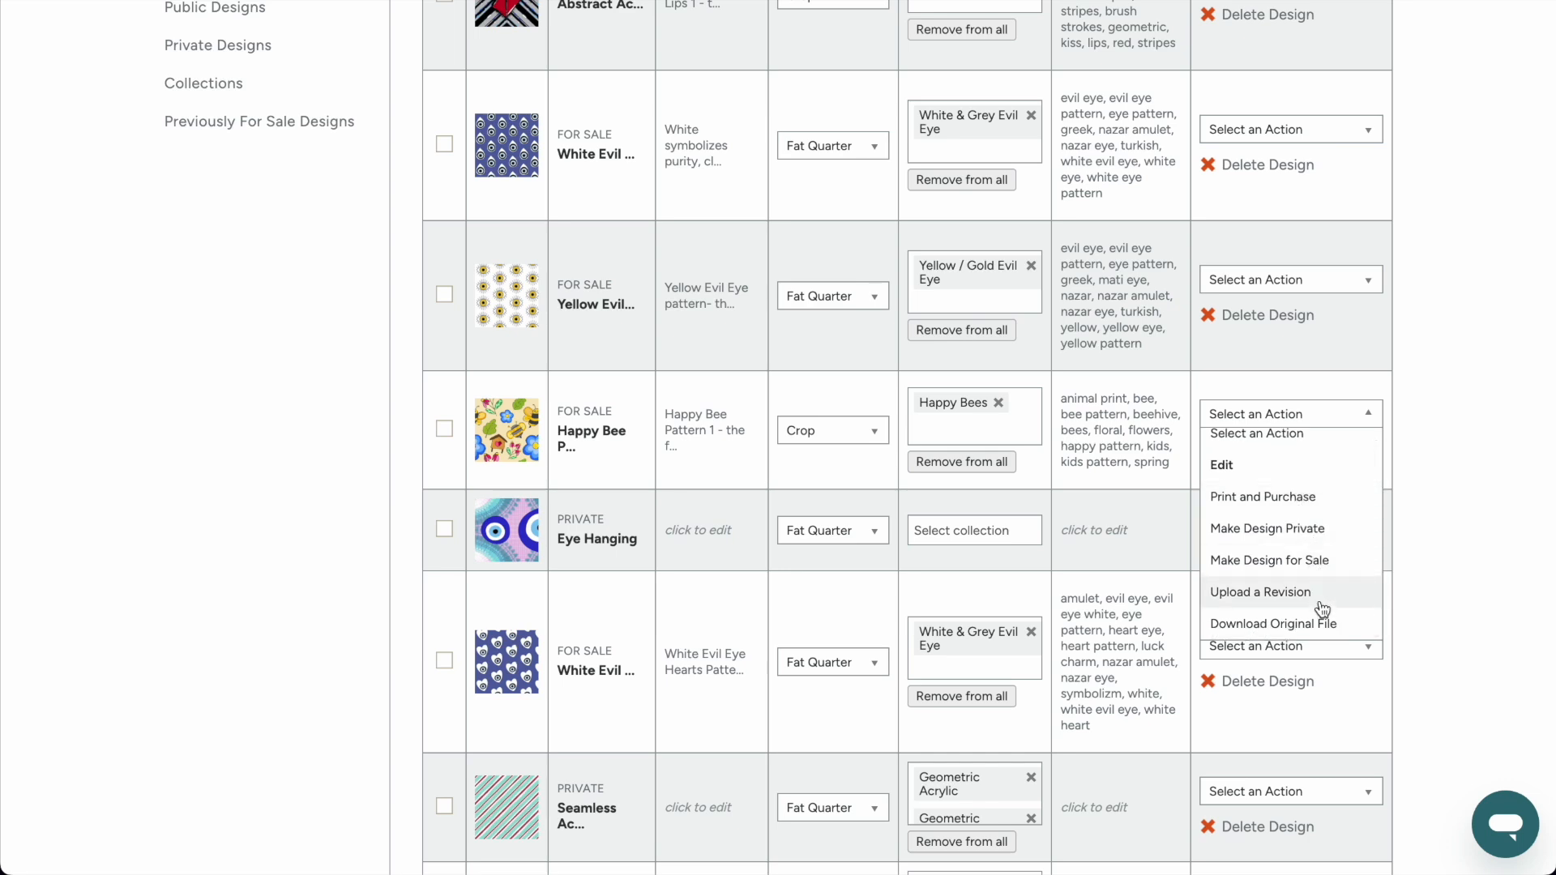
left_click(1471, 430)
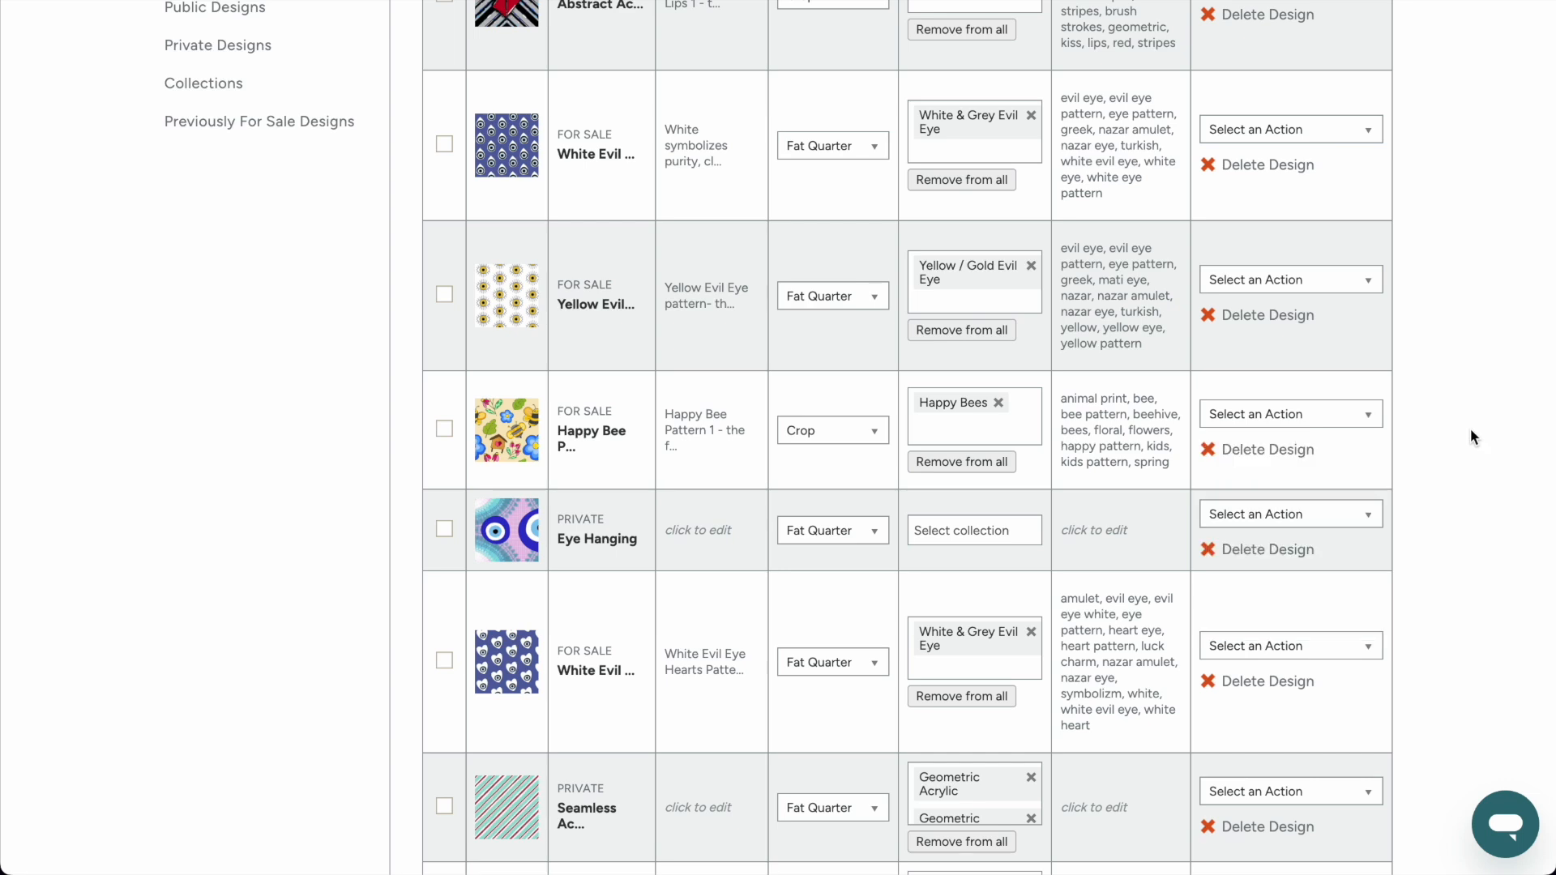
scroll(713, 486, "up", 1)
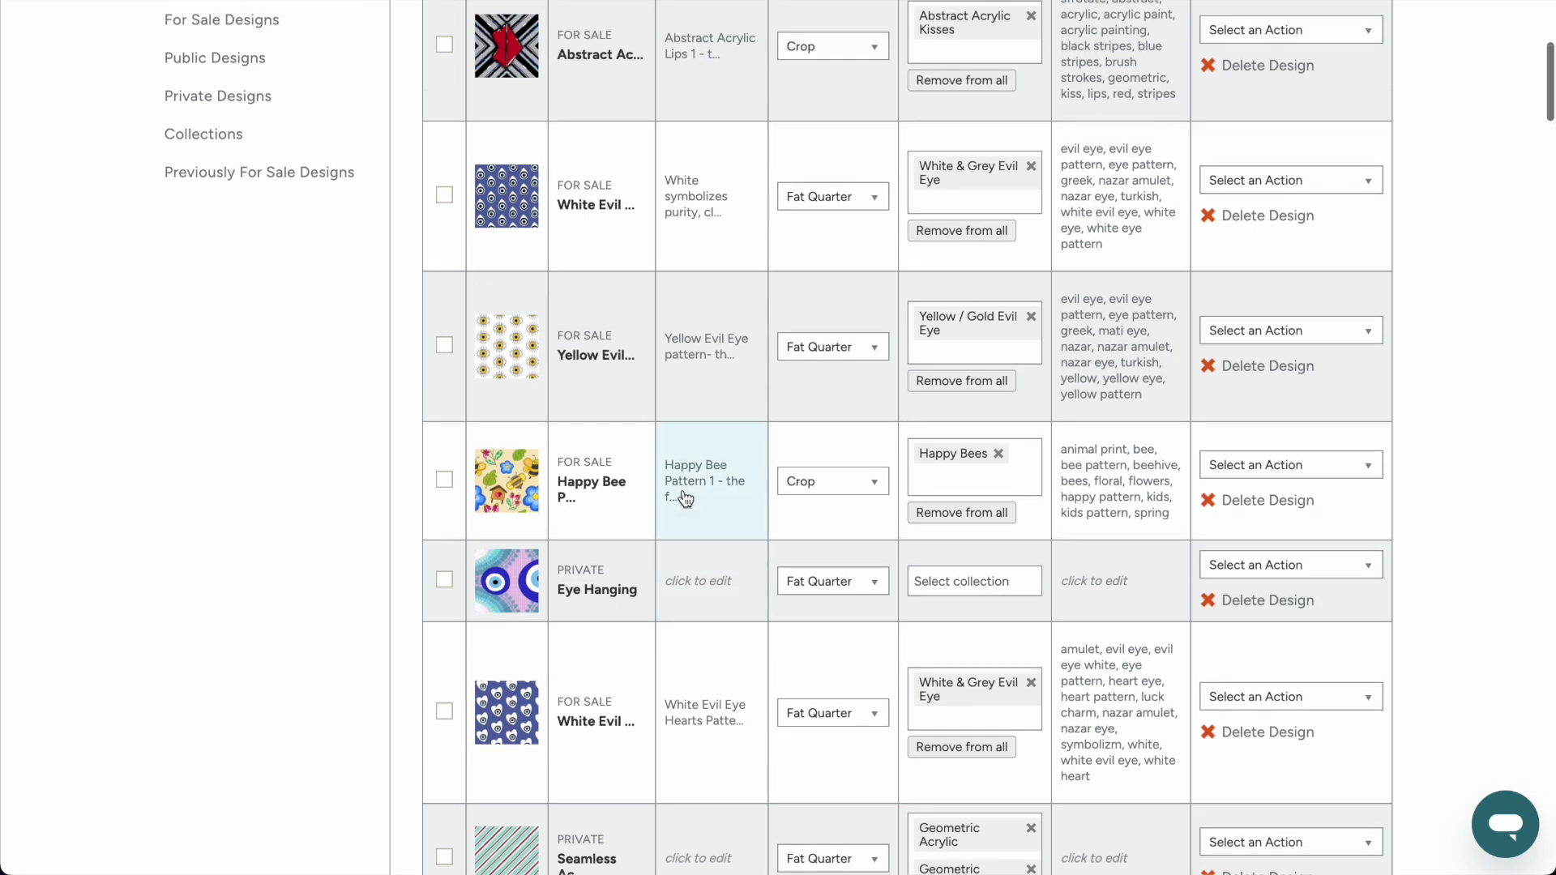
left_click(695, 484)
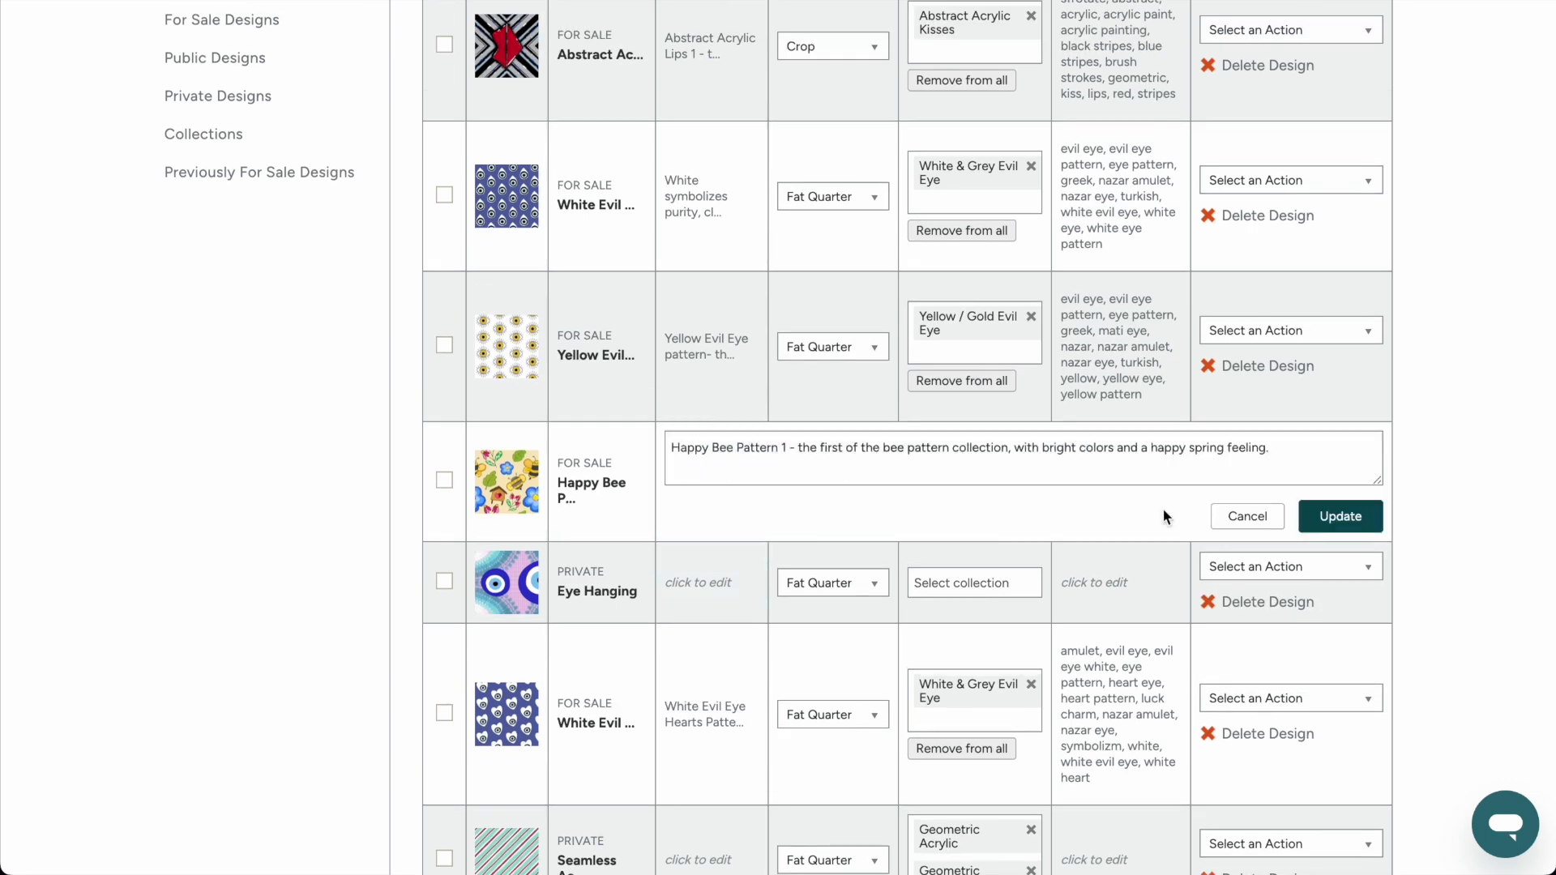
left_click(1246, 517)
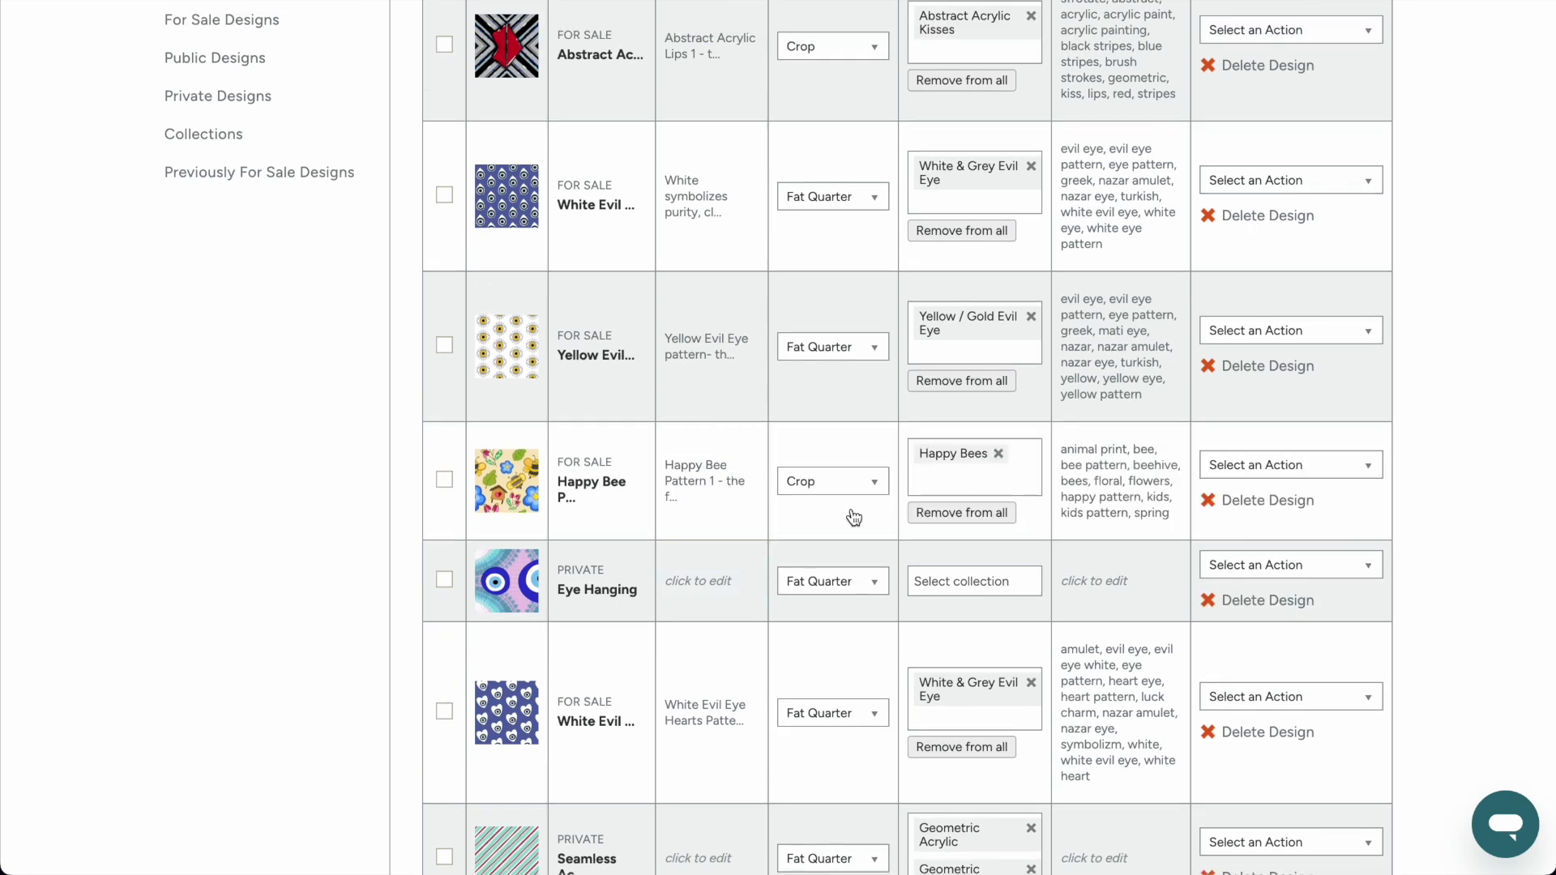
left_click(589, 496)
left_click(1245, 490)
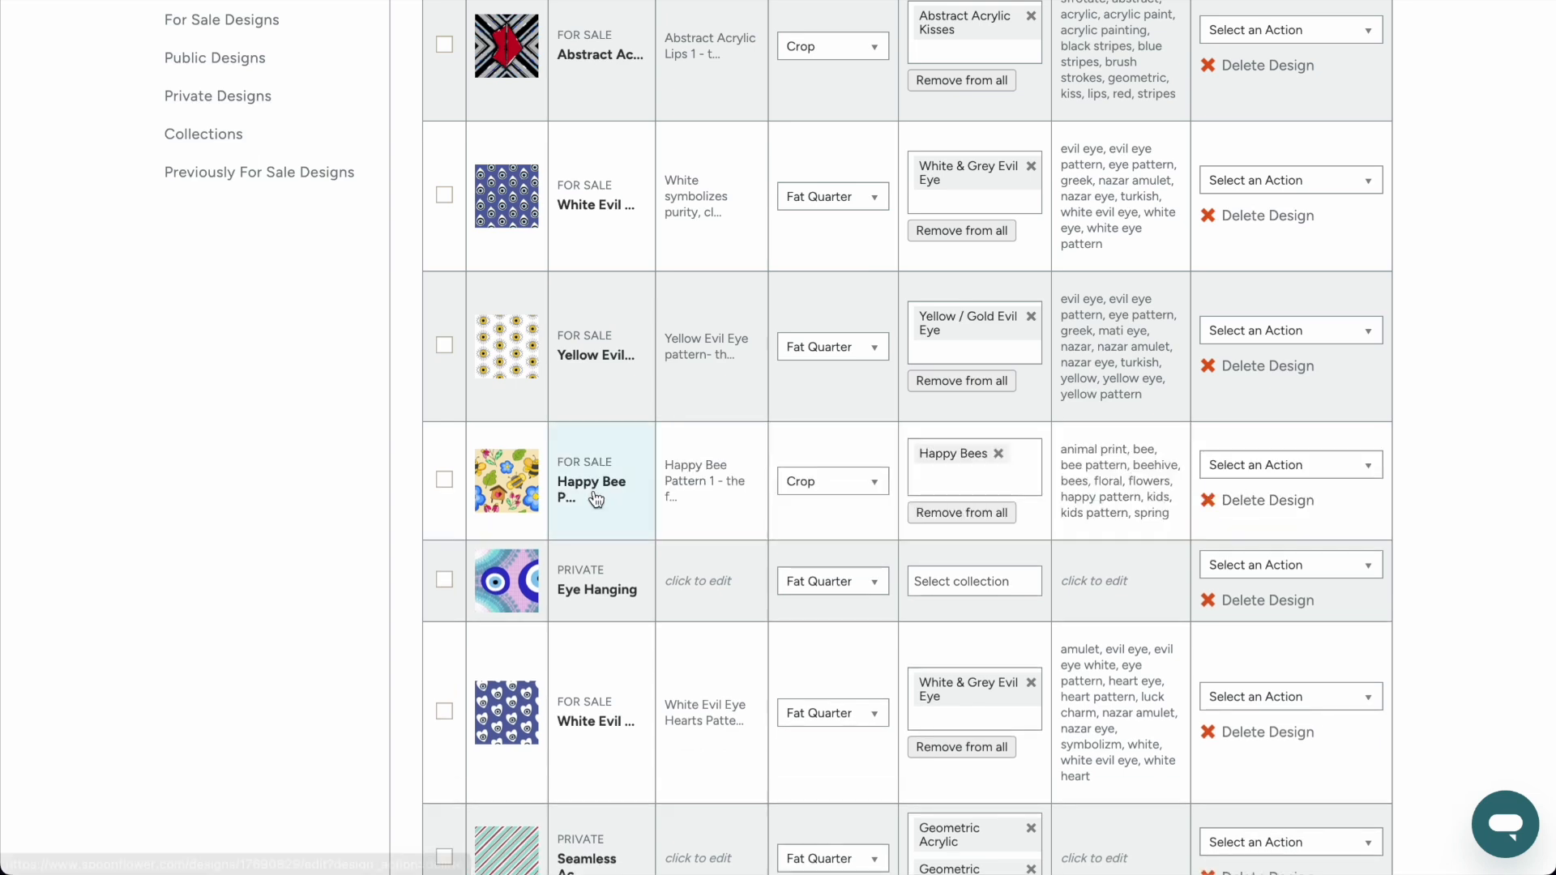
Open your own shop and show its designed collections.
scroll(596, 498, "up", 5)
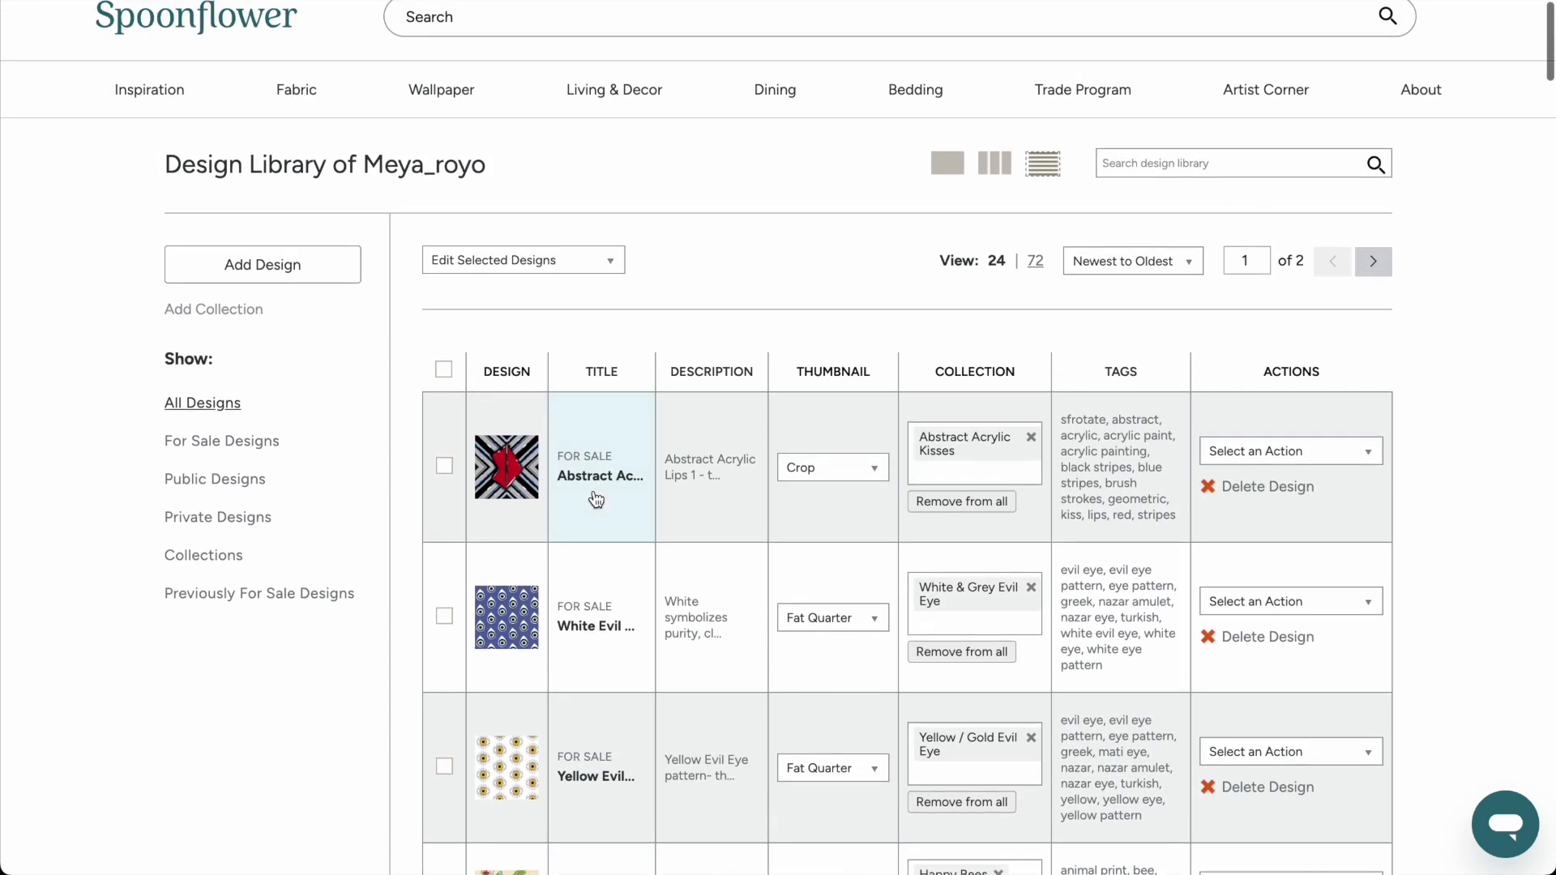
scroll(596, 499, "up", 2)
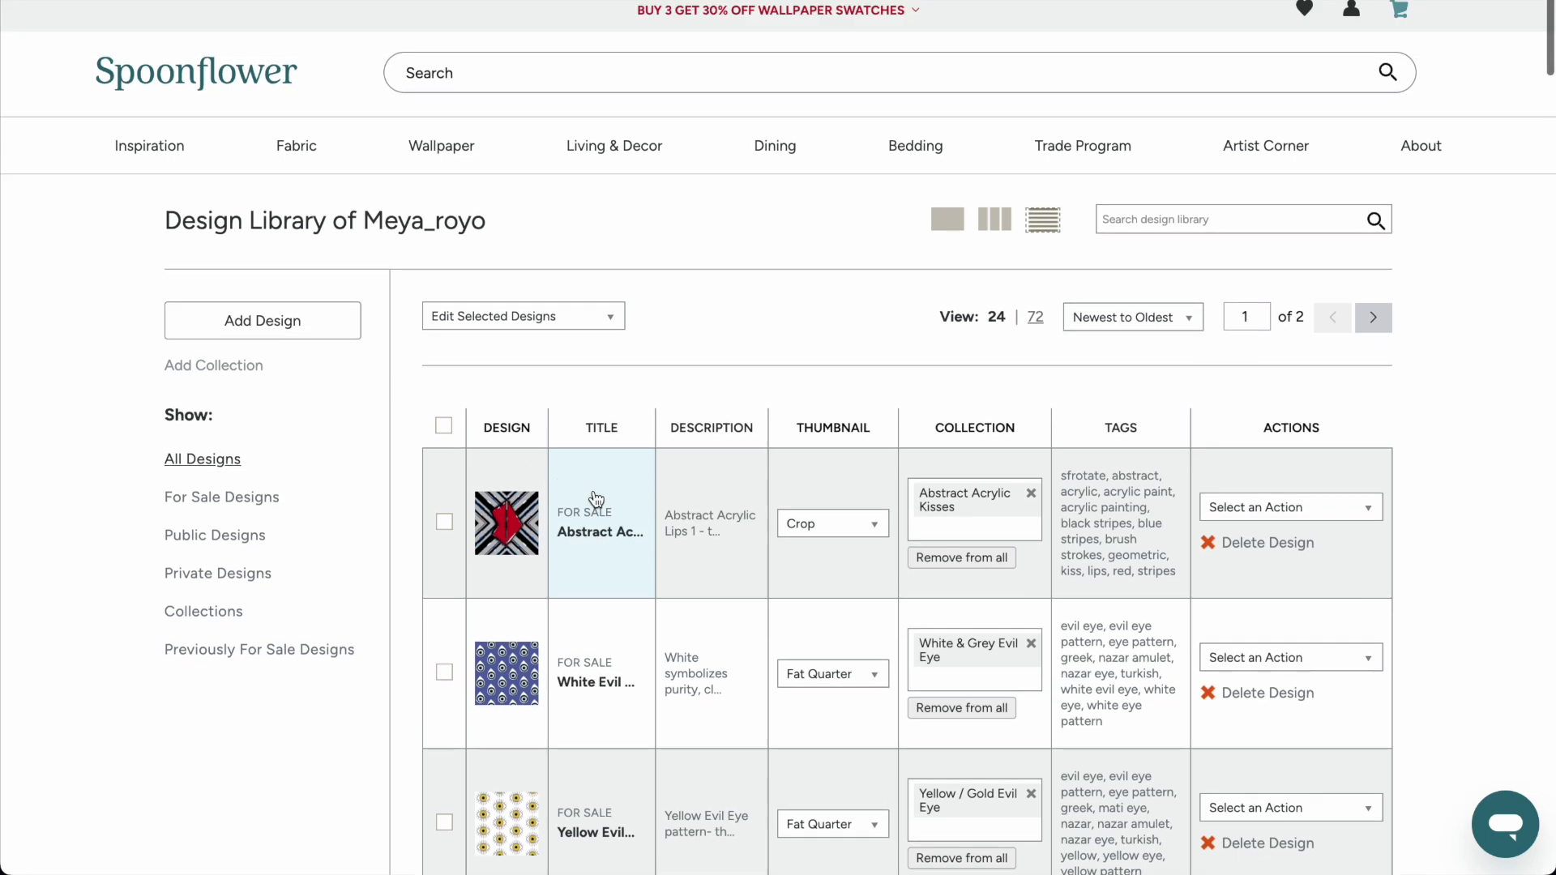
left_click(1353, 24)
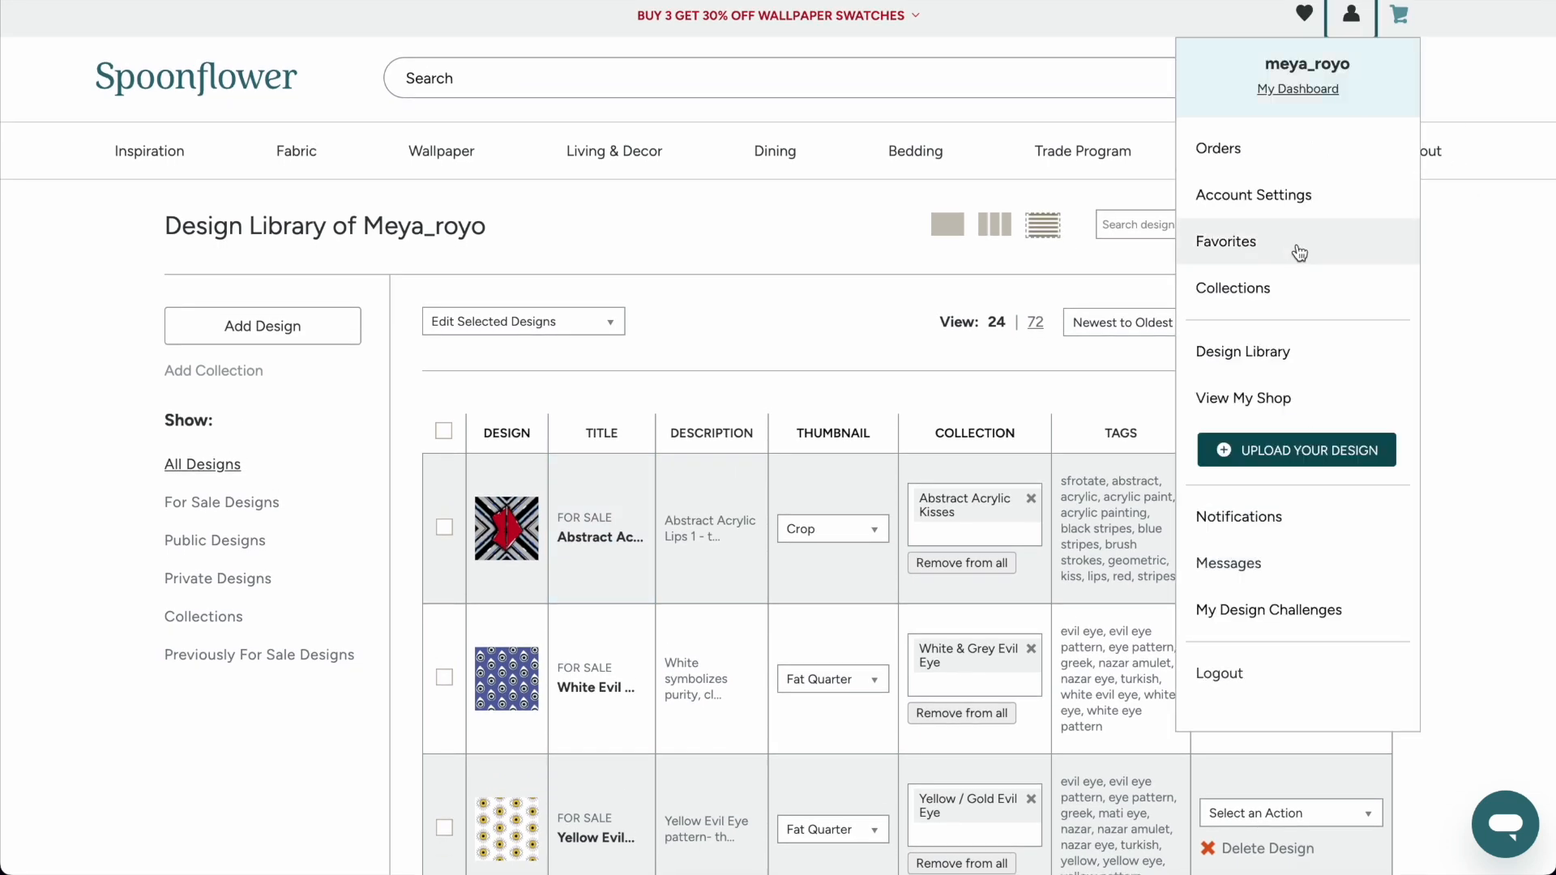
left_click(1273, 415)
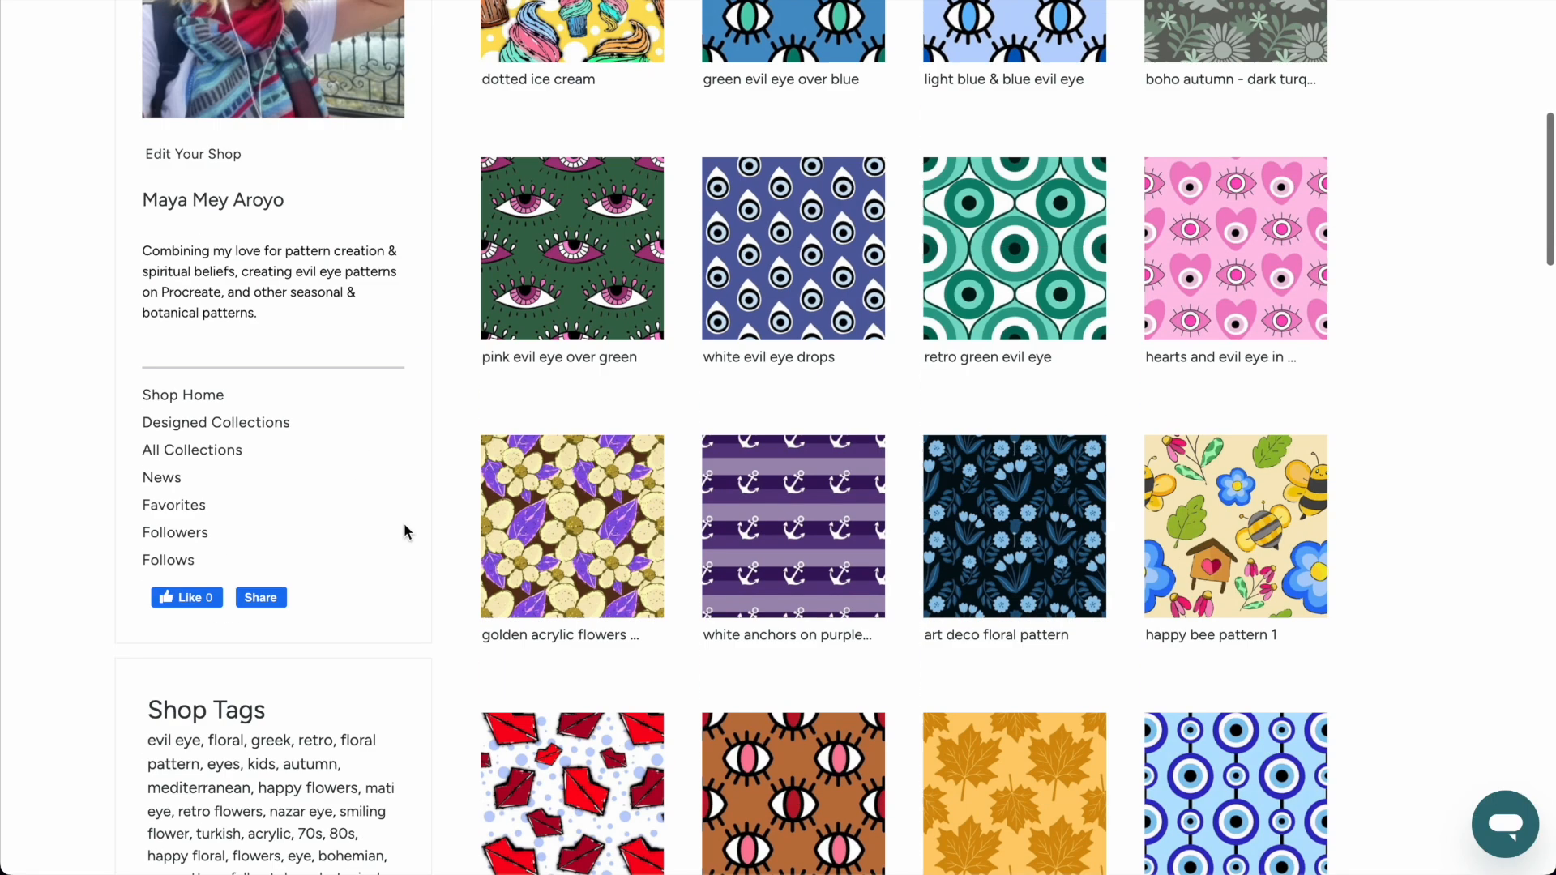
scroll(406, 532, "down", 3)
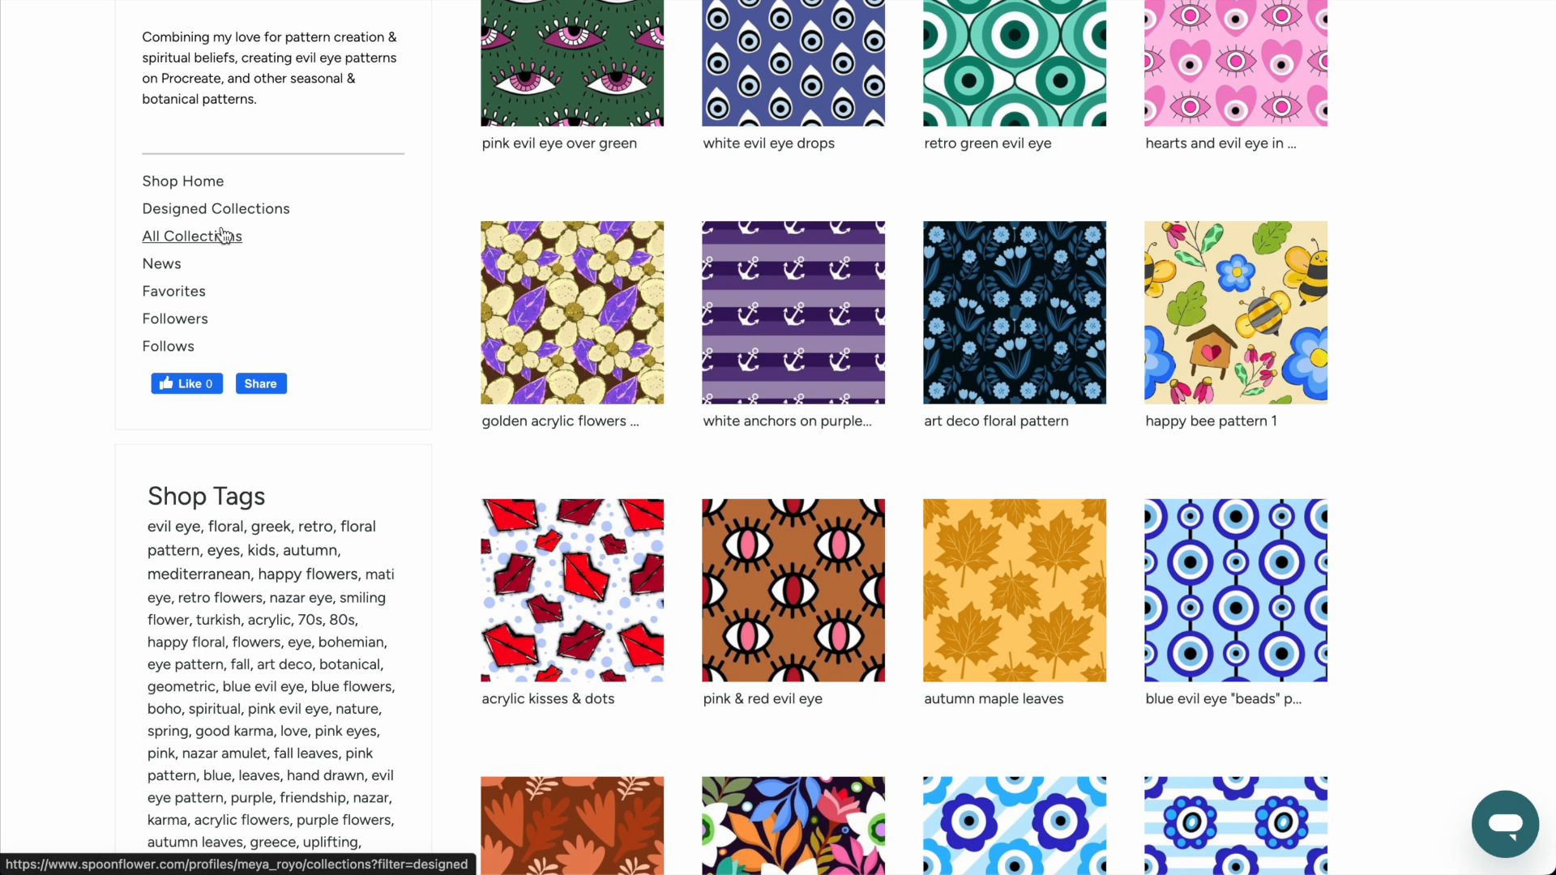
left_click(254, 213)
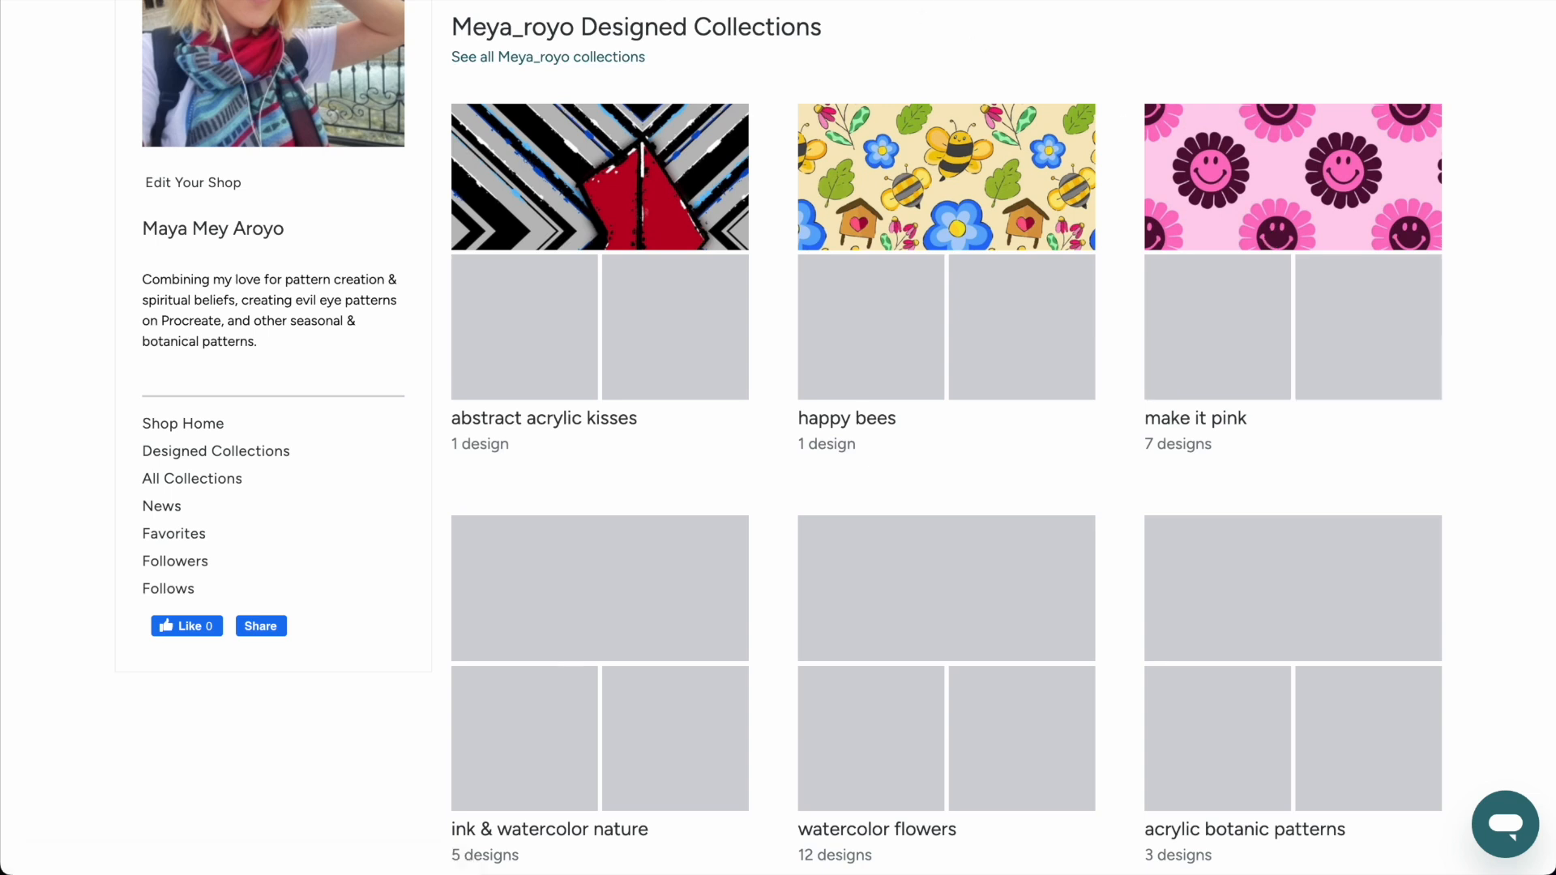
View the shop as a logged-out visitor, accepting all cookies, and show its designed collections.
mouse_move(785, 831)
left_click(1070, 826)
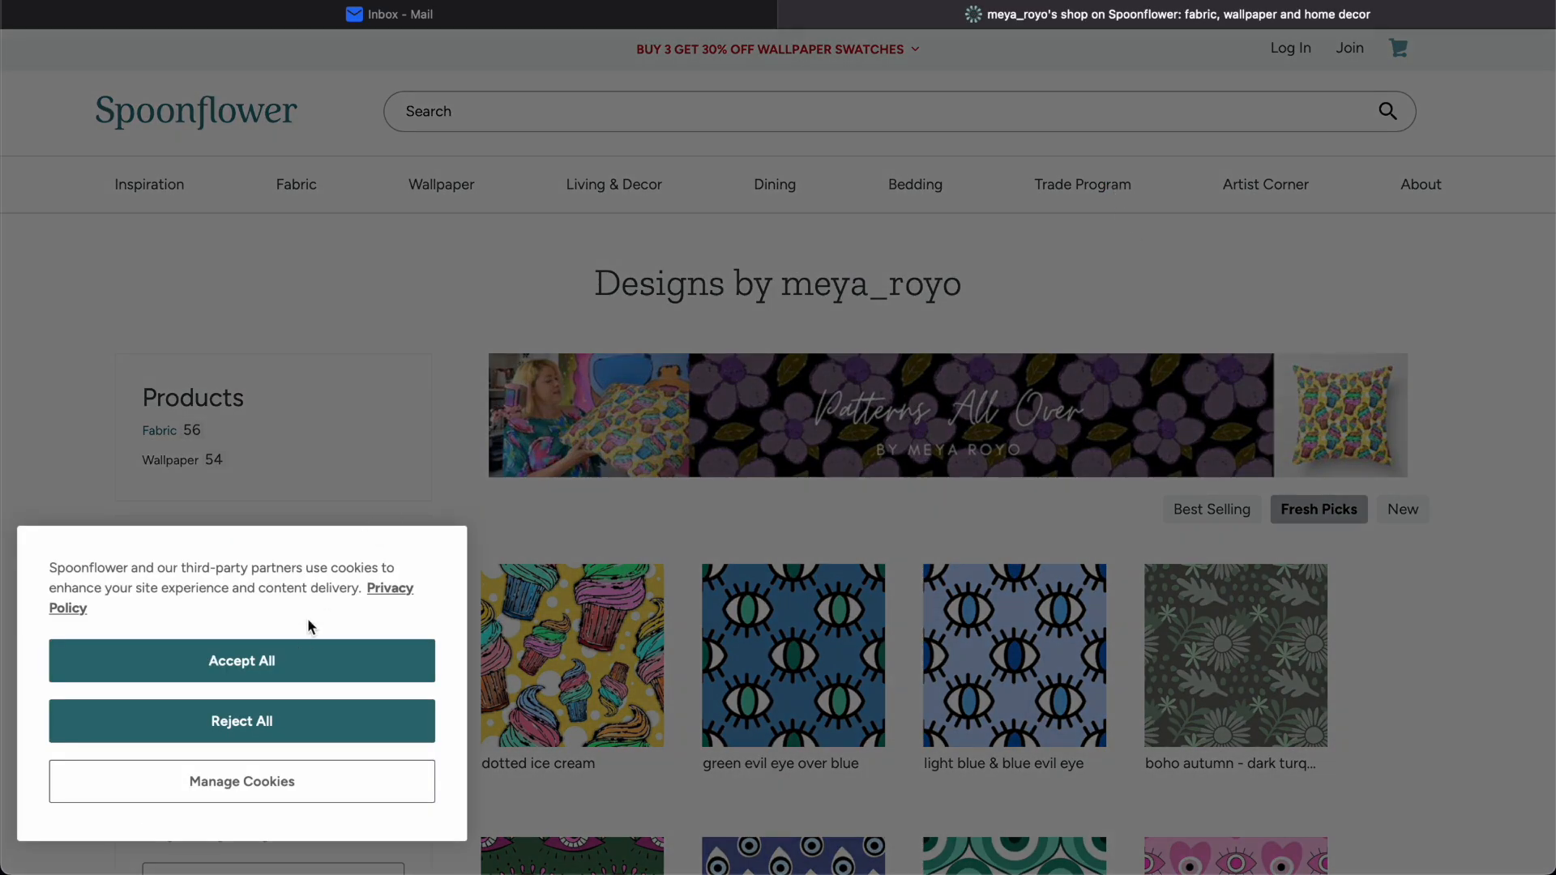
left_click(299, 660)
scroll(397, 412, "down", 3)
scroll(399, 417, "down", 2)
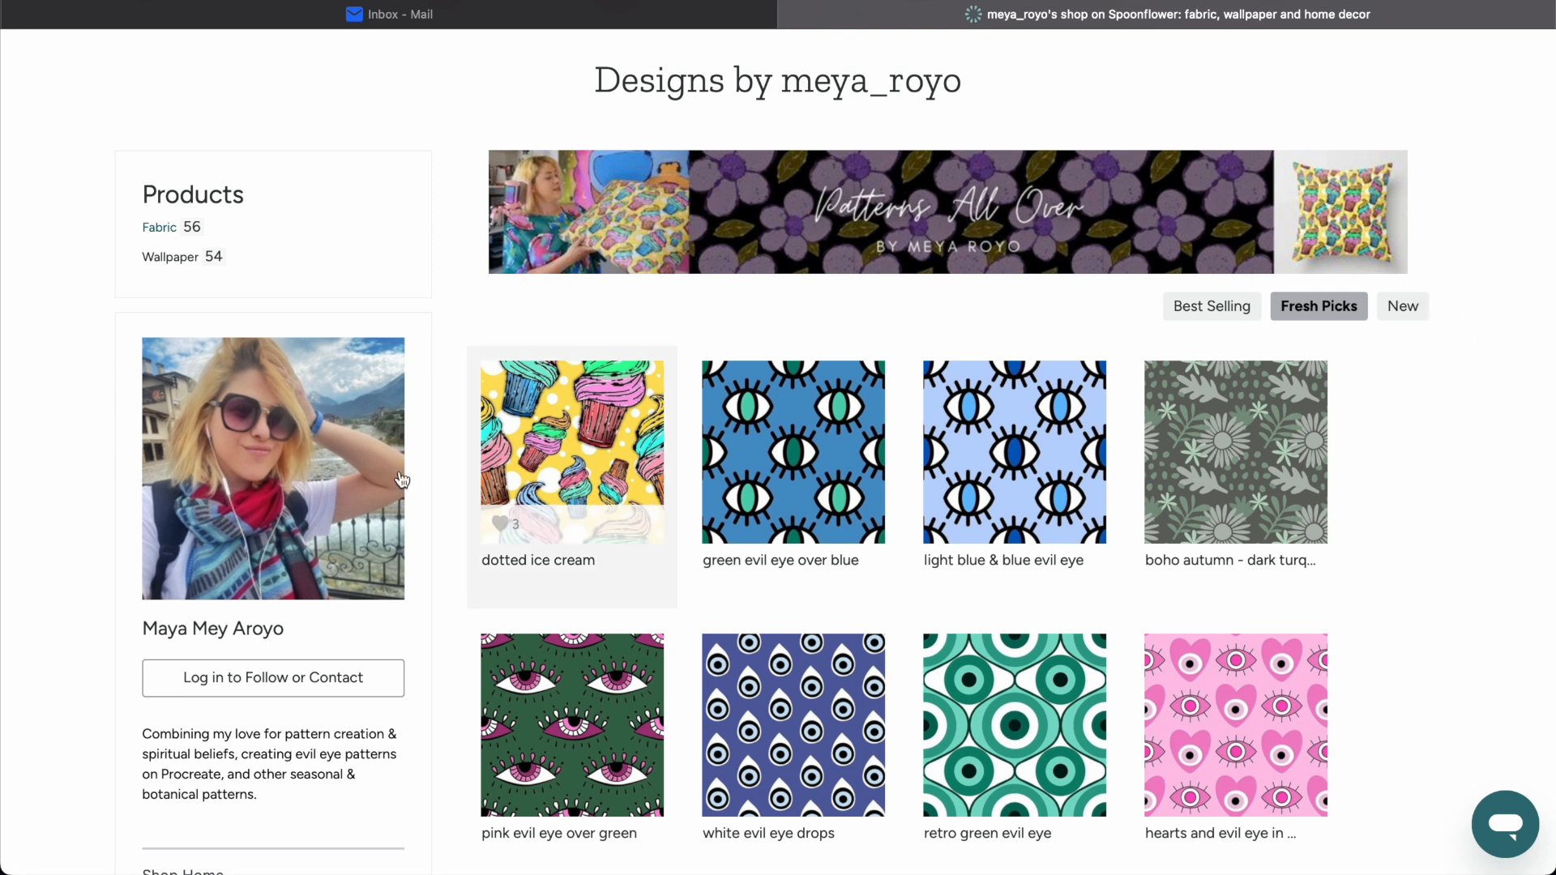
scroll(401, 481, "down", 6)
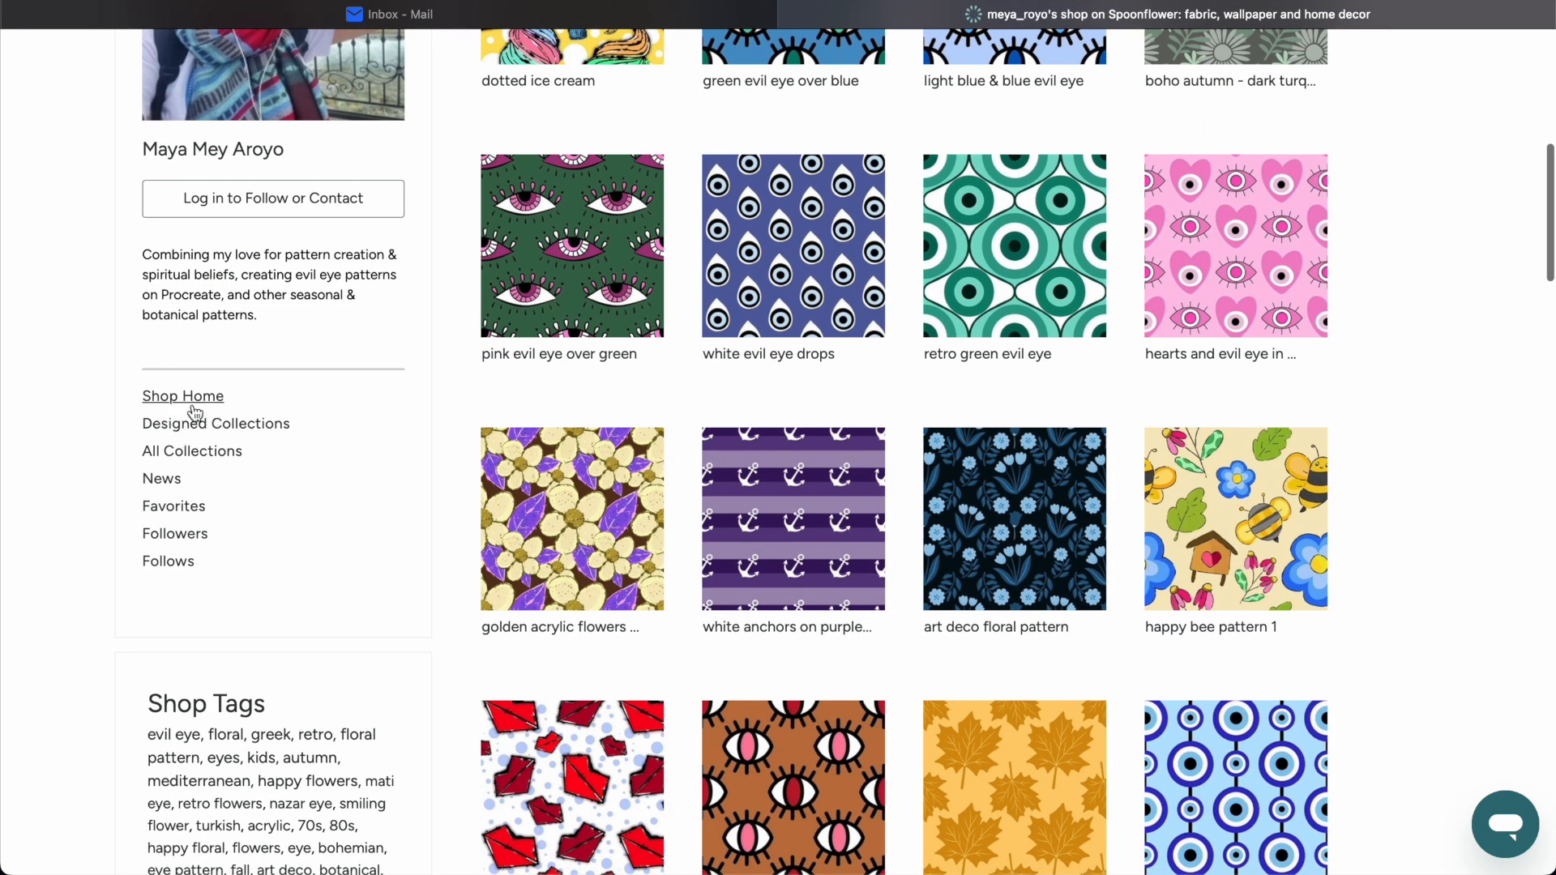
left_click(206, 434)
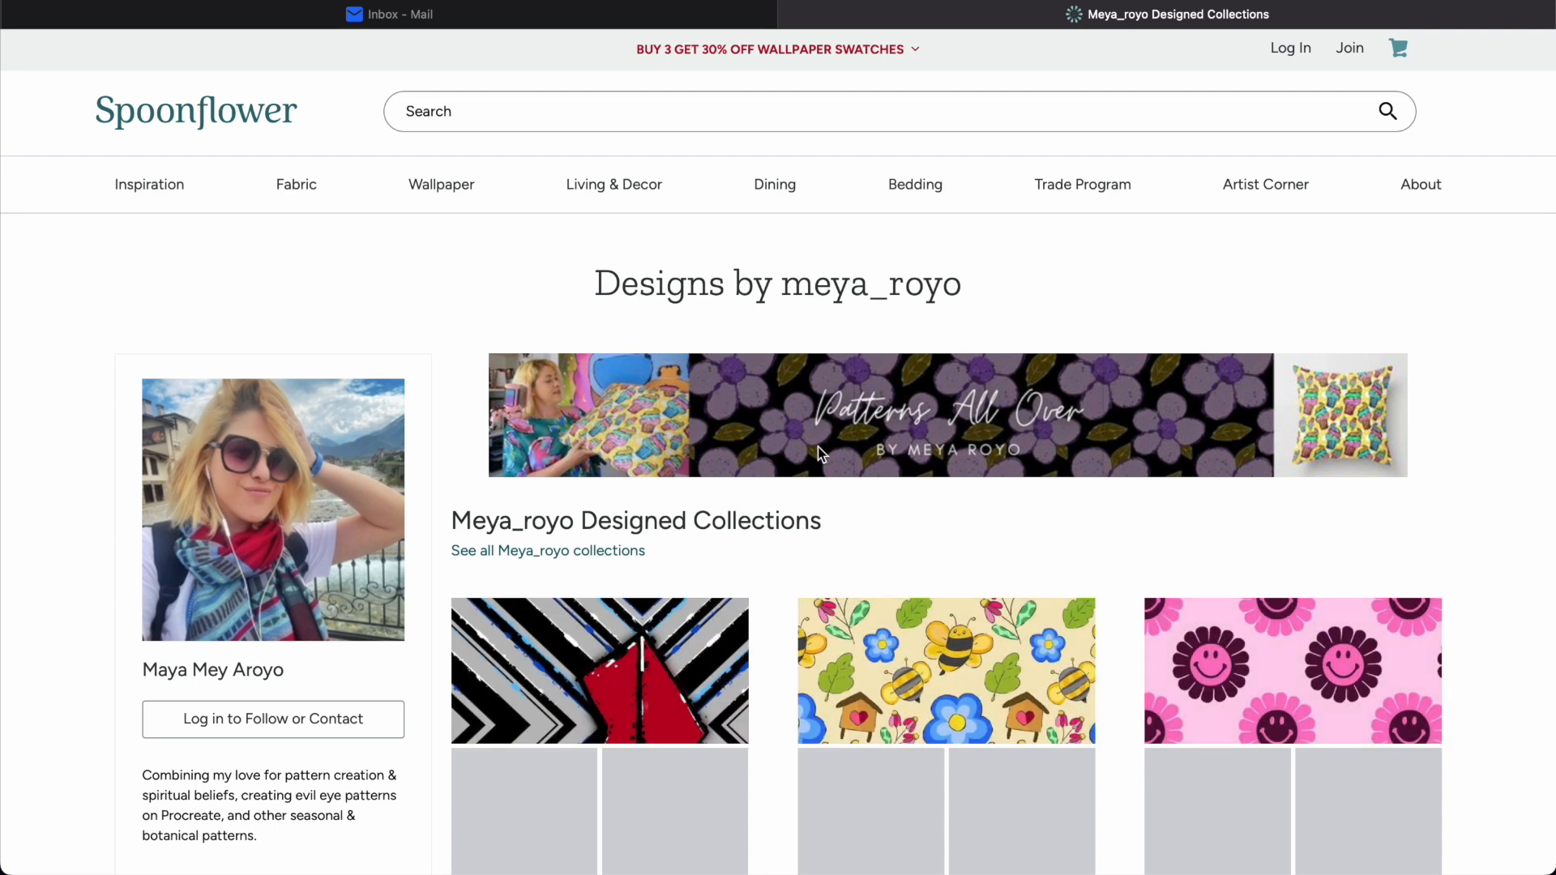
Examine the visitor's list of designed collections through to its end, including the design count shown for each.
scroll(818, 446, "down", 6)
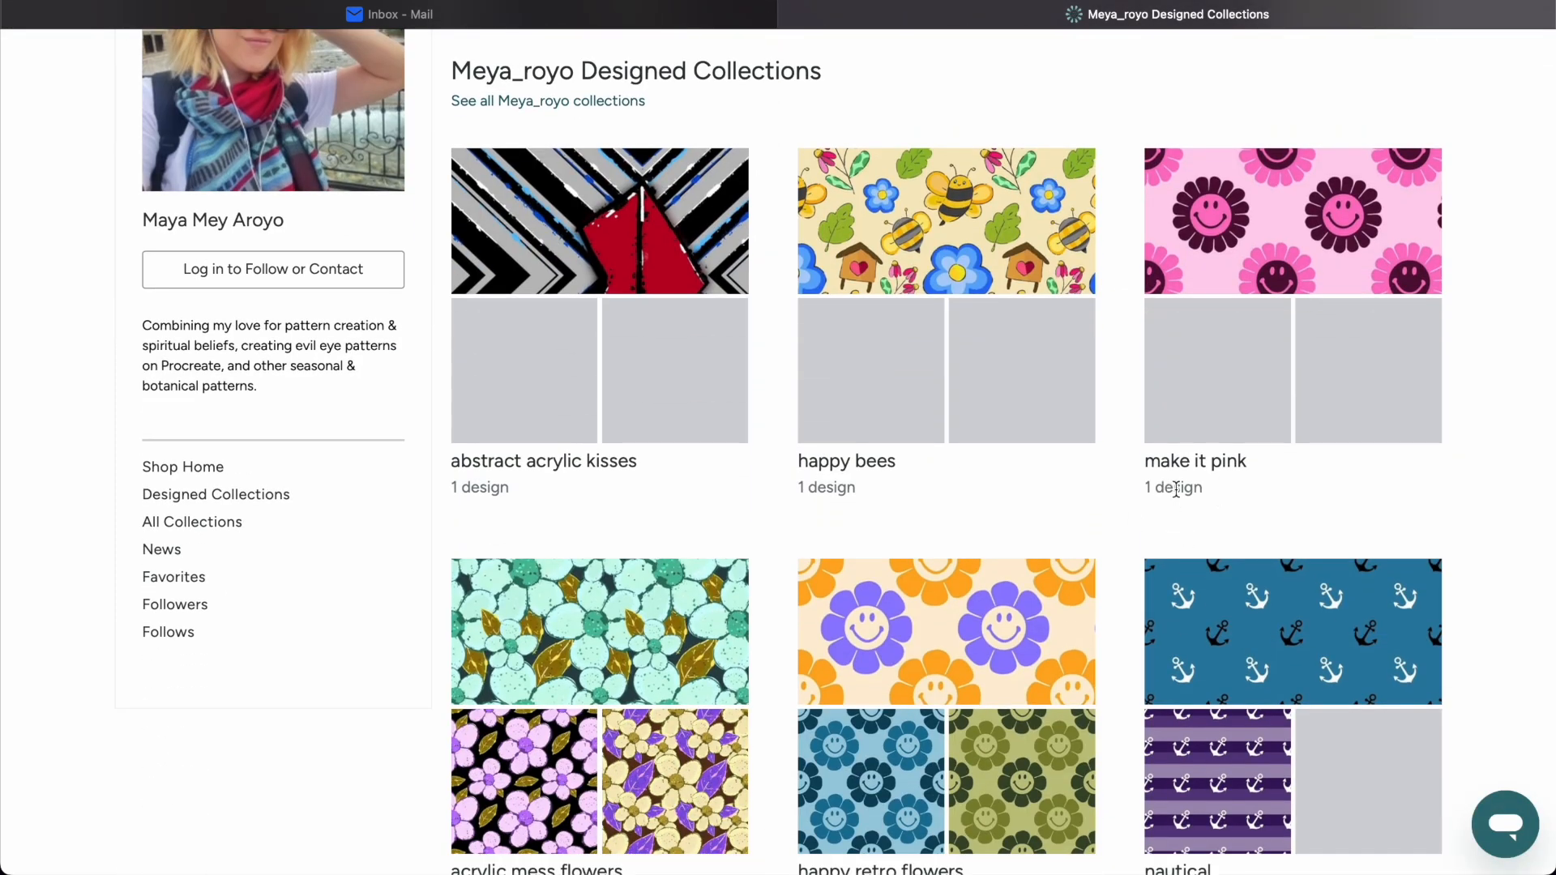
left_click_drag(1184, 490, 1133, 490)
left_click(1180, 489)
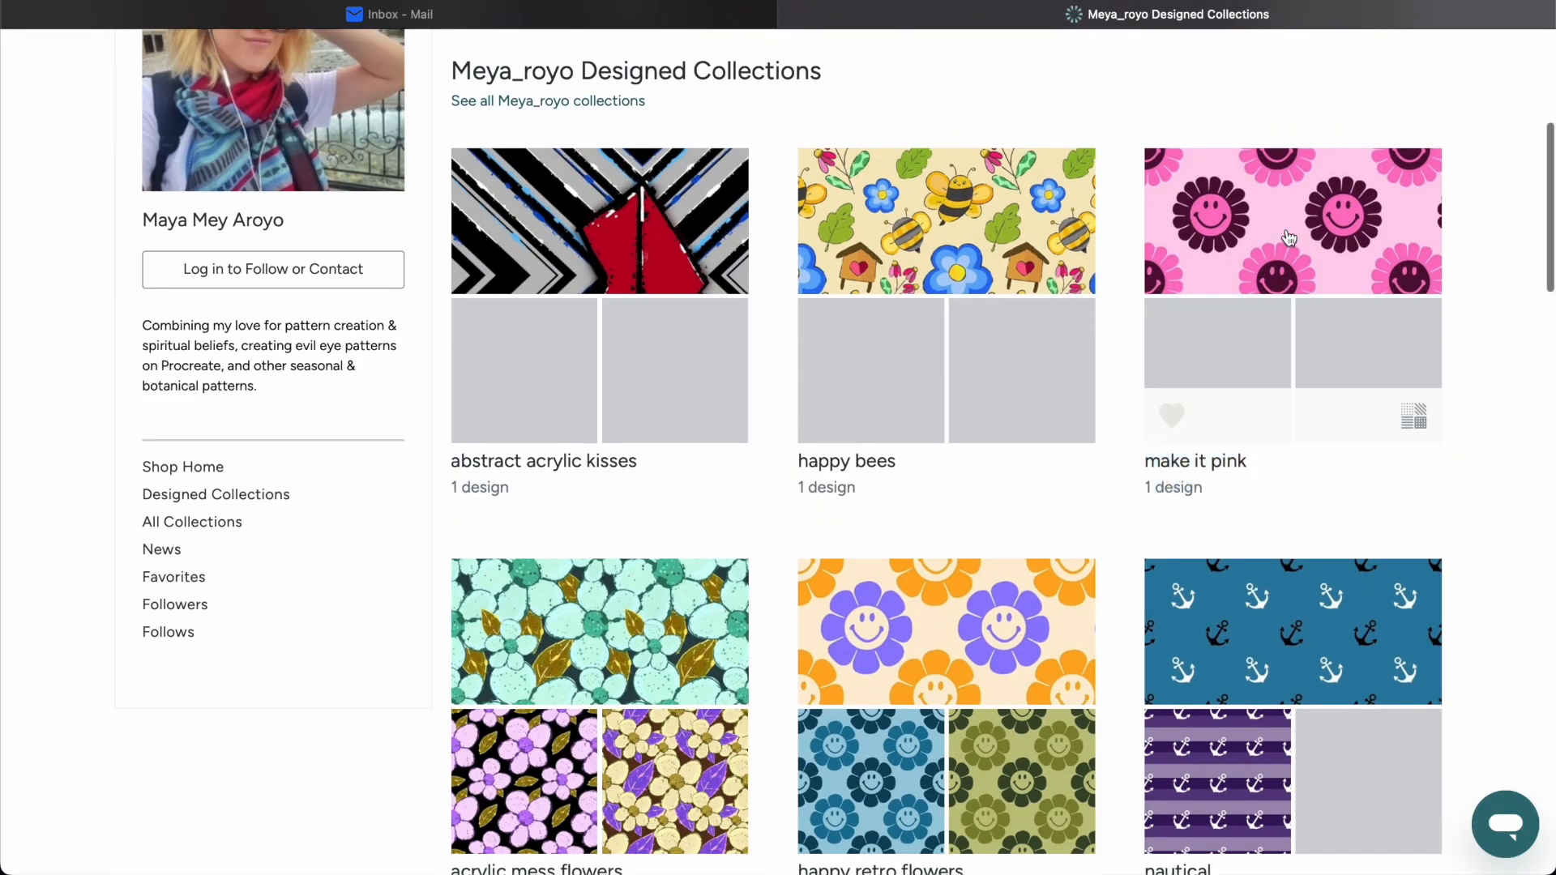
scroll(1151, 418, "down", 7)
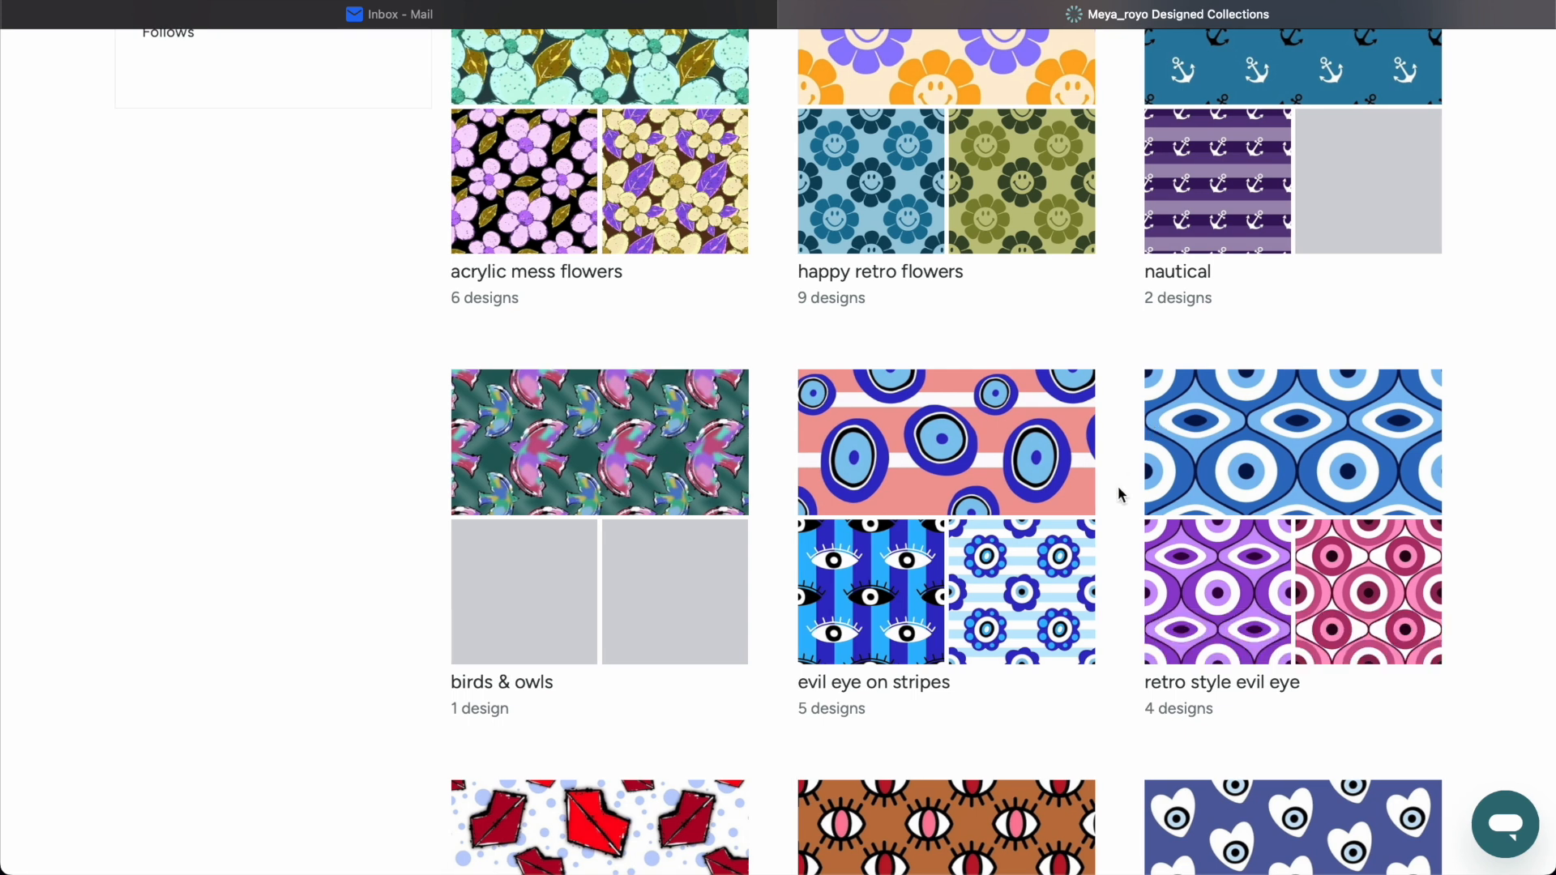
scroll(1118, 495, "down", 3)
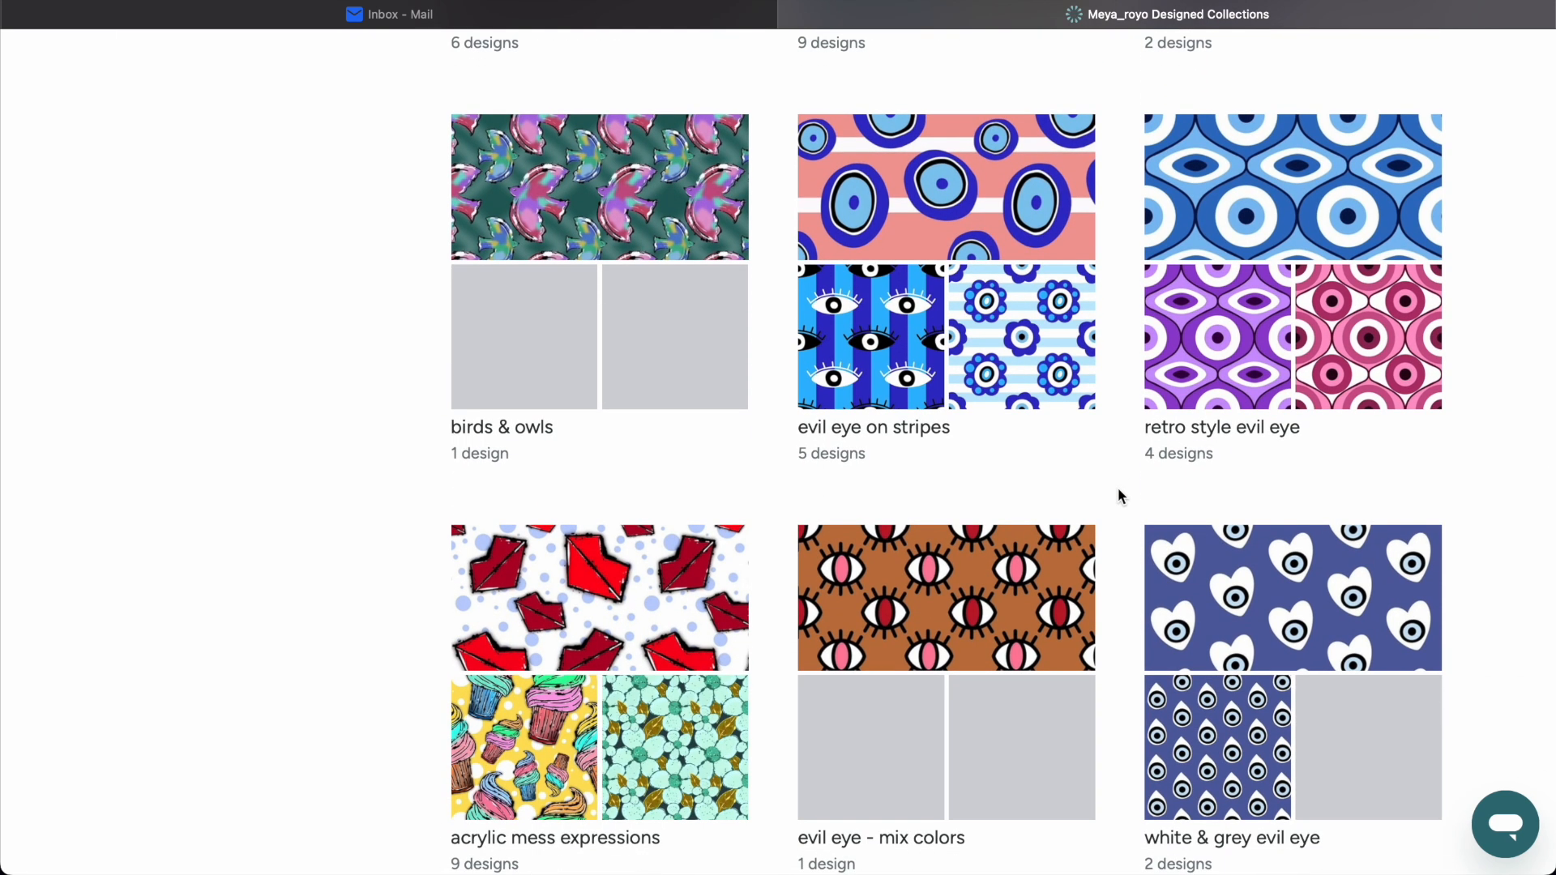
scroll(1119, 495, "down", 5)
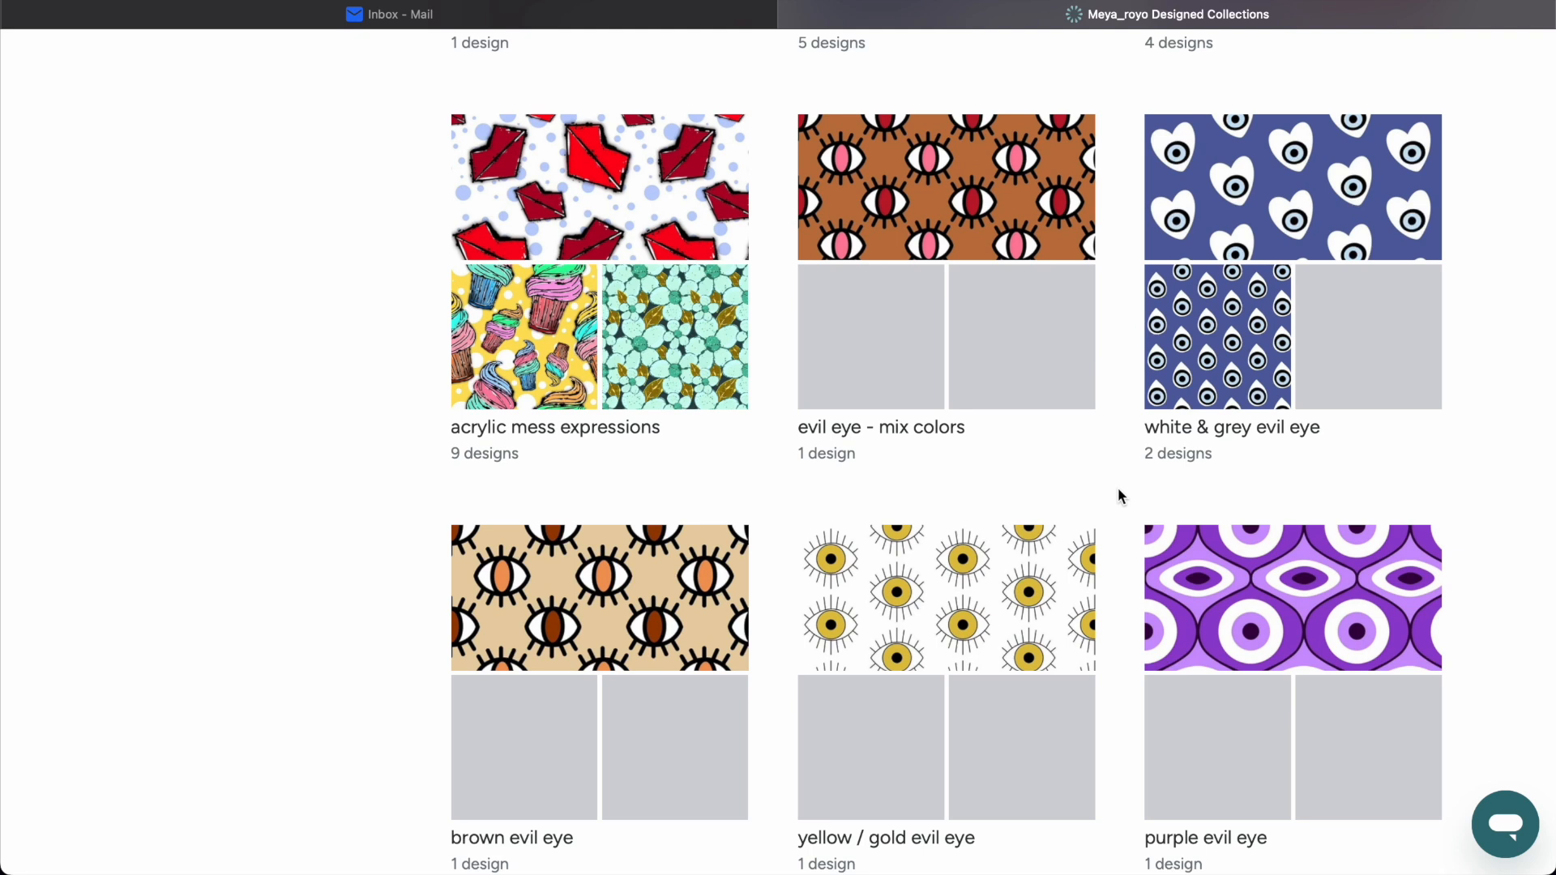
scroll(1119, 496, "down", 6)
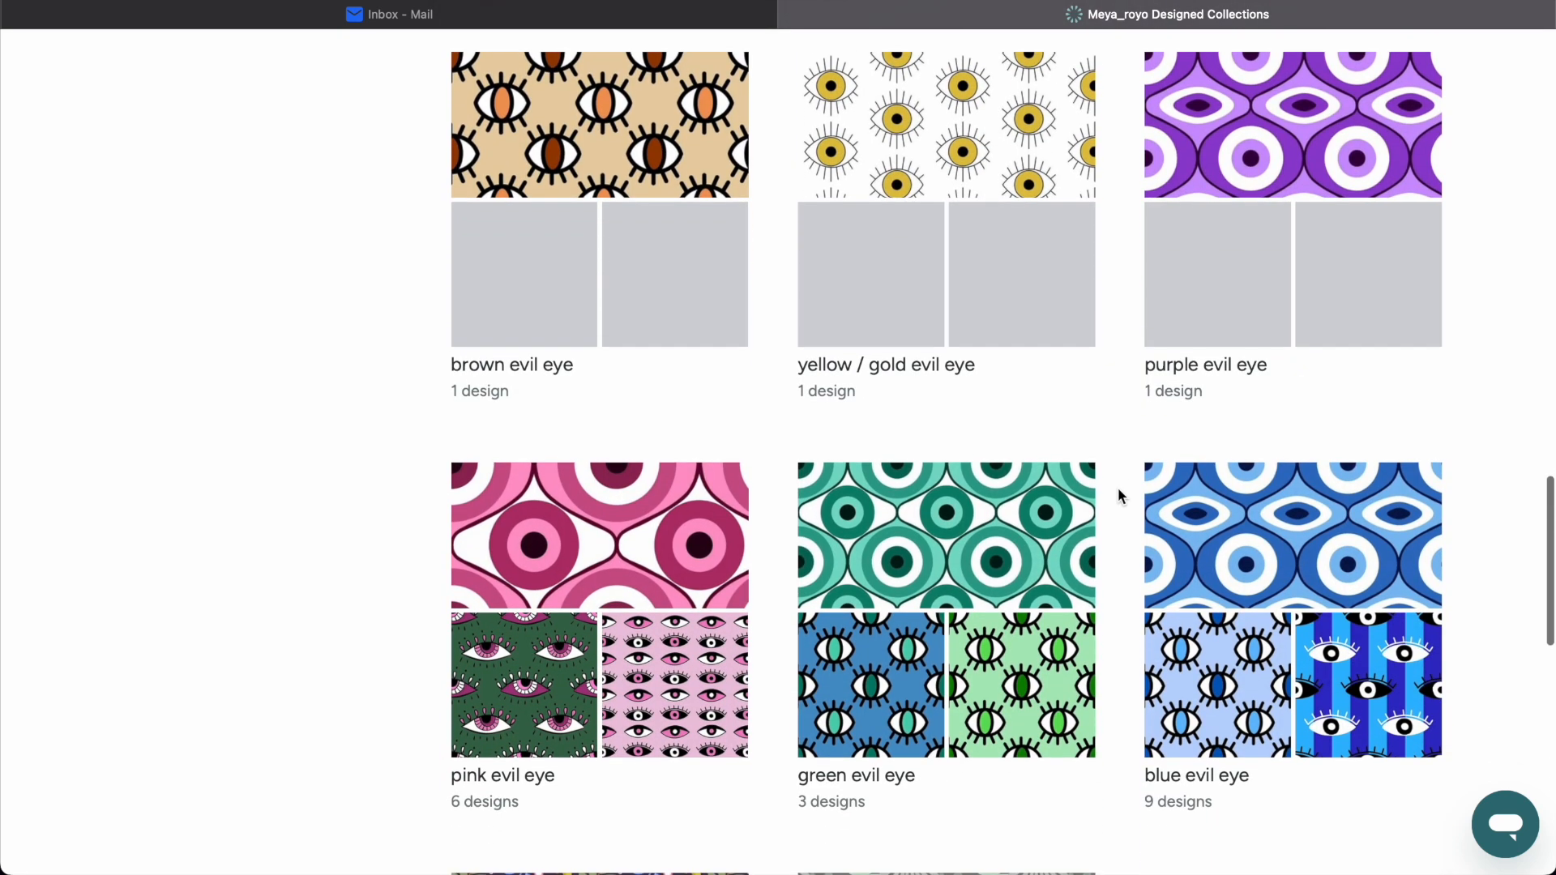
scroll(1116, 496, "down", 5)
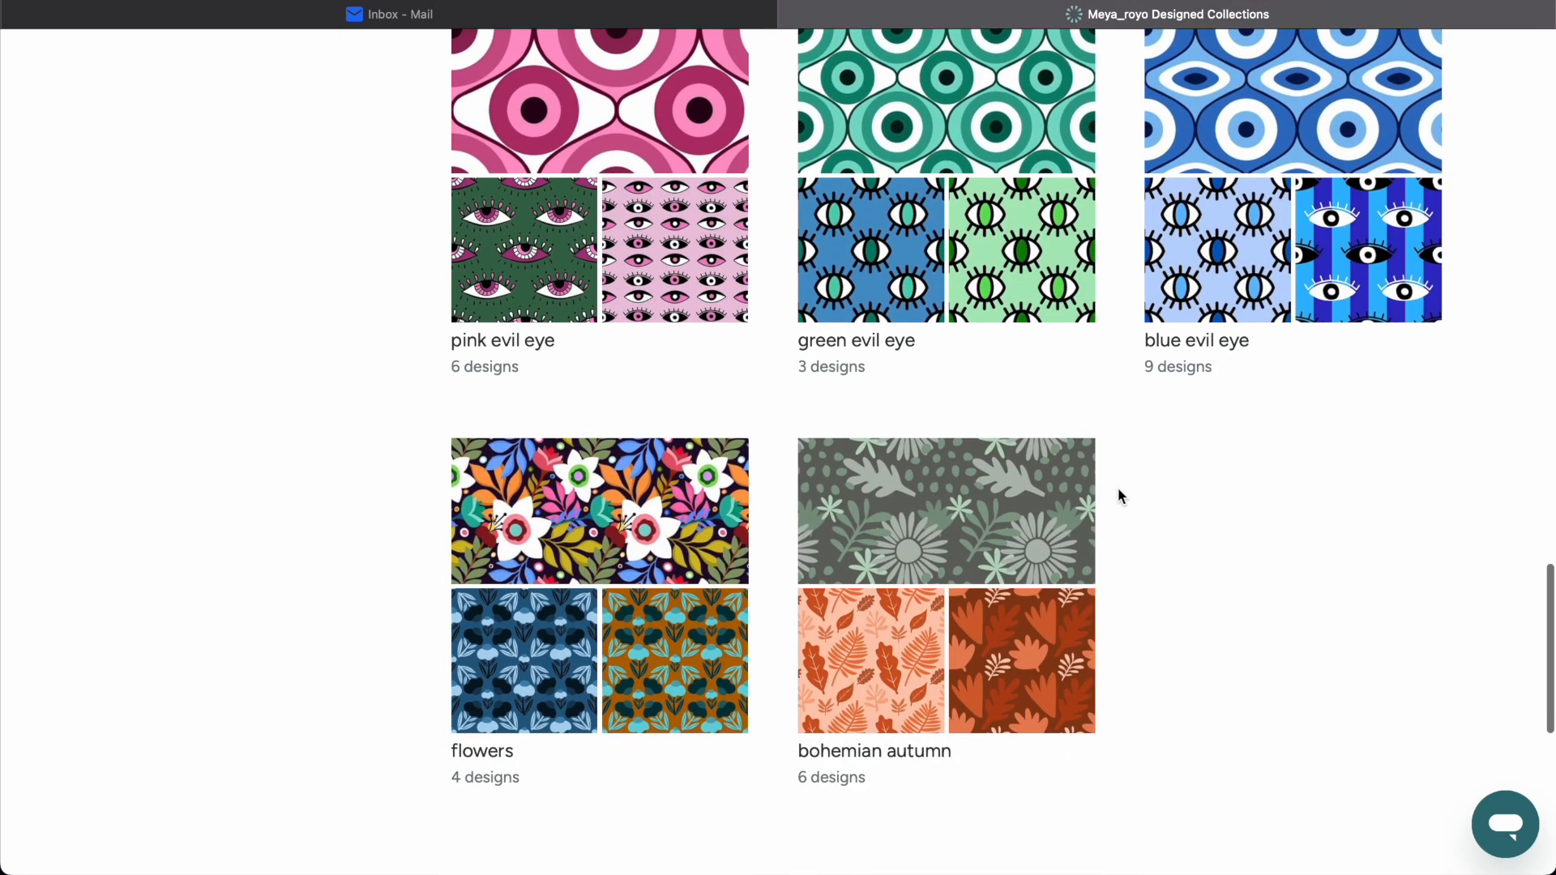
Open the Flowers collection as a visitor and start a Fill-A-Yard fabric project with it.
left_click(654, 577)
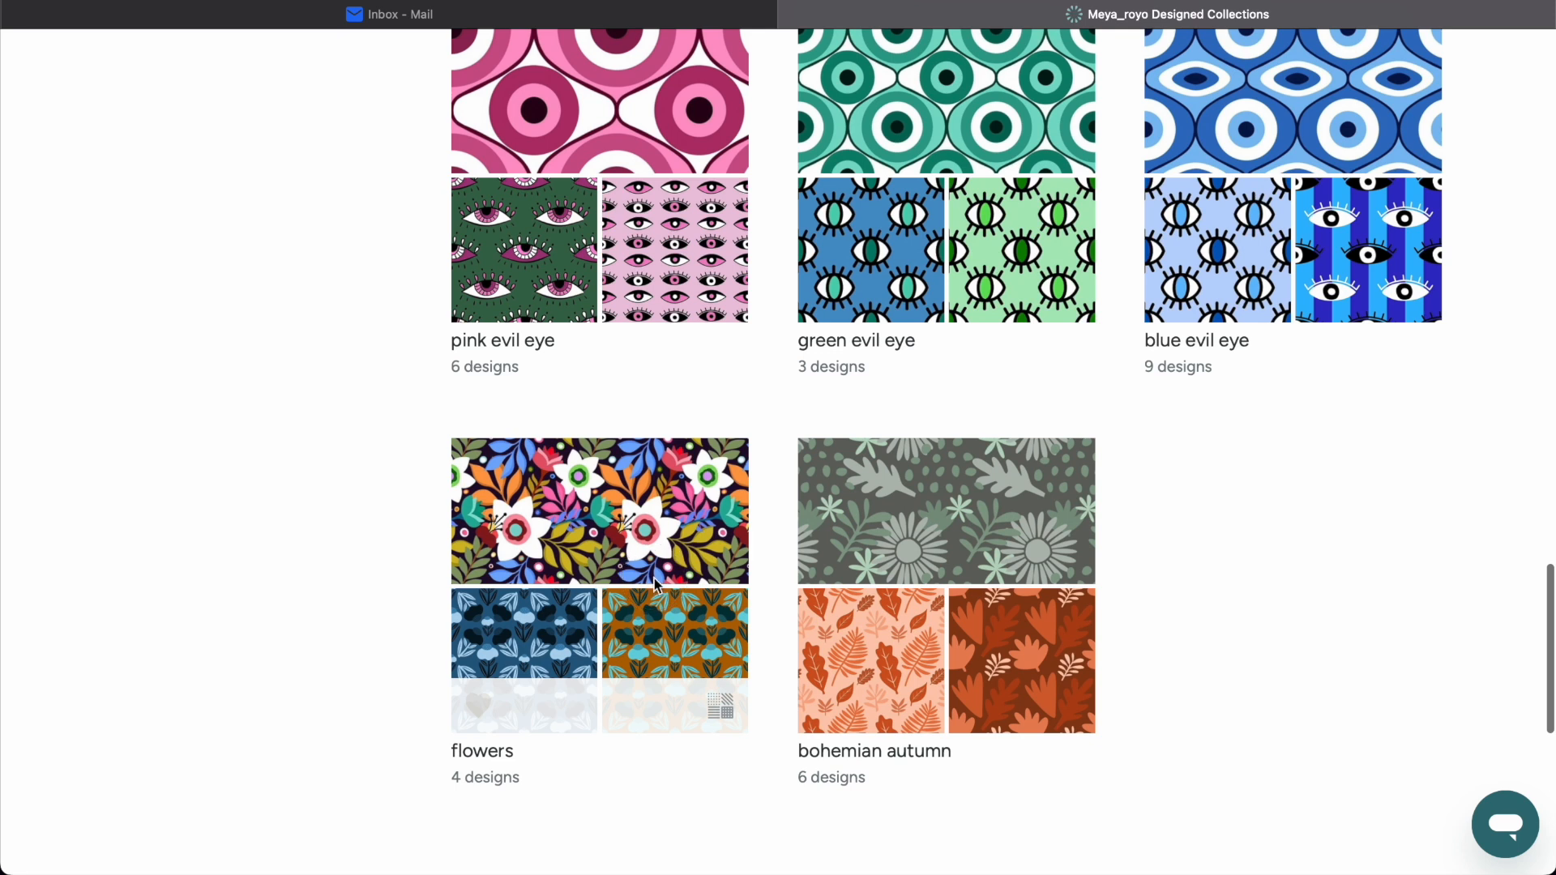
scroll(772, 373, "down", 5)
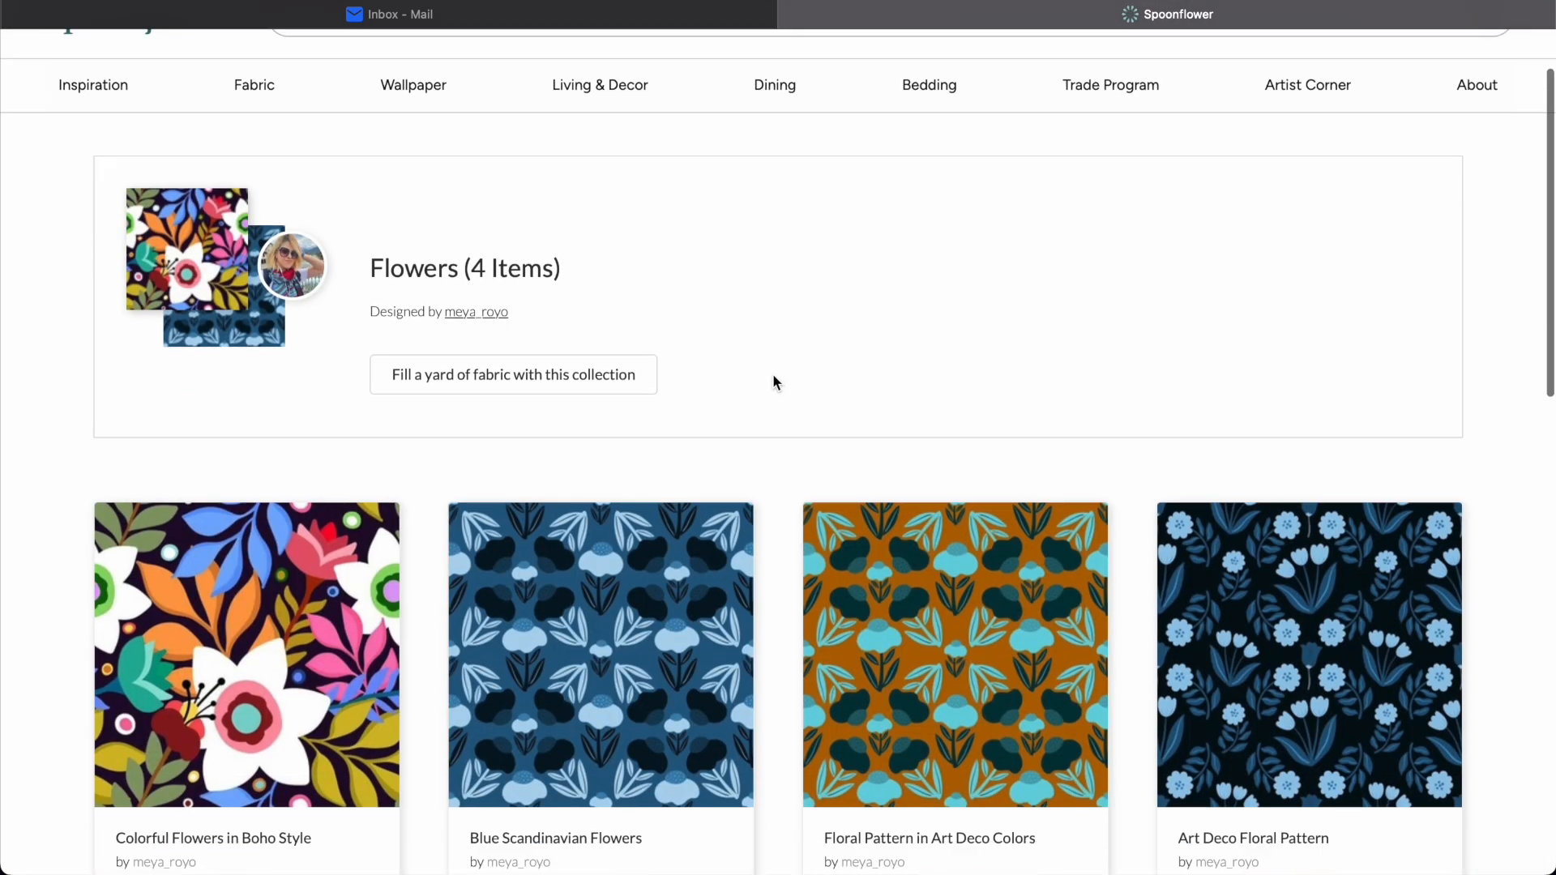
scroll(784, 524, "up", 3)
scroll(784, 526, "up", 2)
scroll(785, 527, "down", 3)
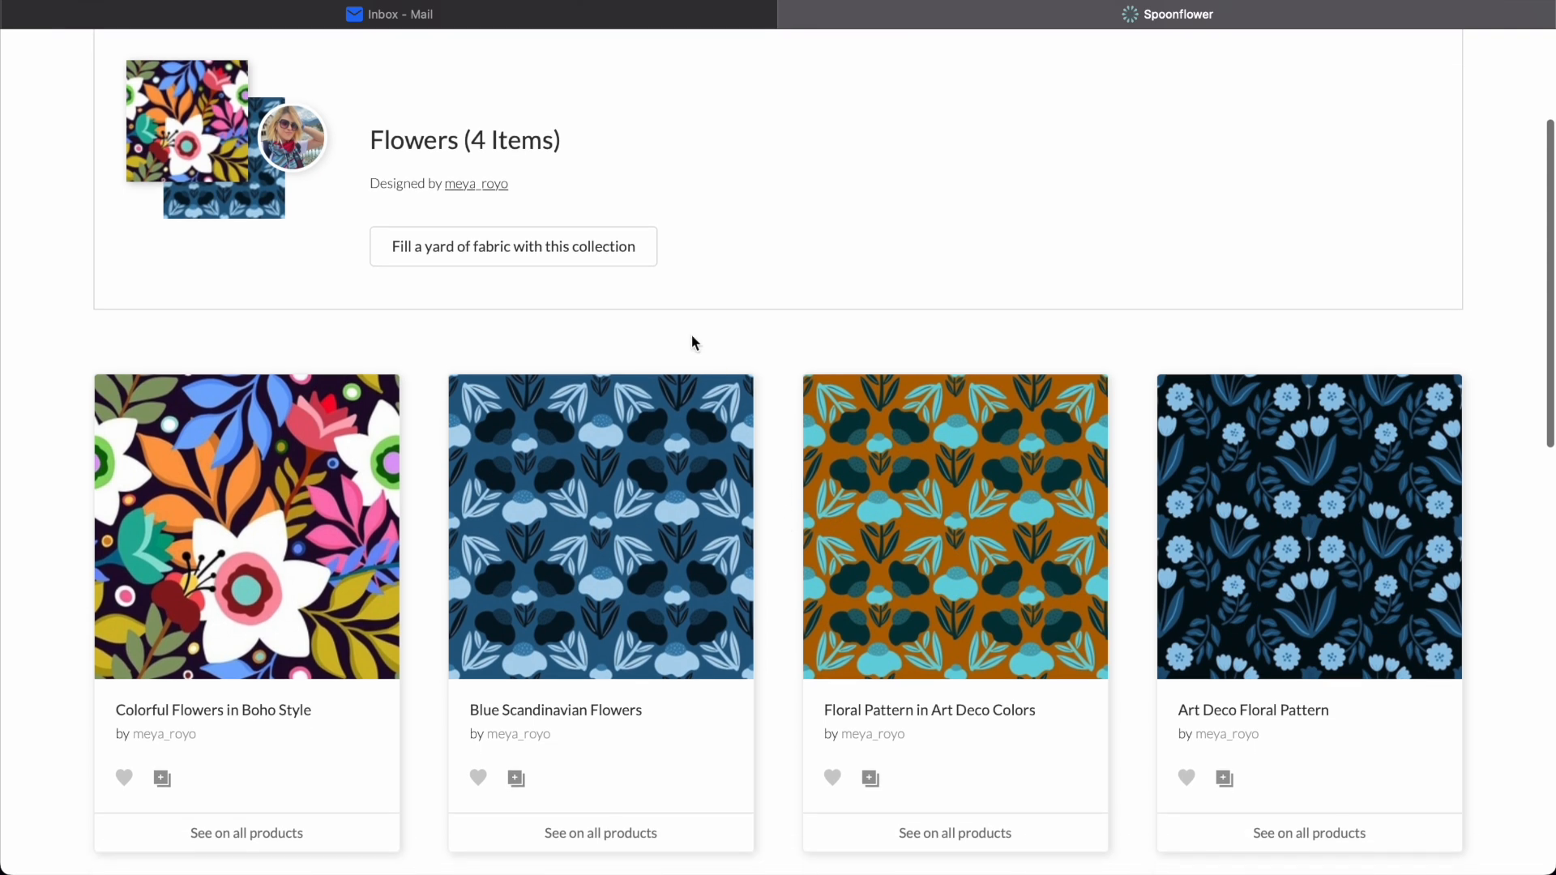
left_click(551, 263)
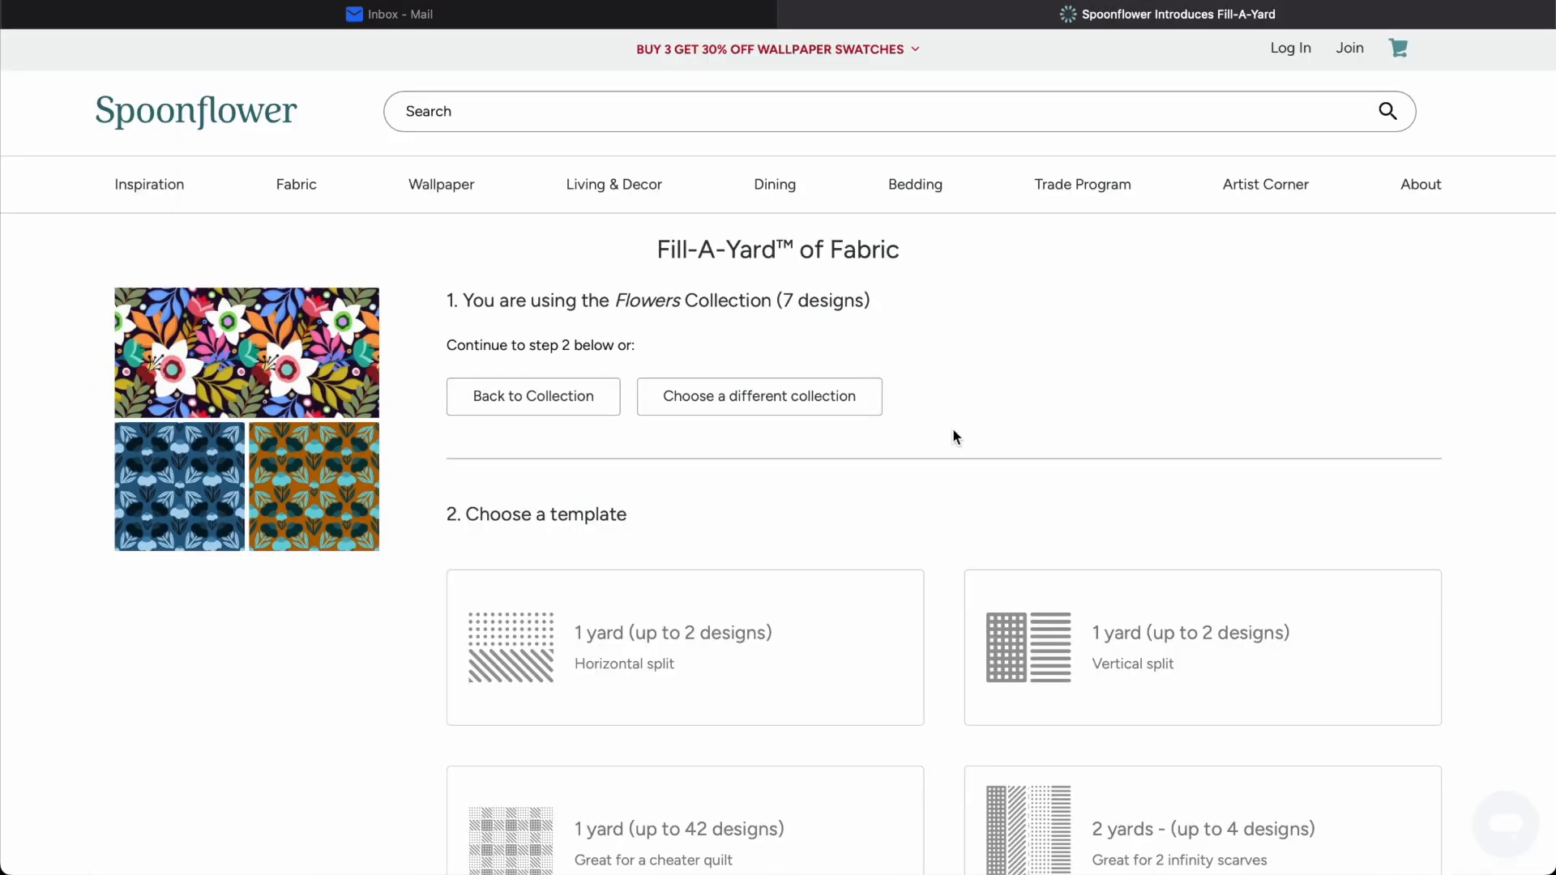
Examine the available Fill-A-Yard templates, their descriptions and the remaining project setup stages.
scroll(952, 429, "down", 4)
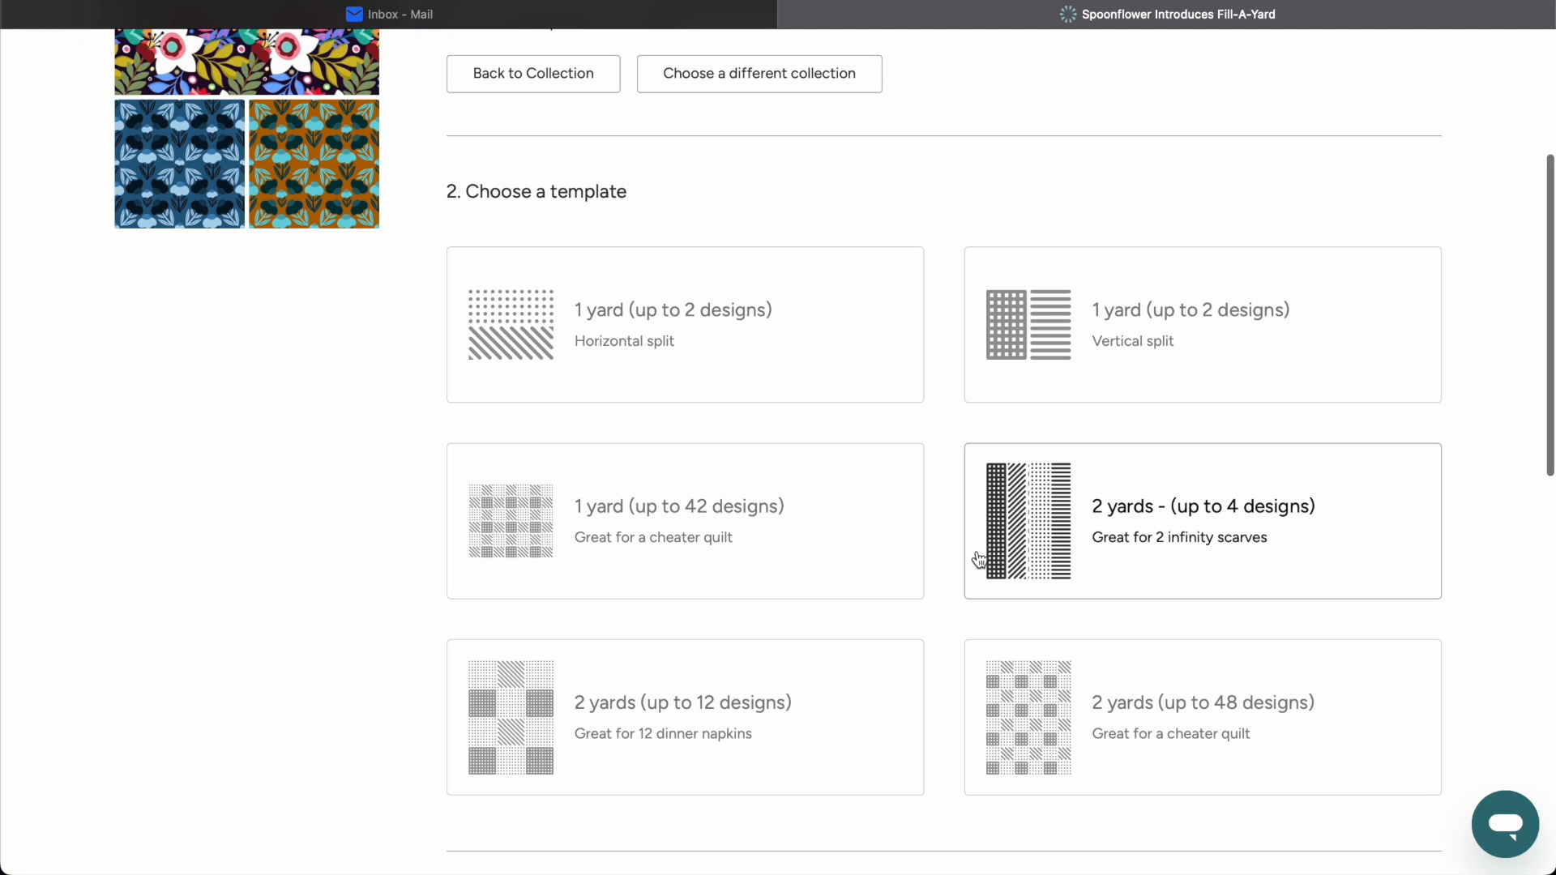
scroll(972, 518, "up", 2)
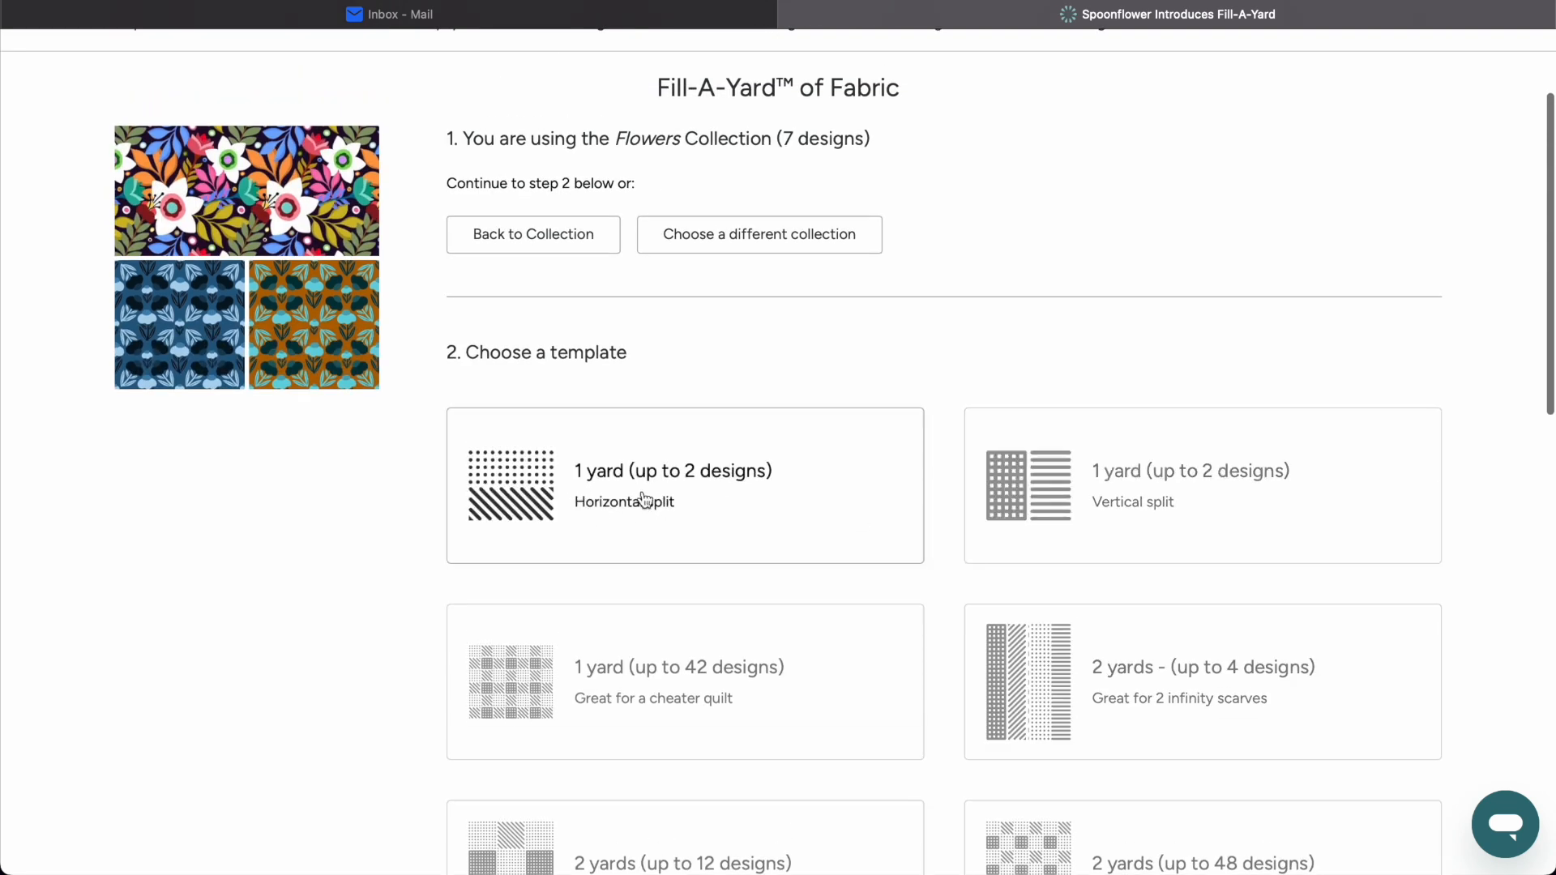
mouse_move(1097, 472)
scroll(1098, 473, "down", 3)
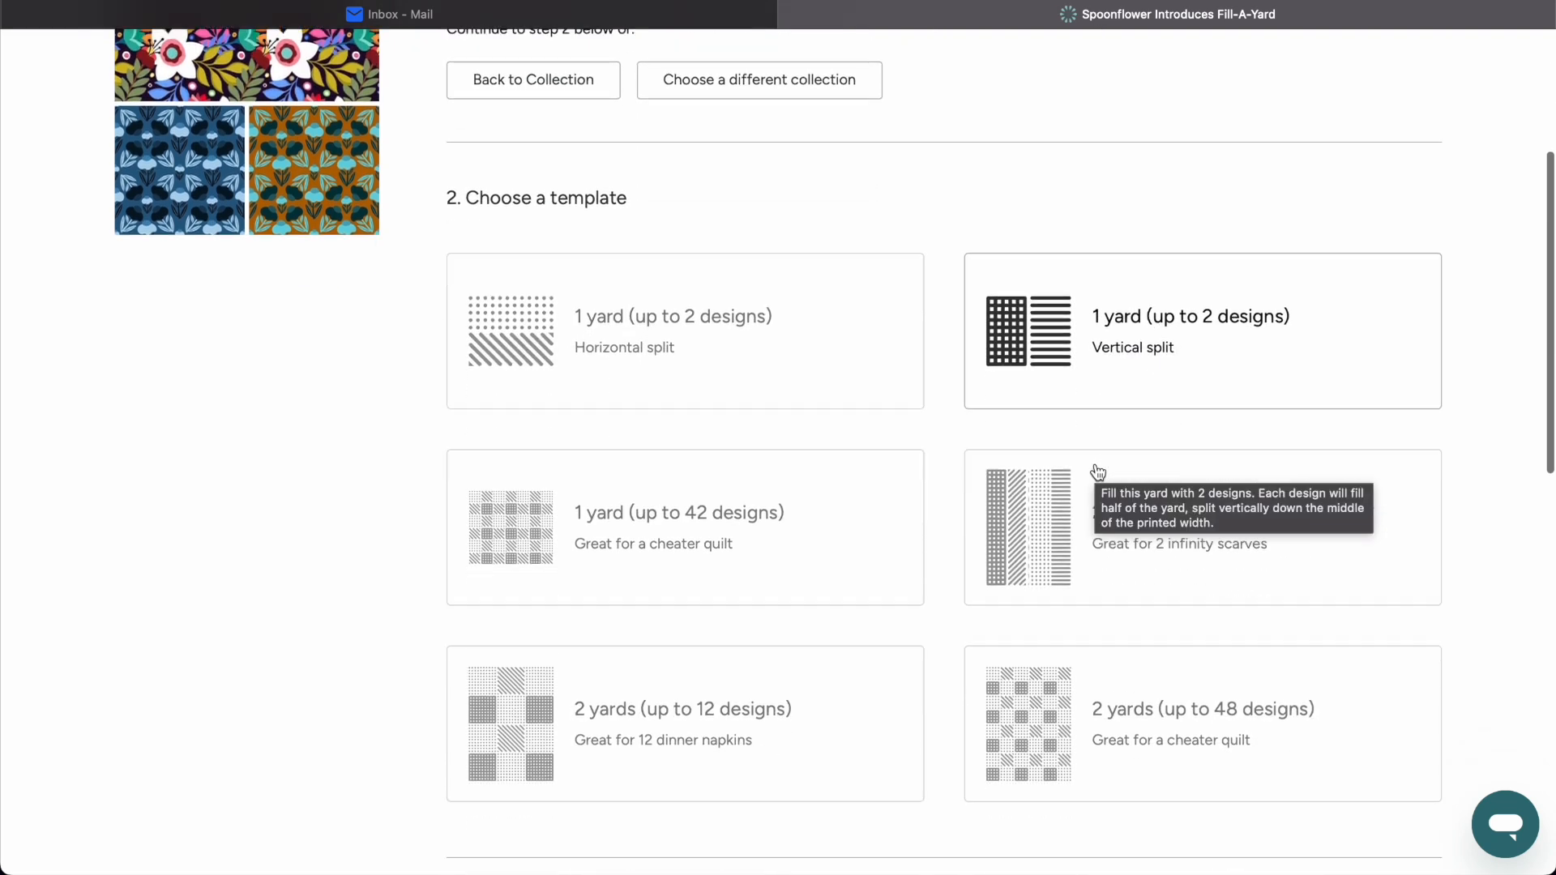
mouse_move(751, 489)
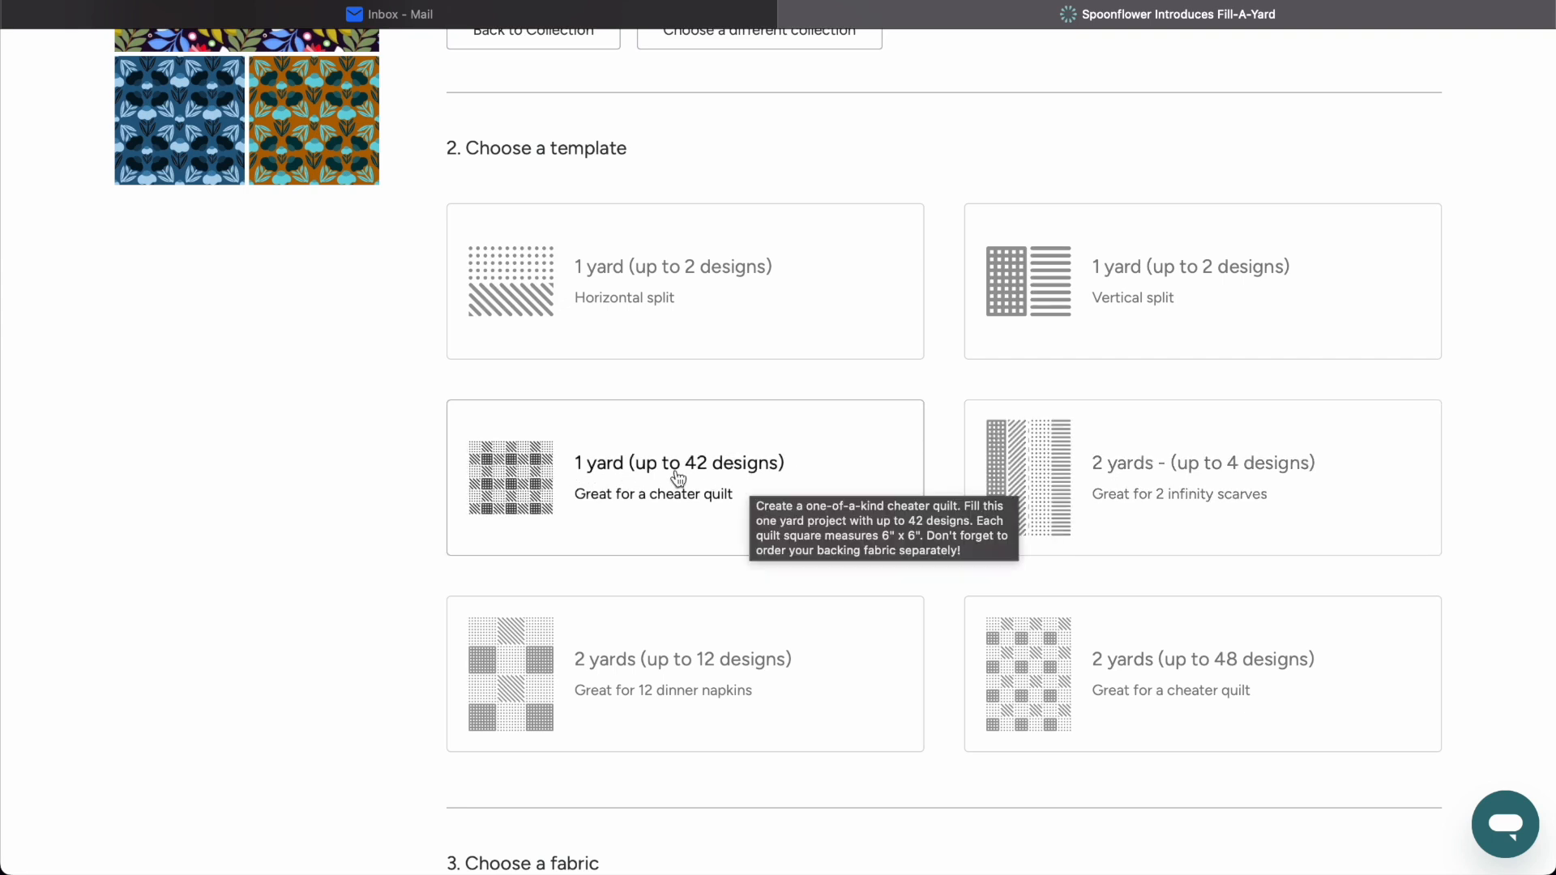
scroll(672, 510, "down", 2)
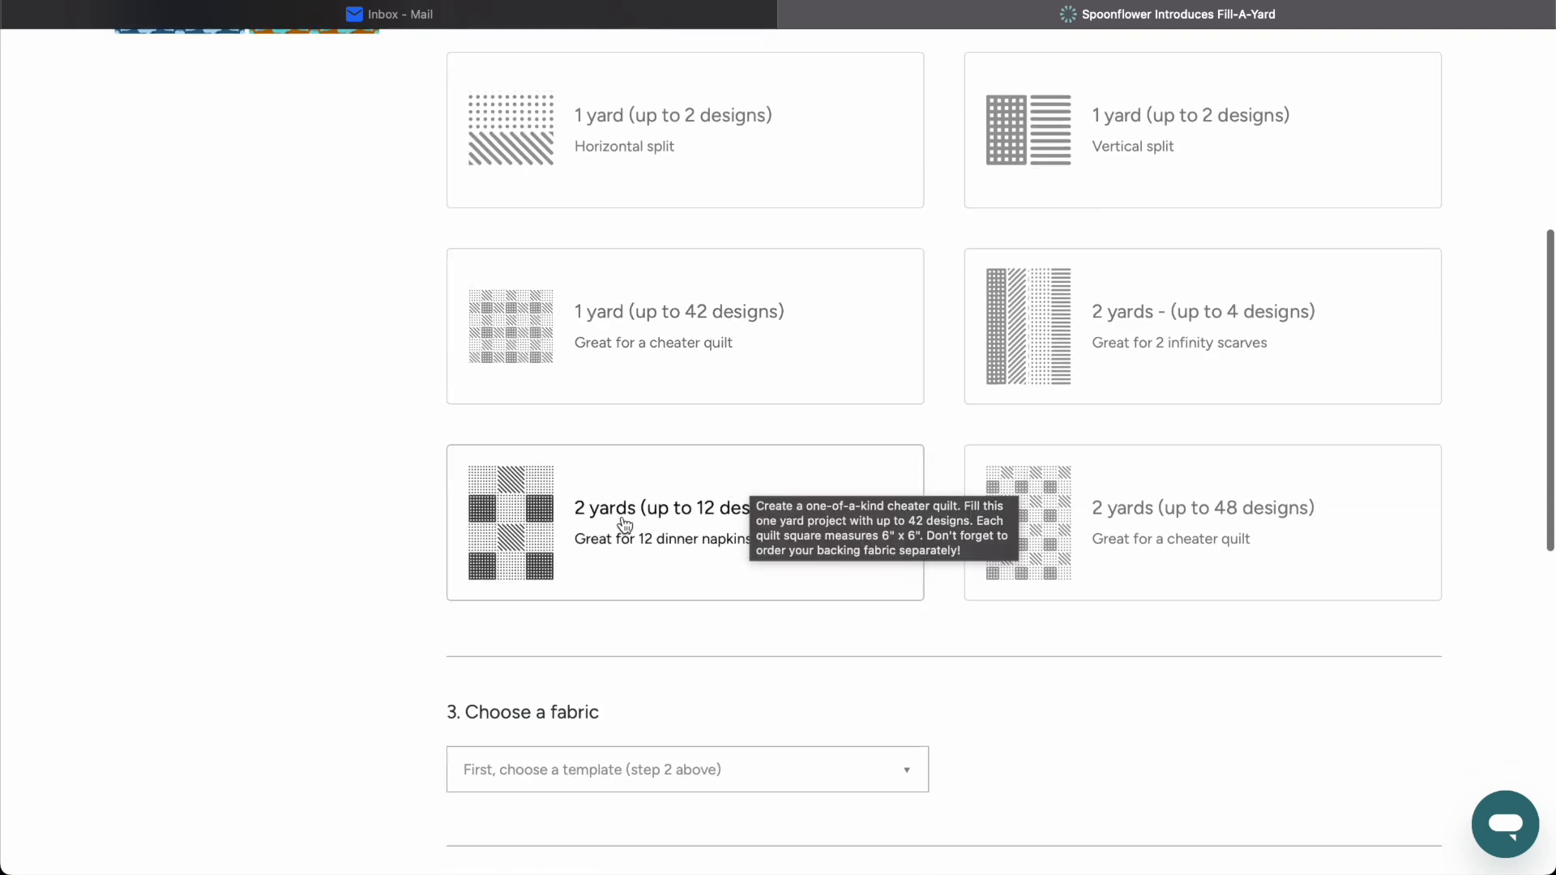
scroll(713, 551, "down", 2)
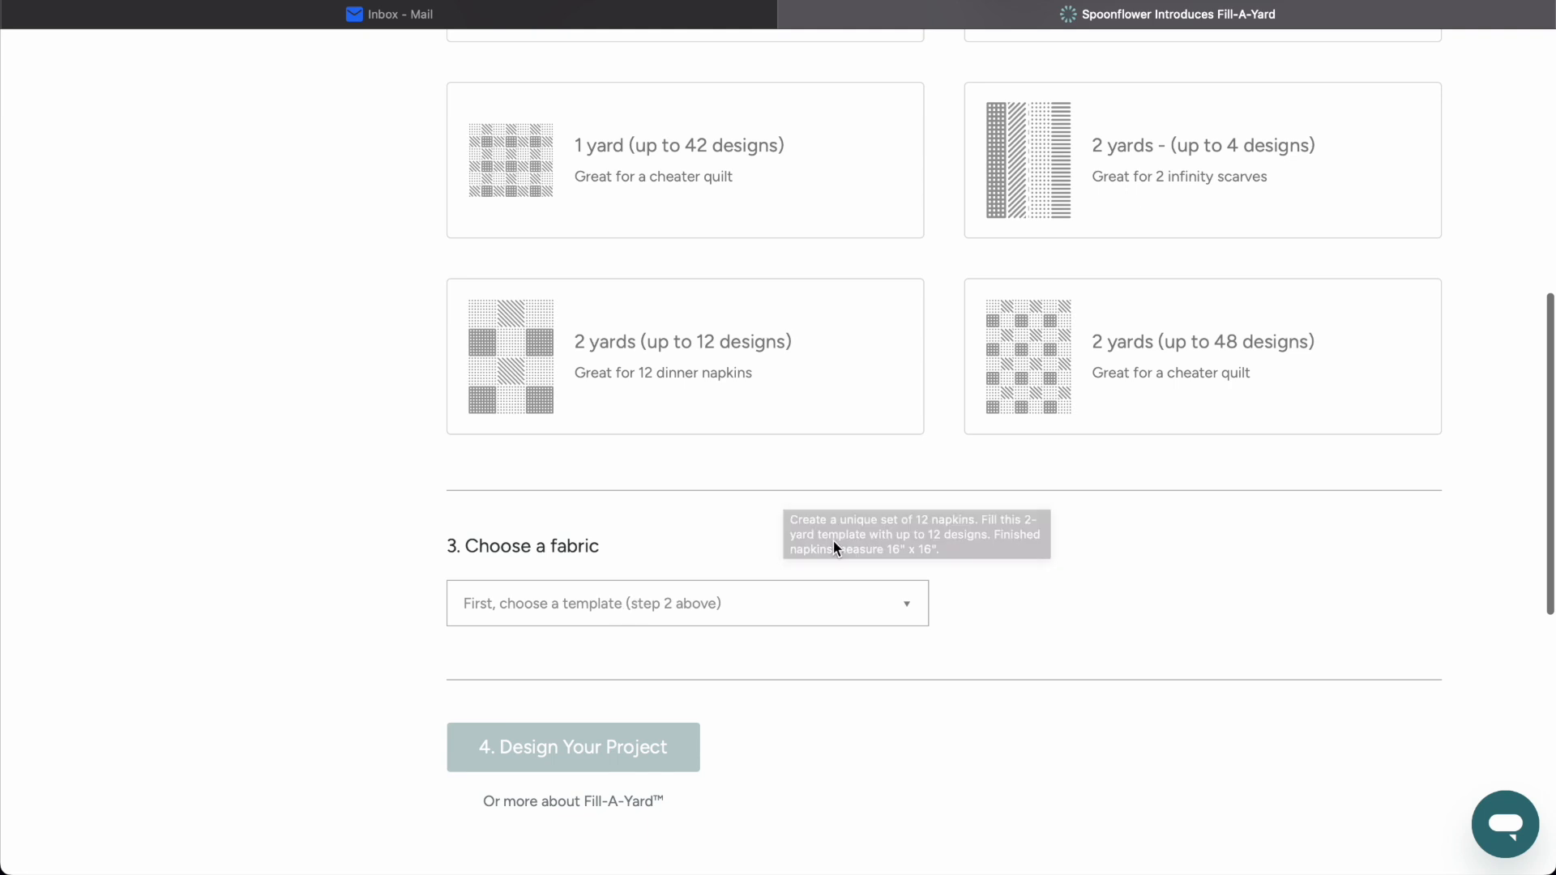
scroll(833, 541, "up", 6)
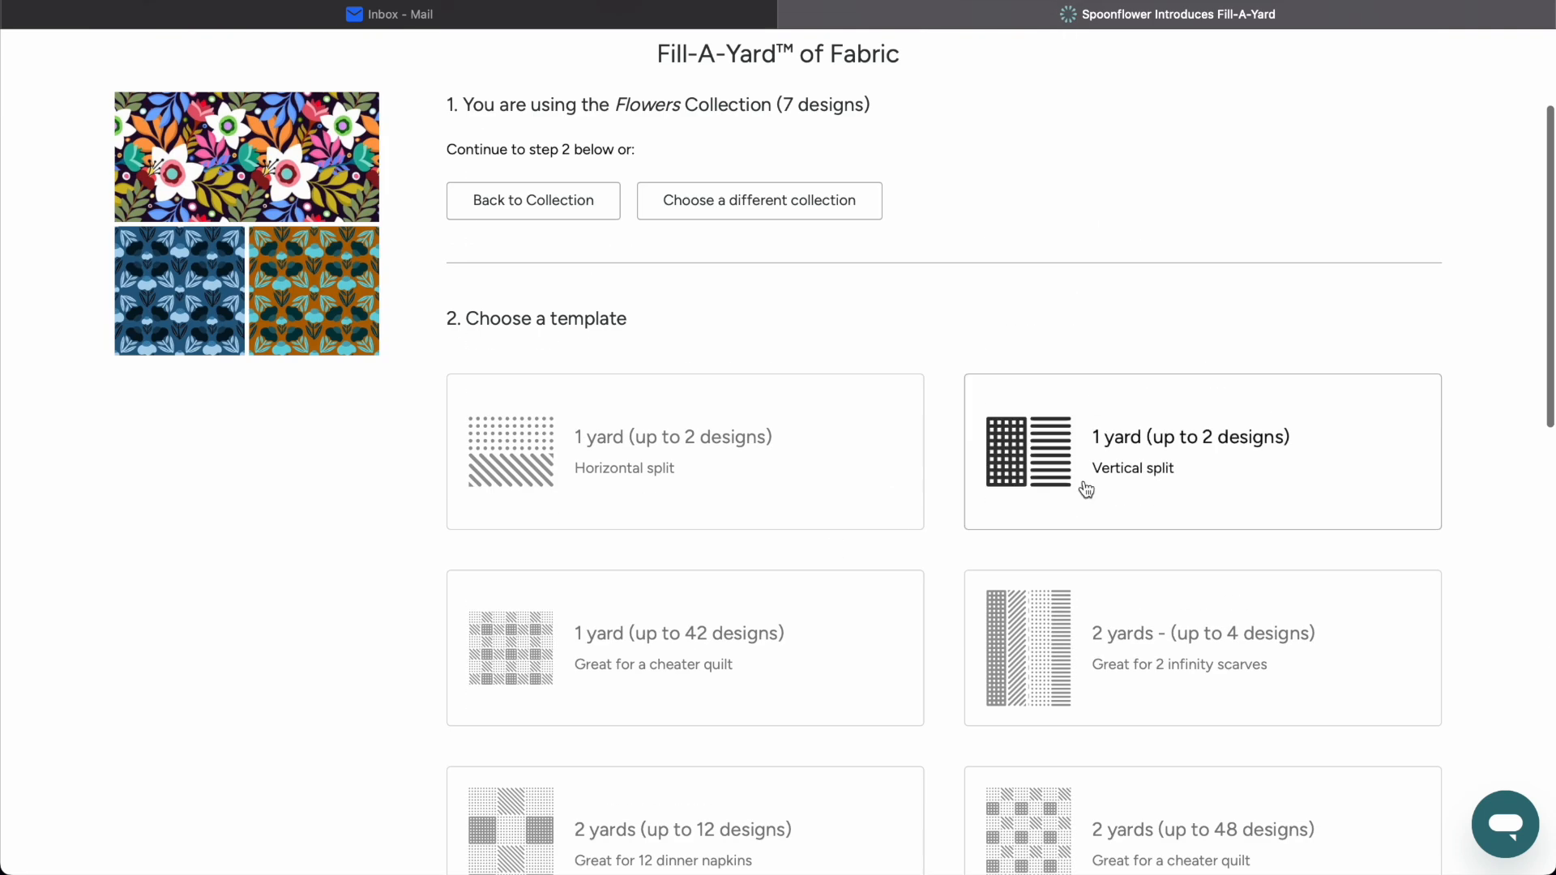
Set up the project with the 2-yard template for up to 4 designs and Satin fabric, and start designing it.
left_click(1134, 642)
scroll(807, 402, "down", 9)
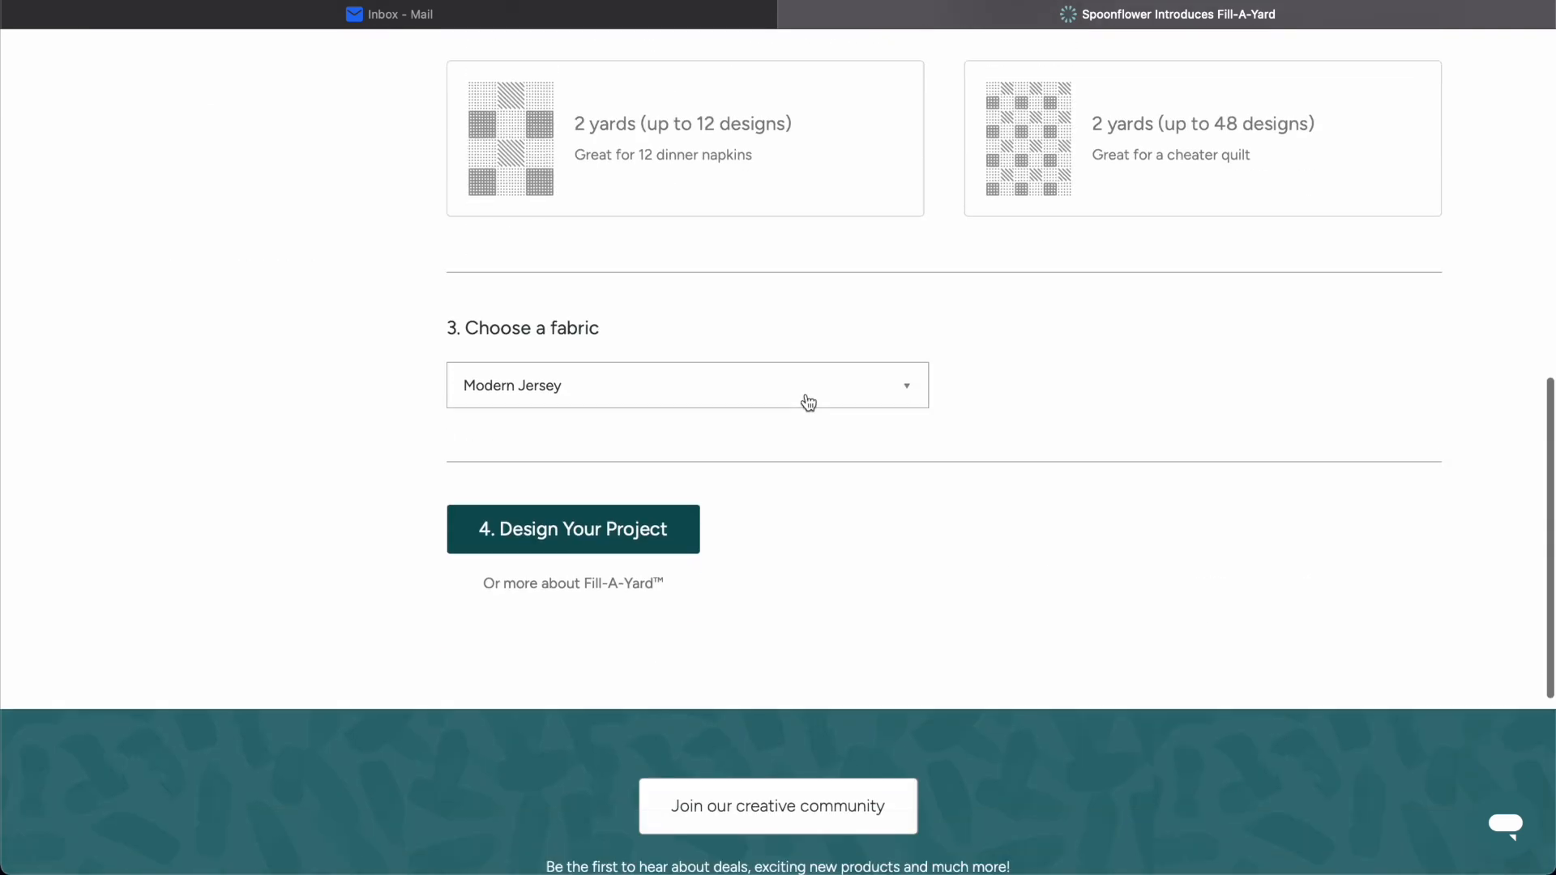
left_click(604, 384)
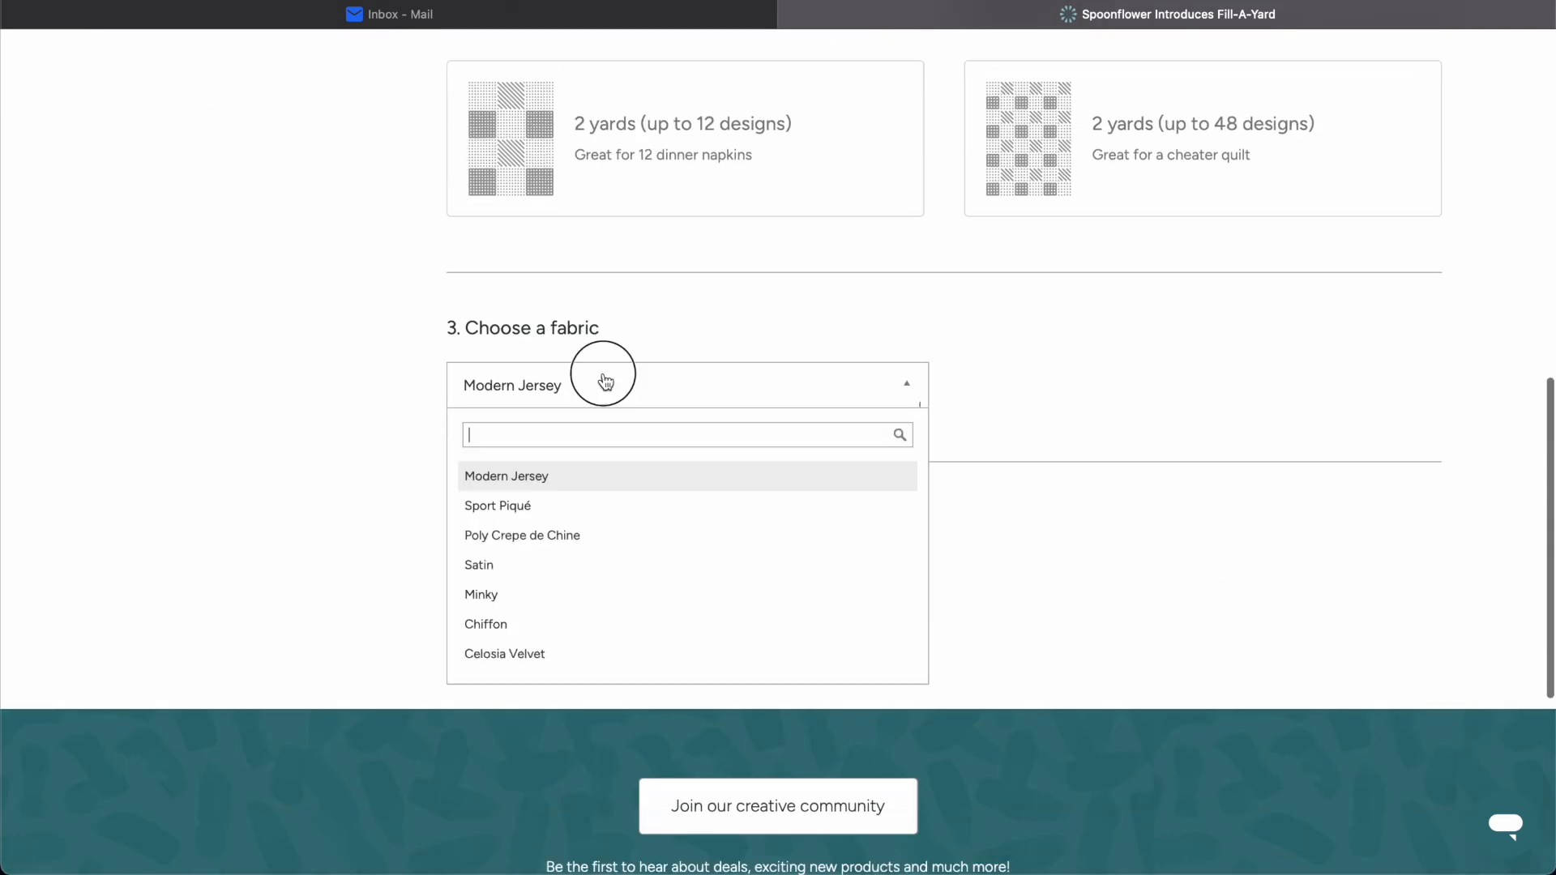
left_click(535, 564)
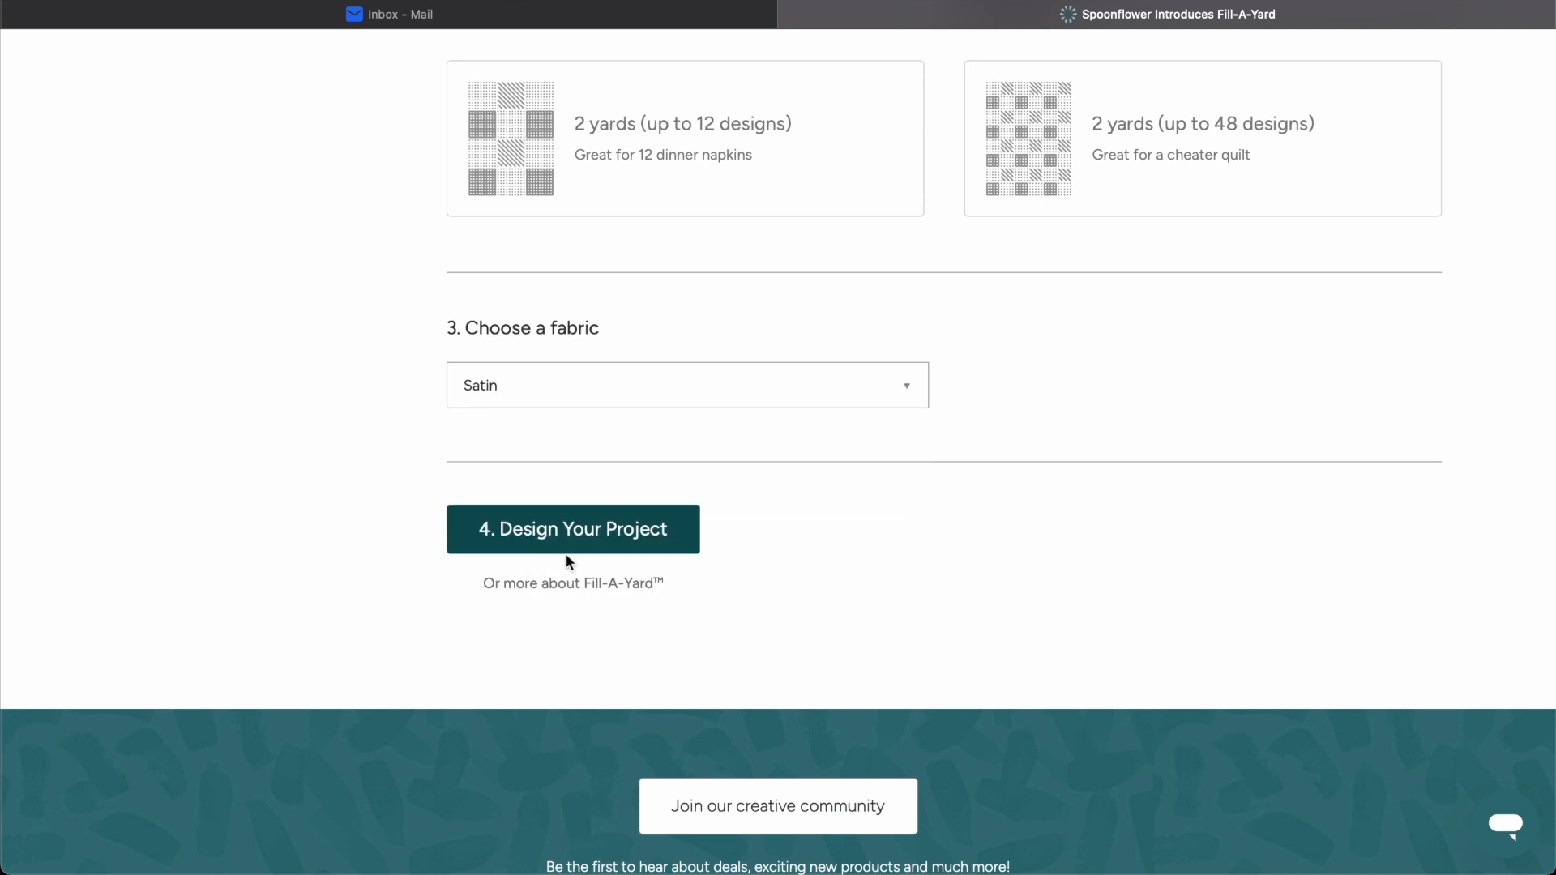
left_click(653, 539)
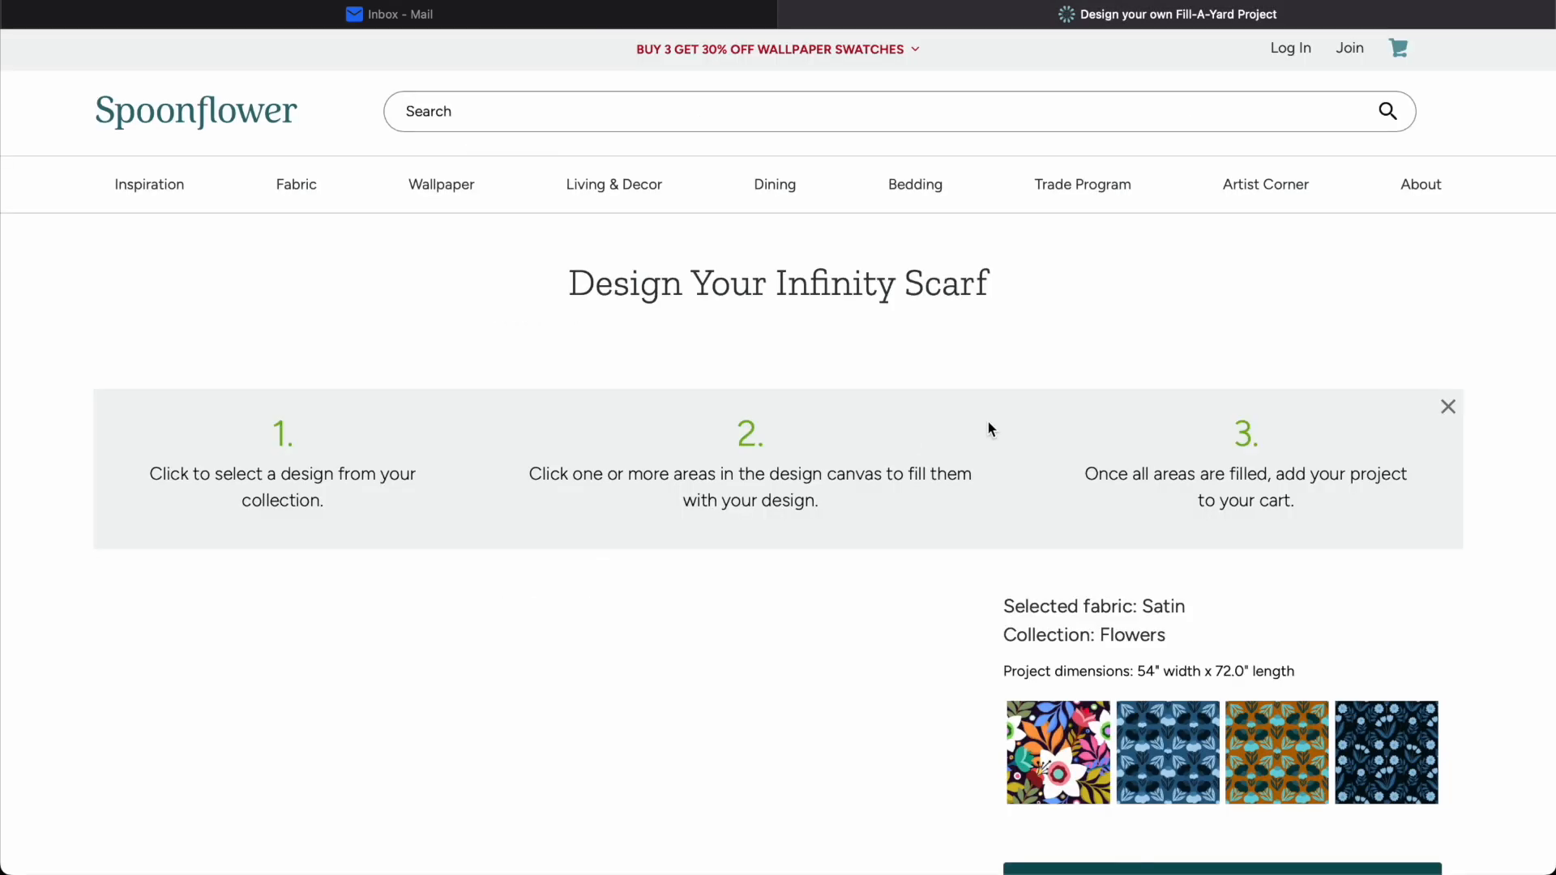
Fill the scarf's first strip with the Colorful Flowers in Boho Style design and the second with Blue Scandinavian Flowers.
scroll(191, 416, "down", 5)
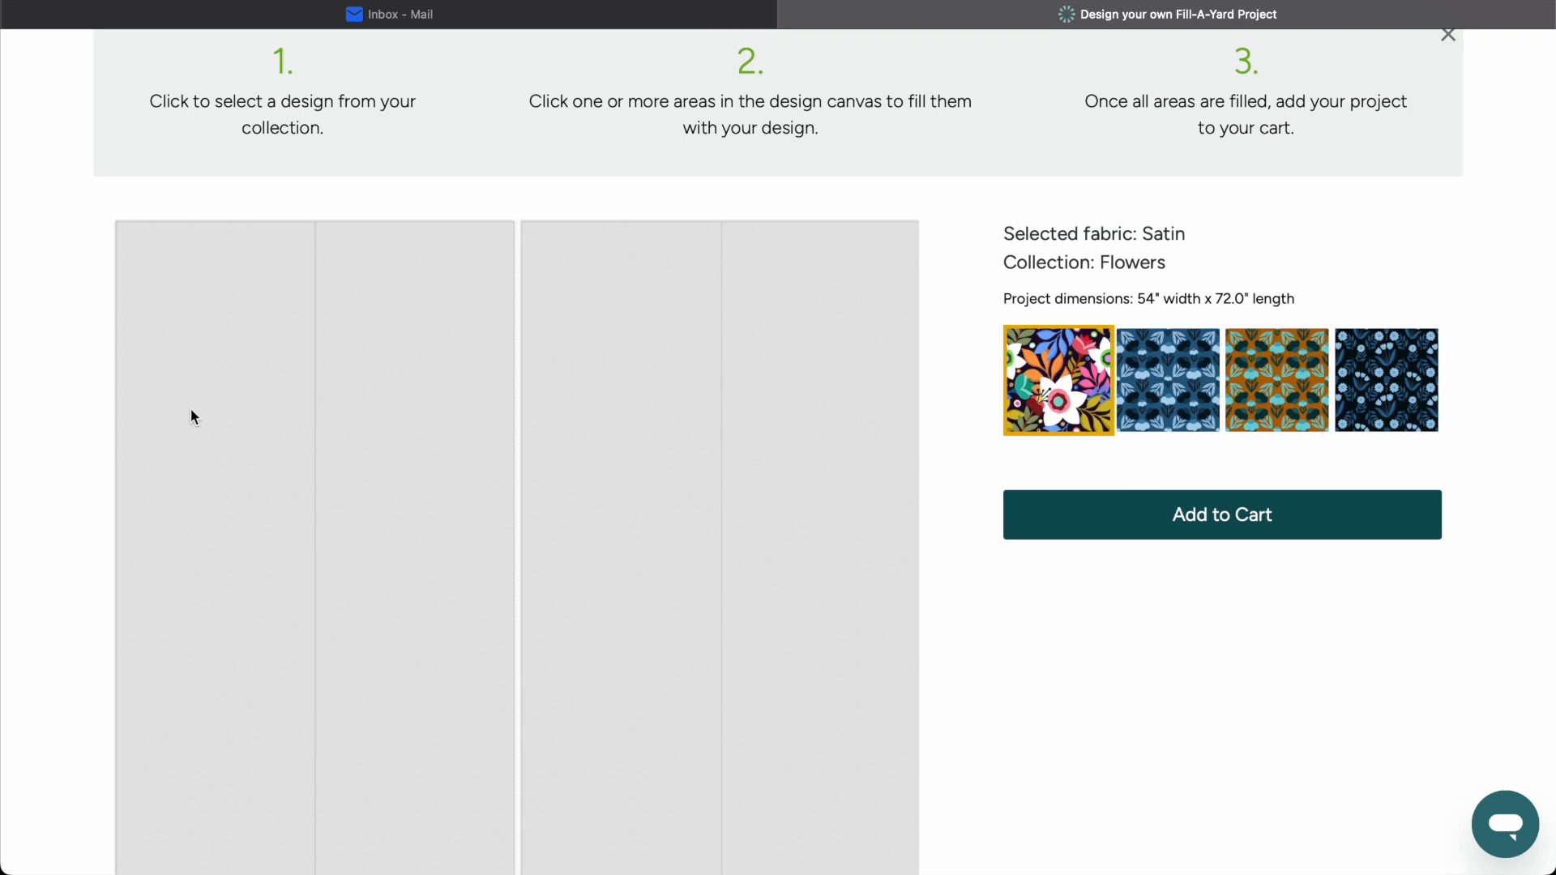
left_click(243, 454)
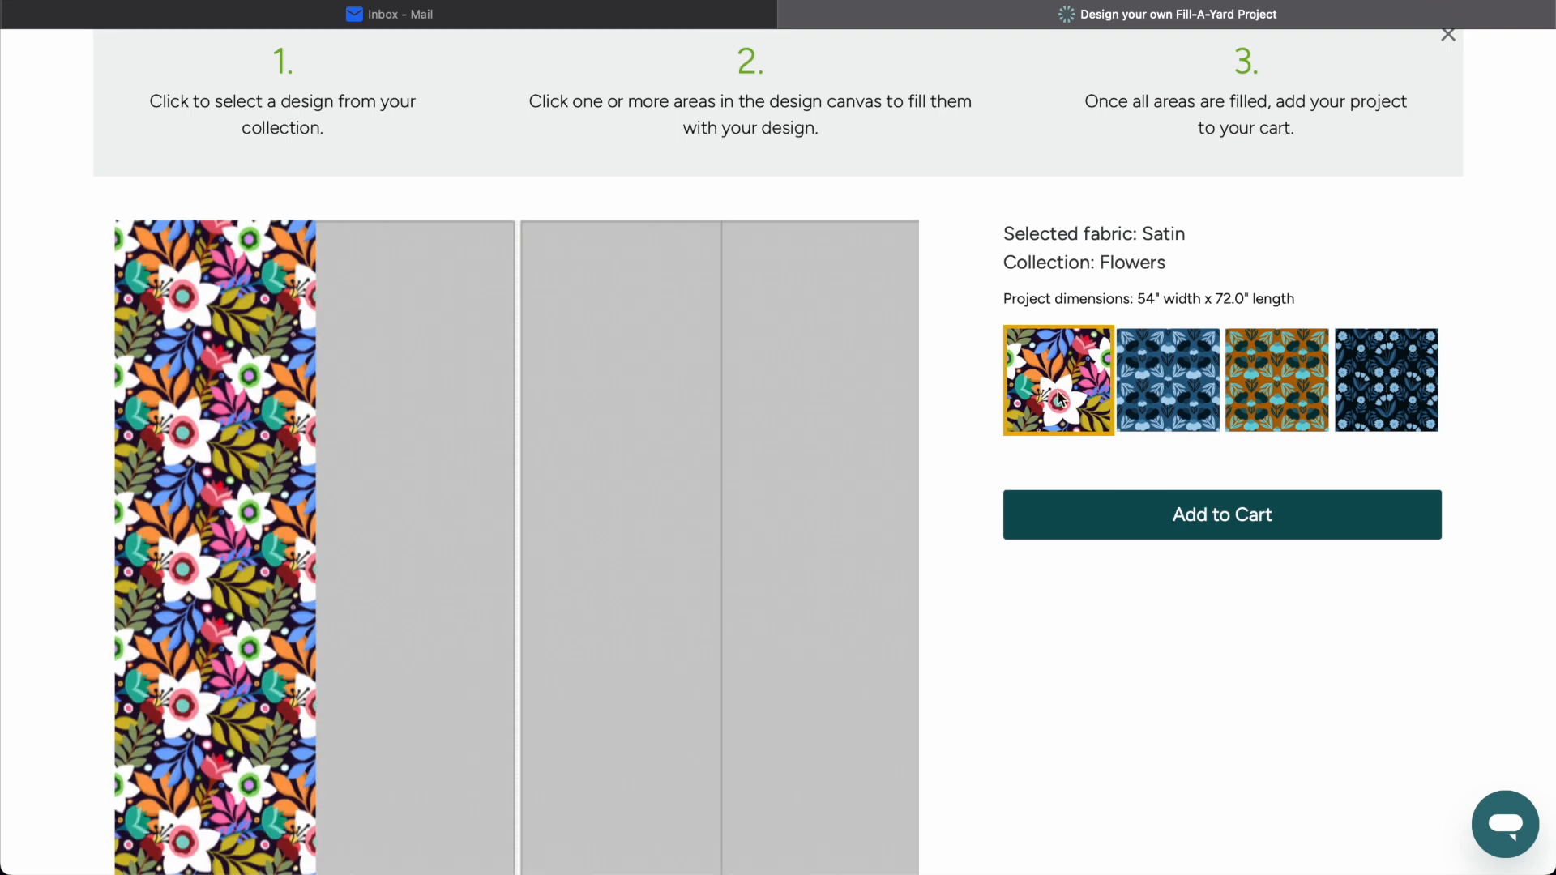
left_click(1166, 387)
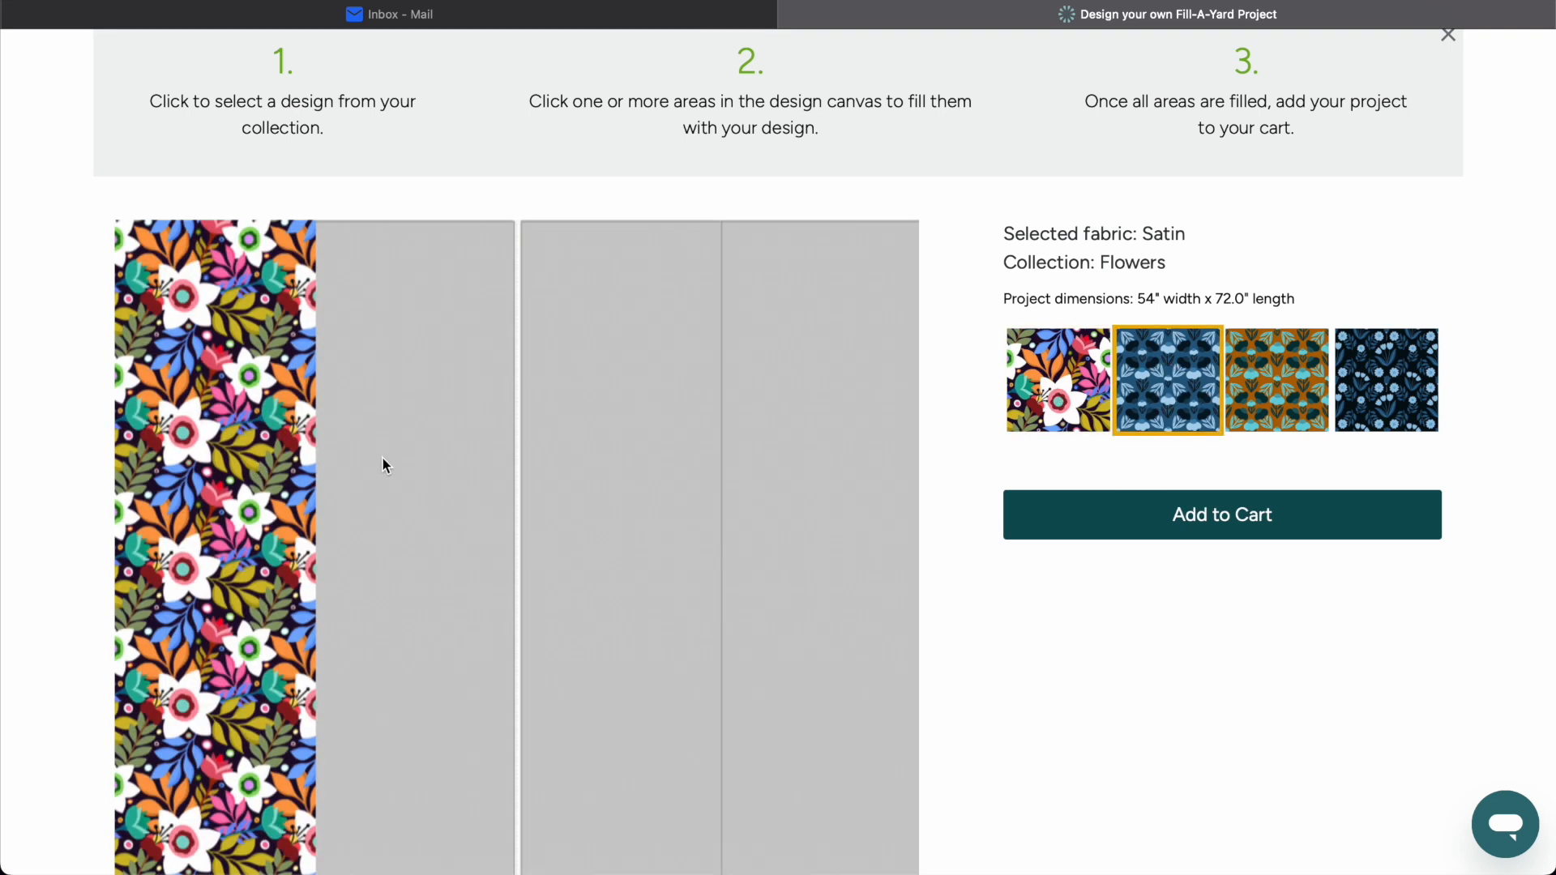
left_click(439, 452)
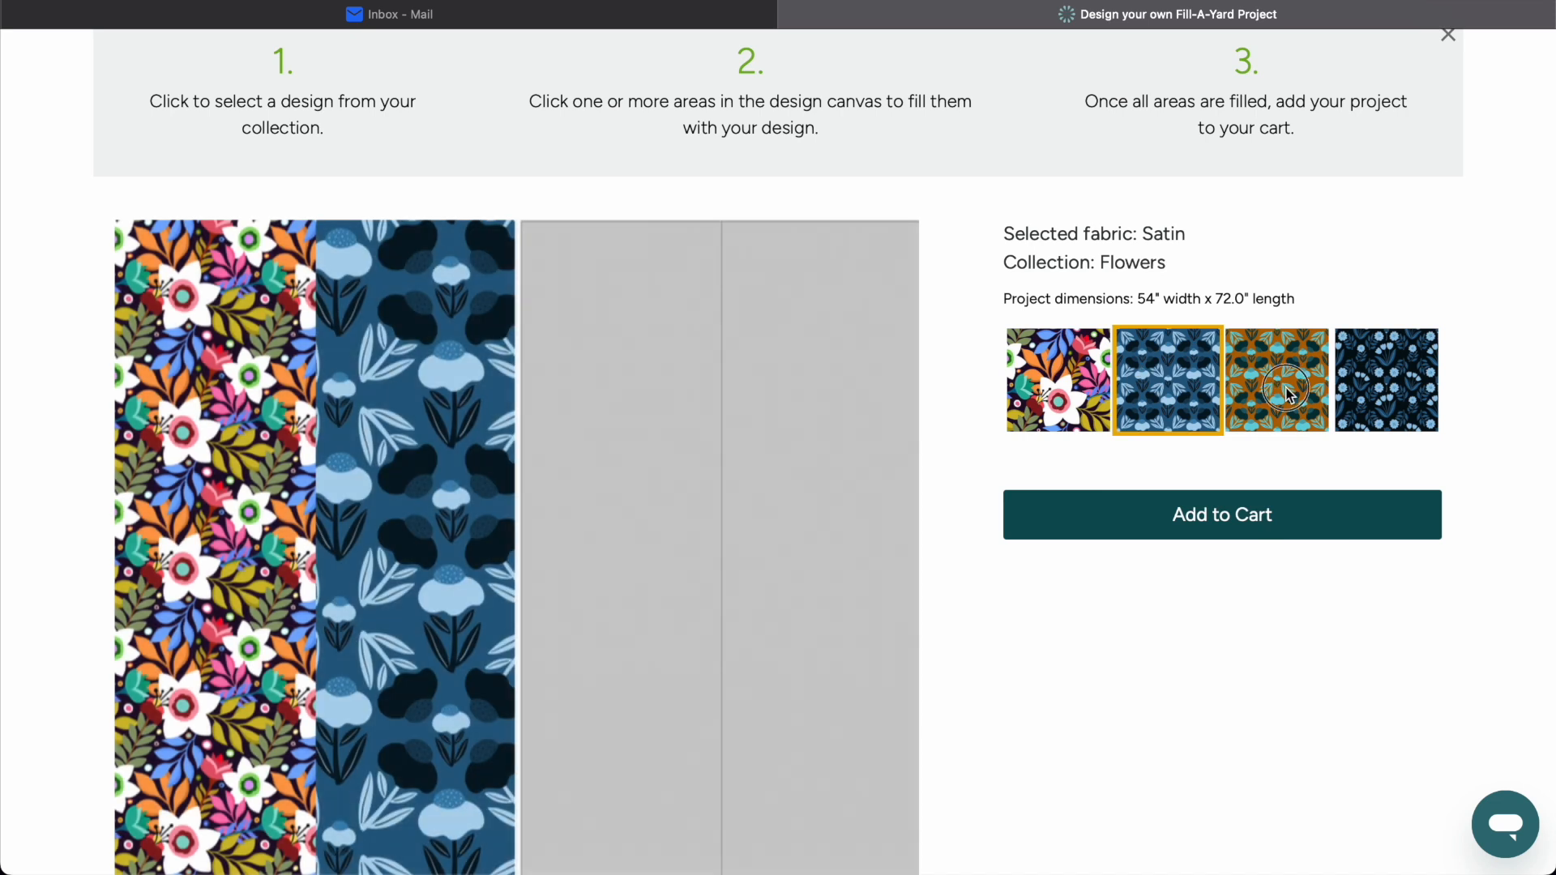
Fill the third strip with Floral Pattern in Art Deco Colors and the fourth with Art Deco Floral Pattern, and review the scarf.
left_click(1288, 395)
left_click(653, 401)
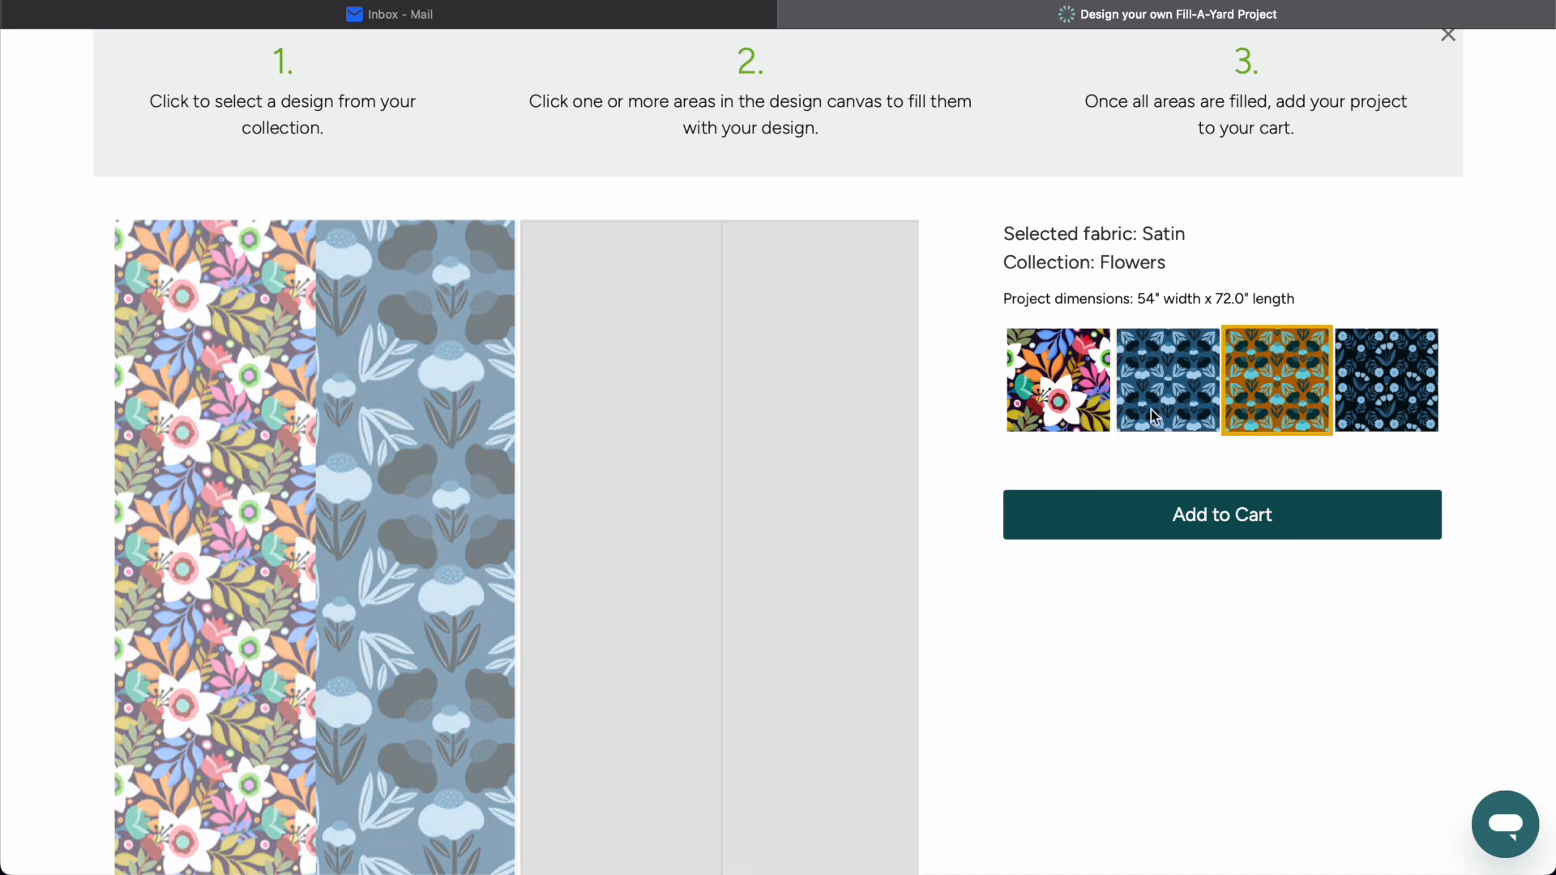
left_click(1394, 387)
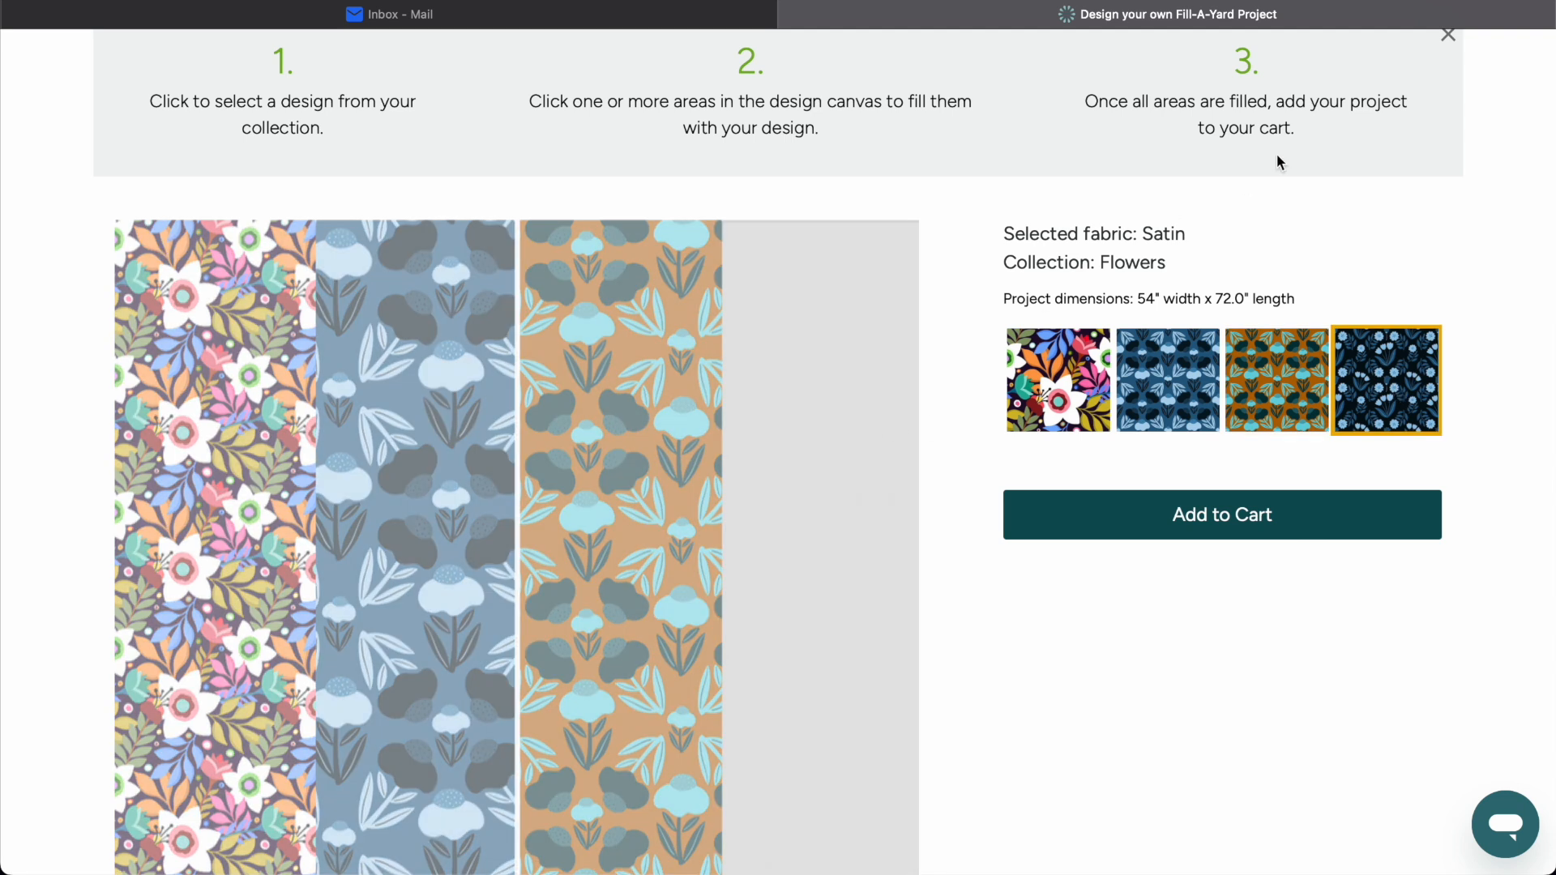
scroll(1329, 259, "down", 4)
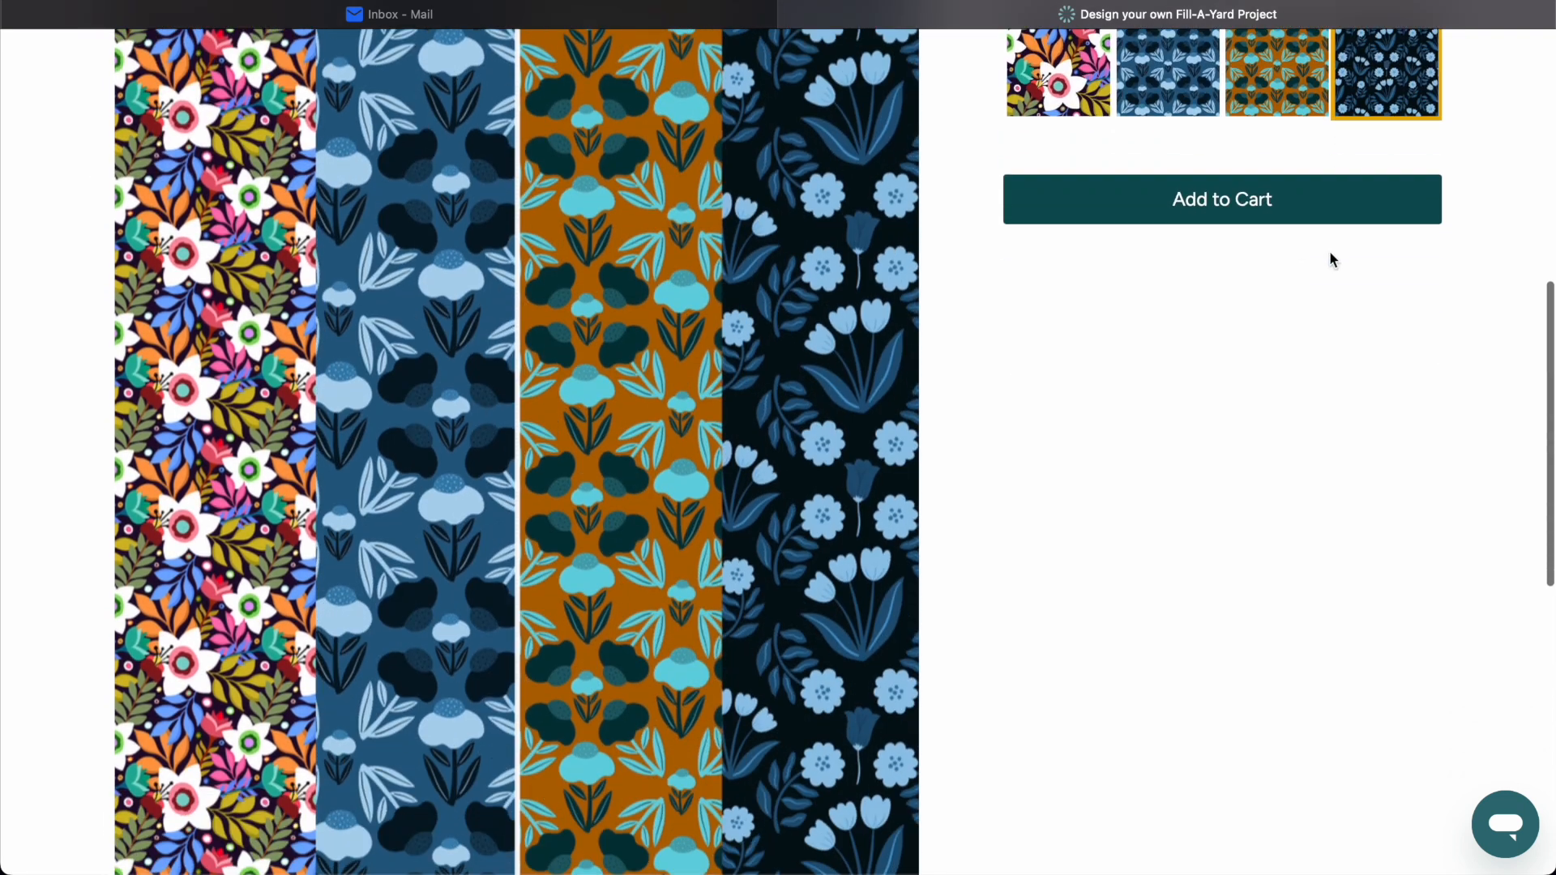
scroll(1091, 571, "down", 5)
scroll(1092, 570, "up", 8)
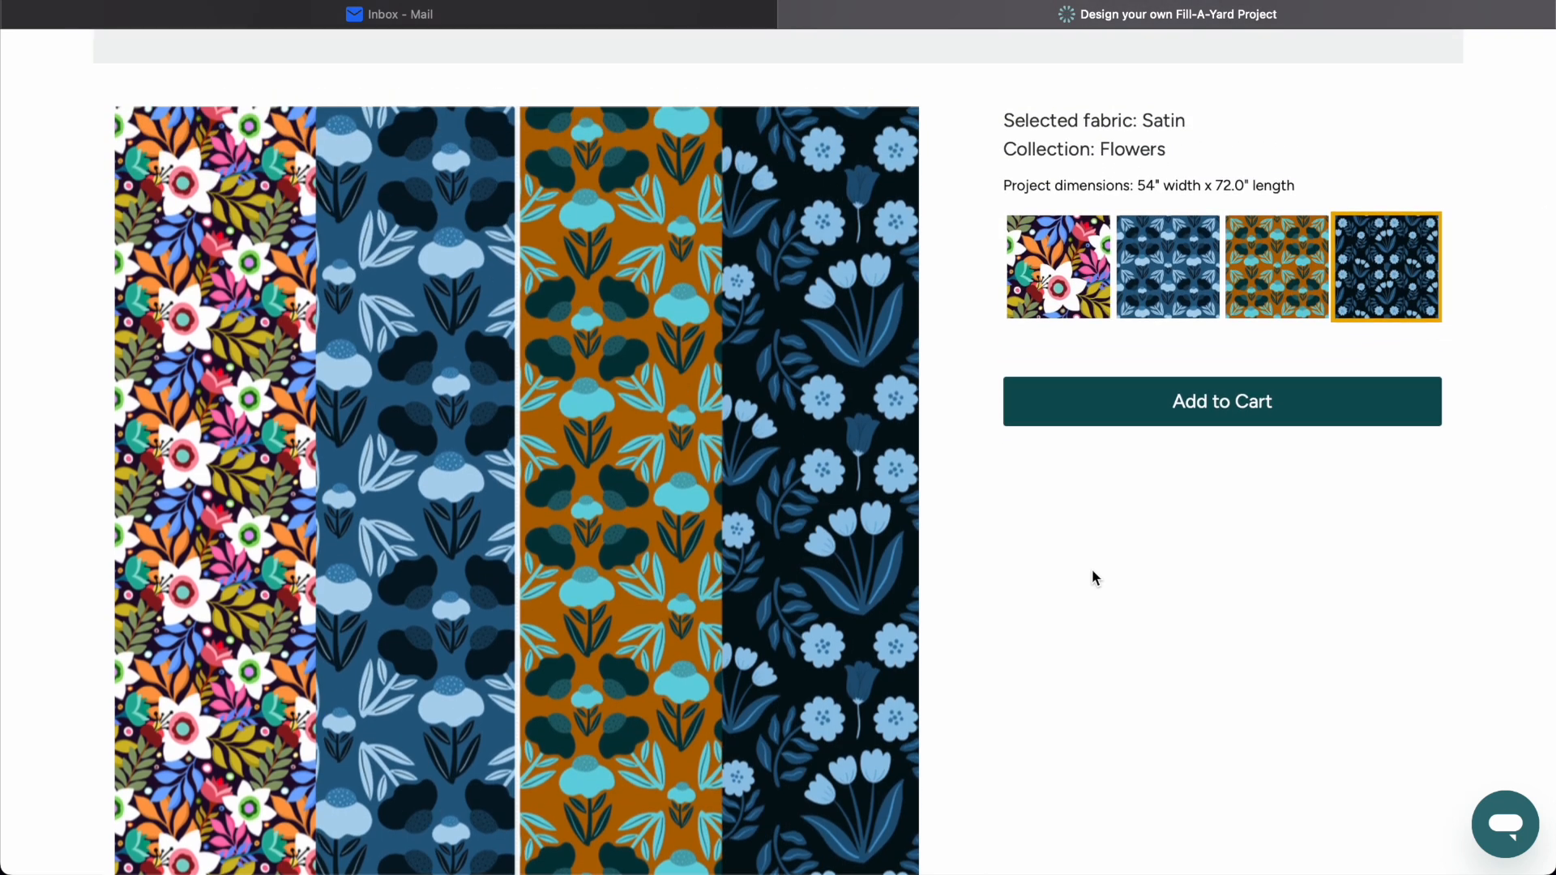
scroll(1091, 577, "up", 5)
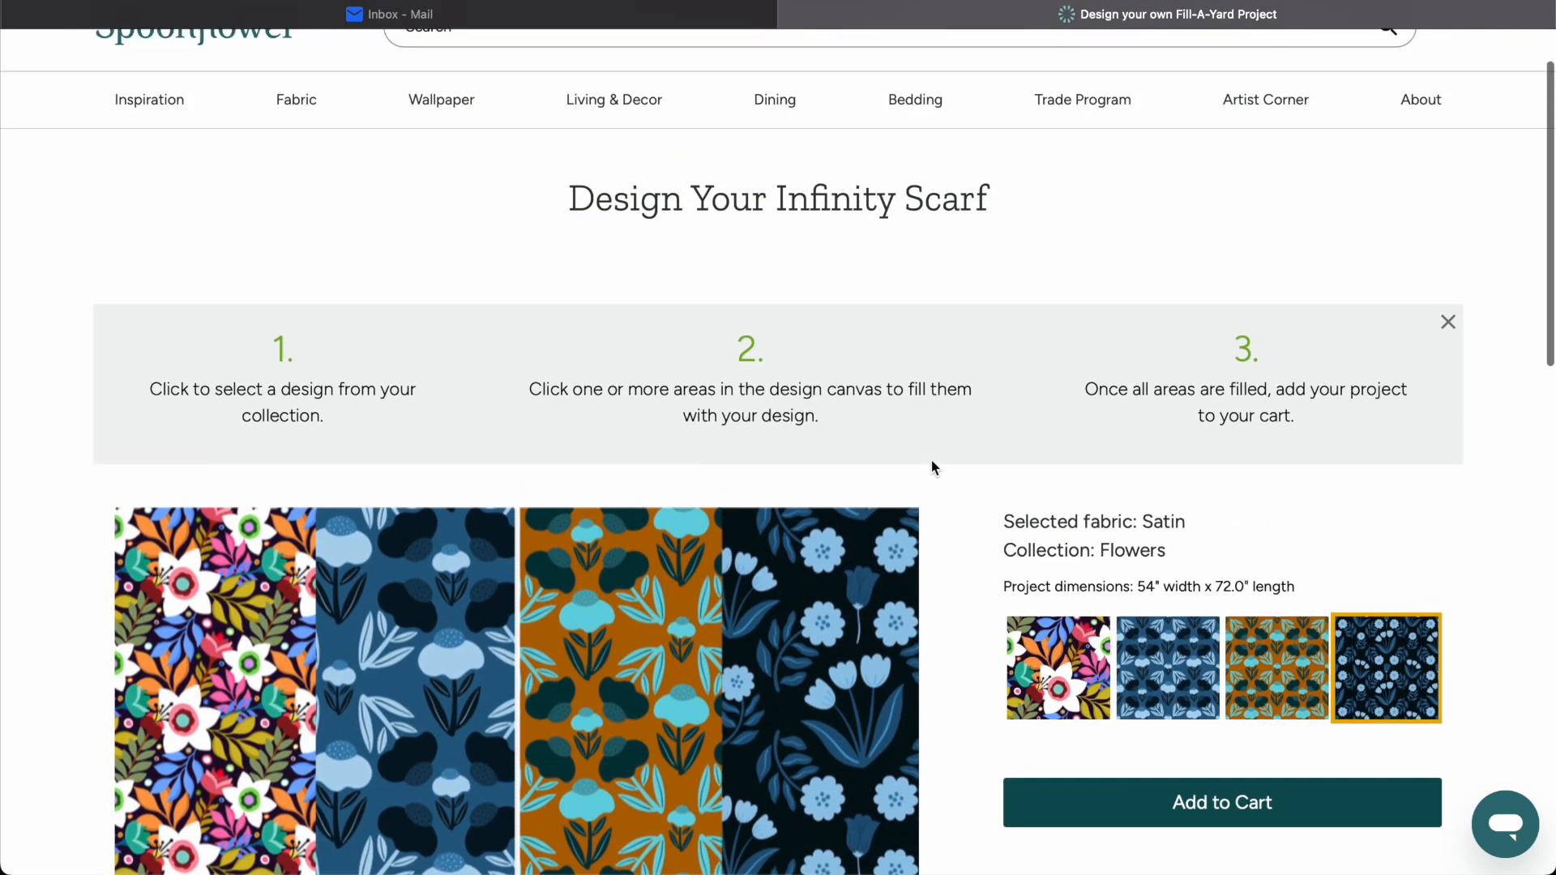
scroll(931, 467, "up", 1)
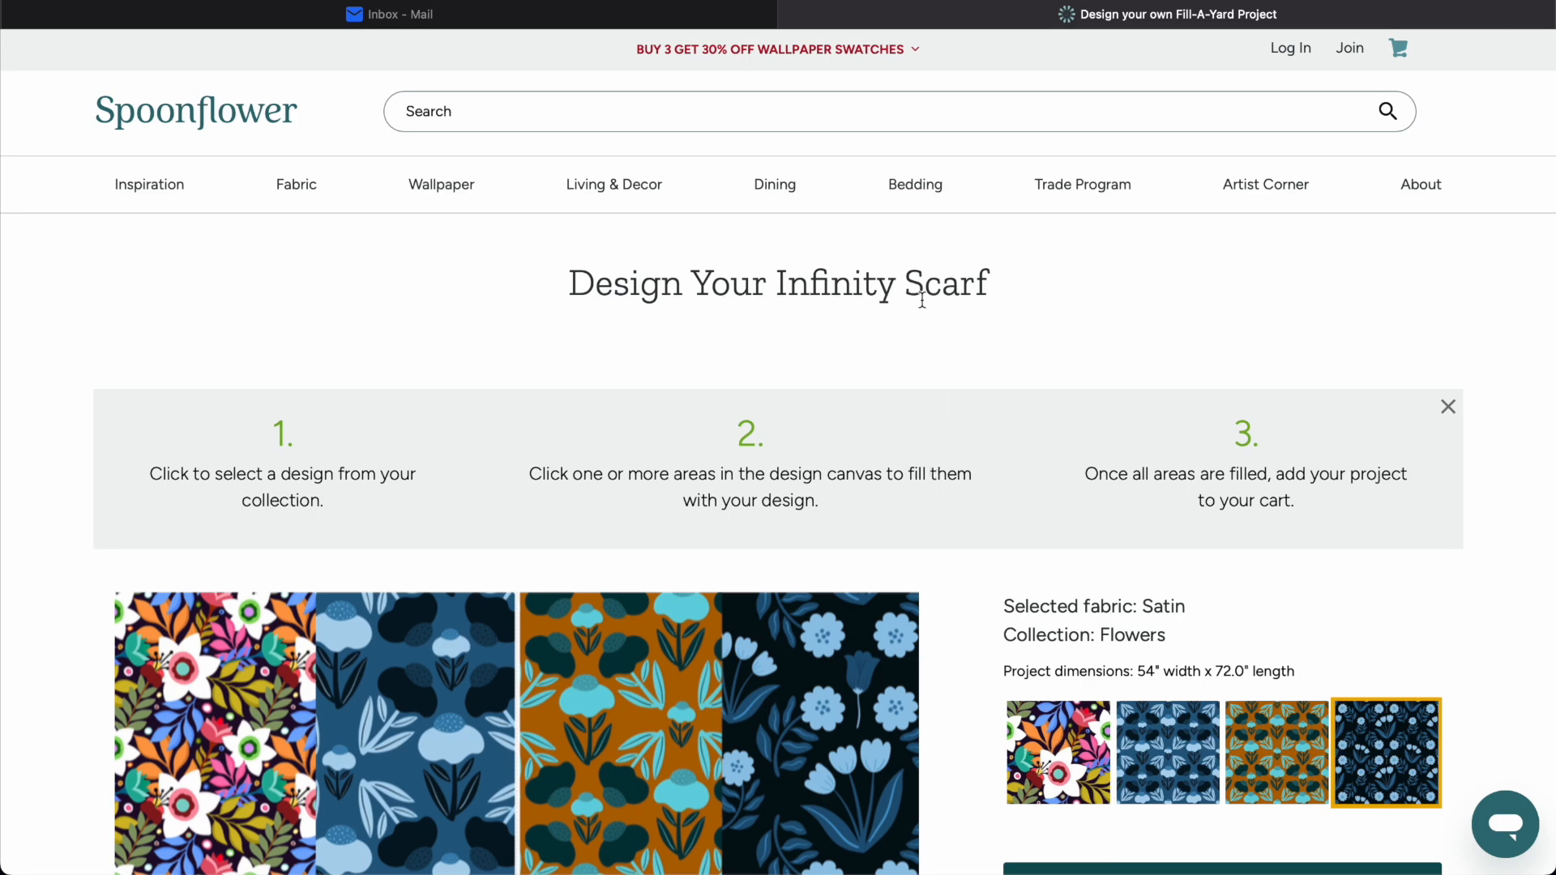
Return to the owner's view of the shop collections and open the Happy Retro Flowers collection.
scroll(1083, 288, "down", 5)
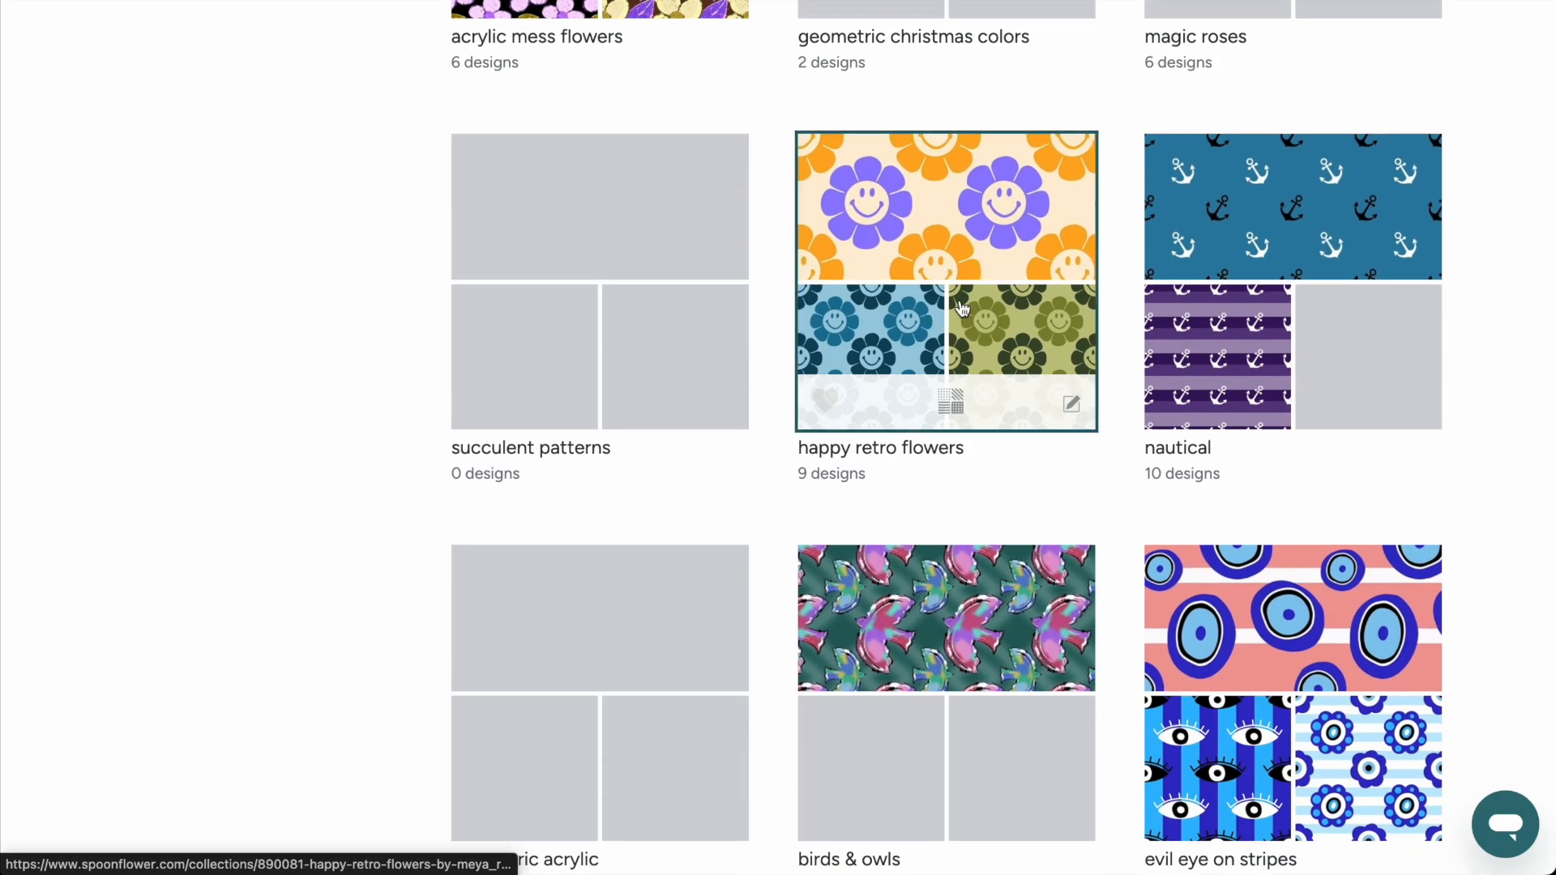
left_click(962, 308)
scroll(961, 309, "down", 5)
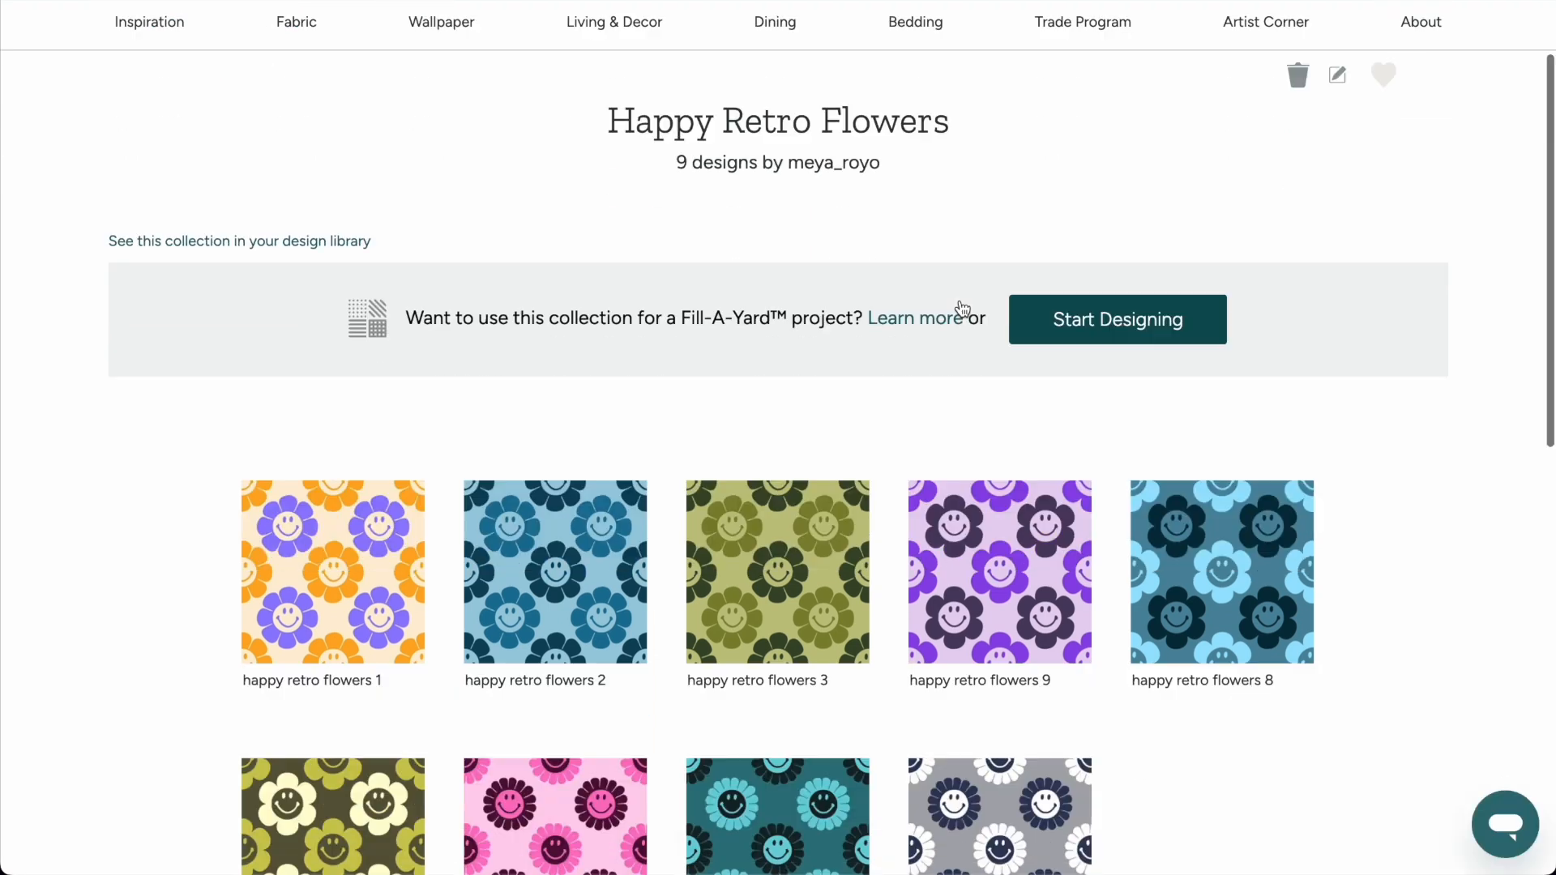